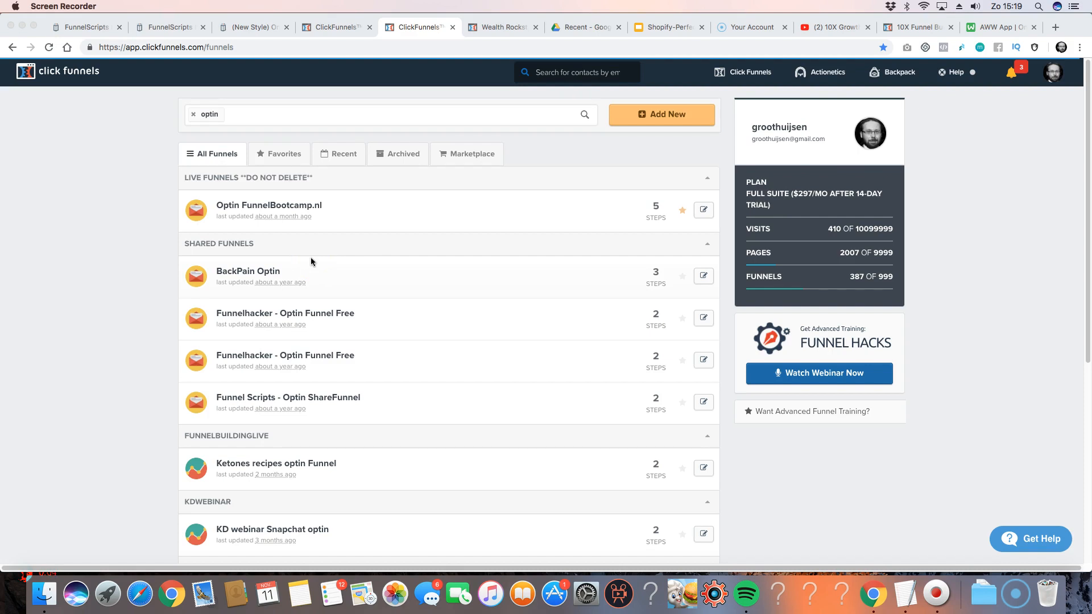
- Open the upper "Funnelhacker - Optin Funnel Free" funnel to view its steps, and return to the funnel list
{"action": "left_click", "coordinate": [107, 290]}
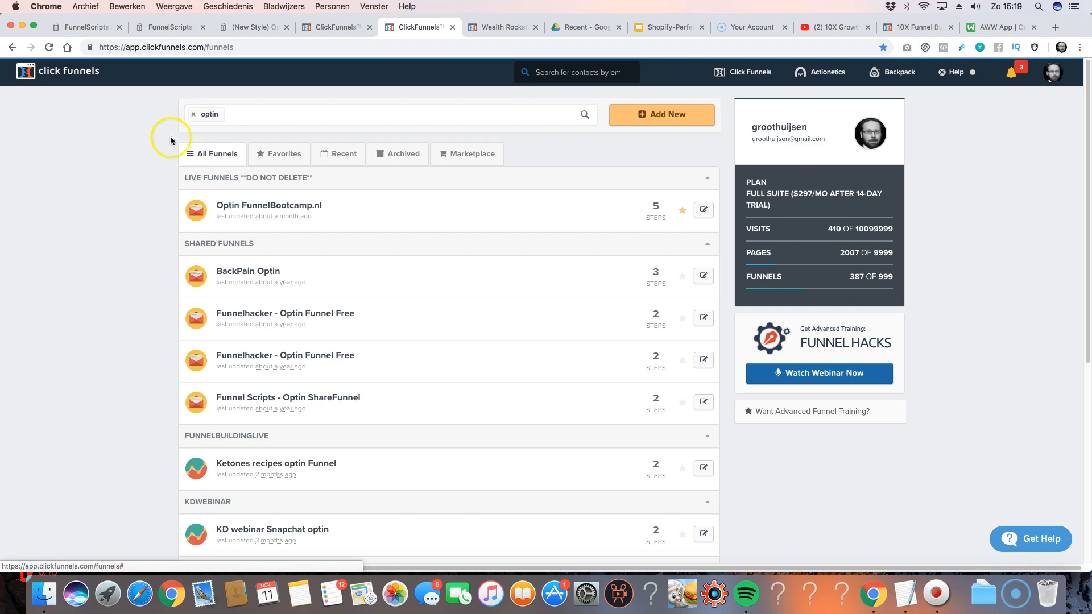
{"action": "left_click", "coordinate": [289, 315]}
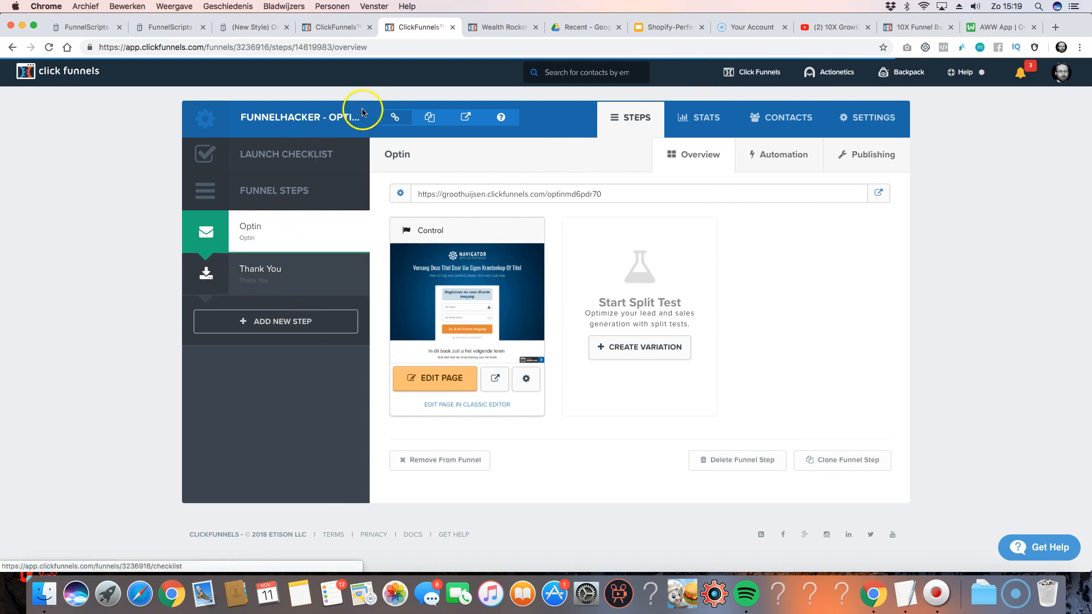
{"action": "left_click", "coordinate": [13, 47]}
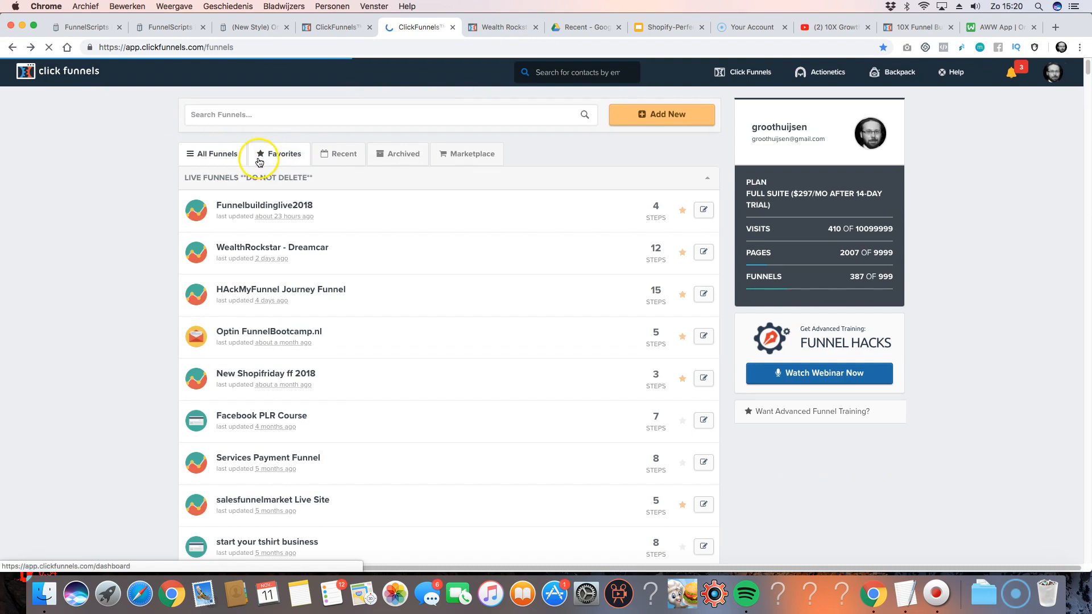
- Filter the funnel list by the term "optin"
{"action": "left_click", "coordinate": [276, 116]}
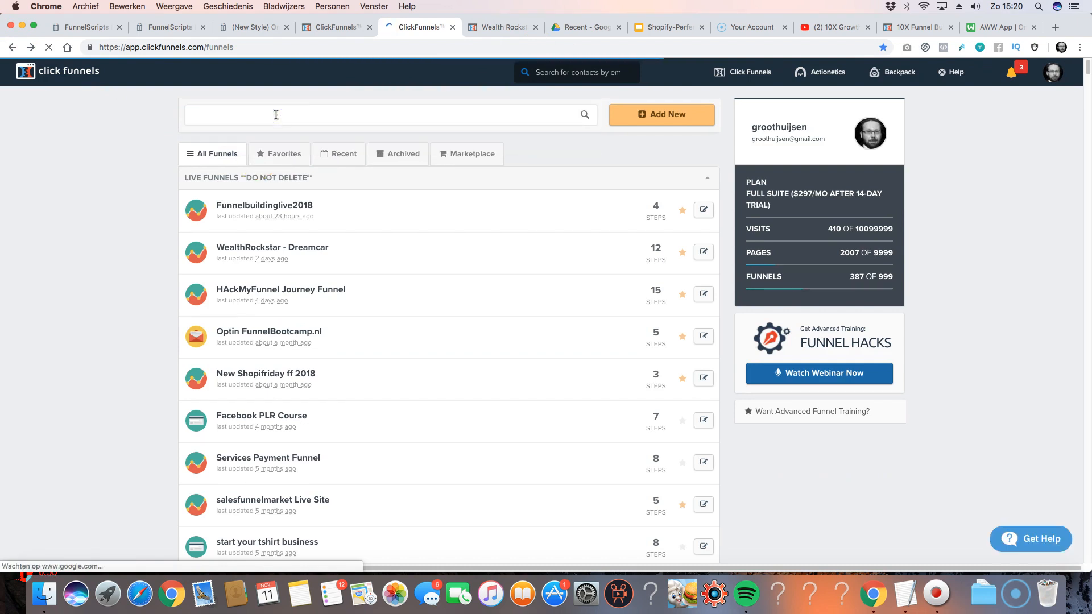
{"action": "left_click", "coordinate": [276, 115]}
{"action": "type", "text": "optin"}
{"action": "key", "text": "Return"}
{"action": "type", "text": "\\"}
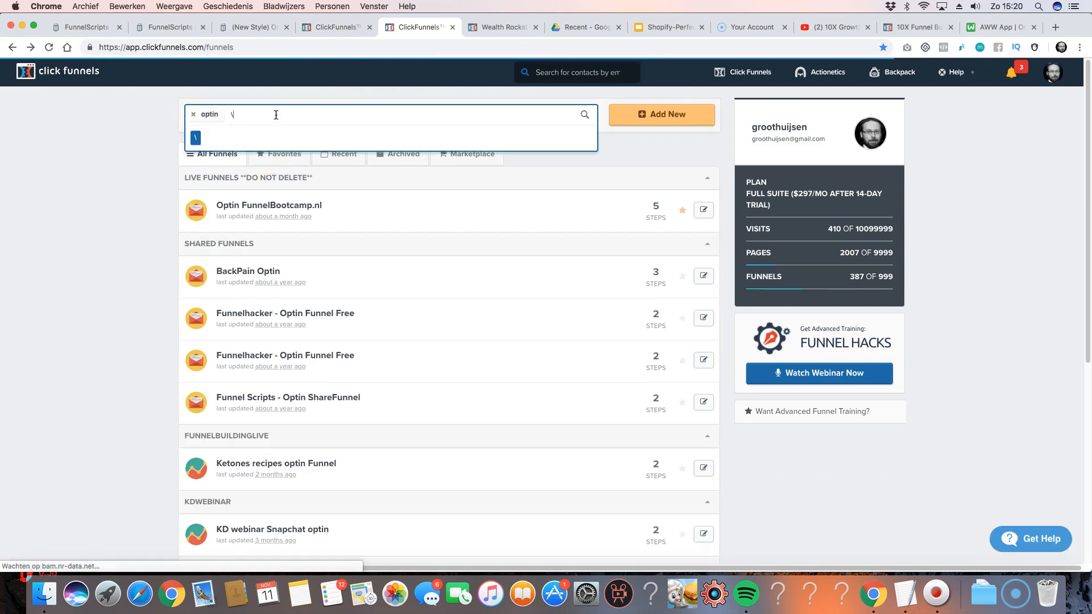
{"action": "key", "text": "BackSpace"}
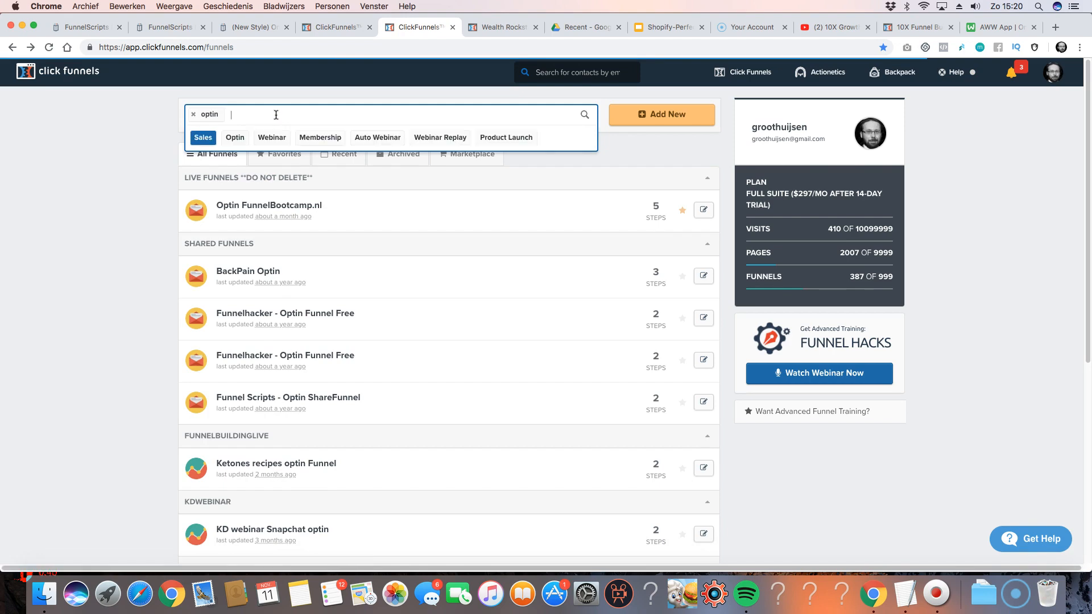
- Look through the filtered optin funnels, clear the filter, and check the account's funnel usage
{"action": "scroll", "coordinate": [170, 353], "scroll_direction": "down", "scroll_amount": 5}
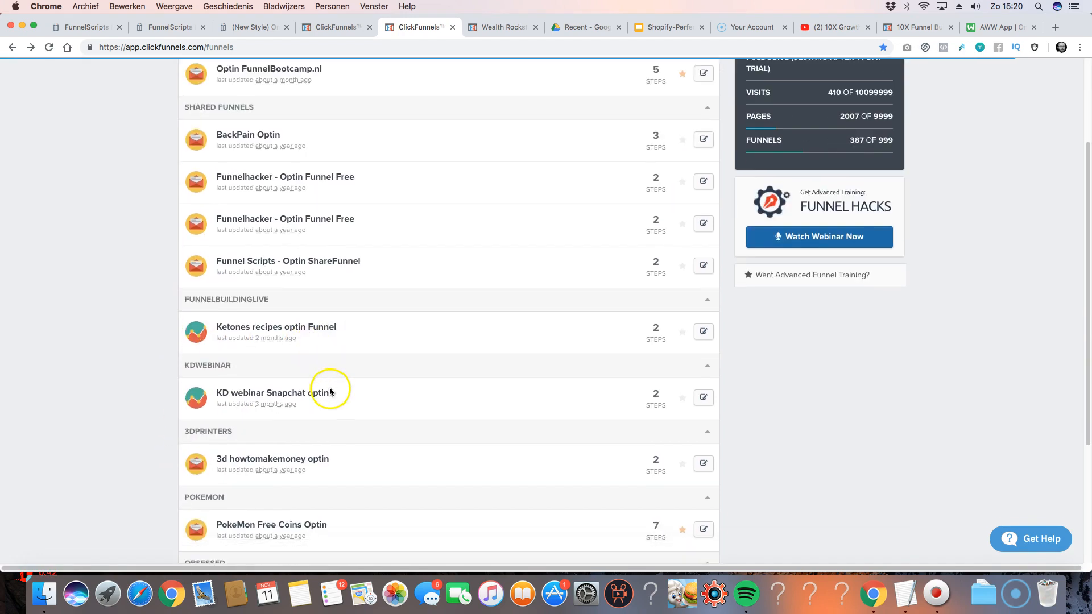
{"action": "scroll", "coordinate": [328, 387], "scroll_direction": "down", "scroll_amount": 5}
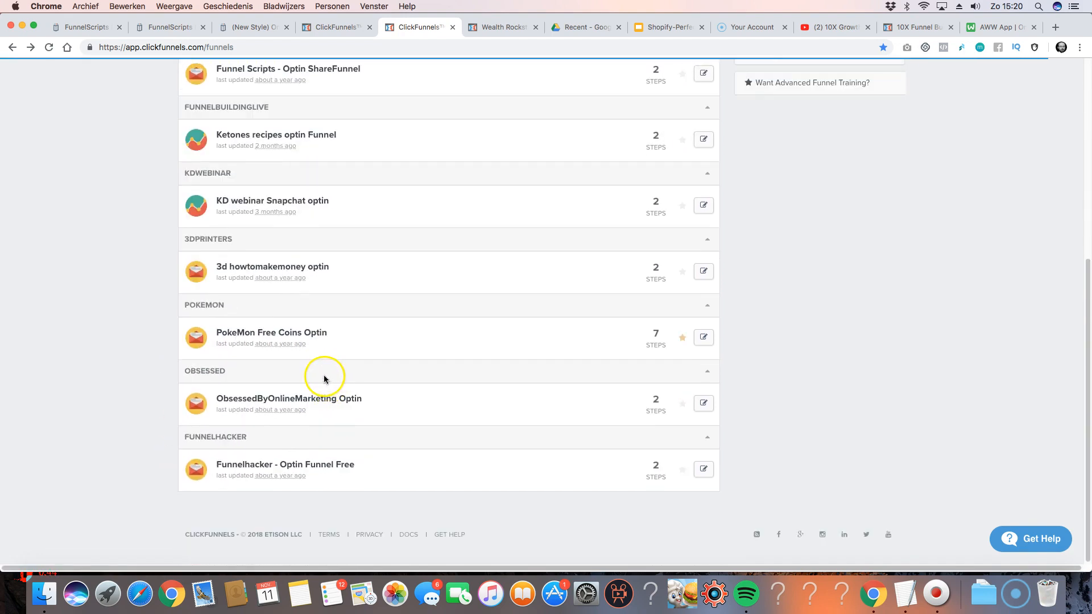
{"action": "scroll", "coordinate": [324, 380], "scroll_direction": "up", "scroll_amount": 10}
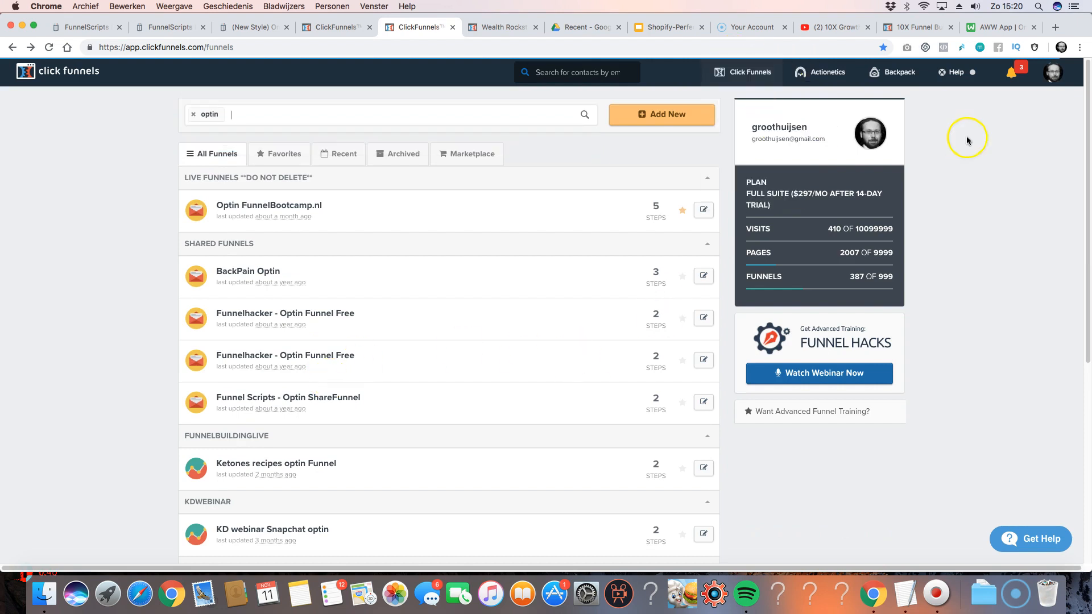
{"action": "left_click", "coordinate": [193, 114]}
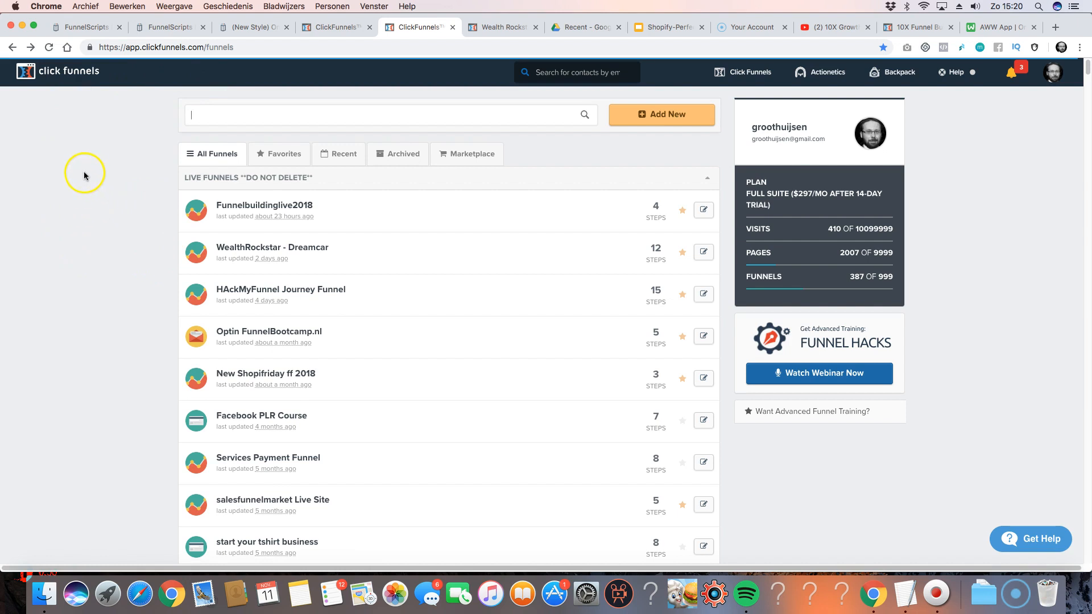
{"action": "left_click_drag", "start_coordinate": [849, 277], "coordinate": [869, 277]}
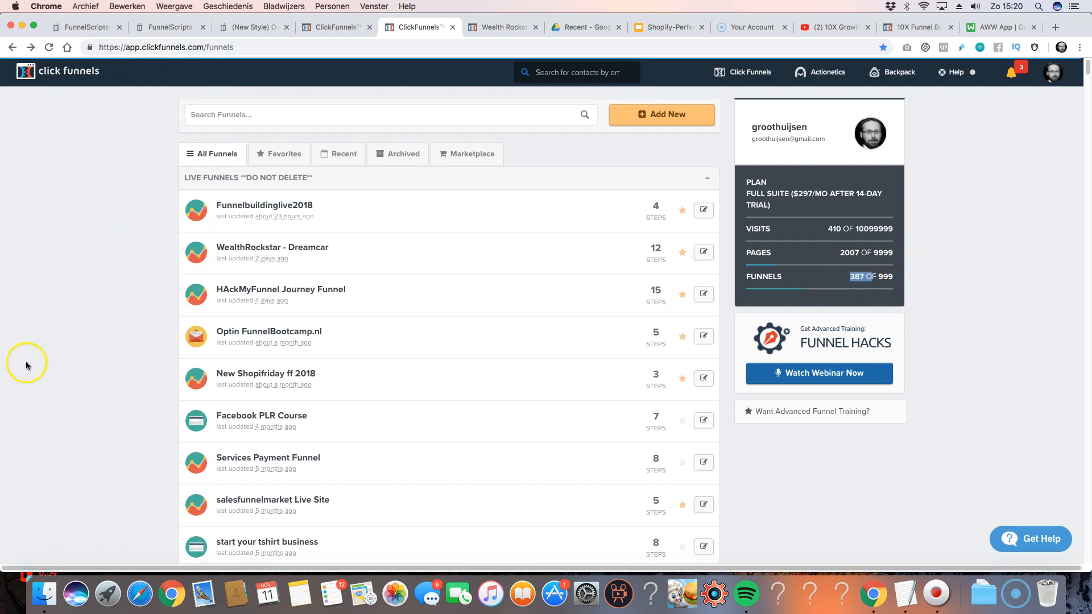
- Start a new funnel in the Classic Funnel Builder with Collect Emails as its goal
{"action": "mouse_move", "coordinate": [736, 78]}
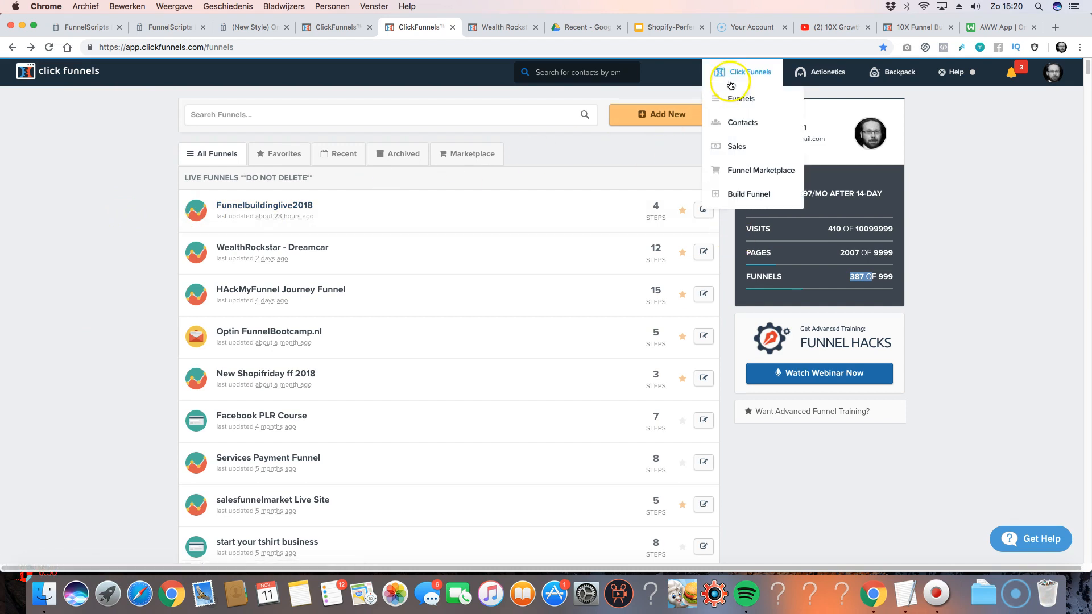
{"action": "left_click", "coordinate": [736, 191]}
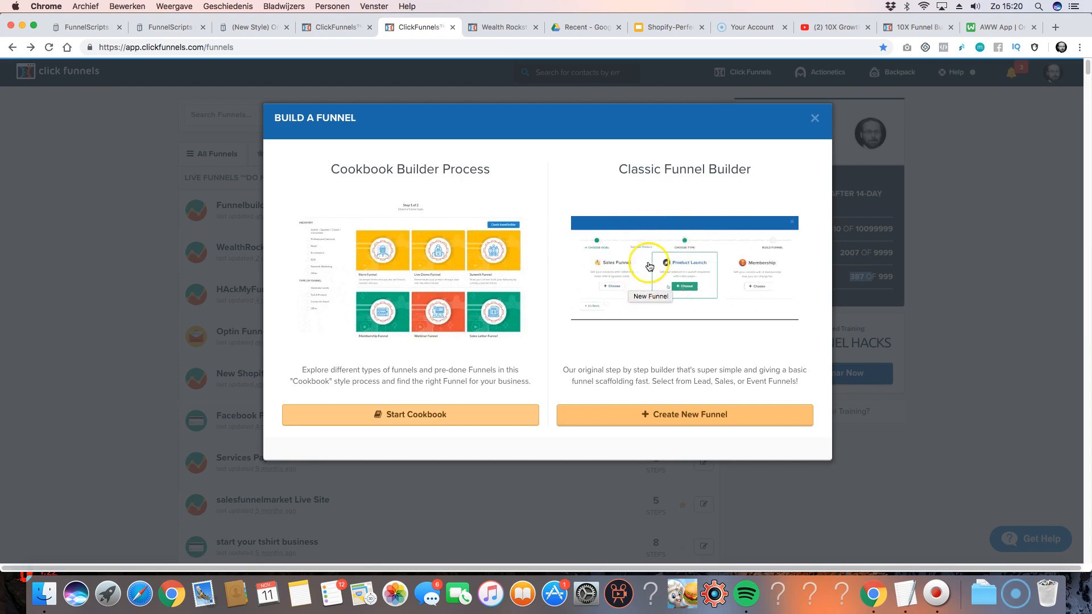
{"action": "left_click", "coordinate": [686, 262]}
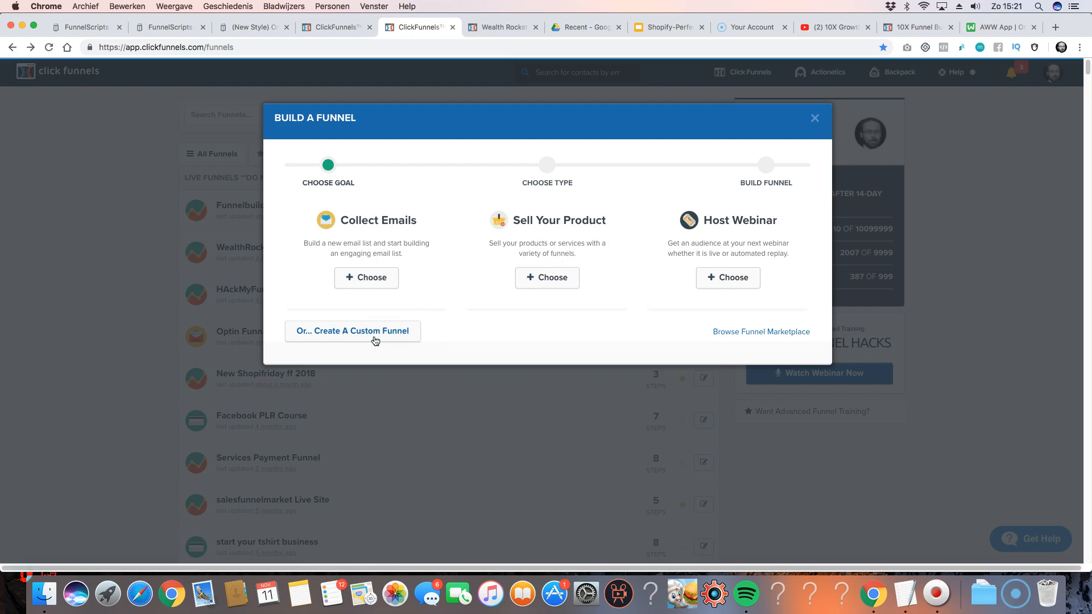
{"action": "left_click", "coordinate": [367, 277]}
{"action": "left_click", "coordinate": [367, 222]}
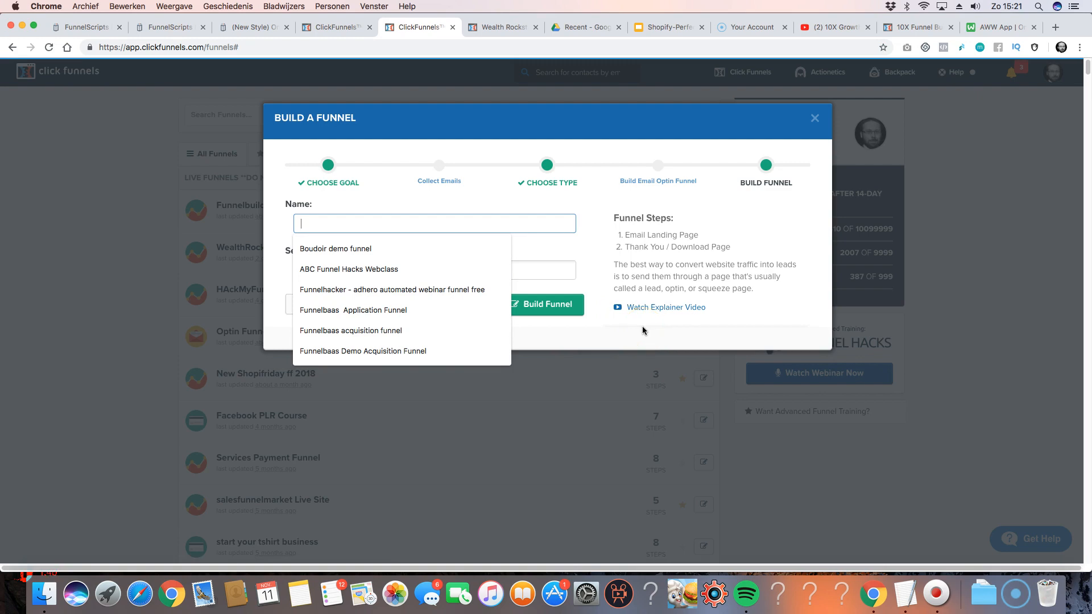
- Name the funnel "Optin Funnel Demo WR", assign the group tag "demo", and build it
{"action": "type", "text": "Optin Funnel Demo WR"}
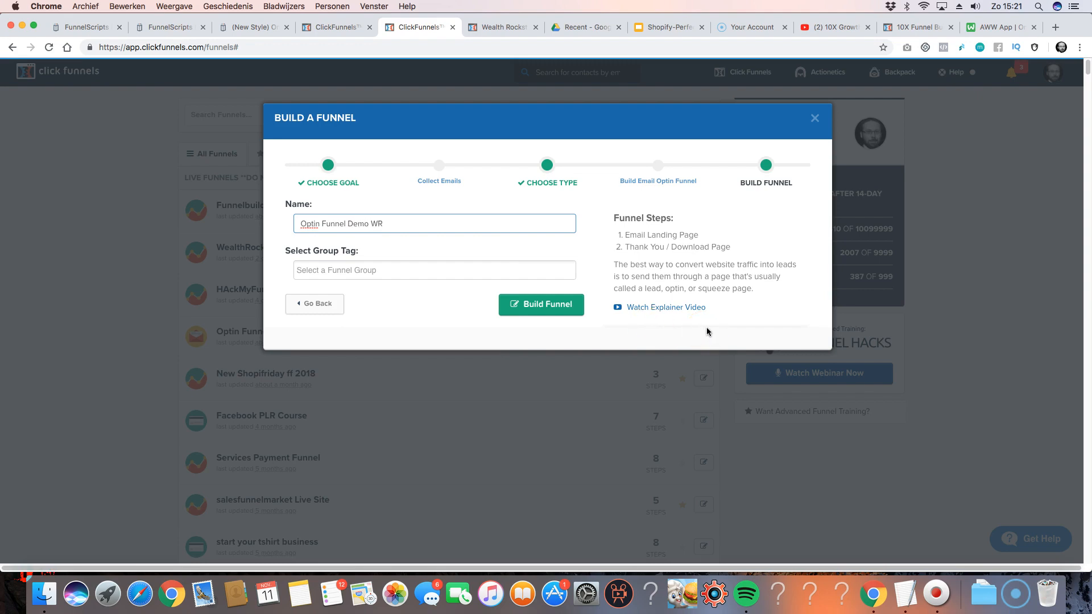
{"action": "left_click", "coordinate": [384, 269]}
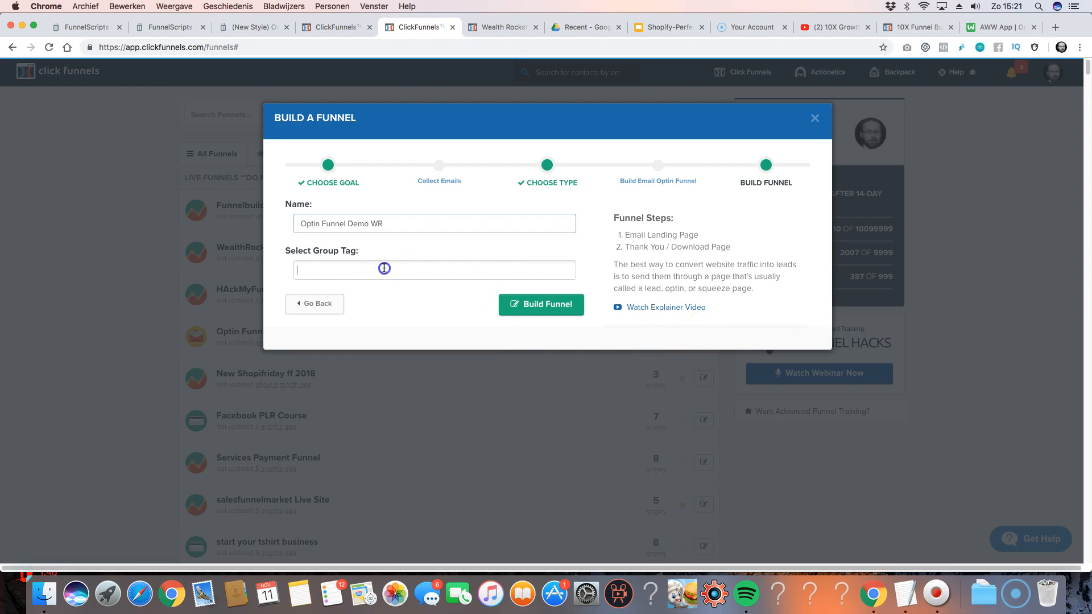
{"action": "type", "text": "demo"}
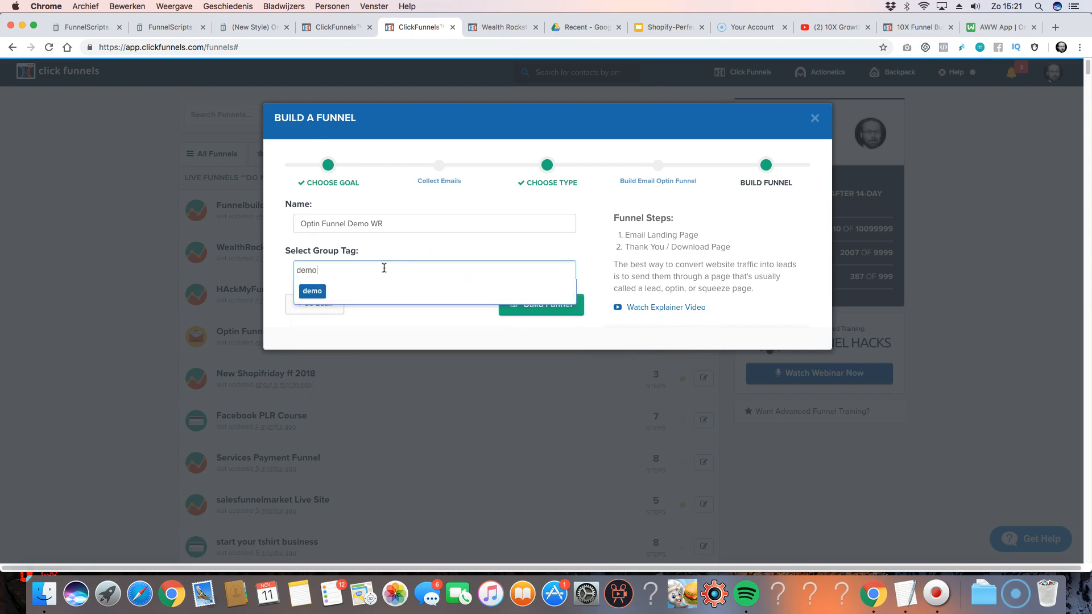
{"action": "key", "text": "Return"}
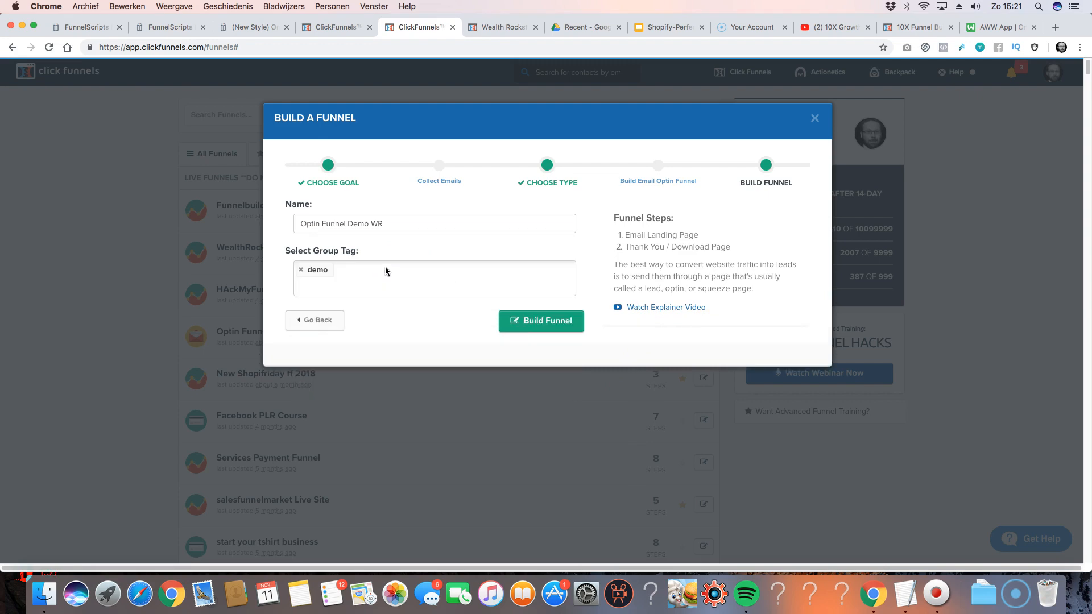
{"action": "left_click", "coordinate": [544, 319]}
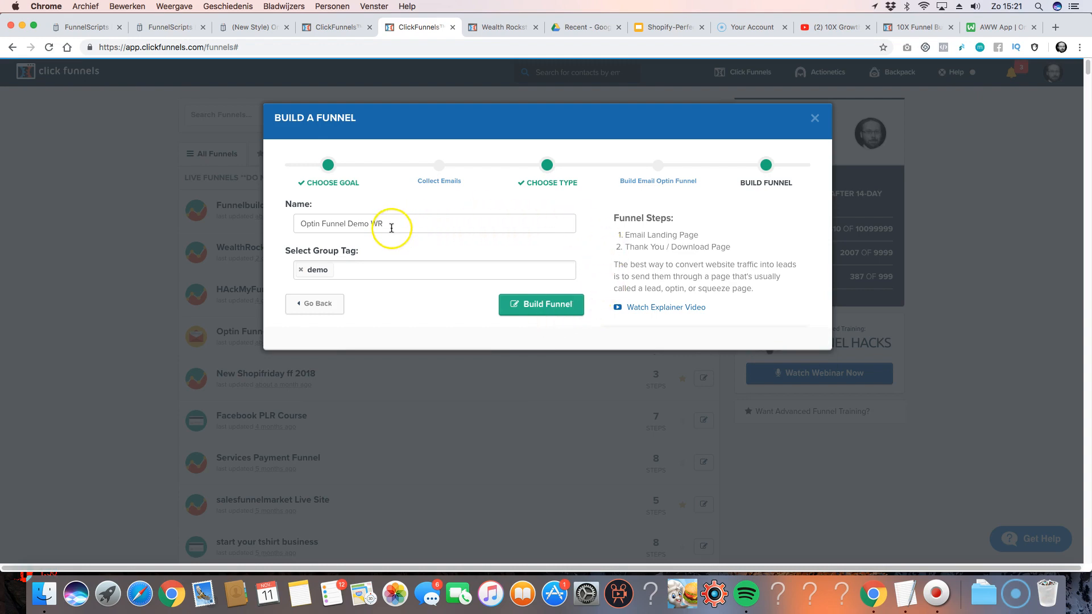
{"action": "left_click", "coordinate": [549, 305]}
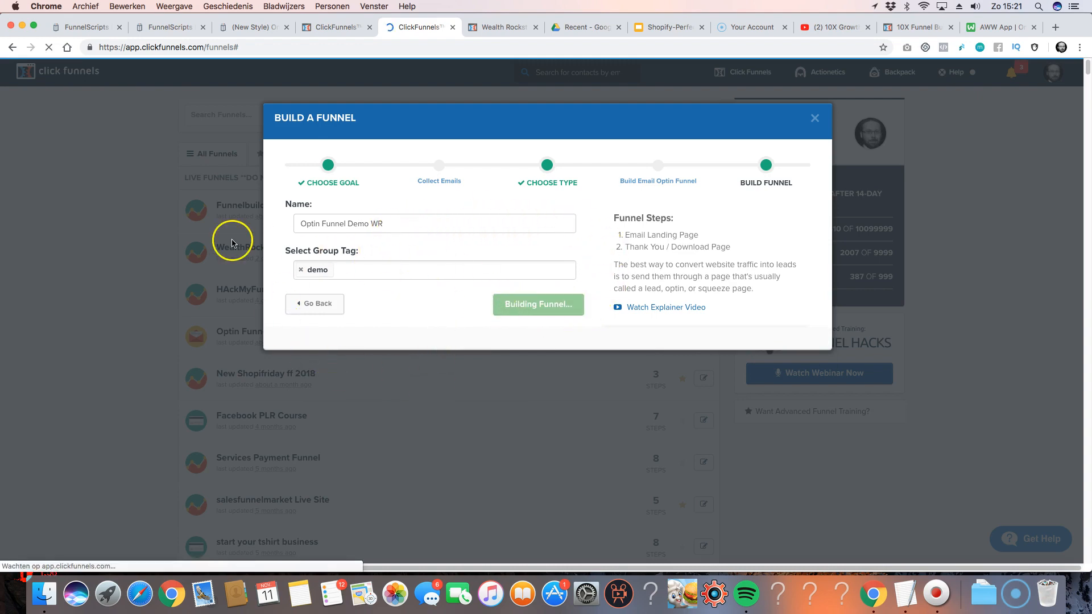
- Examine the new funnel's planned steps, Email Landing Page and Thank You / Download Page, and its optin template category
{"action": "left_click", "coordinate": [627, 234]}
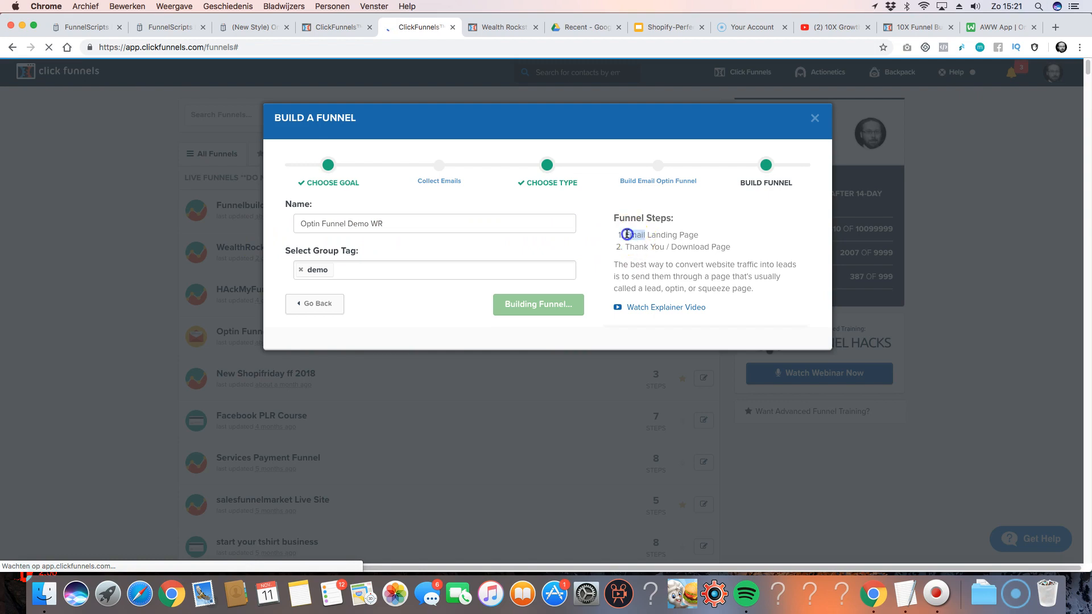
{"action": "left_click_drag", "start_coordinate": [626, 234], "coordinate": [720, 232]}
{"action": "left_click_drag", "start_coordinate": [627, 247], "coordinate": [701, 249]}
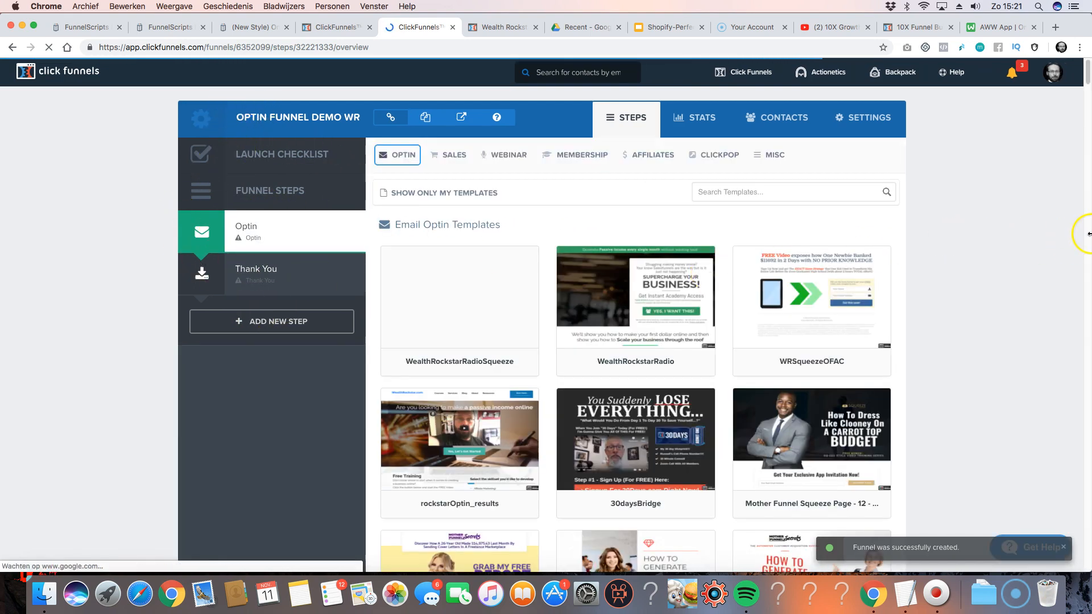
{"action": "mouse_move", "coordinate": [393, 155]}
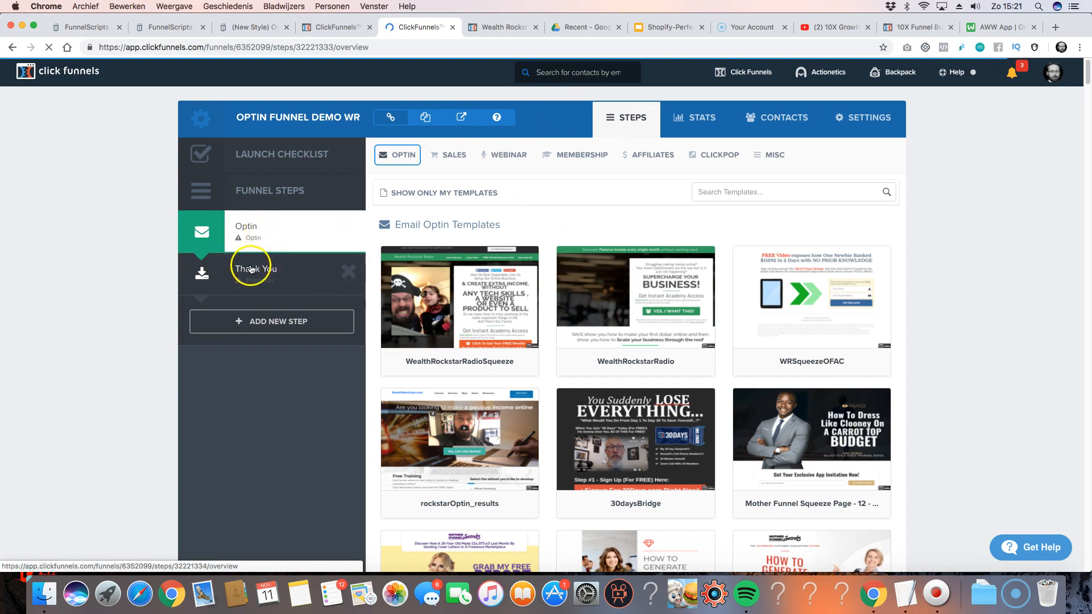
- Review the new funnel's page statistics and its contacts list
{"action": "left_click", "coordinate": [691, 121]}
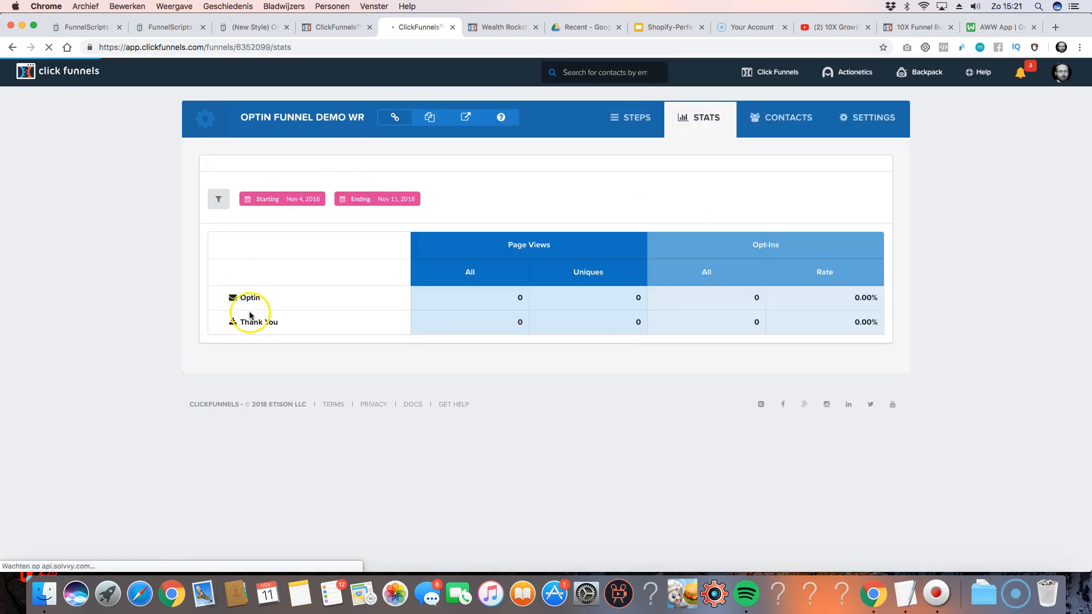
{"action": "double_click", "coordinate": [249, 297]}
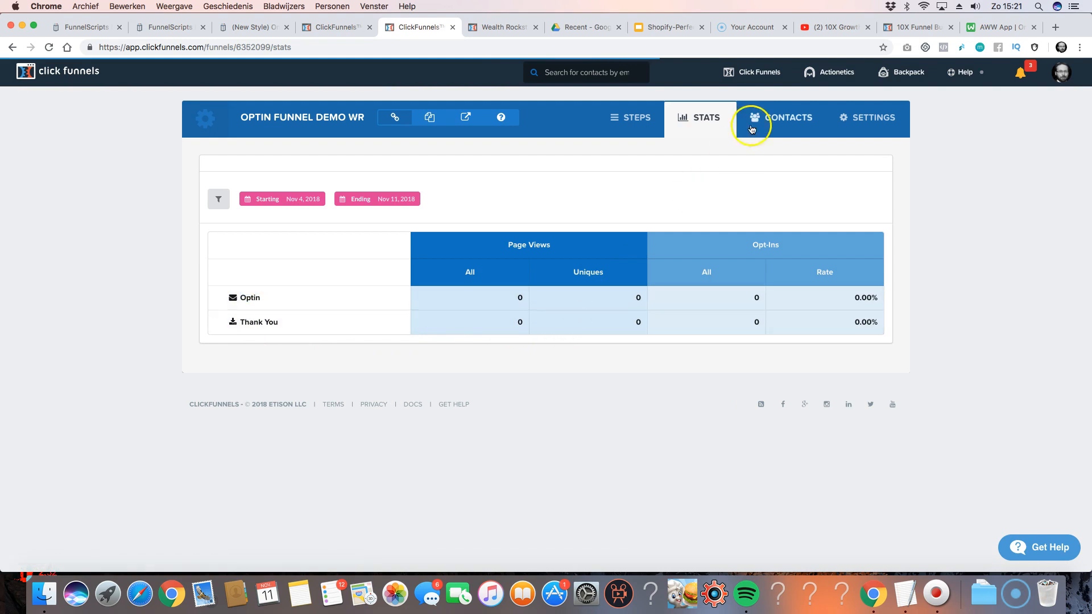
{"action": "left_click", "coordinate": [732, 122]}
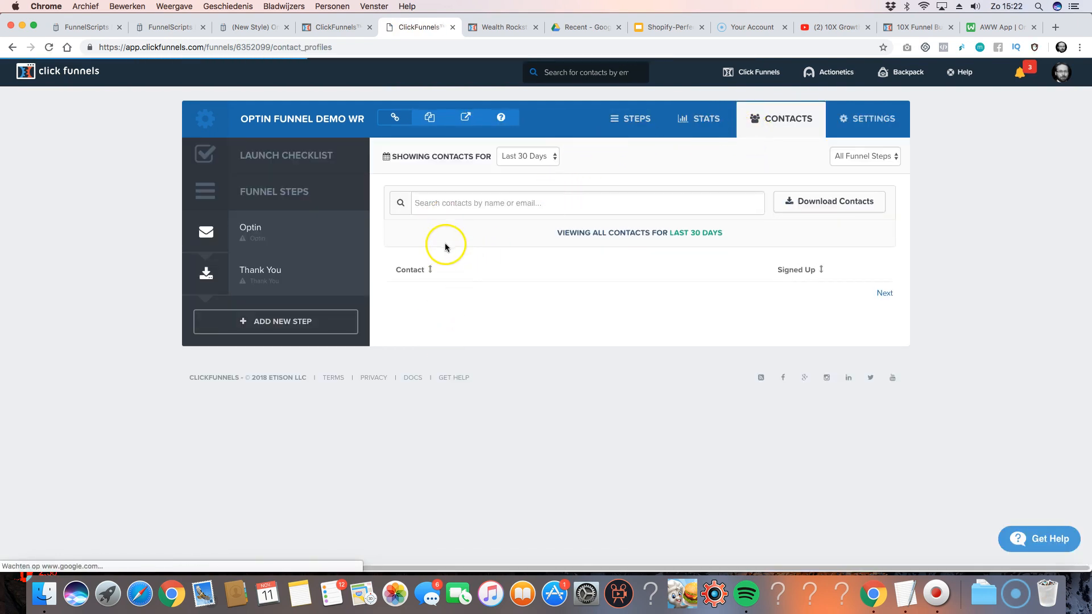
{"action": "left_click", "coordinate": [876, 124]}
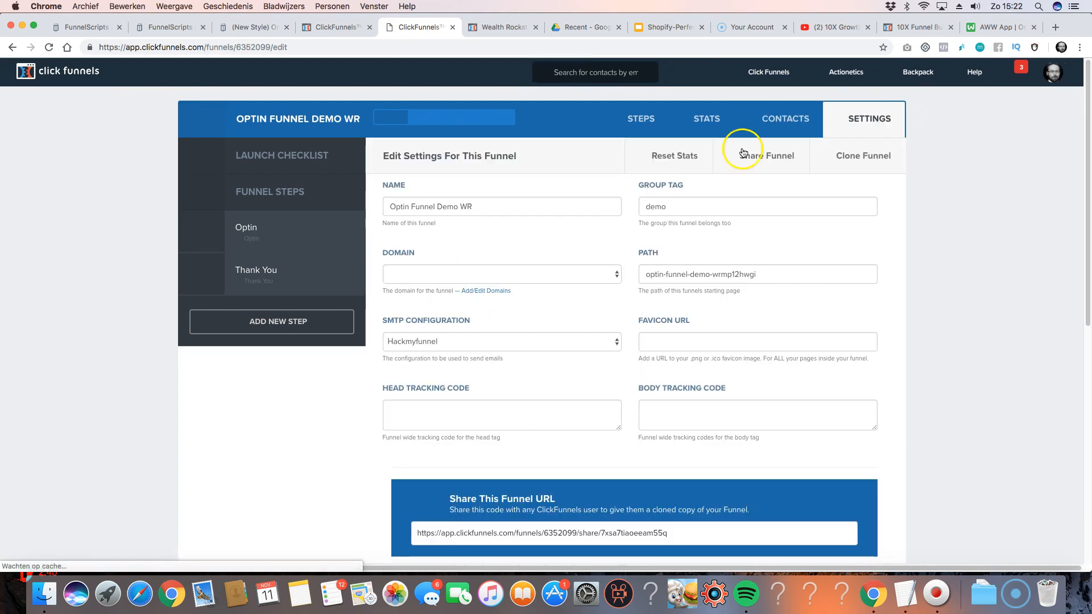
{"action": "left_click_drag", "start_coordinate": [391, 207], "coordinate": [539, 209]}
{"action": "left_click", "coordinate": [629, 204]}
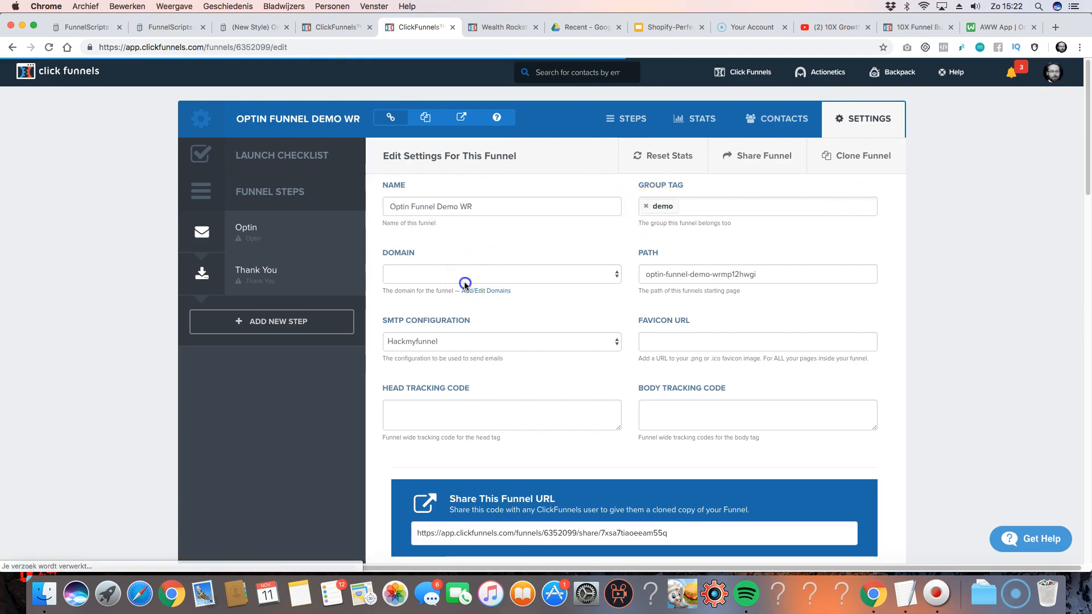
{"action": "left_click", "coordinate": [463, 279]}
{"action": "scroll", "coordinate": [510, 463], "scroll_direction": "down", "scroll_amount": 3}
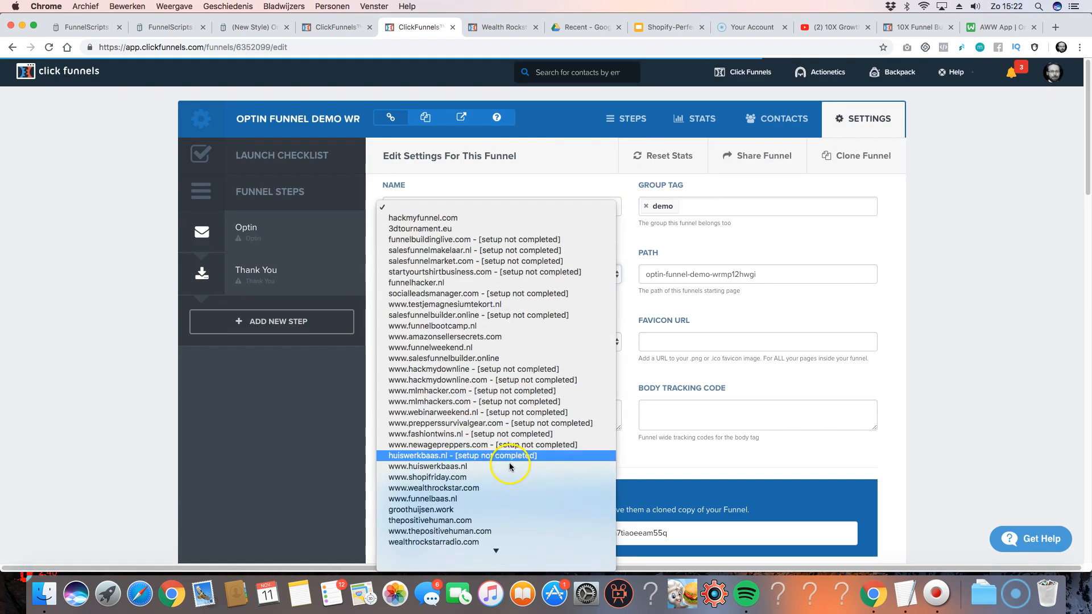
{"action": "left_click", "coordinate": [454, 488]}
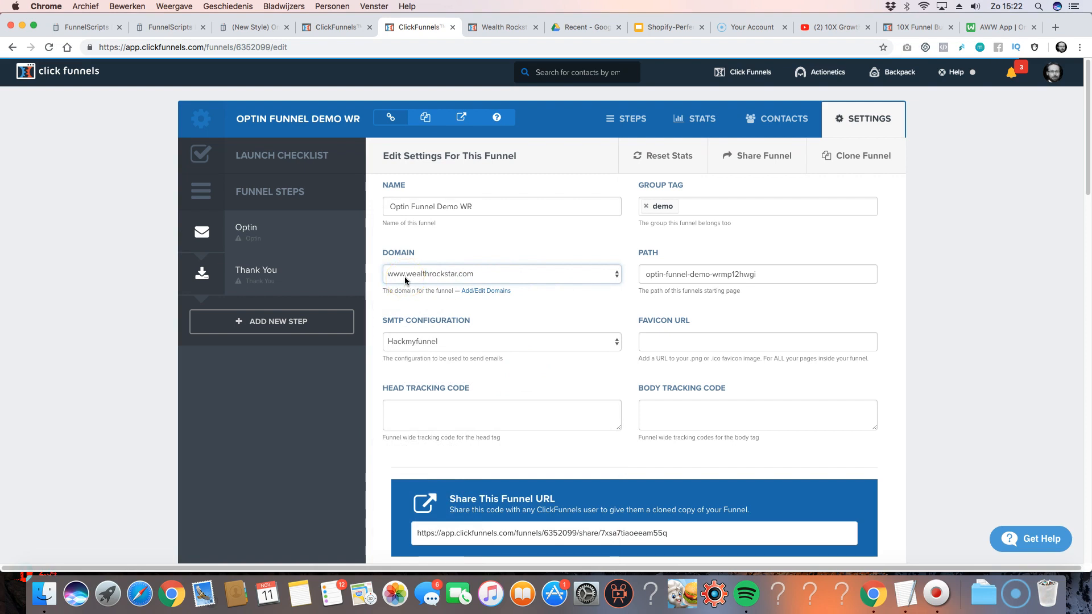
{"action": "left_click", "coordinate": [1053, 73]}
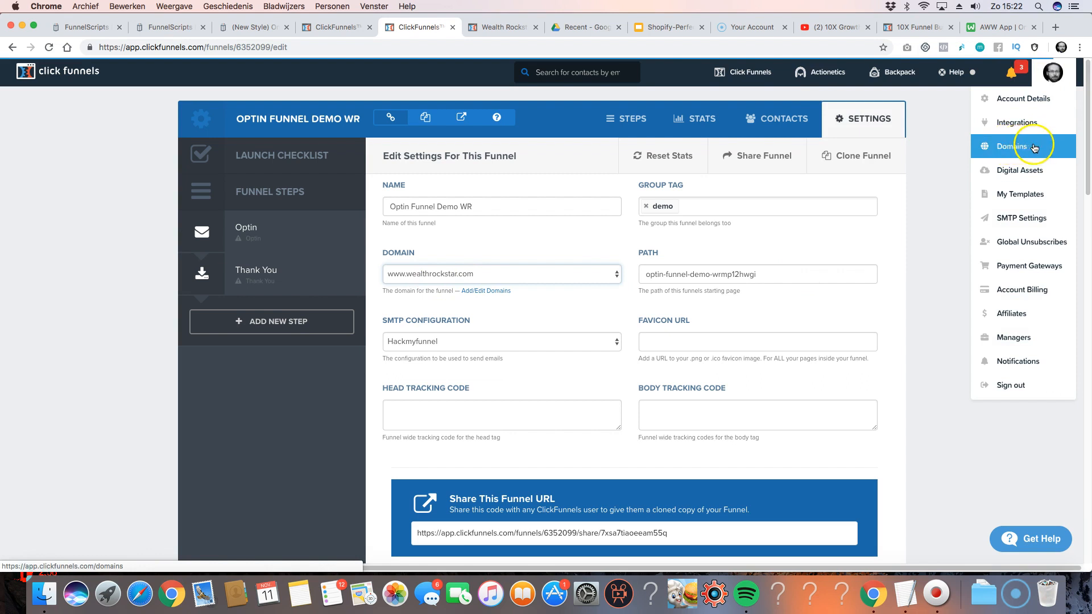
- Set the funnel's path to demo-optin and check the available SMTP configuration options
{"action": "triple_click", "coordinate": [653, 274]}
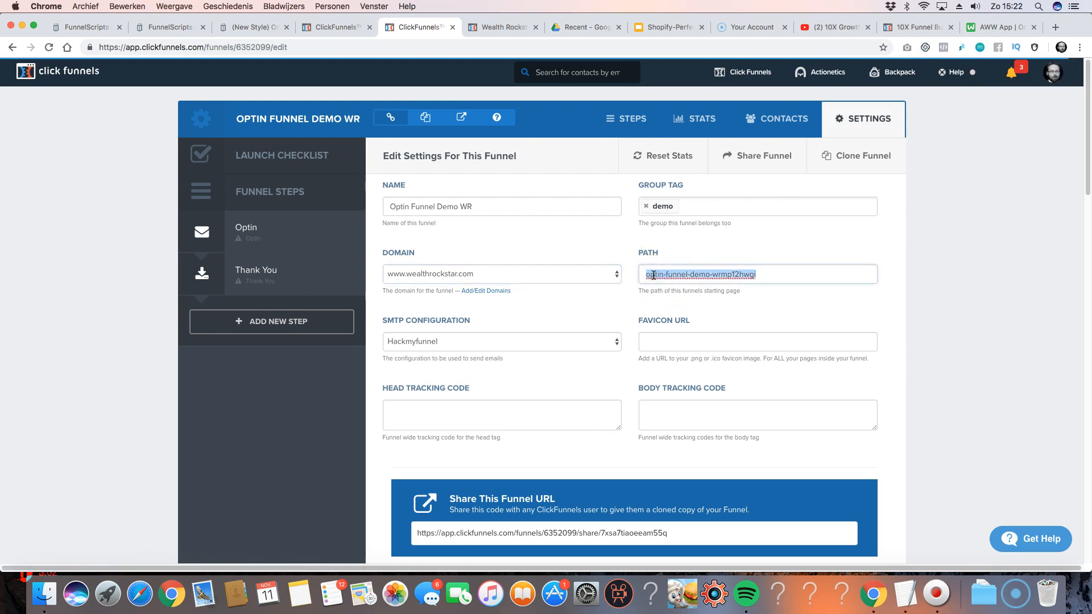
{"action": "type", "text": "optin"}
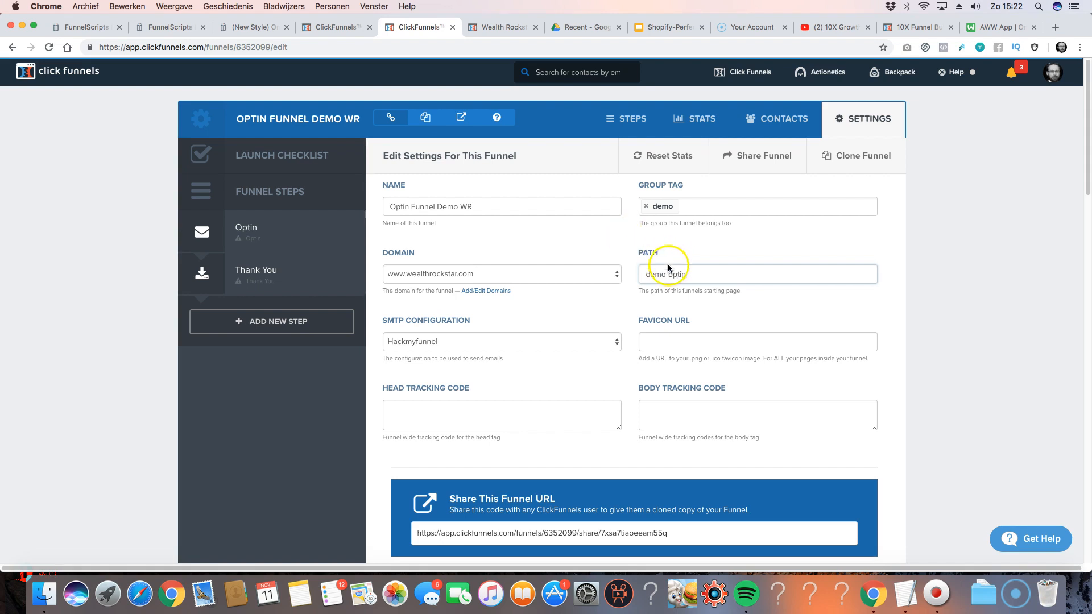
{"action": "left_click", "coordinate": [498, 342]}
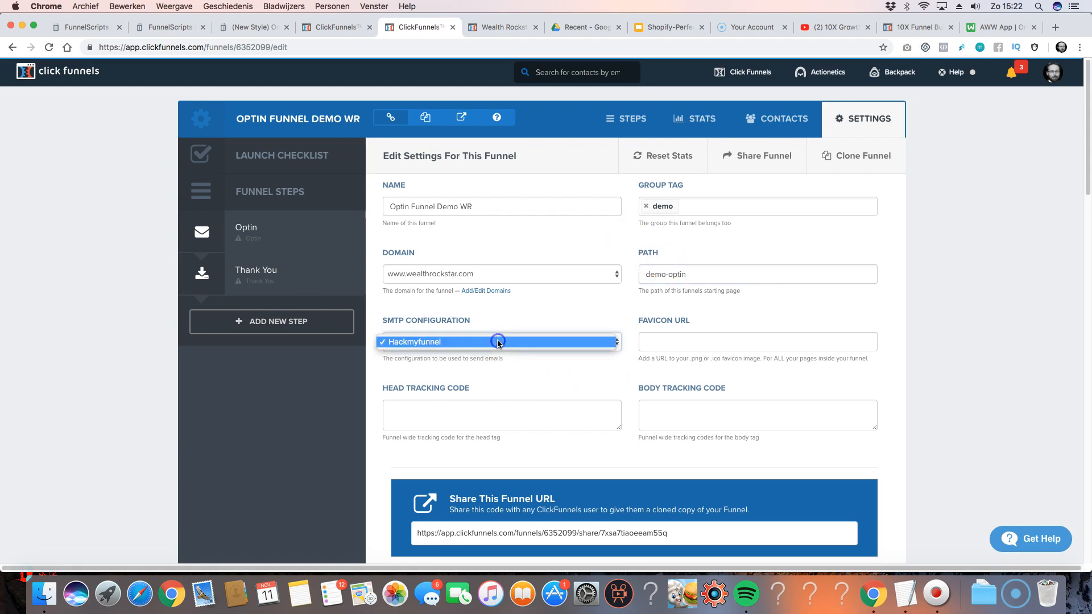
{"action": "left_click", "coordinate": [500, 340]}
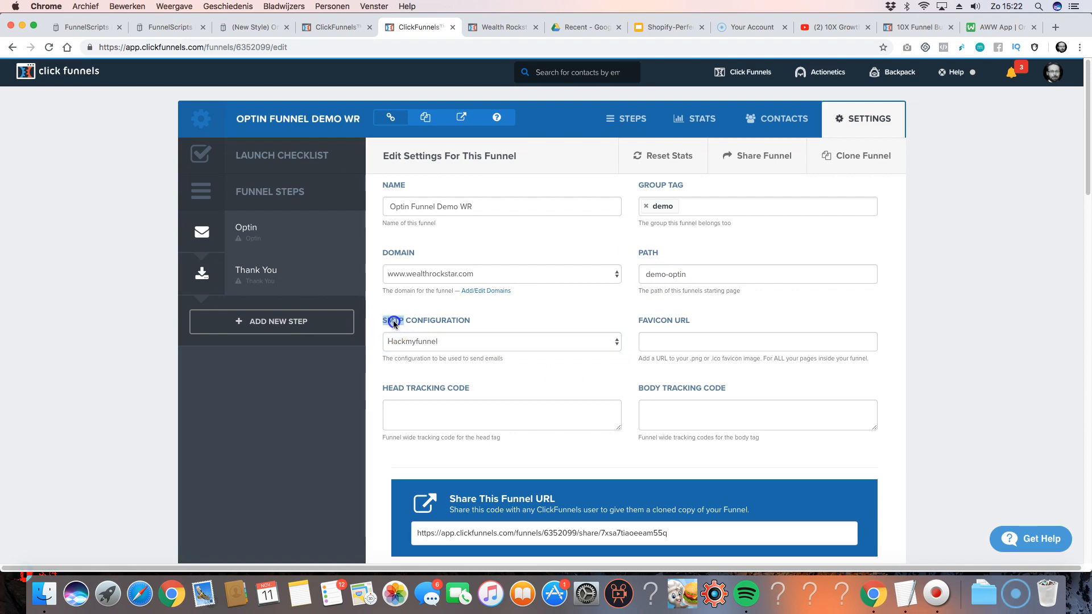
{"action": "left_click_drag", "start_coordinate": [389, 320], "coordinate": [455, 321]}
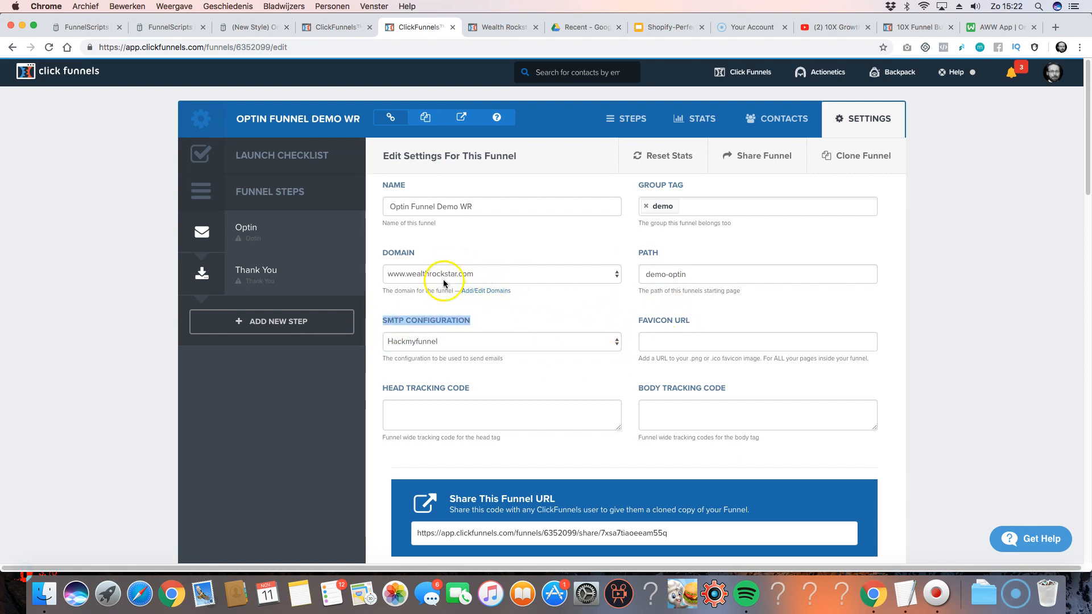
- Examine the head and body tracking code fields, the affiliate and Zapier sections, and the funnel's share URL
{"action": "left_click", "coordinate": [446, 412]}
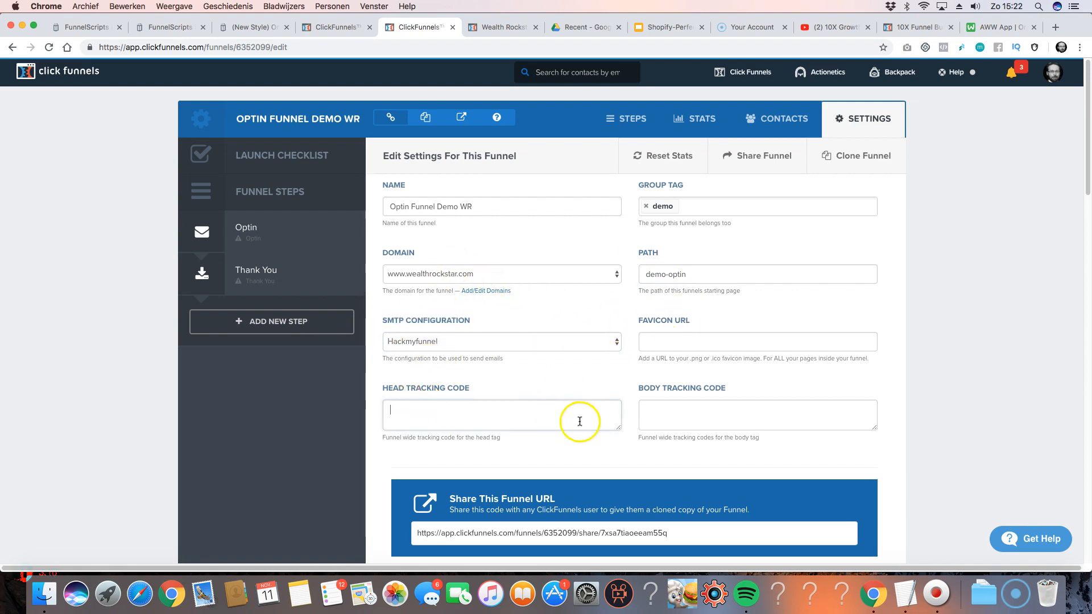
{"action": "mouse_move", "coordinate": [620, 428]}
{"action": "left_mouse_down"}
{"action": "mouse_move", "coordinate": [636, 491]}
{"action": "mouse_move", "coordinate": [625, 418]}
{"action": "left_mouse_up"}
{"action": "left_click", "coordinate": [691, 405]}
{"action": "scroll", "coordinate": [609, 312], "scroll_direction": "down", "scroll_amount": 15}
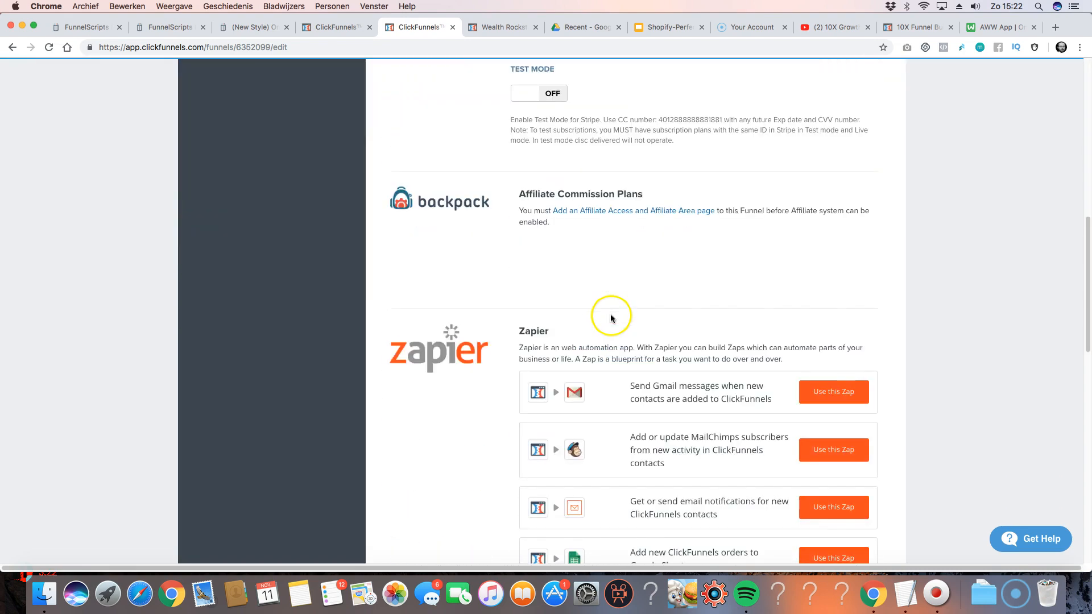
{"action": "scroll", "coordinate": [612, 314], "scroll_direction": "up", "scroll_amount": 15}
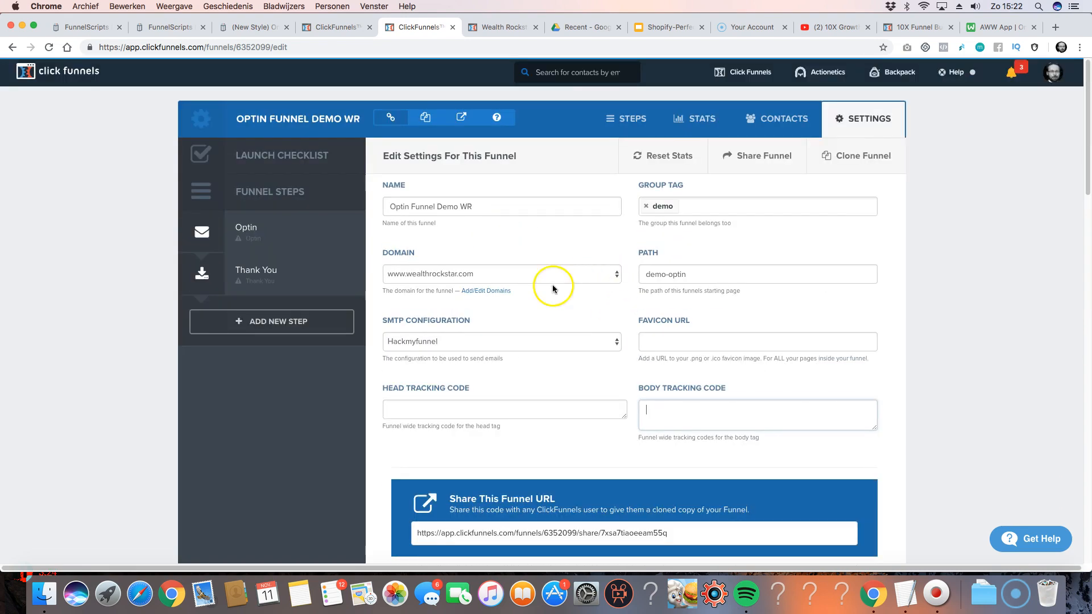
{"action": "left_click_drag", "start_coordinate": [417, 533], "coordinate": [667, 534]}
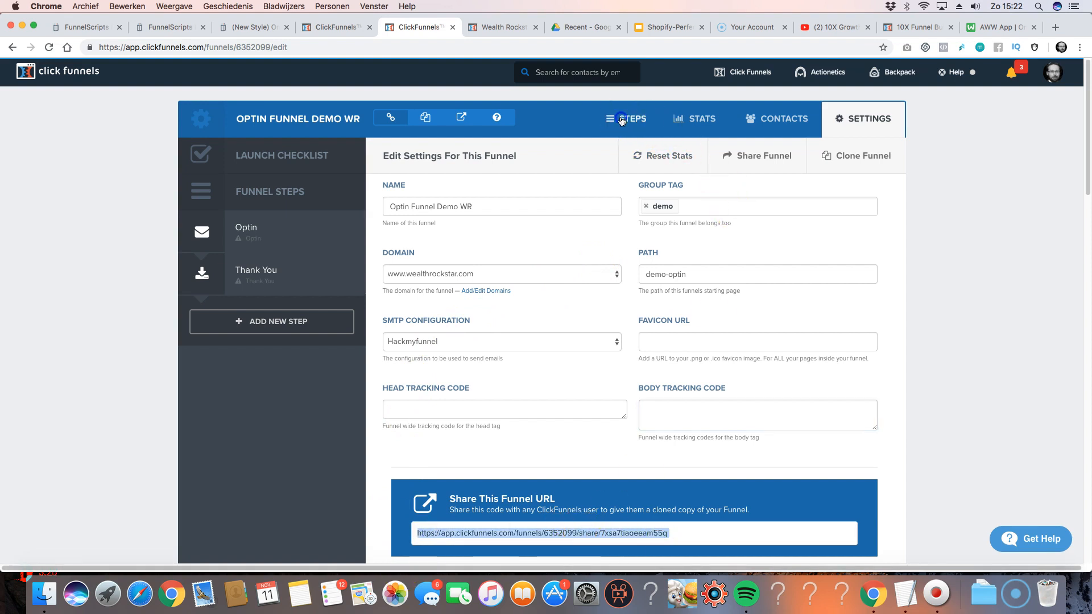
- Open the funnel's Optin step and view its Email Optin and Thank You template categories
{"action": "left_click", "coordinate": [258, 275]}
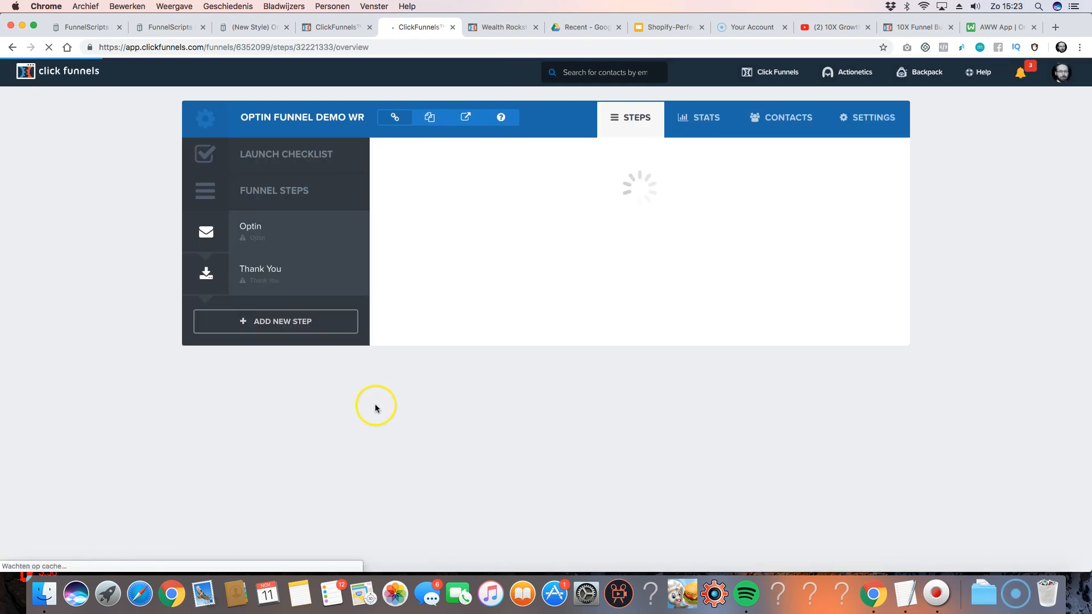
{"action": "left_click", "coordinate": [342, 231]}
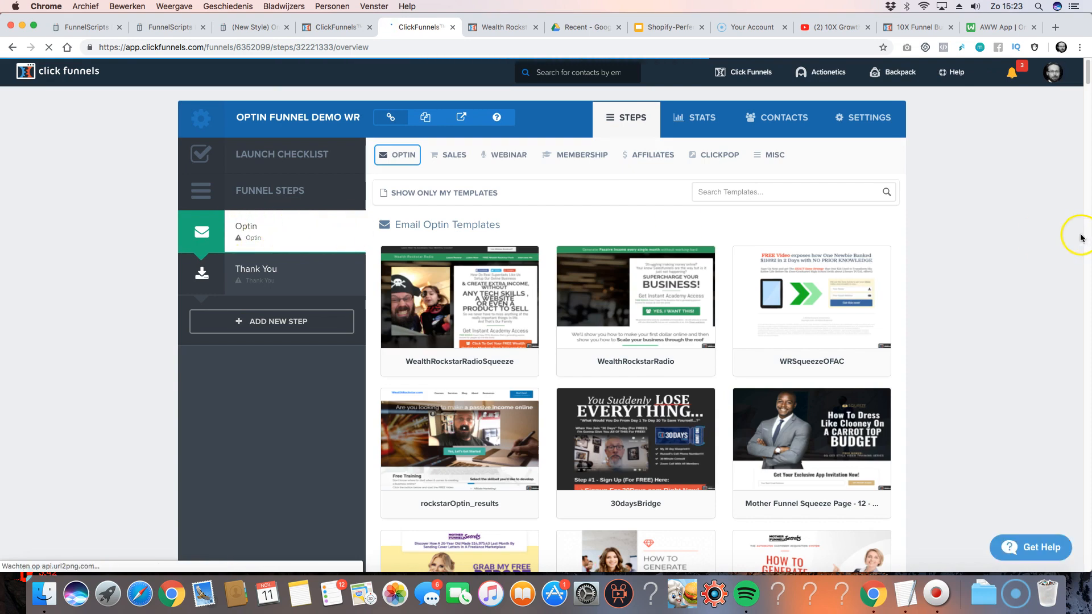
{"action": "left_click", "coordinate": [255, 227]}
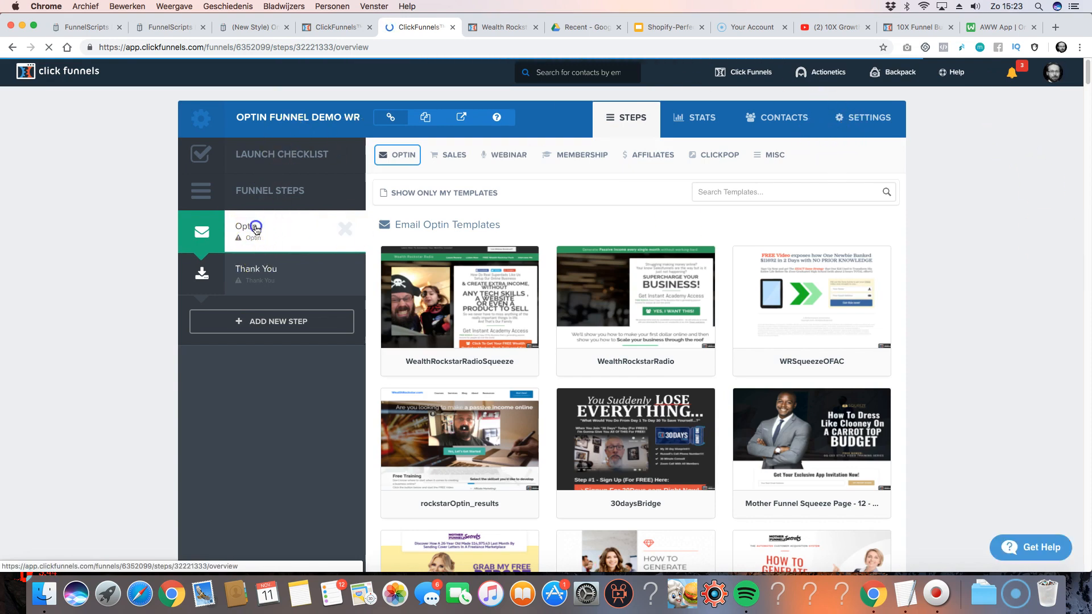
{"action": "left_click", "coordinate": [401, 155]}
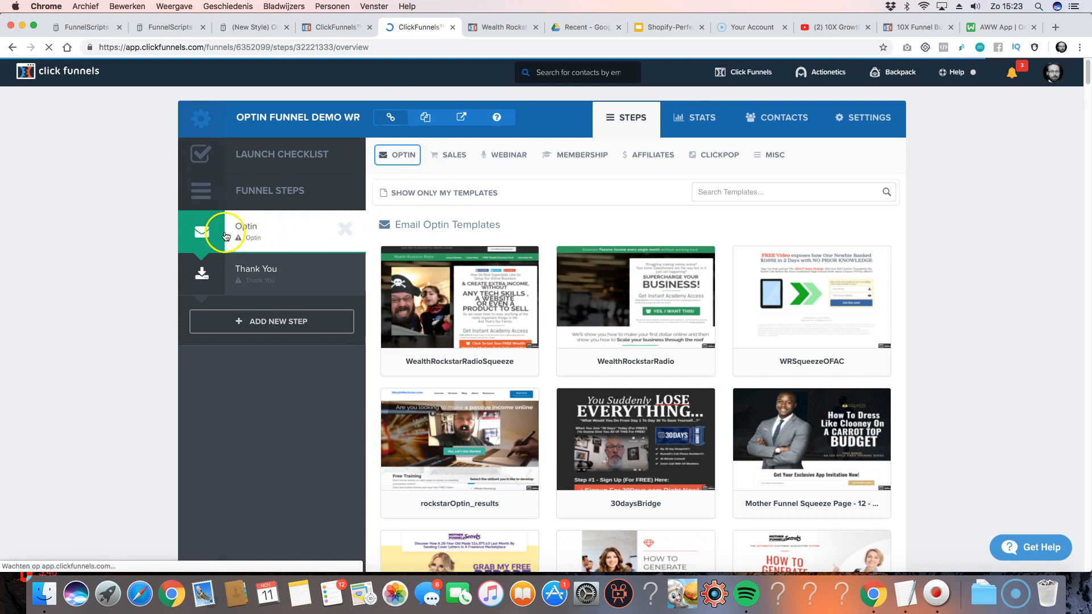
{"action": "left_click", "coordinate": [398, 170]}
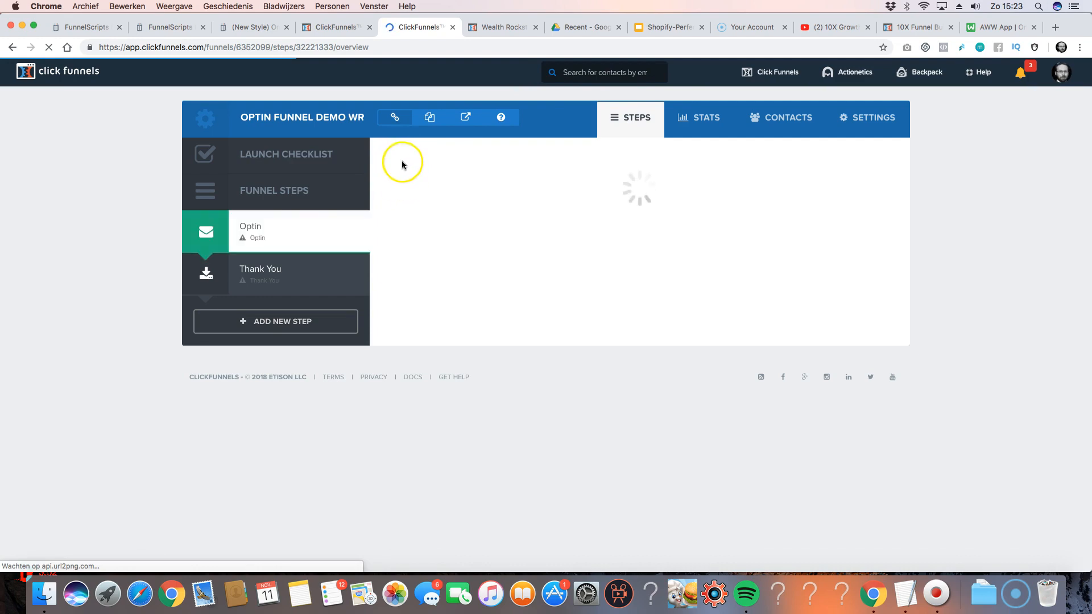
{"action": "mouse_move", "coordinate": [402, 160]}
{"action": "left_click", "coordinate": [403, 197]}
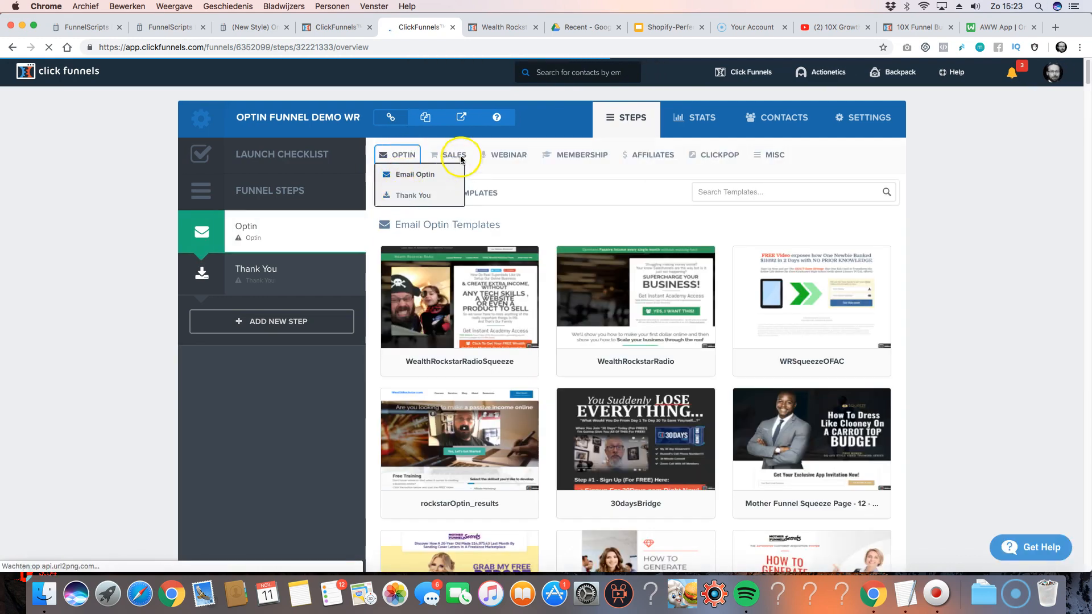
- Browse the Sales Page, Product Launch, Order Form and Webinar Registration templates, and check the Membership page types
{"action": "left_click", "coordinate": [454, 174]}
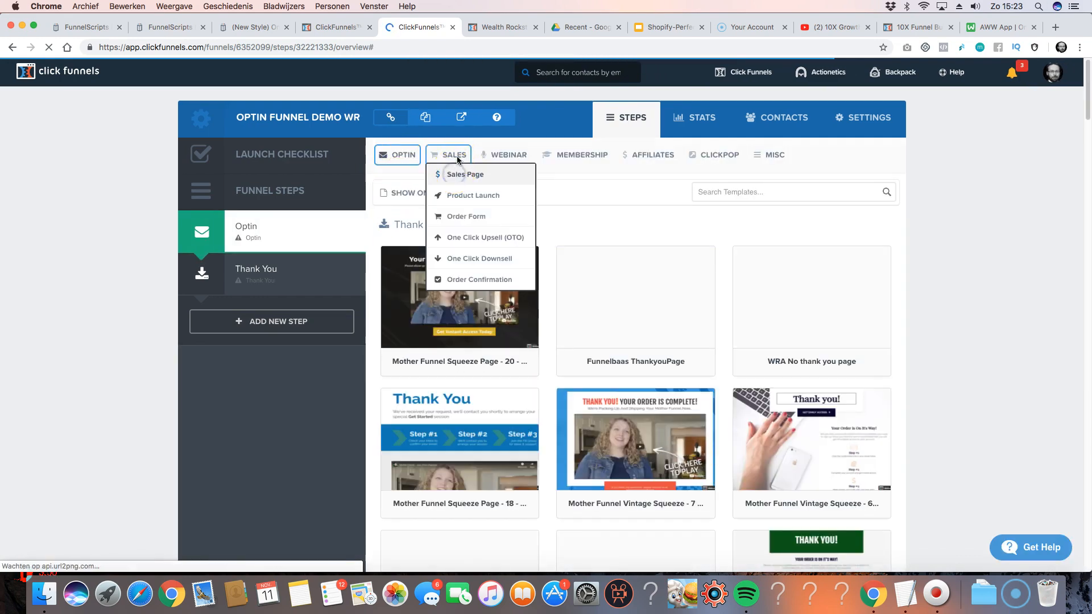
{"action": "left_click", "coordinate": [455, 196]}
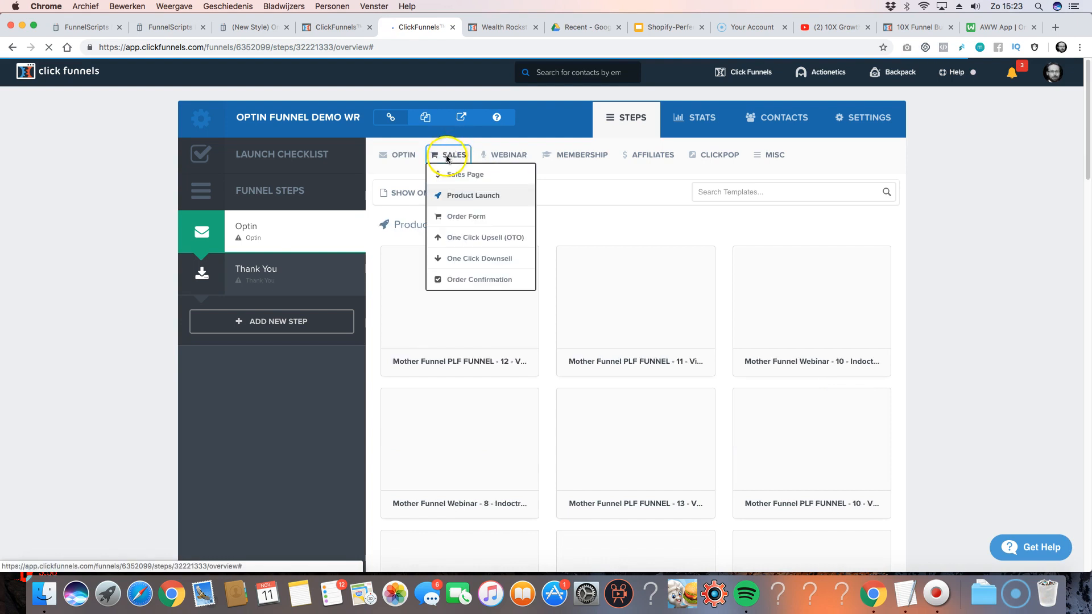
{"action": "left_click", "coordinate": [455, 216]}
{"action": "mouse_move", "coordinate": [451, 156]}
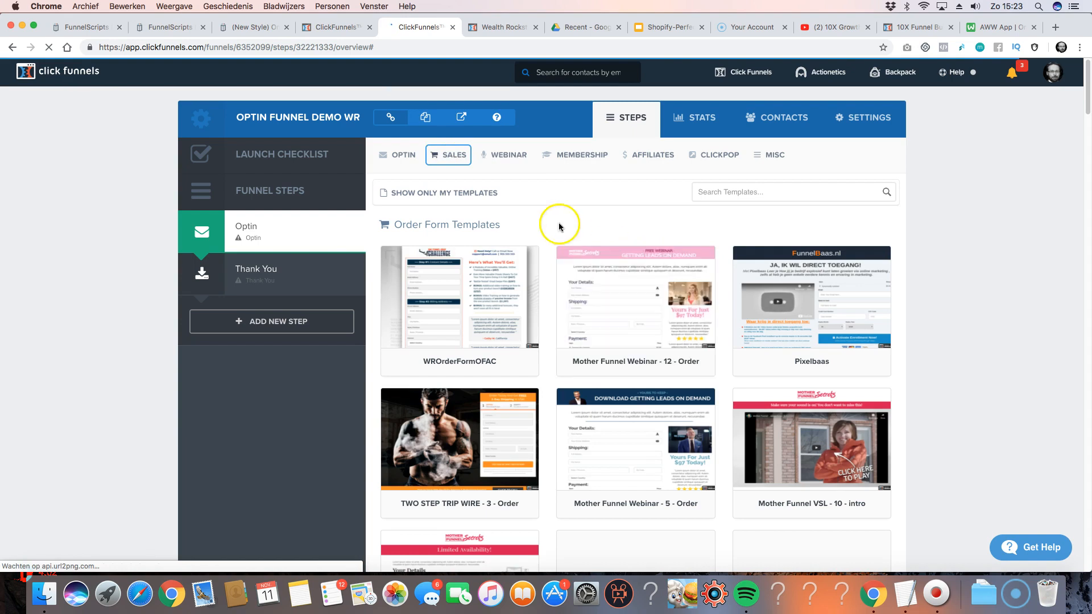
{"action": "mouse_move", "coordinate": [496, 150]}
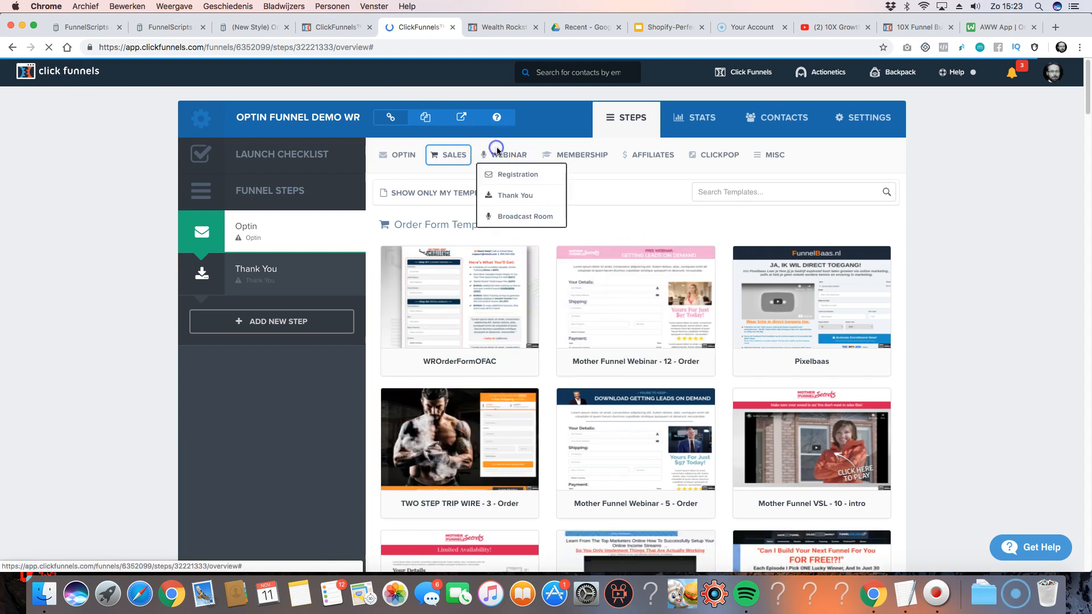
{"action": "left_click", "coordinate": [516, 173]}
{"action": "mouse_move", "coordinate": [588, 158]}
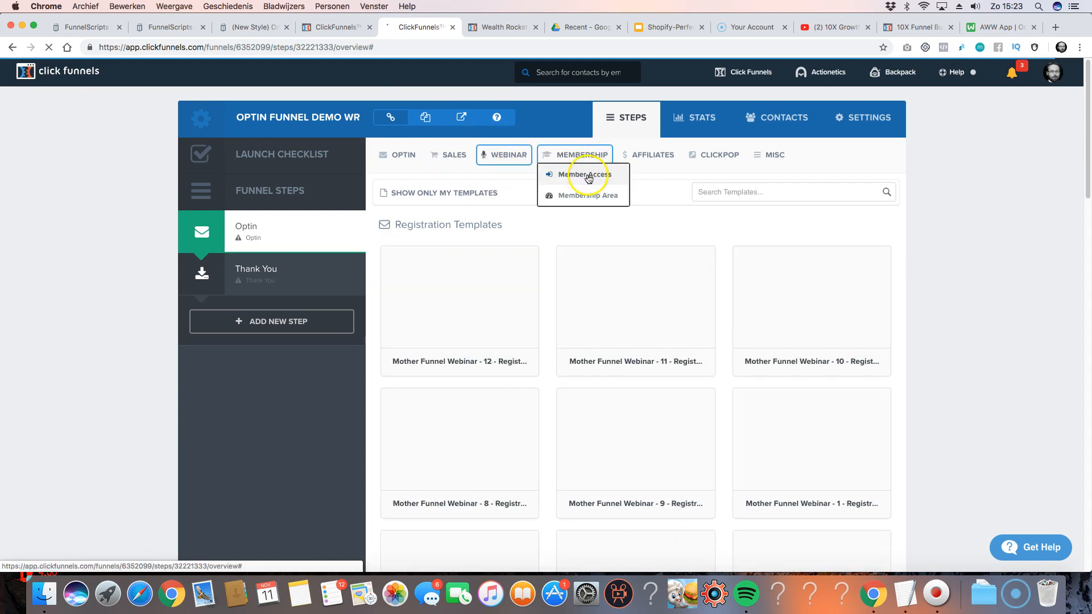
- Preview the Mother Funnel Squeeze Page - 2 template from the Email Optin category, including its signup popup, and close the preview
{"action": "mouse_move", "coordinate": [392, 153]}
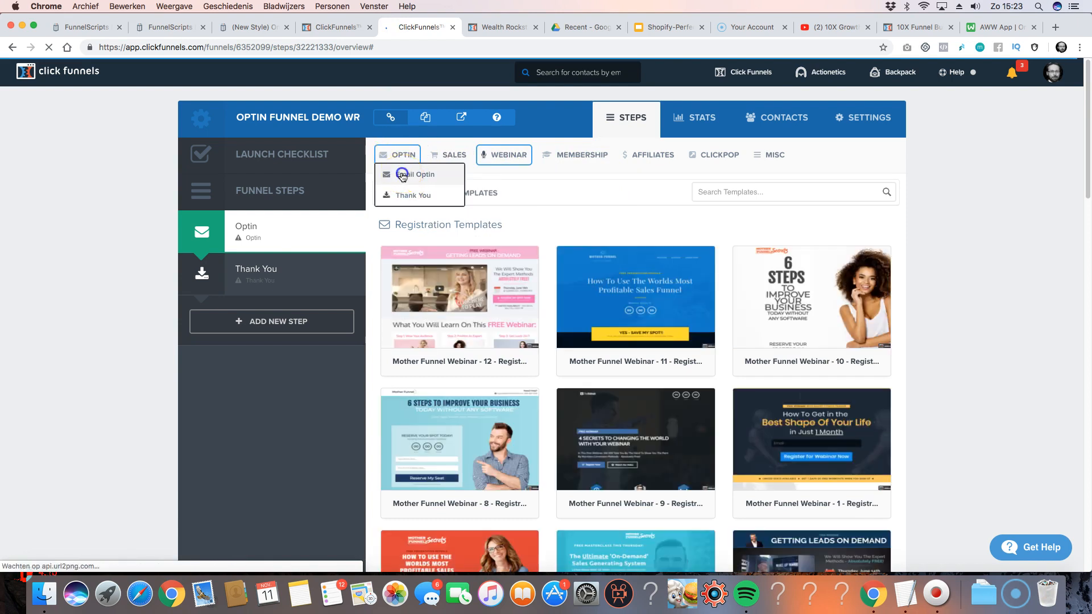
{"action": "left_click", "coordinate": [403, 176]}
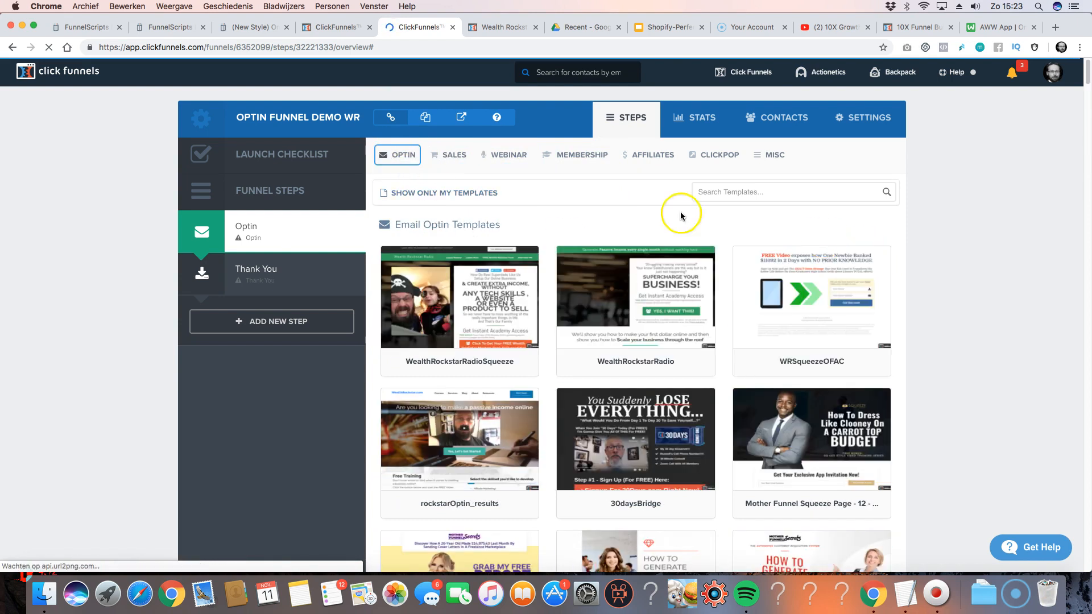
{"action": "scroll", "coordinate": [508, 206], "scroll_direction": "down", "scroll_amount": 3}
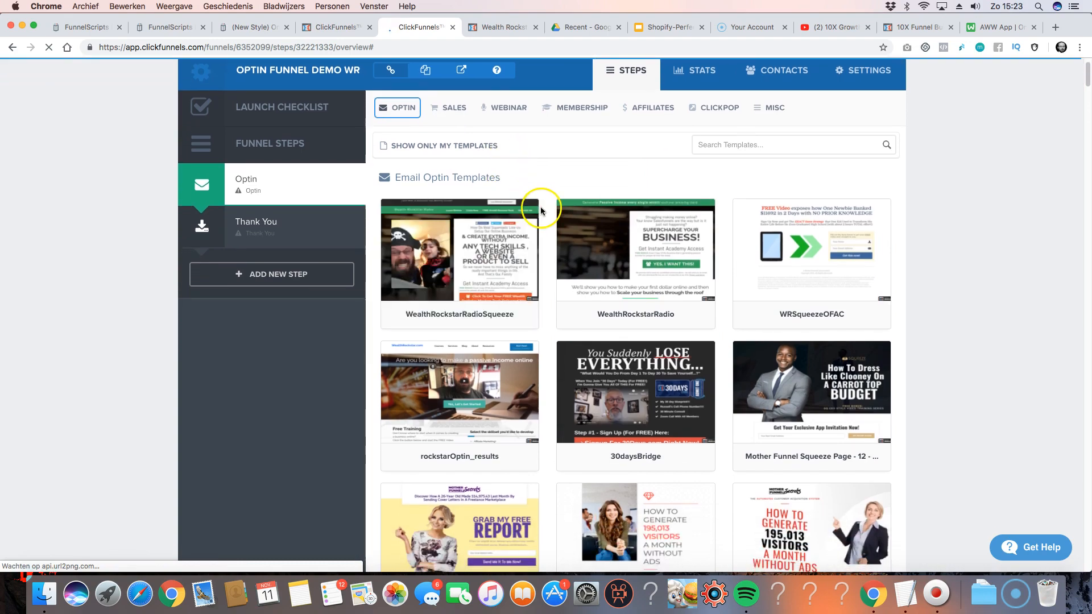
{"action": "scroll", "coordinate": [537, 214], "scroll_direction": "down", "scroll_amount": 3}
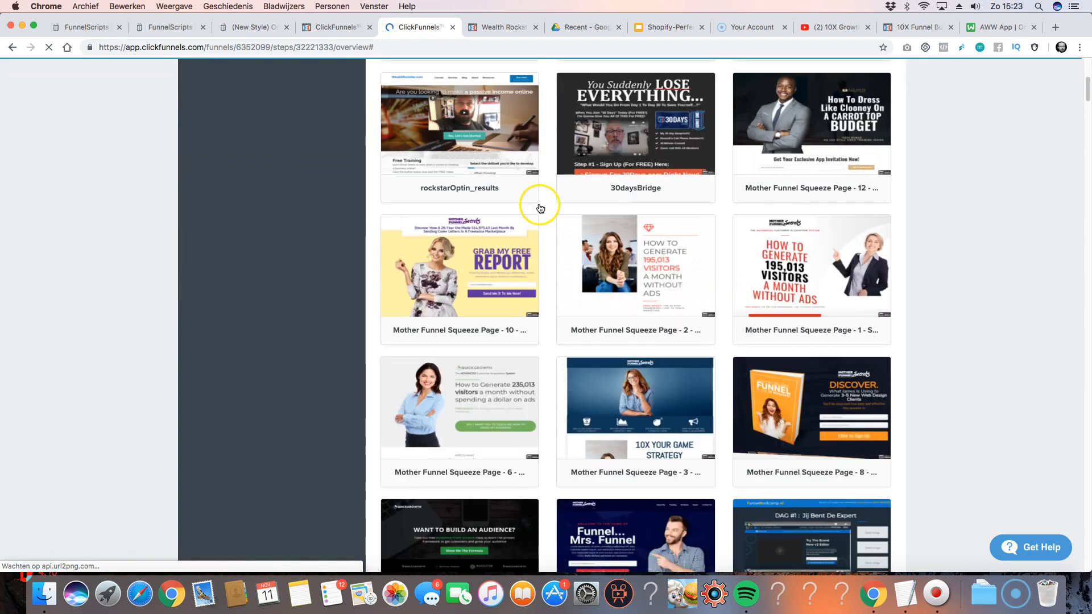
{"action": "left_click", "coordinate": [636, 285]}
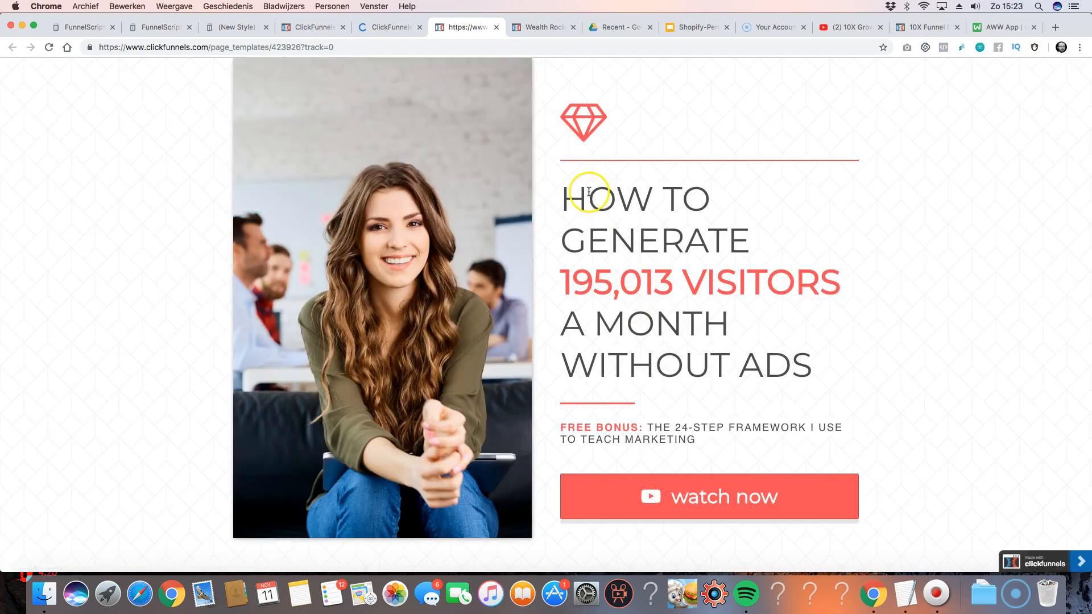
{"action": "left_click_drag", "start_coordinate": [587, 197], "coordinate": [735, 347]}
{"action": "left_click", "coordinate": [646, 492]}
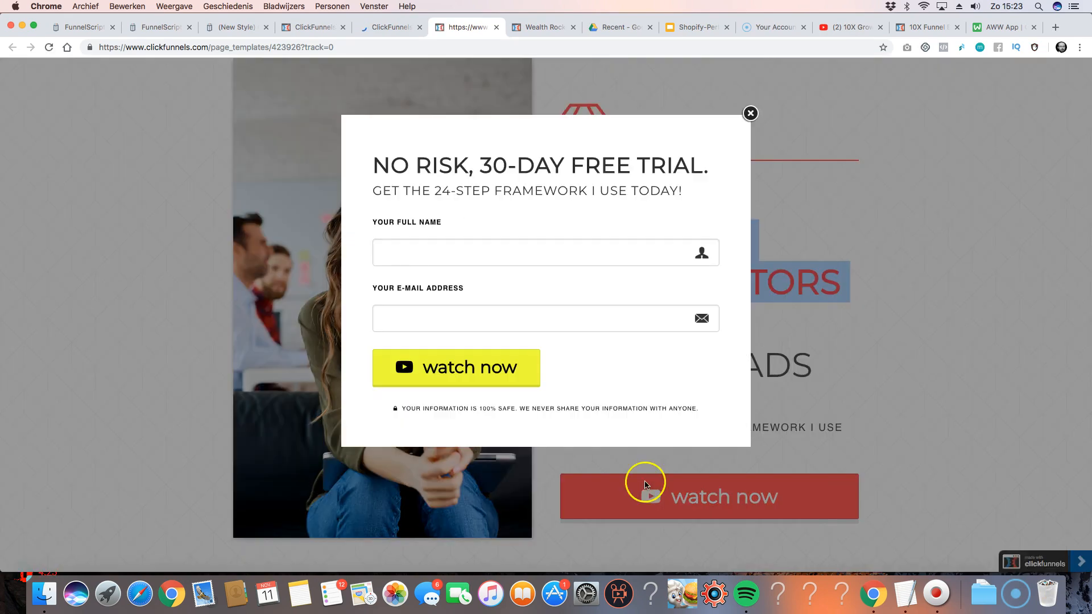
{"action": "left_click", "coordinate": [751, 113]}
{"action": "left_click", "coordinate": [585, 291]}
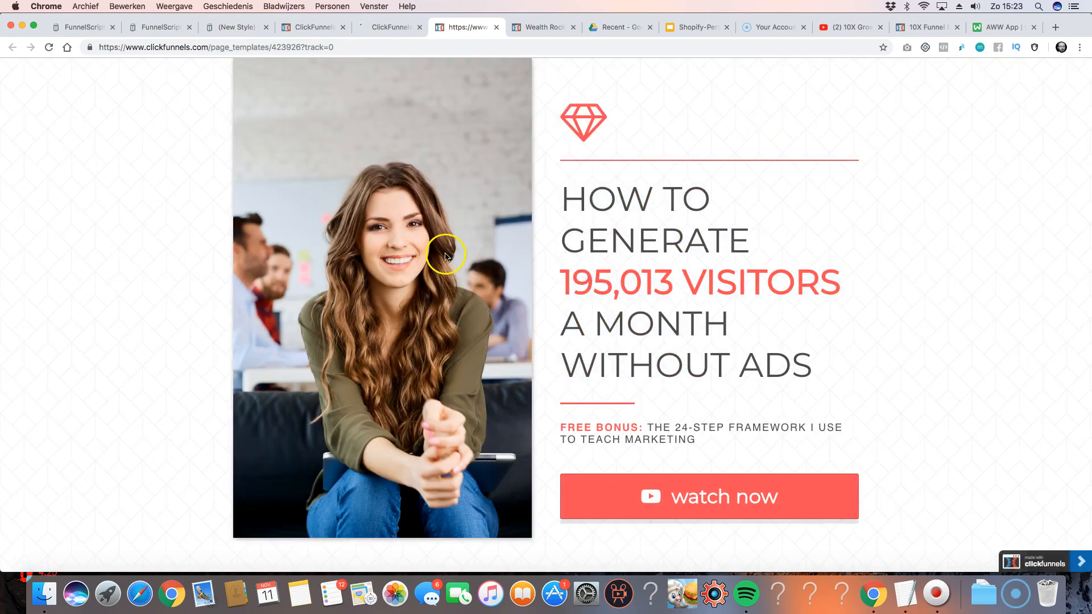
{"action": "left_click", "coordinate": [493, 27]}
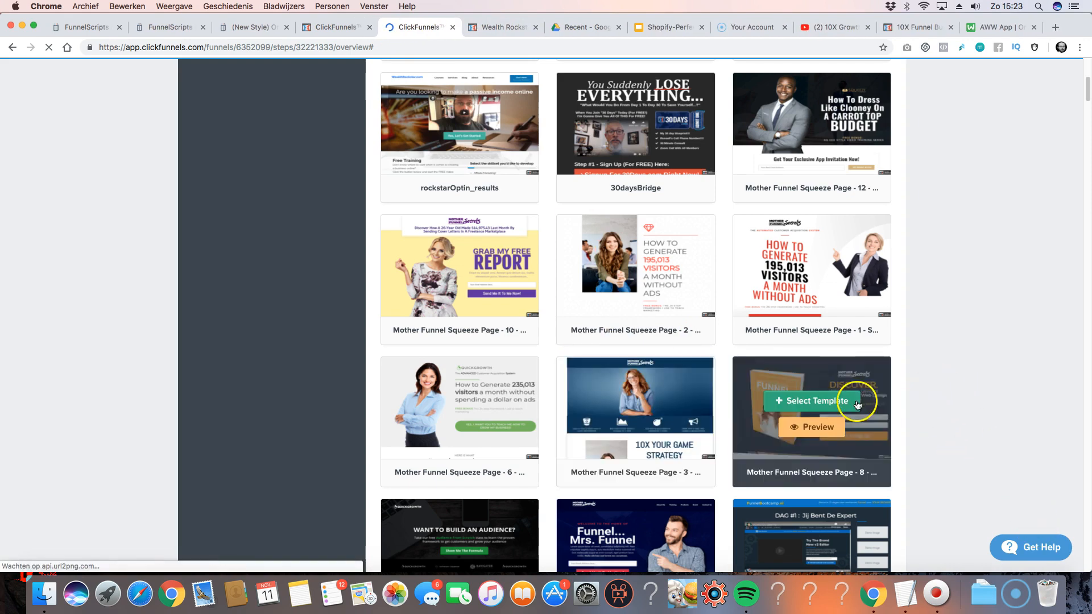
- Preview the full Mother Funnel Squeeze Page - 8 template and select it for the Optin step
{"action": "left_click", "coordinate": [817, 430]}
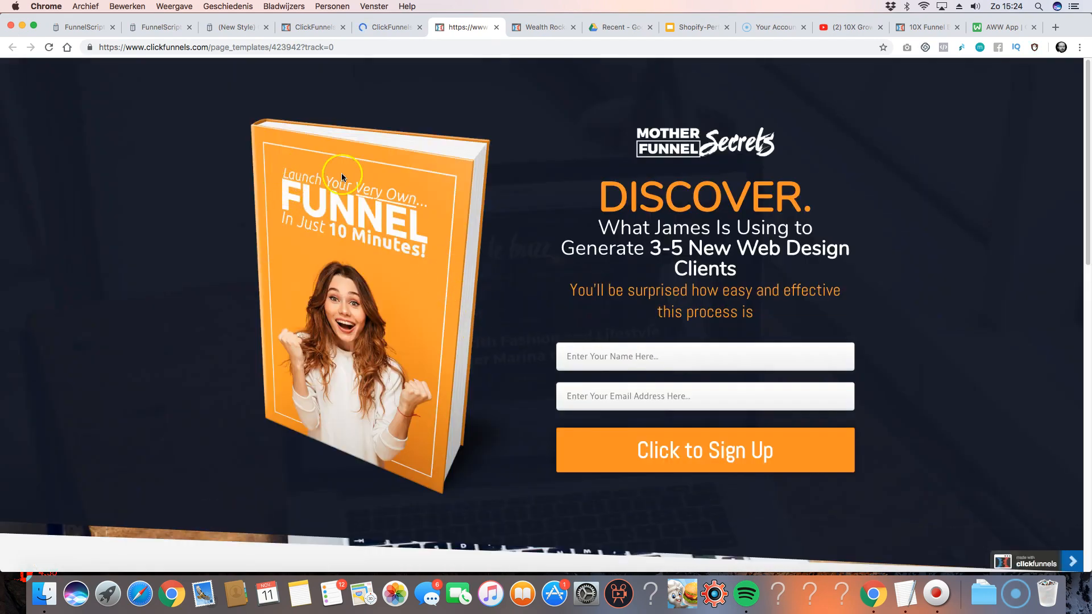
{"action": "scroll", "coordinate": [442, 215], "scroll_direction": "down", "scroll_amount": 10}
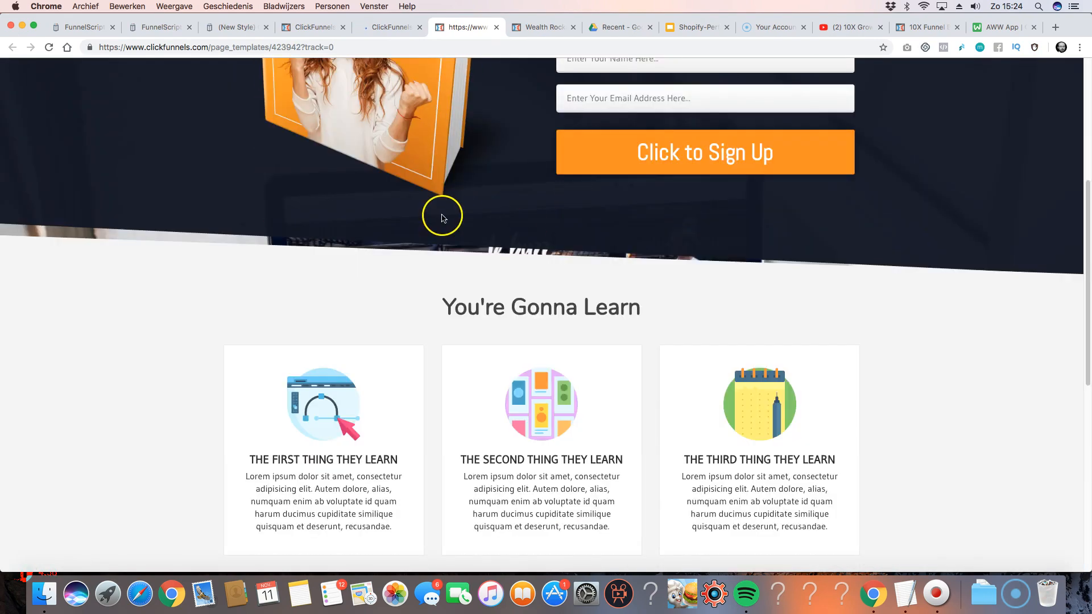
{"action": "scroll", "coordinate": [441, 170], "scroll_direction": "up", "scroll_amount": 10}
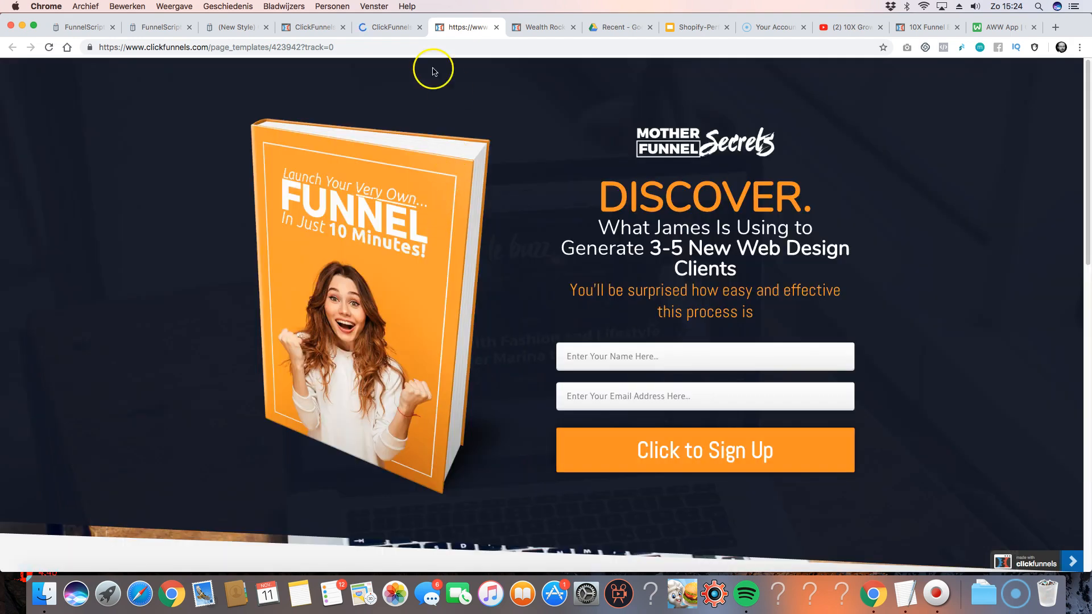
{"action": "left_click", "coordinate": [375, 27]}
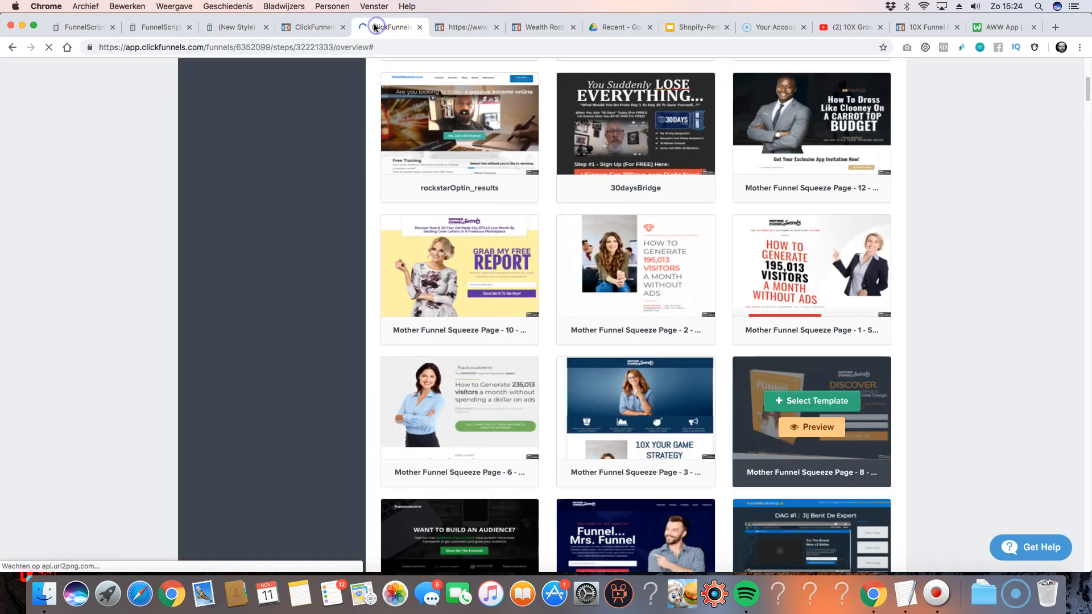
{"action": "left_click", "coordinate": [830, 402]}
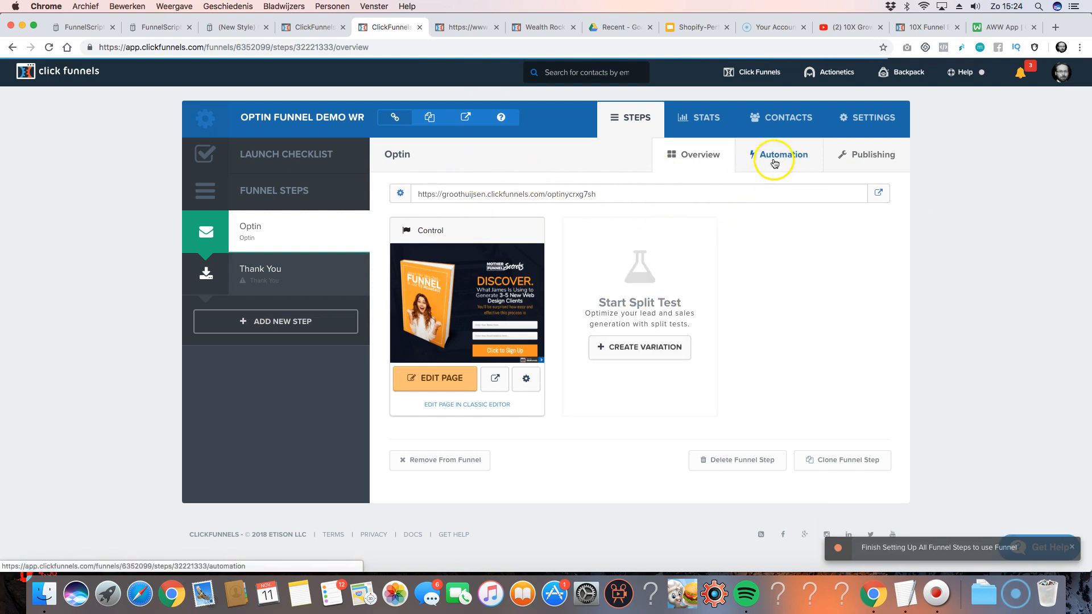
- Review the Optin step's overview and open its automation settings
{"action": "left_click", "coordinate": [698, 165]}
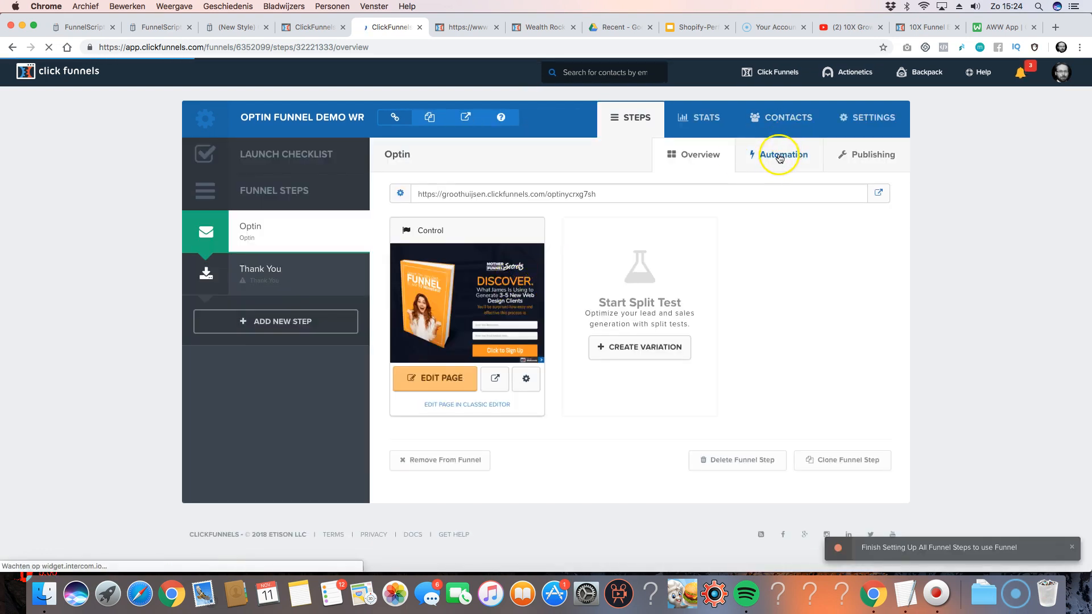
{"action": "left_click", "coordinate": [779, 156]}
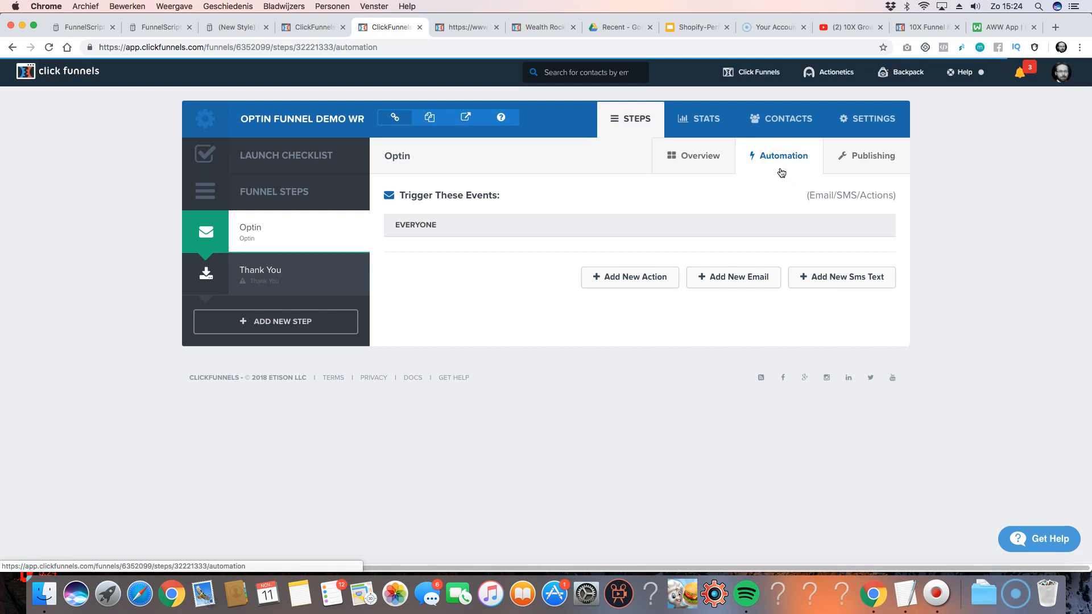
- Draft a new funnel action named "add to list" for everyone, using Add To List with the "Wr smart affiliate" list
{"action": "left_click", "coordinate": [646, 278]}
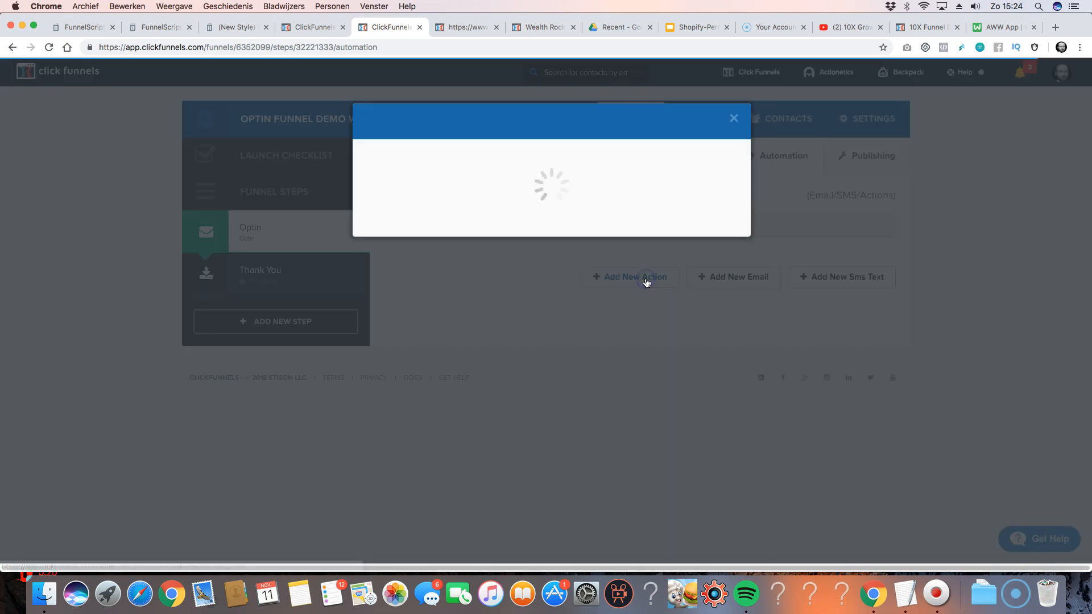
{"action": "left_click", "coordinate": [466, 206]}
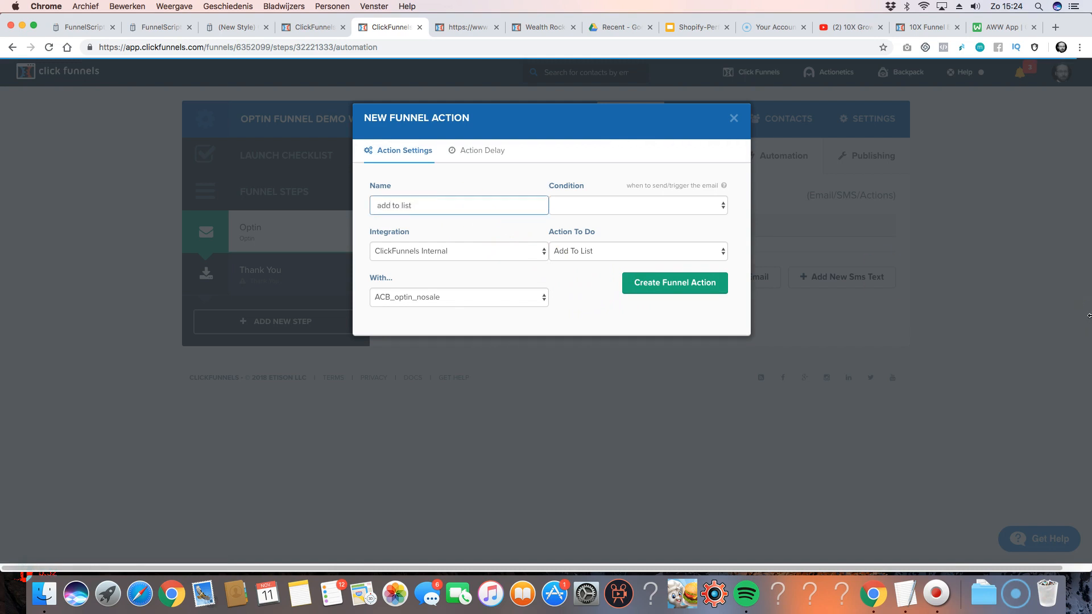
{"action": "left_click", "coordinate": [592, 203]}
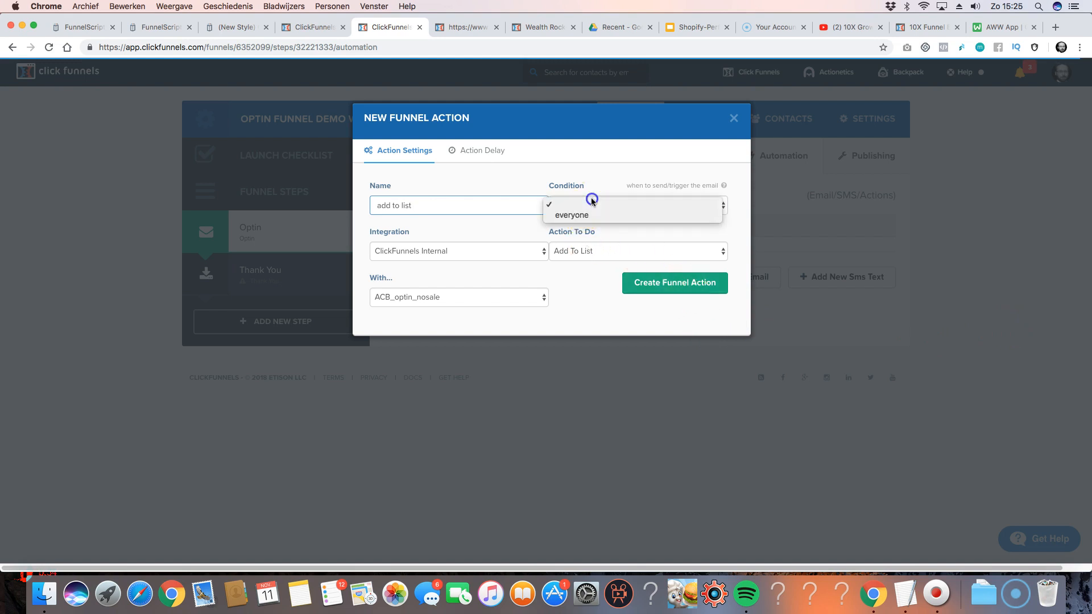
{"action": "left_click", "coordinate": [568, 216]}
{"action": "left_click", "coordinate": [624, 248]}
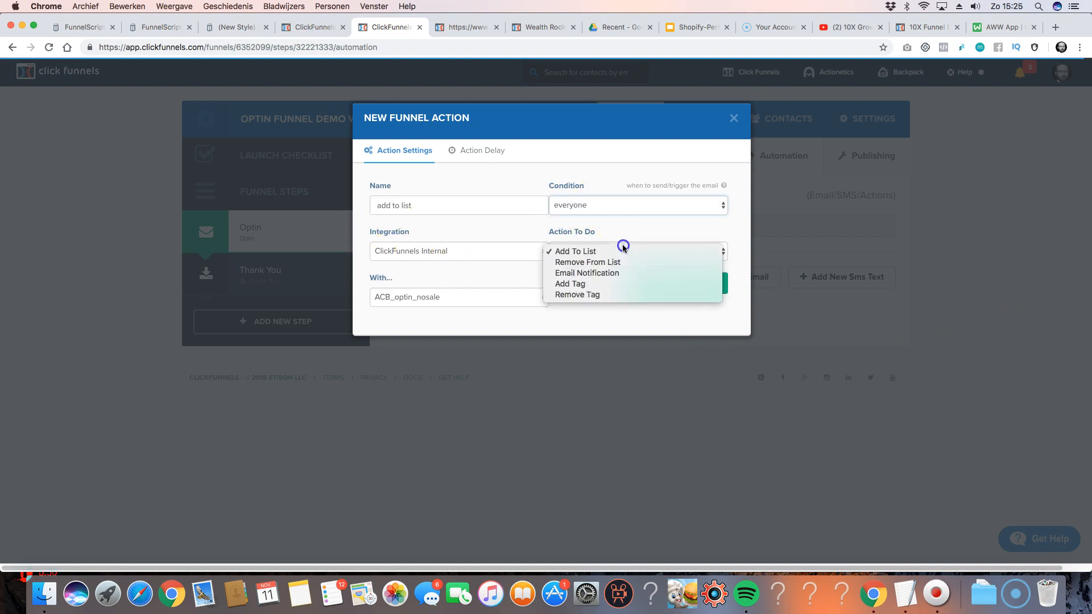
{"action": "left_click", "coordinate": [560, 248]}
{"action": "left_click", "coordinate": [403, 300]}
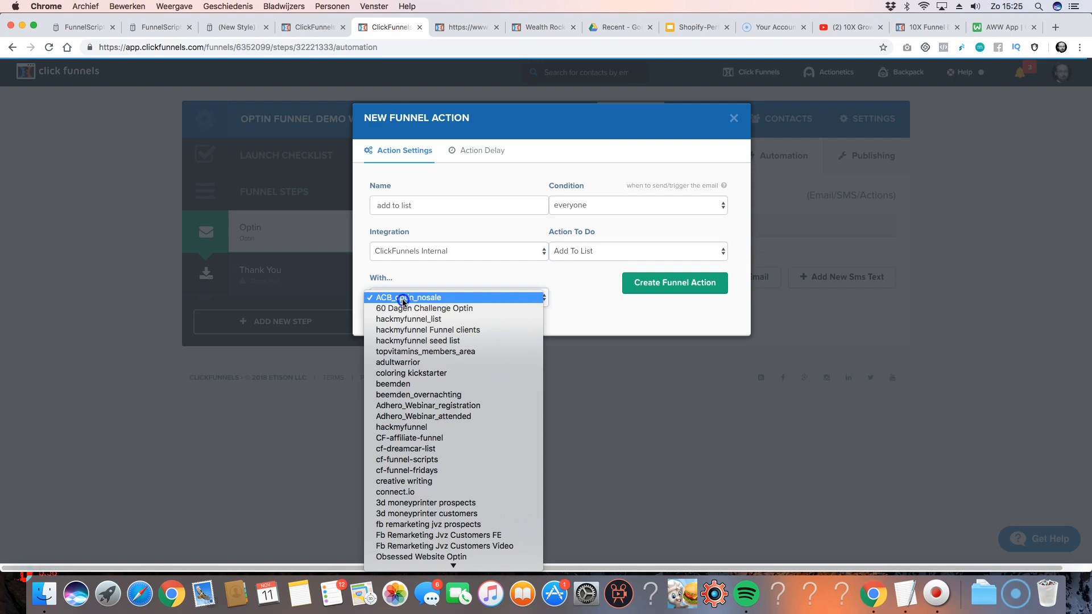
{"action": "scroll", "coordinate": [403, 301], "scroll_direction": "down", "scroll_amount": 10}
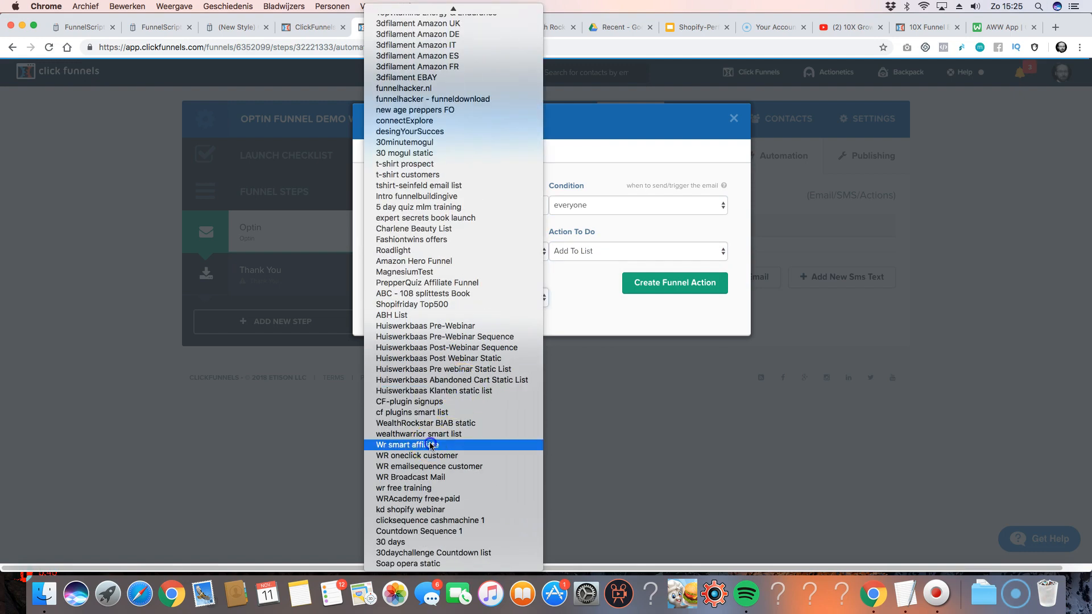
{"action": "left_click", "coordinate": [431, 445]}
- Try Add Tag as the funnel action, look through its list choices, and discard the new action
{"action": "left_click", "coordinate": [592, 251]}
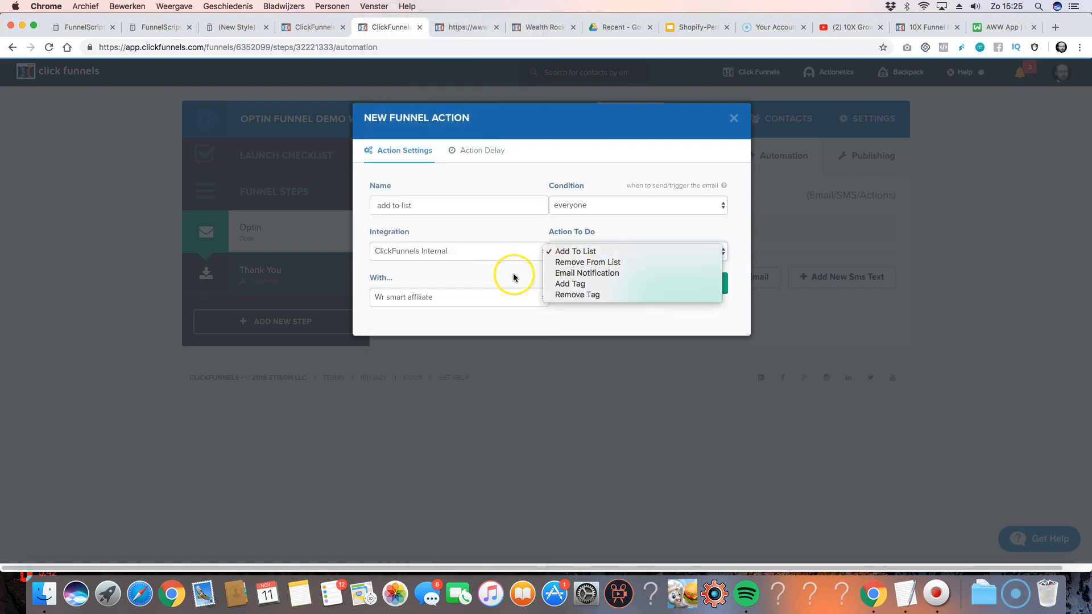
{"action": "left_click", "coordinate": [662, 250]}
{"action": "left_click", "coordinate": [632, 252]}
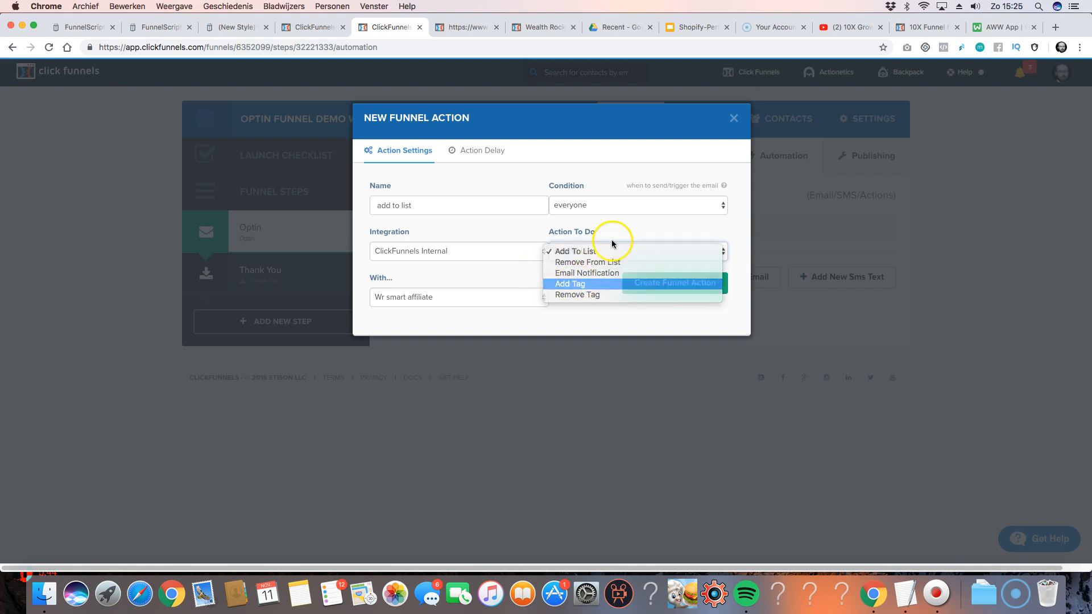
{"action": "left_click", "coordinate": [609, 280]}
{"action": "left_click", "coordinate": [436, 303]}
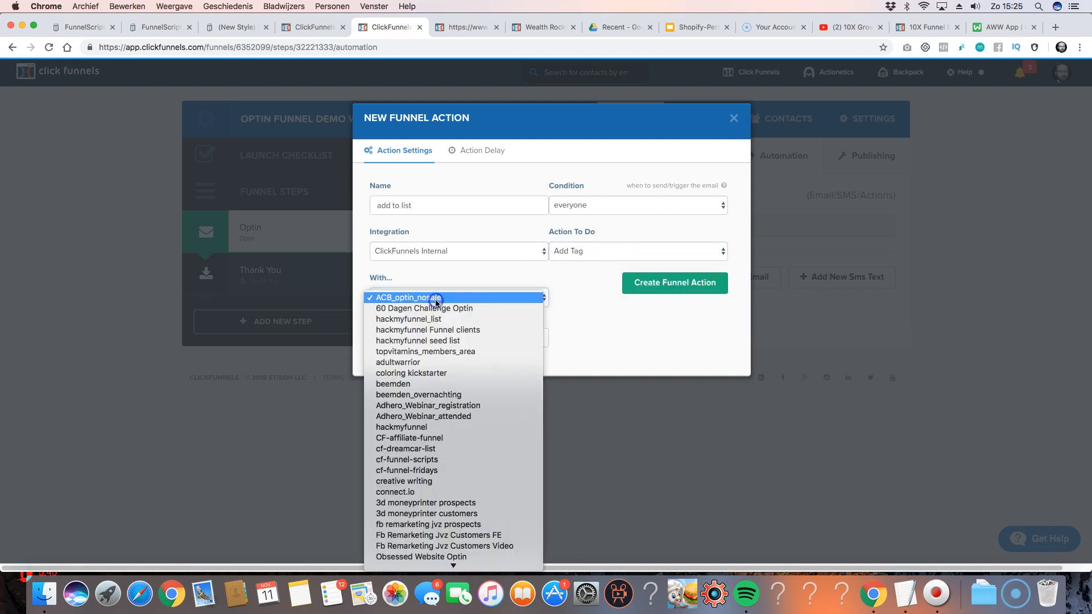
{"action": "left_click", "coordinate": [642, 310]}
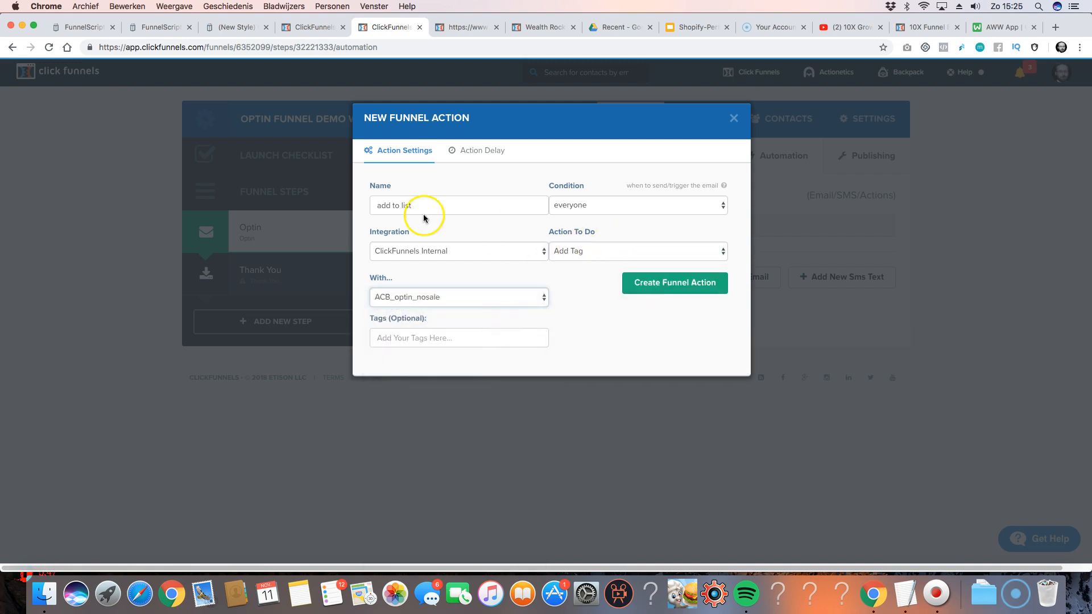
{"action": "left_click", "coordinate": [736, 118]}
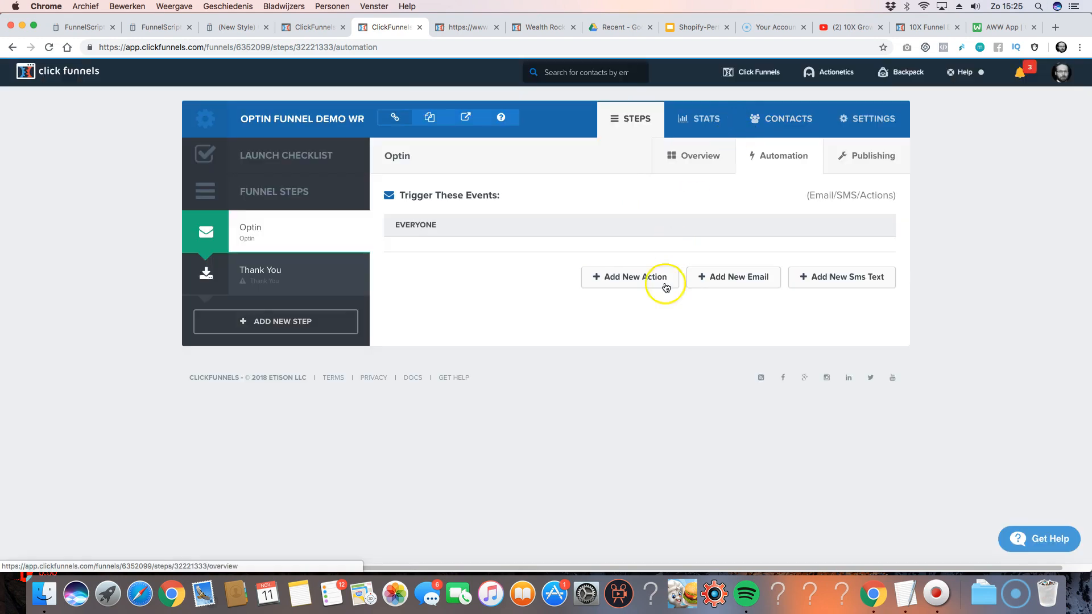
- Draft a new email with the sender's name and the subject "Subject", and choose a template from the email gallery
{"action": "left_click", "coordinate": [748, 273]}
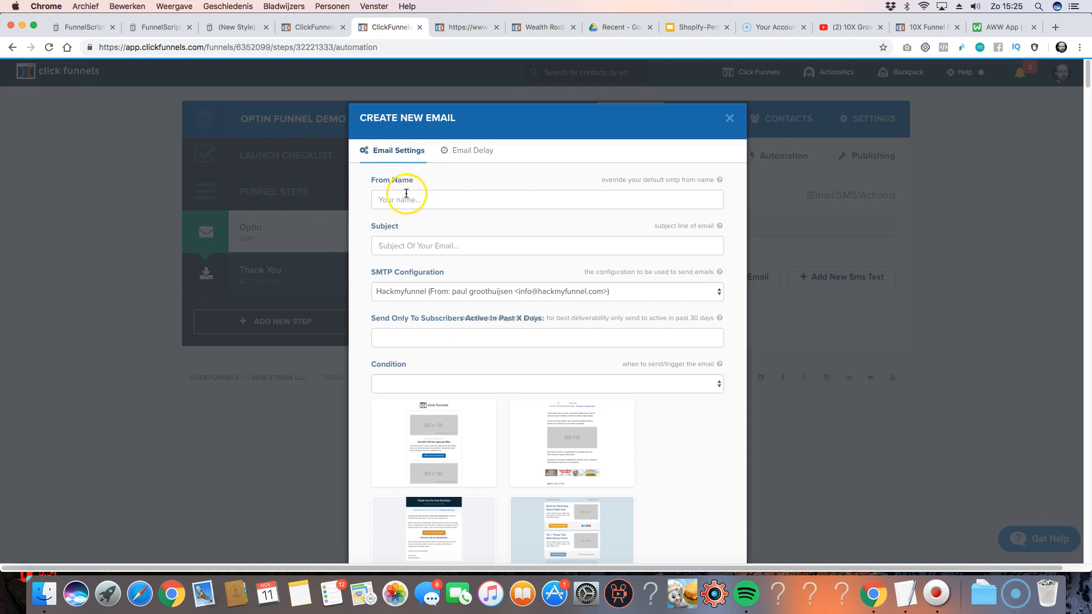
{"action": "left_click", "coordinate": [385, 201]}
{"action": "type", "text": "Paul Groothuijsen"}
{"action": "key", "text": "Tab"}
{"action": "type", "text": "Sub"}
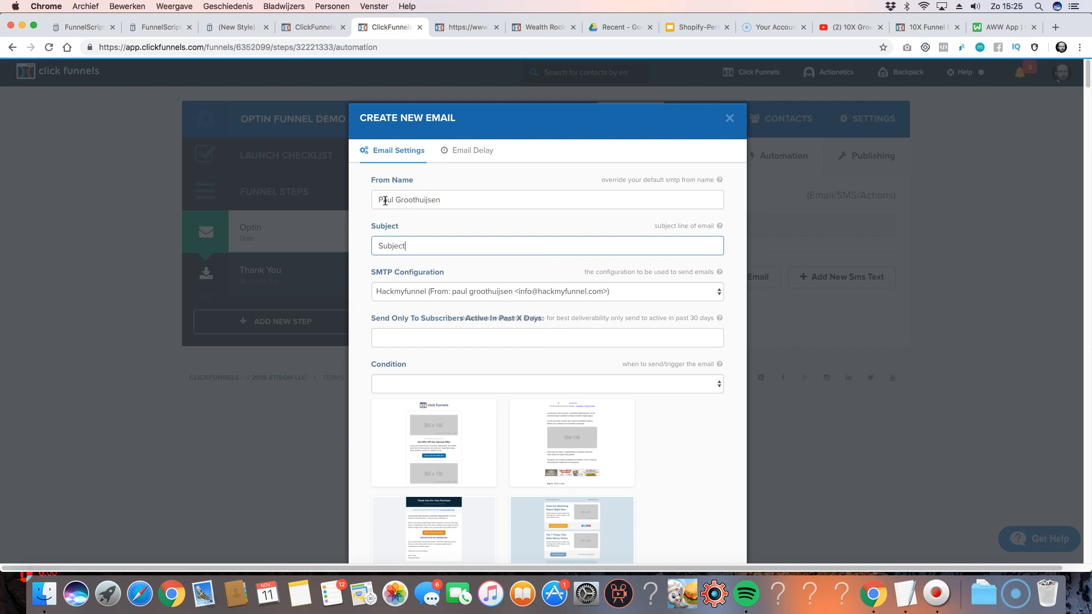
{"action": "scroll", "coordinate": [504, 328], "scroll_direction": "down", "scroll_amount": 7}
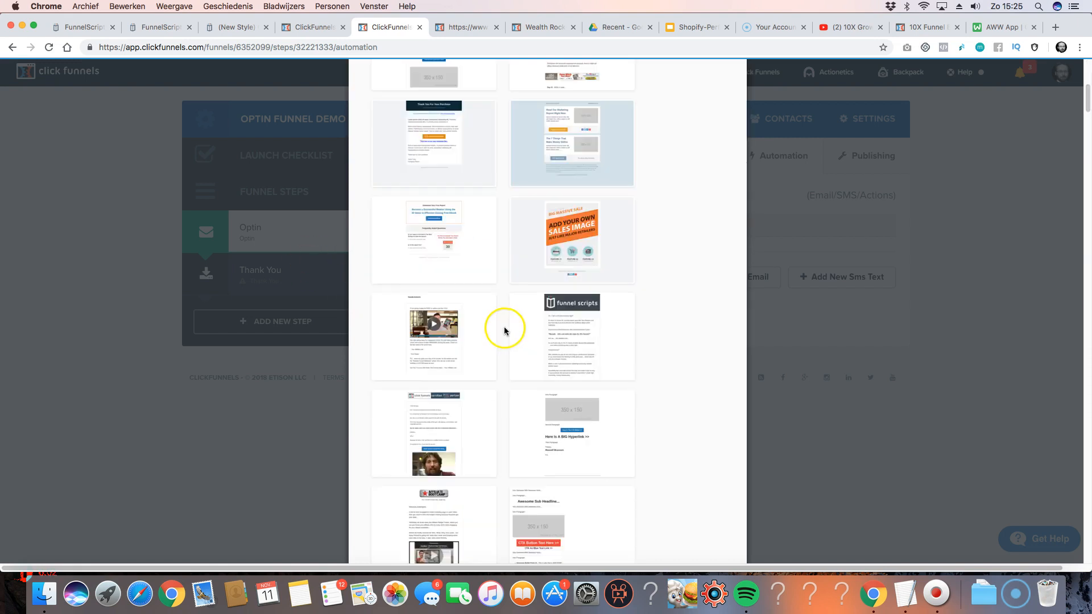
{"action": "scroll", "coordinate": [504, 329], "scroll_direction": "down", "scroll_amount": 6}
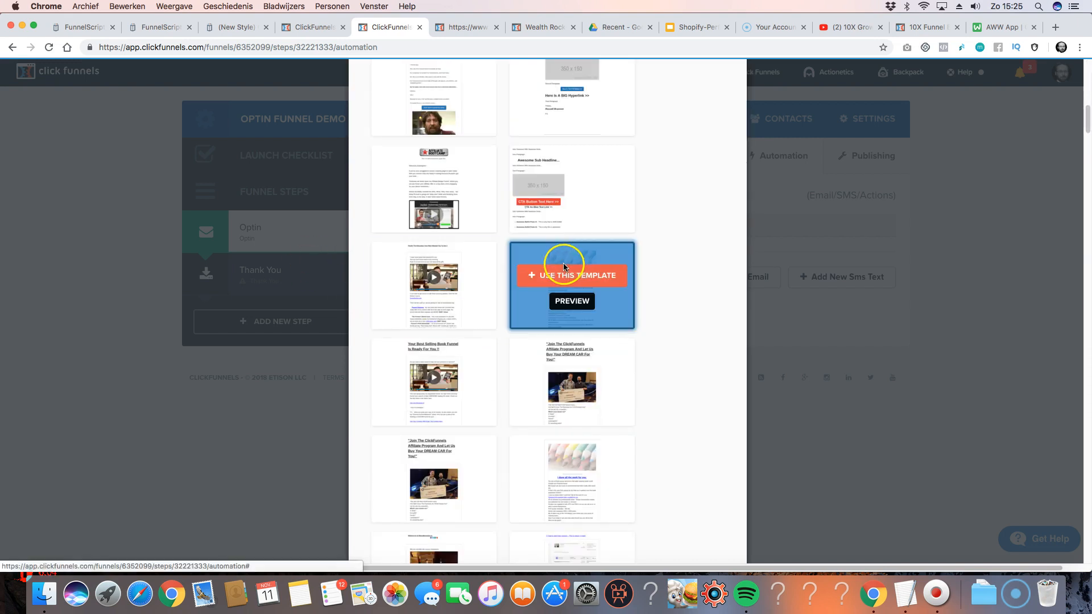
{"action": "left_click", "coordinate": [531, 272]}
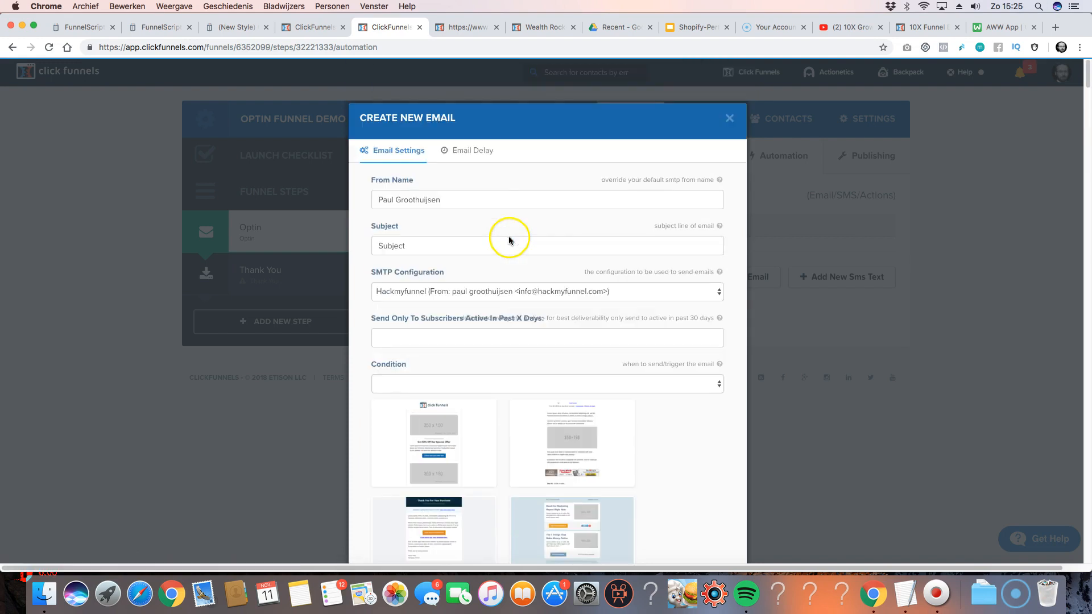
- Set the new email's delay to 1 day, and discard the email without creating it
{"action": "left_click", "coordinate": [473, 150]}
{"action": "left_click", "coordinate": [395, 197]}
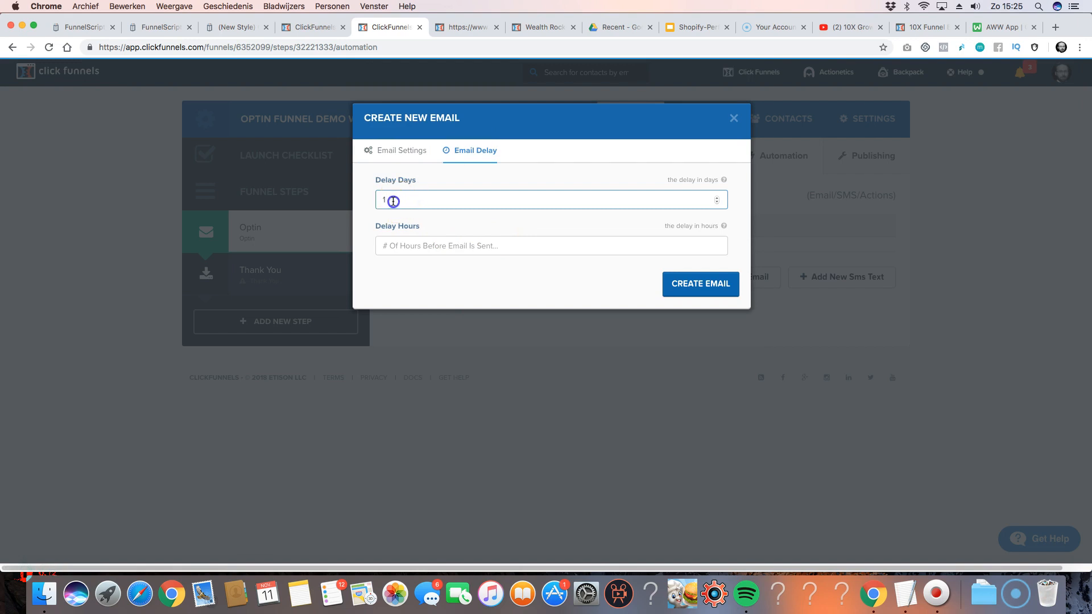
{"action": "left_click", "coordinate": [734, 117]}
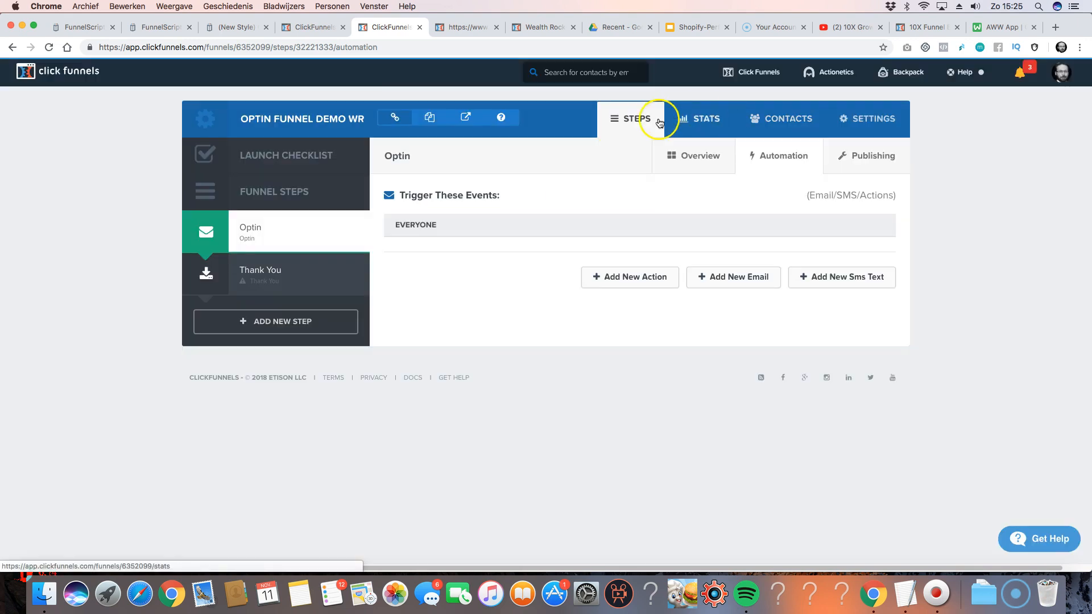
- Review the Optin step's publishing settings, including its name, path, sharing and embedding options, and Text Optins
{"action": "left_click", "coordinate": [885, 159]}
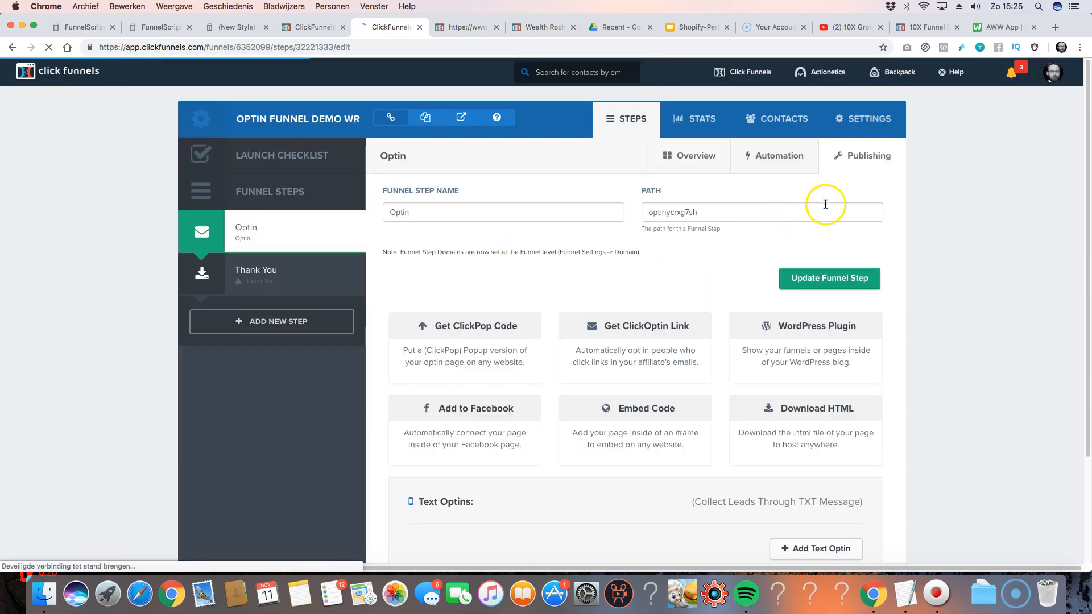
{"action": "left_click", "coordinate": [692, 214]}
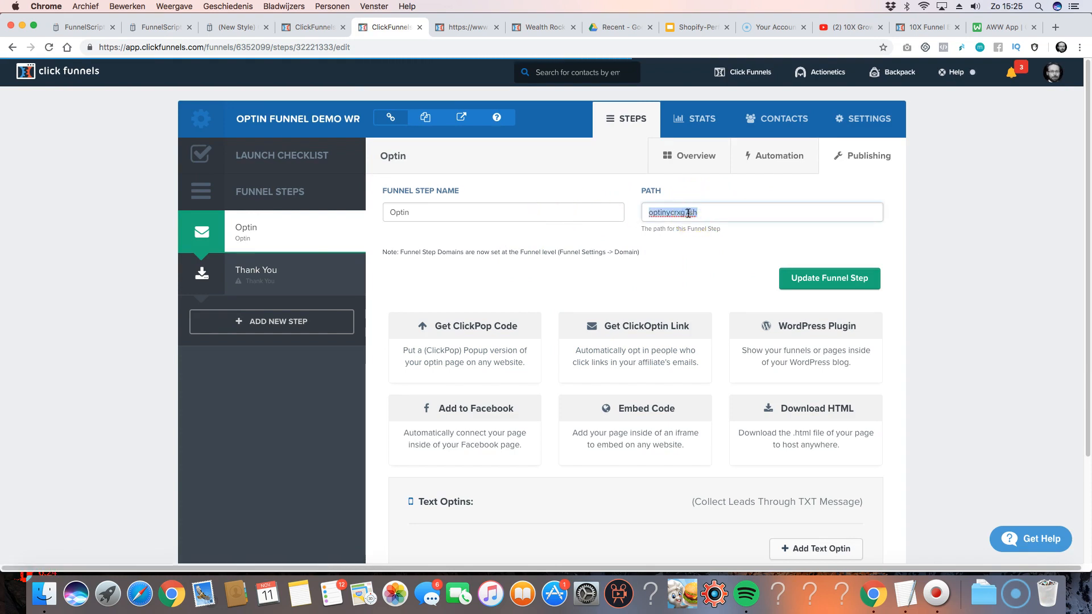
{"action": "left_click", "coordinate": [454, 208]}
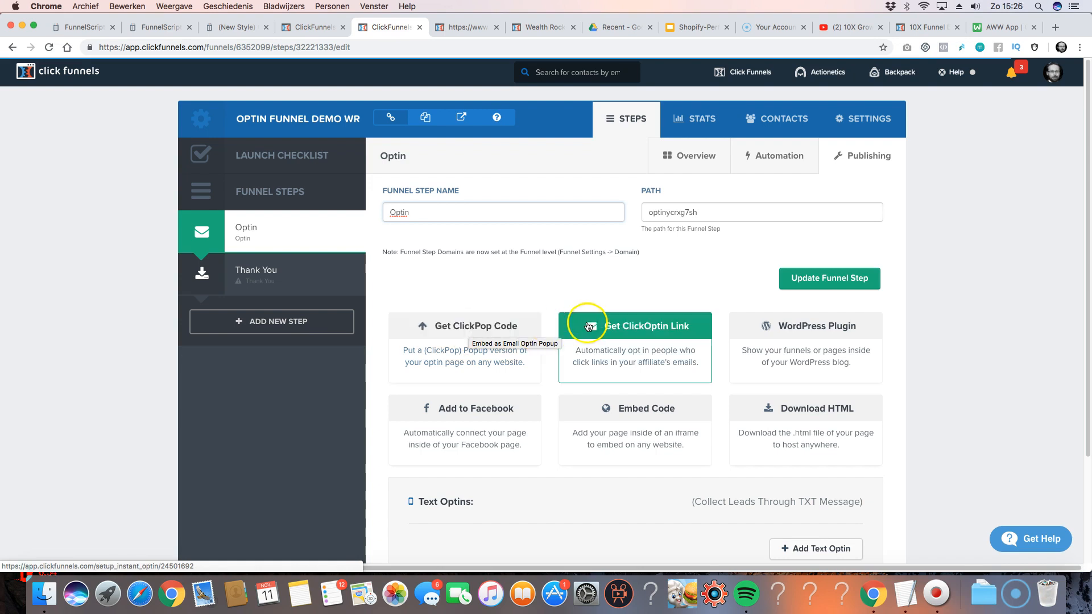
{"action": "left_click", "coordinate": [630, 324]}
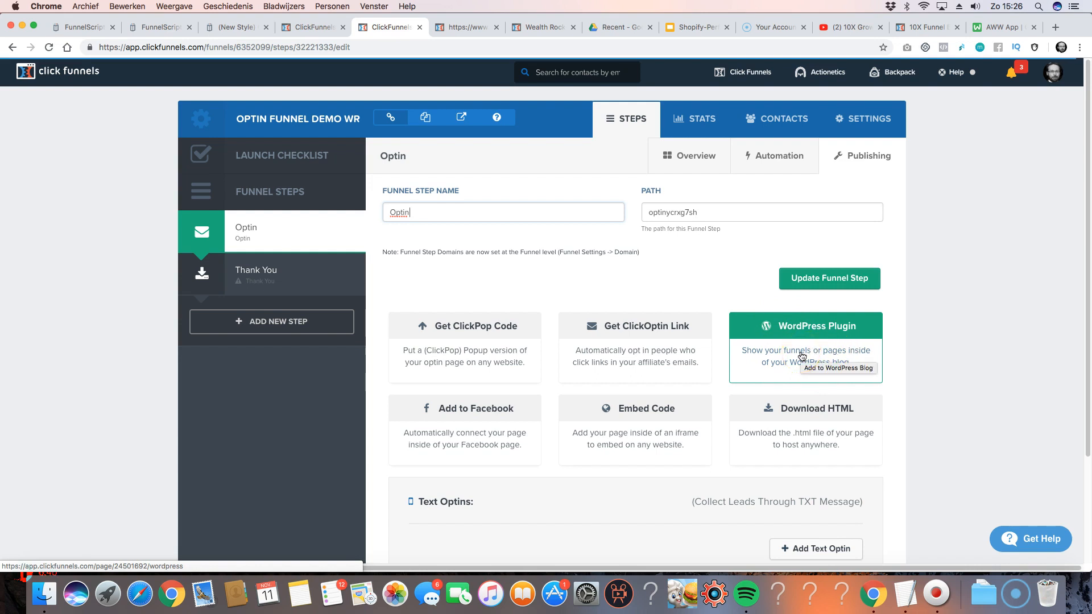
{"action": "left_click", "coordinate": [470, 418]}
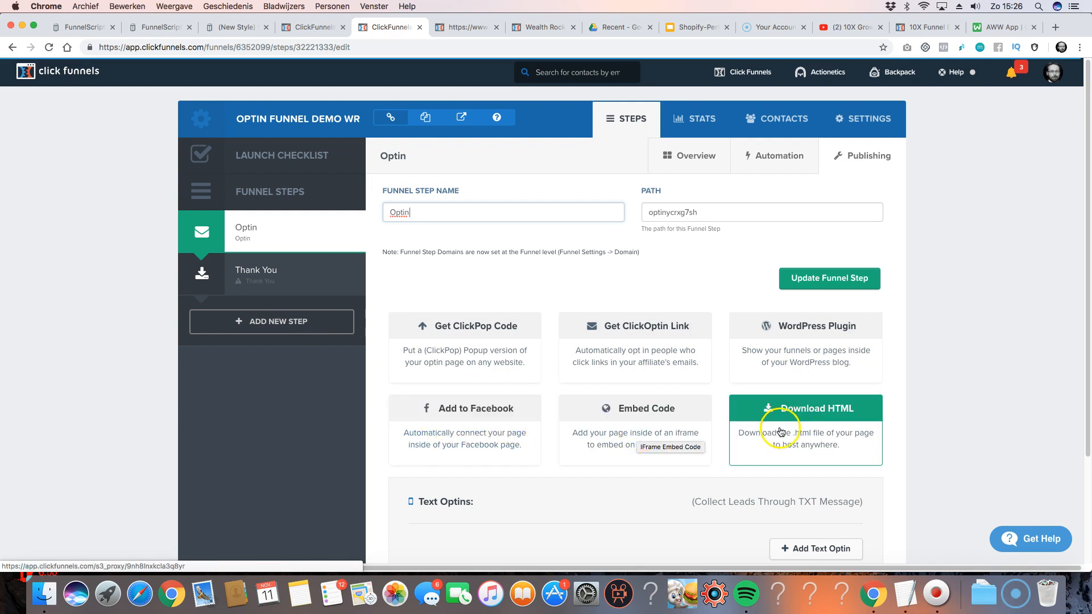
{"action": "scroll", "coordinate": [796, 392], "scroll_direction": "down", "scroll_amount": 5}
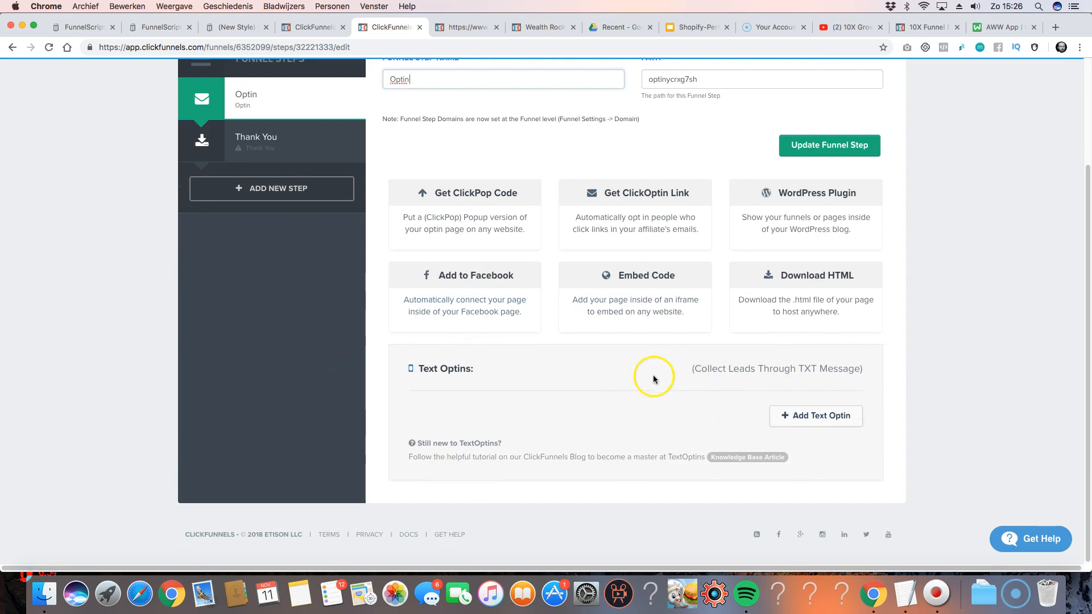
{"action": "type", "text": "d"}
{"action": "scroll", "coordinate": [657, 372], "scroll_direction": "up", "scroll_amount": 3}
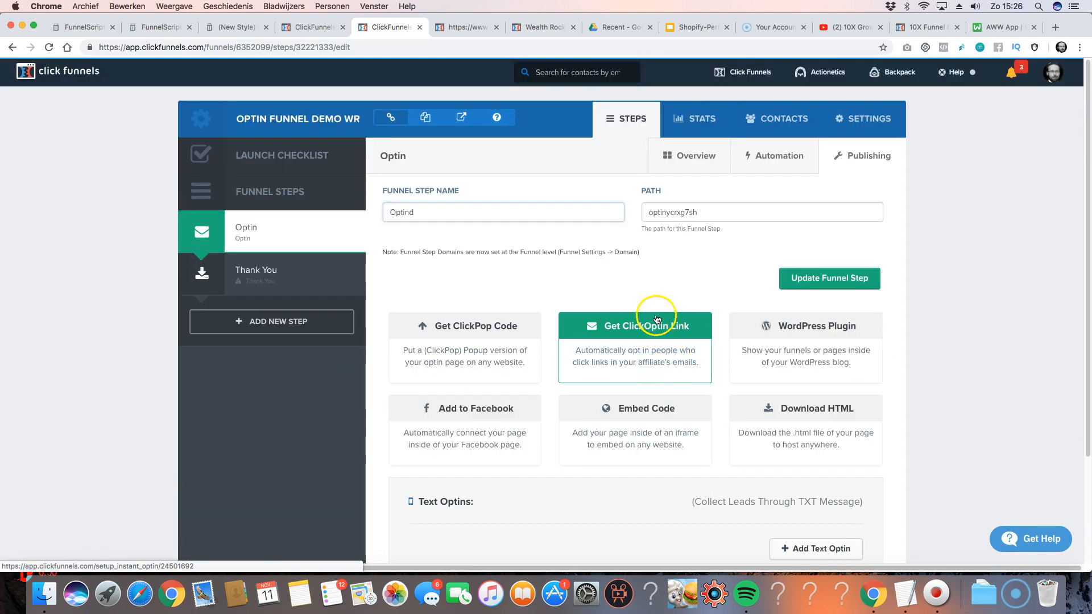
- Set the Optin page's path to "optin" in its page settings and update the page
{"action": "left_click", "coordinate": [715, 163]}
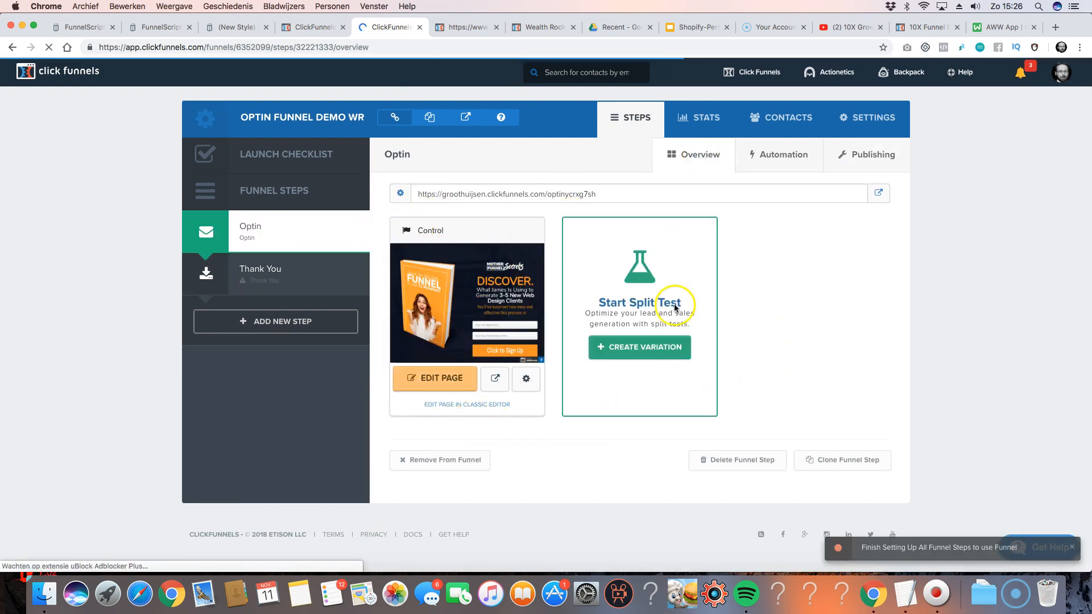
{"action": "left_click", "coordinate": [526, 380]}
{"action": "double_click", "coordinate": [405, 248]}
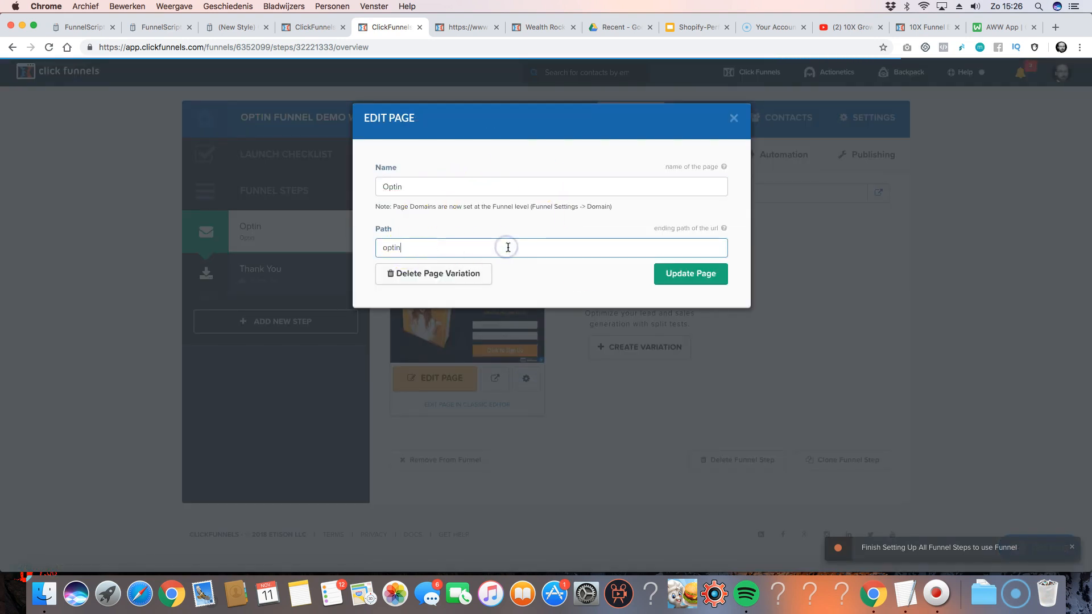
{"action": "type", "text": "optin"}
{"action": "left_click", "coordinate": [691, 273]}
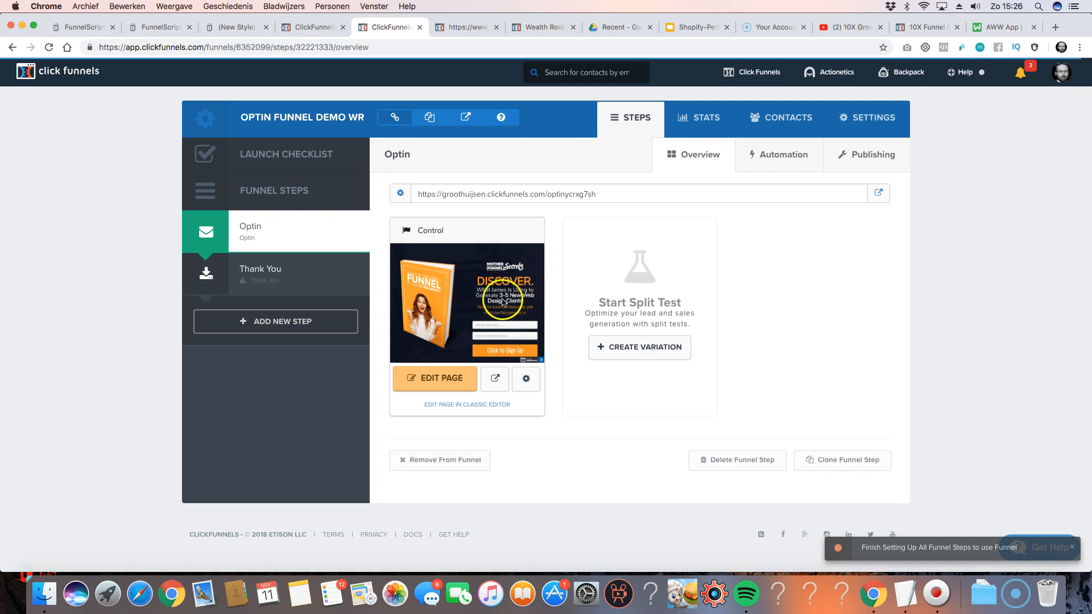
- Create a split-test variation by duplicating the "Optin" page, and save the control page's settings with the path "optin"
{"action": "left_click", "coordinate": [642, 347]}
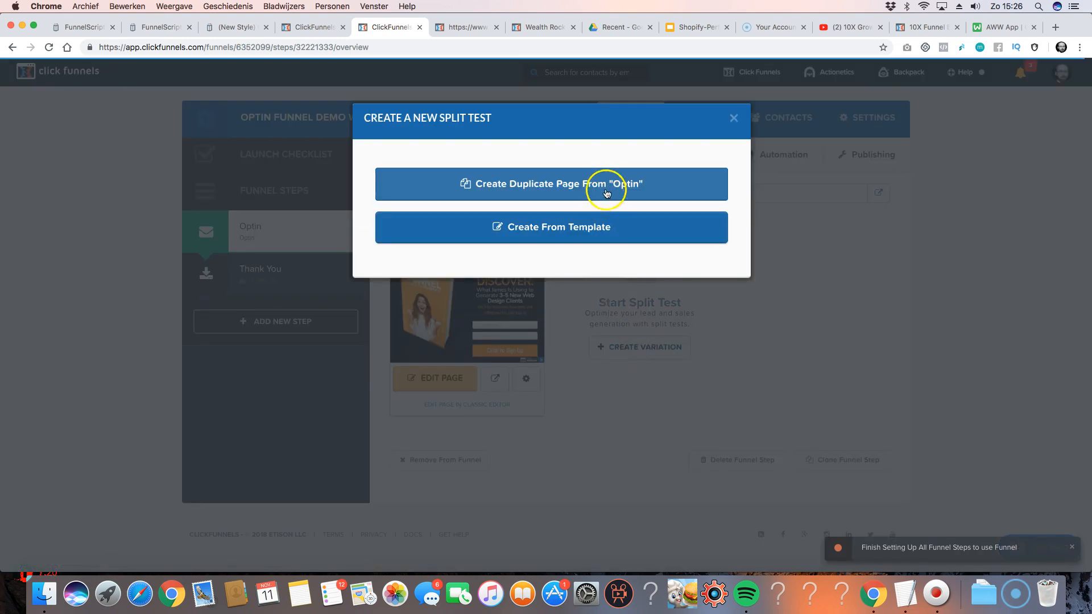
{"action": "left_click", "coordinate": [606, 191]}
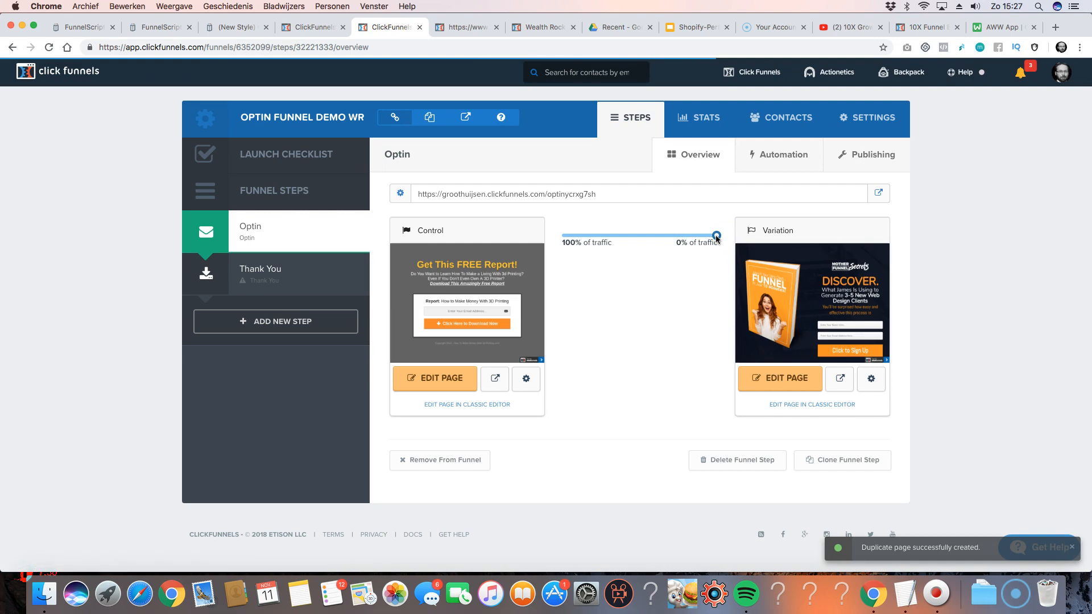
{"action": "left_click", "coordinate": [526, 378]}
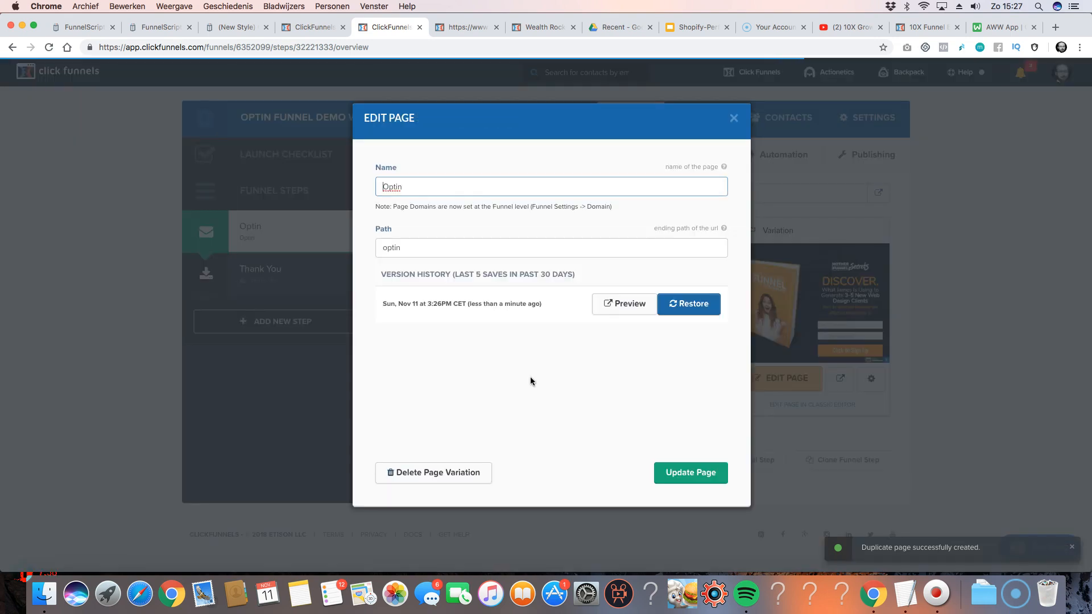
{"action": "left_click", "coordinate": [432, 243]}
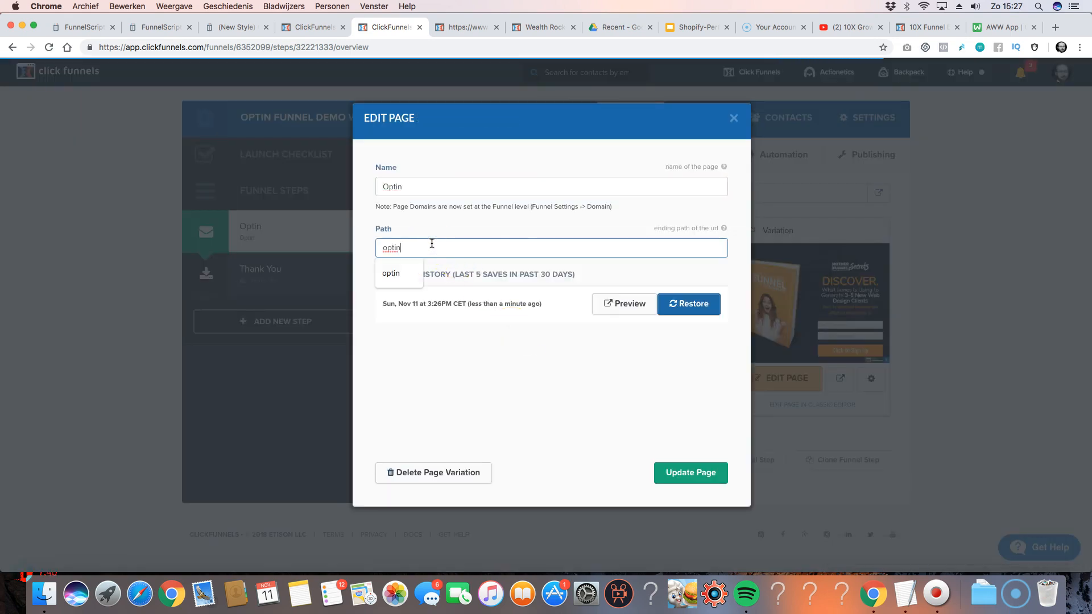
{"action": "left_click", "coordinate": [700, 472]}
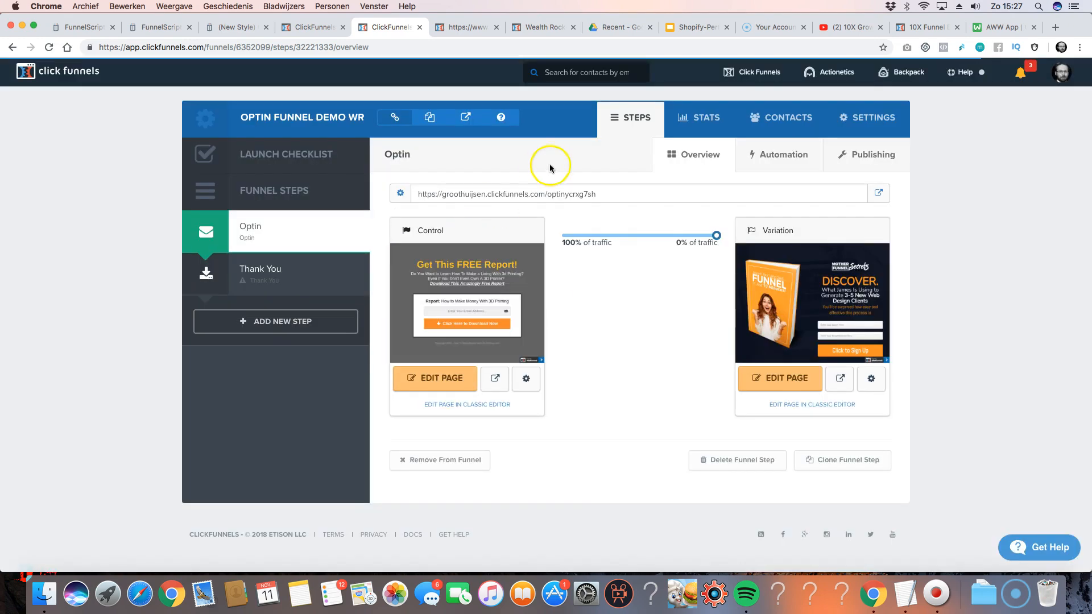
{"action": "left_click", "coordinate": [881, 125]}
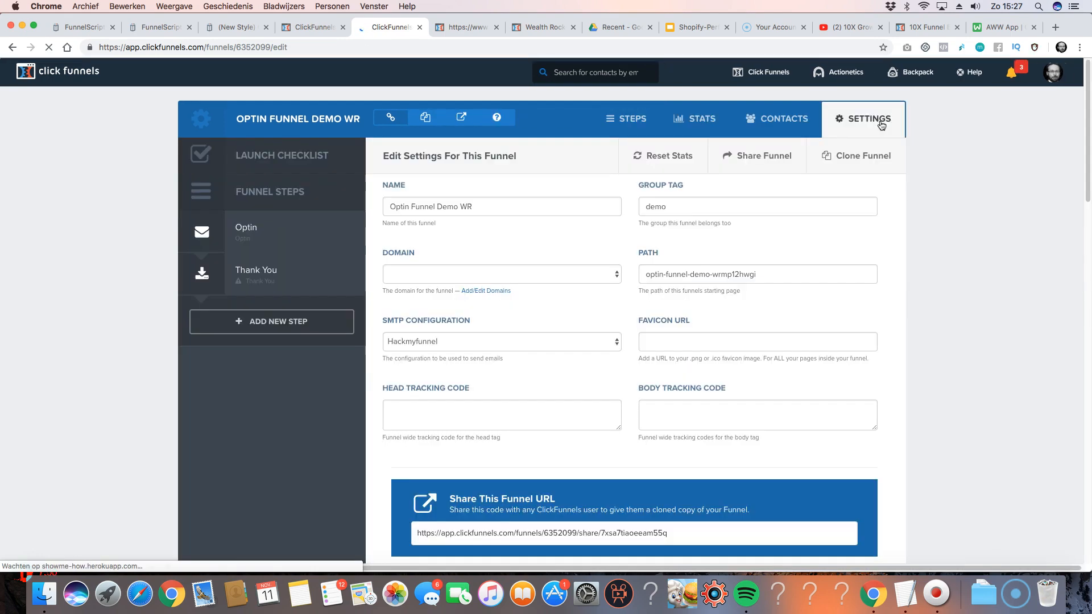
{"action": "left_click", "coordinate": [447, 273]}
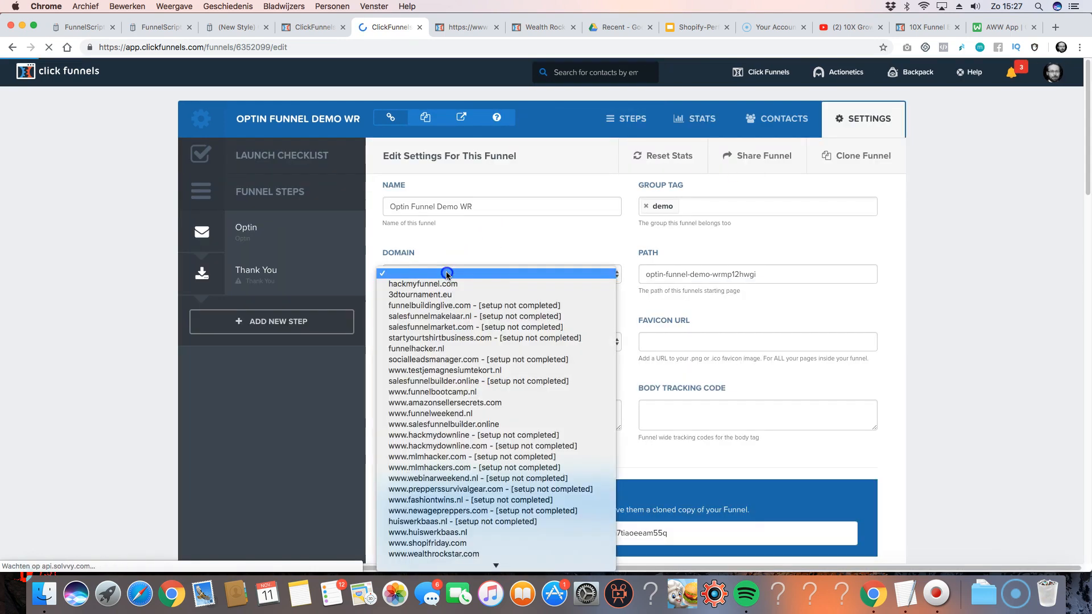
{"action": "scroll", "coordinate": [489, 509], "scroll_direction": "down", "scroll_amount": 3}
{"action": "left_click", "coordinate": [490, 507]}
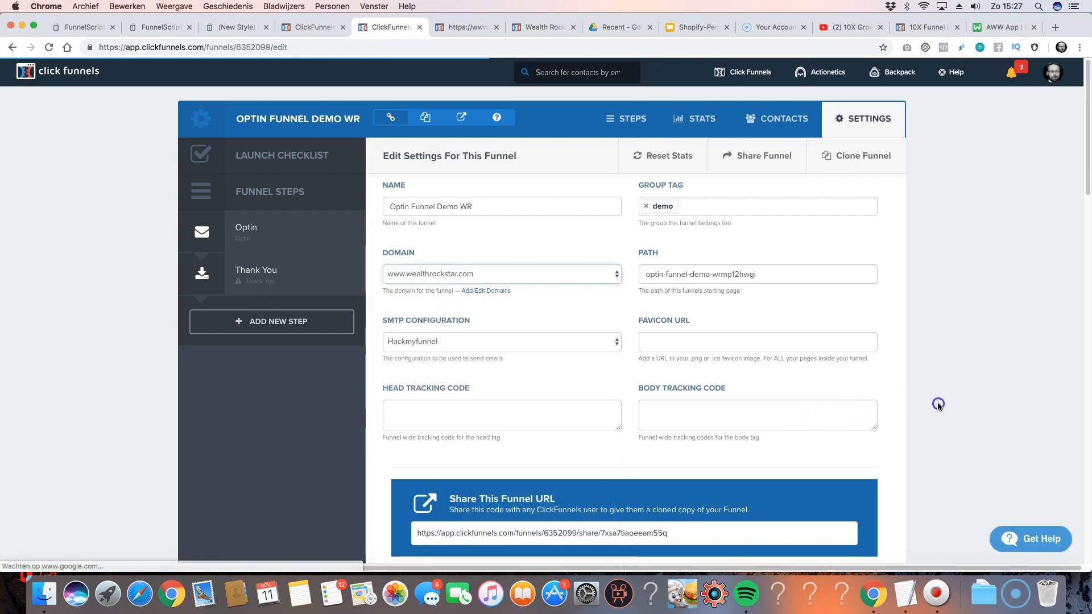
{"action": "scroll", "coordinate": [927, 381], "scroll_direction": "down", "scroll_amount": 15}
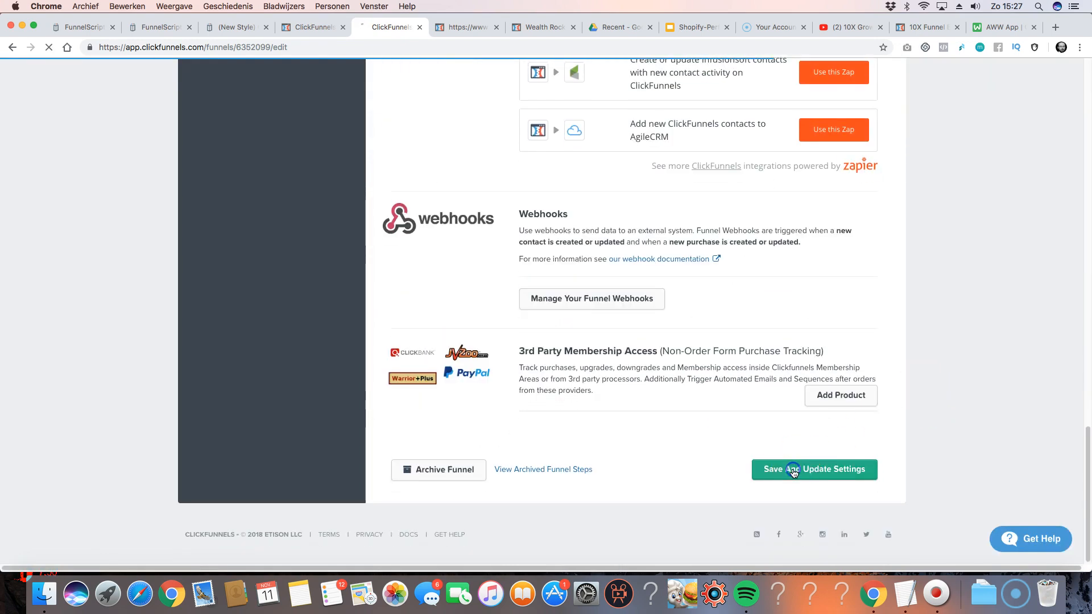
{"action": "left_click", "coordinate": [794, 471]}
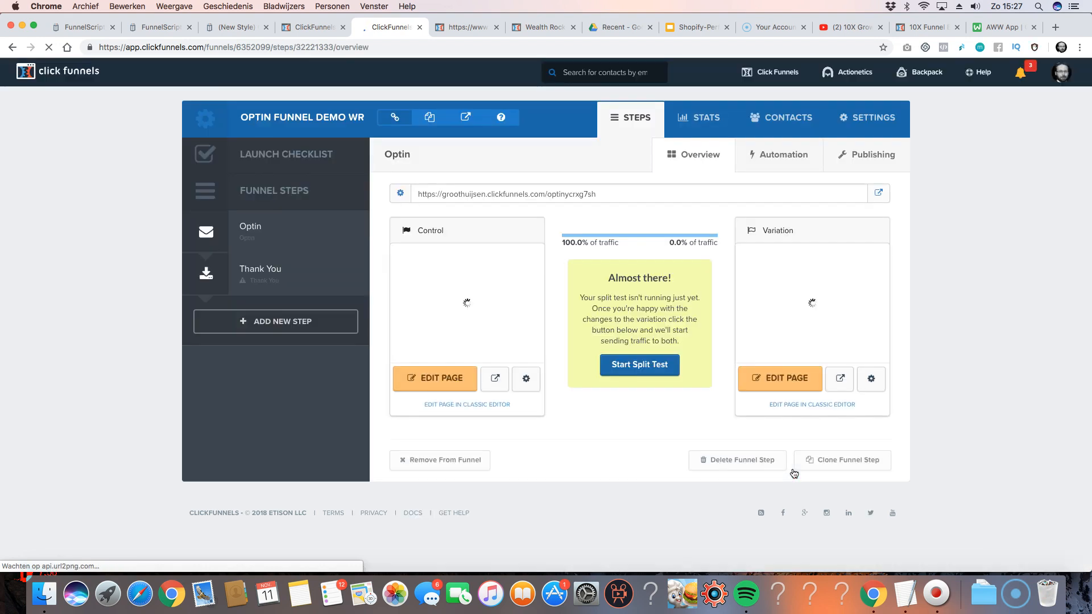
- Set the Optin split test to 50% of traffic for each page and apply the changes
{"action": "mouse_move", "coordinate": [441, 295]}
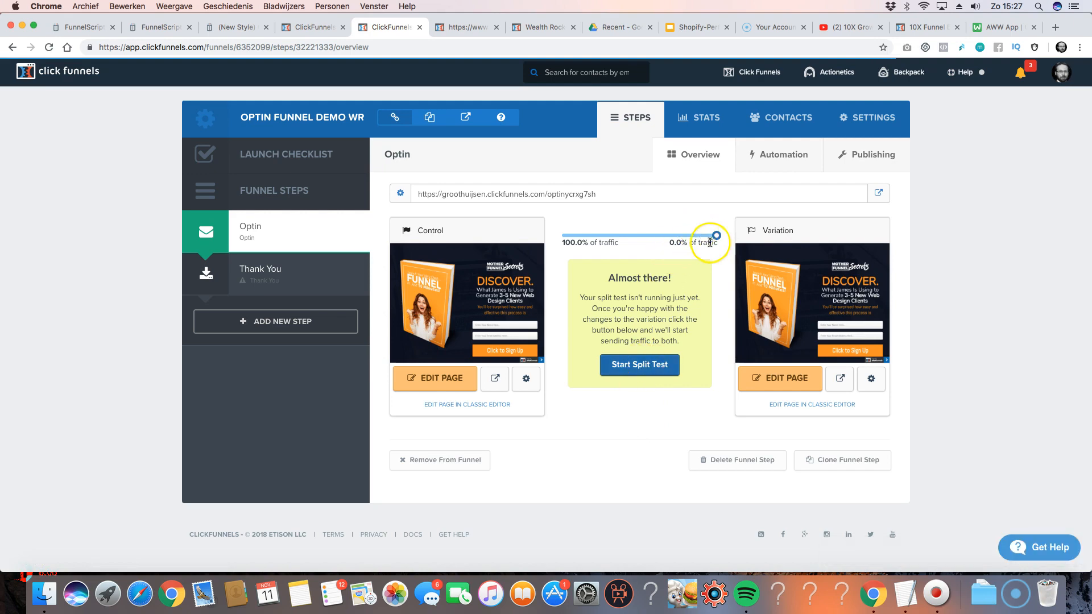
{"action": "left_click_drag", "start_coordinate": [717, 235], "coordinate": [673, 236]}
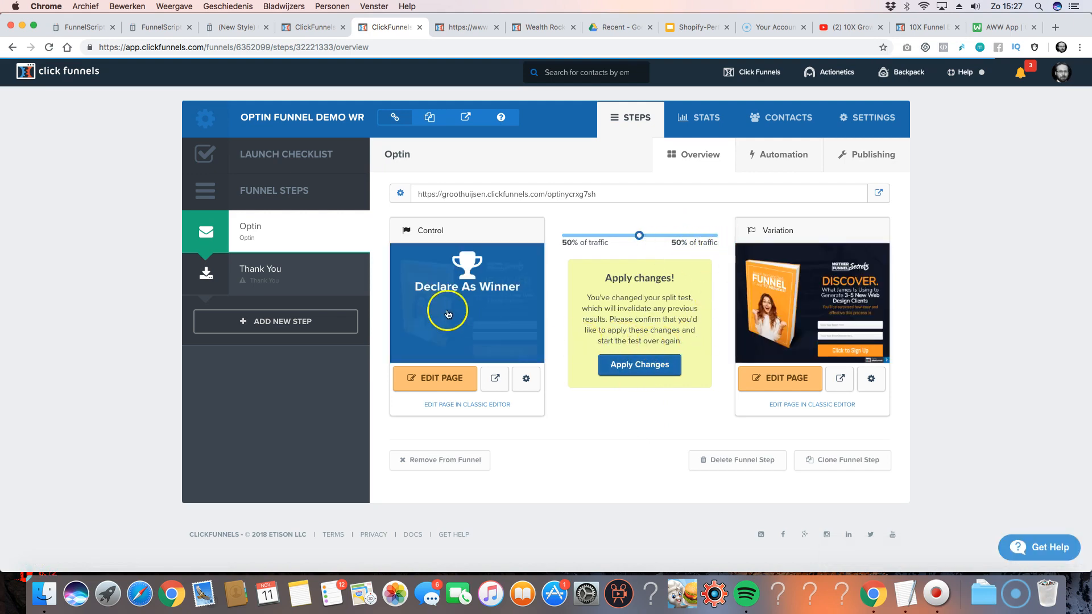
{"action": "left_click", "coordinate": [637, 371]}
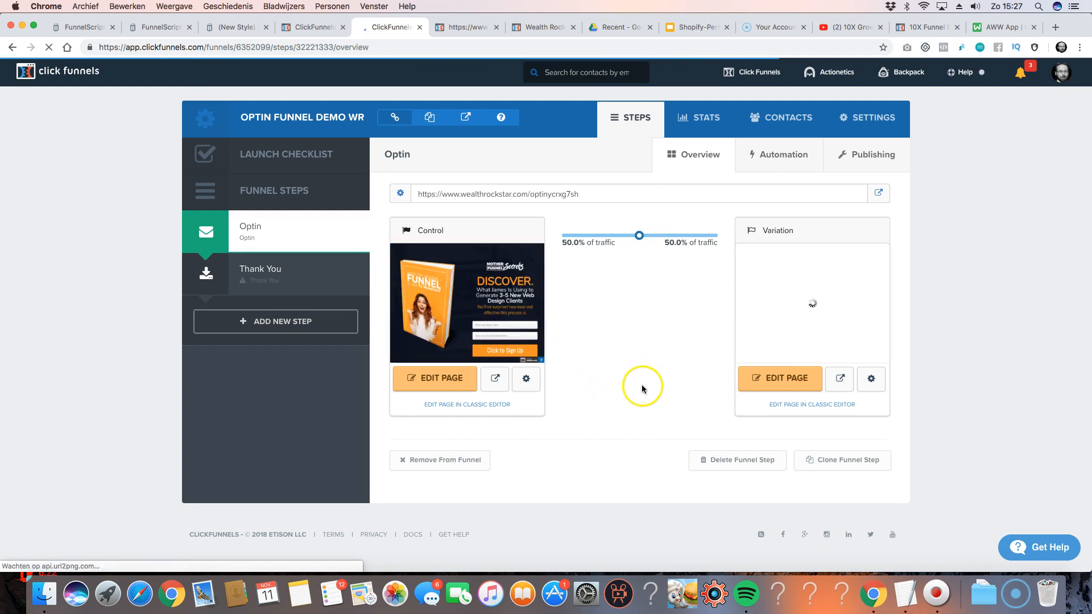
{"action": "mouse_move", "coordinate": [466, 329]}
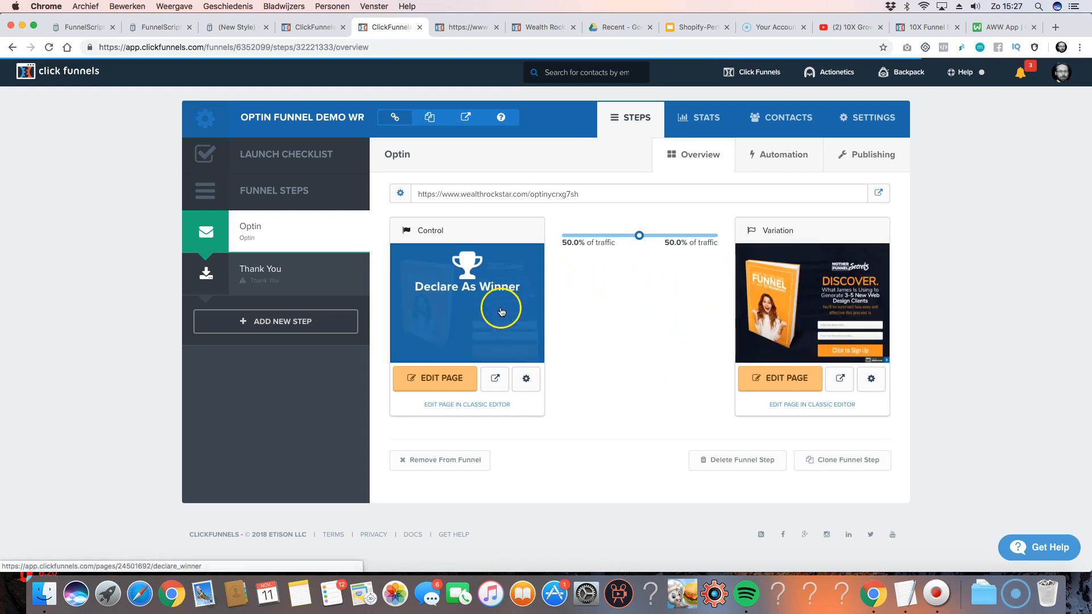
{"action": "left_click", "coordinate": [424, 291]}
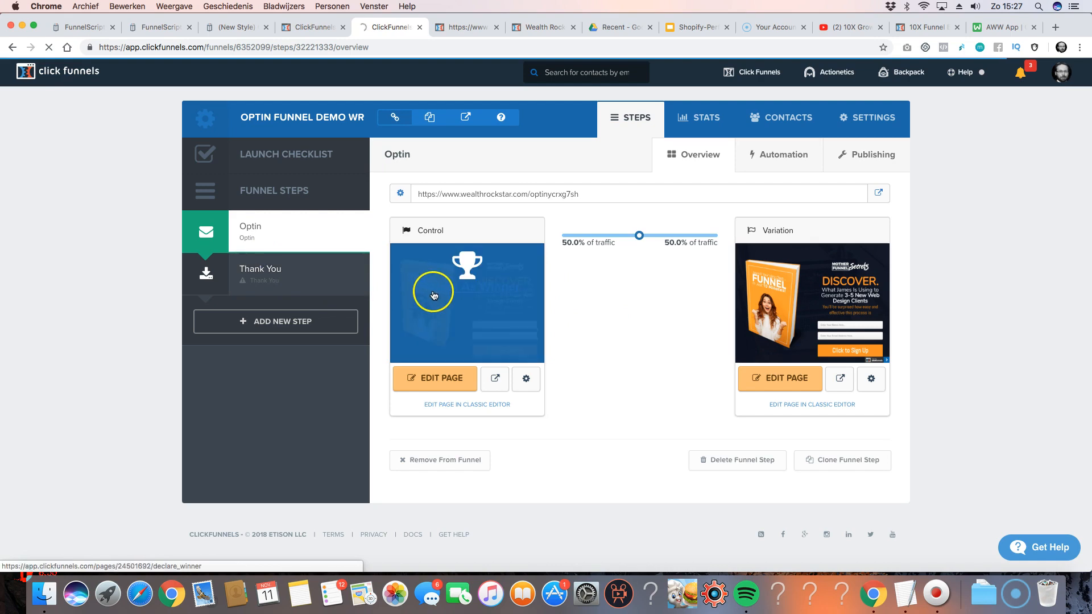
- Browse the Thank You step's templates and preview the "WRA No thank you page" template
{"action": "left_click", "coordinate": [281, 279]}
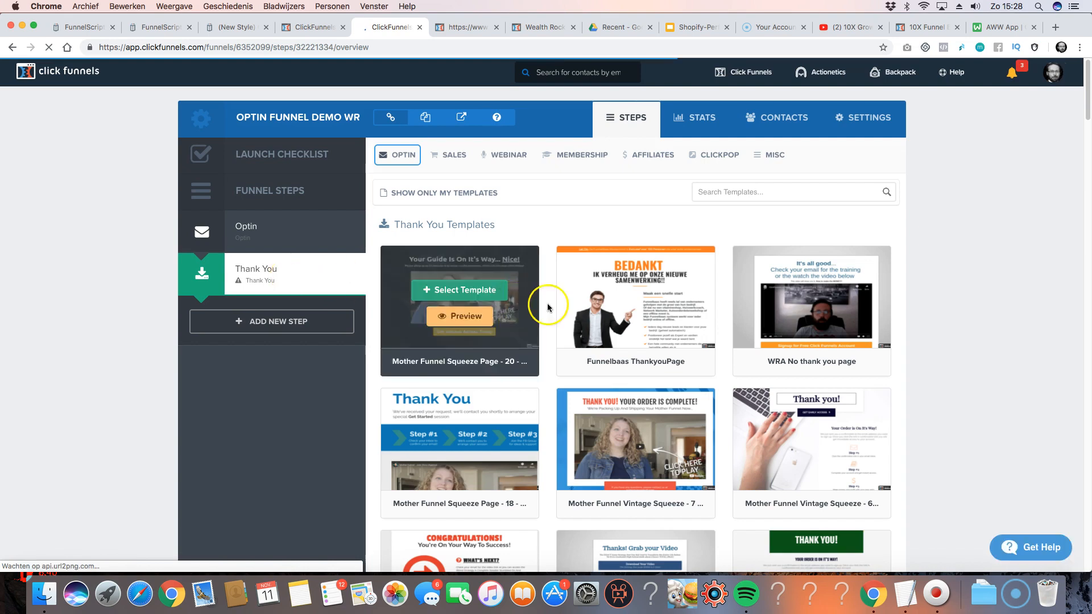
{"action": "left_click", "coordinate": [398, 155]}
{"action": "left_click", "coordinate": [399, 197]}
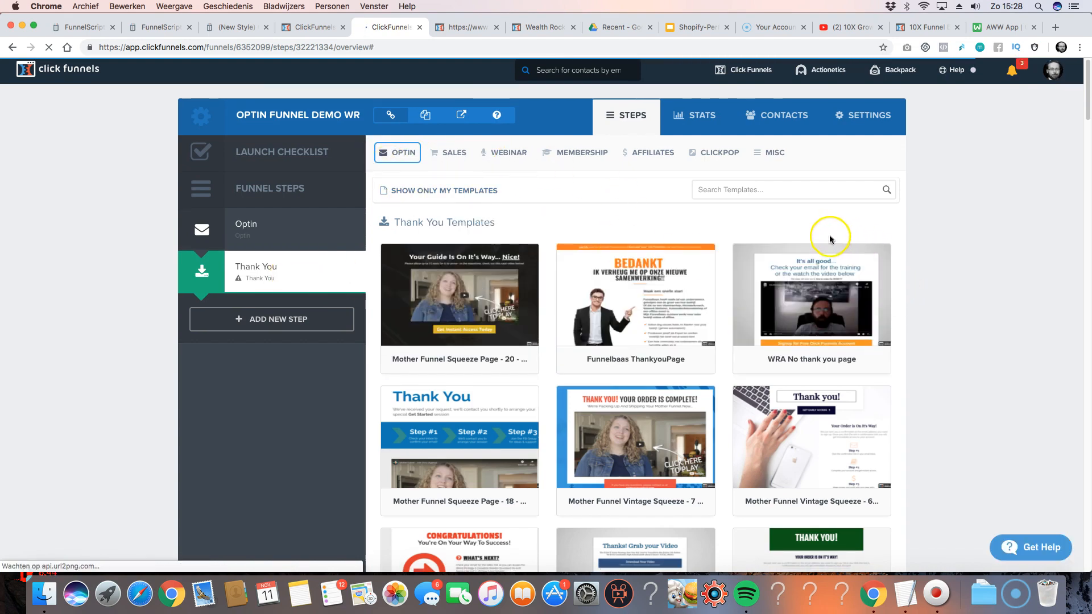
{"action": "scroll", "coordinate": [830, 240], "scroll_direction": "down", "scroll_amount": 1}
{"action": "left_click", "coordinate": [808, 300]}
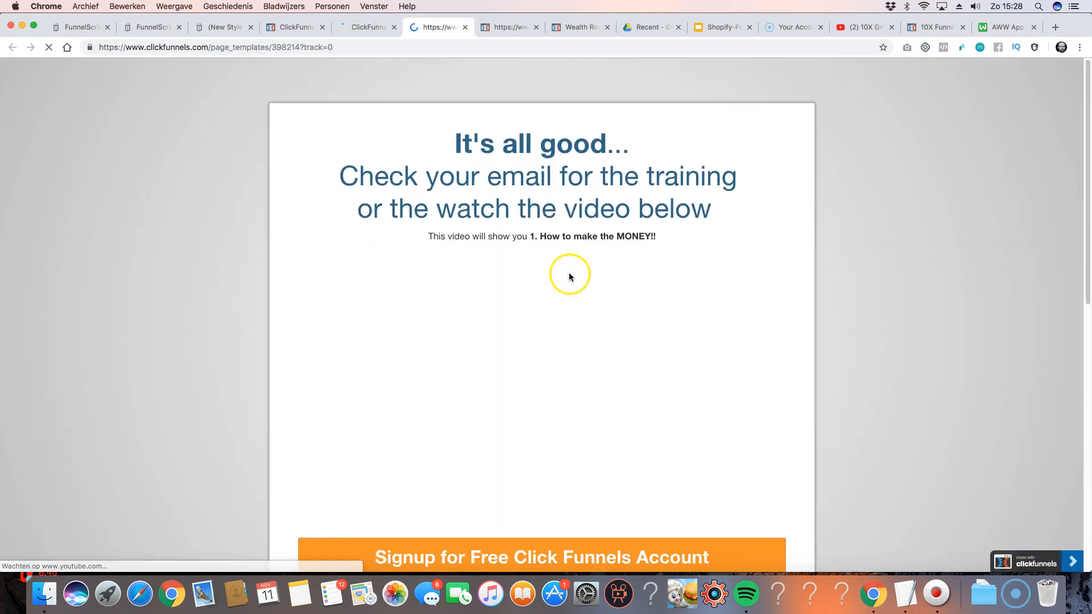
{"action": "scroll", "coordinate": [353, 140], "scroll_direction": "down", "scroll_amount": 5}
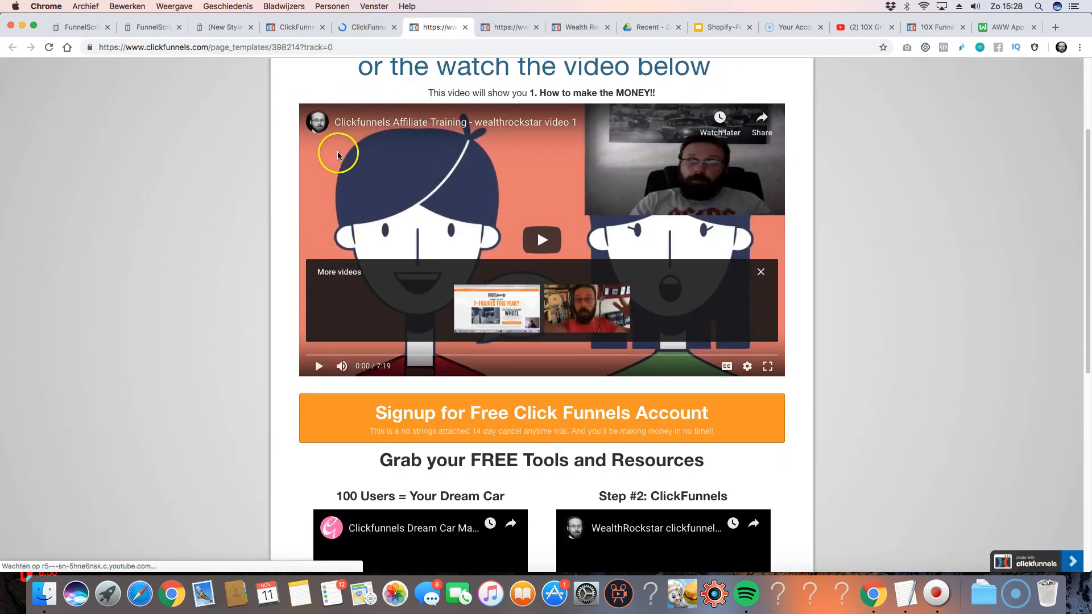
{"action": "scroll", "coordinate": [478, 207], "scroll_direction": "down", "scroll_amount": 10}
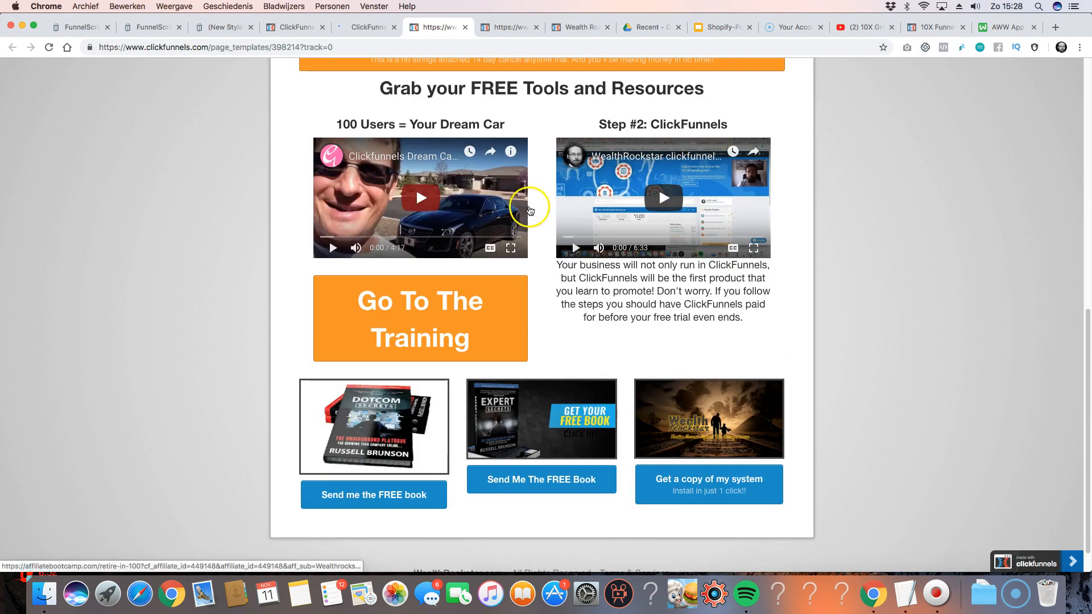
{"action": "scroll", "coordinate": [489, 190], "scroll_direction": "up", "scroll_amount": 14}
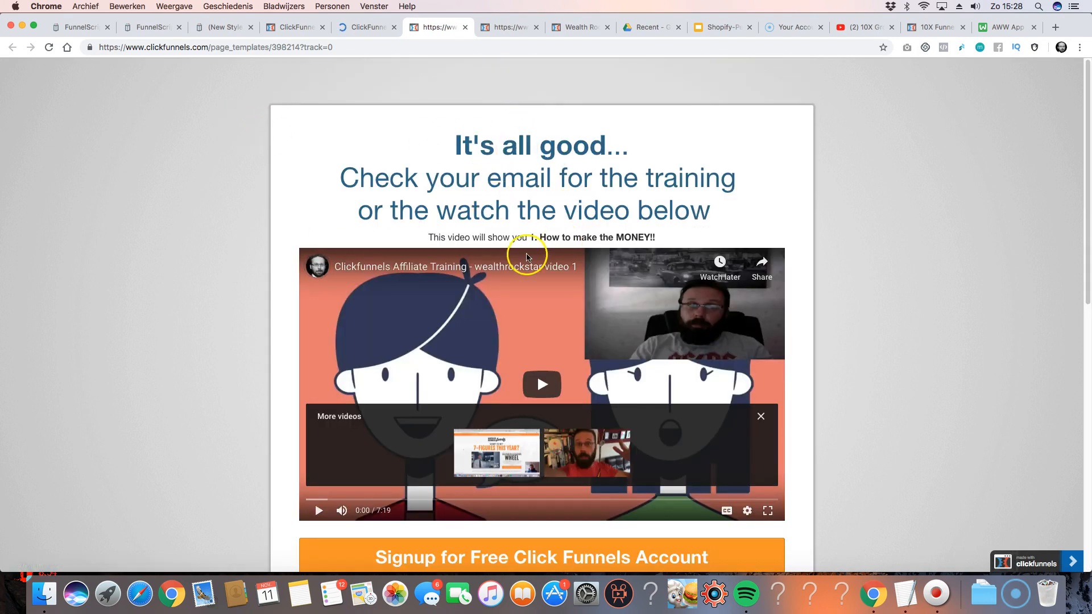
{"action": "left_click", "coordinate": [369, 26]}
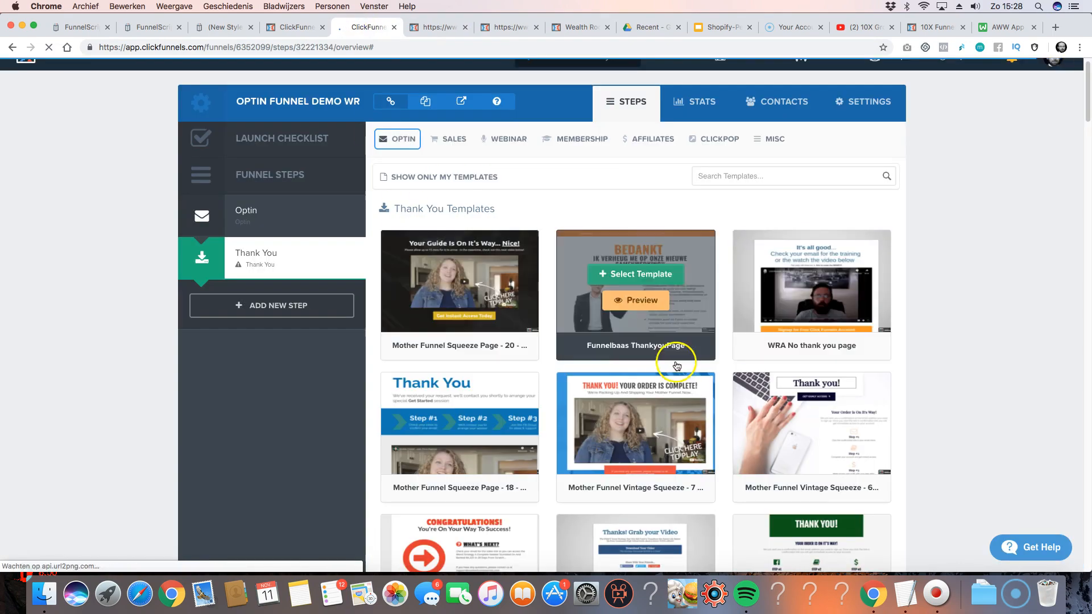
- Preview the "Mother Funnel Vintage Squeeze - 2" thank-you template, and close the preview
{"action": "scroll", "coordinate": [740, 278], "scroll_direction": "down", "scroll_amount": 10}
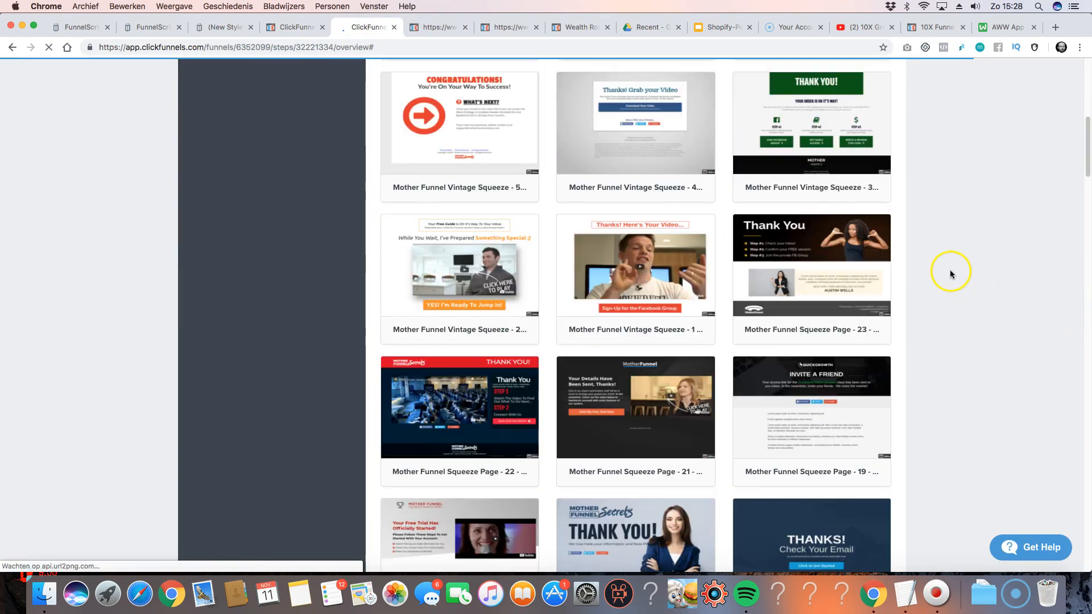
{"action": "mouse_move", "coordinate": [488, 261]}
{"action": "left_click", "coordinate": [490, 287]}
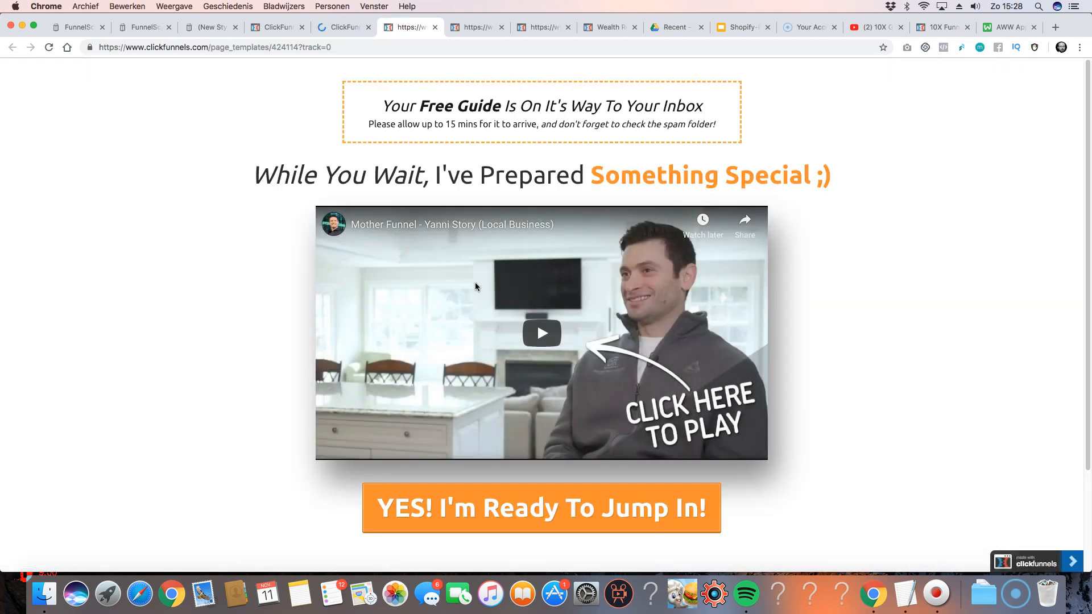
{"action": "scroll", "coordinate": [456, 267], "scroll_direction": "down", "scroll_amount": 3}
{"action": "scroll", "coordinate": [456, 275], "scroll_direction": "up", "scroll_amount": 3}
{"action": "left_click", "coordinate": [435, 27]}
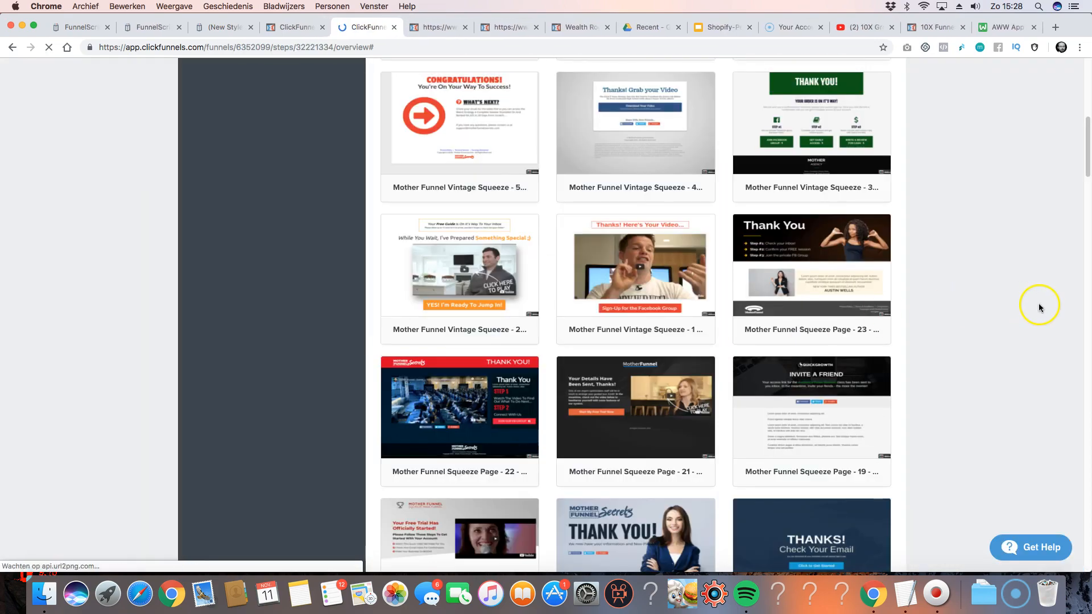
- Create the Thank You page from the "Thank you! I'm looking forward to speaking with you!" template, and check its name and path settings
{"action": "scroll", "coordinate": [1019, 259], "scroll_direction": "up", "scroll_amount": 2}
{"action": "scroll", "coordinate": [1017, 260], "scroll_direction": "down", "scroll_amount": 4}
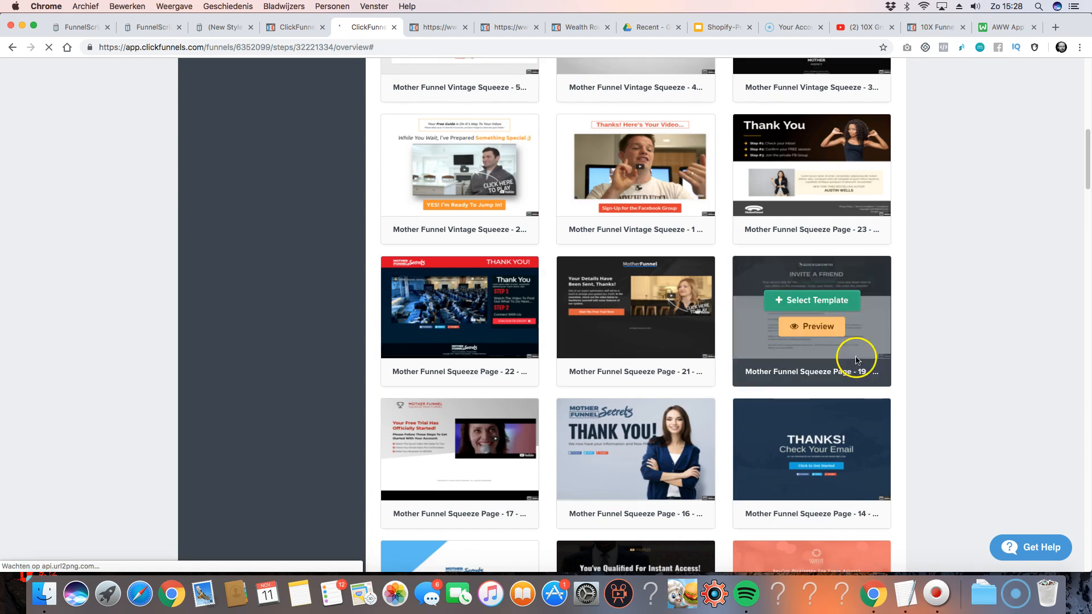
{"action": "left_click", "coordinate": [628, 445]}
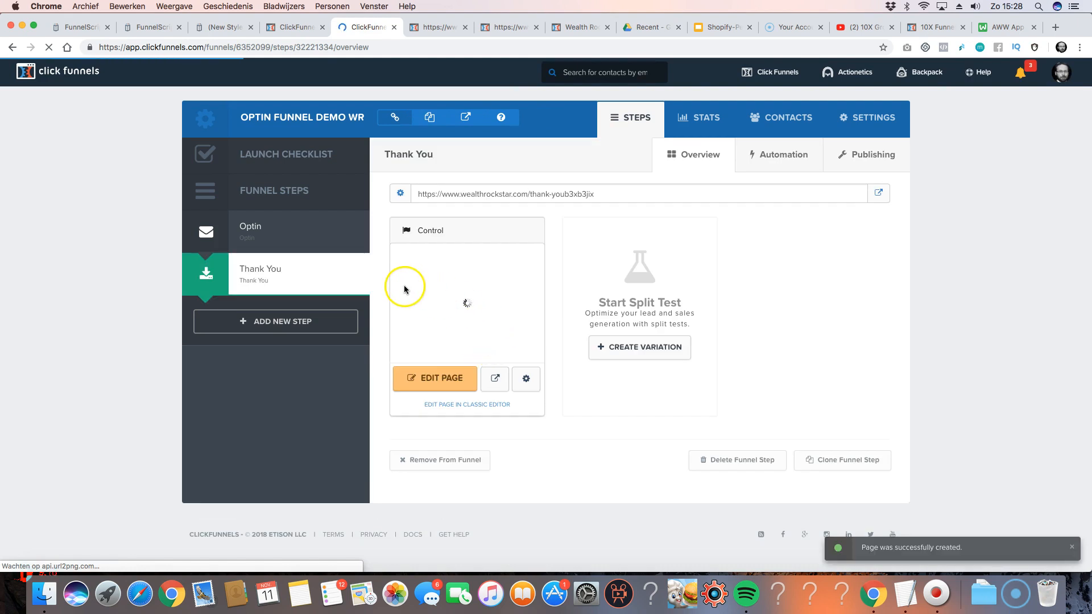
{"action": "left_click", "coordinate": [527, 380]}
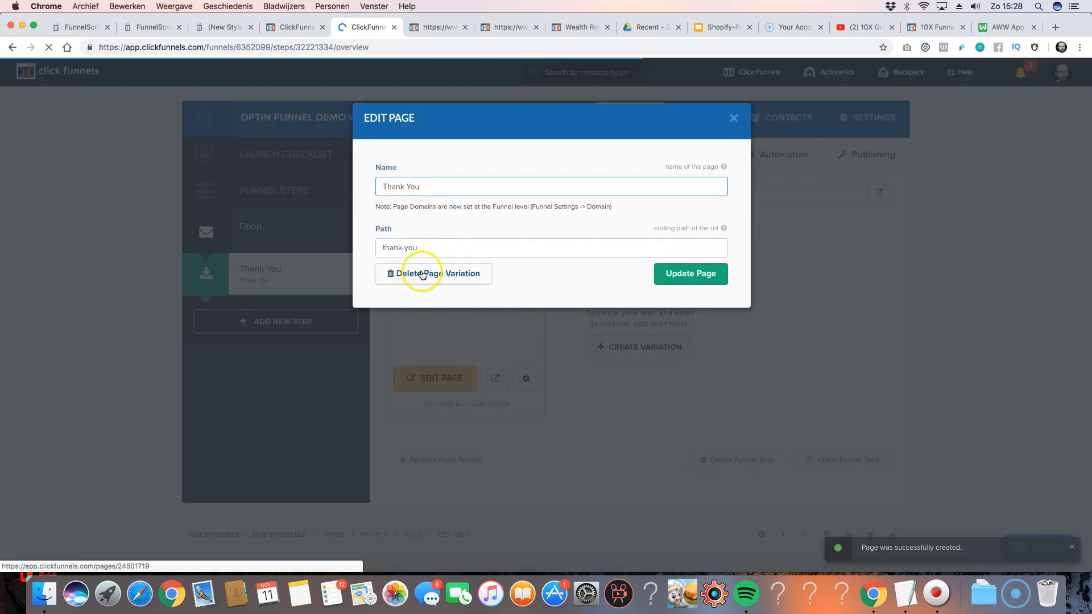
{"action": "left_click", "coordinate": [733, 118]}
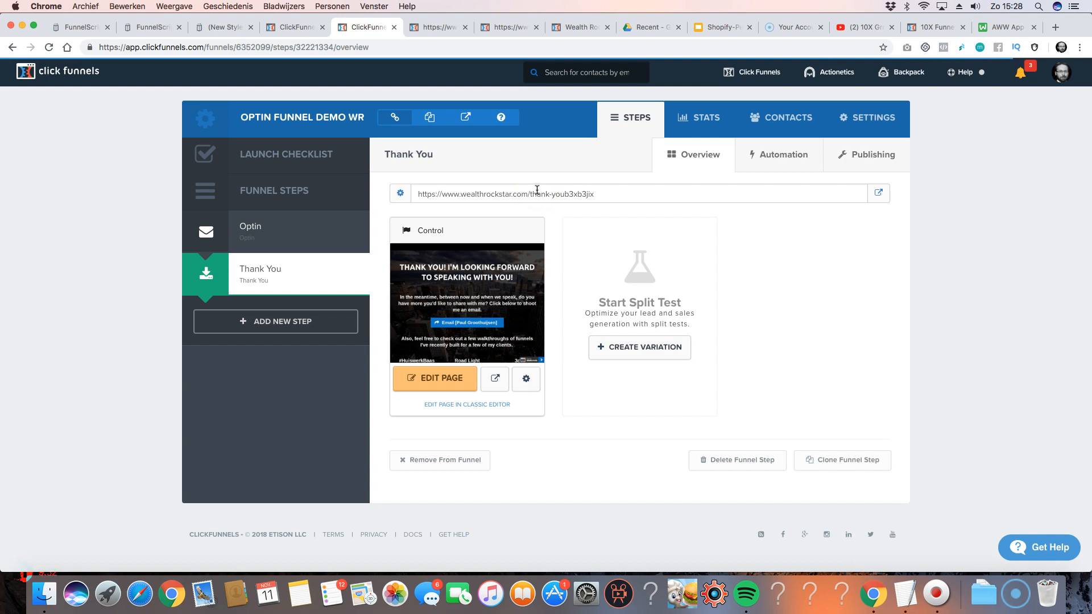
- Open the Optin step's control page in the page editor
{"action": "left_click", "coordinate": [463, 381]}
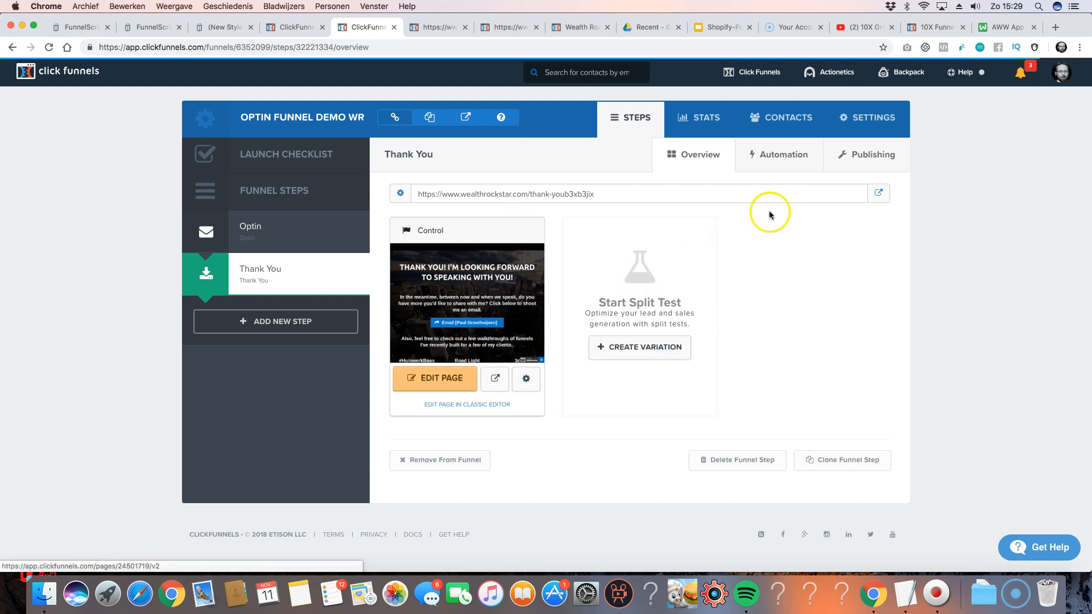
{"action": "left_click", "coordinate": [273, 242]}
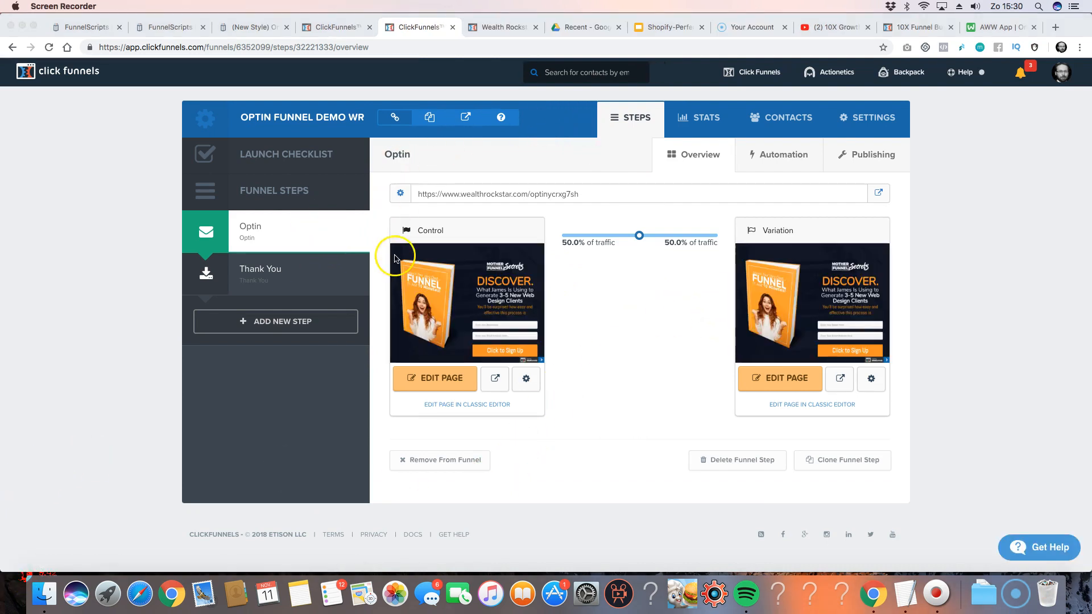
{"action": "left_click", "coordinate": [430, 379]}
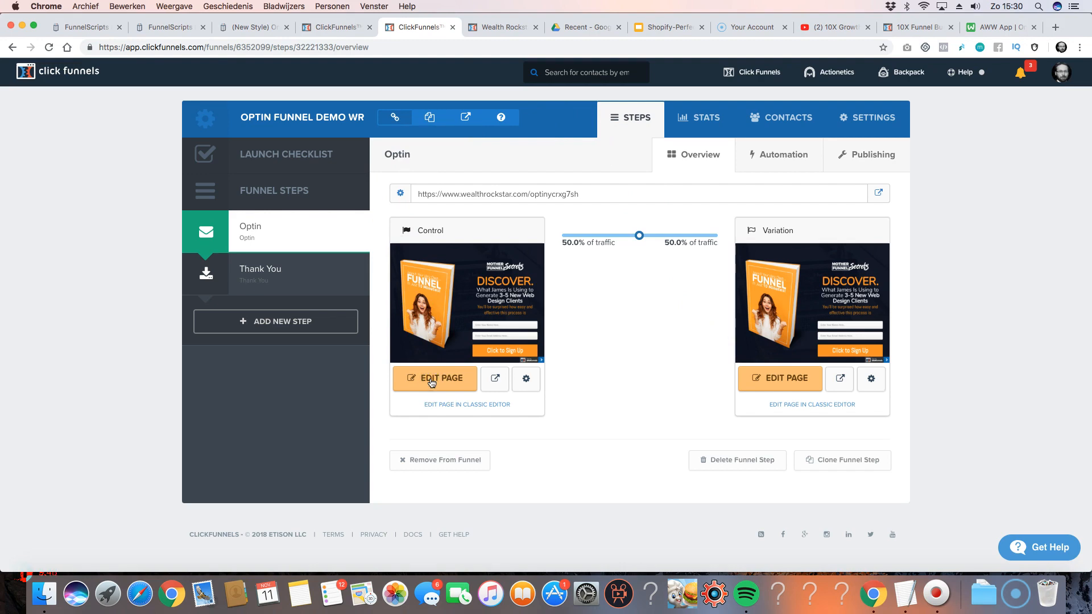
{"action": "left_click", "coordinate": [431, 379]}
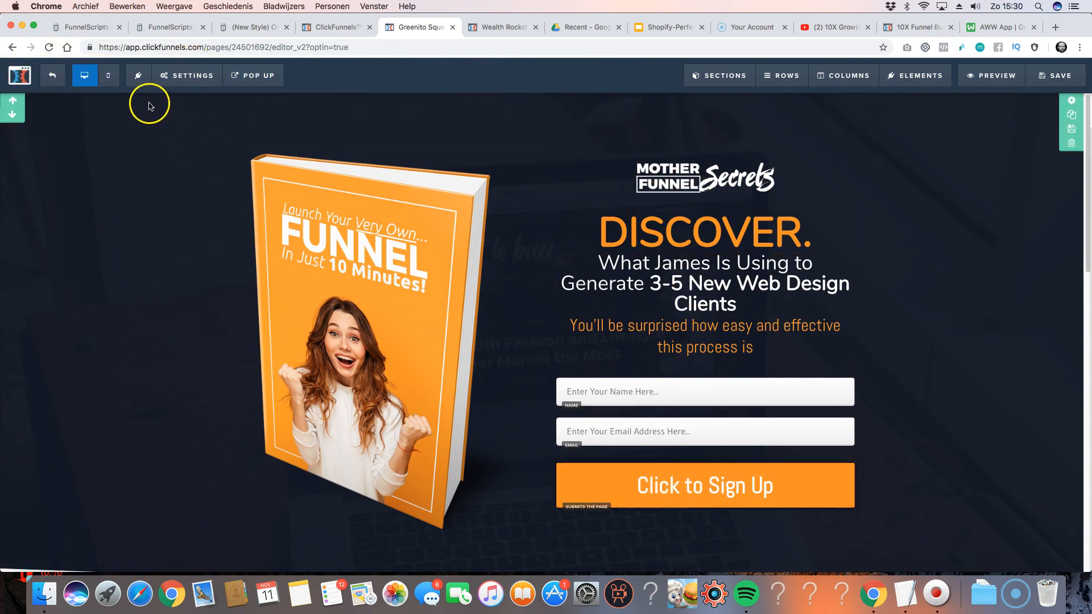
- Compare the Optin page's desktop and mobile views, finishing in the mobile view
{"action": "left_click", "coordinate": [83, 76]}
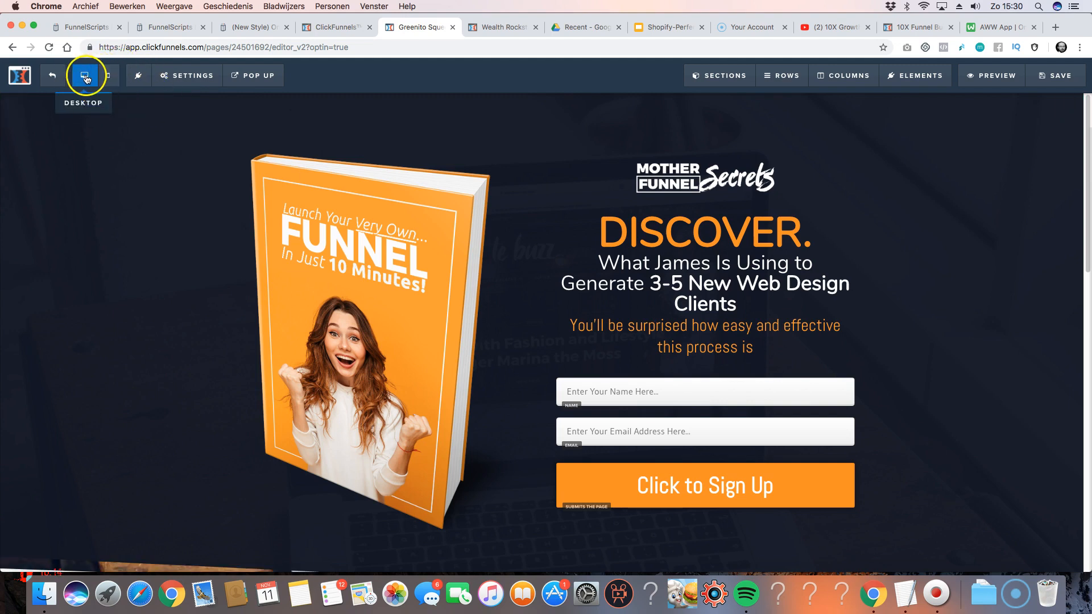
{"action": "left_click", "coordinate": [111, 77]}
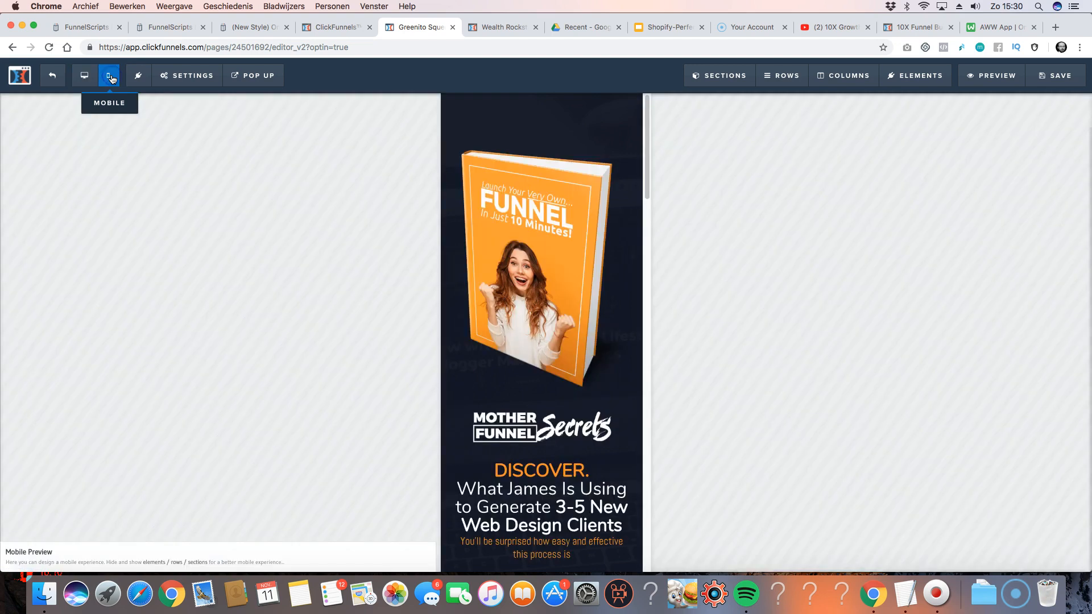
{"action": "left_click", "coordinate": [84, 76]}
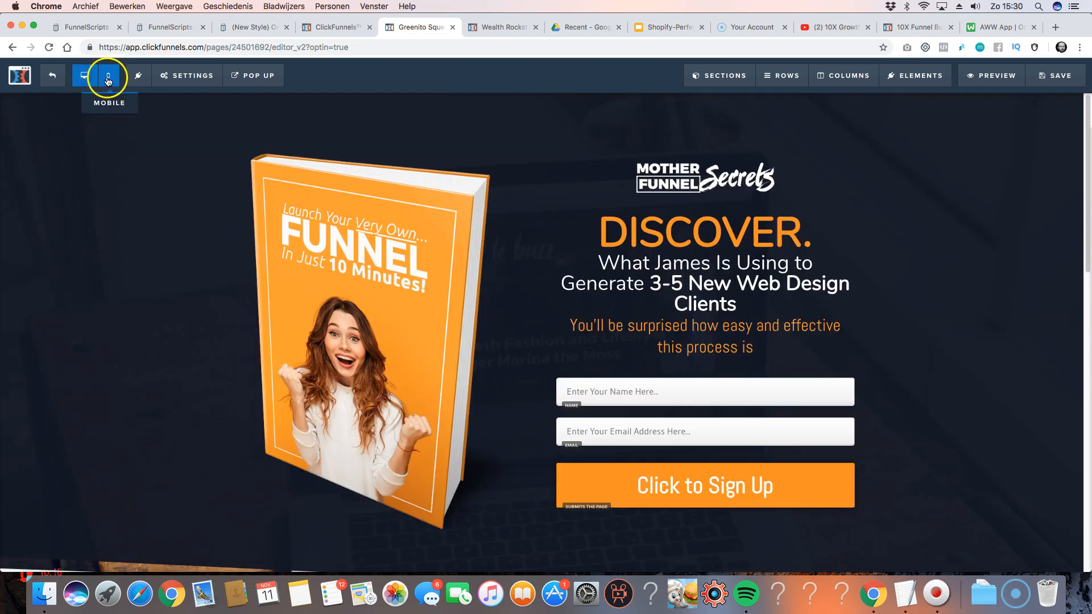
{"action": "left_click", "coordinate": [107, 77]}
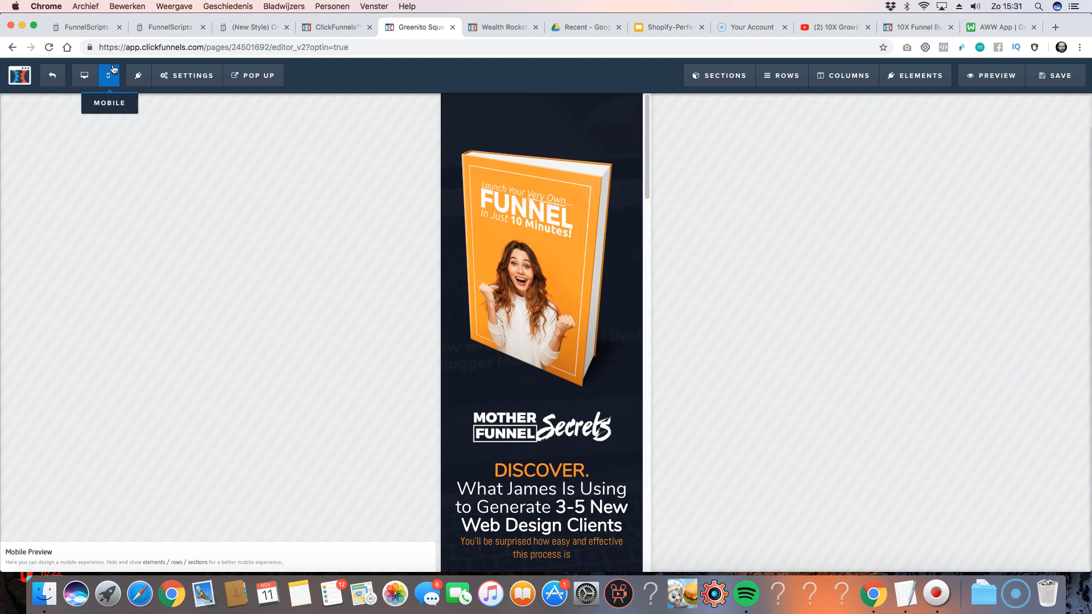
- Review the book cover image's settings in the mobile view and close them
{"action": "left_click", "coordinate": [555, 216]}
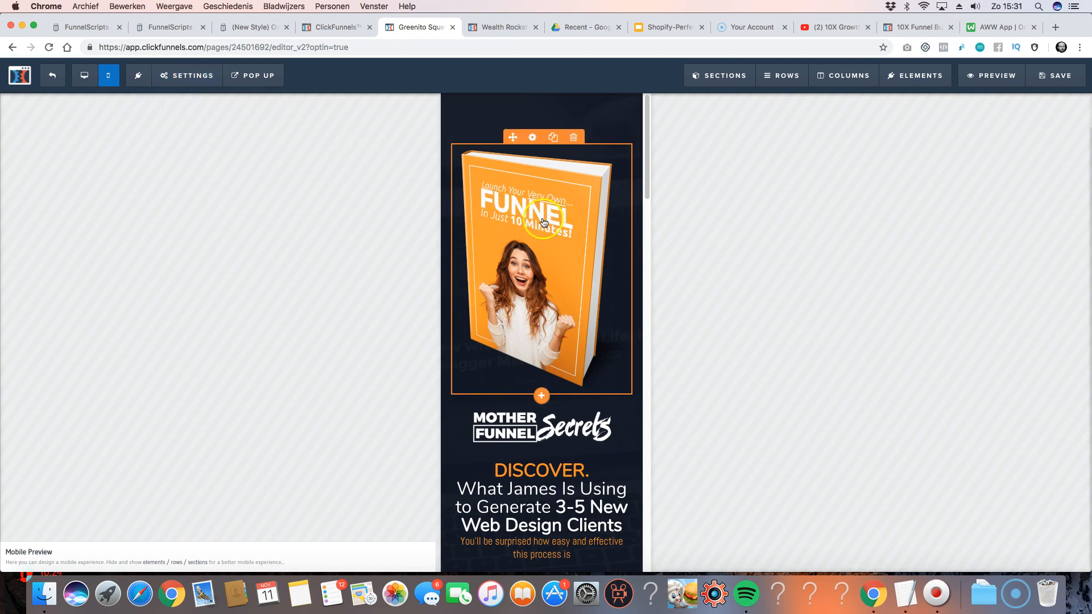
{"action": "left_click", "coordinate": [542, 186]}
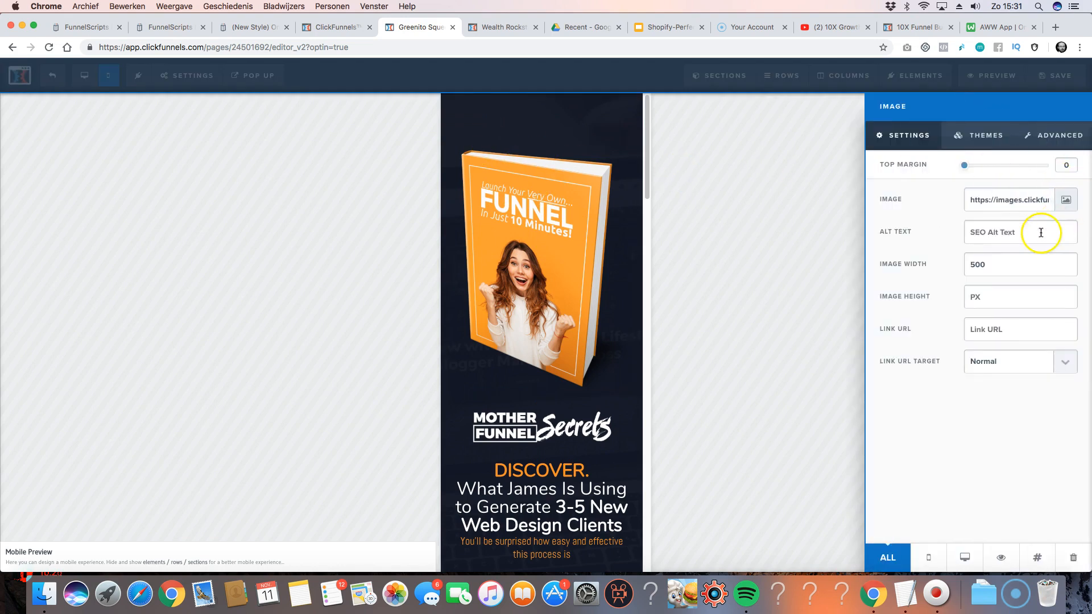
{"action": "left_click", "coordinate": [304, 207]}
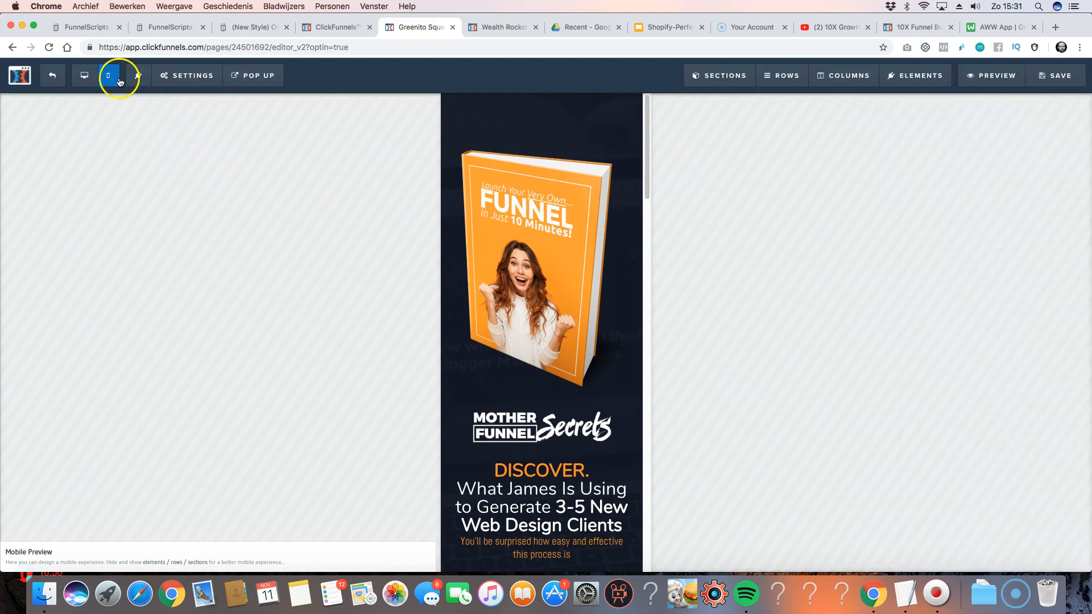
- Look through the rest of the Optin page in the mobile view and return to the desktop view
{"action": "left_click_drag", "start_coordinate": [647, 169], "coordinate": [650, 469]}
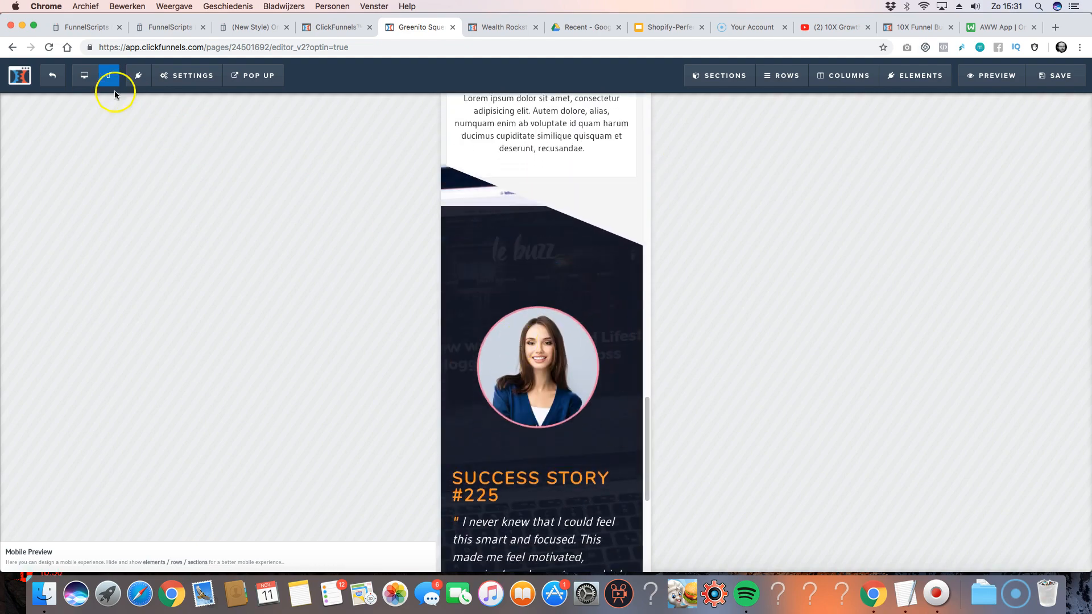
{"action": "left_click", "coordinate": [84, 76]}
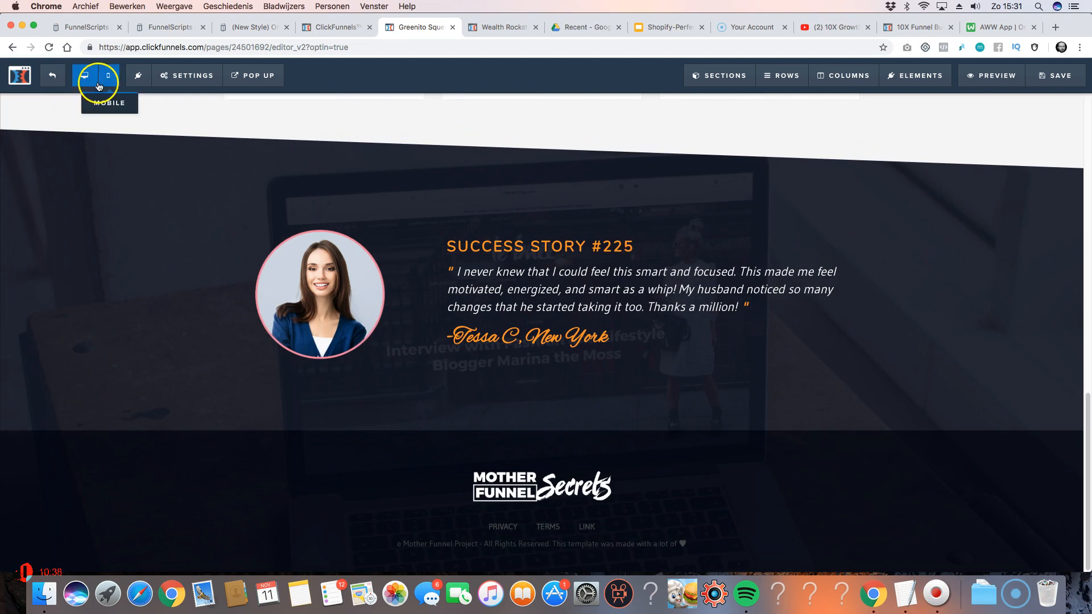
- Review the available editor apps and close the overview
{"action": "left_click", "coordinate": [143, 76]}
{"action": "left_click", "coordinate": [334, 188]}
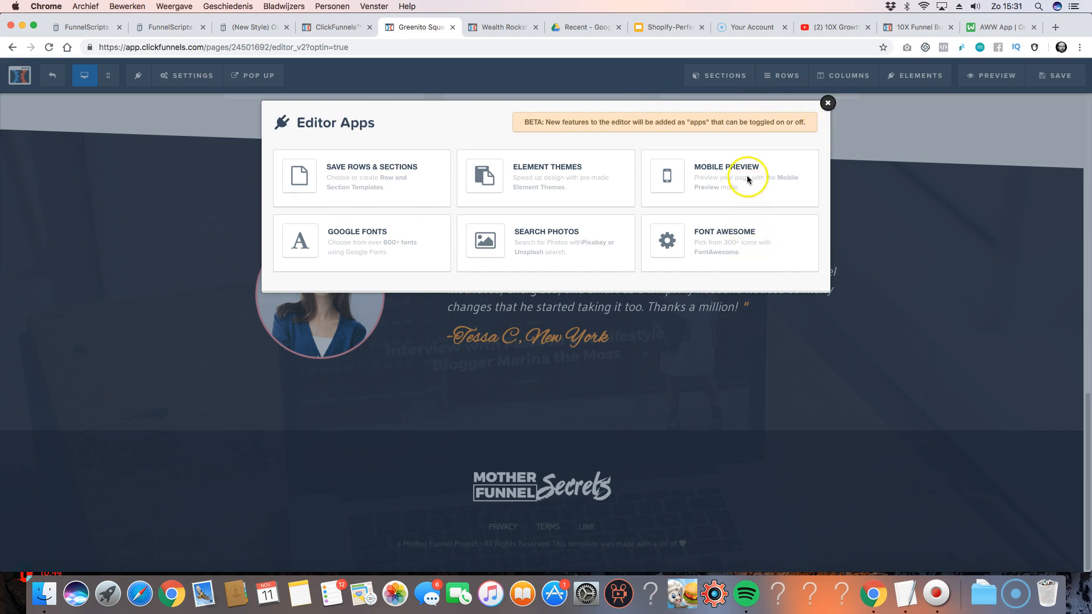
{"action": "left_click", "coordinate": [828, 103]}
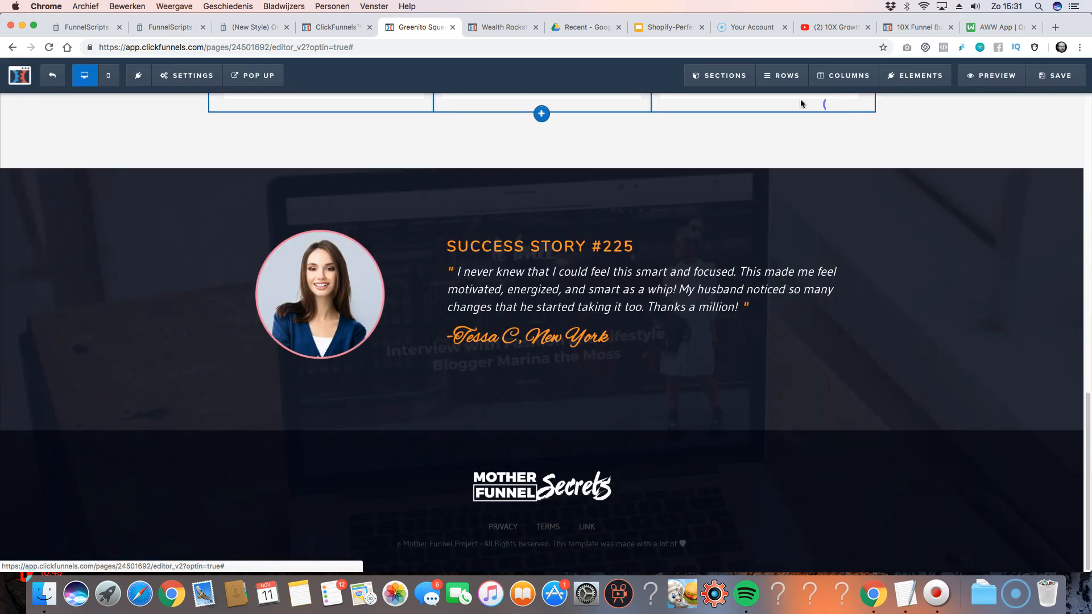
- Review the page's email integration settings and the autoresponder integrations on offer, and close them without choosing one
{"action": "mouse_move", "coordinate": [194, 82]}
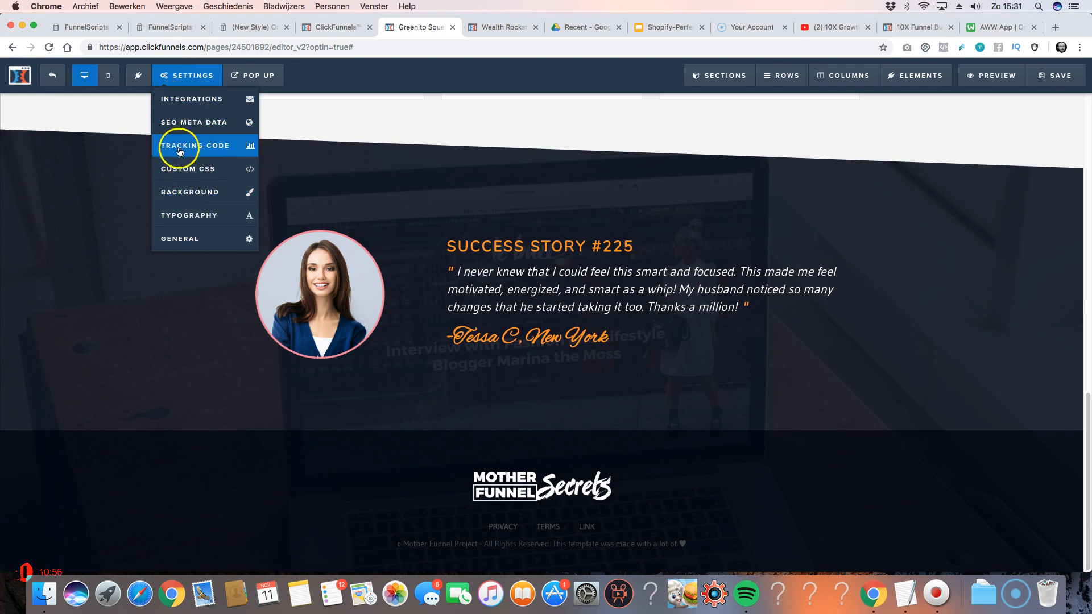
{"action": "left_click", "coordinate": [198, 104]}
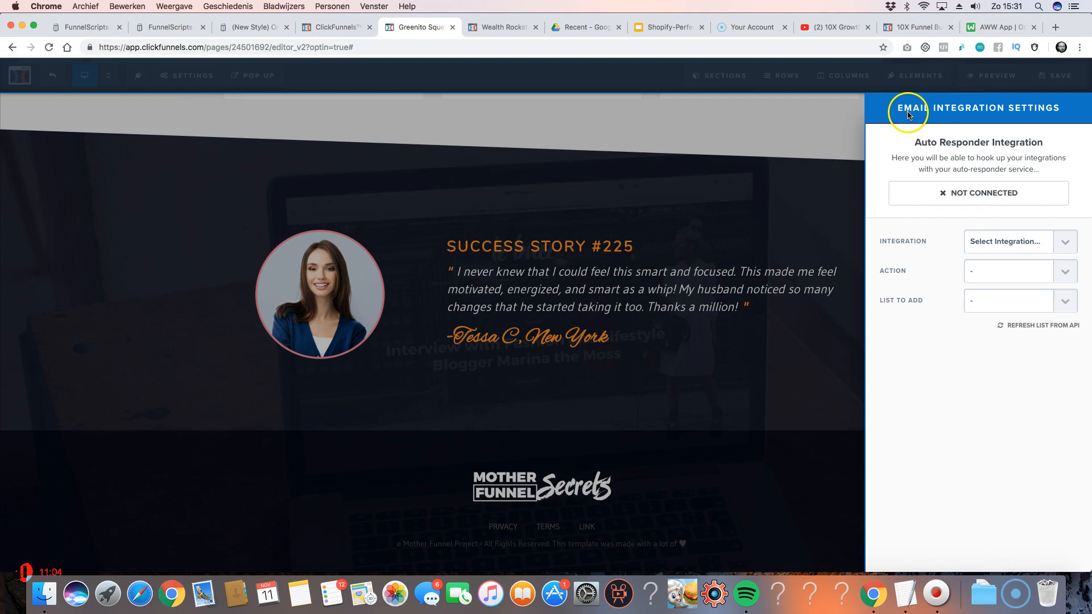
{"action": "left_click", "coordinate": [1002, 242]}
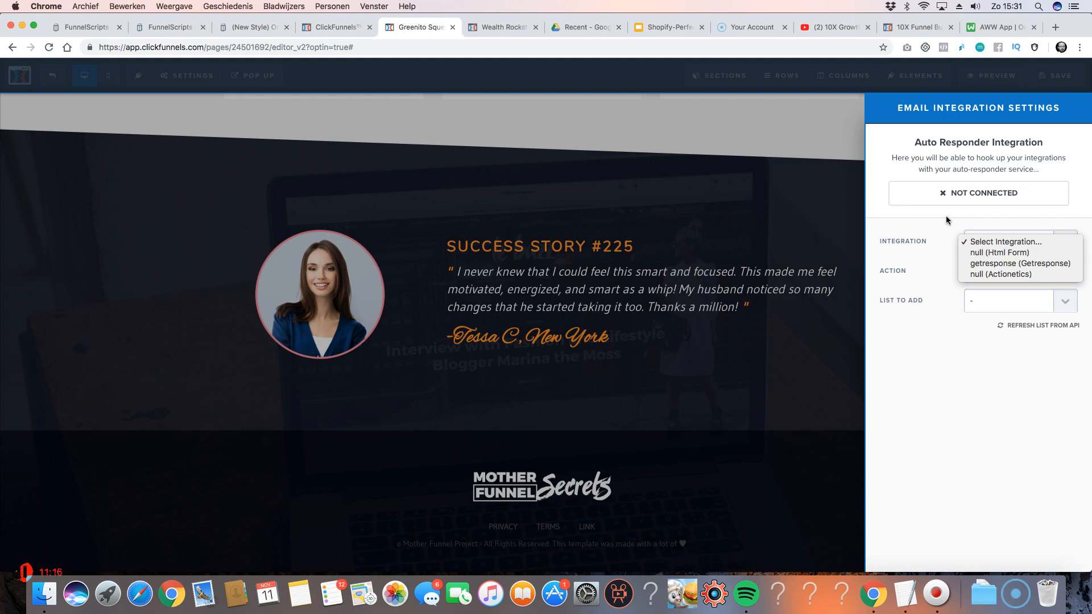
{"action": "left_click", "coordinate": [986, 229]}
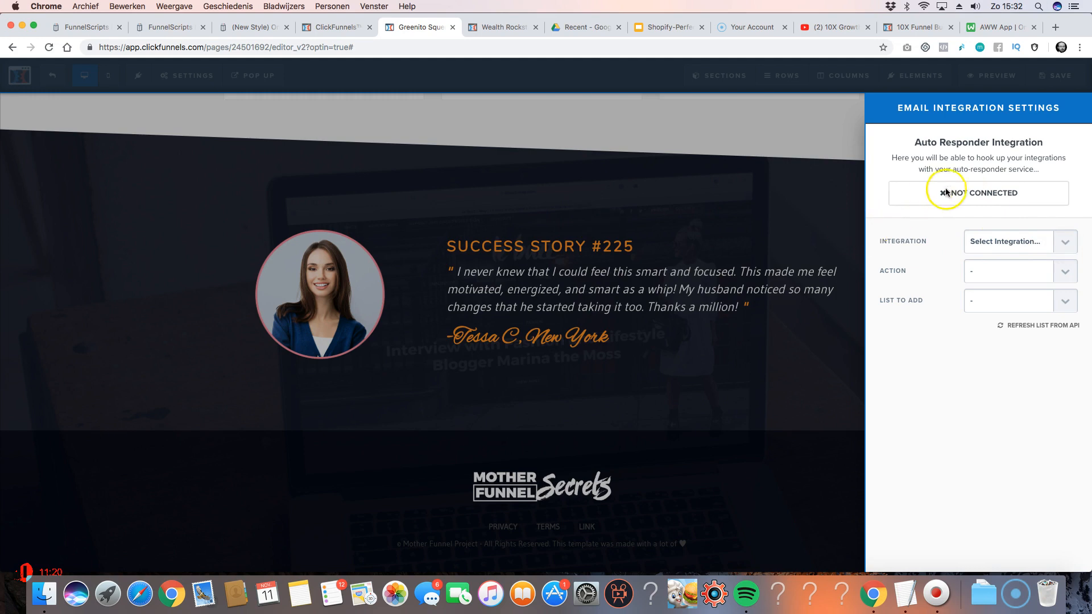
{"action": "left_click", "coordinate": [896, 157]}
{"action": "left_click", "coordinate": [540, 267]}
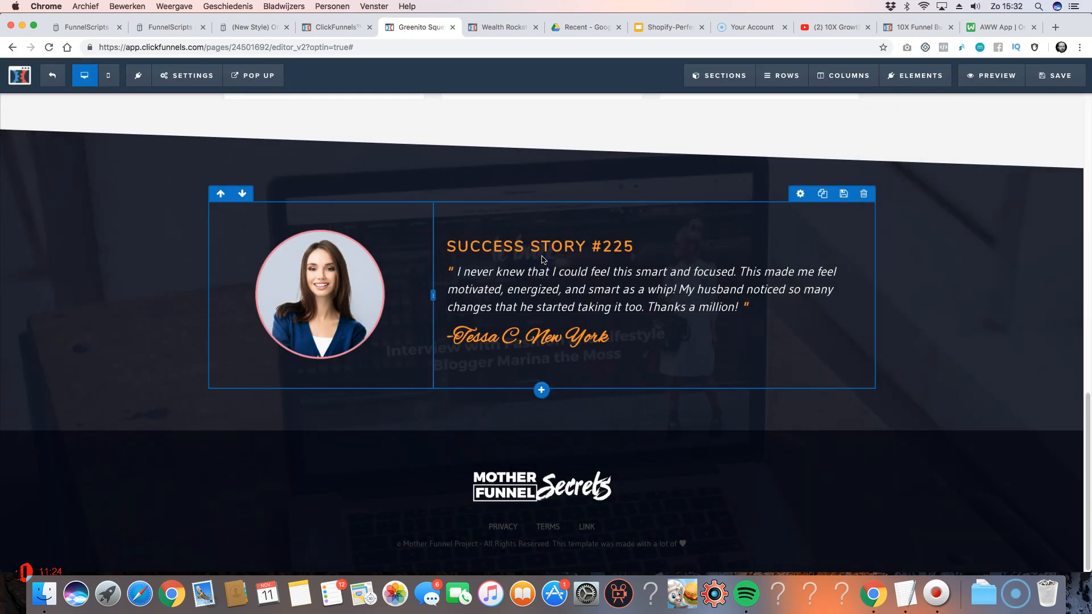
- Set the email integration to getresponse with the Add To Campaign action and look through the lists available to add to
{"action": "left_click_drag", "start_coordinate": [1080, 424], "coordinate": [1084, 203]}
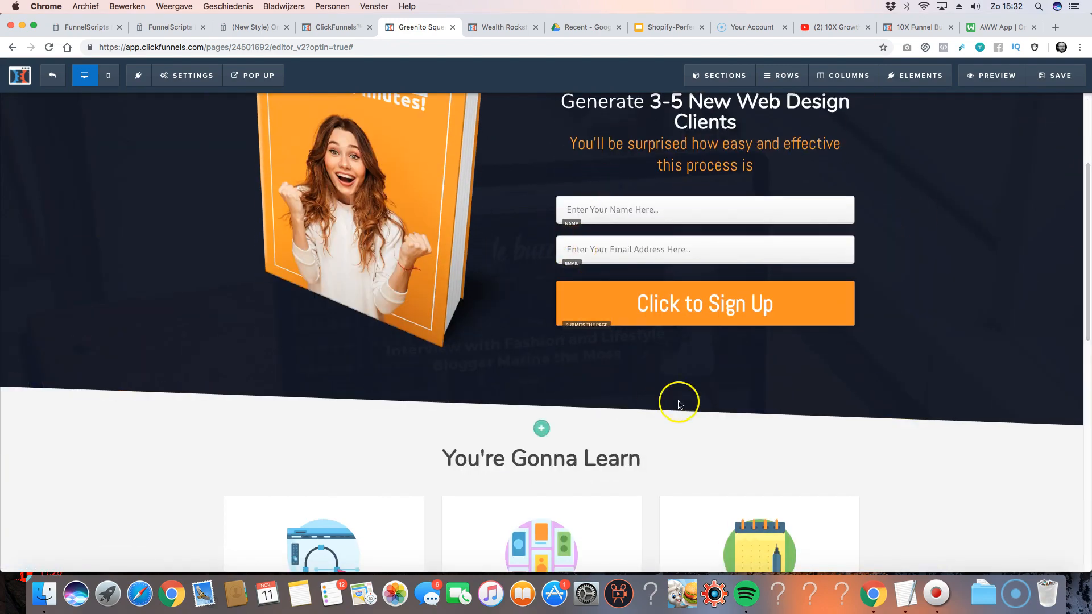
{"action": "left_click", "coordinate": [215, 78]}
{"action": "left_click", "coordinate": [197, 98]}
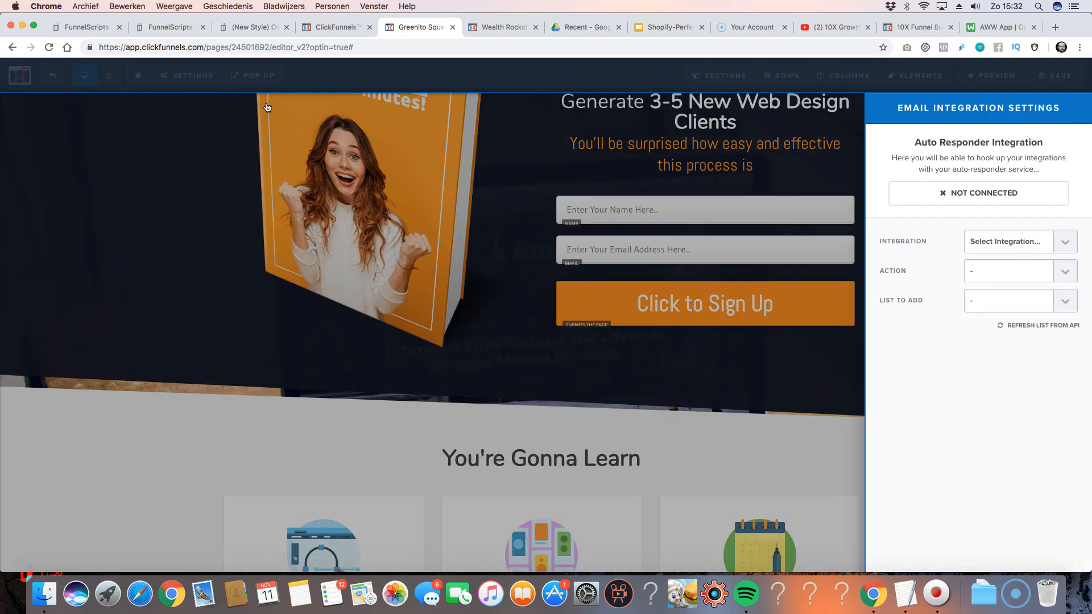
{"action": "left_click", "coordinate": [1041, 240]}
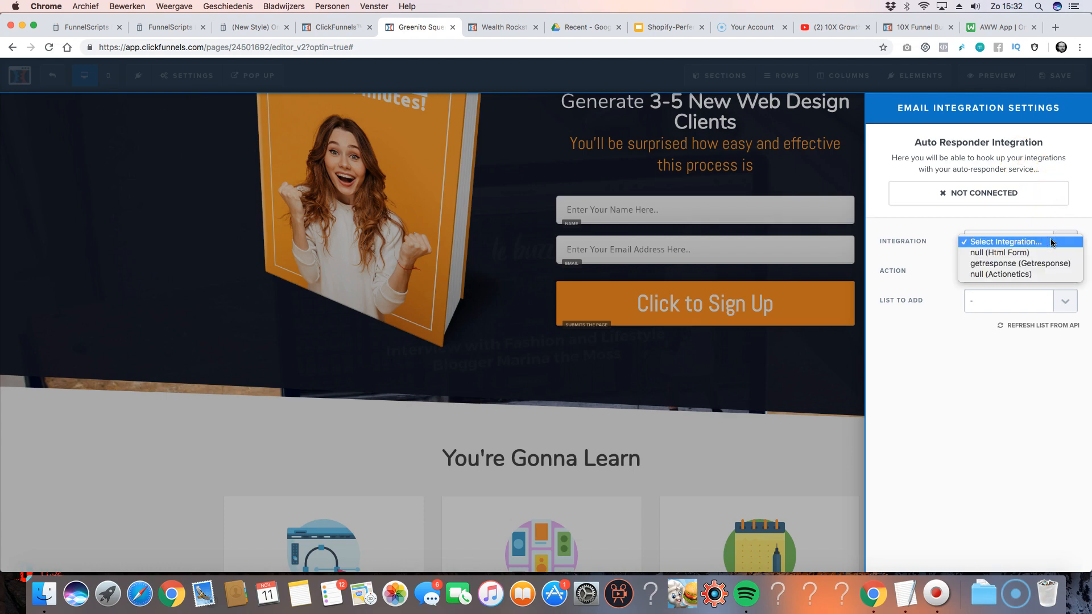
{"action": "left_click", "coordinate": [983, 265]}
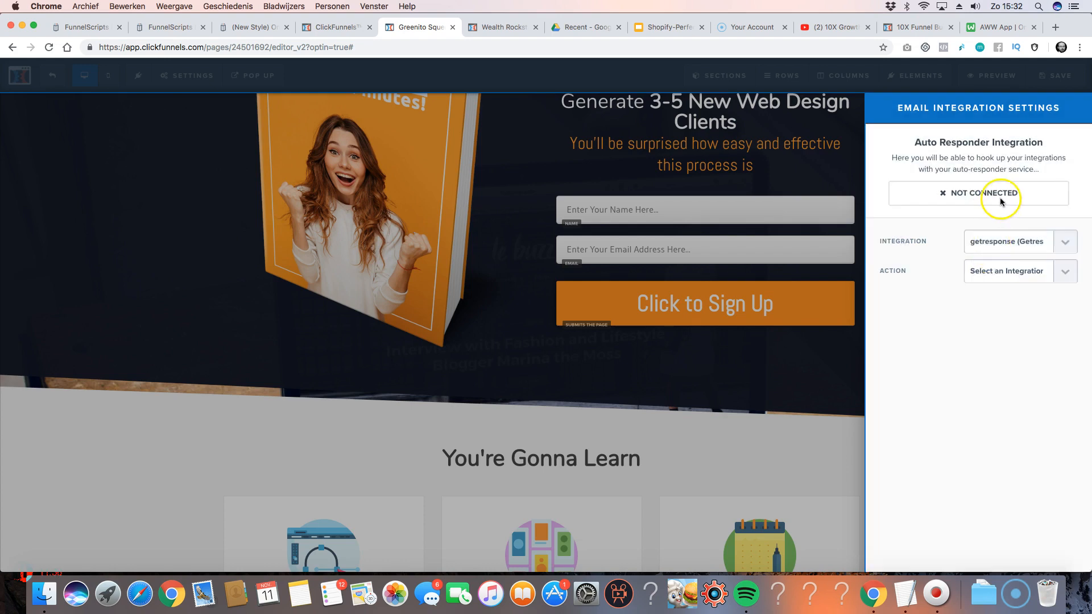
{"action": "left_click", "coordinate": [1005, 268]}
{"action": "left_click", "coordinate": [1018, 280]}
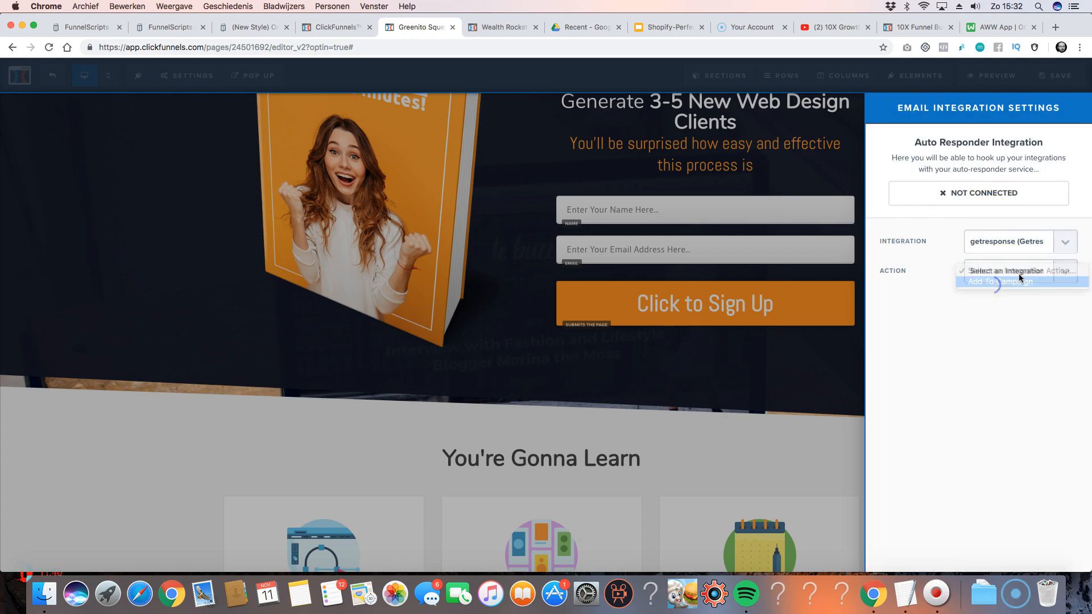
{"action": "left_click", "coordinate": [992, 301]}
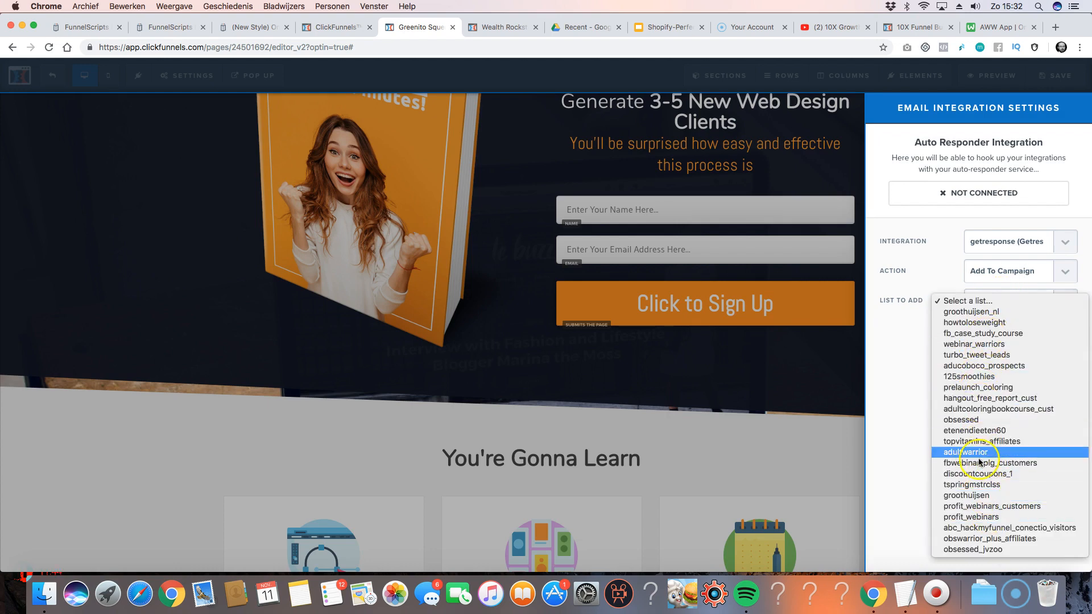
{"action": "left_click", "coordinate": [917, 234]}
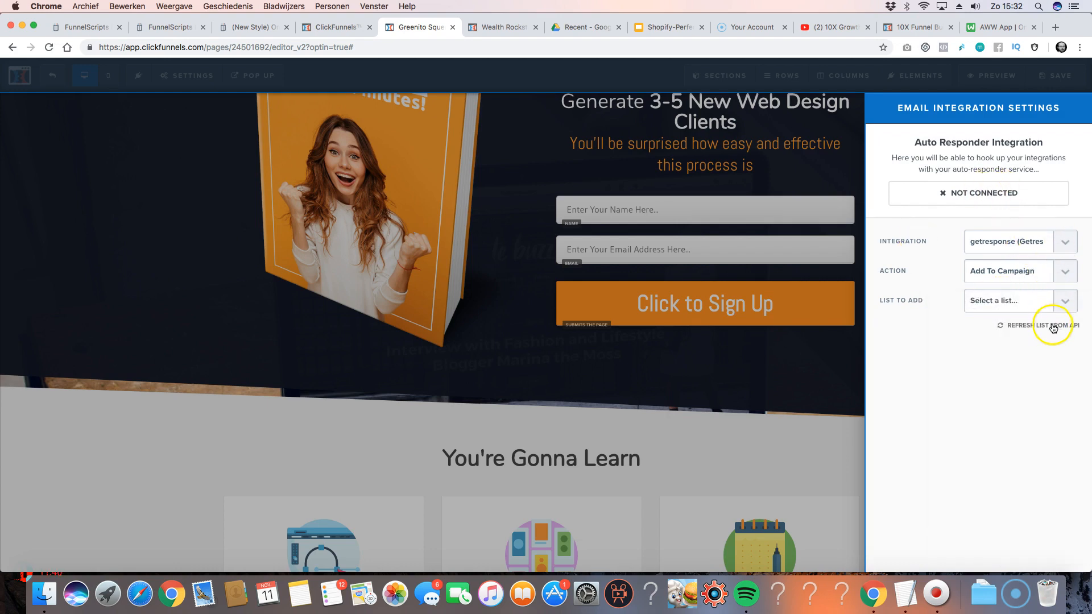
- Switch the email integration to Actionetics, look through its available actions, and close the integration settings
{"action": "left_click", "coordinate": [1036, 243]}
{"action": "left_click", "coordinate": [1016, 253]}
{"action": "left_click", "coordinate": [1016, 277]}
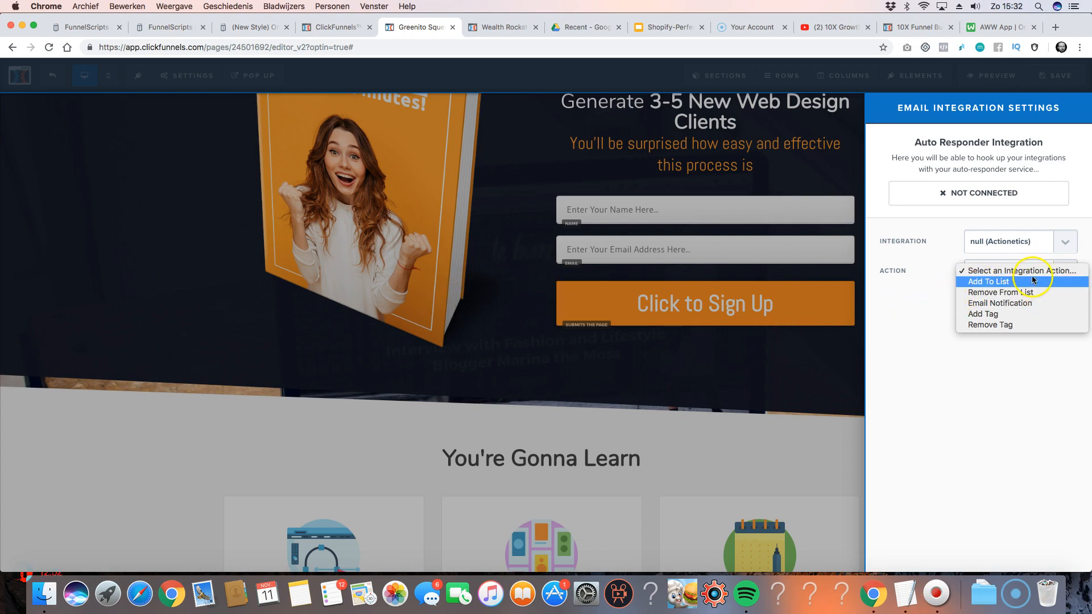
{"action": "left_click", "coordinate": [991, 305]}
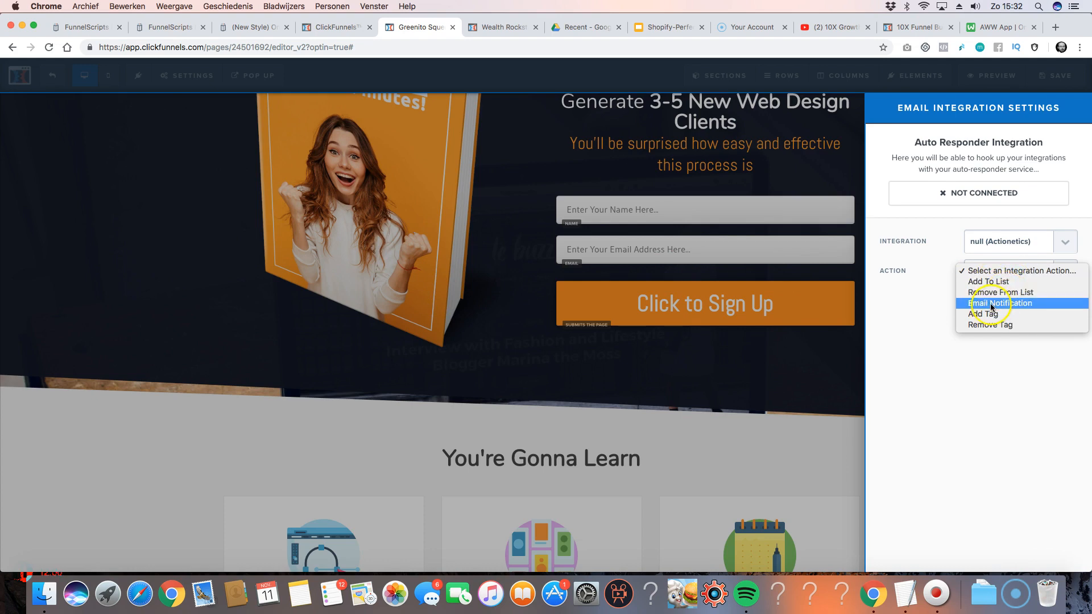
{"action": "left_click", "coordinate": [977, 341]}
{"action": "left_click", "coordinate": [804, 323]}
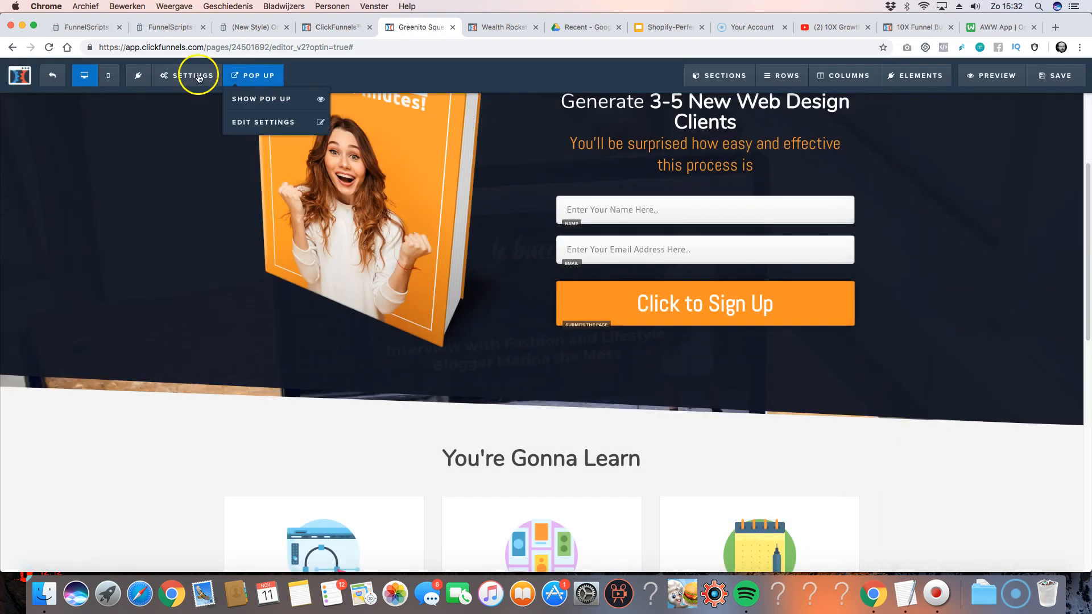
- Open the Optin page's SEO meta data settings
{"action": "left_click", "coordinate": [199, 78]}
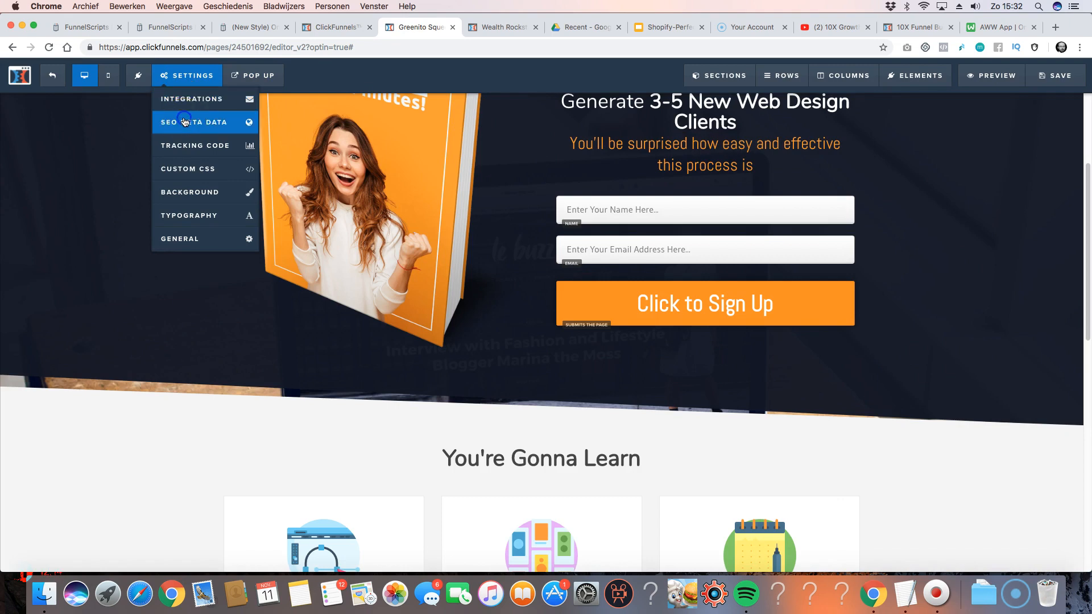
{"action": "left_click", "coordinate": [183, 122]}
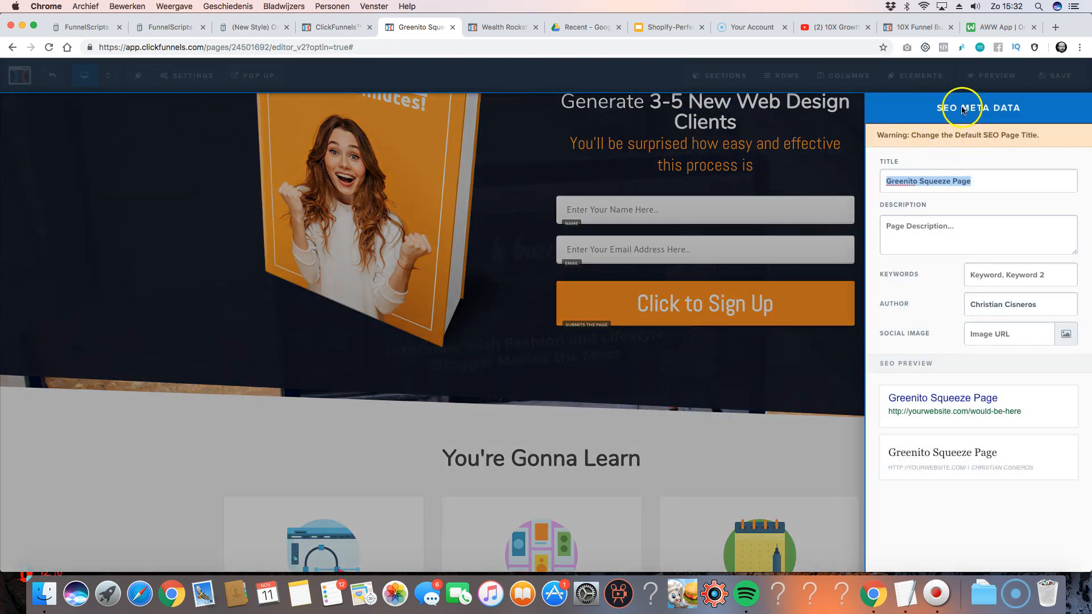
- Replace the default SEO title with "Wealth Rockstar"
{"action": "triple_click", "coordinate": [900, 181]}
{"action": "left_click", "coordinate": [422, 29]}
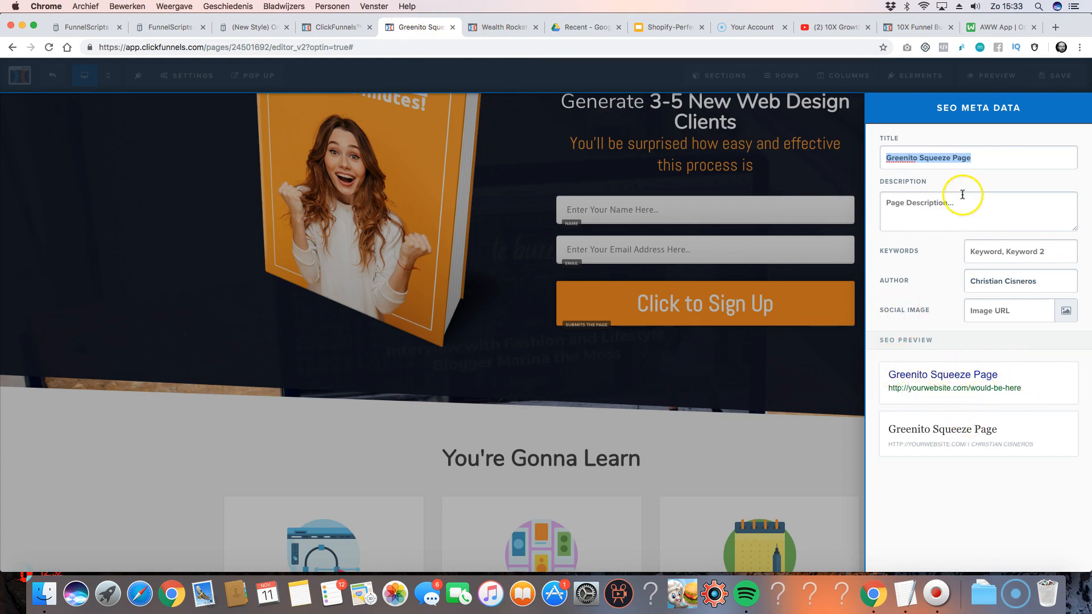
{"action": "triple_click", "coordinate": [956, 161]}
{"action": "type", "text": "Wealth Rockstar"}
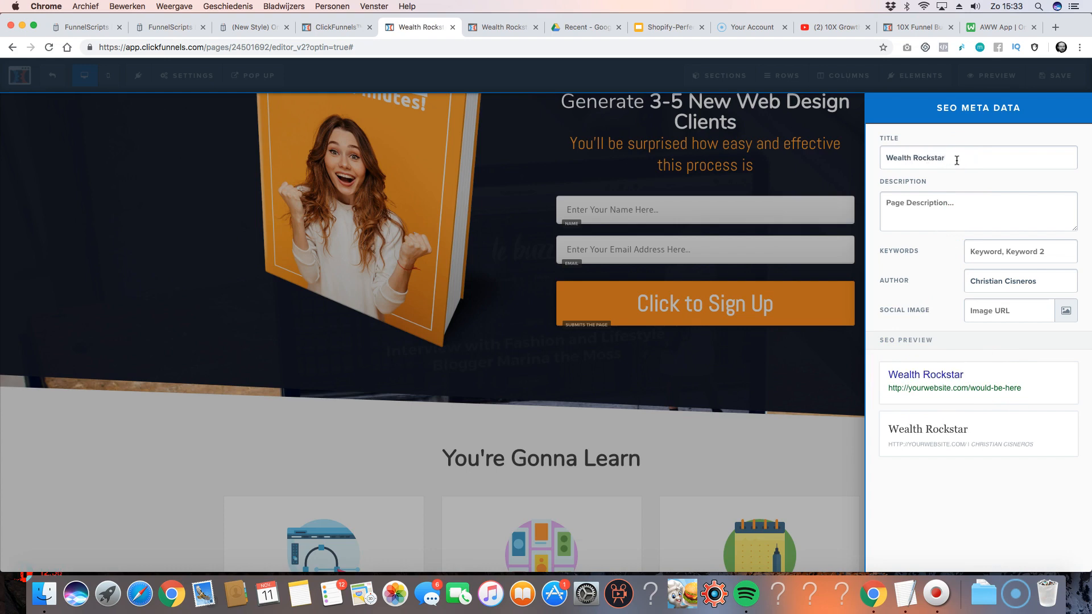
- Set the SEO title to "Get your free clickfunnels share funnnels"
{"action": "triple_click", "coordinate": [956, 161]}
{"action": "type", "text": "Get your free clickfun"}
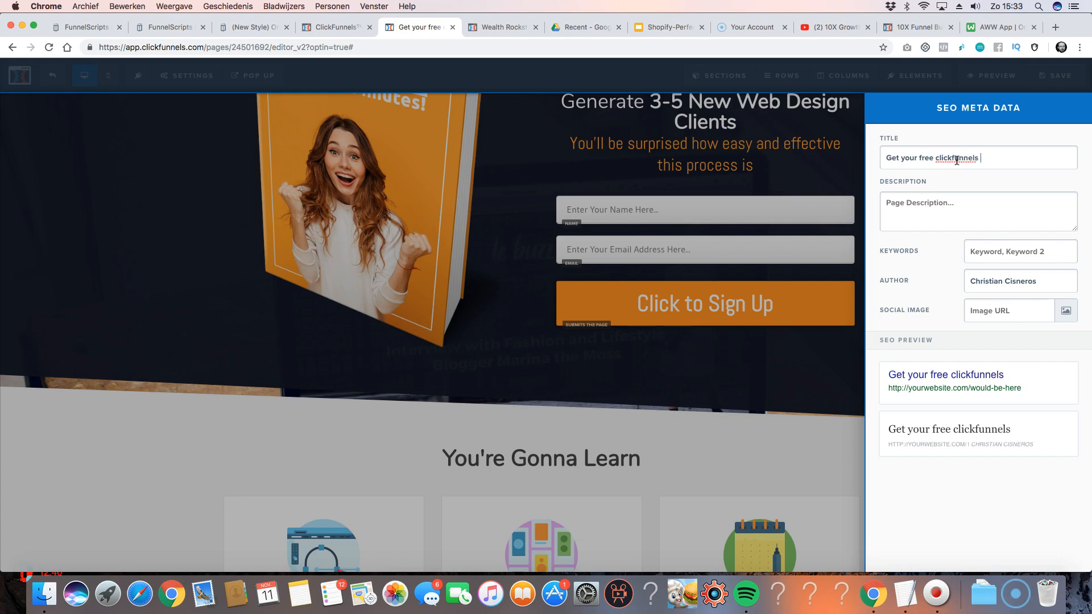
{"action": "type", "text": "nel"}
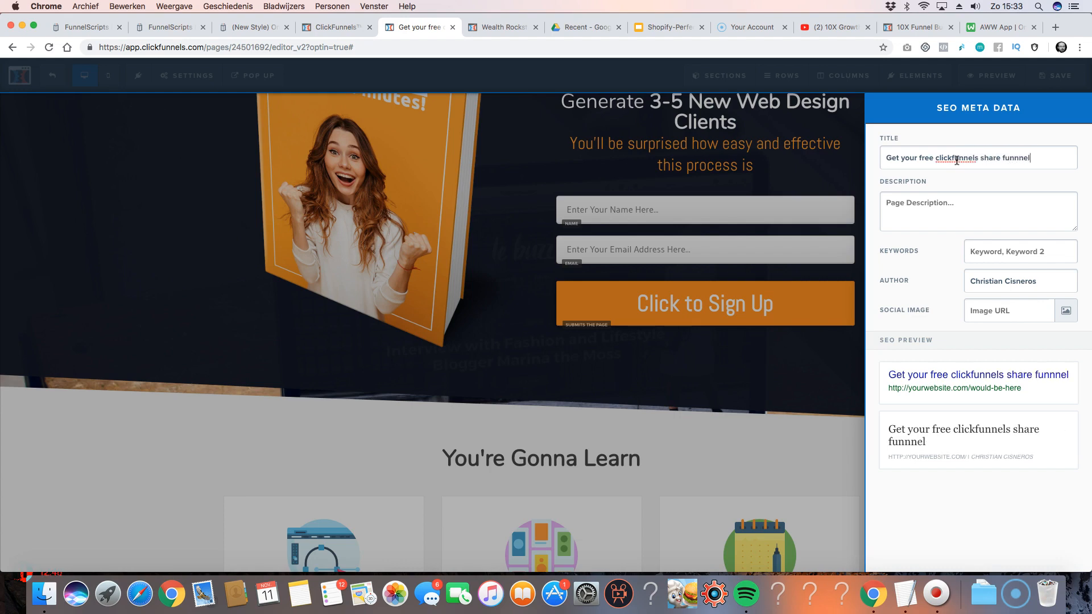
{"action": "type", "text": "s"}
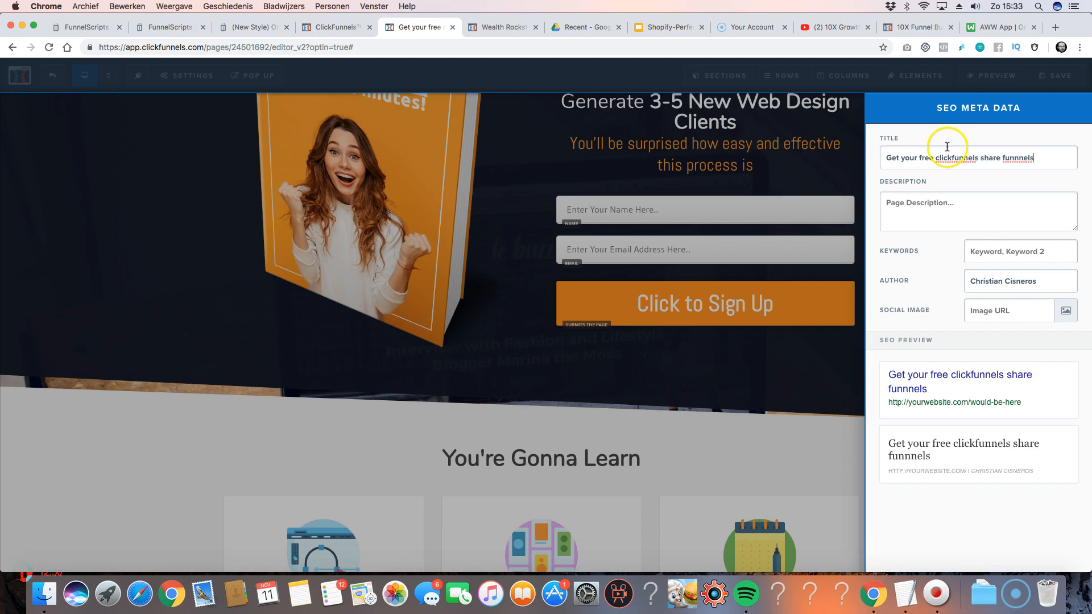
{"action": "triple_click", "coordinate": [943, 151]}
- Enter the SEO description "Never struggle building funnels again , just use my funnels instead"
{"action": "left_click", "coordinate": [945, 215]}
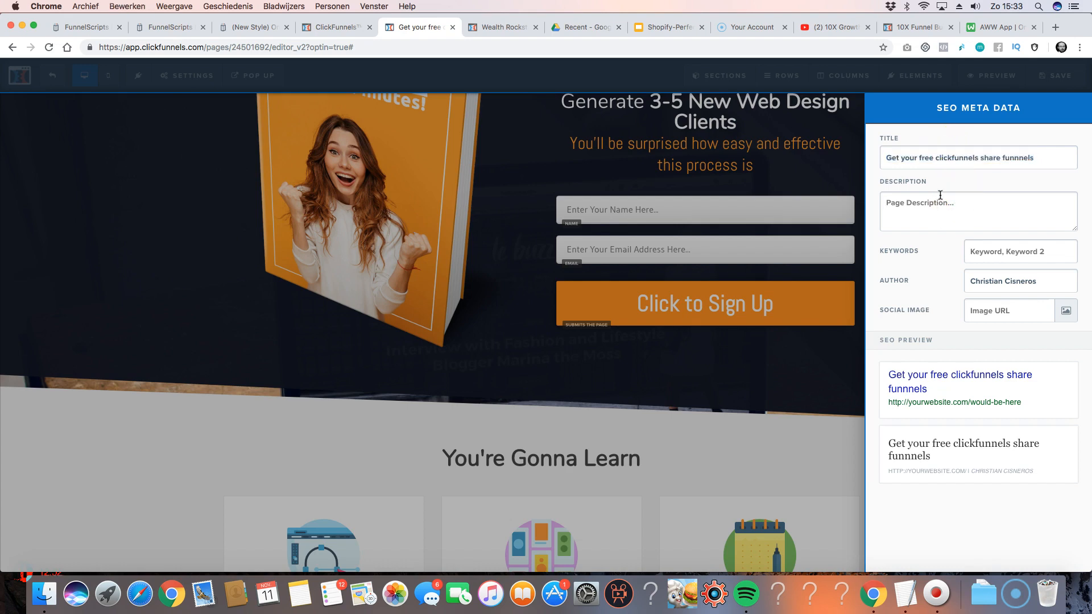
{"action": "type", "text": "Nev"}
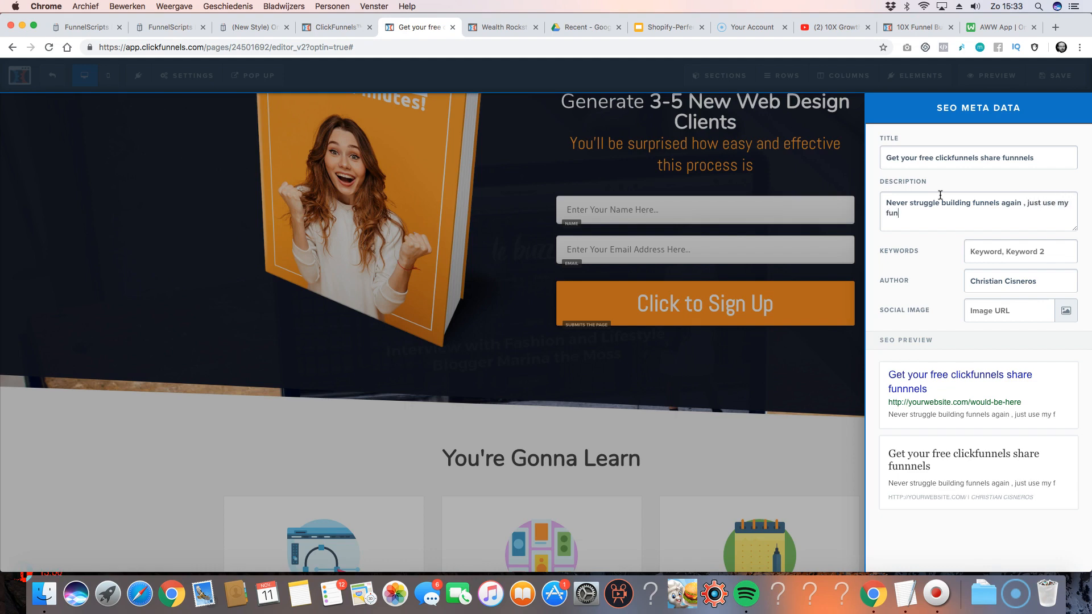
{"action": "type", "text": "nels instead"}
- Set the SEO keywords to "clickfunnels share funnnels, wealthrockstar", copying the first phrase from the title
{"action": "left_click", "coordinate": [1038, 252]}
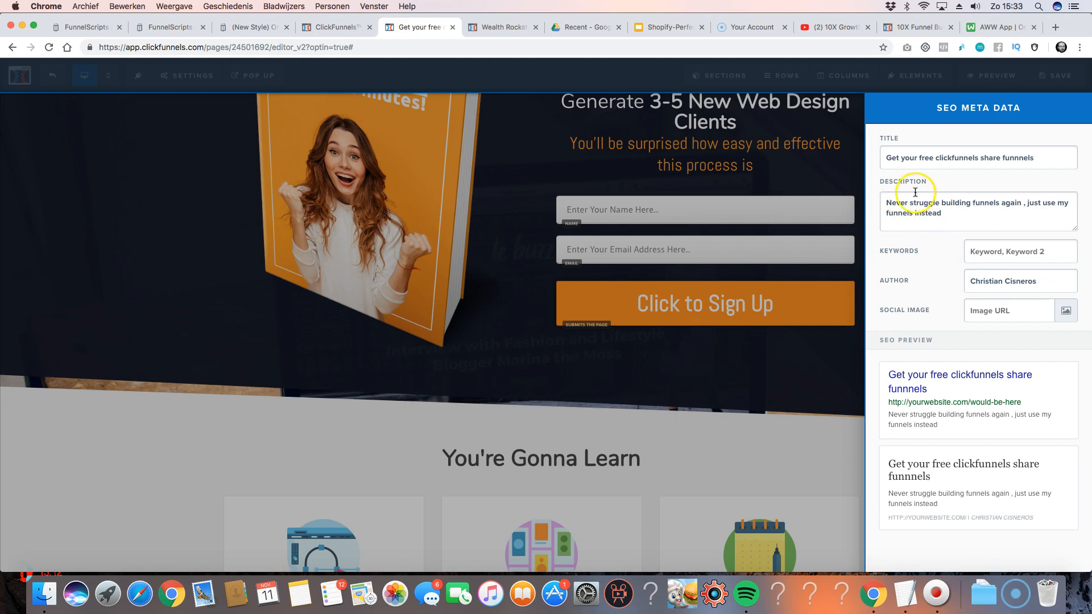
{"action": "left_click_drag", "start_coordinate": [936, 158], "coordinate": [1028, 159]}
{"action": "key", "text": "super+c"}
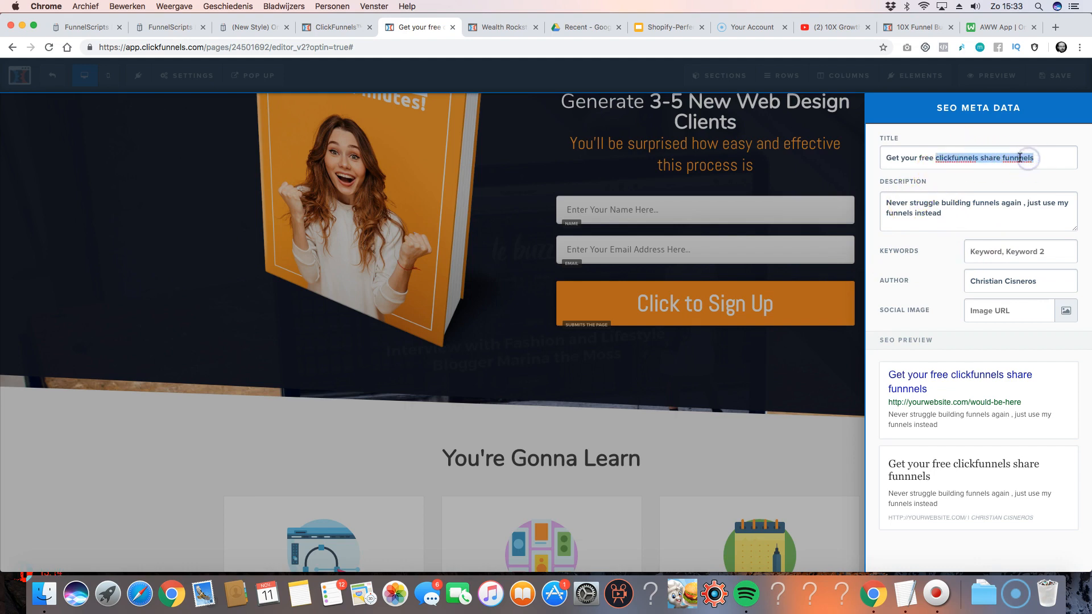
{"action": "left_click", "coordinate": [1007, 248]}
{"action": "key", "text": "super+v"}
{"action": "type", "text": ", e"}
{"action": "key", "text": "BackSpace"}
{"action": "type", "text": "wealthrockstar"}
- Enter the page author's full name and choose the multi-device website mockup from the uploaded images as the social image
{"action": "double_click", "coordinate": [981, 280]}
{"action": "type", "text": "P"}
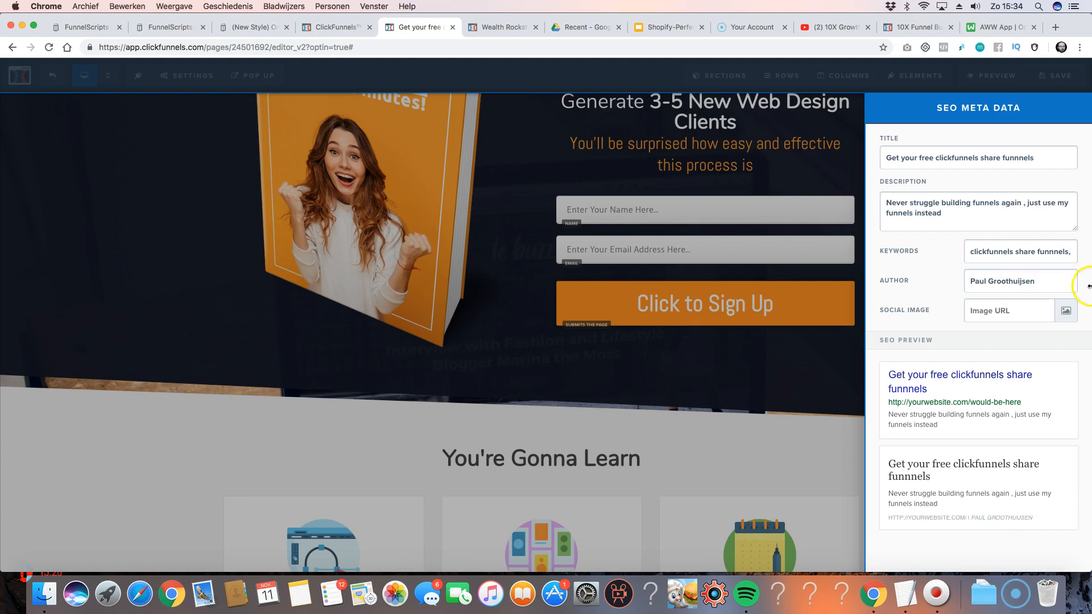
{"action": "left_click", "coordinate": [904, 300]}
{"action": "left_click", "coordinate": [1066, 310]}
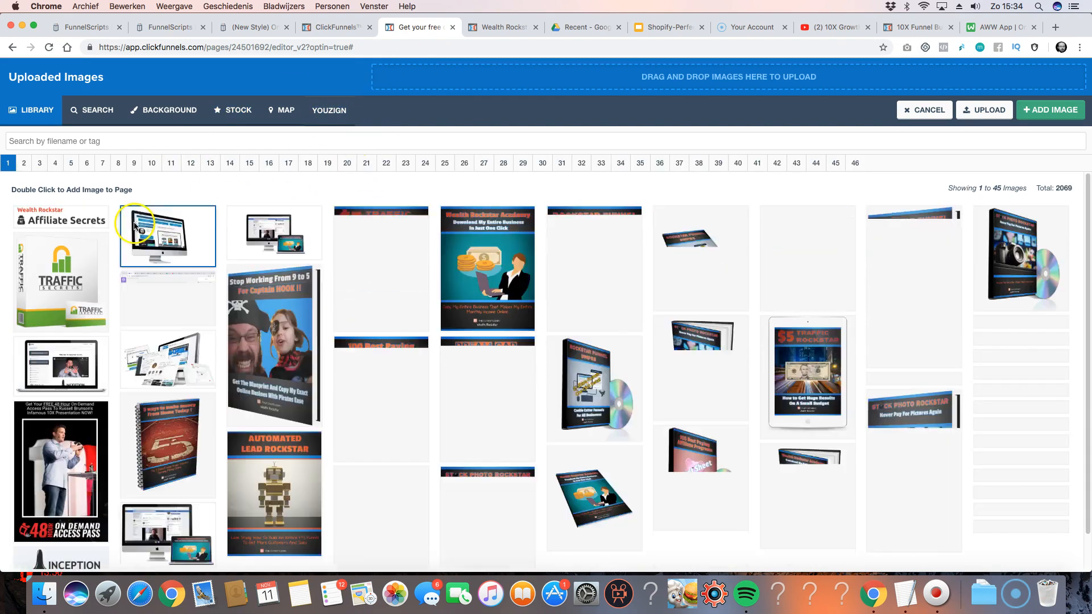
{"action": "double_click", "coordinate": [145, 242]}
- Correct "funnnels" to "funnels" in the SEO keywords and title, and check the SEO preview
{"action": "scroll", "coordinate": [1034, 476], "scroll_direction": "down", "scroll_amount": 3}
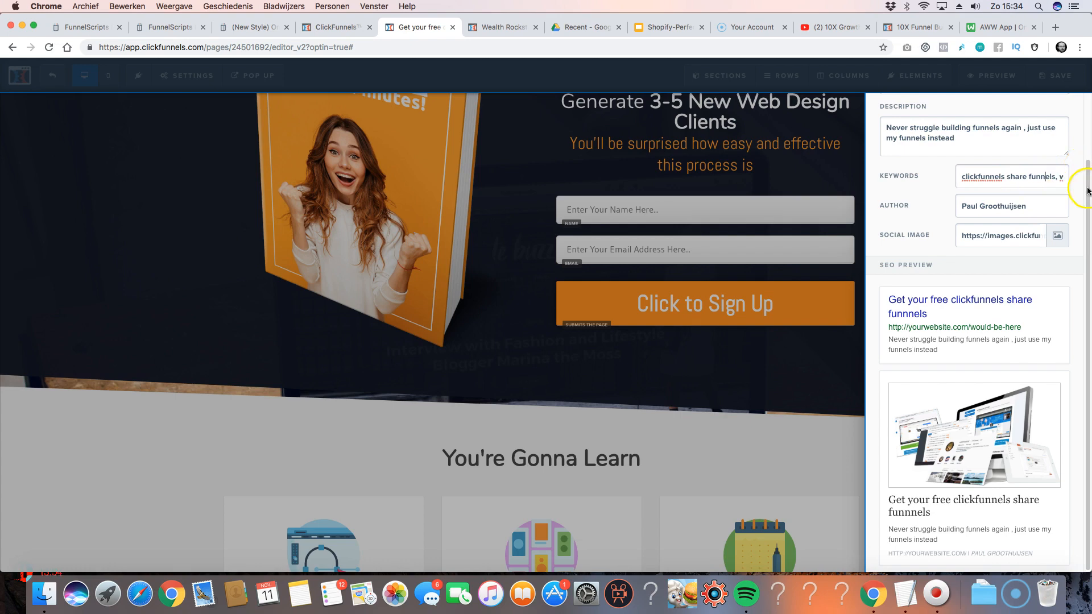
{"action": "scroll", "coordinate": [1006, 127], "scroll_direction": "up", "scroll_amount": 2}
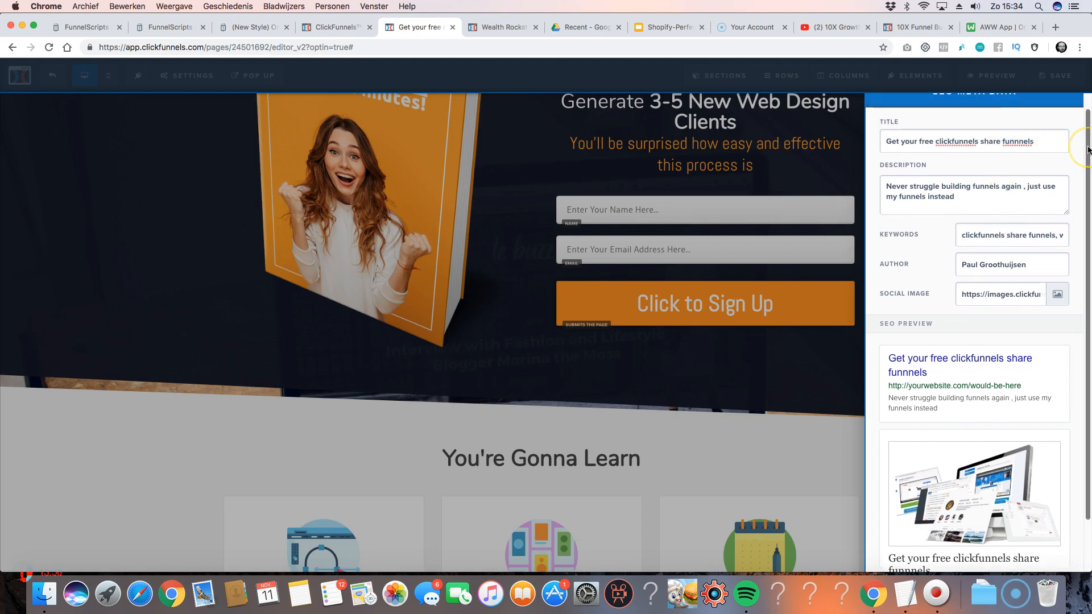
{"action": "scroll", "coordinate": [1053, 378], "scroll_direction": "down", "scroll_amount": 3}
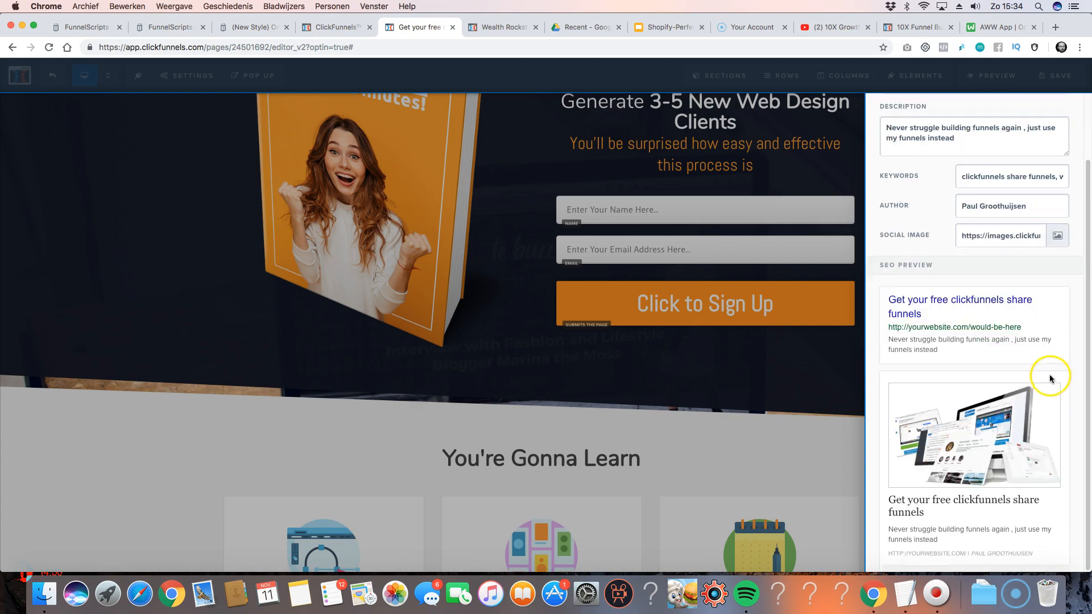
- Leave the SEO meta data and look at the page's tracking code editor for header and footer code
{"action": "scroll", "coordinate": [947, 269], "scroll_direction": "up", "scroll_amount": 4}
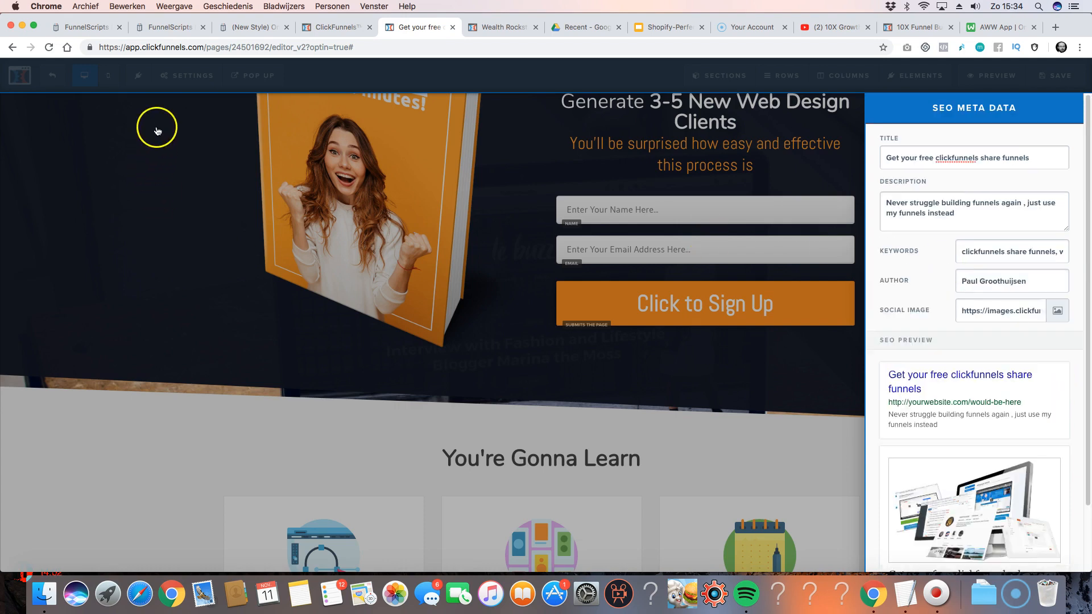
{"action": "left_click", "coordinate": [162, 105]}
{"action": "left_click", "coordinate": [185, 77]}
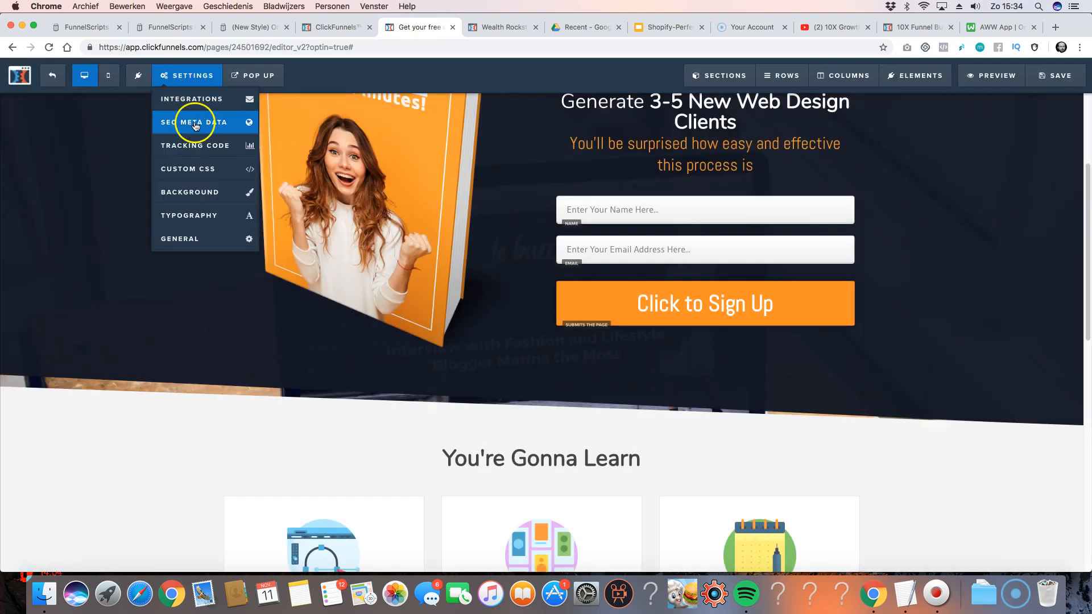
{"action": "left_click", "coordinate": [191, 145]}
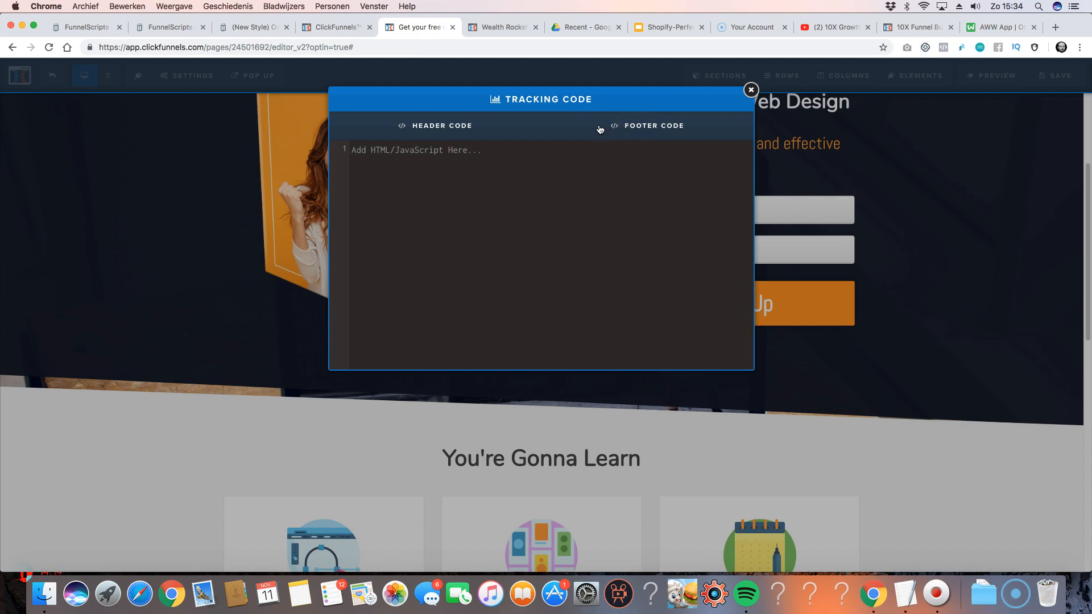
{"action": "left_click", "coordinate": [464, 131]}
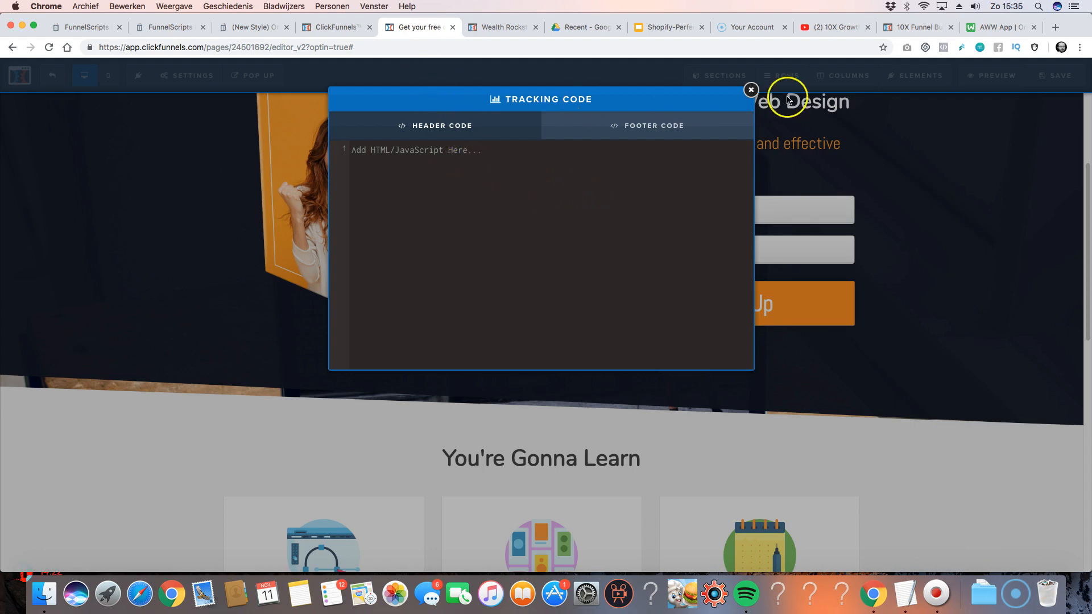
{"action": "left_click", "coordinate": [751, 91]}
- Switch to the One Funnel Away Share Funnel #2 settings and enlarge the funnel-wide head tracking code field to view it
{"action": "left_click", "coordinate": [336, 26]}
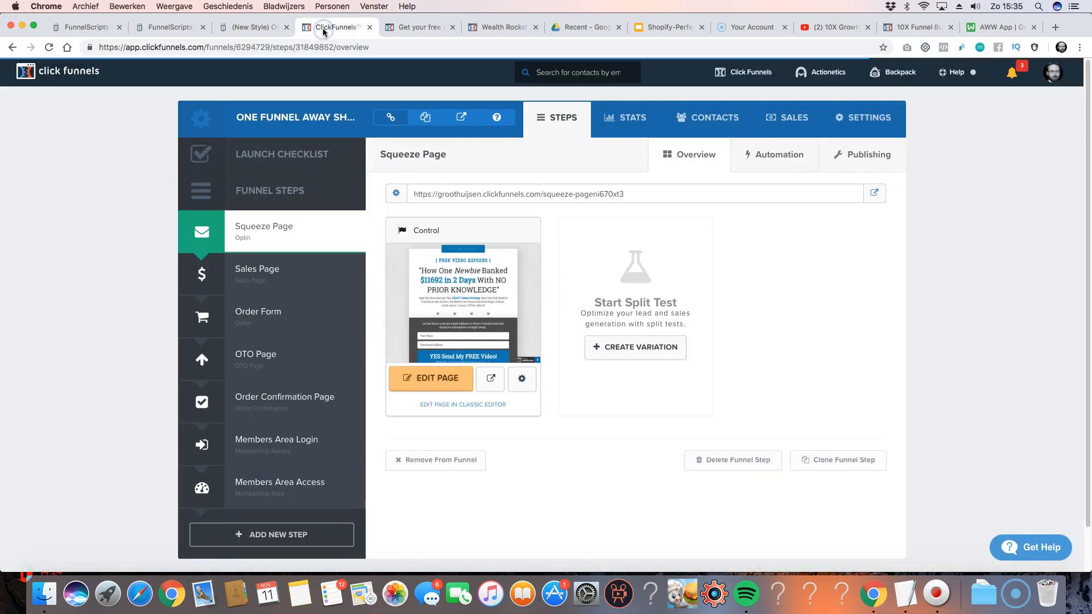
{"action": "left_click", "coordinate": [862, 157]}
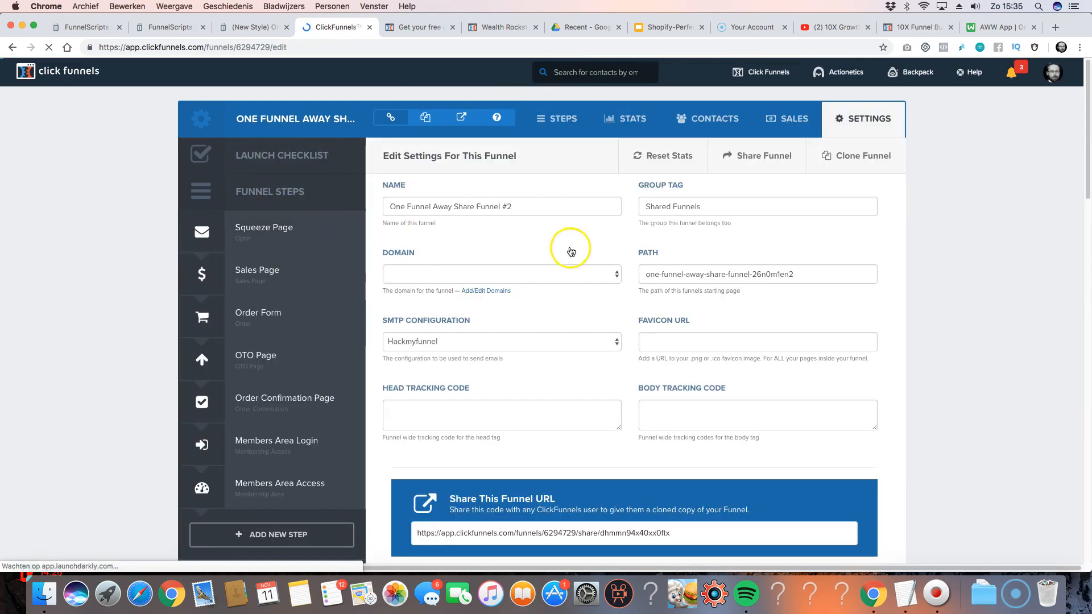
{"action": "scroll", "coordinate": [686, 247], "scroll_direction": "down", "scroll_amount": 1}
{"action": "left_click", "coordinate": [397, 412]}
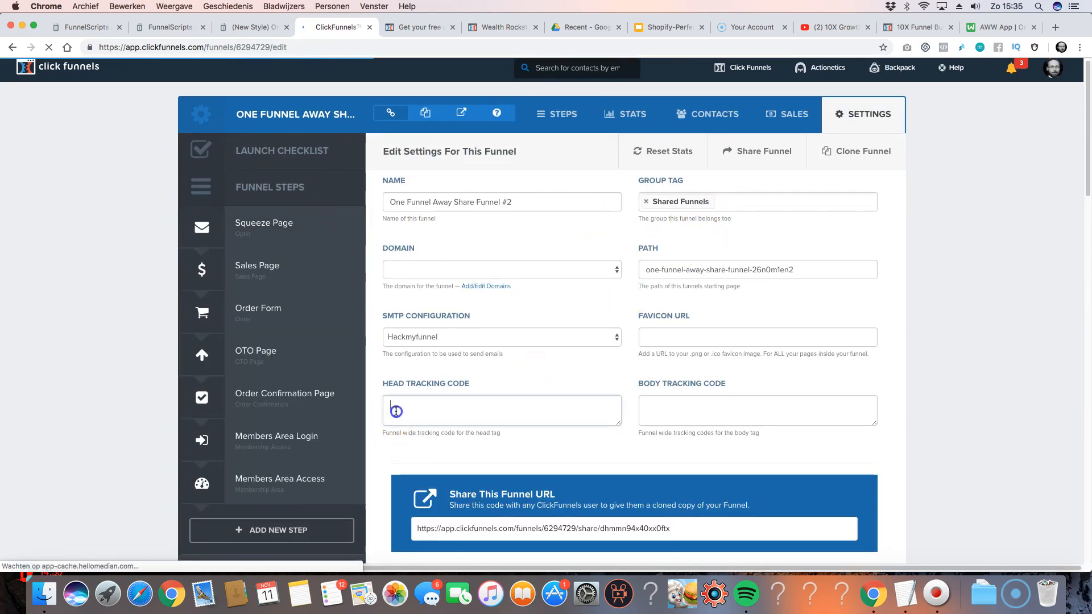
{"action": "left_click_drag", "start_coordinate": [619, 424], "coordinate": [653, 463]}
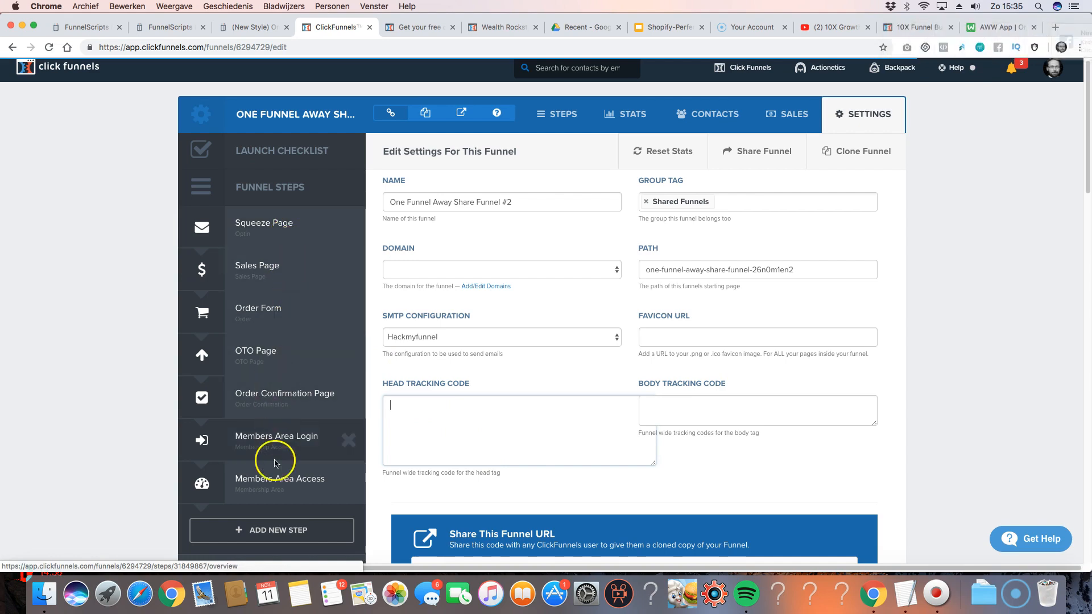
- Return to the Optin page editor and compare the header and footer sections of the page's tracking code
{"action": "left_click", "coordinate": [420, 29]}
{"action": "scroll", "coordinate": [764, 225], "scroll_direction": "down", "scroll_amount": 3}
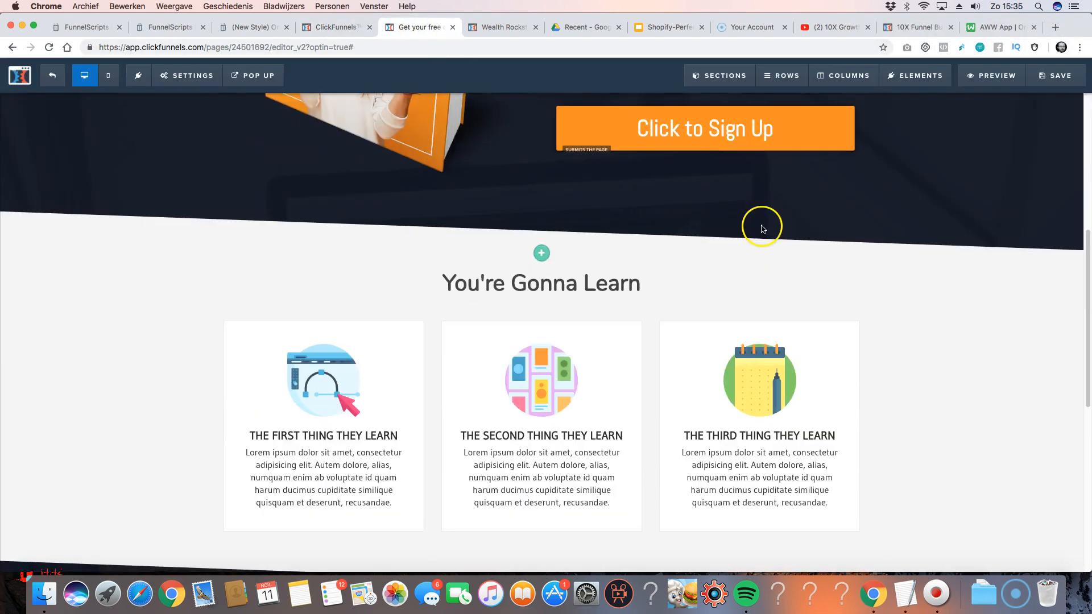
{"action": "scroll", "coordinate": [568, 171], "scroll_direction": "up", "scroll_amount": 6}
{"action": "left_click", "coordinate": [188, 75]}
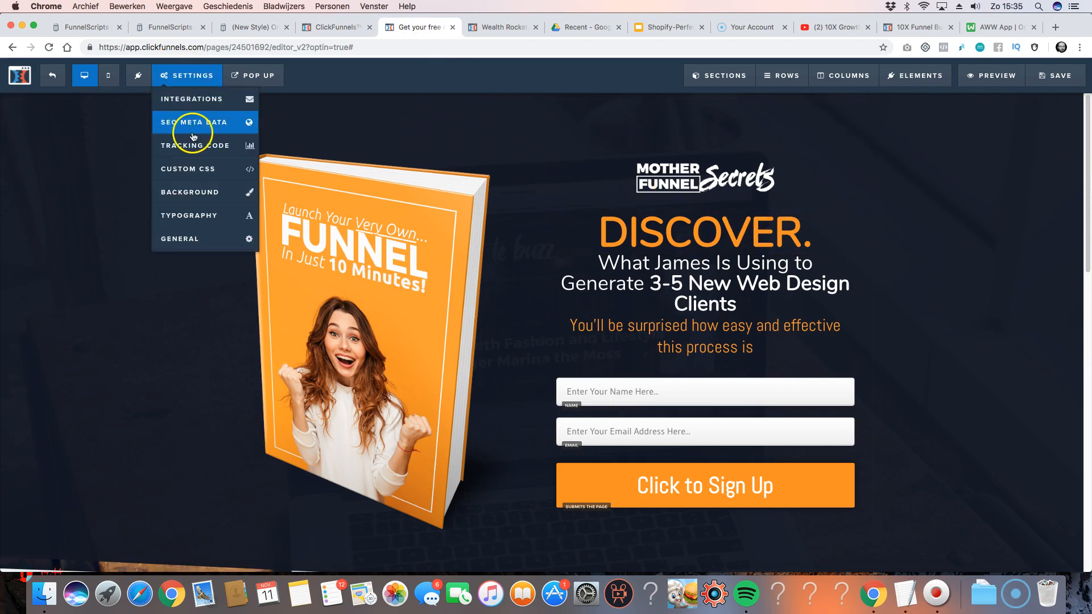
{"action": "left_click", "coordinate": [219, 151]}
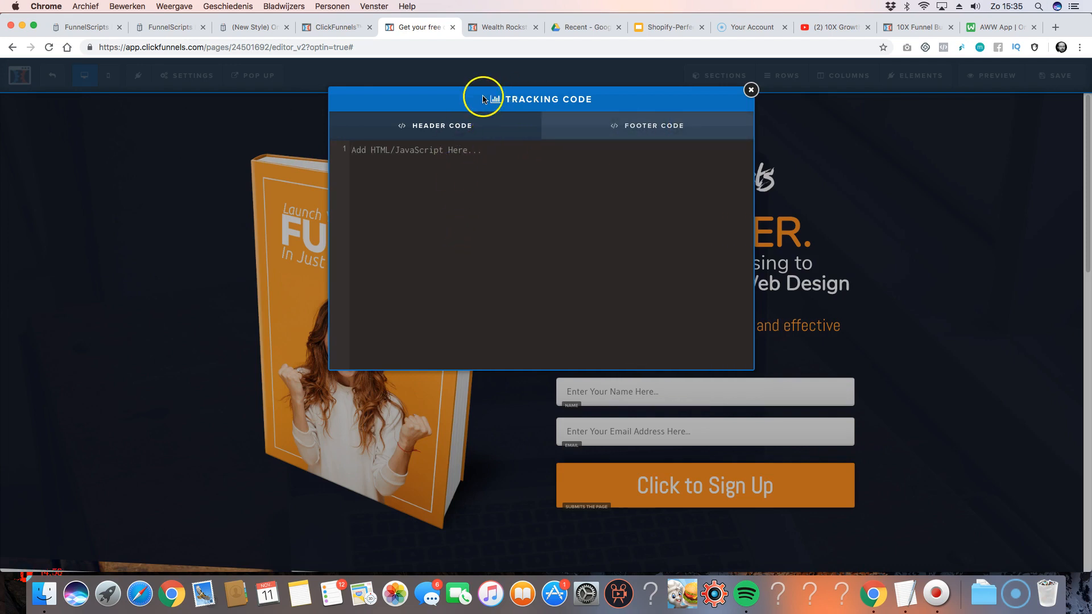
{"action": "left_click", "coordinate": [601, 132]}
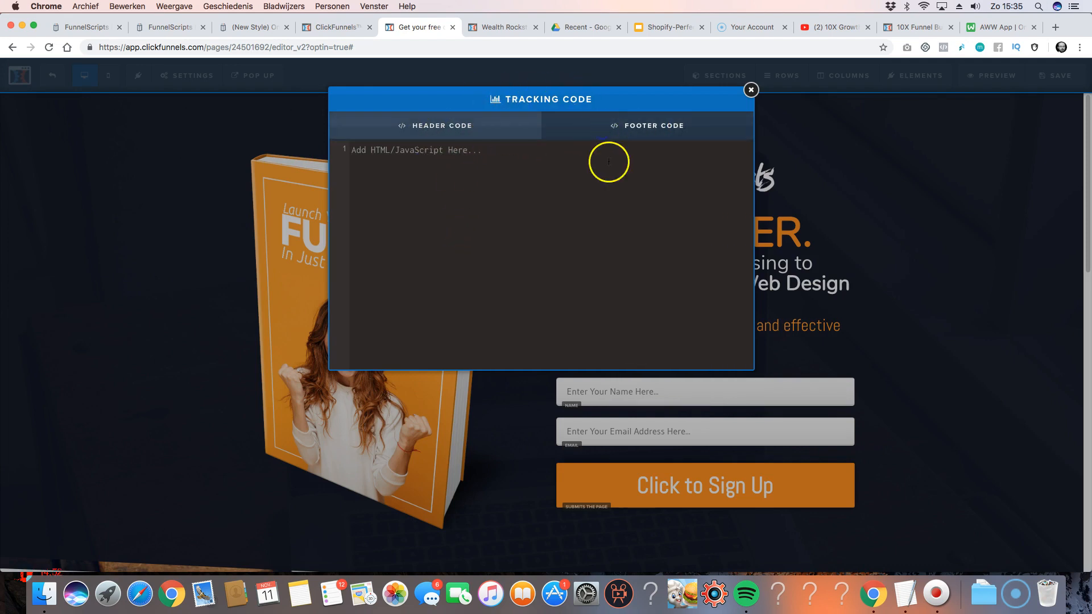
{"action": "left_click", "coordinate": [504, 120]}
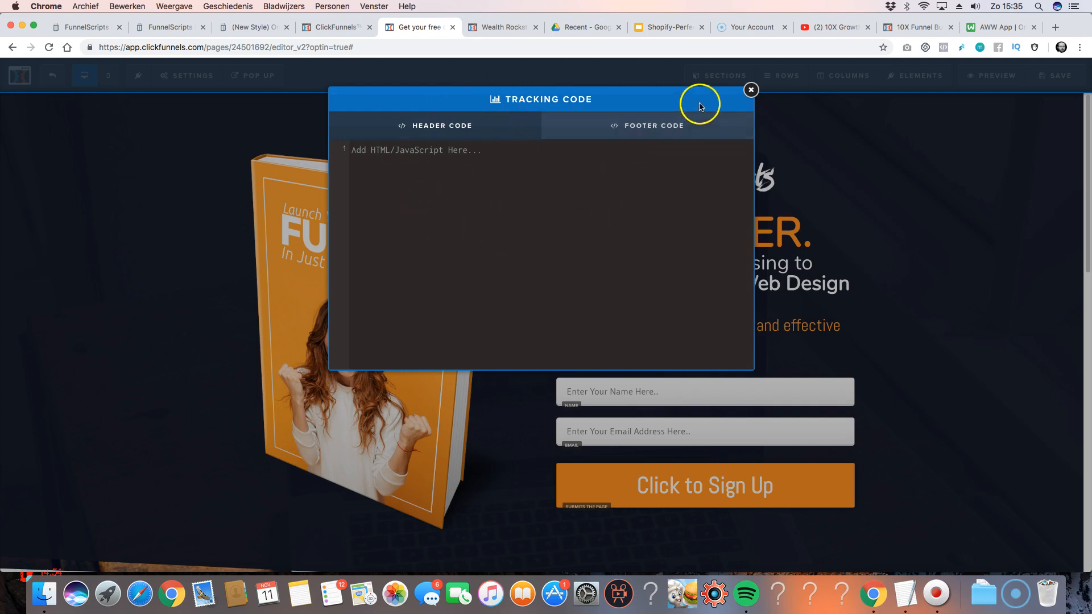
{"action": "left_click", "coordinate": [755, 90]}
- Review the page's custom CSS from the template styles through to the last rules
{"action": "left_click", "coordinate": [171, 79]}
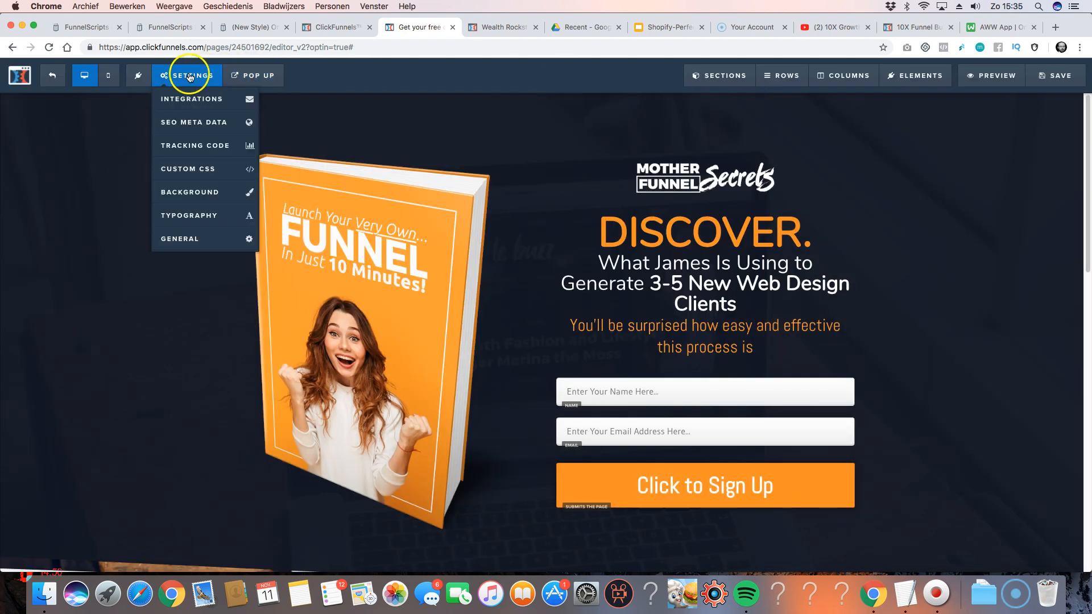
{"action": "left_click", "coordinate": [204, 170]}
{"action": "scroll", "coordinate": [503, 241], "scroll_direction": "down", "scroll_amount": 10}
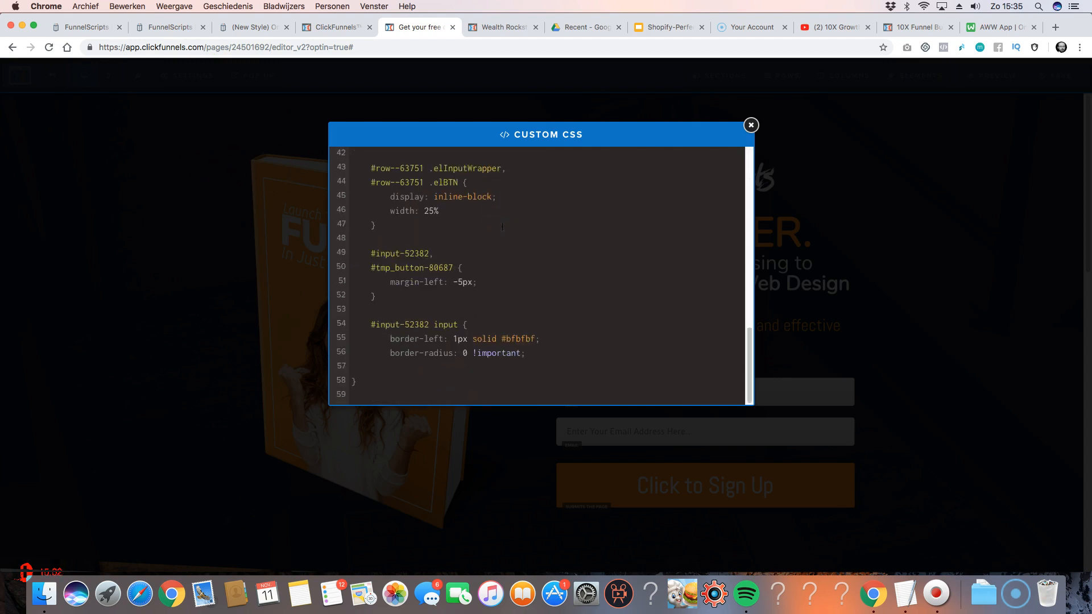
{"action": "scroll", "coordinate": [514, 229], "scroll_direction": "up", "scroll_amount": 10}
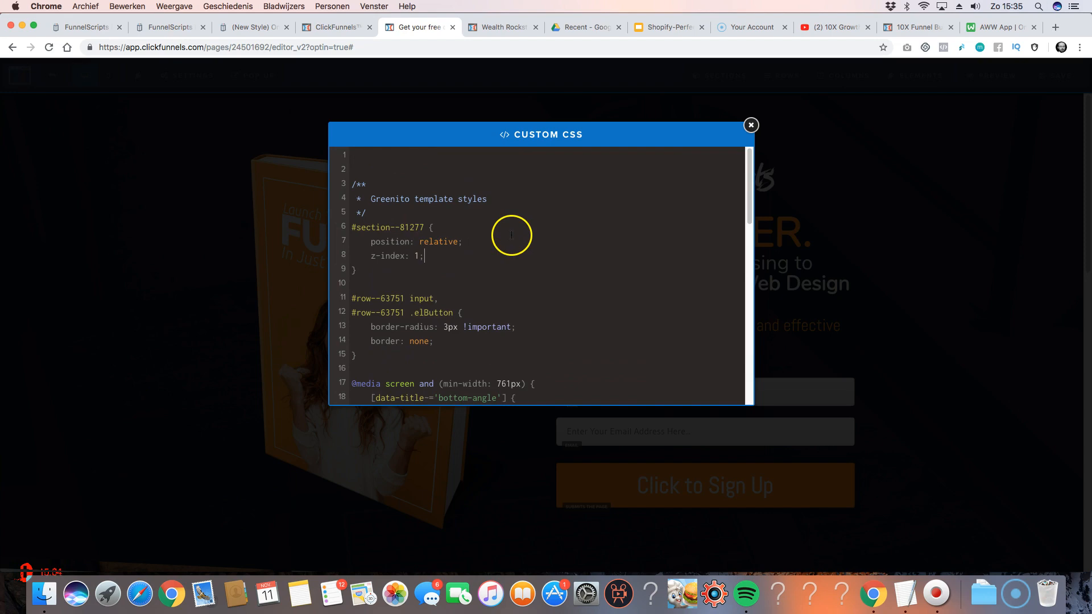
{"action": "left_click", "coordinate": [751, 126]}
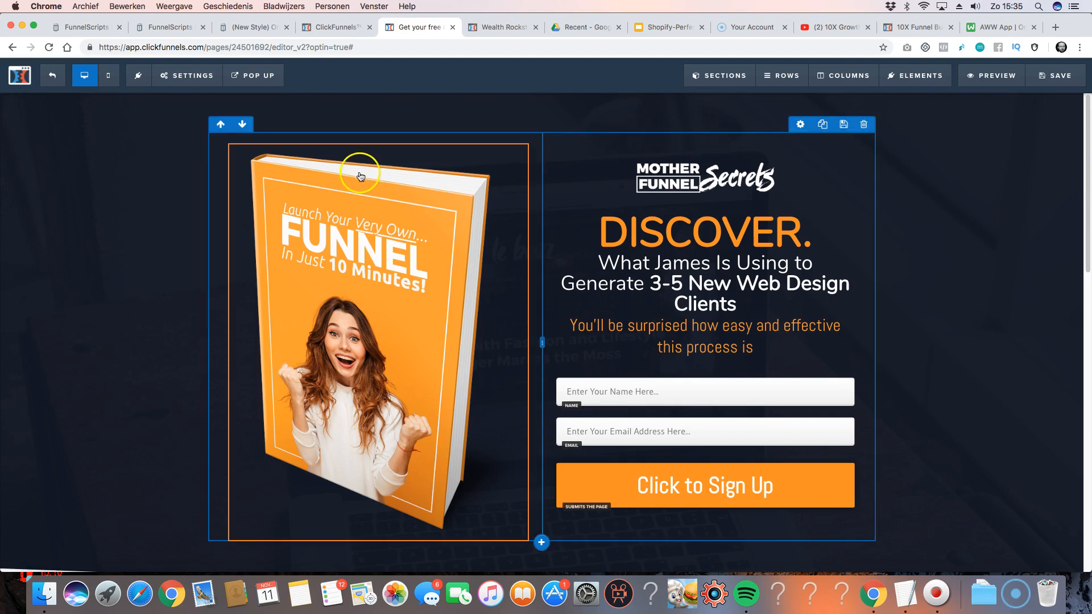
{"action": "mouse_move", "coordinate": [188, 75]}
{"action": "left_click", "coordinate": [217, 178]}
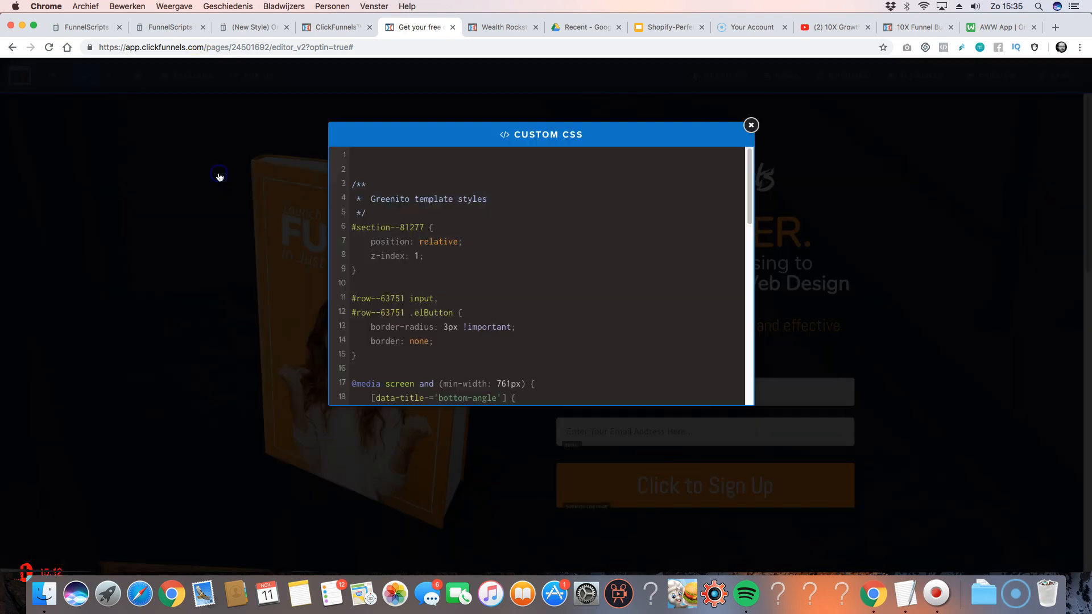
{"action": "left_click", "coordinate": [751, 125]}
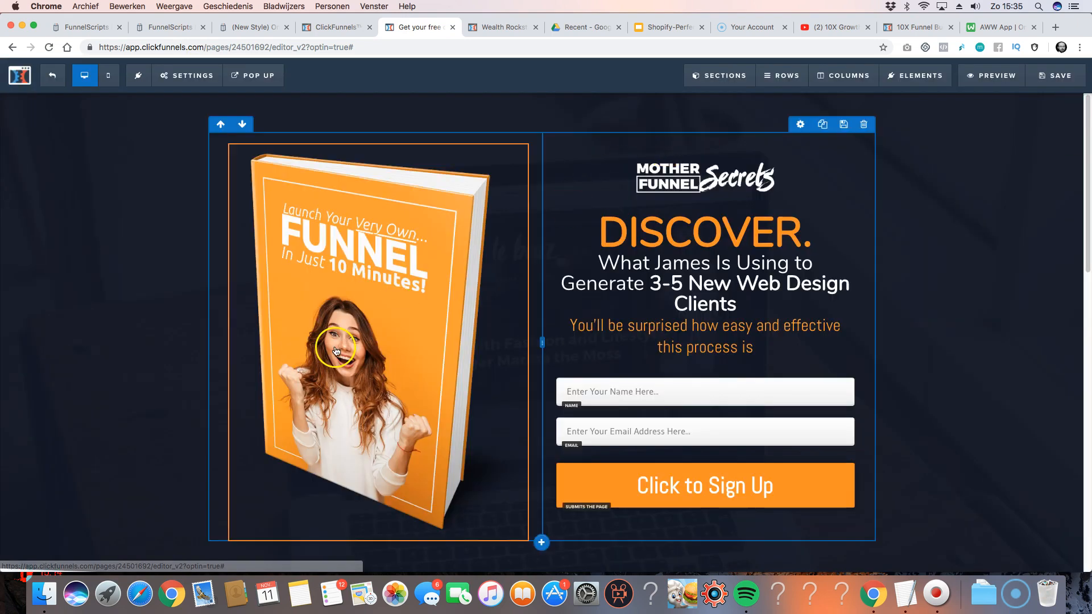
- Look up the book cover image's CSS ID selector and view the custom CSS editor where it can be used
{"action": "left_click", "coordinate": [371, 381]}
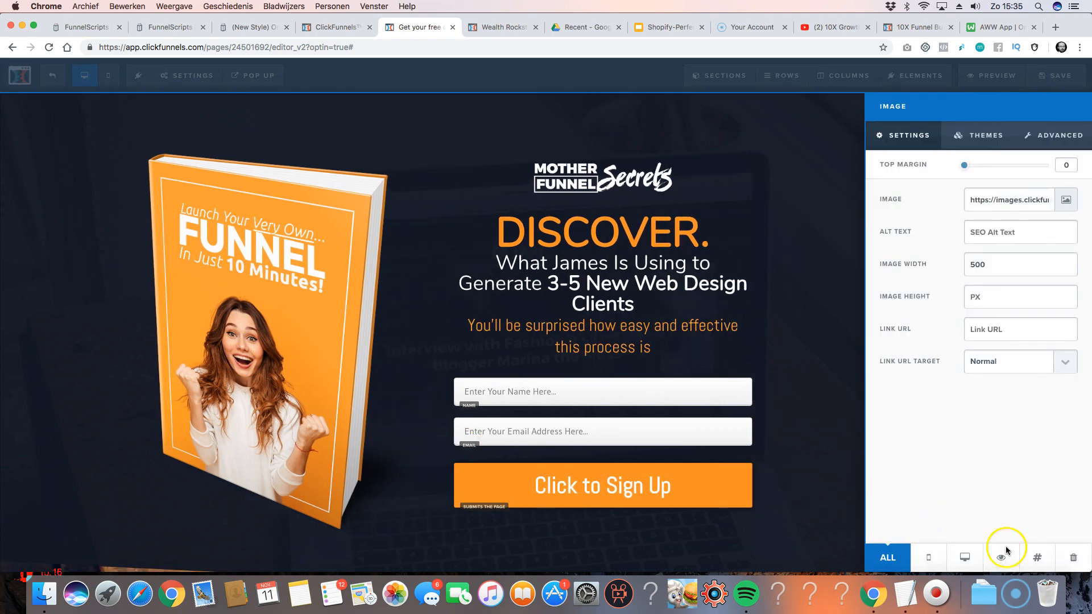
{"action": "left_click", "coordinate": [1042, 560]}
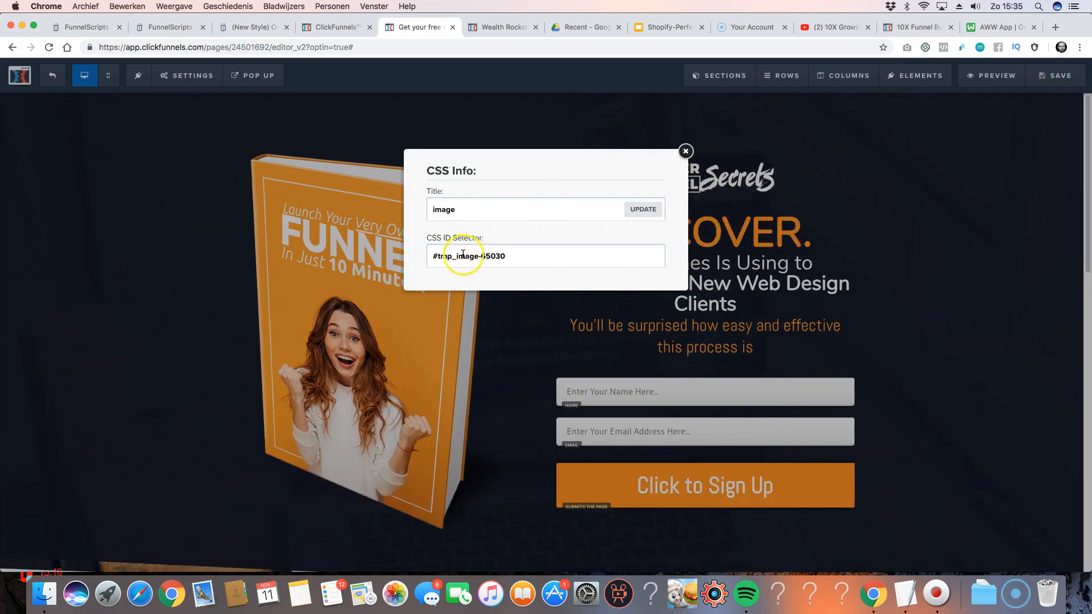
{"action": "left_click_drag", "start_coordinate": [432, 256], "coordinate": [535, 257]}
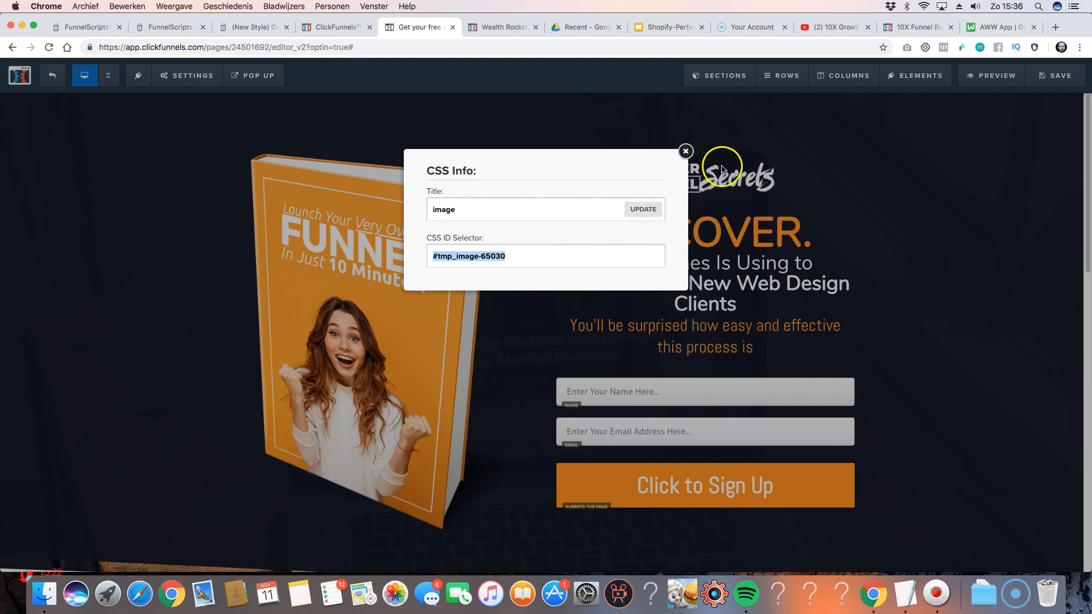
{"action": "left_click", "coordinate": [685, 152]}
{"action": "left_click", "coordinate": [204, 76]}
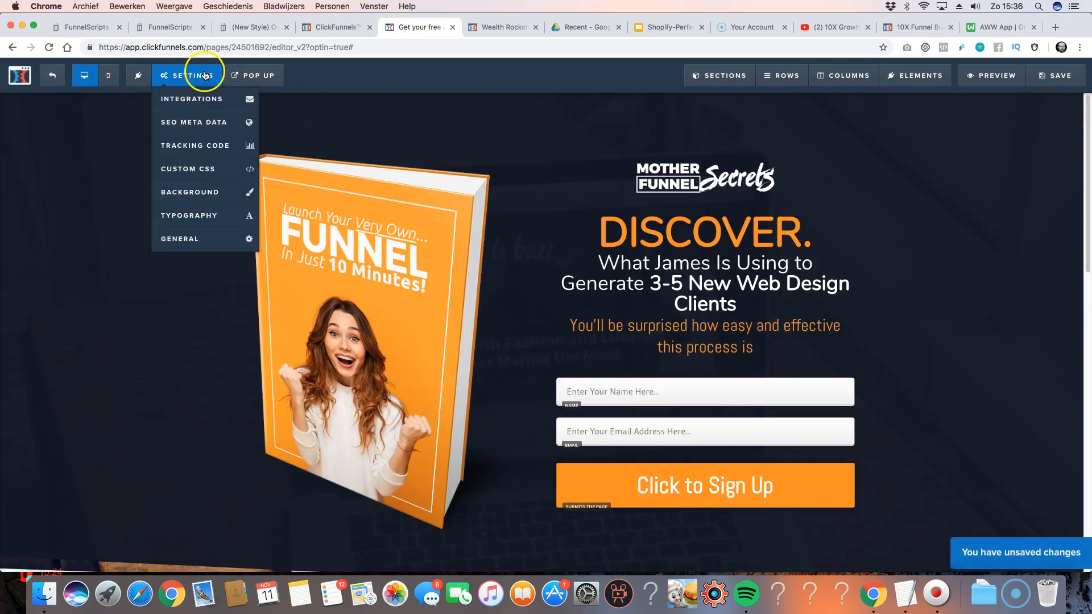
{"action": "left_click", "coordinate": [197, 178]}
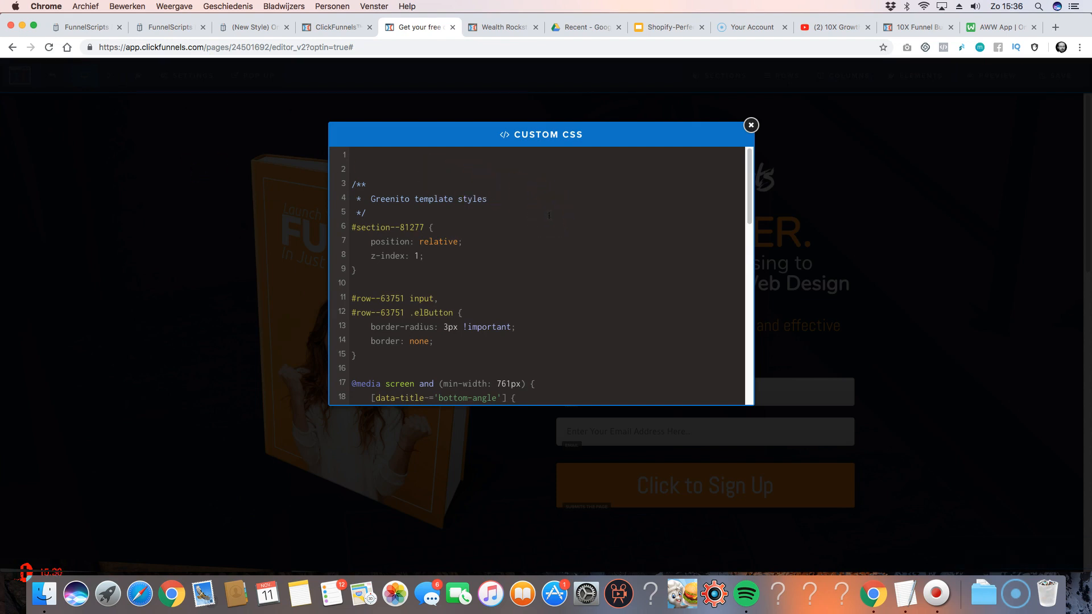
{"action": "left_click", "coordinate": [750, 124]}
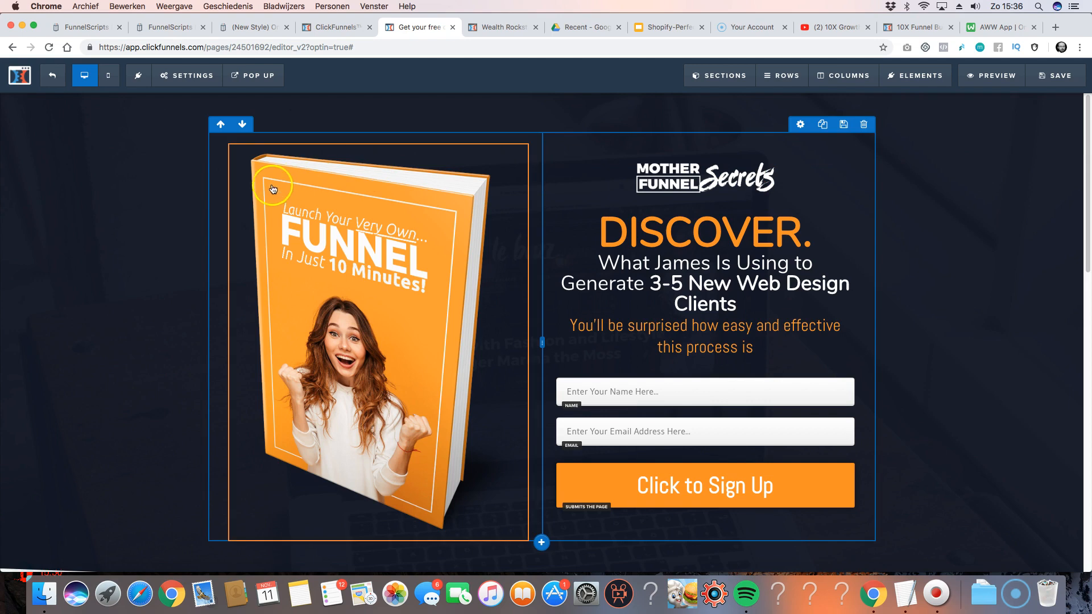
- Set the page's background image to the multi-device website mockup from the uploaded images
{"action": "left_click", "coordinate": [187, 73]}
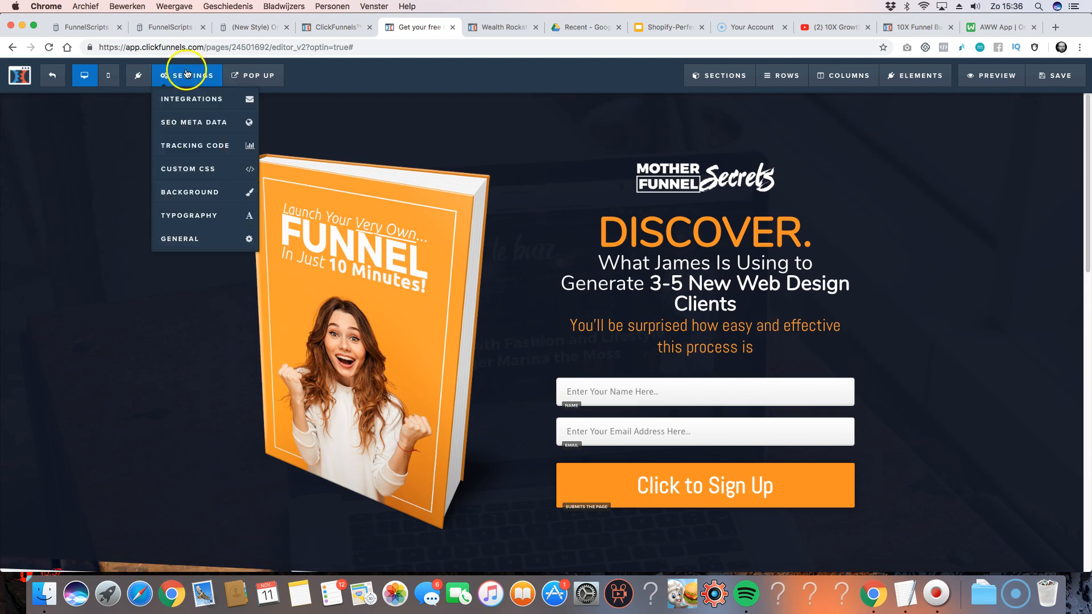
{"action": "left_click", "coordinate": [195, 193]}
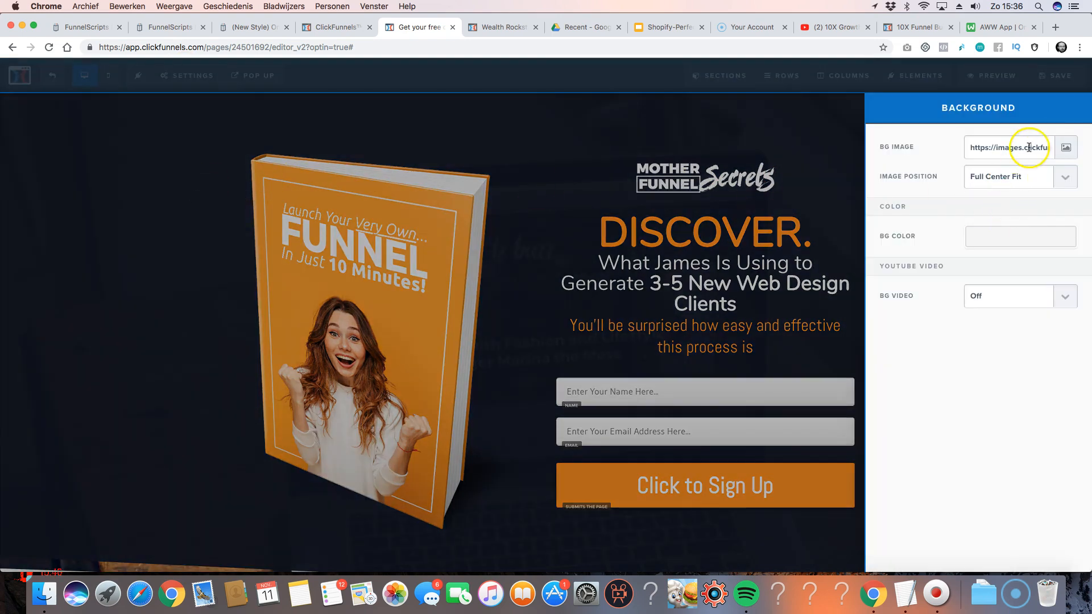
{"action": "left_click", "coordinate": [1065, 148]}
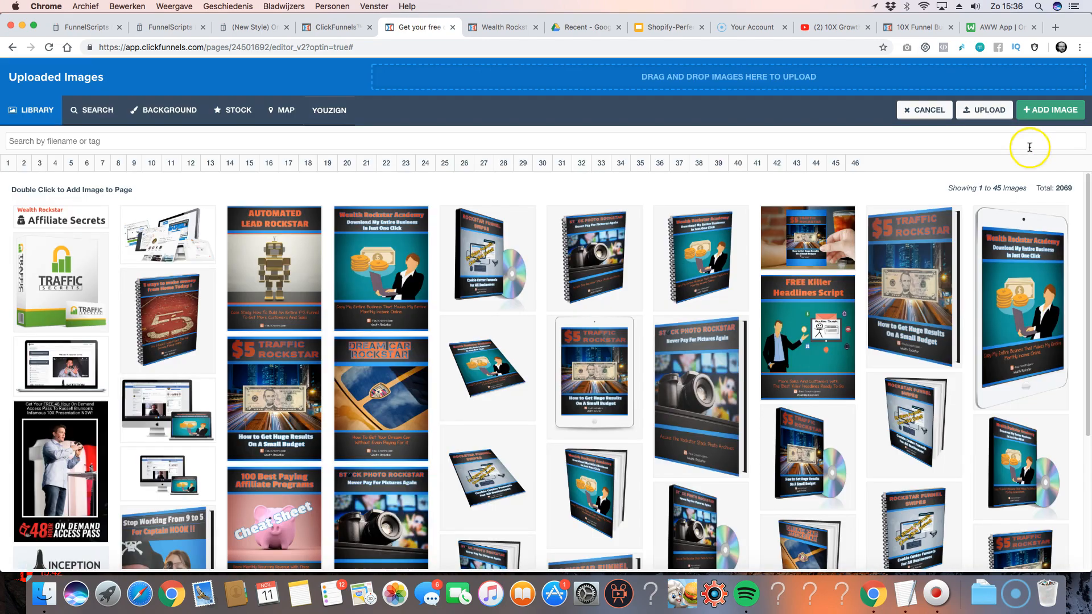
{"action": "double_click", "coordinate": [168, 234]}
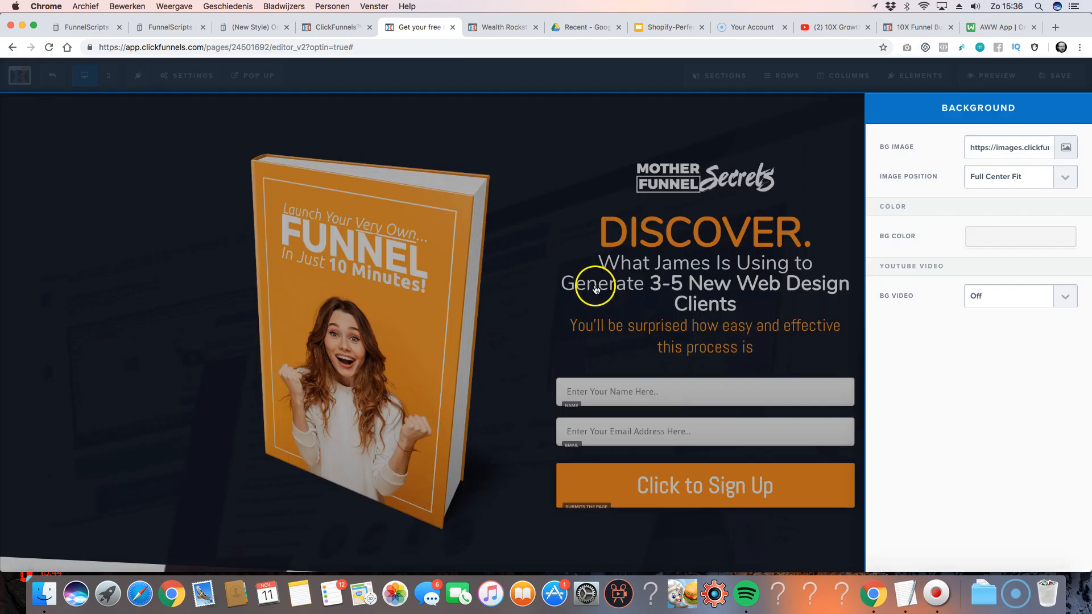
{"action": "left_click", "coordinate": [597, 160]}
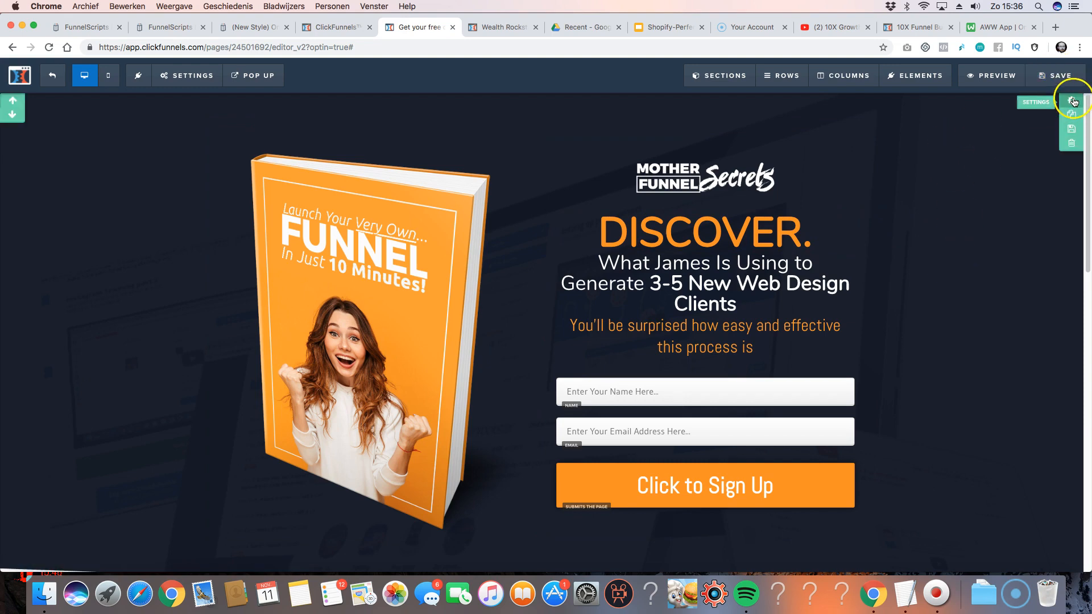
- Preview the top section's background colour at zero opacity, and set it to fully opaque #141826
{"action": "left_click", "coordinate": [1074, 101]}
{"action": "left_click", "coordinate": [1018, 348]}
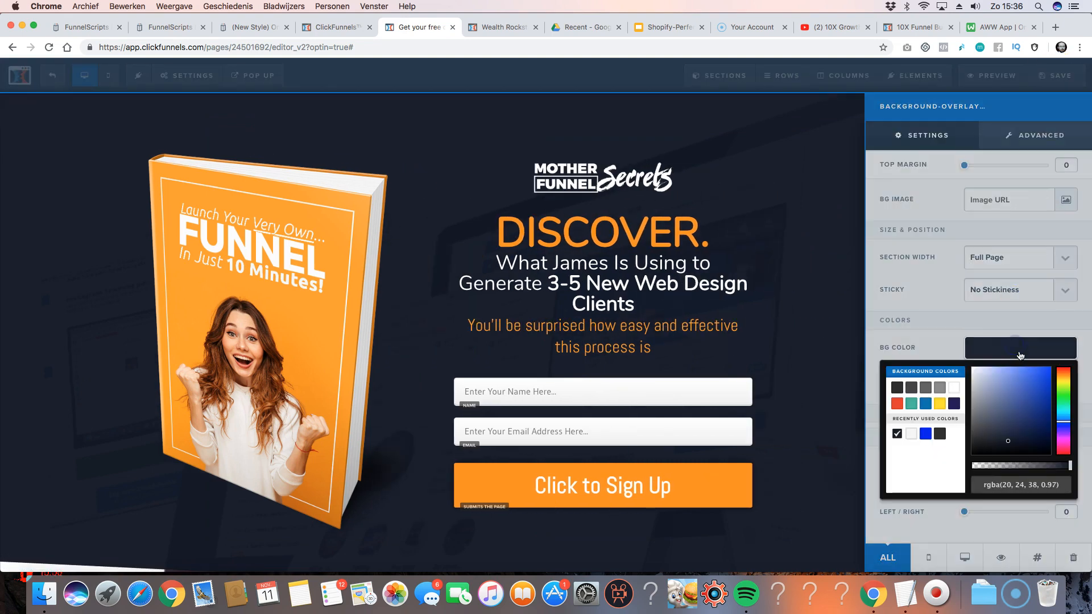
{"action": "left_click", "coordinate": [1005, 467]}
{"action": "left_click_drag", "start_coordinate": [1005, 466], "coordinate": [958, 465]}
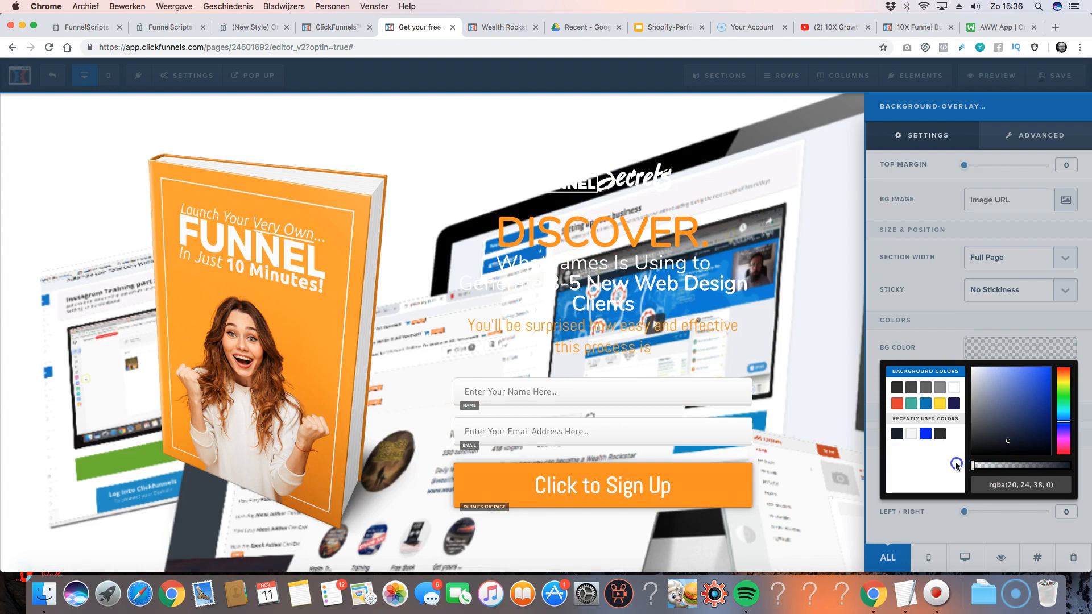
{"action": "left_click_drag", "start_coordinate": [956, 462], "coordinate": [1083, 454]}
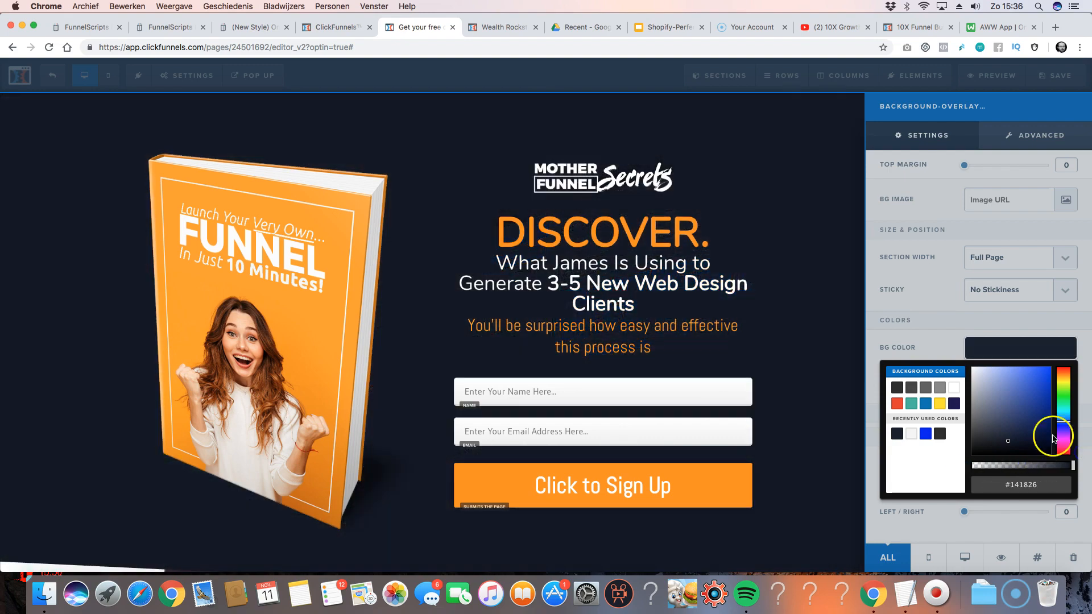
{"action": "left_click", "coordinate": [342, 122]}
- Turn on the page's YouTube background video to view its options, and switch it back off
{"action": "left_click", "coordinate": [188, 75]}
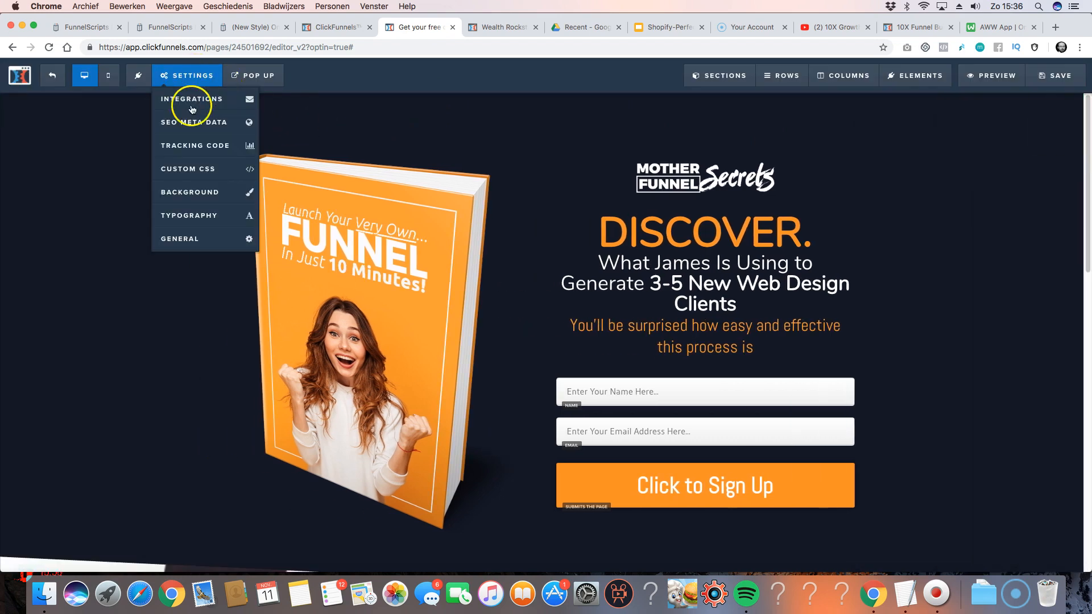
{"action": "left_click", "coordinate": [200, 191]}
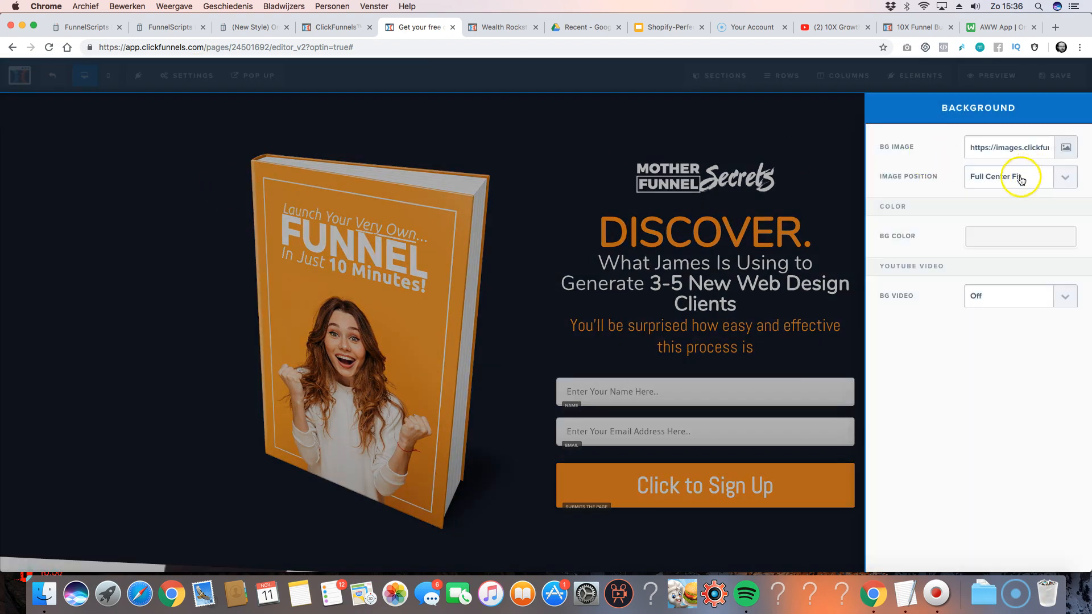
{"action": "left_click", "coordinate": [999, 293]}
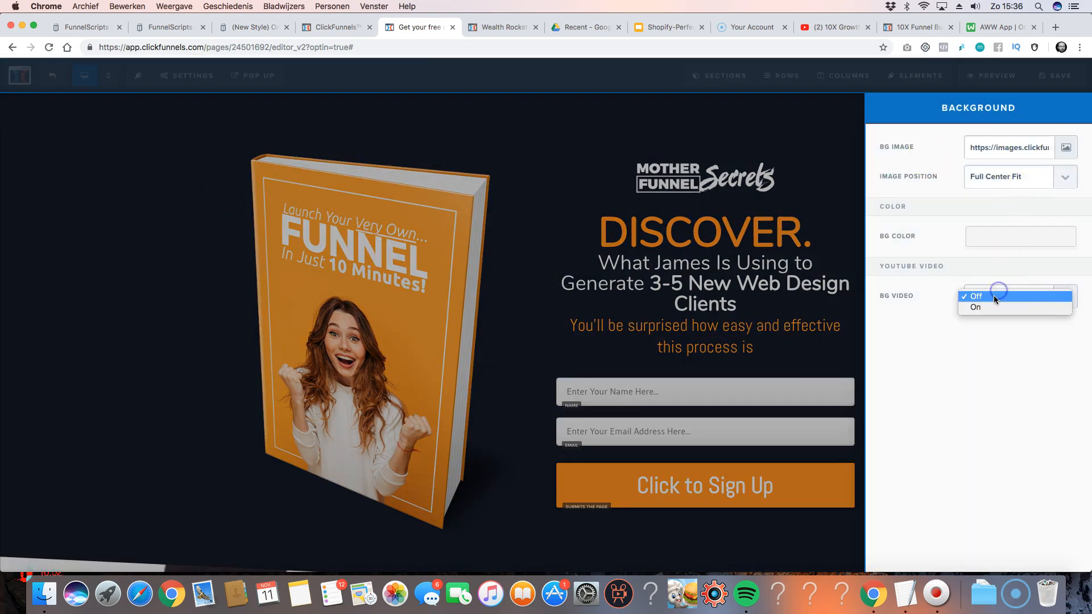
{"action": "left_click", "coordinate": [985, 307]}
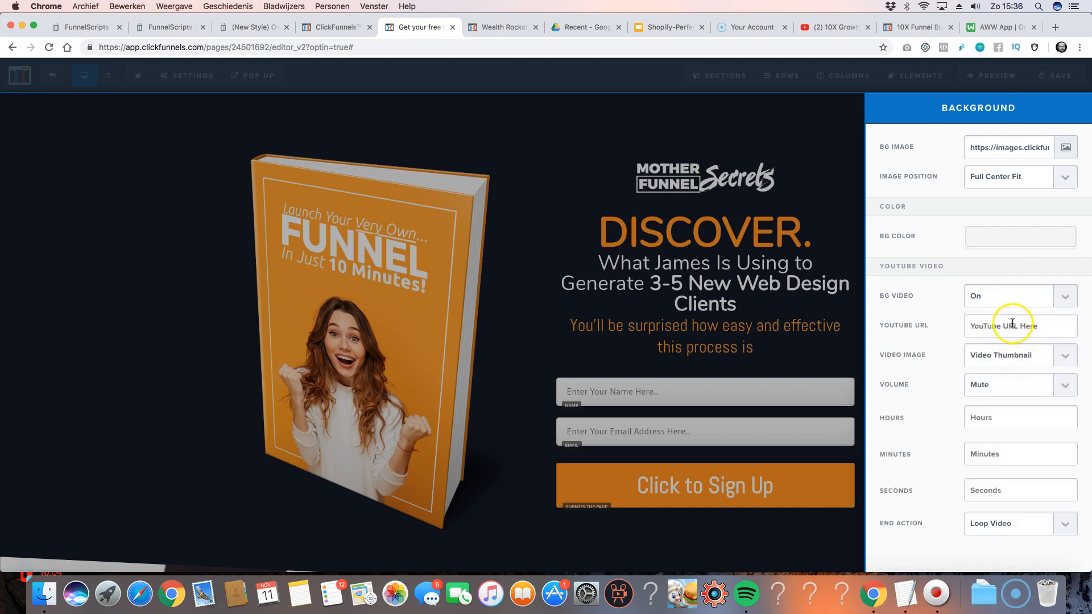
{"action": "left_click", "coordinate": [996, 295]}
{"action": "left_click", "coordinate": [995, 285]}
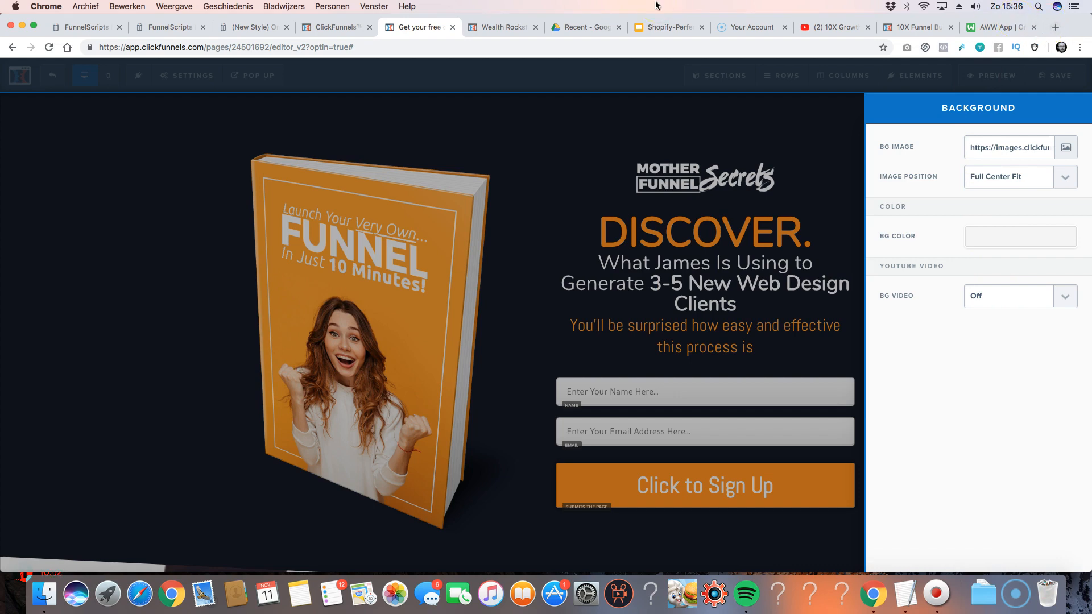
- View wealthrockstarradio.com in a new tab as a background example, glance at the Wealth Rockstar Academy page, and return to the page editor
{"action": "key", "text": "super+t"}
{"action": "type", "text": "wealth"}
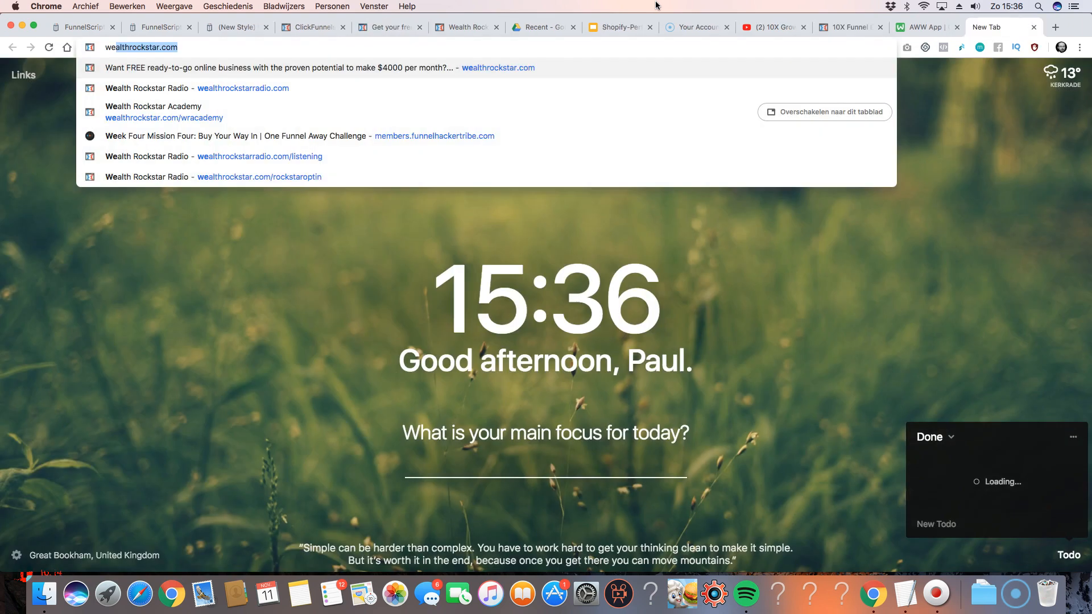
{"action": "type", "text": "rockstarrr"}
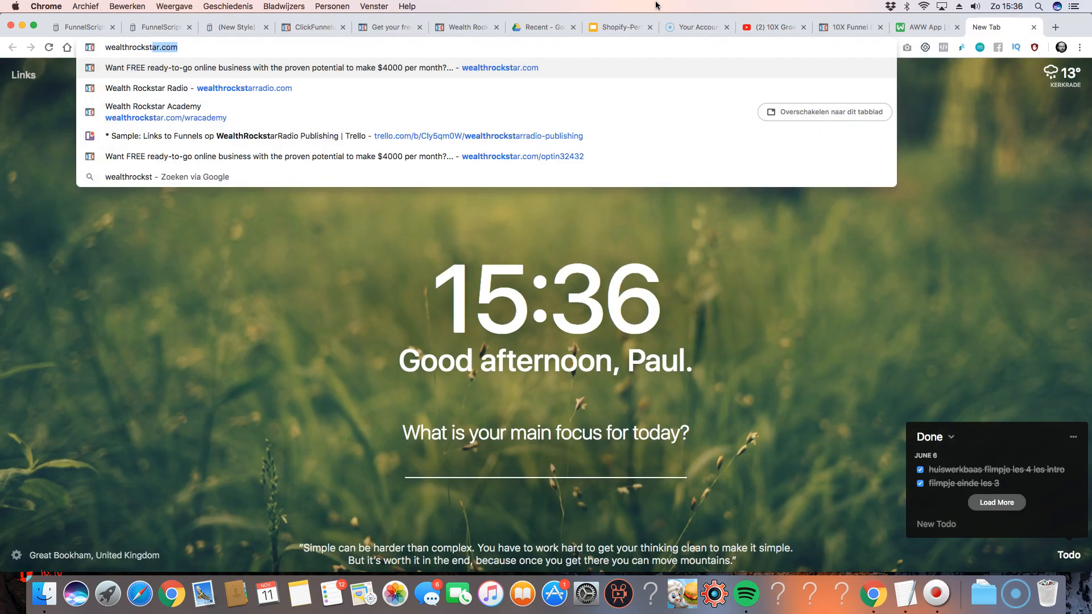
{"action": "key", "text": "BackSpace"}
{"action": "type", "text": "arradio"}
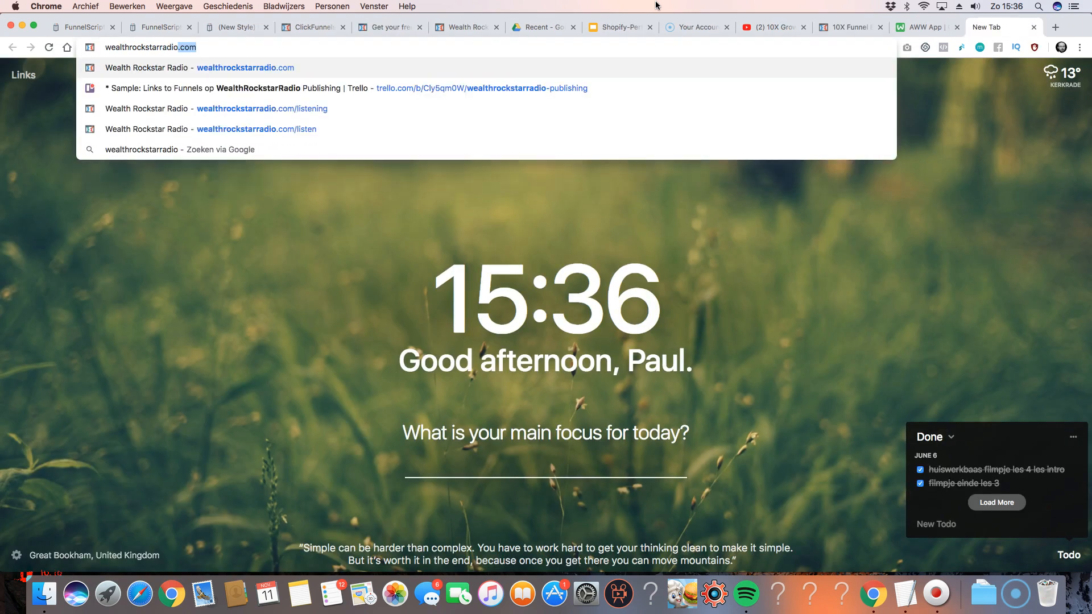
{"action": "key", "text": "Return"}
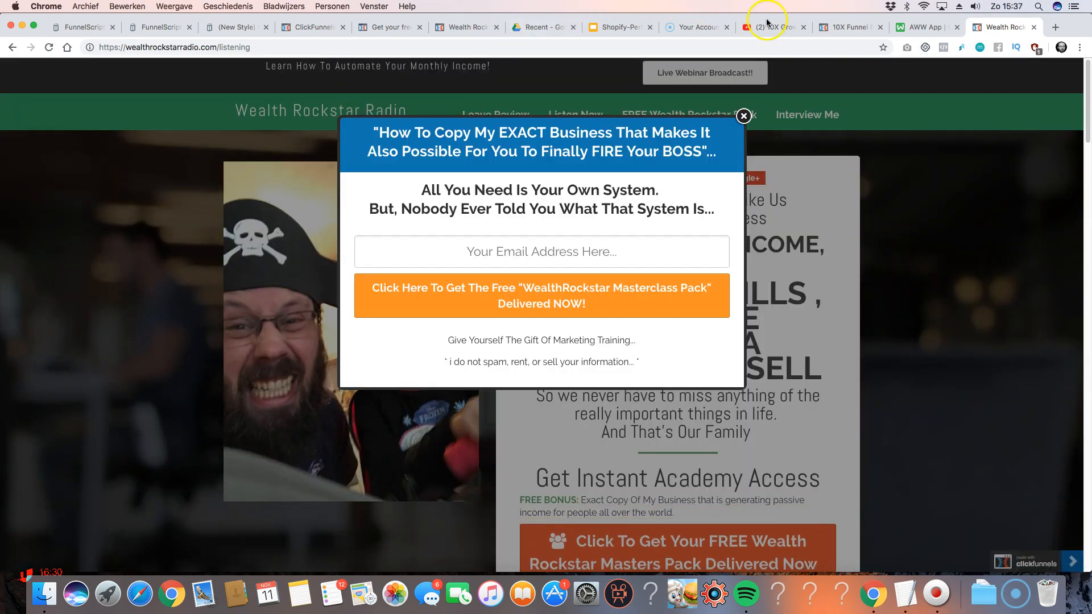
{"action": "left_click", "coordinate": [463, 27]}
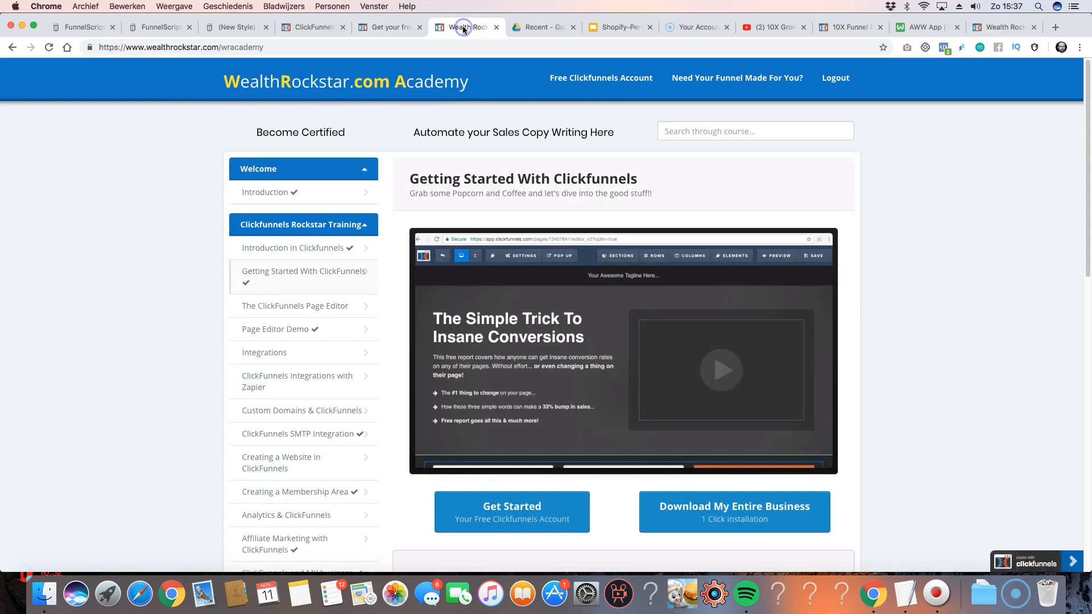
{"action": "left_click", "coordinate": [393, 28]}
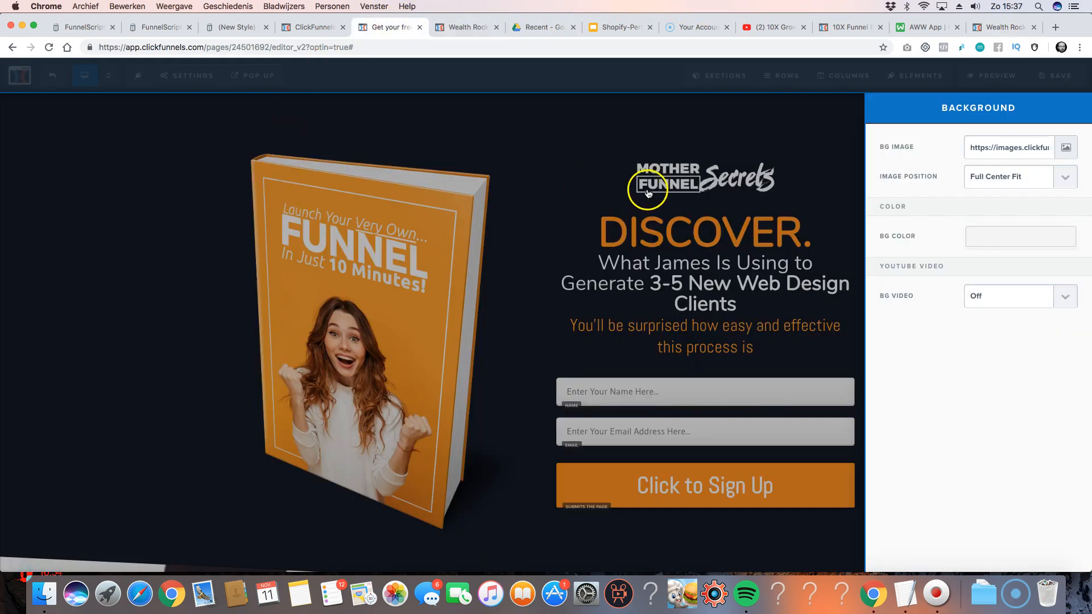
- Set the page's content font to Roboto in the typography settings
{"action": "left_click", "coordinate": [187, 74]}
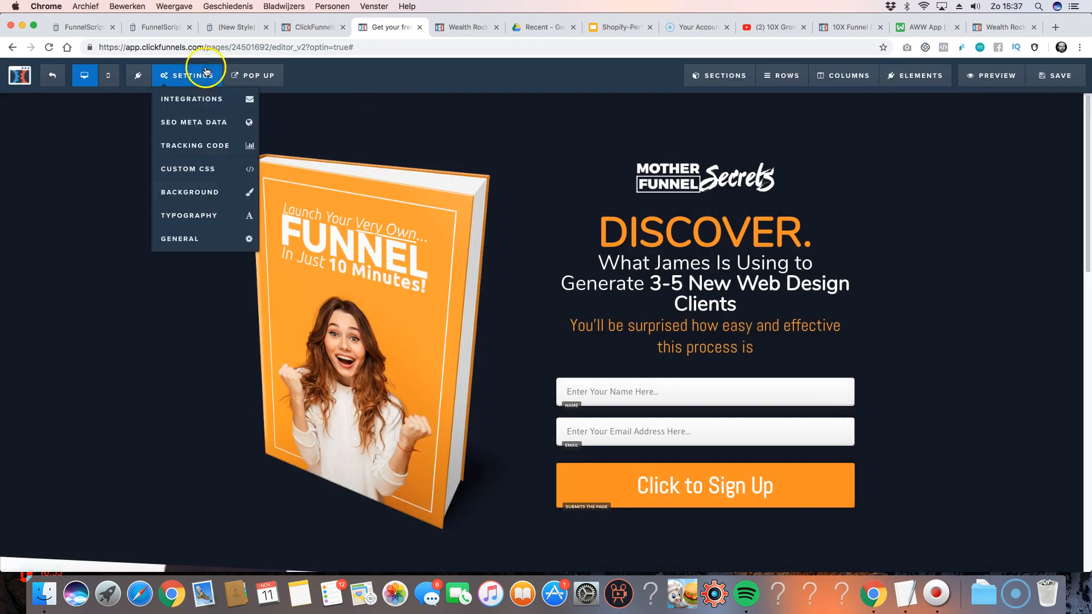
{"action": "left_click", "coordinate": [183, 211]}
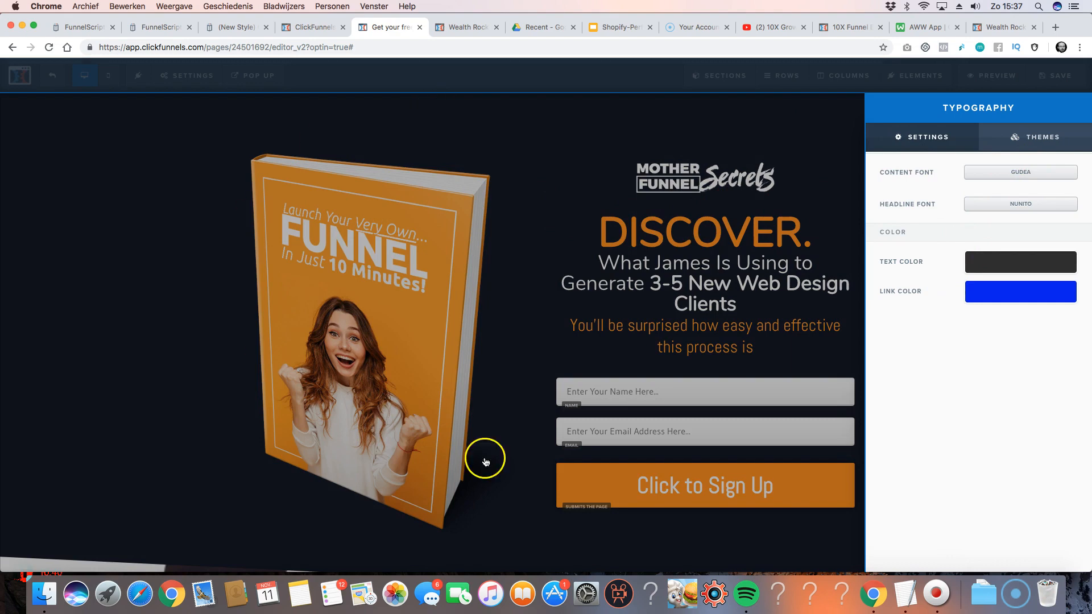
{"action": "left_click", "coordinate": [1045, 174]}
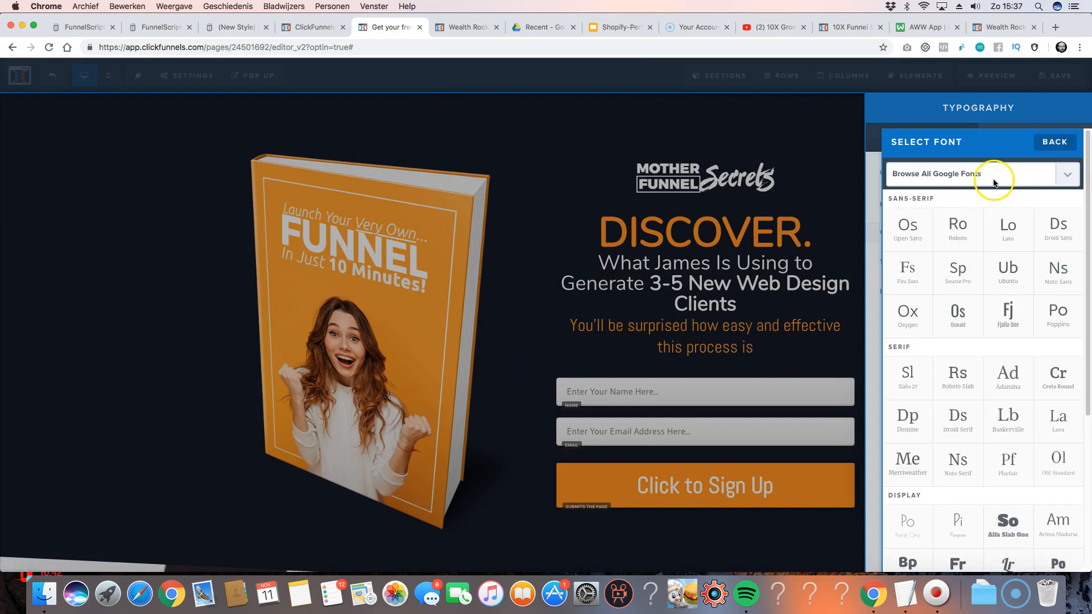
{"action": "left_click", "coordinate": [958, 227]}
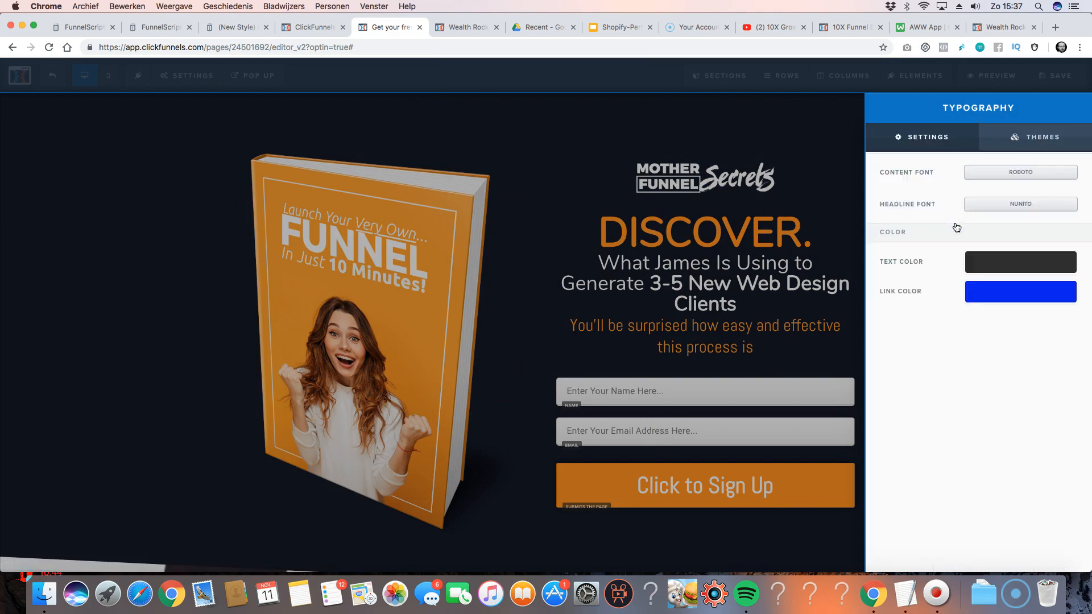
- Try Roboto as the page's headline font, set it to Roboto Slab instead, and return to the page
{"action": "left_click", "coordinate": [1008, 206]}
{"action": "left_click", "coordinate": [958, 228]}
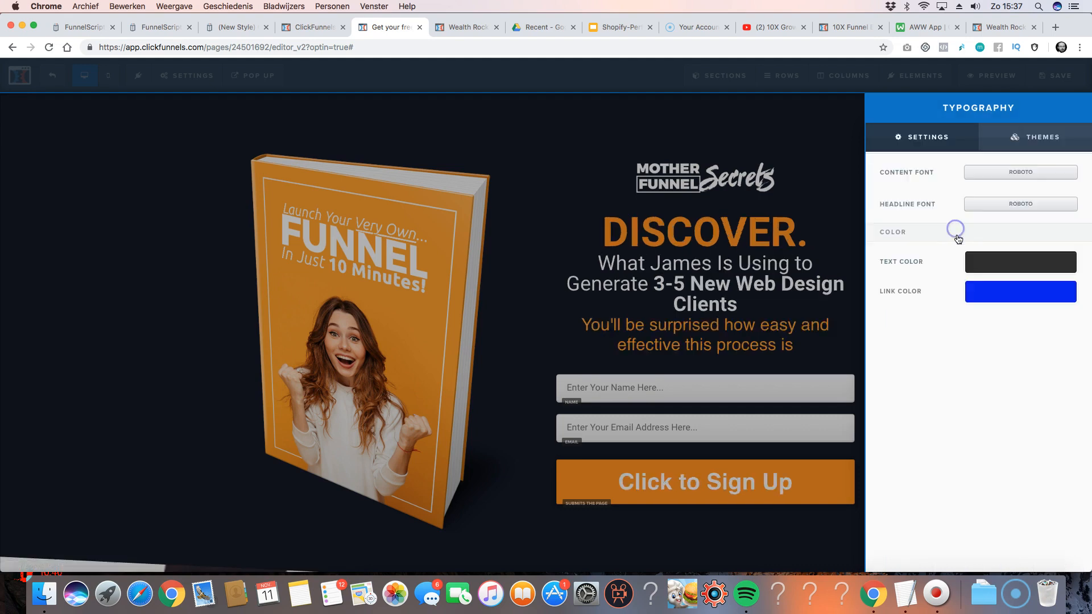
{"action": "left_click", "coordinate": [967, 205]}
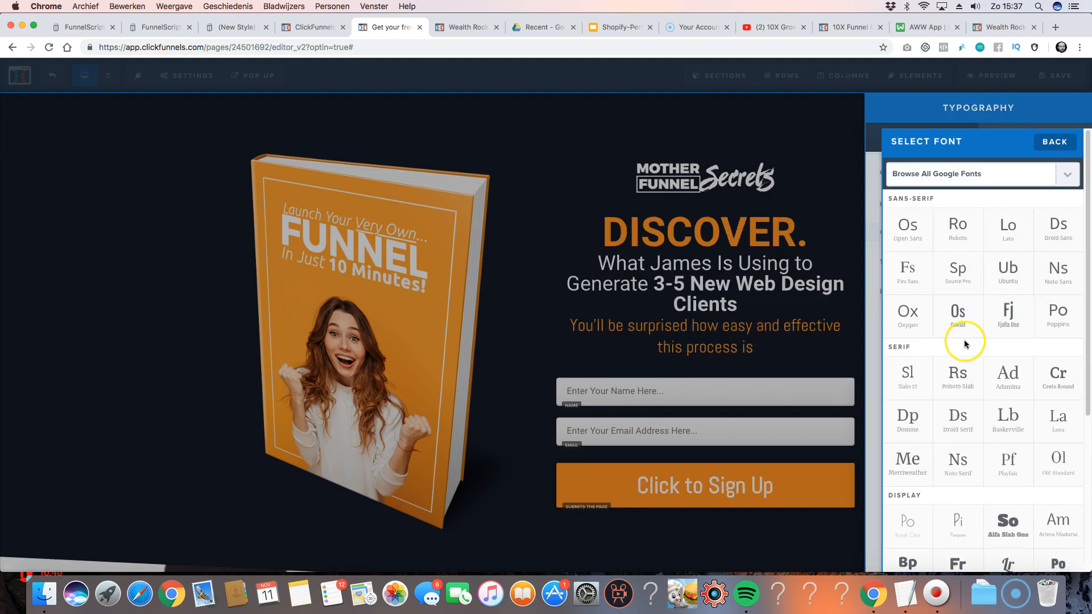
{"action": "left_click", "coordinate": [958, 374]}
{"action": "left_click", "coordinate": [703, 278]}
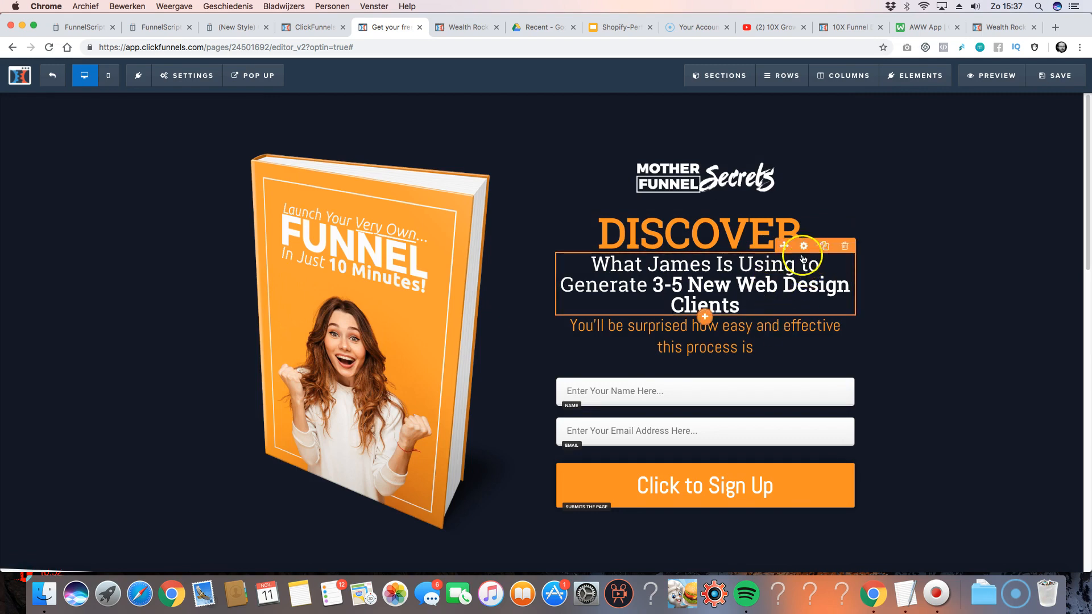
- Reopen the typography settings and look through the ready-made font pairing themes
{"action": "left_click", "coordinate": [187, 73]}
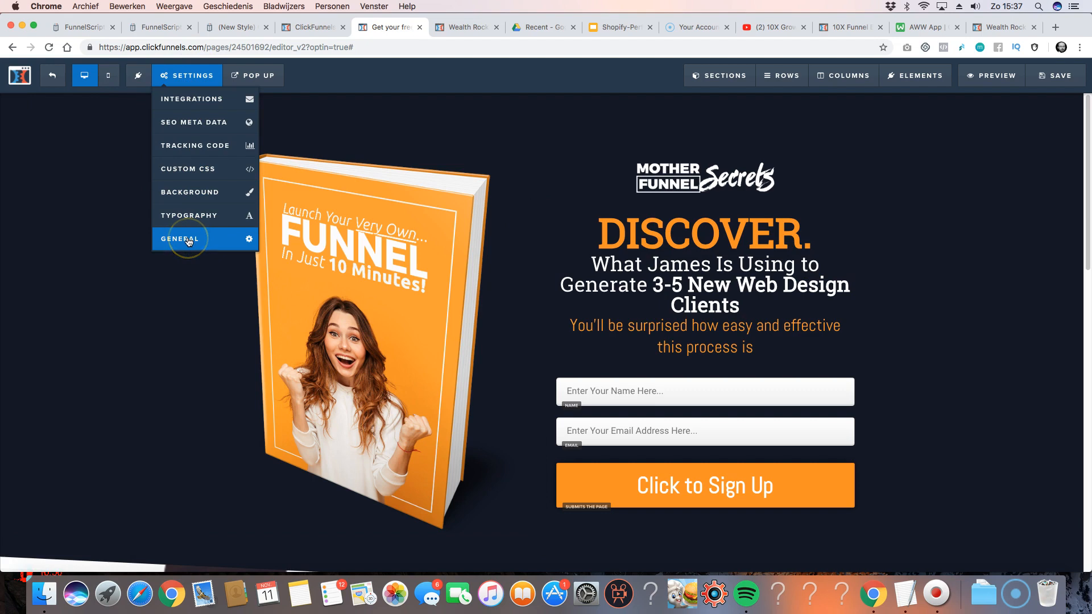
{"action": "left_click", "coordinate": [186, 215]}
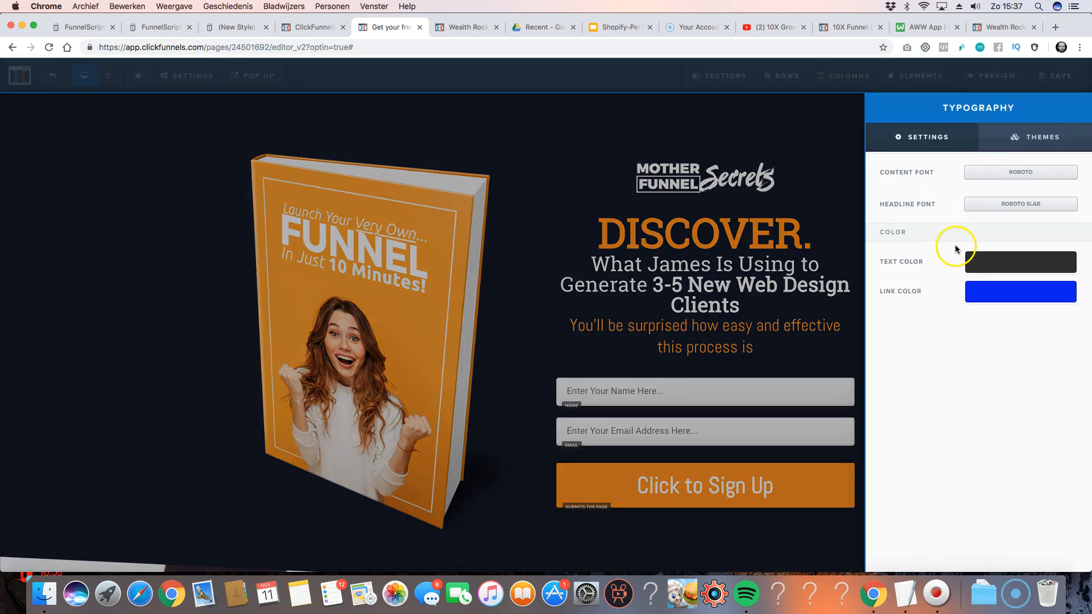
{"action": "left_click", "coordinate": [994, 210]}
{"action": "left_click", "coordinate": [1042, 135]}
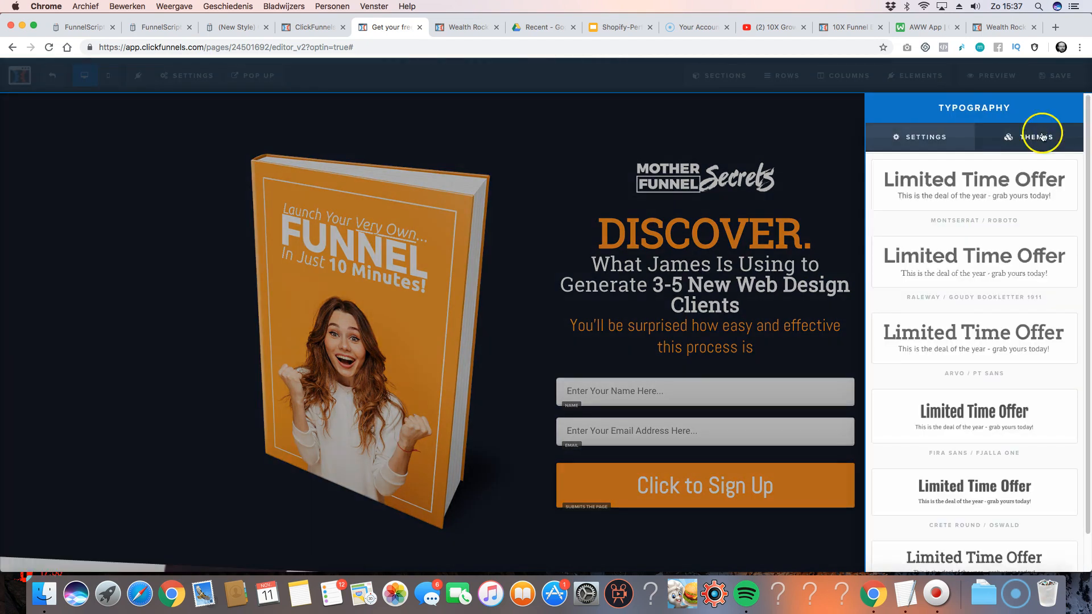
{"action": "left_click", "coordinate": [903, 135]}
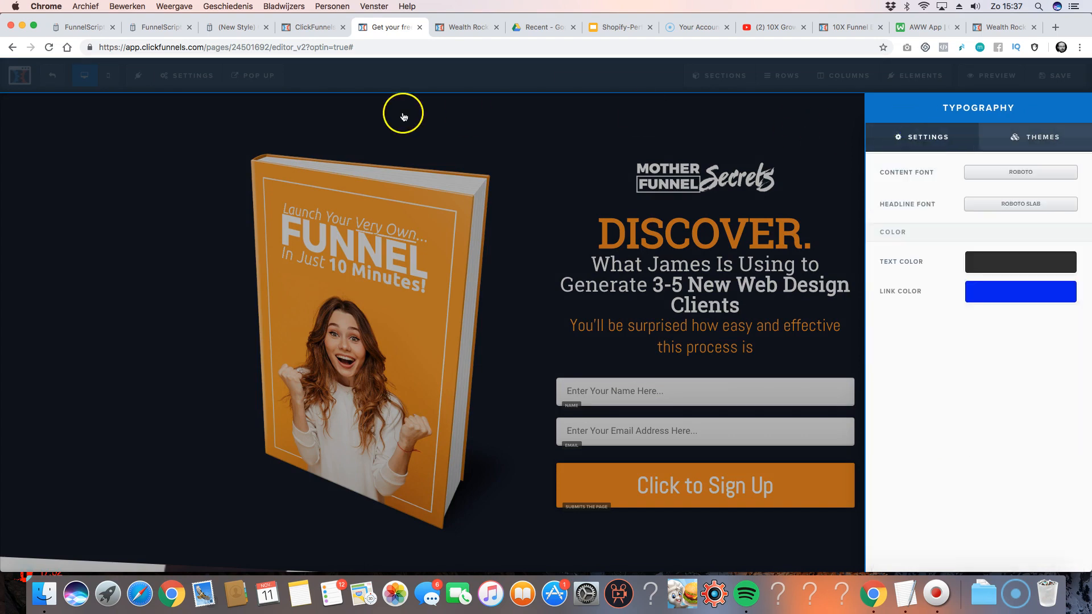
- Examine the page's general settings, including the on-submit destination, and return to the page
{"action": "left_click", "coordinate": [174, 74]}
{"action": "left_click", "coordinate": [194, 241]}
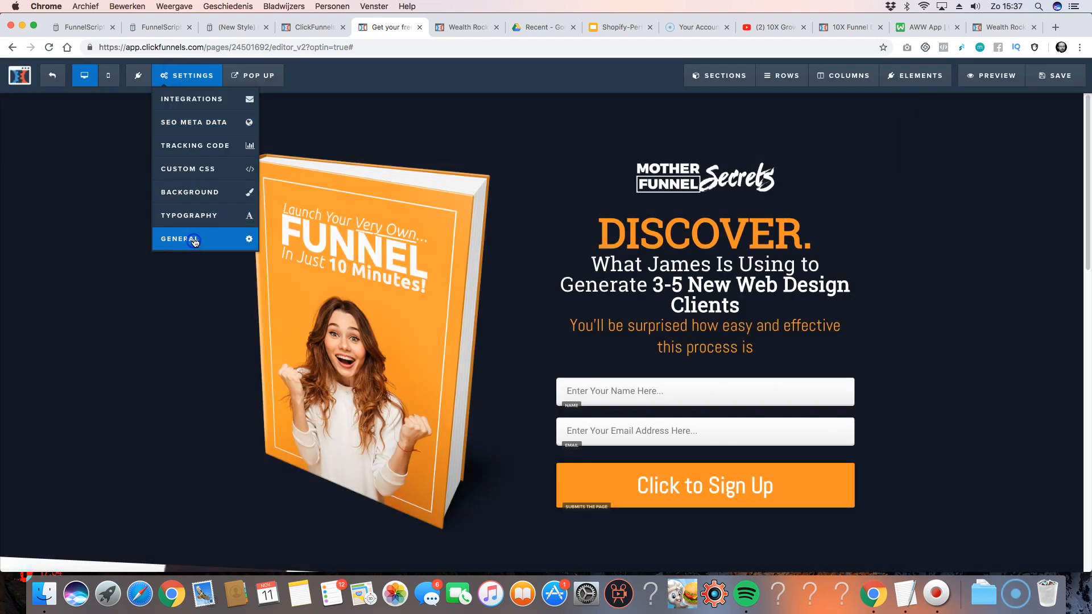
{"action": "left_click", "coordinate": [1029, 144]}
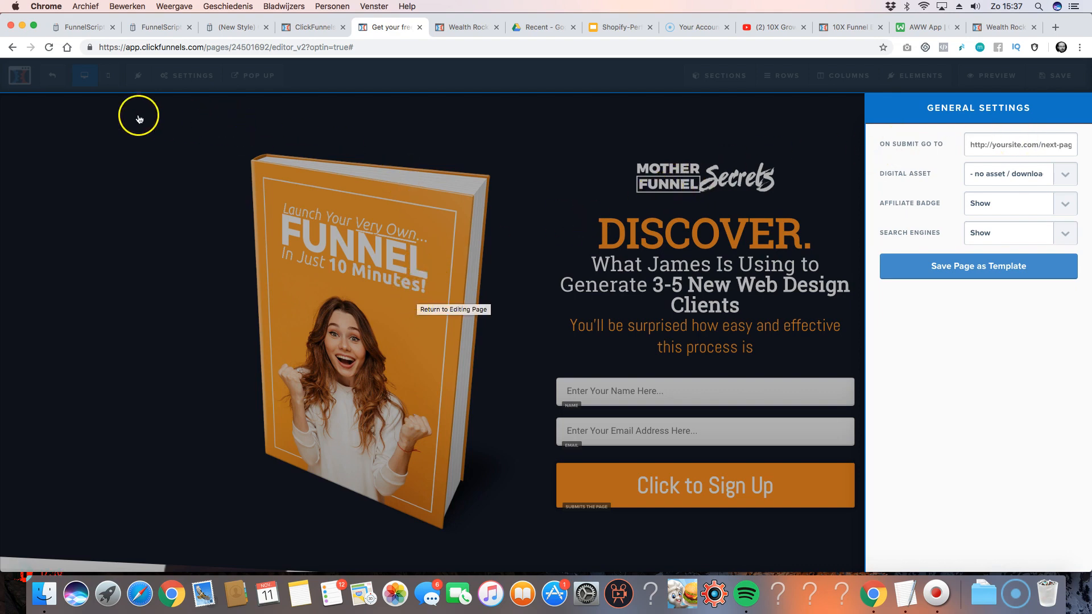
{"action": "left_click", "coordinate": [579, 235]}
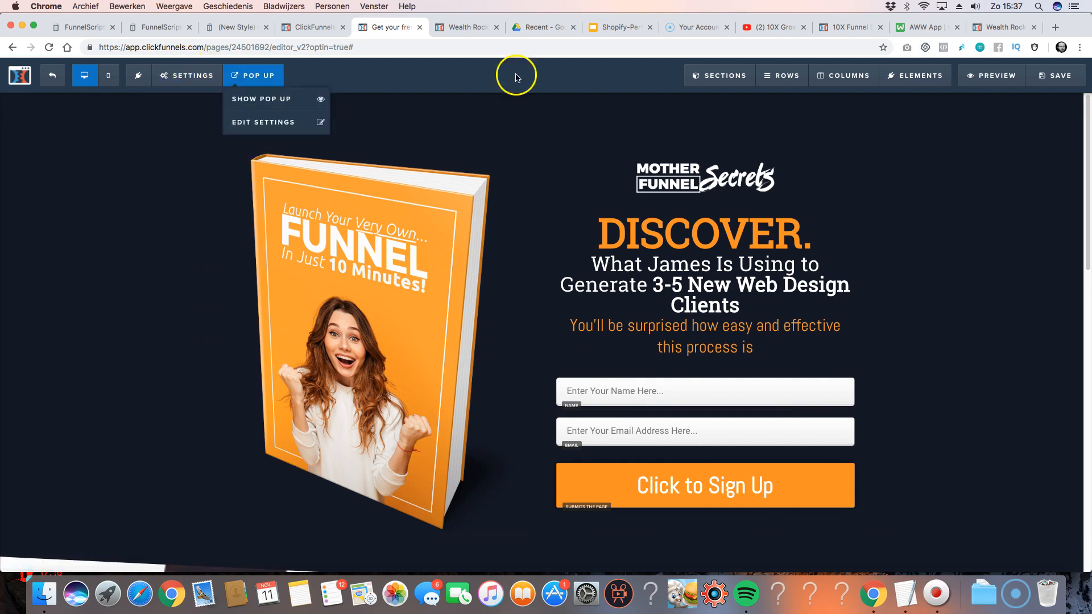
- Switch to the AWW whiteboard and draw a tall page outline in an empty area with a smaller rectangle inside its upper part
{"action": "left_click", "coordinate": [942, 28]}
{"action": "scroll", "coordinate": [670, 180], "scroll_direction": "up", "scroll_amount": 5}
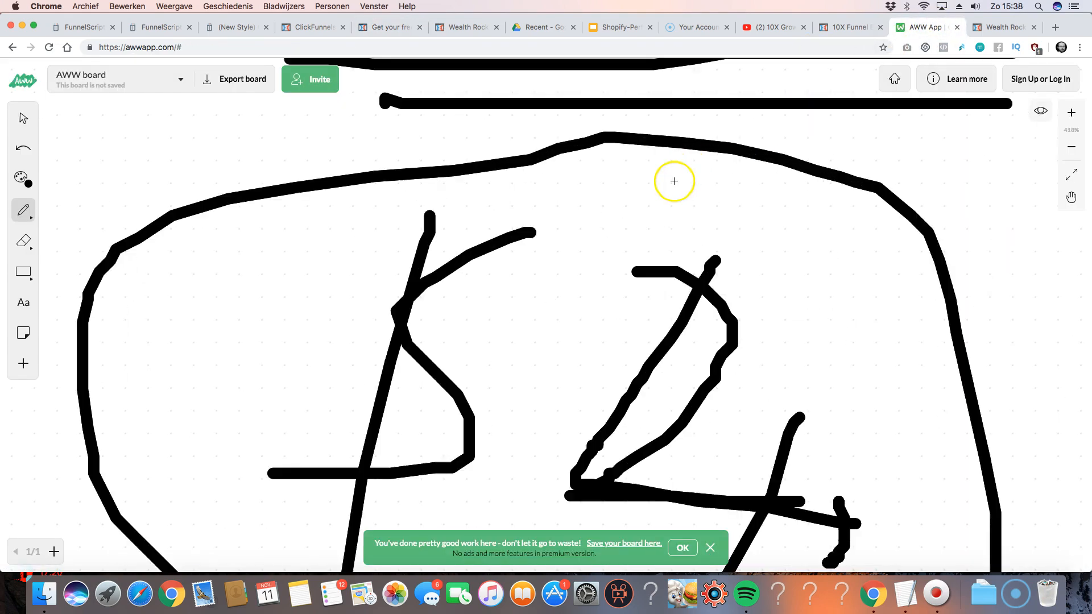
{"action": "scroll", "coordinate": [655, 190], "scroll_direction": "down", "scroll_amount": 10}
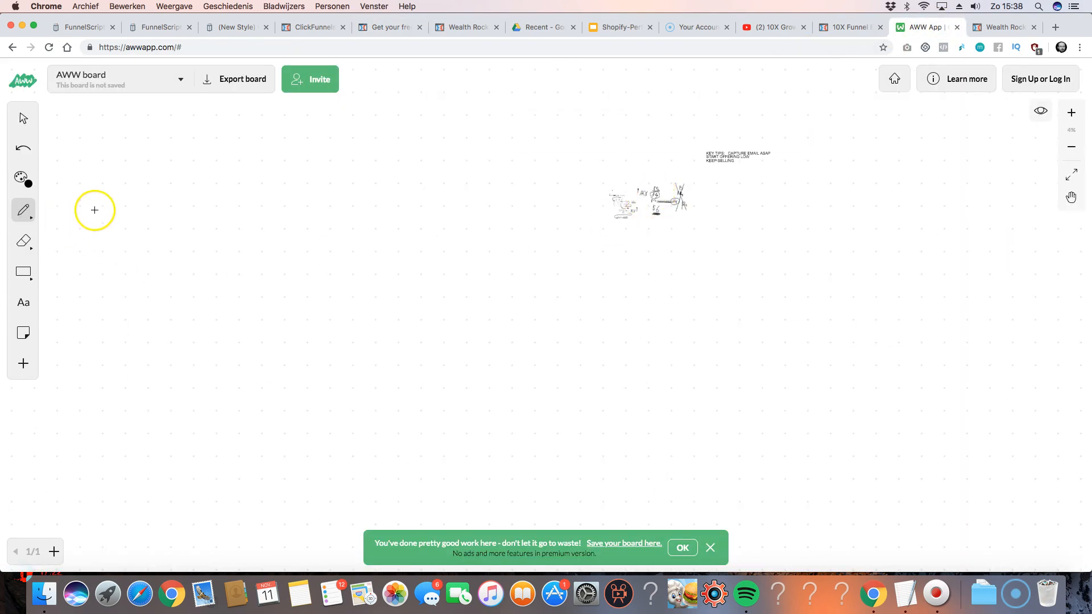
{"action": "left_click_drag", "start_coordinate": [110, 201], "coordinate": [183, 301]}
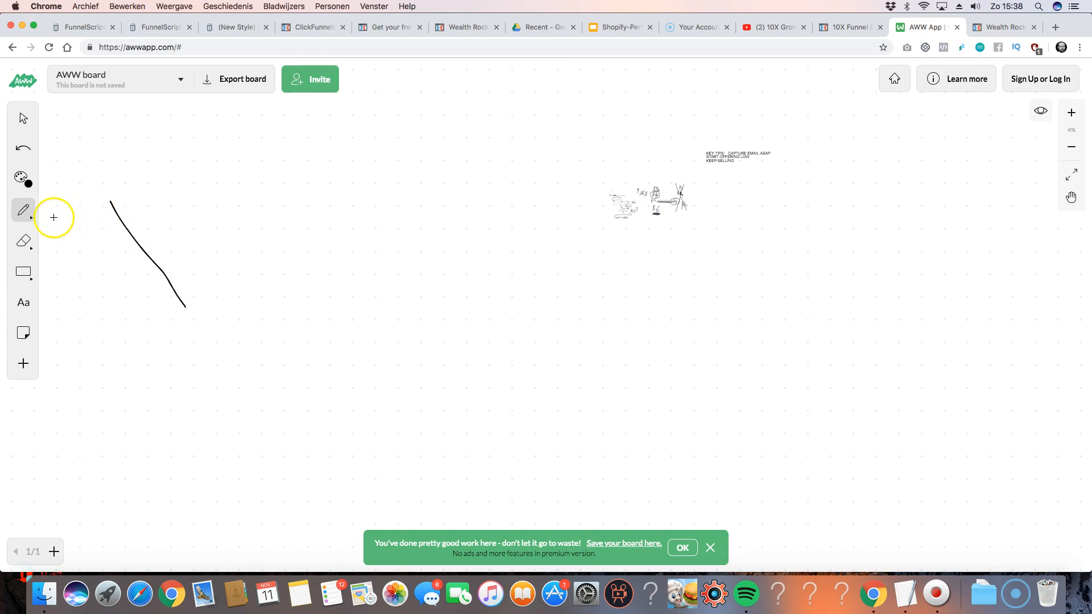
{"action": "left_click", "coordinate": [23, 145]}
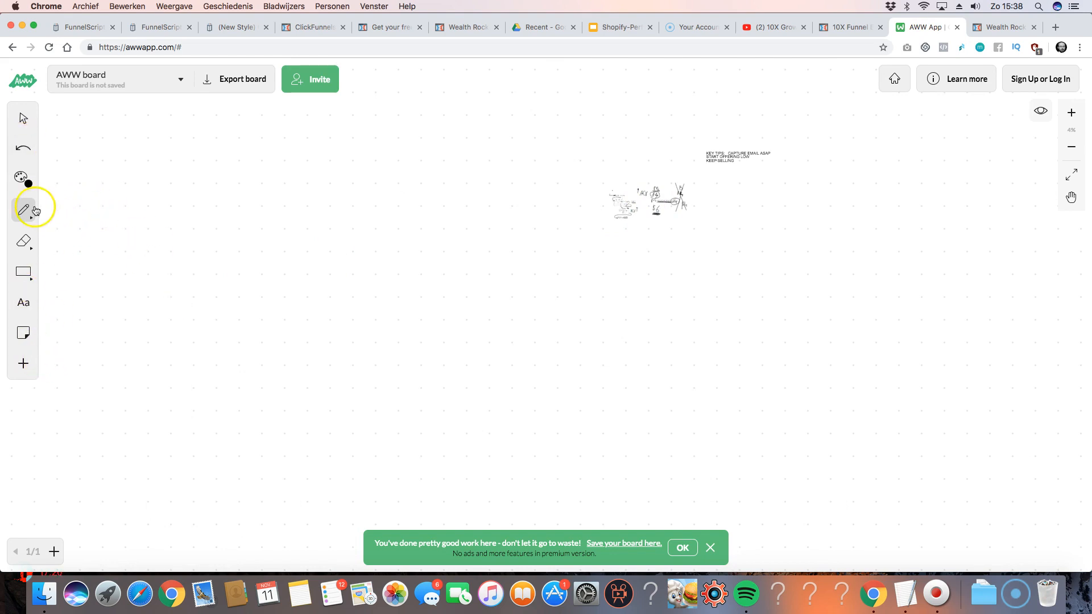
{"action": "left_click", "coordinate": [23, 272]}
{"action": "left_click_drag", "start_coordinate": [135, 181], "coordinate": [204, 252]}
{"action": "left_click_drag", "start_coordinate": [228, 353], "coordinate": [247, 379]}
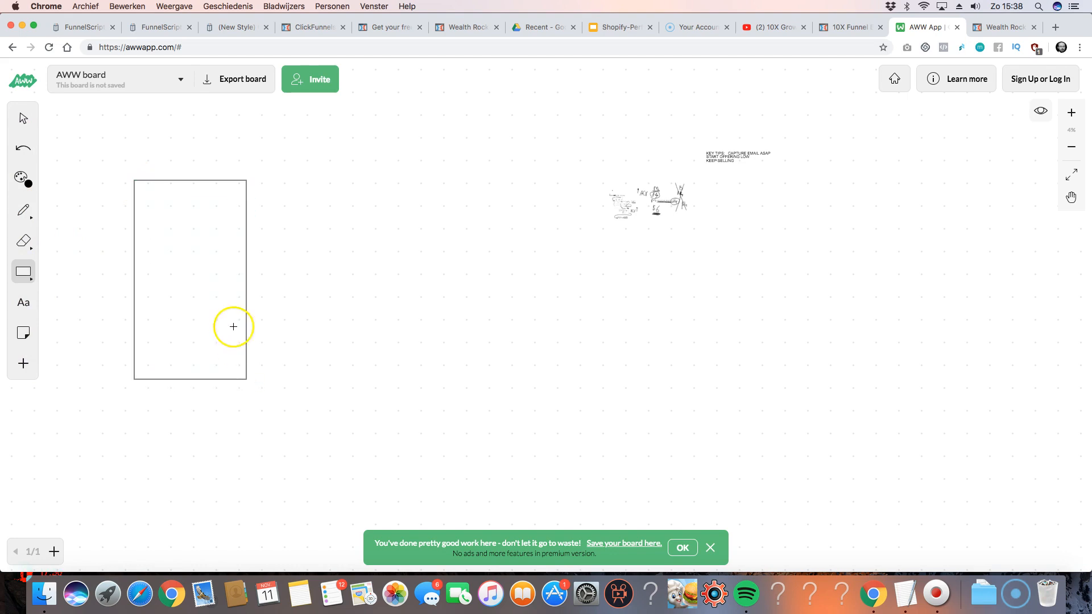
{"action": "left_click_drag", "start_coordinate": [226, 249], "coordinate": [228, 251]}
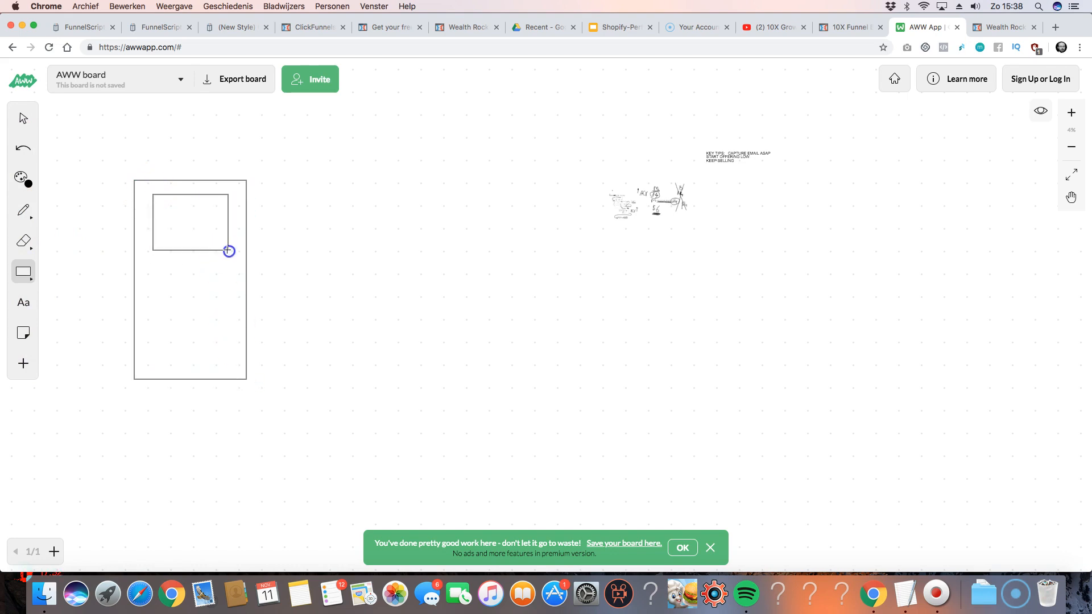
- Handwrite "VF" inside the small rectangle and a dollar sign above the page outline with the pencil
{"action": "left_click", "coordinate": [22, 210]}
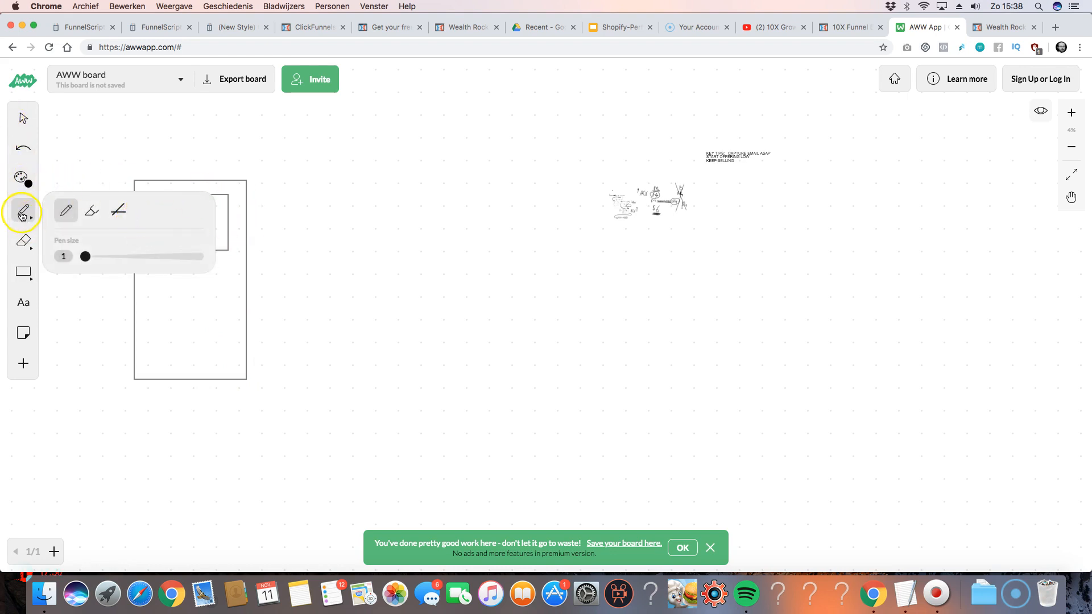
{"action": "left_click", "coordinate": [66, 211]}
{"action": "mouse_move", "coordinate": [161, 206]}
{"action": "left_mouse_down"}
{"action": "mouse_move", "coordinate": [172, 232]}
{"action": "mouse_move", "coordinate": [215, 206]}
{"action": "left_mouse_up"}
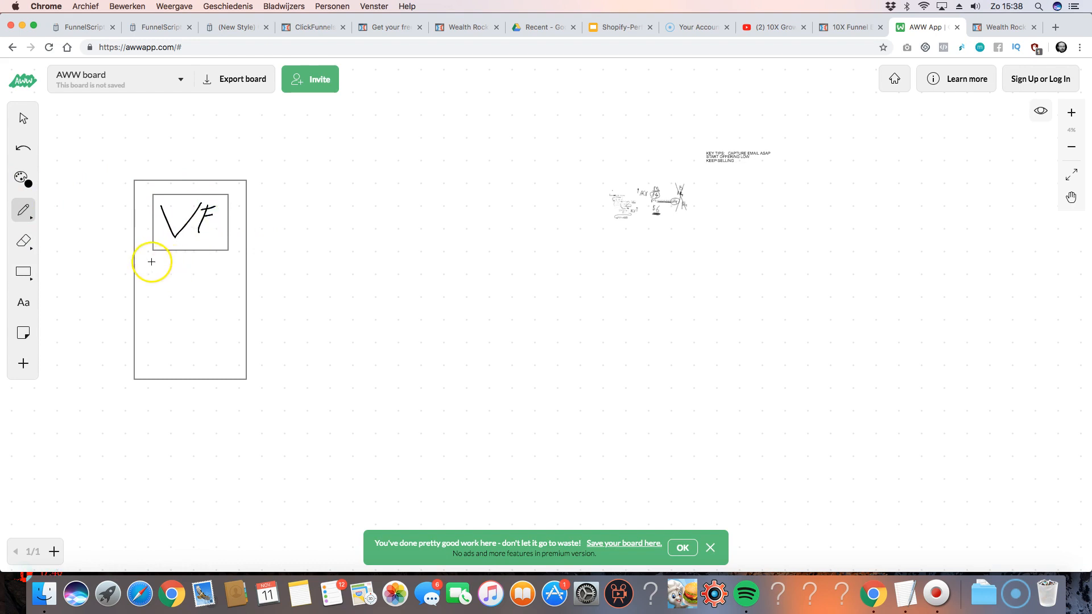
{"action": "mouse_move", "coordinate": [215, 135]}
{"action": "left_mouse_down"}
{"action": "mouse_move", "coordinate": [178, 137]}
{"action": "mouse_move", "coordinate": [177, 166]}
{"action": "left_mouse_up"}
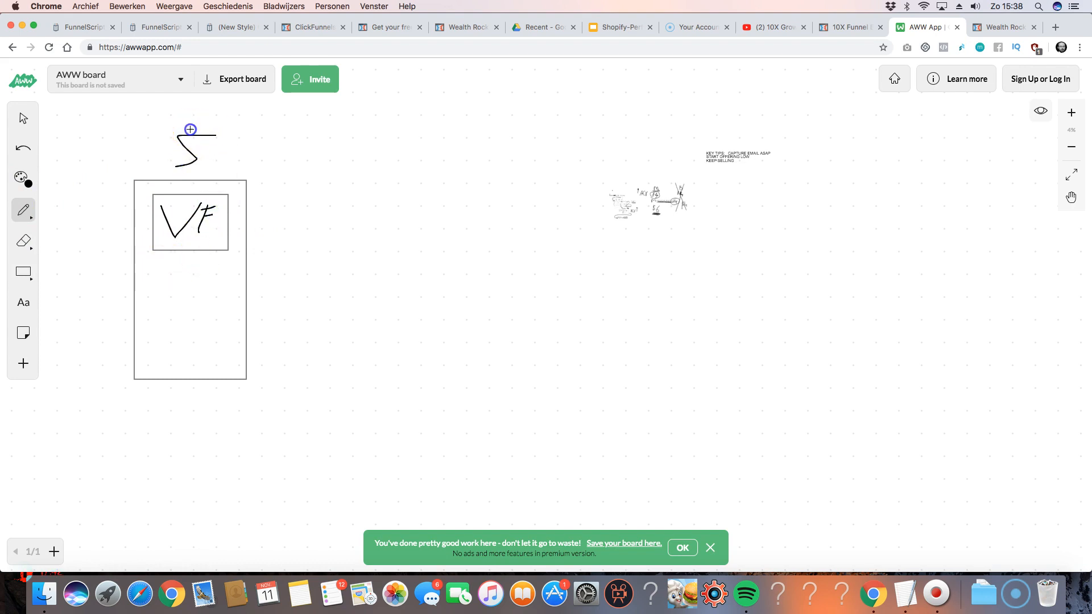
{"action": "left_click_drag", "start_coordinate": [198, 128], "coordinate": [191, 164]}
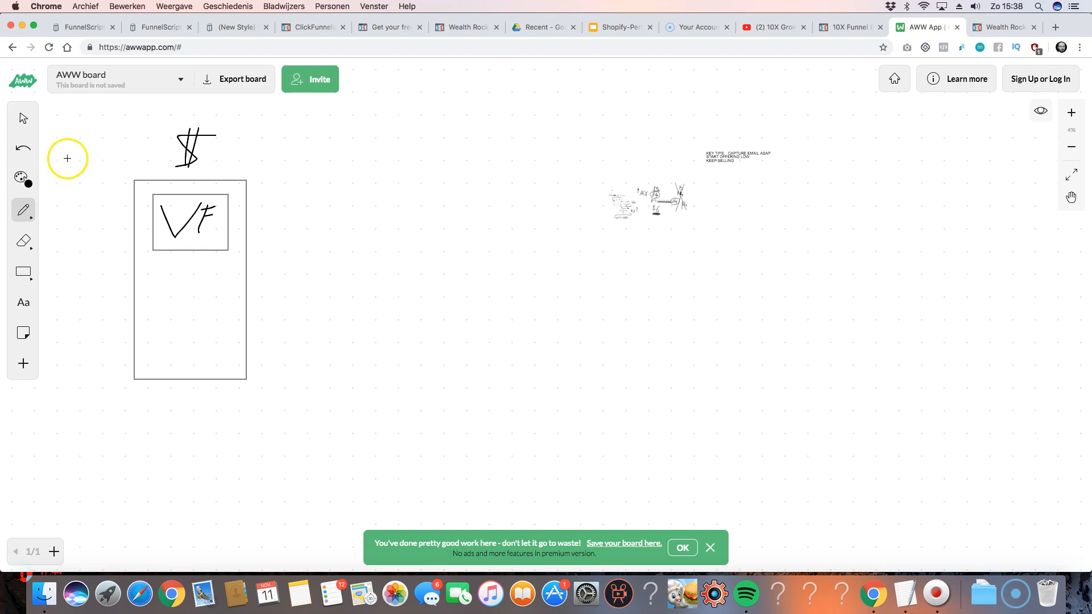
- Draw a smaller page outline with a box inside beside the VF page and start a pencil arrow linking the two
{"action": "left_click", "coordinate": [24, 272]}
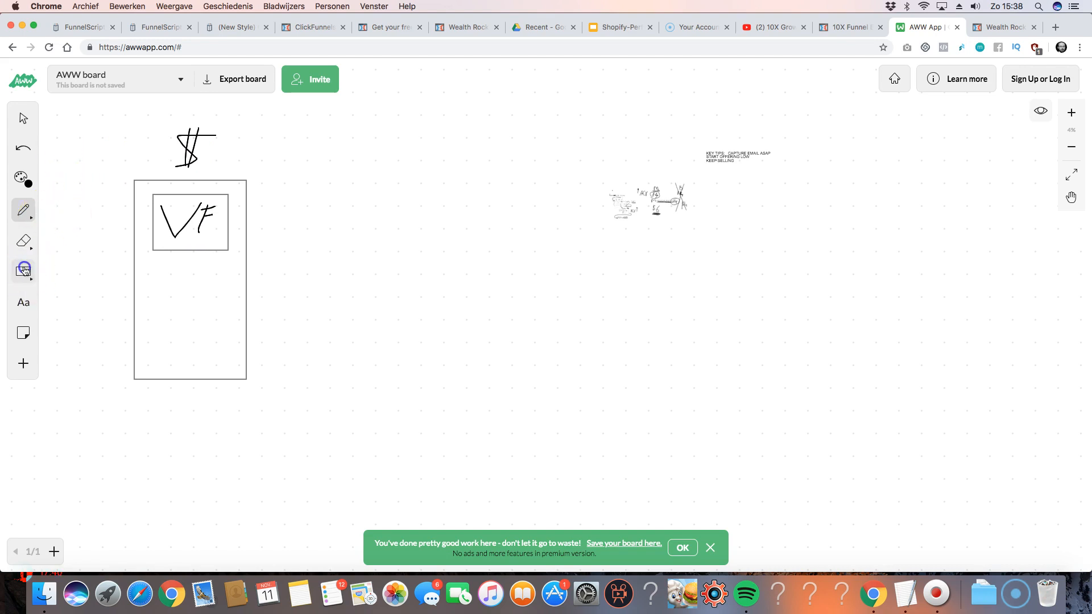
{"action": "left_click_drag", "start_coordinate": [105, 252], "coordinate": [111, 268]}
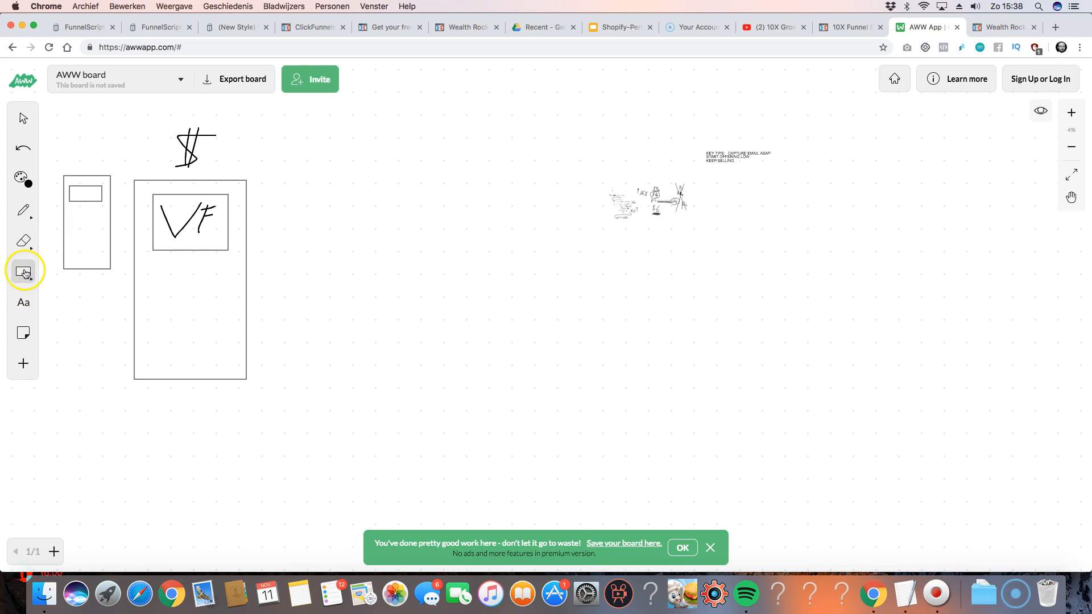
{"action": "left_click", "coordinate": [25, 219]}
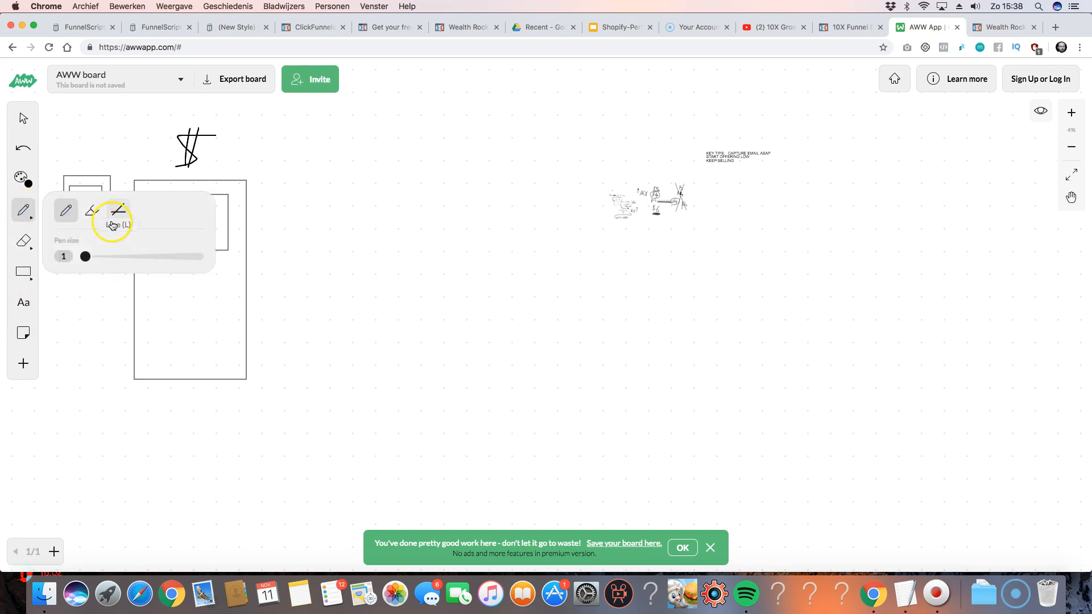
{"action": "left_click", "coordinate": [118, 170]}
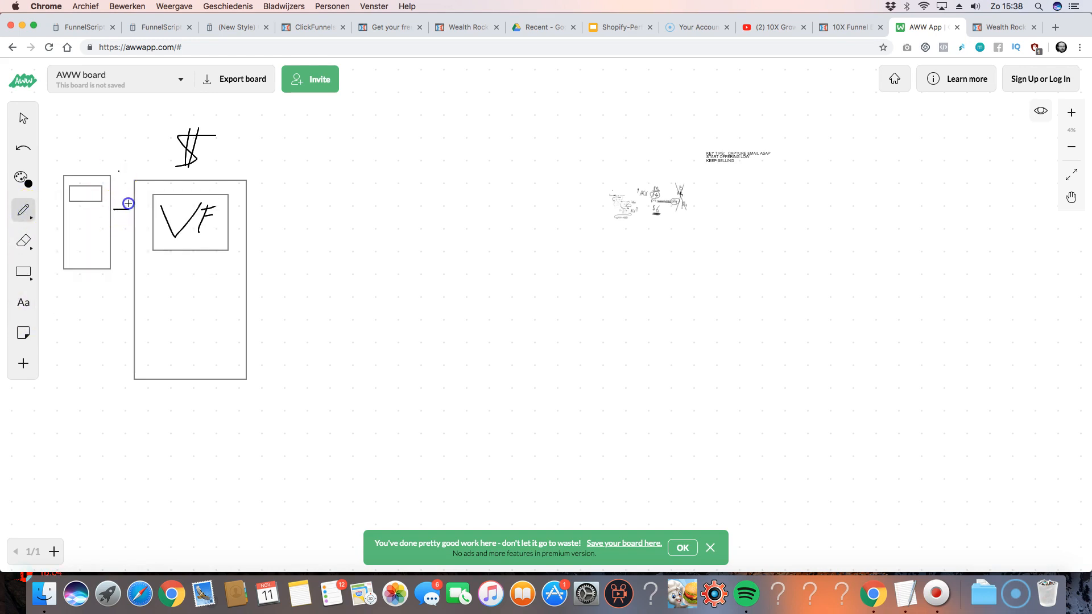
- Add two small field boxes inside the smaller page and draw a vertical stroke beneath it
{"action": "left_click", "coordinate": [24, 271]}
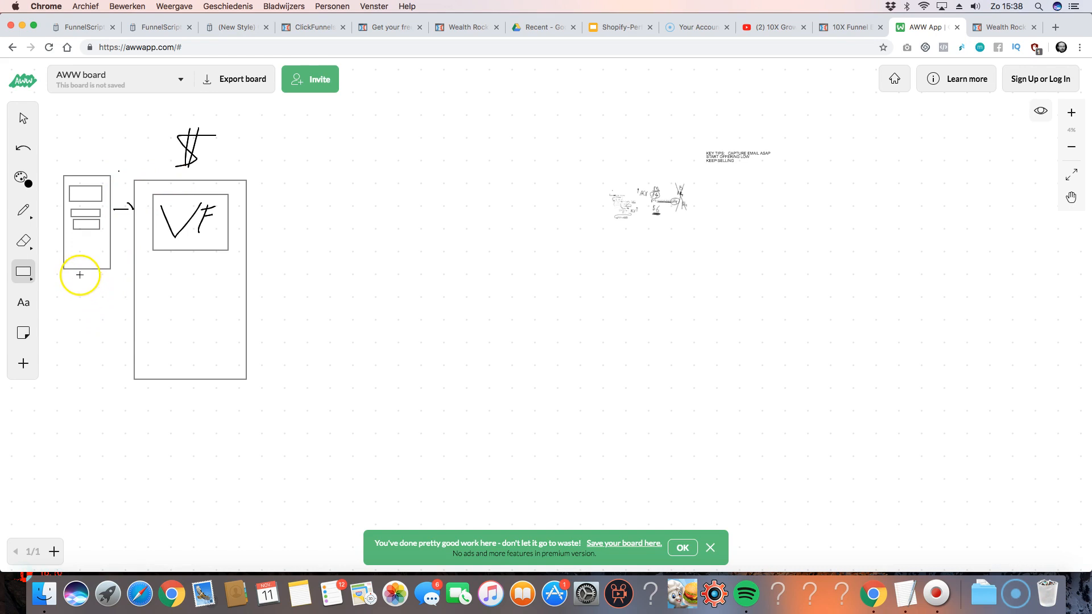
{"action": "left_click", "coordinate": [23, 211]}
{"action": "left_click", "coordinate": [76, 320]}
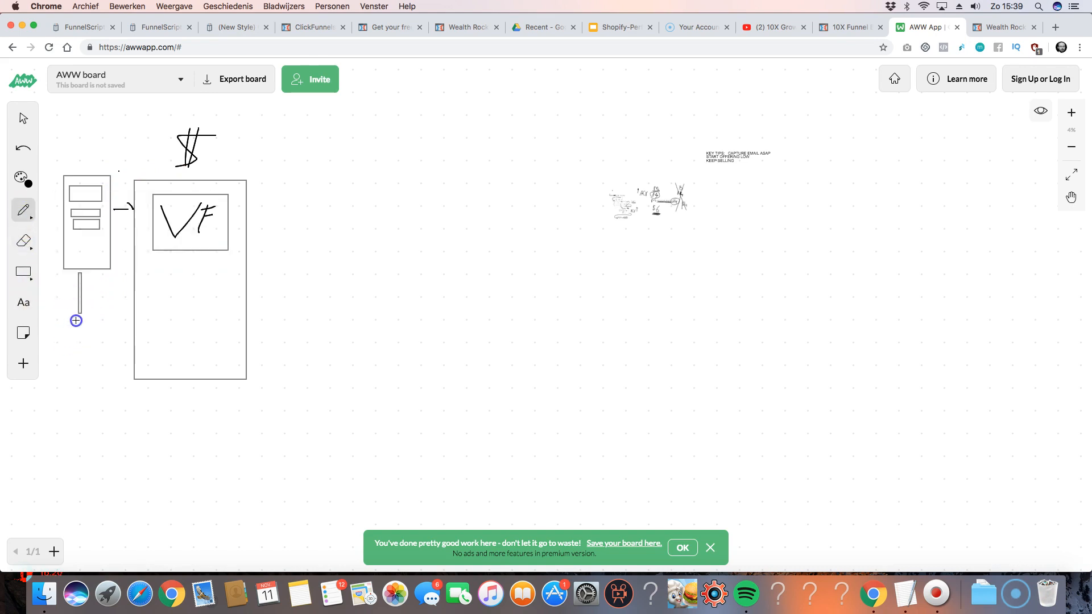
- Switch back to the Optin page editor in ClickFunnels and open the page's general settings
{"action": "left_click", "coordinate": [465, 27]}
{"action": "left_click", "coordinate": [387, 27]}
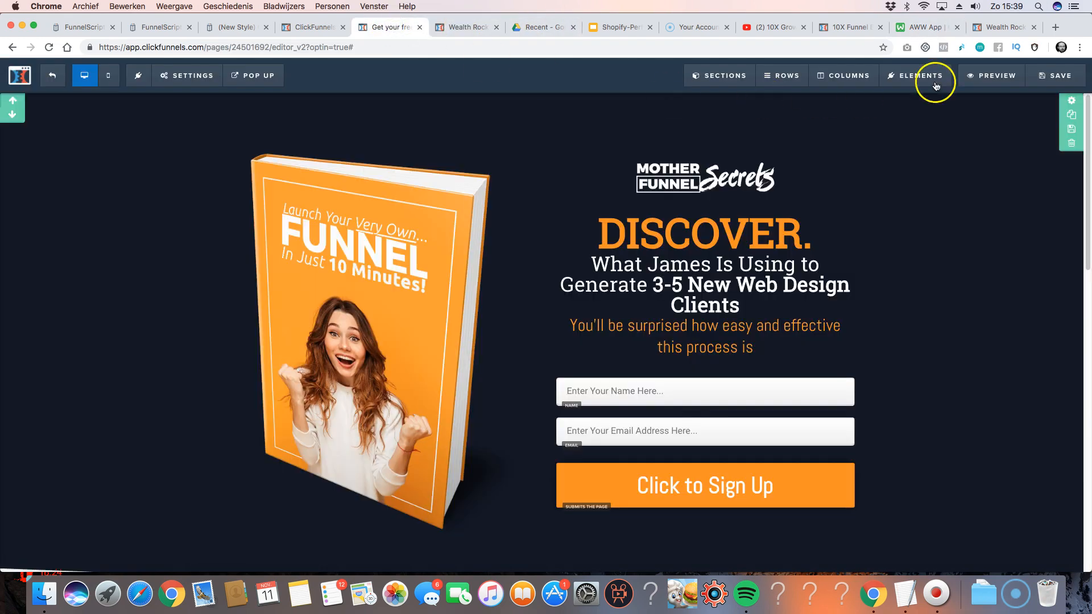
{"action": "mouse_move", "coordinate": [200, 84]}
{"action": "left_click", "coordinate": [206, 239]}
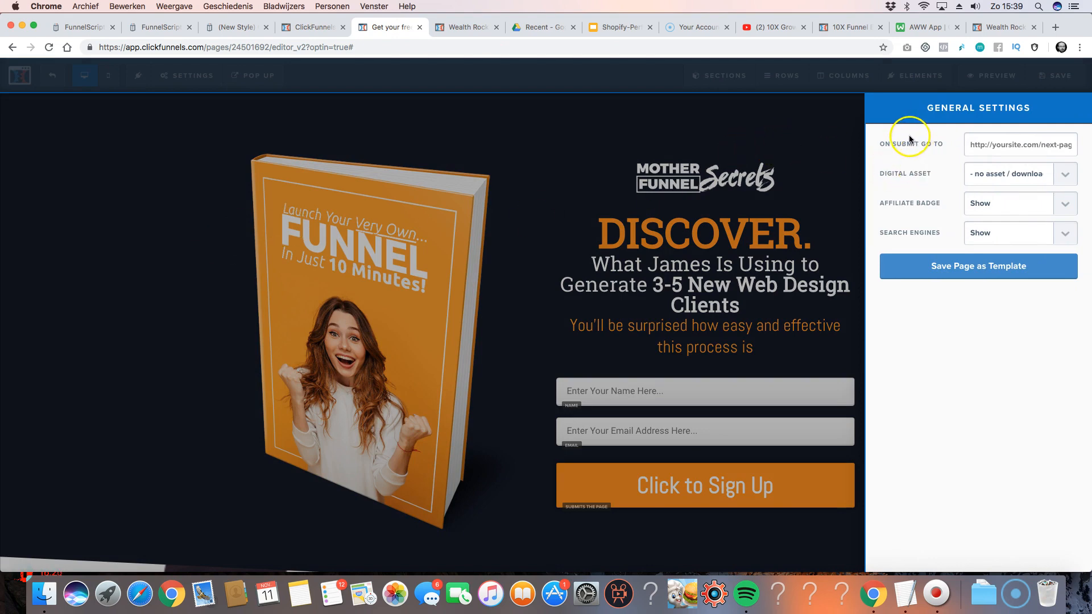
- Try an affiliate hop link as the on-submit destination and clear the field again
{"action": "left_click", "coordinate": [979, 146]}
{"action": "double_click", "coordinate": [1009, 147]}
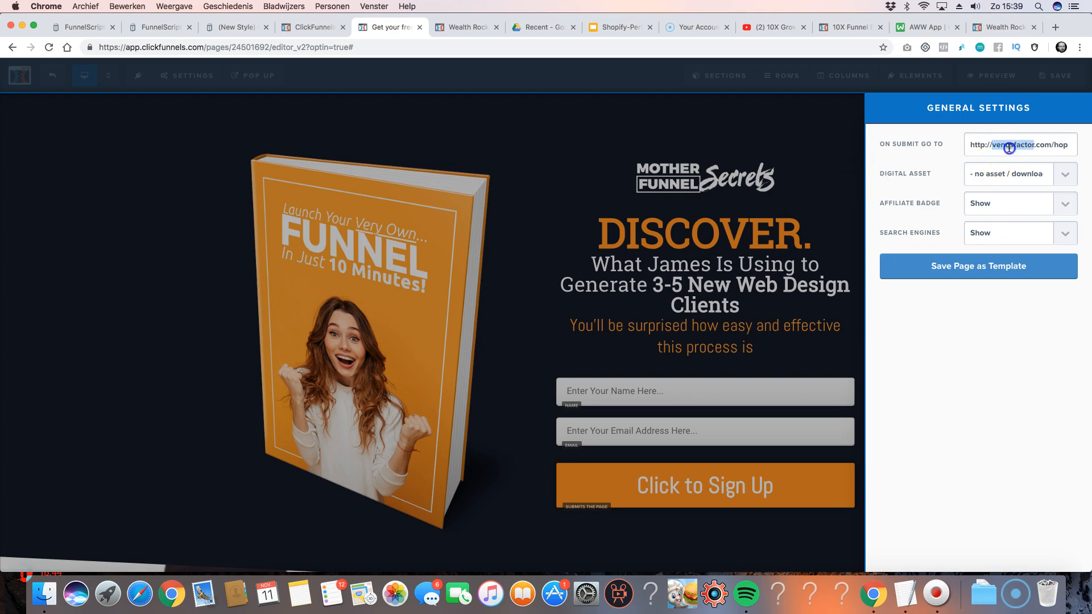
{"action": "key", "text": "BackSpace"}
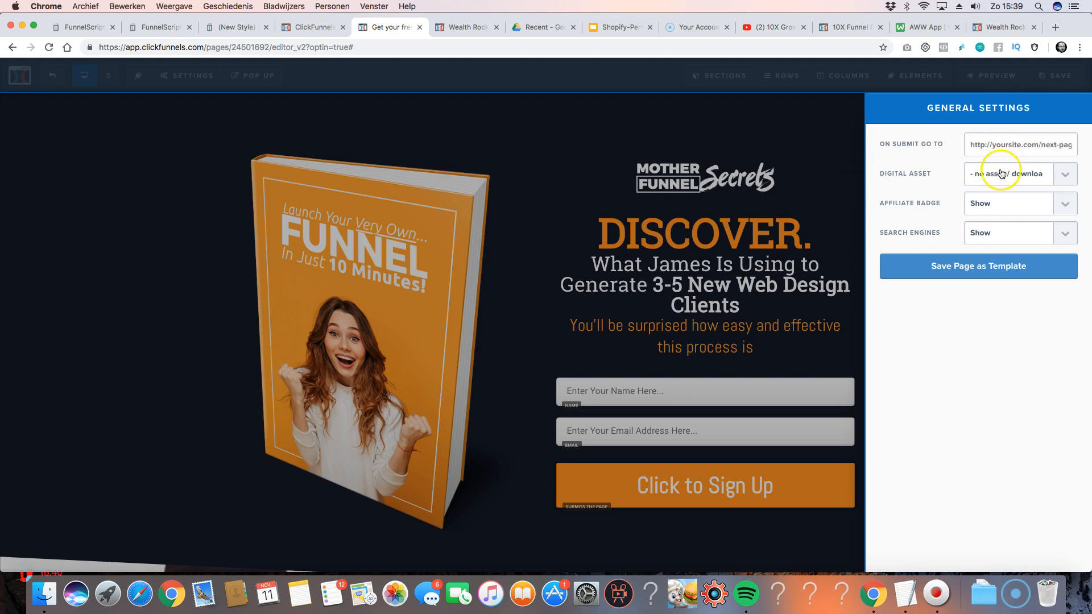
- Set the page's digital asset to "Facebook ad designs 101 guide", then save and preview the page
{"action": "left_click", "coordinate": [1001, 174]}
{"action": "left_click", "coordinate": [1009, 174]}
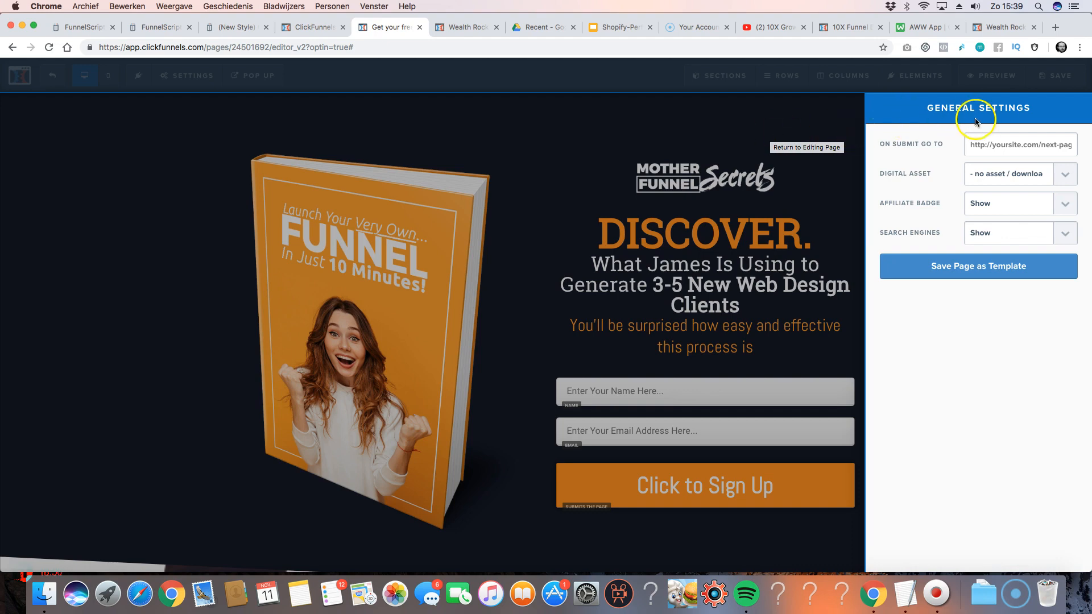
{"action": "left_click", "coordinate": [998, 179]}
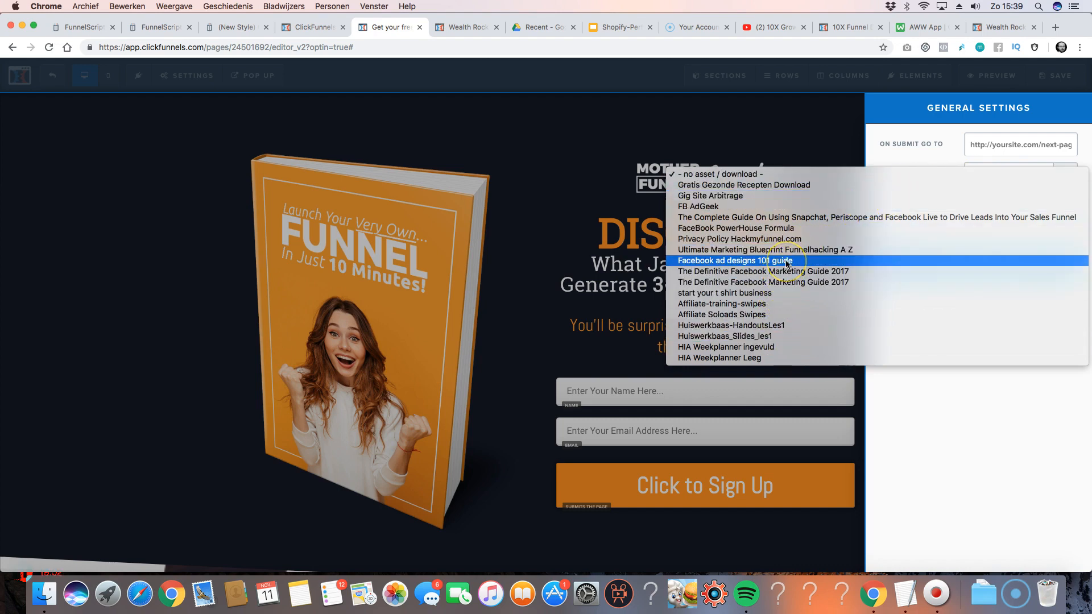
{"action": "left_click", "coordinate": [694, 260]}
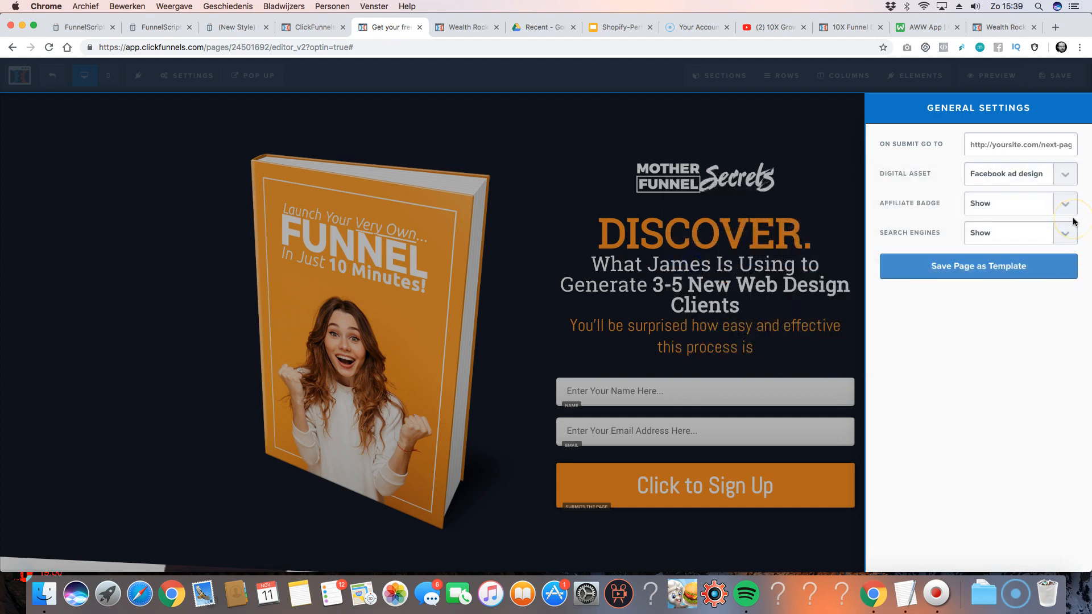
{"action": "left_click", "coordinate": [828, 171]}
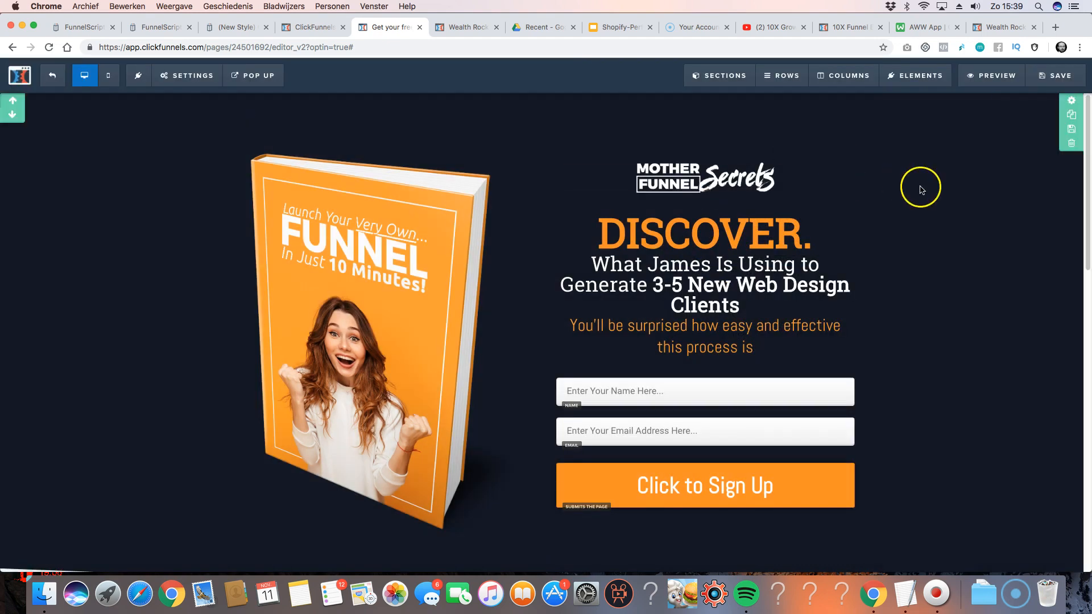
{"action": "left_click", "coordinate": [984, 78]}
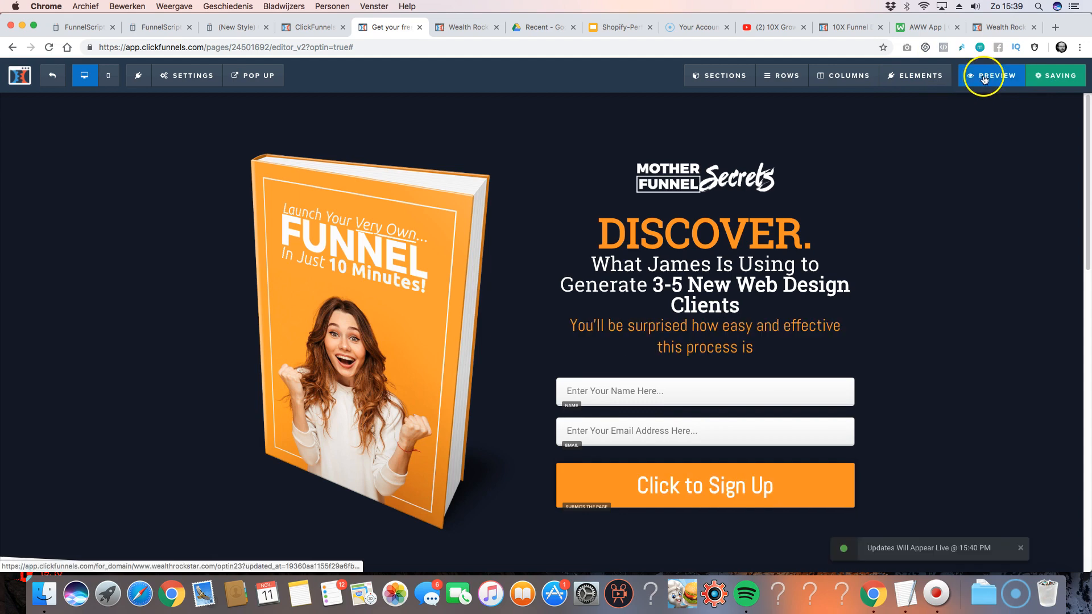
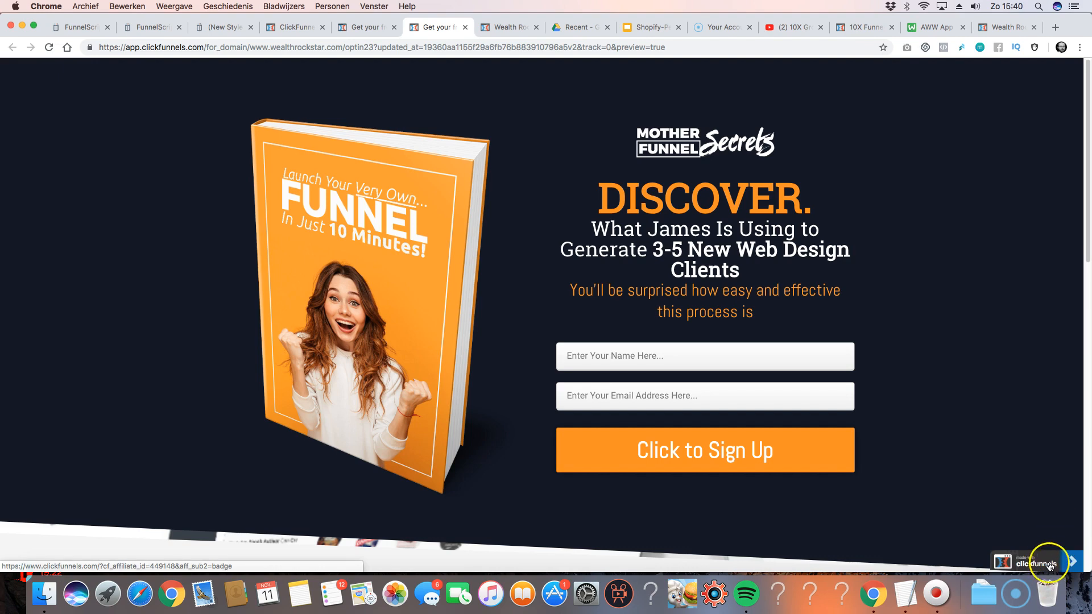
- Return to the page editor and set the affiliate badge to Hide in the general settings
{"action": "left_click", "coordinate": [361, 29]}
{"action": "left_click", "coordinate": [183, 74]}
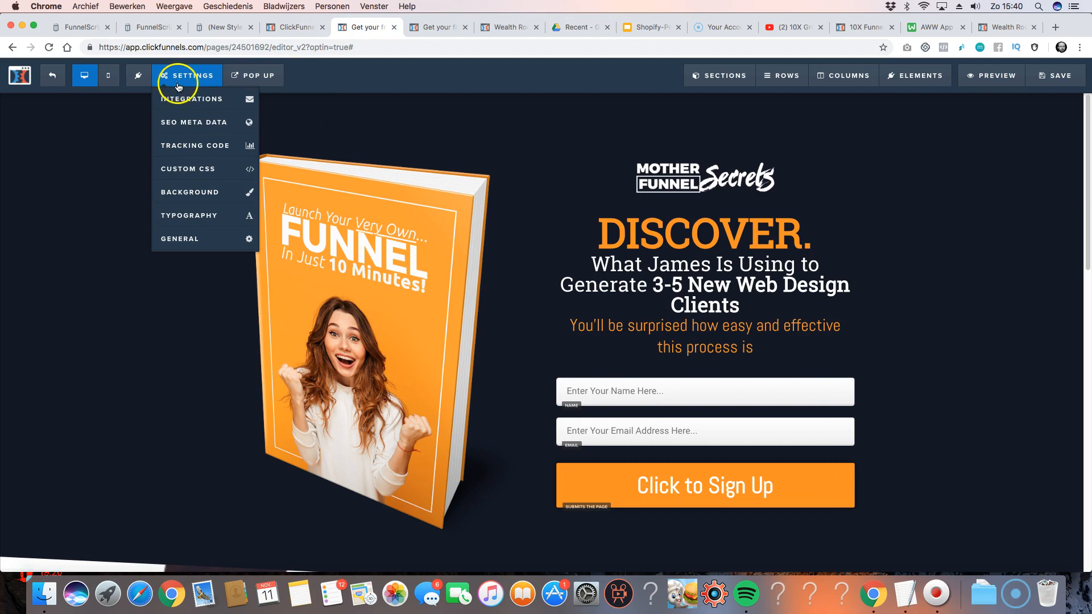
{"action": "left_click", "coordinate": [190, 236]}
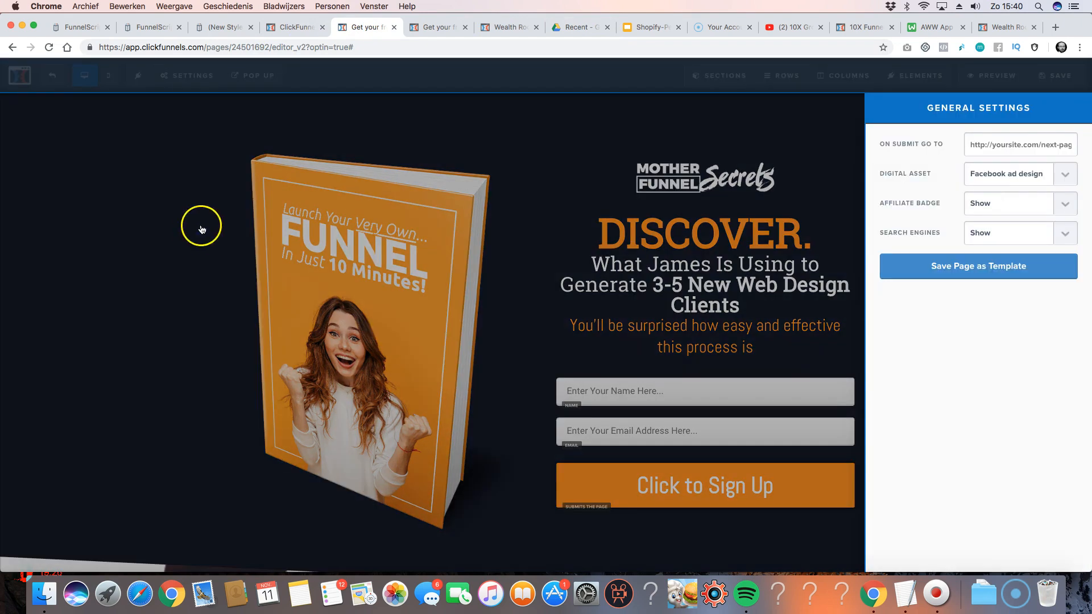
{"action": "left_click", "coordinate": [1001, 206]}
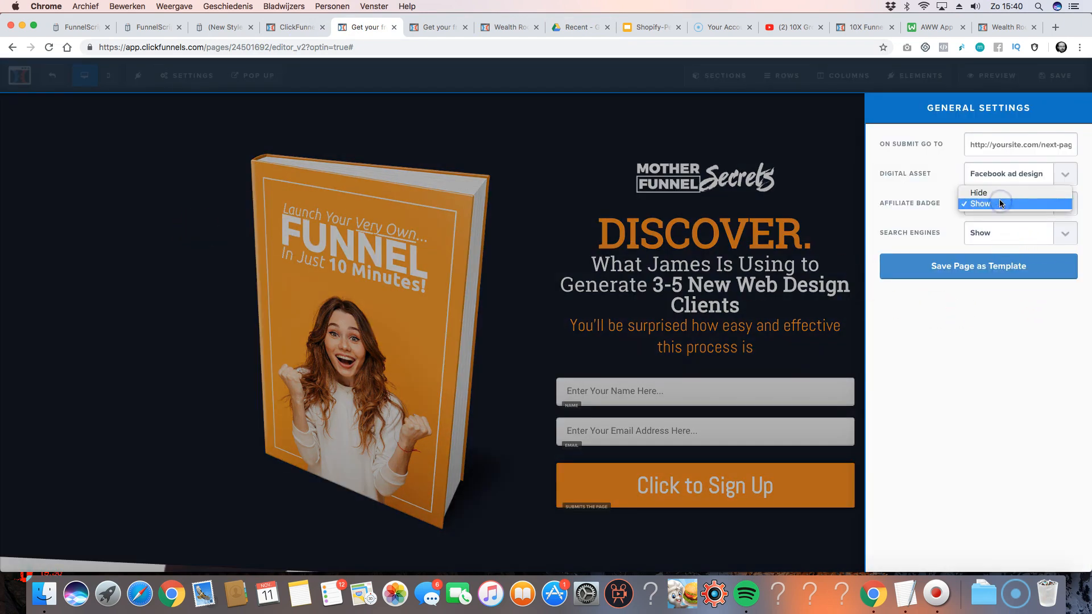
{"action": "left_click", "coordinate": [992, 194]}
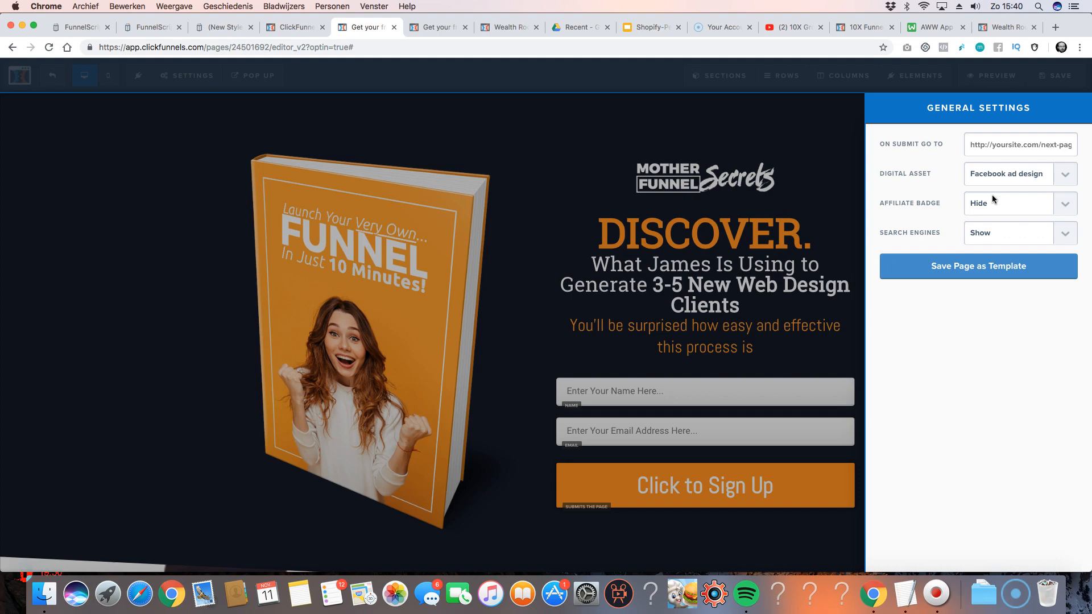
{"action": "left_click", "coordinate": [1000, 206]}
{"action": "left_click", "coordinate": [990, 215]}
{"action": "left_click", "coordinate": [1003, 205]}
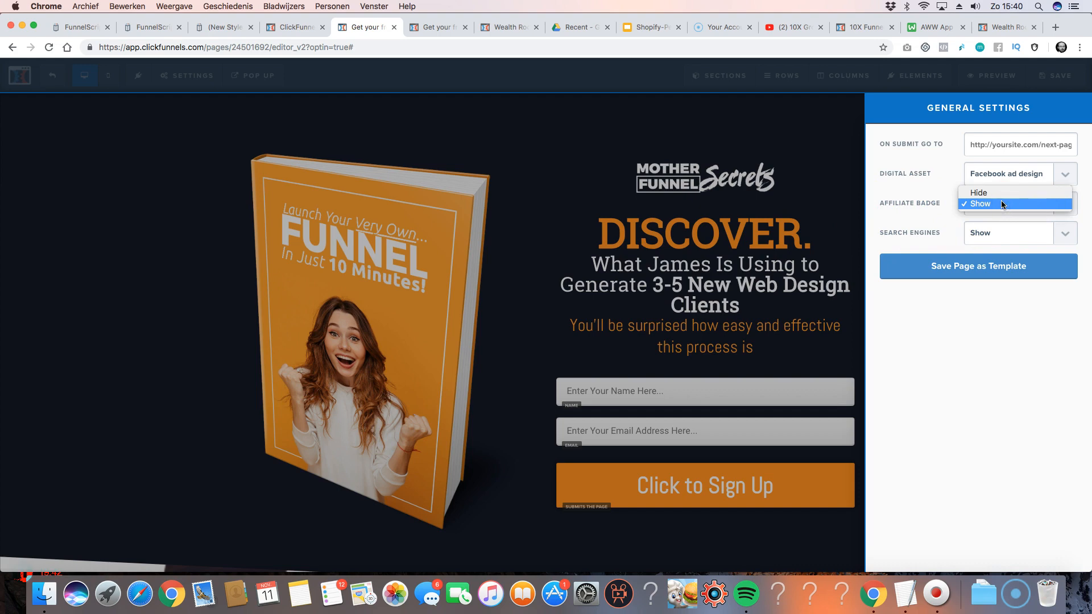
{"action": "left_click", "coordinate": [1003, 193]}
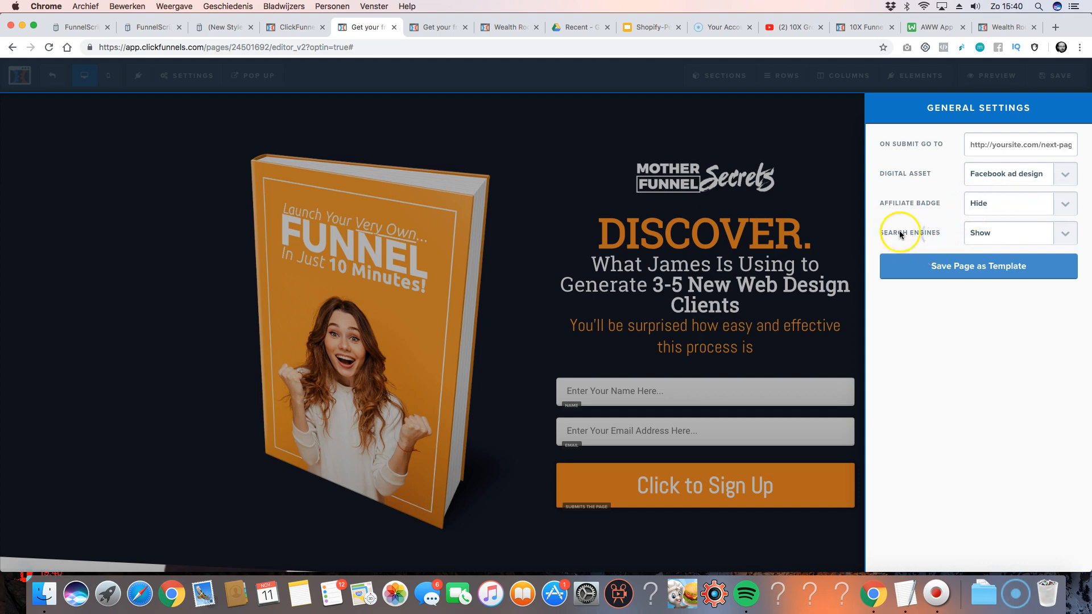
- Set the search engines option to Hide in the general settings and save the page
{"action": "left_click", "coordinate": [1005, 231]}
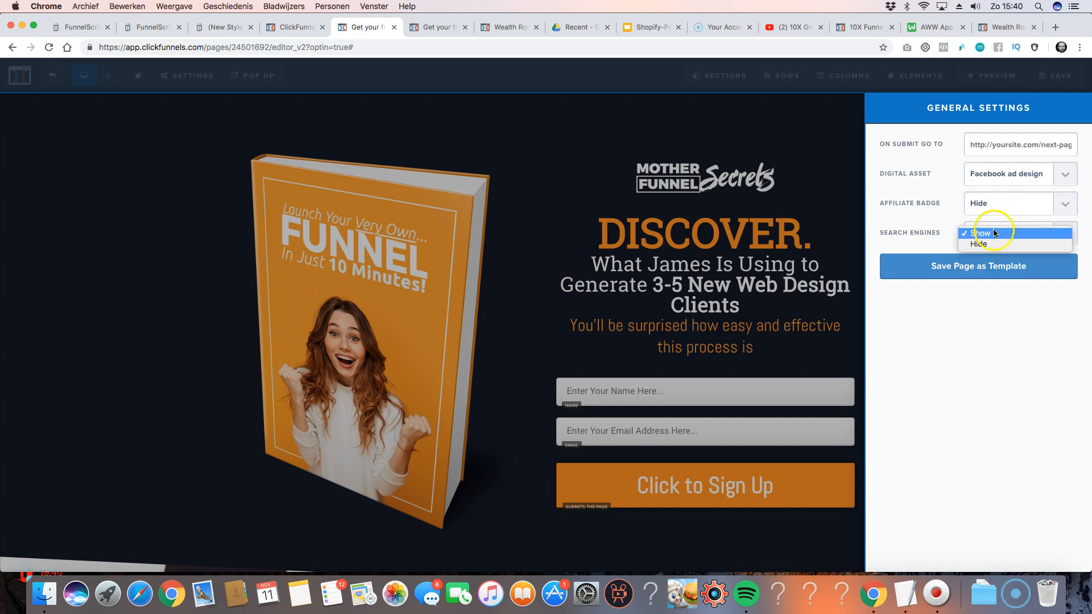
{"action": "left_click", "coordinate": [934, 226]}
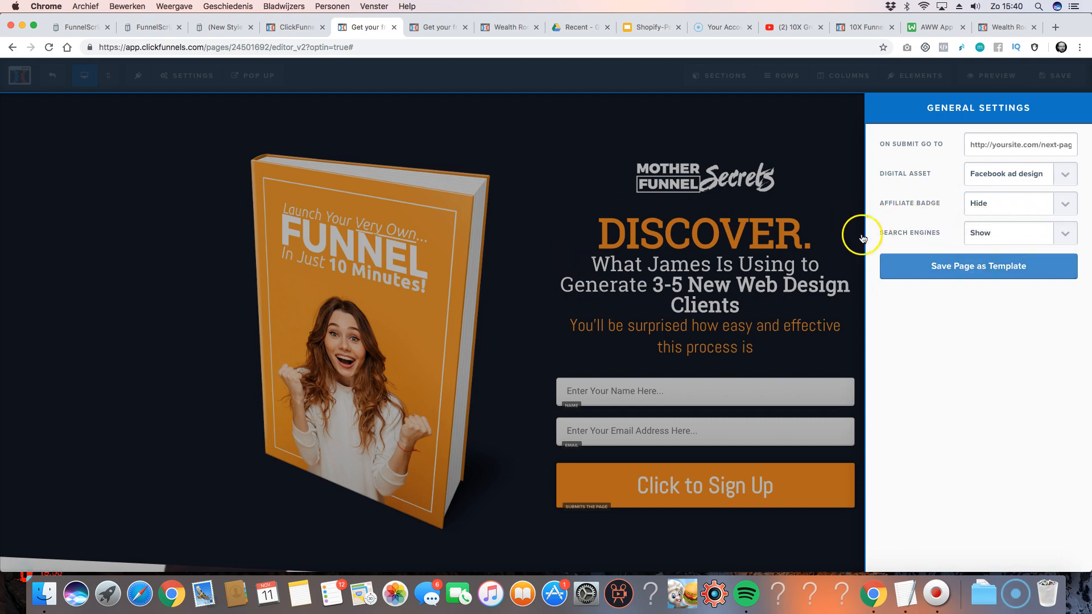
{"action": "left_click", "coordinate": [998, 235]}
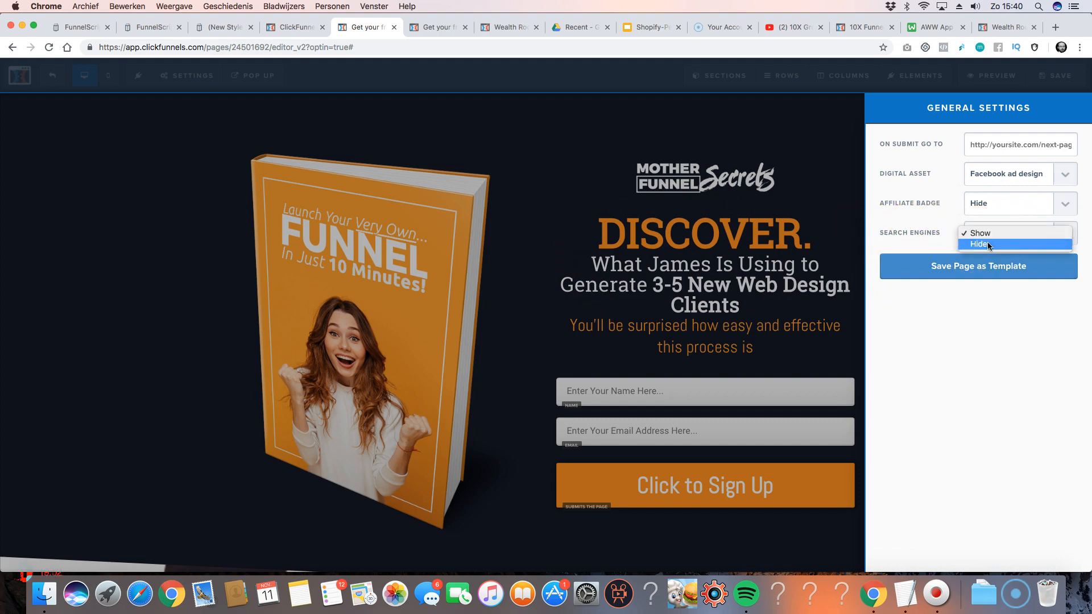
{"action": "left_click", "coordinate": [987, 243]}
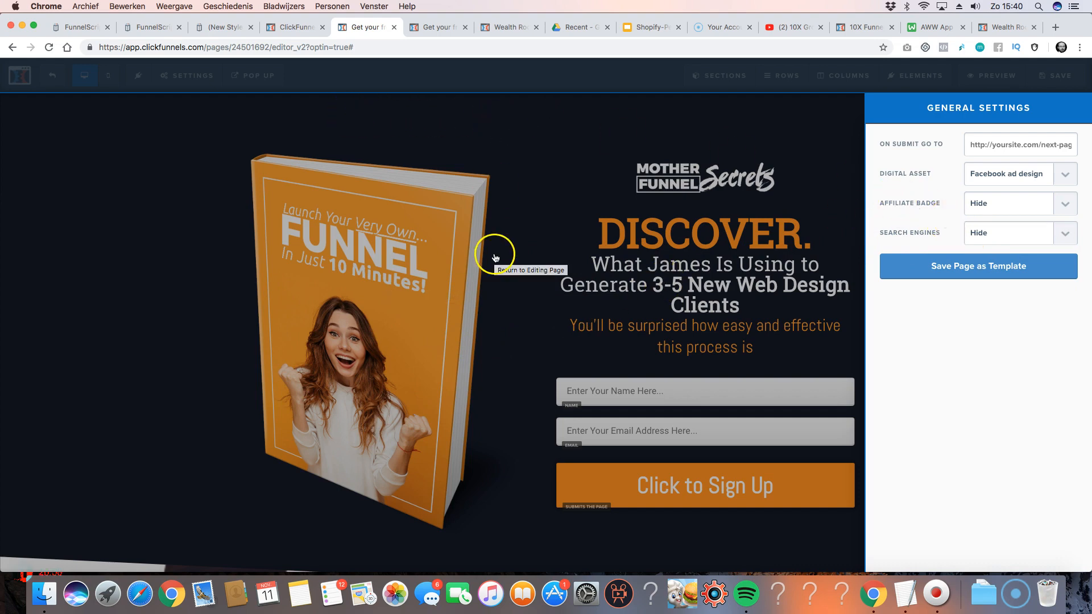
{"action": "left_click", "coordinate": [535, 153]}
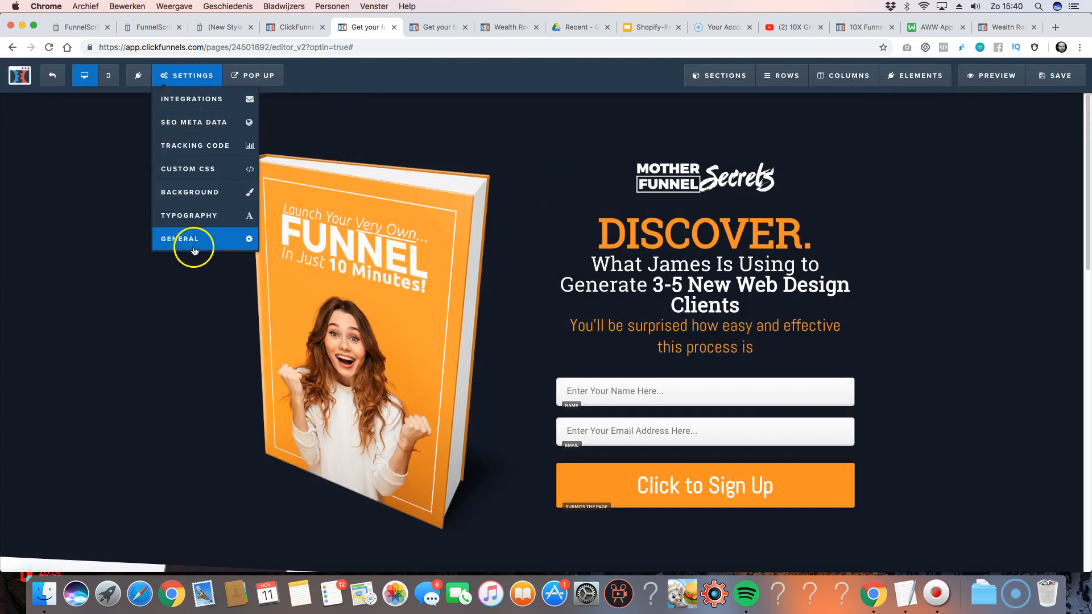
{"action": "left_click", "coordinate": [193, 242]}
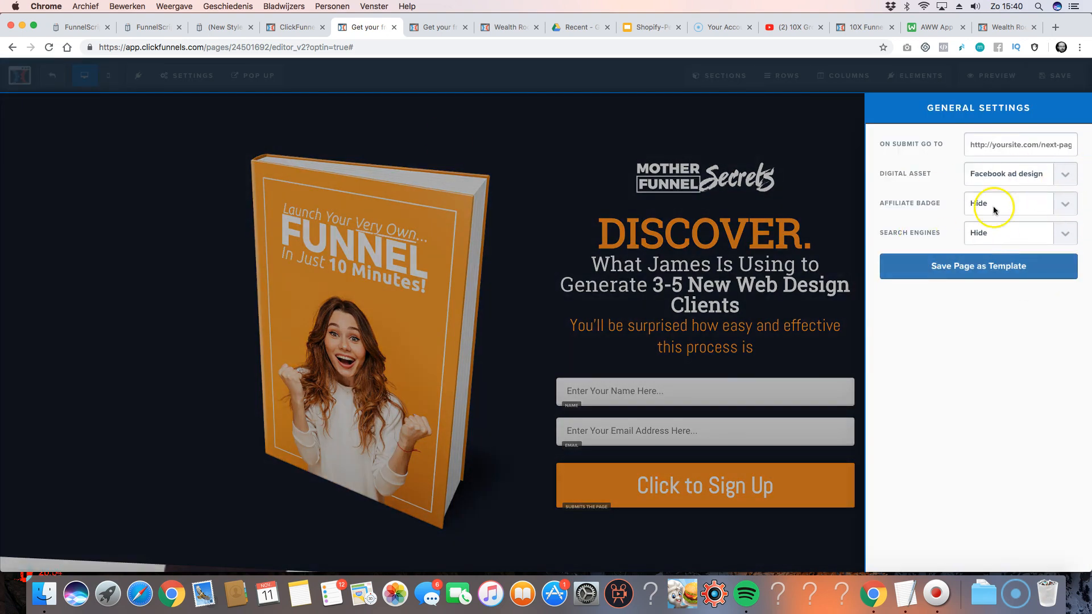
{"action": "left_click", "coordinate": [155, 91]}
- Bring up the page's empty pop-up for viewing and return to the page
{"action": "mouse_move", "coordinate": [251, 78]}
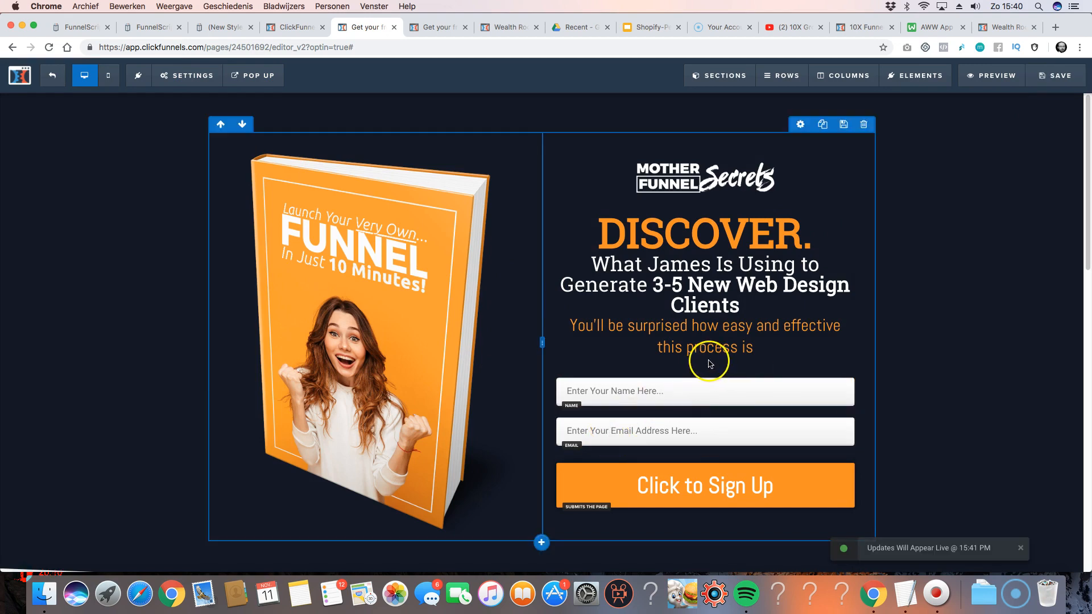
{"action": "left_click", "coordinate": [253, 100]}
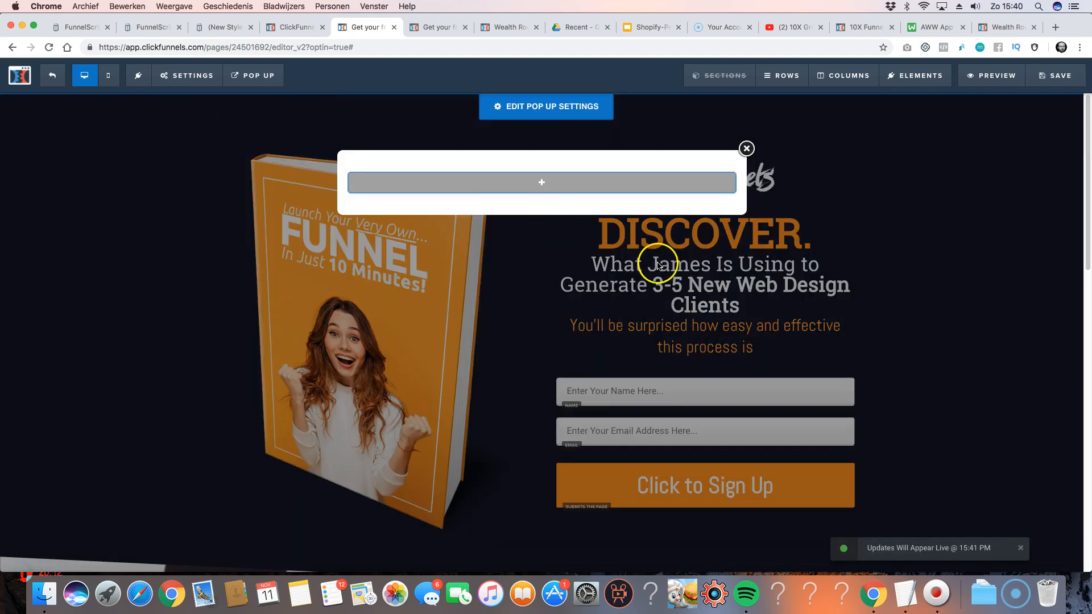
{"action": "left_click", "coordinate": [673, 414]}
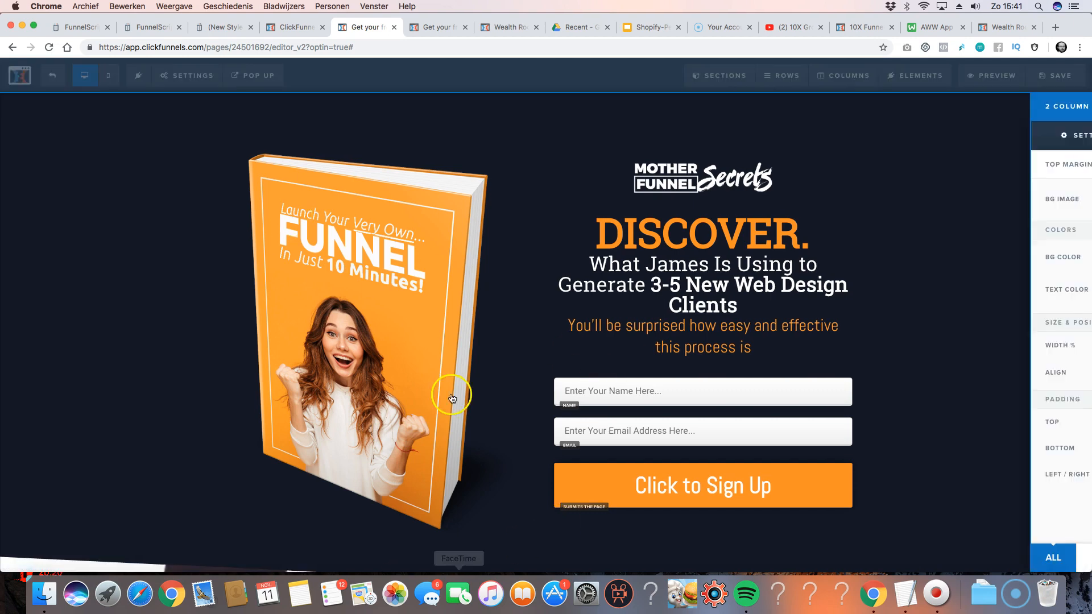
- Save the two-column row as a personal template named "popupdemo" and leave the row's settings
{"action": "type", "text": "popupdemo"}
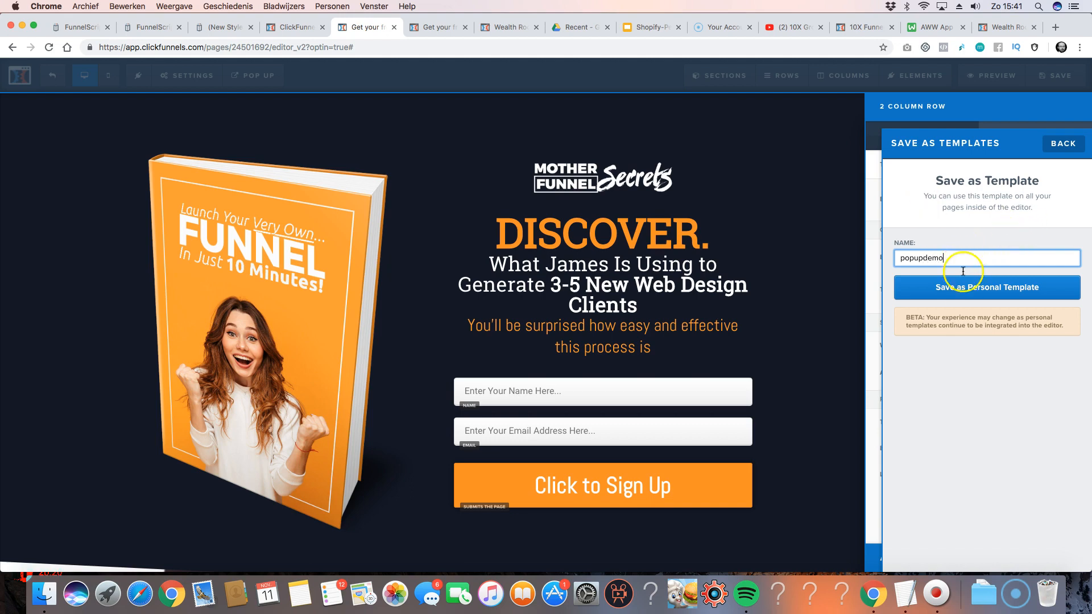
{"action": "left_click", "coordinate": [962, 287]}
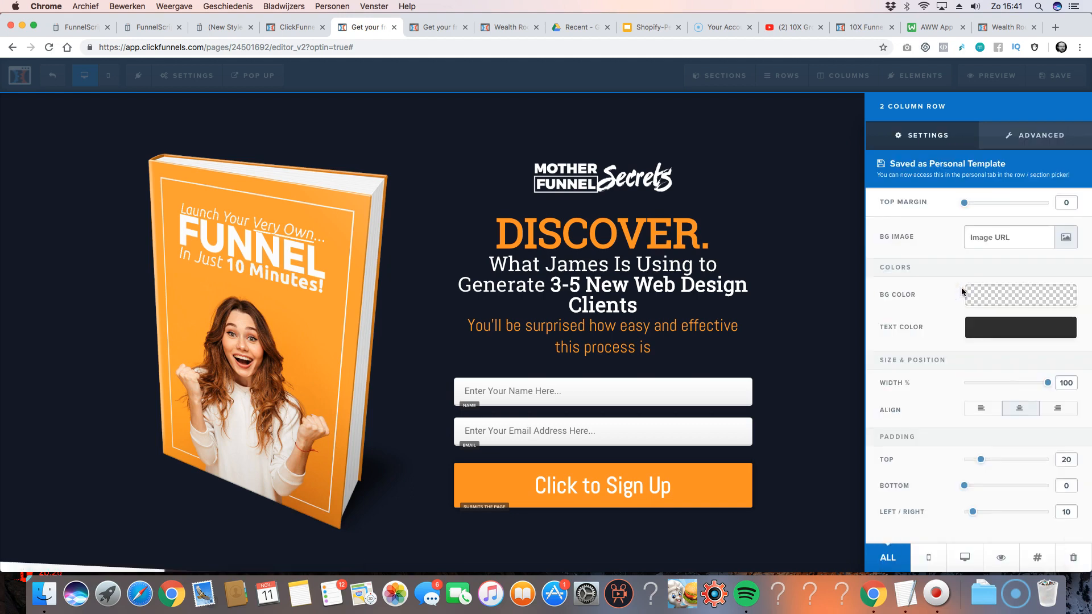
{"action": "left_click", "coordinate": [702, 299]}
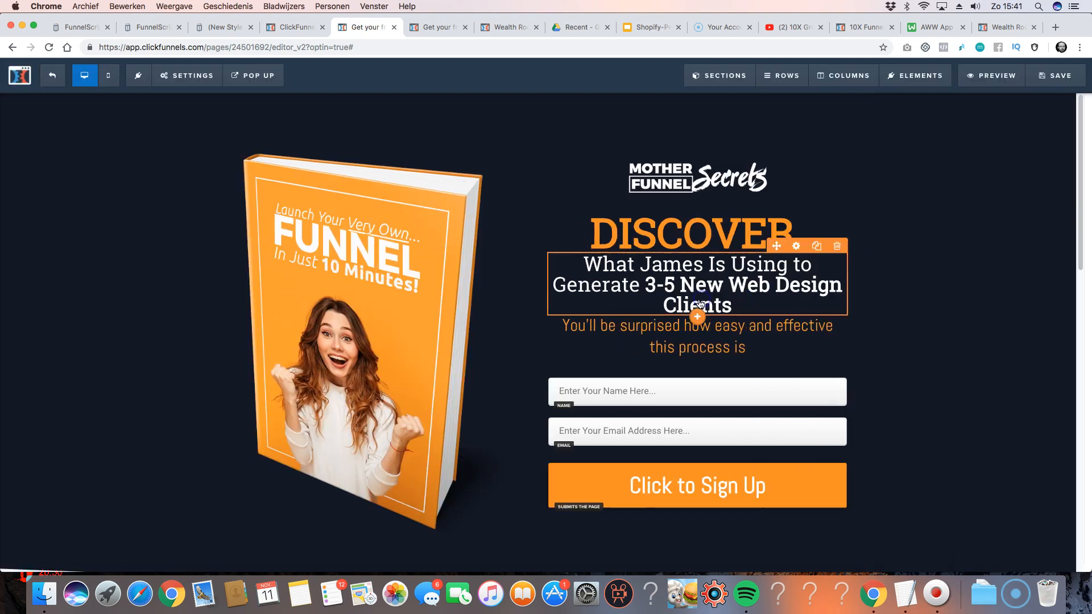
- Delete the name and email input fields above the page's sign-up button
{"action": "left_click", "coordinate": [661, 488]}
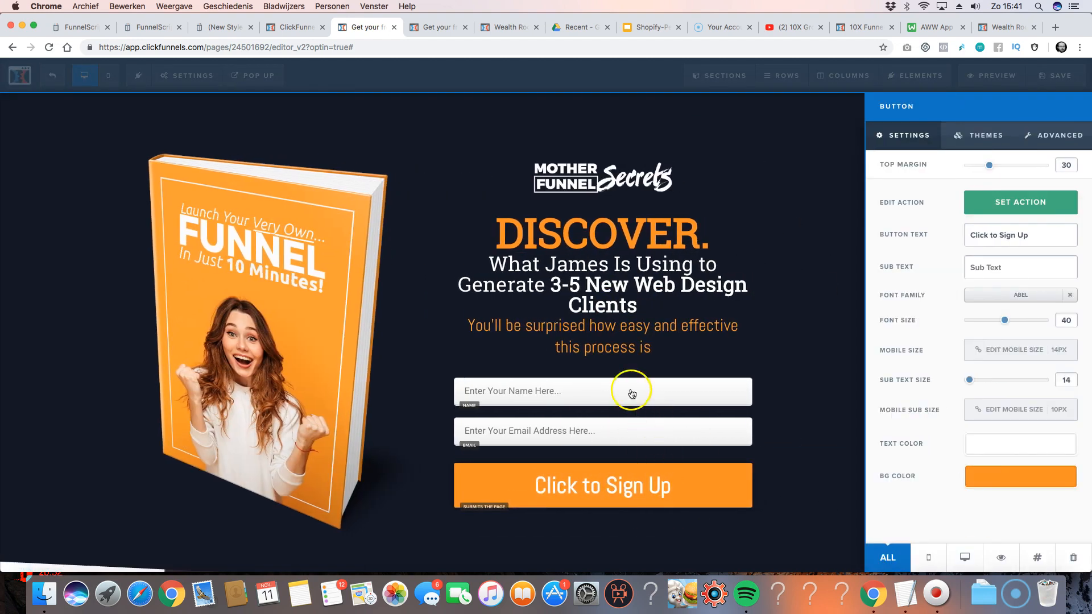
{"action": "left_click", "coordinate": [795, 395]}
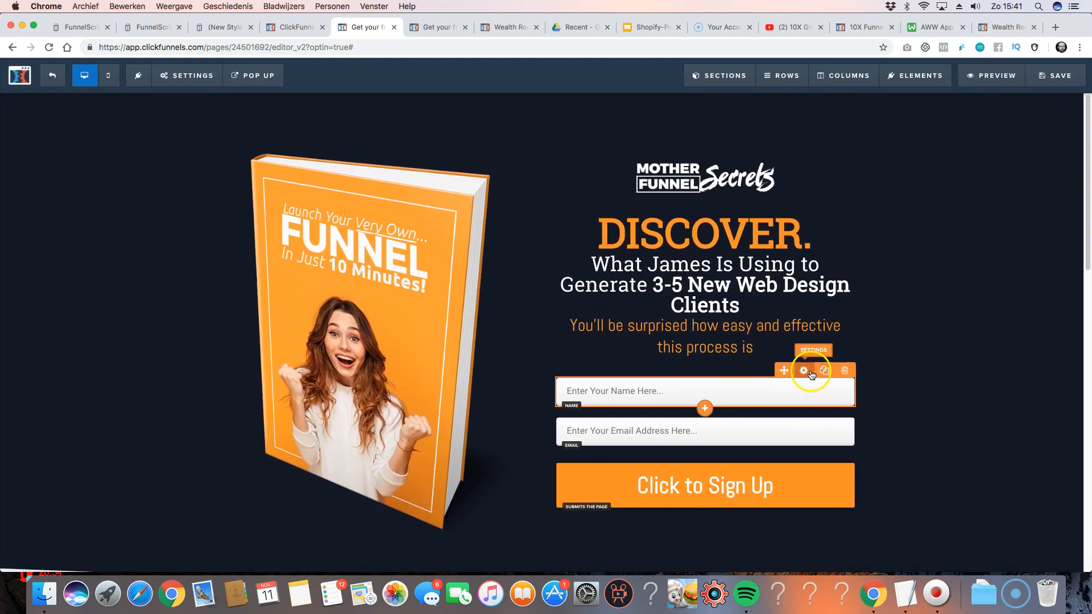
{"action": "left_click", "coordinate": [805, 373]}
{"action": "left_click", "coordinate": [756, 383]}
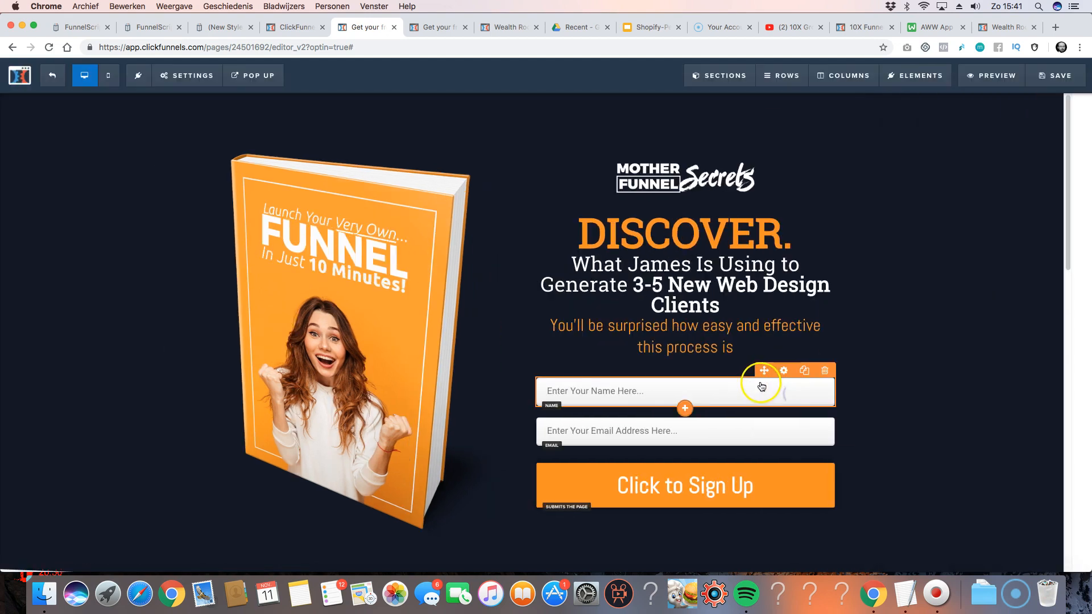
{"action": "left_click", "coordinate": [825, 372]}
{"action": "left_click", "coordinate": [845, 370]}
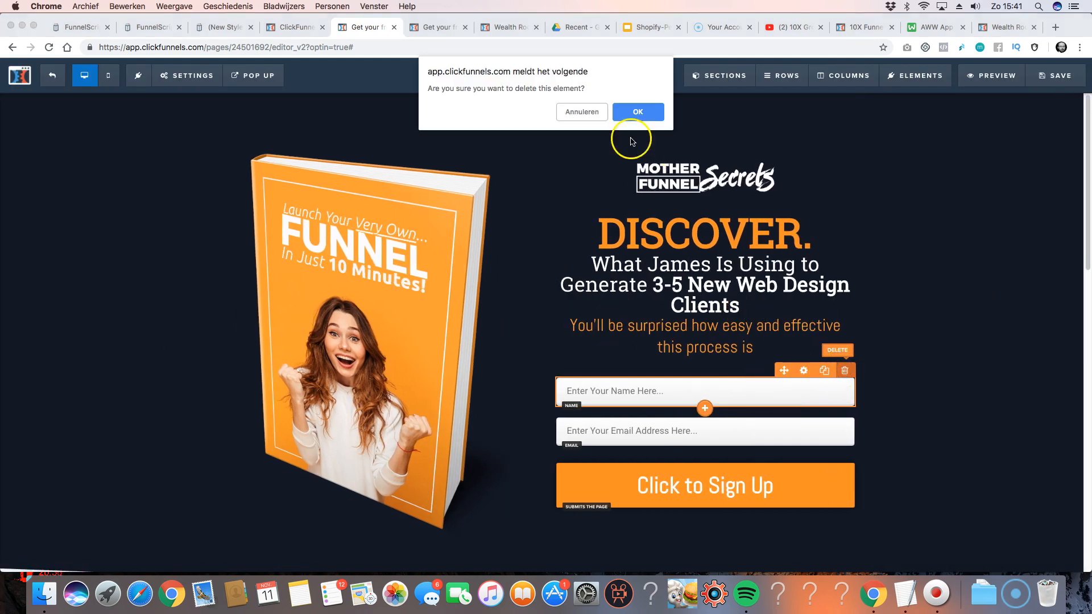
{"action": "left_click", "coordinate": [633, 110]}
{"action": "left_click", "coordinate": [845, 361]}
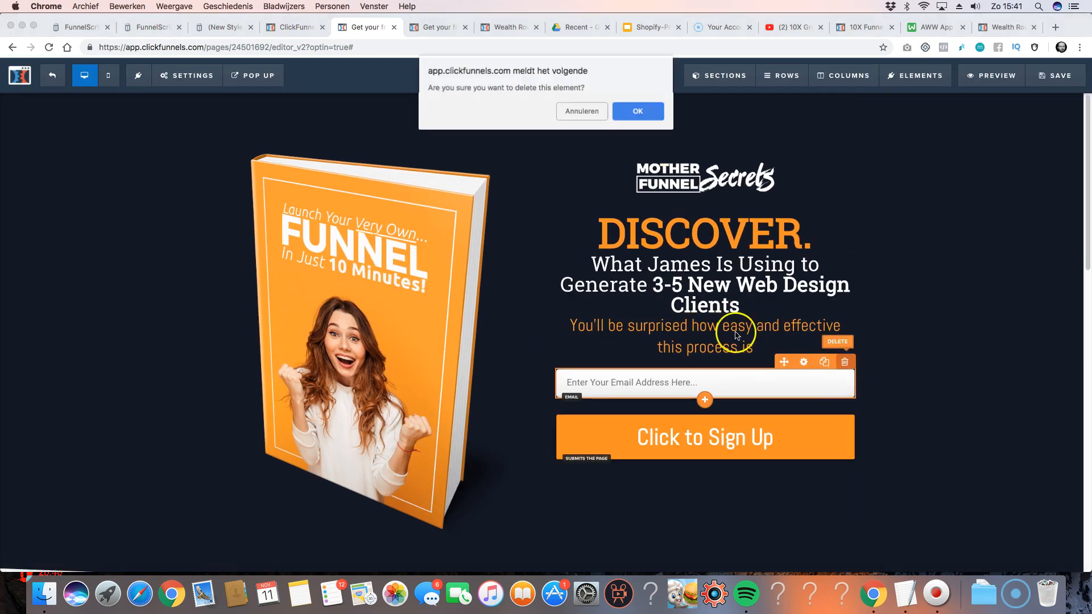
{"action": "left_click", "coordinate": [638, 112]}
{"action": "left_click", "coordinate": [763, 398]}
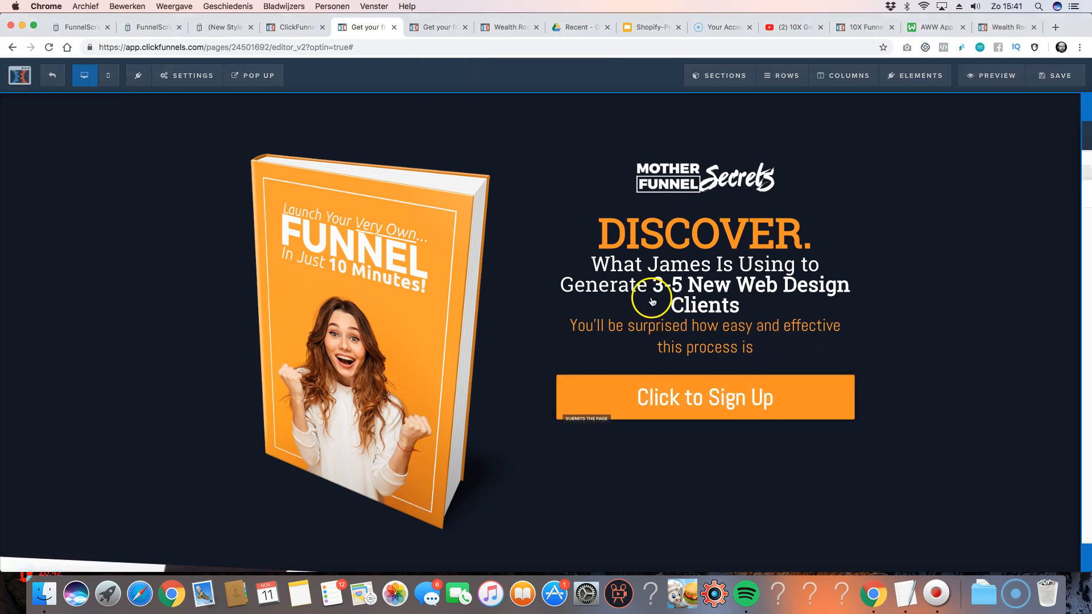
{"action": "left_click", "coordinate": [701, 261]}
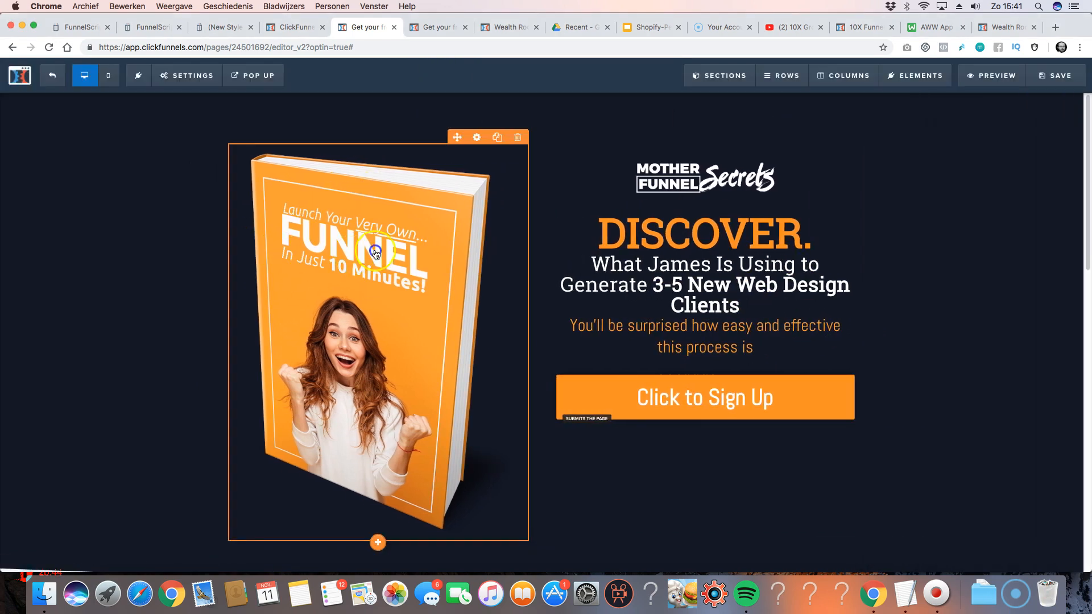
- Move the Mother Funnel Secrets logo beneath the book image in the page's two-column row
{"action": "left_click_drag", "start_coordinate": [675, 213], "coordinate": [677, 215]}
{"action": "left_click_drag", "start_coordinate": [753, 320], "coordinate": [386, 159]}
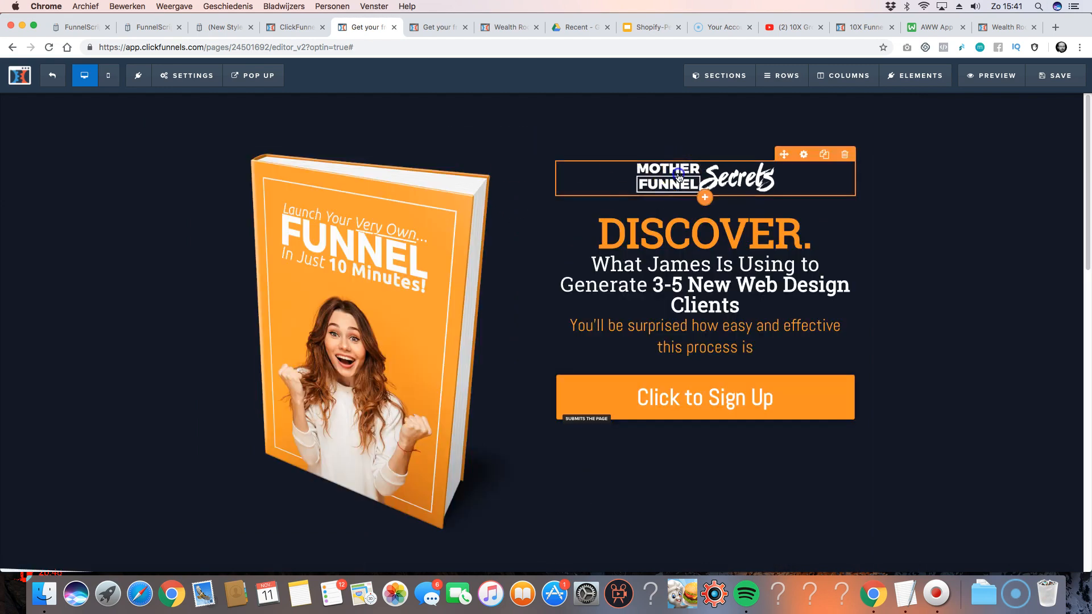
{"action": "scroll", "coordinate": [653, 312], "scroll_direction": "down", "scroll_amount": 15}
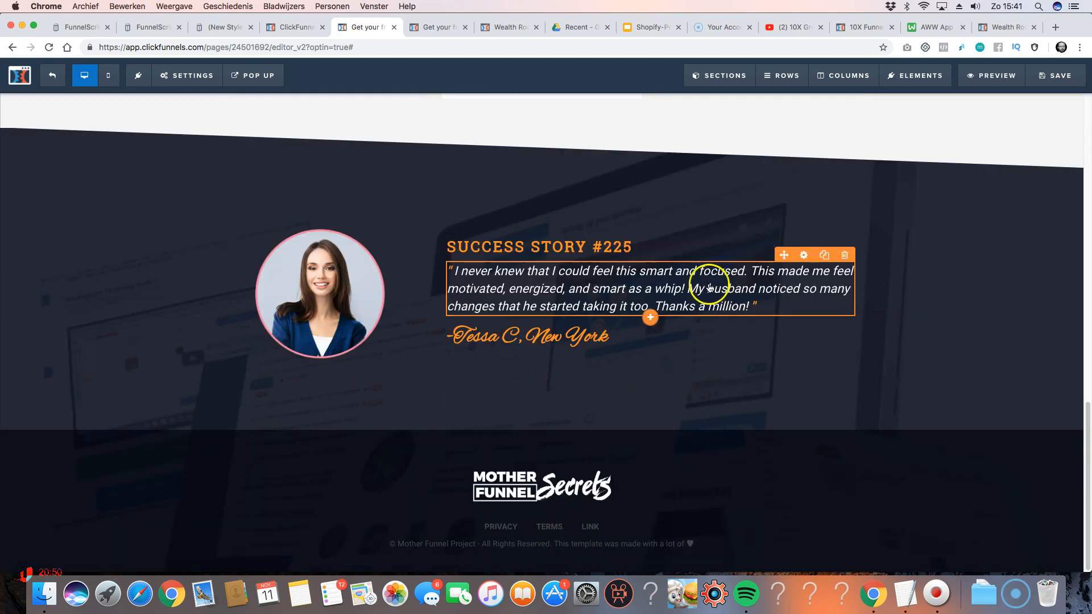
{"action": "left_click", "coordinate": [488, 243]}
{"action": "scroll", "coordinate": [682, 250], "scroll_direction": "up", "scroll_amount": 15}
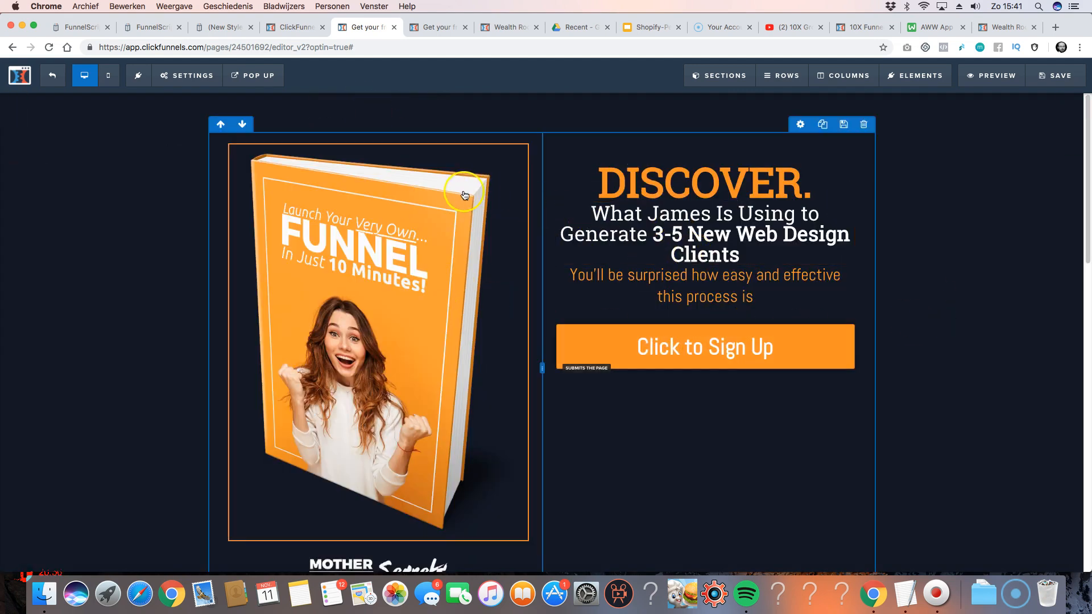
{"action": "scroll", "coordinate": [334, 132], "scroll_direction": "down", "scroll_amount": 7}
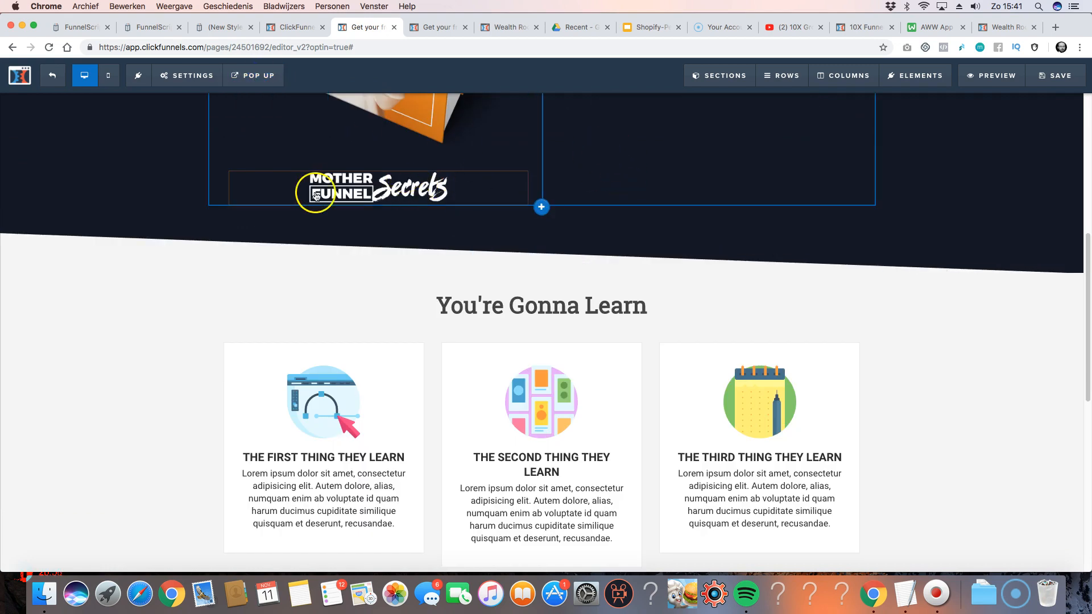
{"action": "scroll", "coordinate": [317, 190], "scroll_direction": "down", "scroll_amount": 10}
{"action": "scroll", "coordinate": [317, 190], "scroll_direction": "up", "scroll_amount": 15}
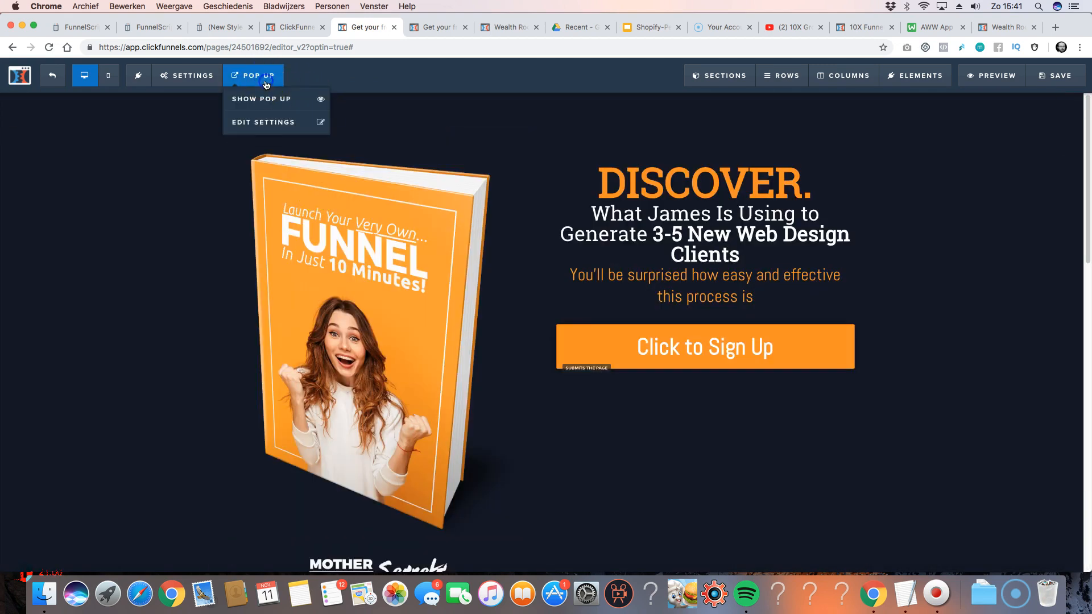
- Show the pop-up and add the saved personal row template to it
{"action": "left_click", "coordinate": [250, 97]}
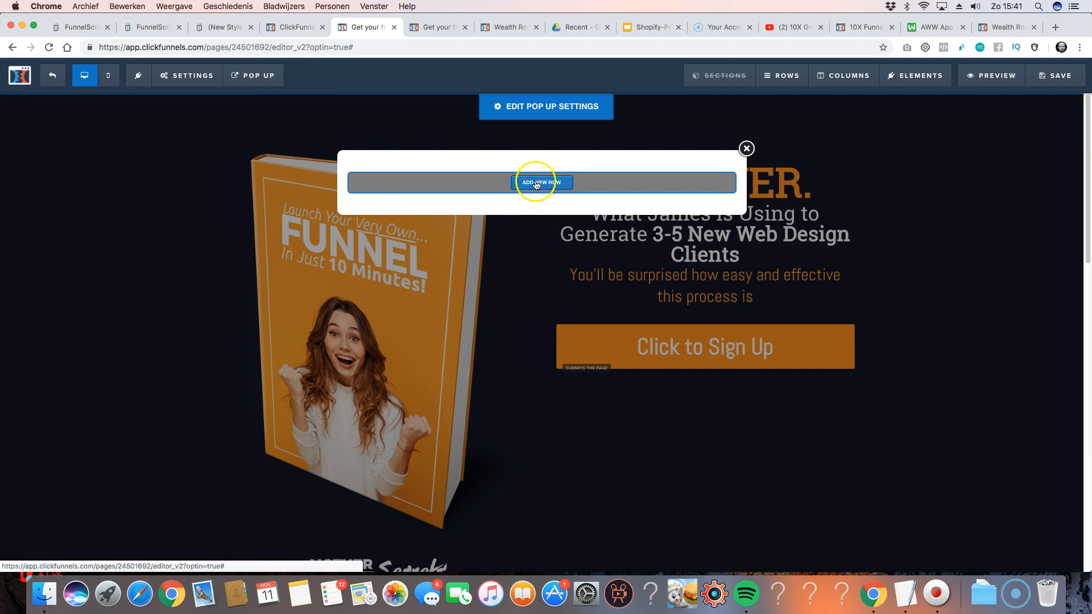
{"action": "left_click", "coordinate": [537, 182]}
{"action": "left_click", "coordinate": [1047, 121]}
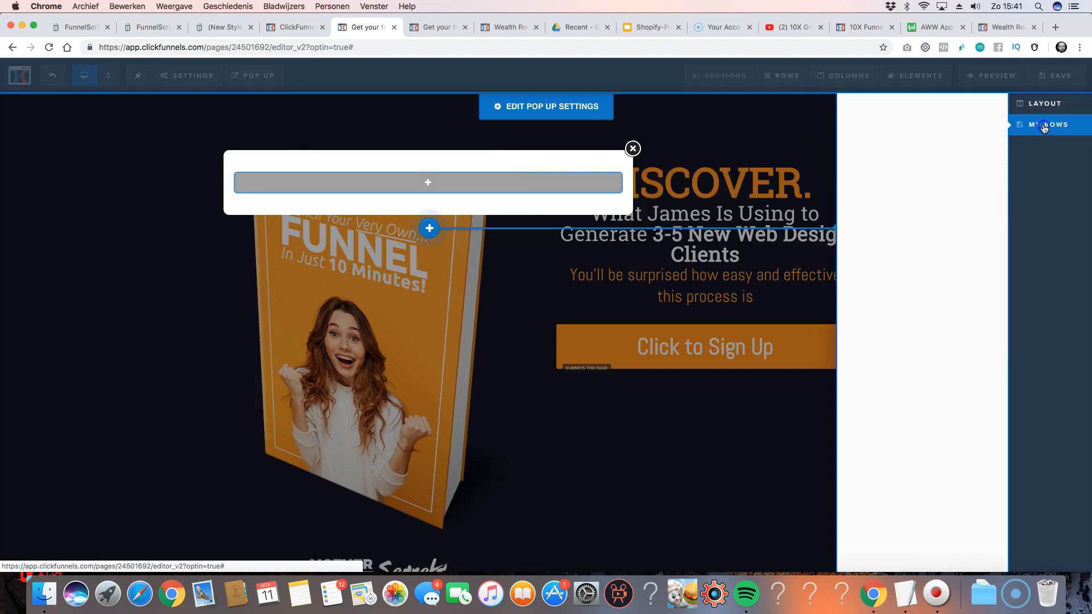
{"action": "left_click", "coordinate": [888, 106]}
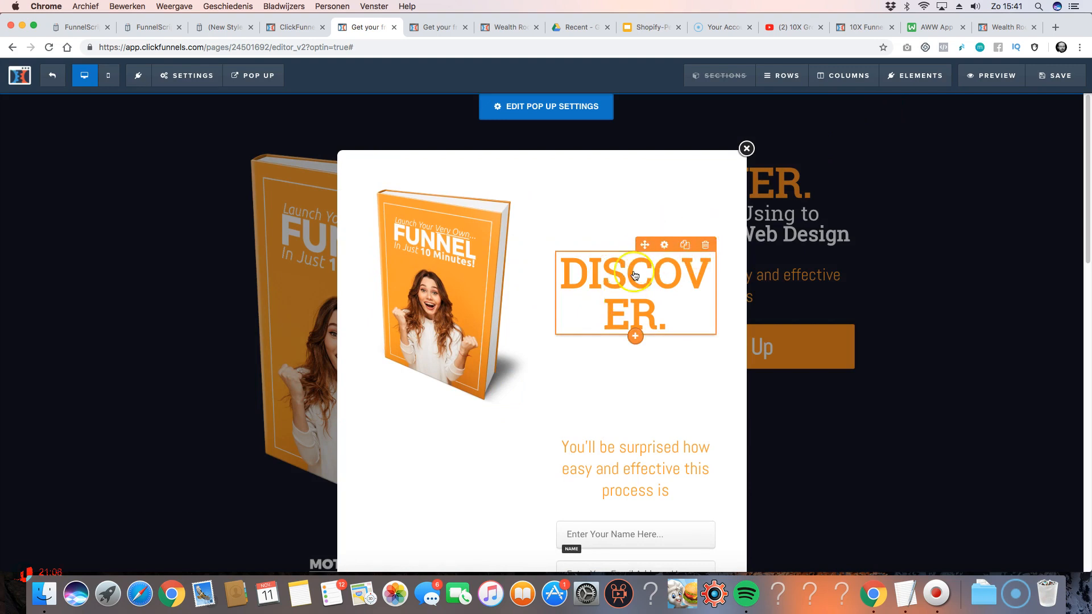
- Narrow the pop-up row's book column, widen its form column, and move the book image above the DISCOVER headline
{"action": "scroll", "coordinate": [640, 264], "scroll_direction": "down", "scroll_amount": 3}
{"action": "scroll", "coordinate": [640, 264], "scroll_direction": "down", "scroll_amount": 5}
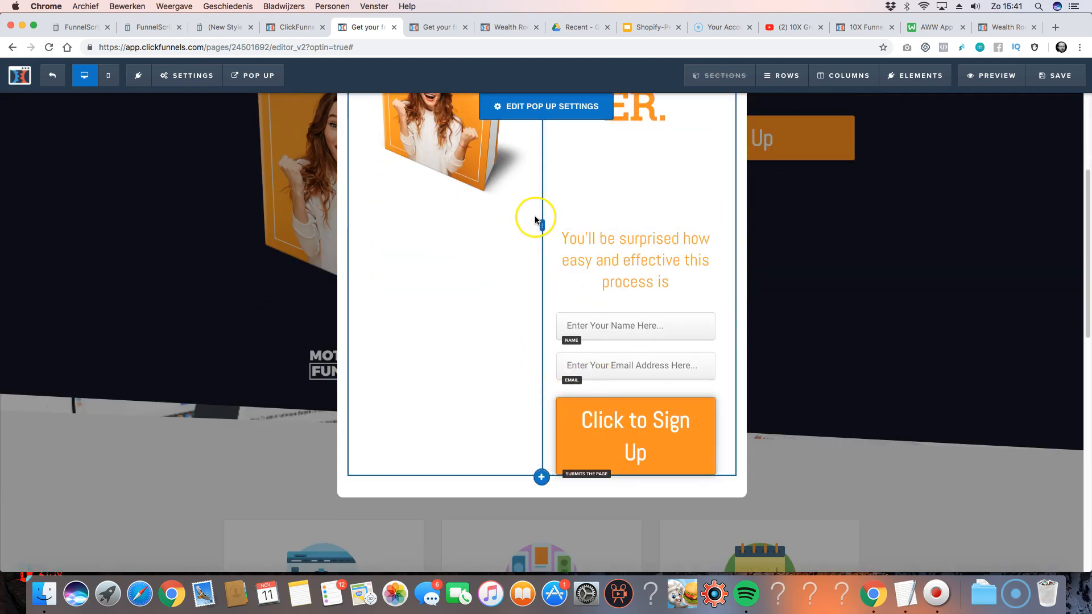
{"action": "left_click_drag", "start_coordinate": [542, 224], "coordinate": [458, 223]}
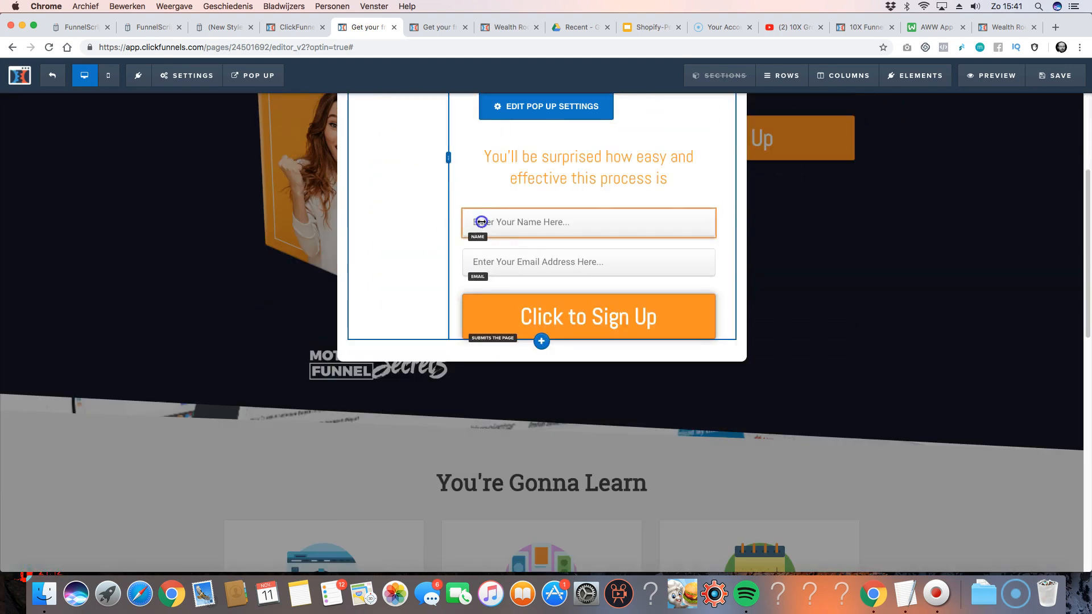
{"action": "scroll", "coordinate": [482, 224], "scroll_direction": "up", "scroll_amount": 4}
{"action": "left_click_drag", "start_coordinate": [630, 187], "coordinate": [642, 163]}
{"action": "scroll", "coordinate": [627, 291], "scroll_direction": "down", "scroll_amount": 2}
{"action": "left_click_drag", "start_coordinate": [627, 290], "coordinate": [614, 244]}
- Delete the white-text headline below DISCOVER and the book image from the pop-up
{"action": "left_click", "coordinate": [705, 213]}
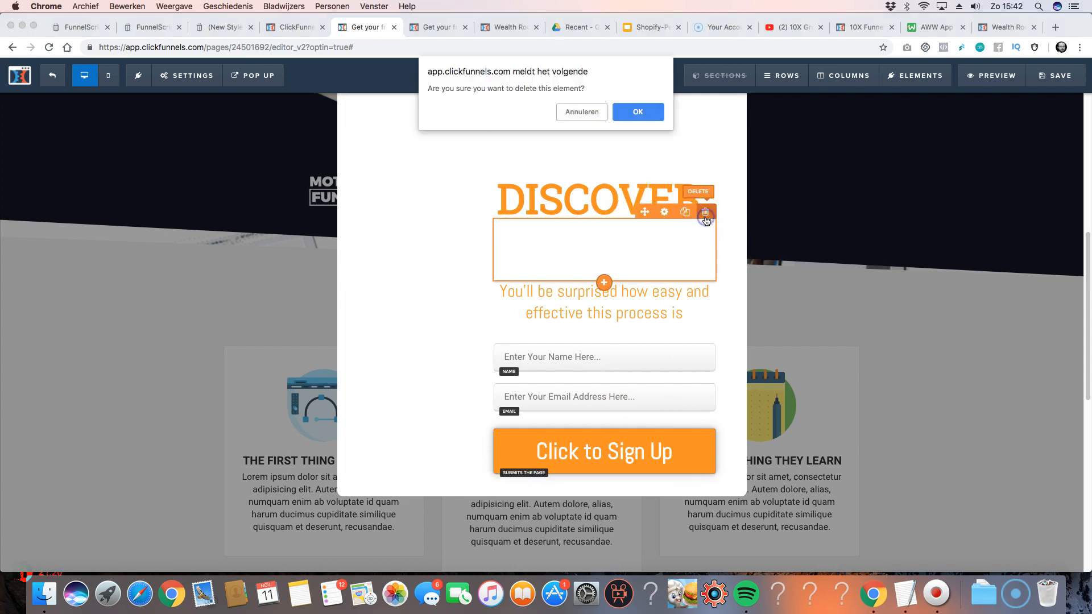
{"action": "left_click", "coordinate": [638, 112]}
{"action": "scroll", "coordinate": [662, 278], "scroll_direction": "up", "scroll_amount": 7}
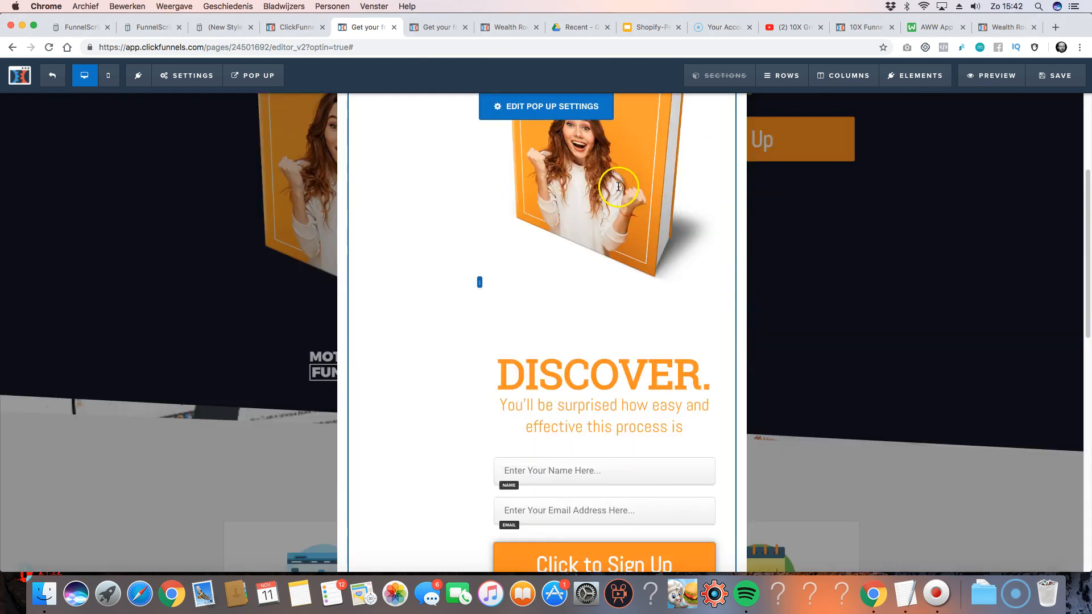
{"action": "left_click", "coordinate": [705, 177]}
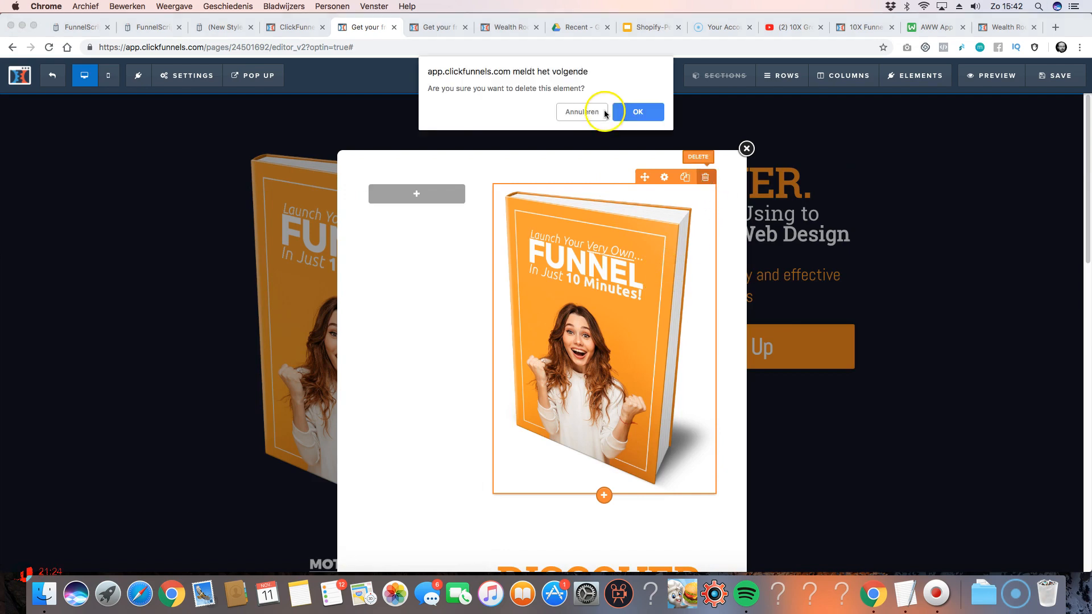
{"action": "left_click", "coordinate": [647, 113]}
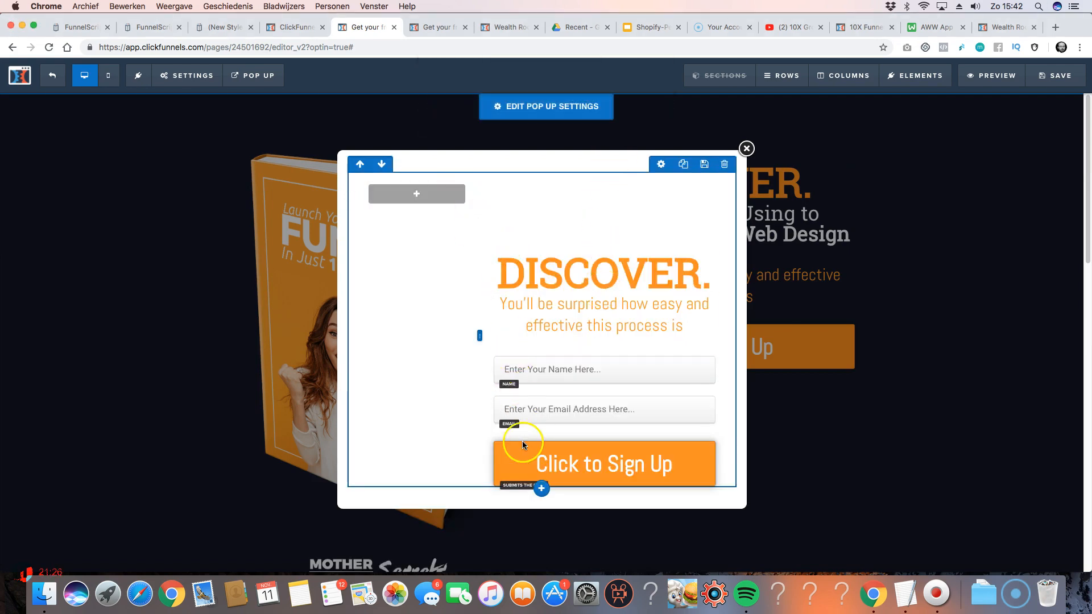
- Add a 1 Column row beneath the pop-up's form row and close the pop-up
{"action": "left_click", "coordinate": [542, 493]}
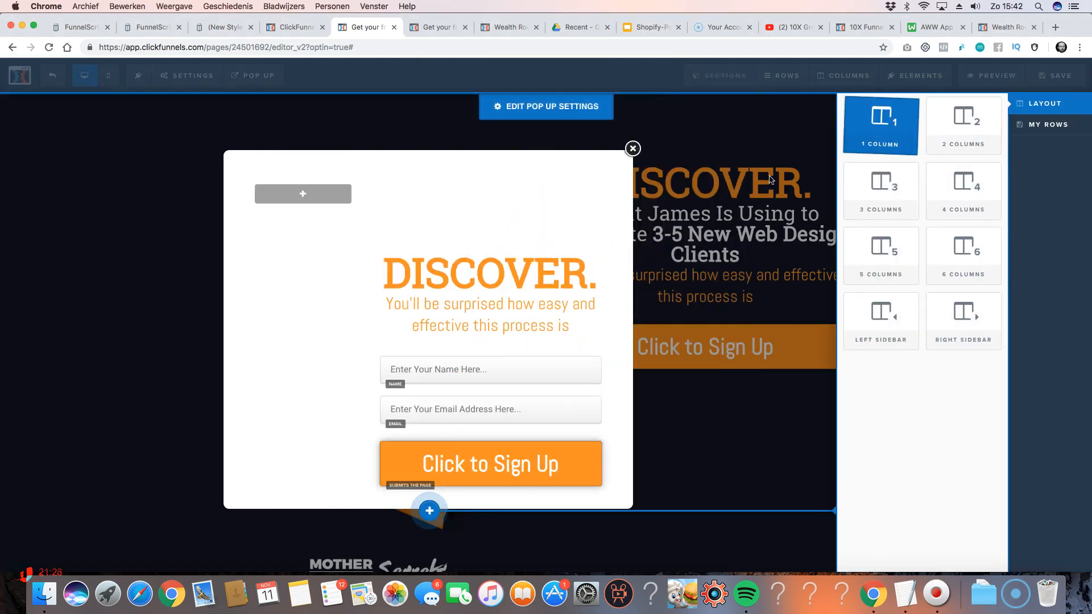
{"action": "left_click", "coordinate": [879, 119]}
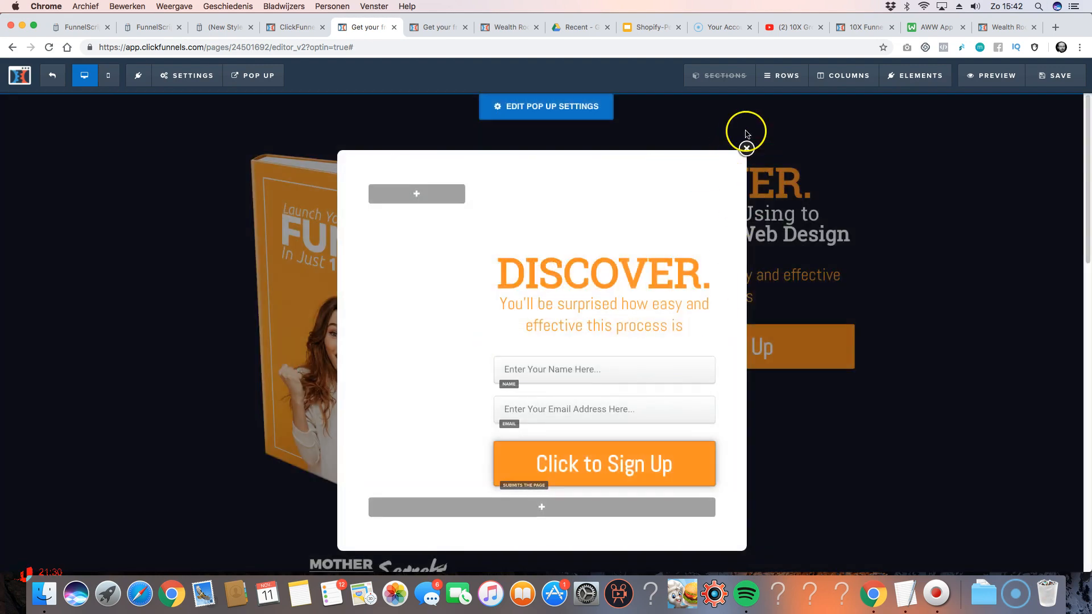
{"action": "left_click", "coordinate": [747, 149]}
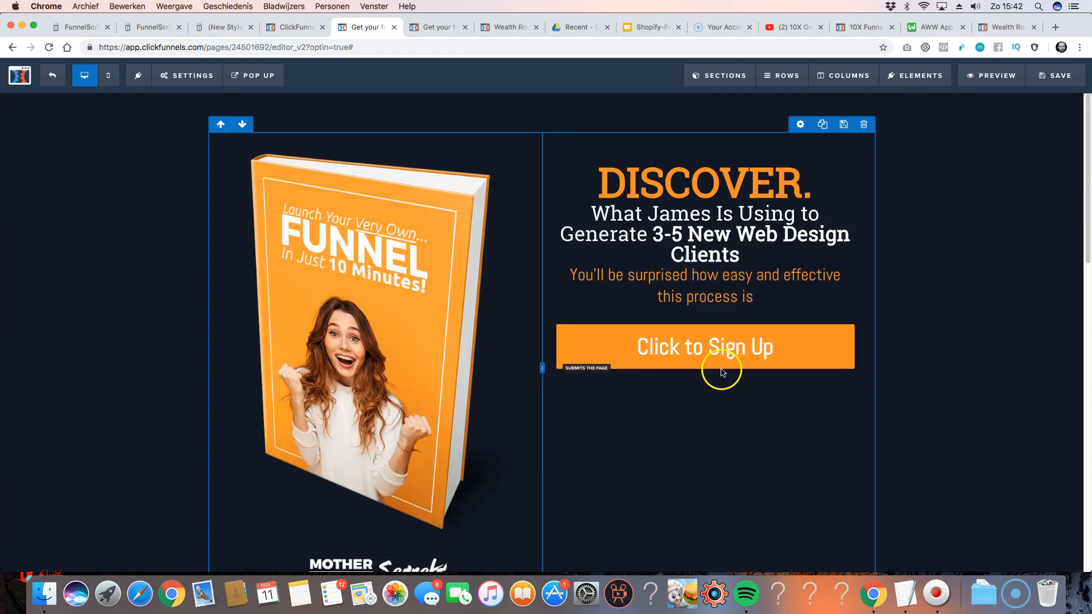
- Set the page's Click to Sign Up button action to Open the Pop Up and save the page
{"action": "left_click", "coordinate": [701, 345]}
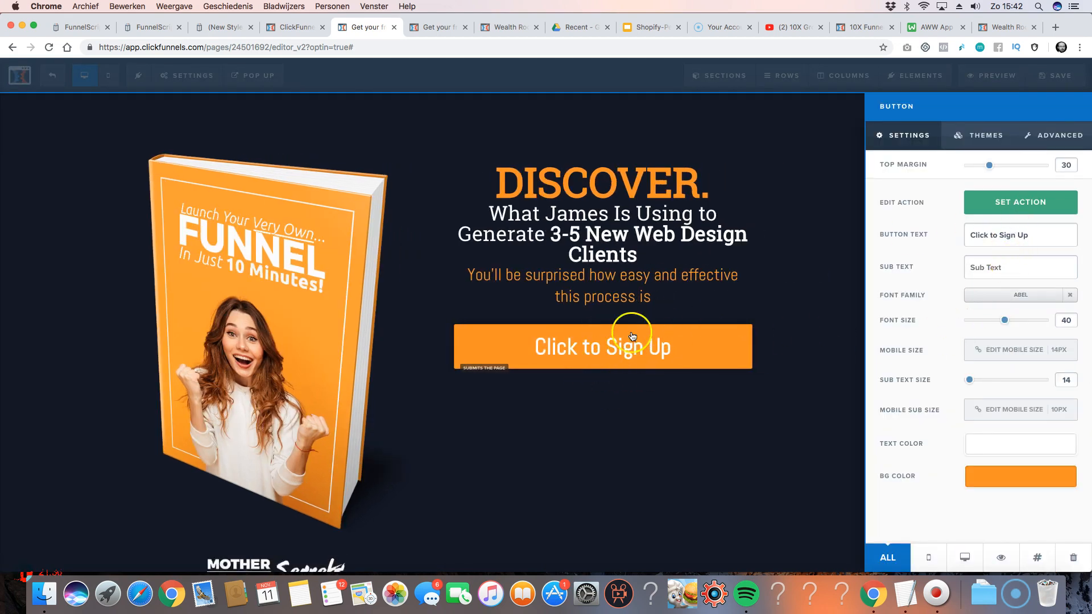
{"action": "left_click", "coordinate": [603, 321]}
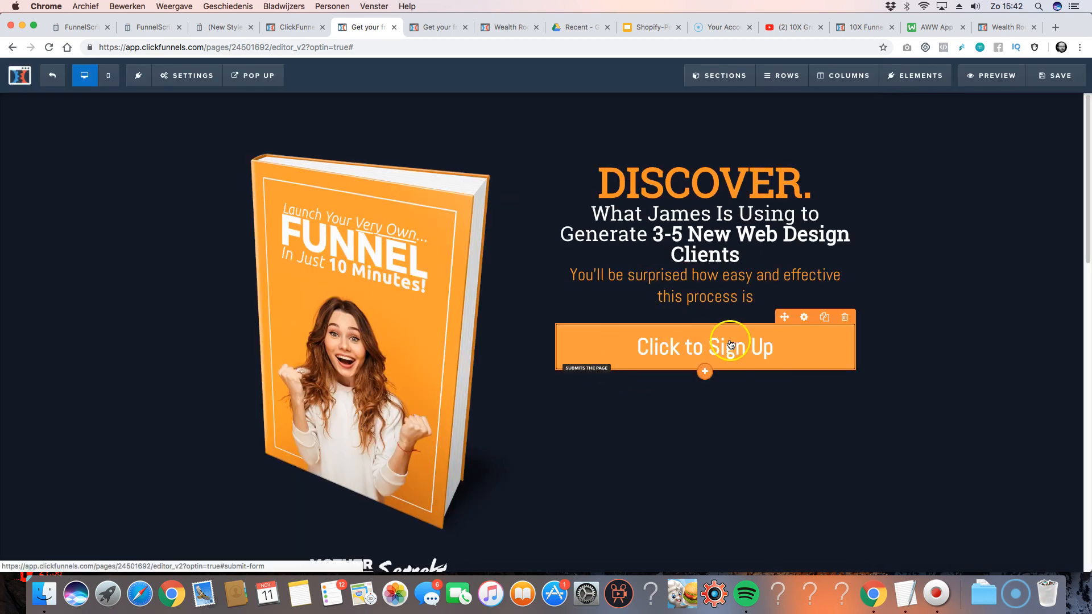
{"action": "left_click", "coordinate": [731, 344]}
{"action": "left_click", "coordinate": [1019, 200]}
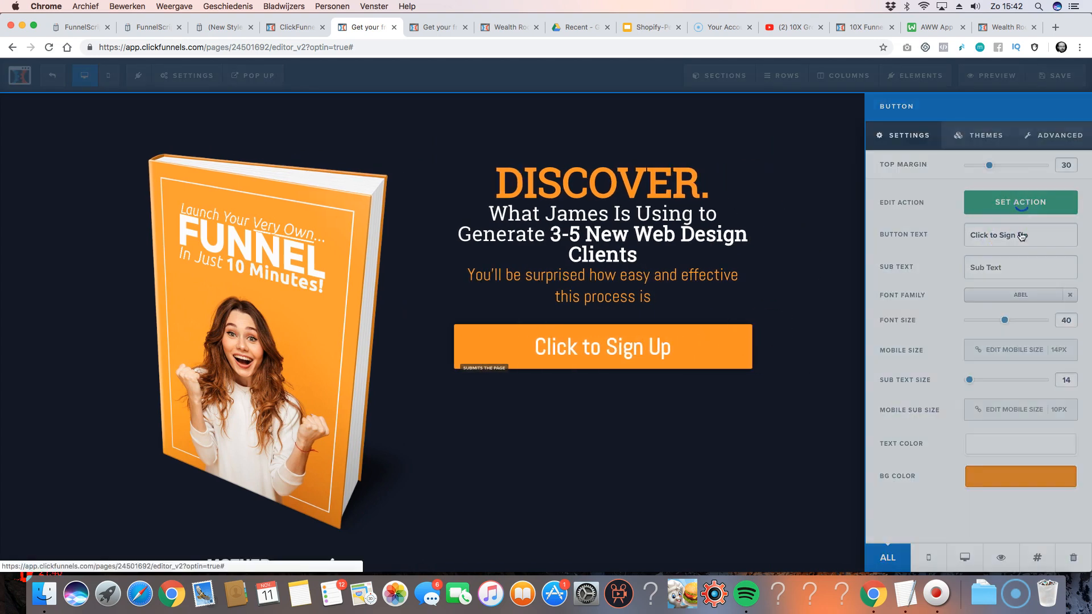
{"action": "left_click", "coordinate": [964, 164]}
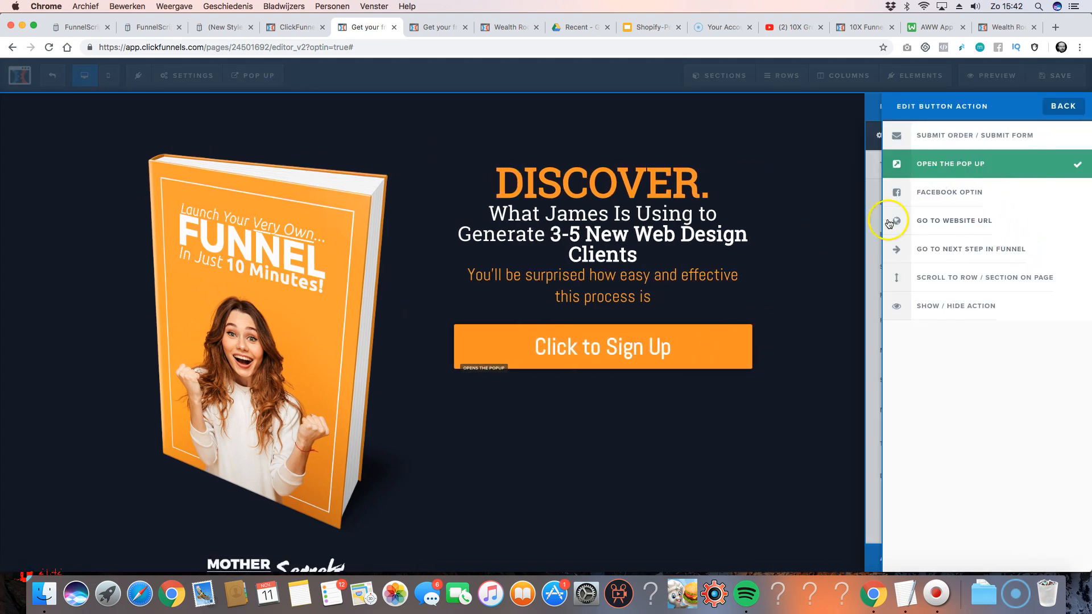
{"action": "left_click", "coordinate": [690, 257]}
{"action": "left_click", "coordinate": [1053, 76]}
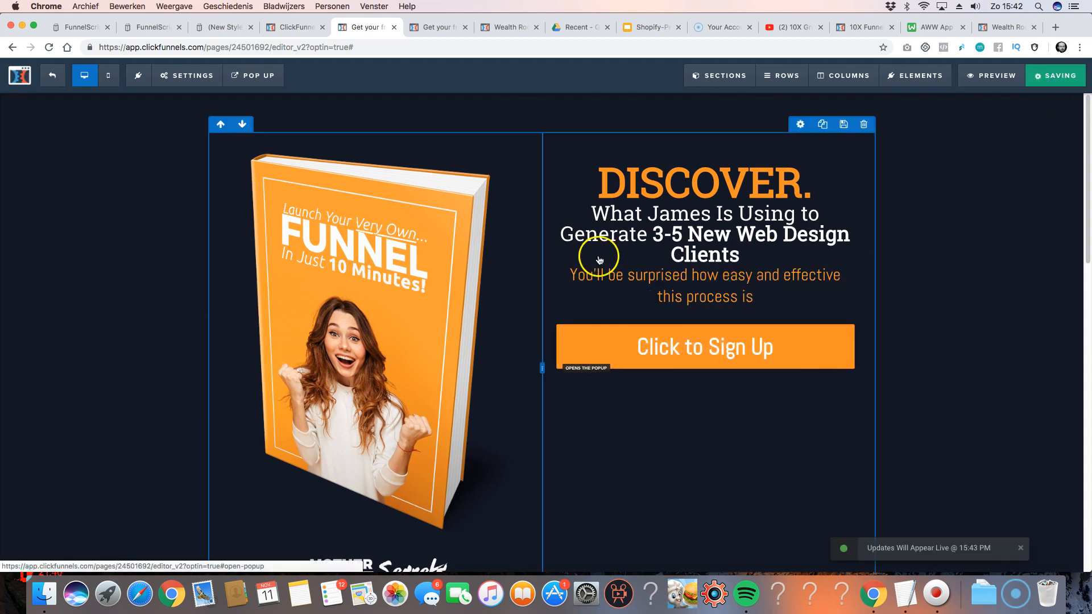
- Show the pop-up again and add a Headline element to its empty one-column row
{"action": "left_click", "coordinate": [275, 77]}
{"action": "left_click", "coordinate": [279, 99]}
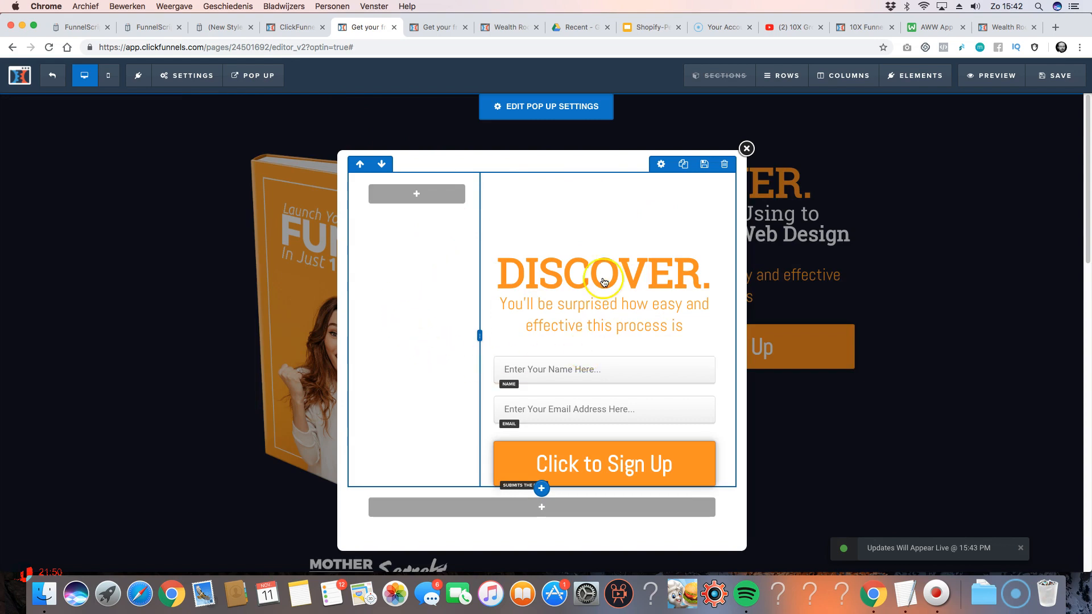
{"action": "left_click", "coordinate": [542, 507]}
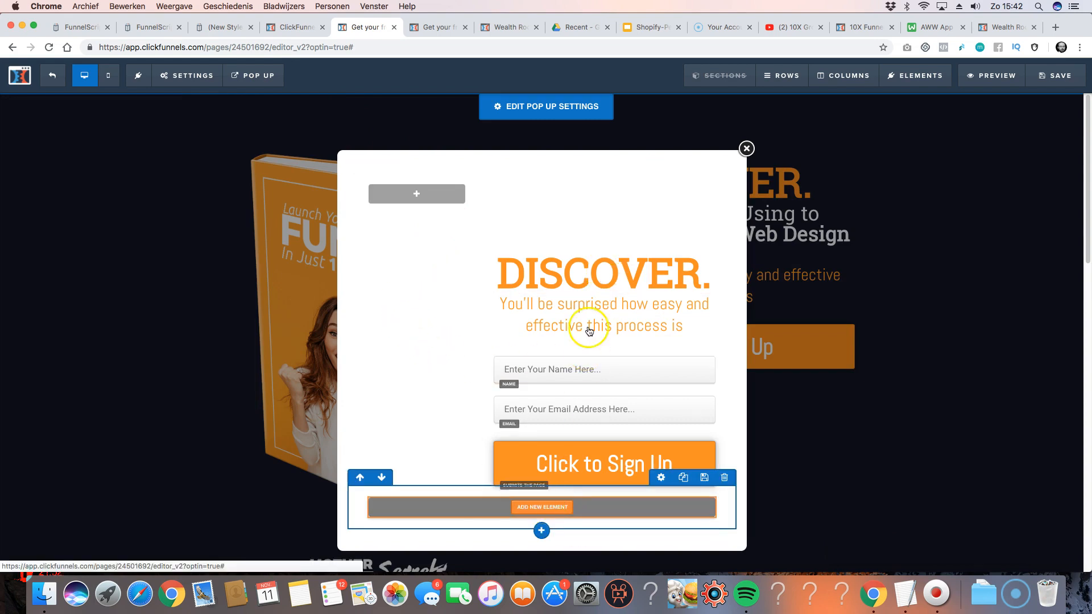
{"action": "left_click", "coordinate": [889, 170]}
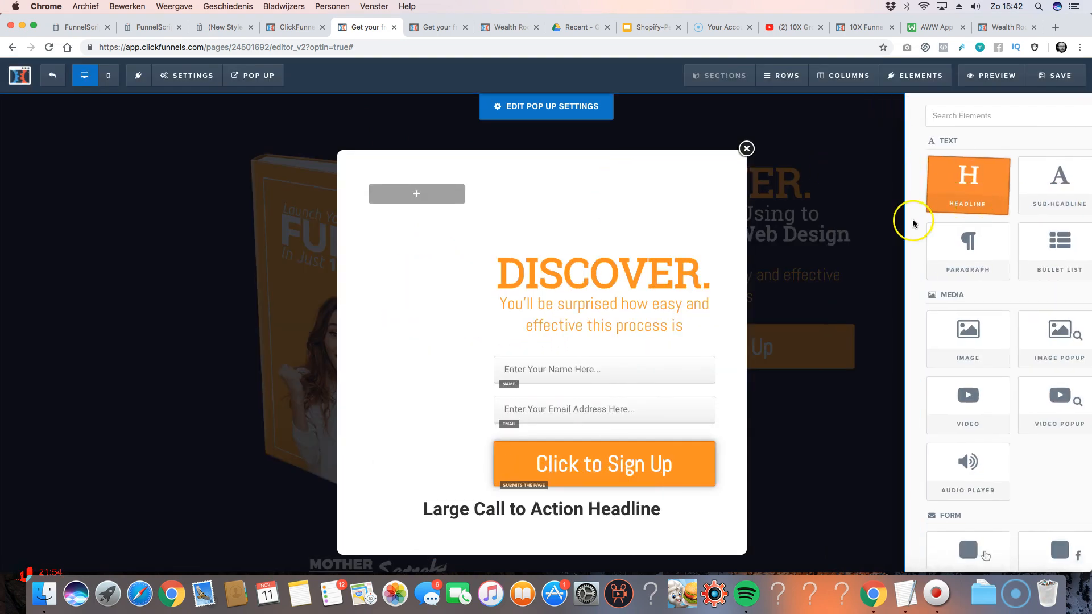
- Move the pop-up's texts, name and email fields and sign-up button from the two-column row into the one-column row
{"action": "left_click", "coordinate": [725, 165]}
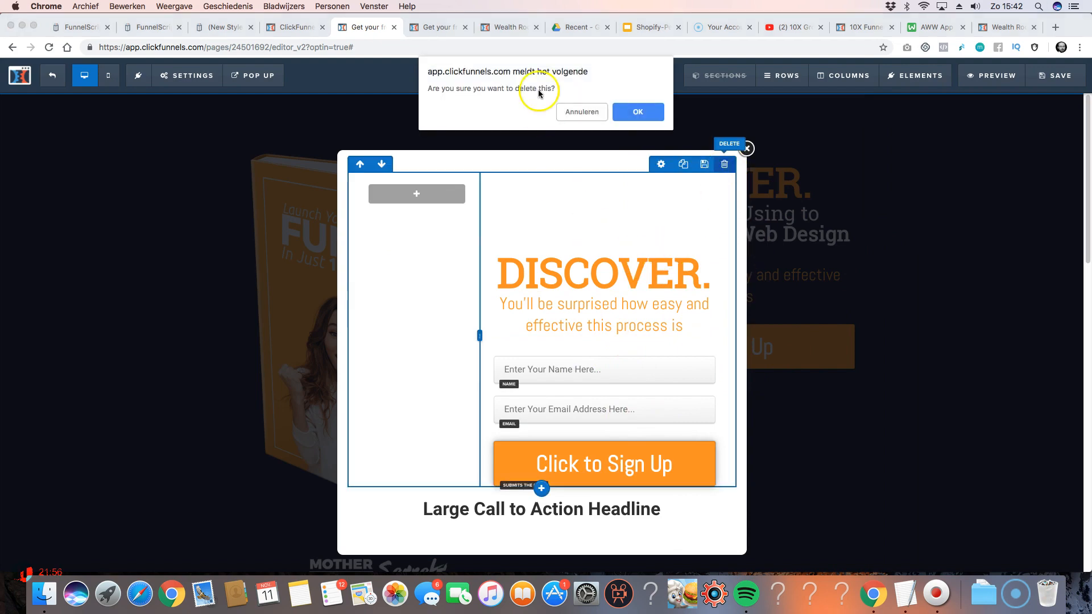
{"action": "left_click", "coordinate": [638, 113]}
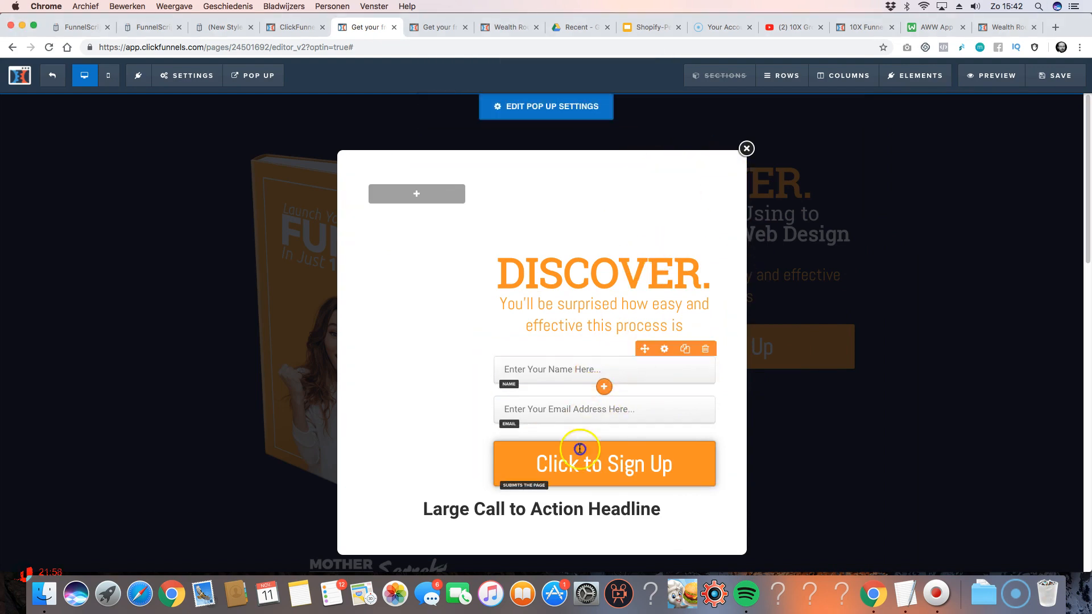
{"action": "left_click_drag", "start_coordinate": [574, 521], "coordinate": [593, 419]}
{"action": "left_click_drag", "start_coordinate": [582, 243], "coordinate": [570, 403]}
{"action": "left_click_drag", "start_coordinate": [588, 254], "coordinate": [573, 403]}
{"action": "scroll", "coordinate": [673, 188], "scroll_direction": "down", "scroll_amount": 3}
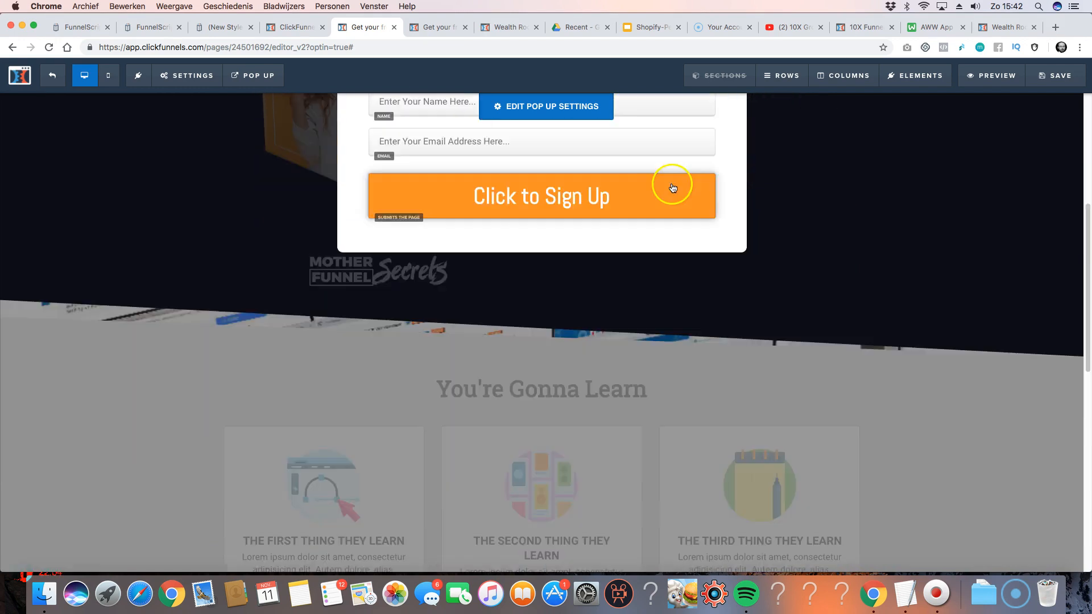
- Delete the two-column row with the leftover DISCOVER texts from the top of the pop-up
{"action": "scroll", "coordinate": [673, 188], "scroll_direction": "up", "scroll_amount": 5}
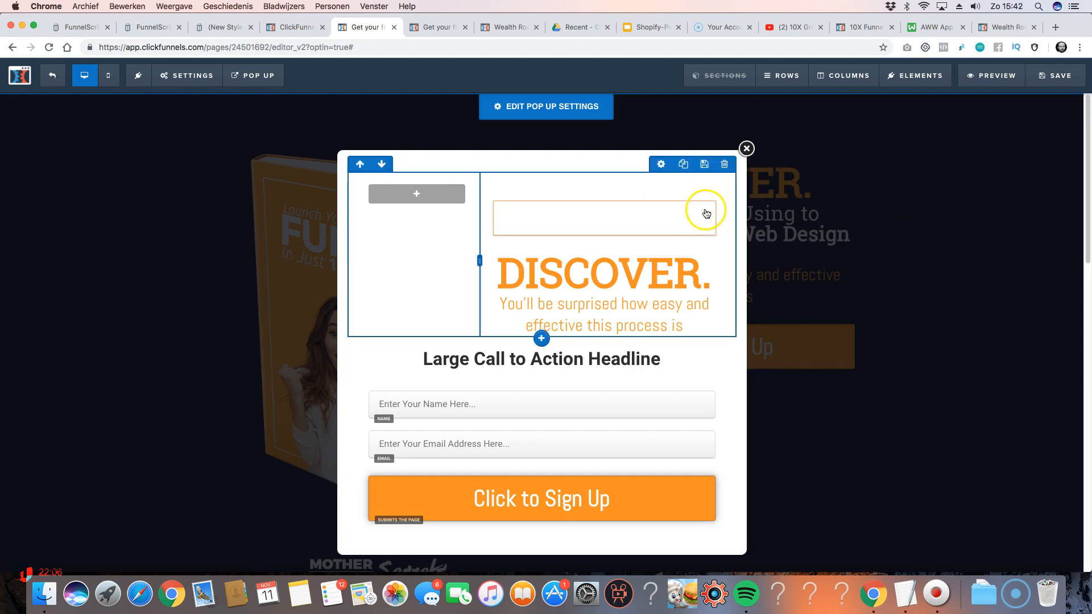
{"action": "left_click", "coordinate": [724, 165]}
{"action": "left_click", "coordinate": [639, 110]}
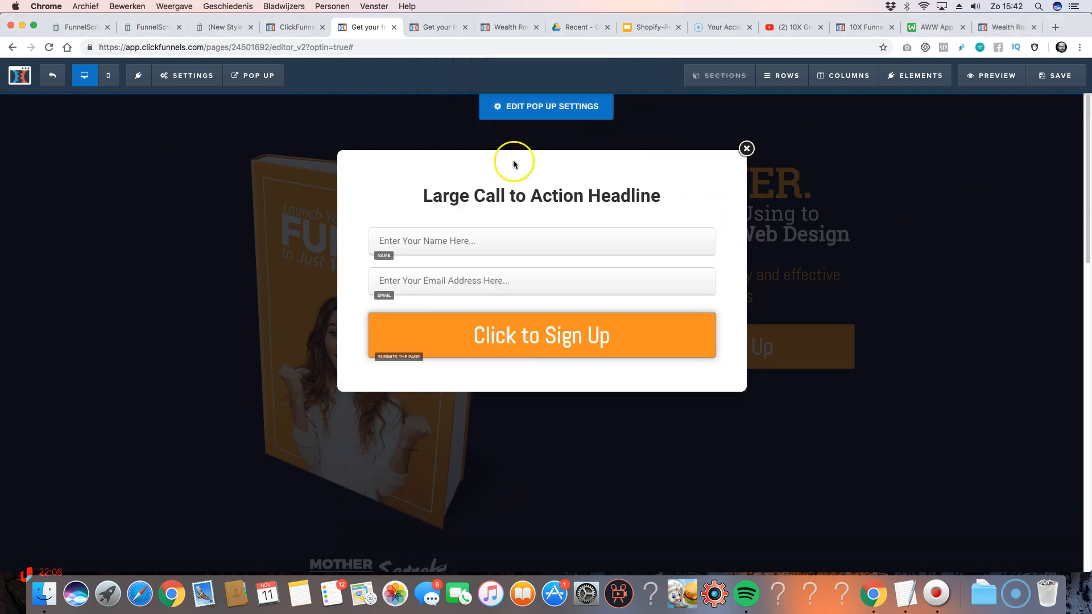
- Change the pop-up's headline to "Fill in your details and get the funnel sheet instantly delivered in your email" and close the pop-up
{"action": "mouse_move", "coordinate": [383, 164]}
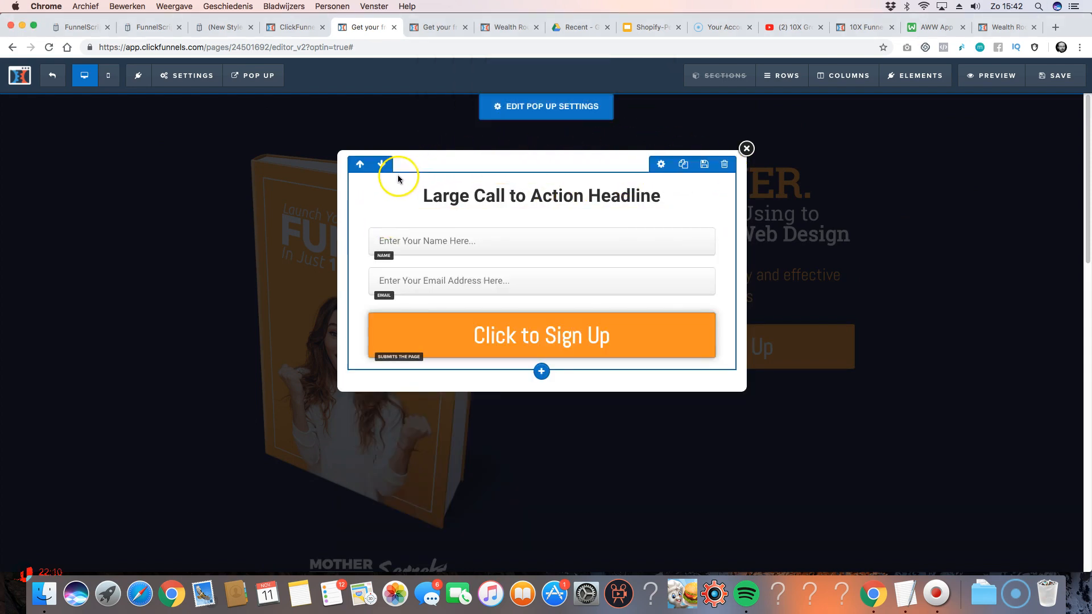
{"action": "double_click", "coordinate": [454, 200]}
{"action": "triple_click", "coordinate": [457, 202]}
{"action": "type", "text": "W"}
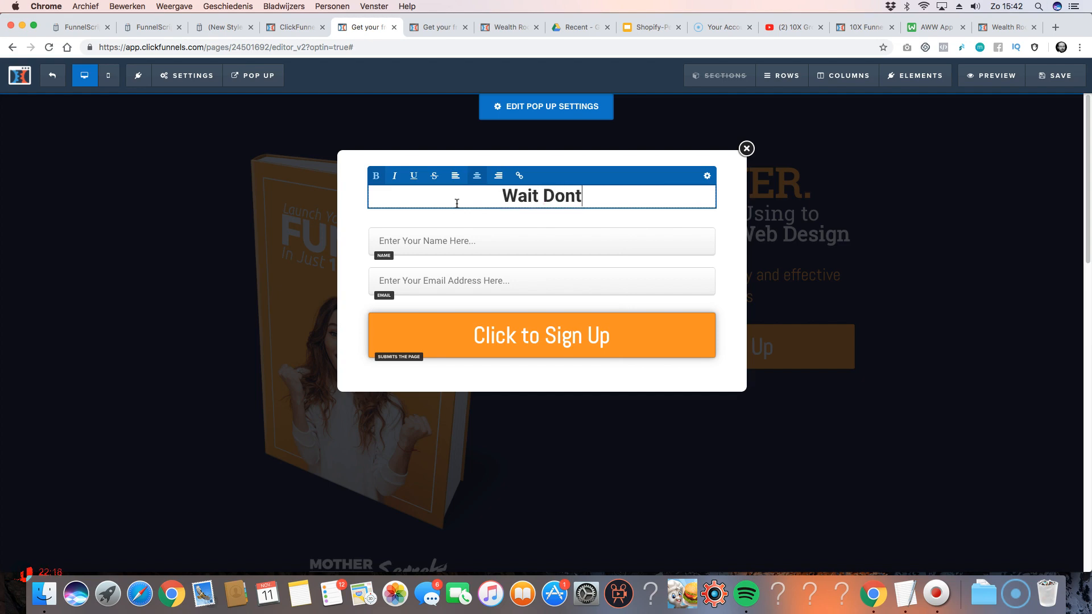
{"action": "type", "text": "ait Dont"}
{"action": "key", "text": "super+a"}
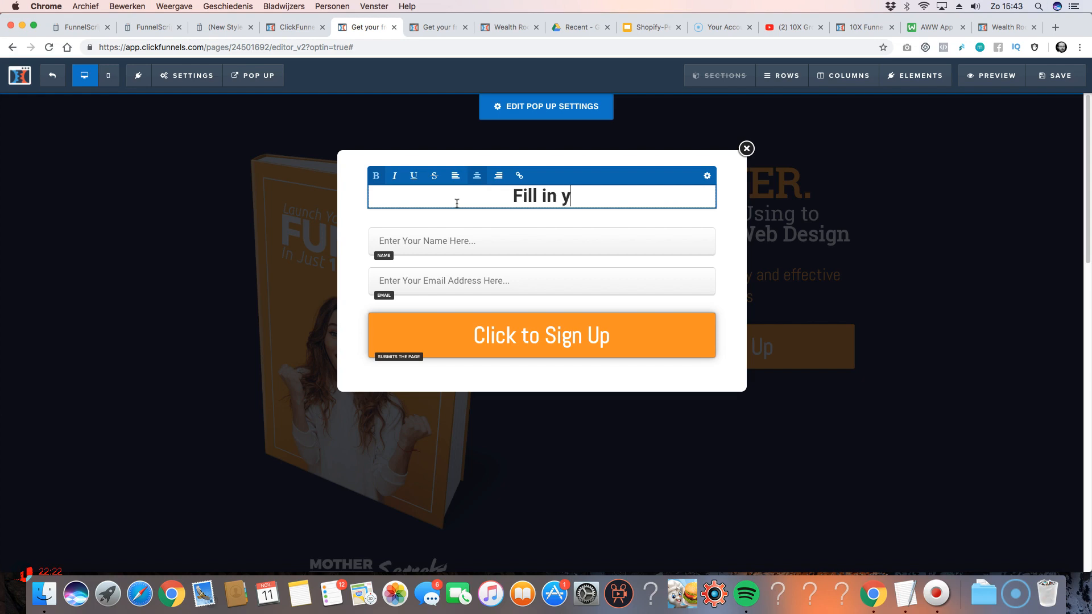
{"action": "type", "text": "Fill in your details and "}
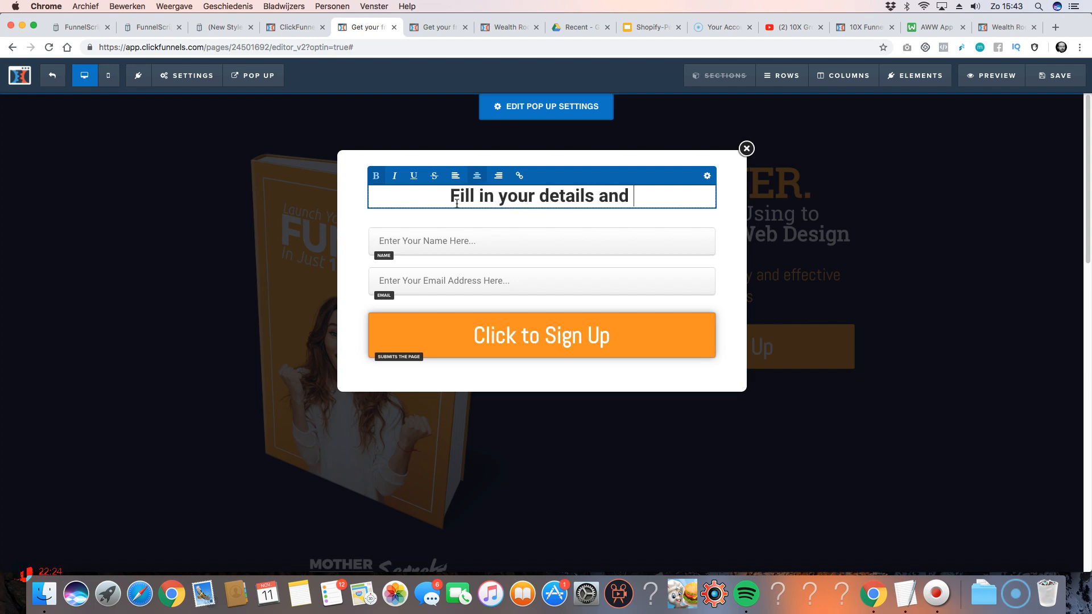
{"action": "type", "text": "get the funnel"}
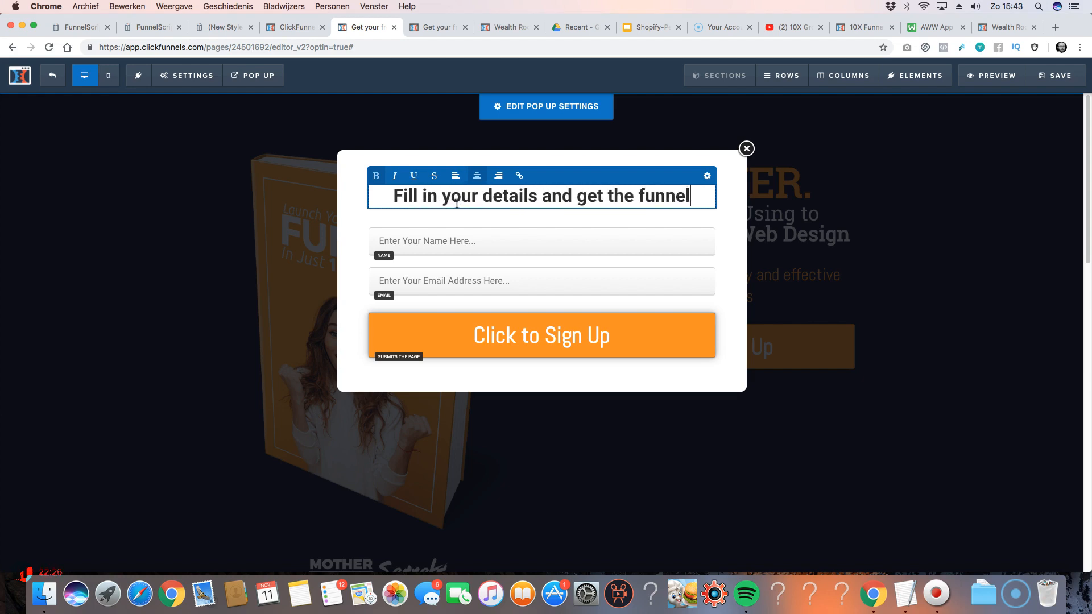
{"action": "type", "text": " sheet instan"}
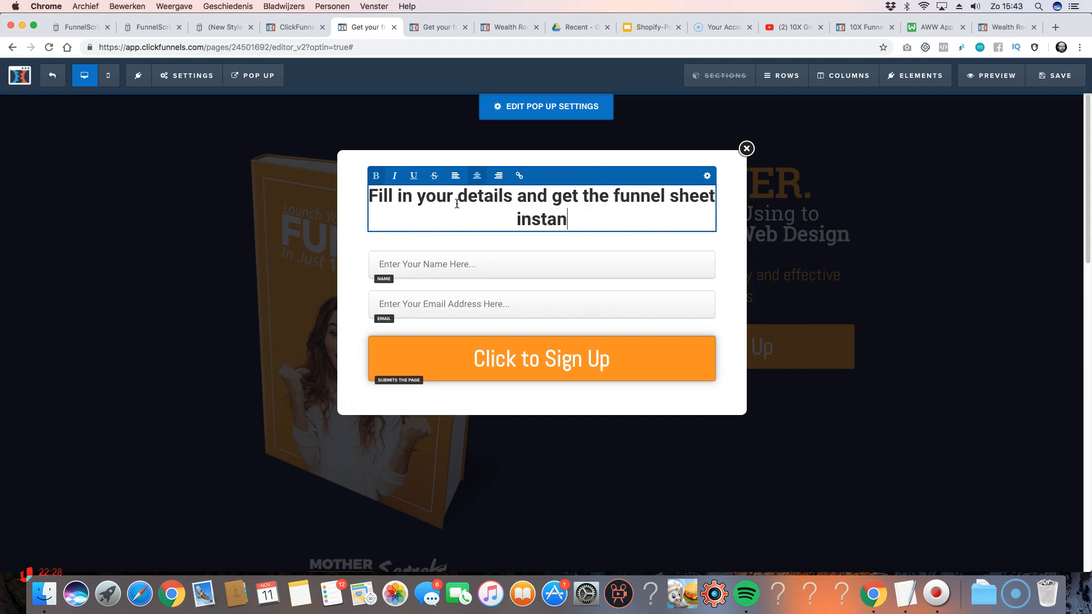
{"action": "type", "text": "tly deliver"}
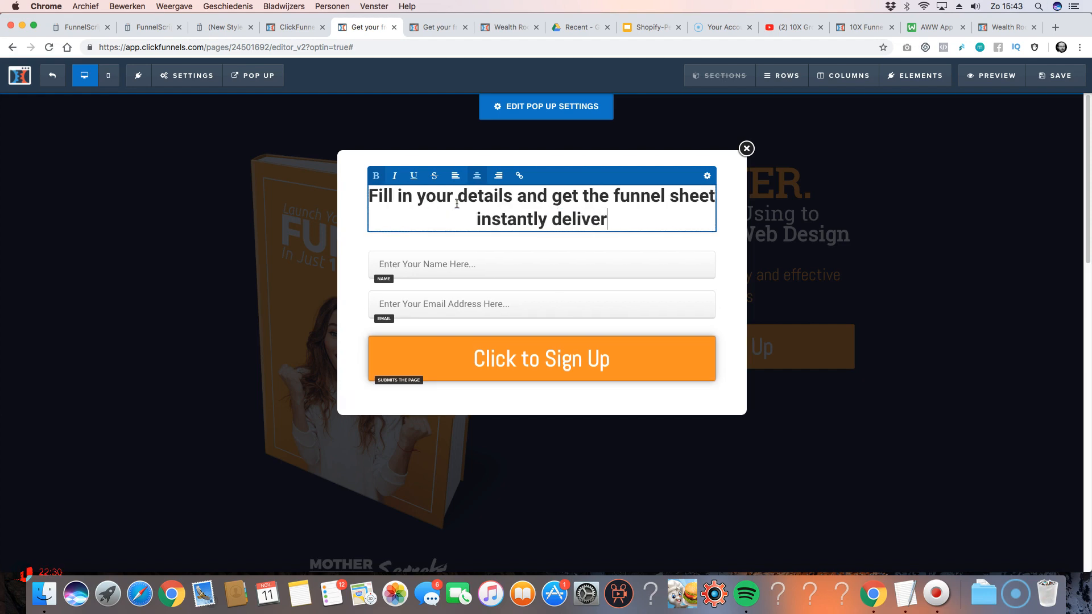
{"action": "type", "text": "ed in your email"}
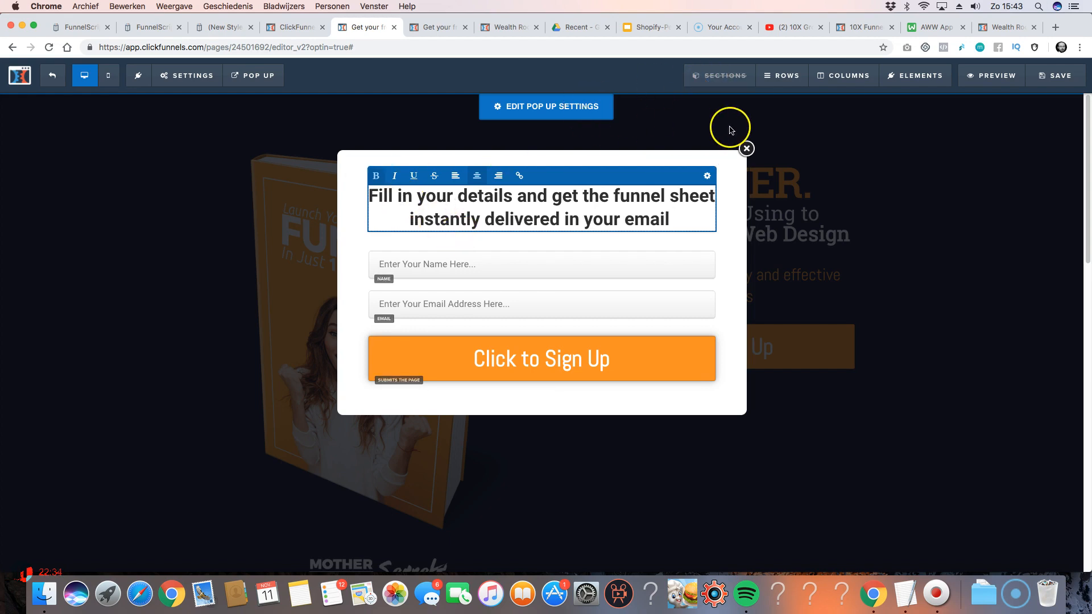
{"action": "left_click", "coordinate": [747, 148]}
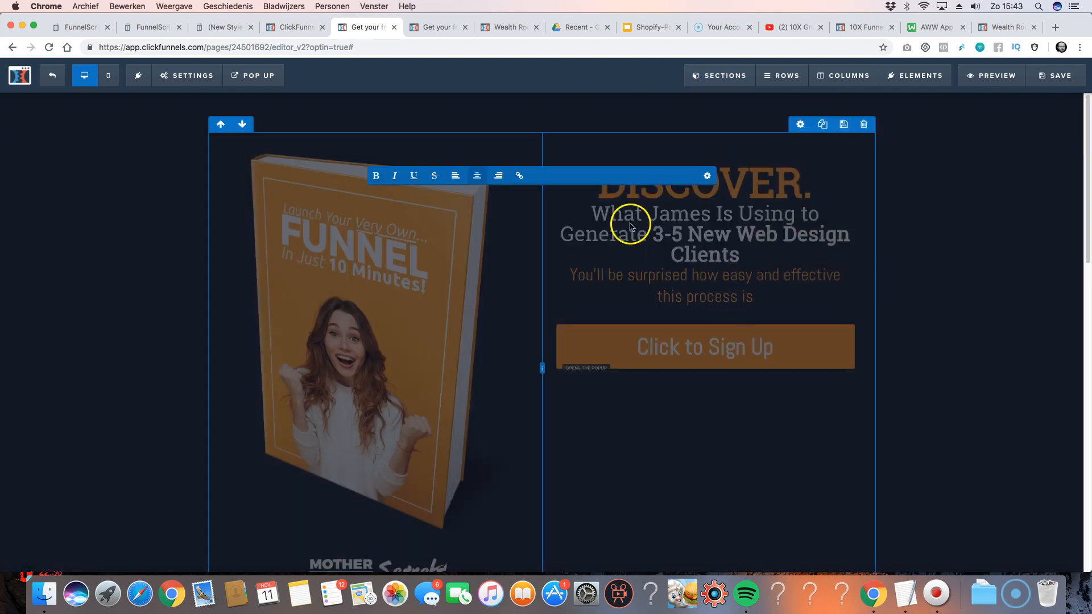
- Set the pop-up's Trigger on Exit to the Show When User option, save the page and close the pop-up
{"action": "left_click", "coordinate": [259, 82]}
{"action": "left_click", "coordinate": [257, 100]}
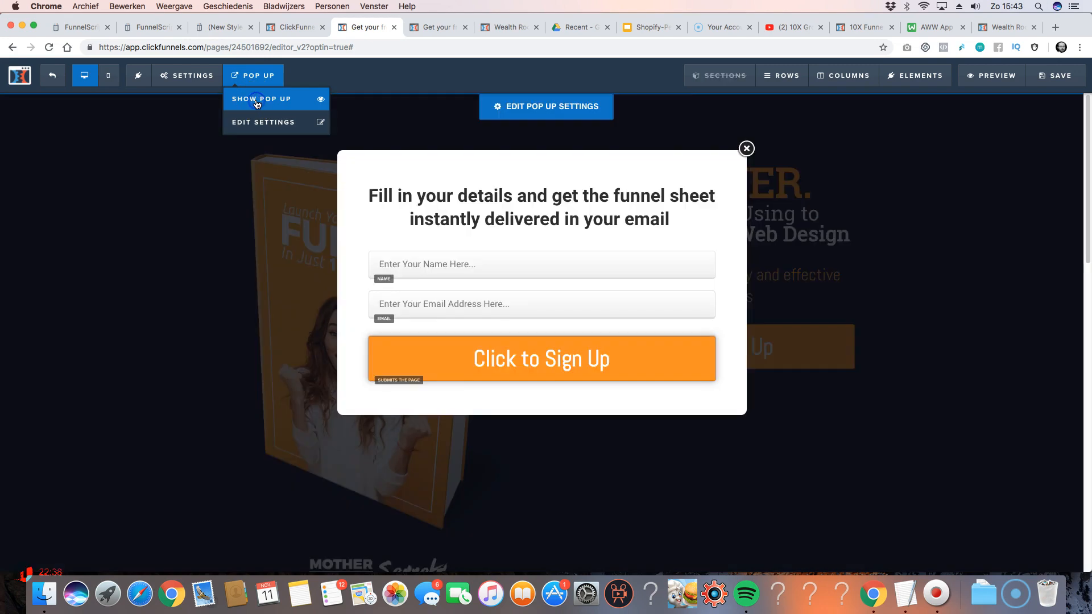
{"action": "left_click", "coordinate": [529, 106]}
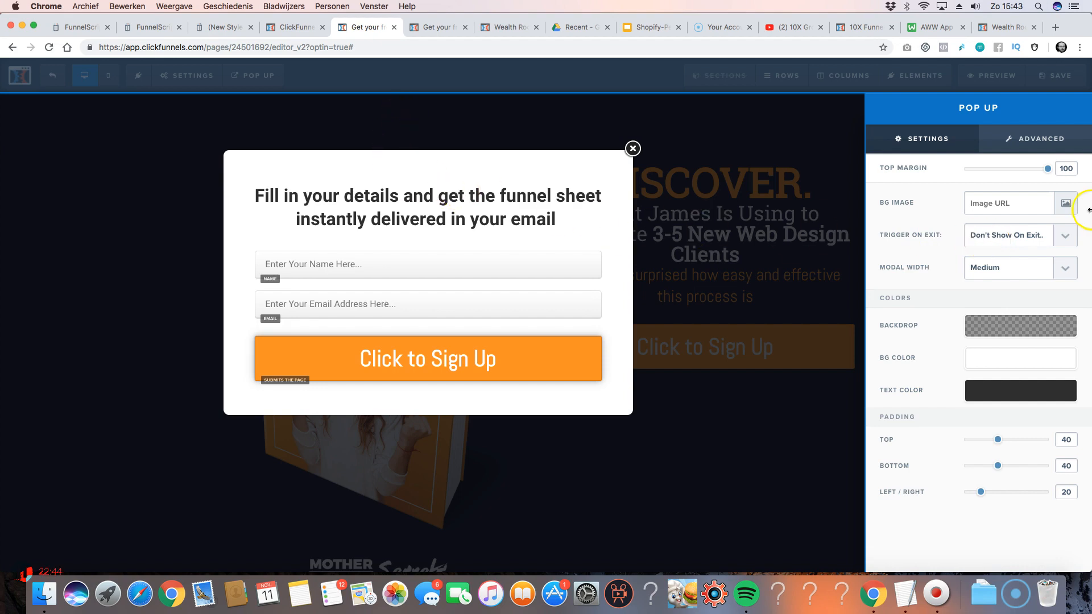
{"action": "left_click", "coordinate": [990, 241]}
{"action": "left_click", "coordinate": [988, 248]}
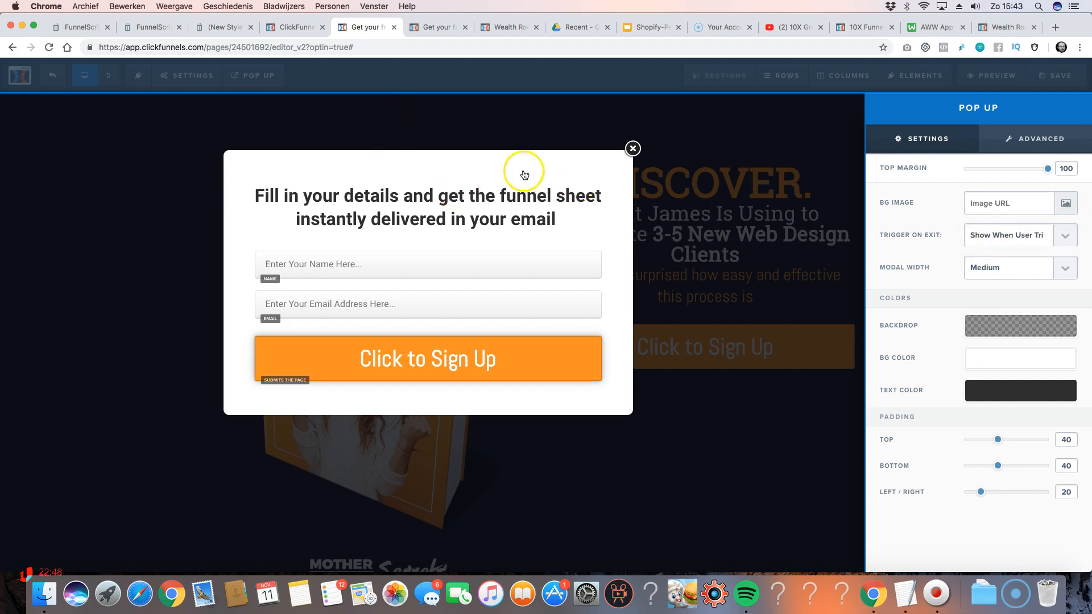
{"action": "left_click", "coordinate": [1061, 80]}
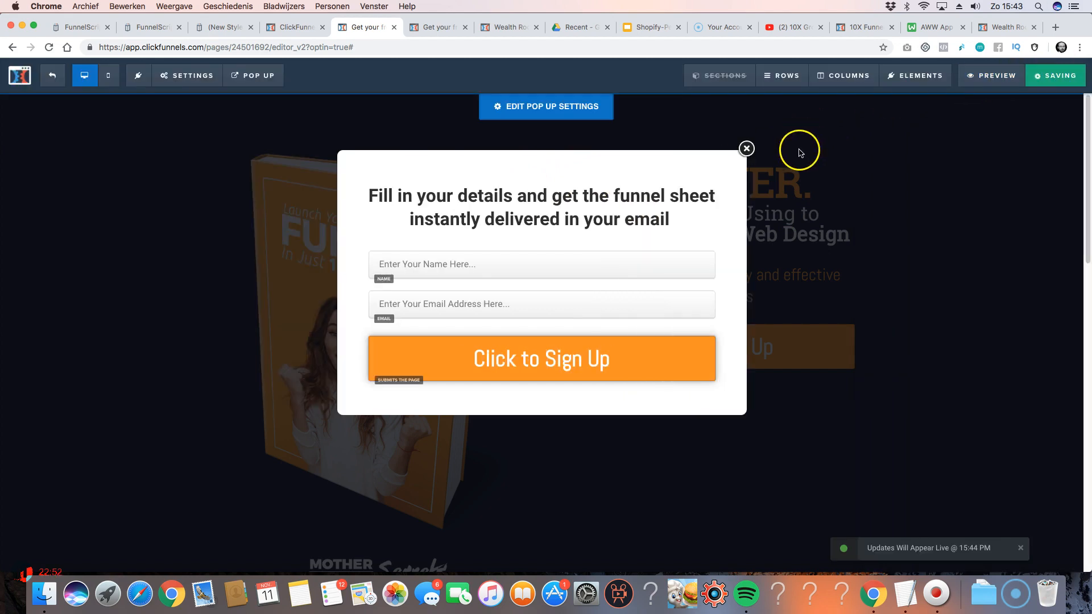
{"action": "left_click", "coordinate": [747, 148]}
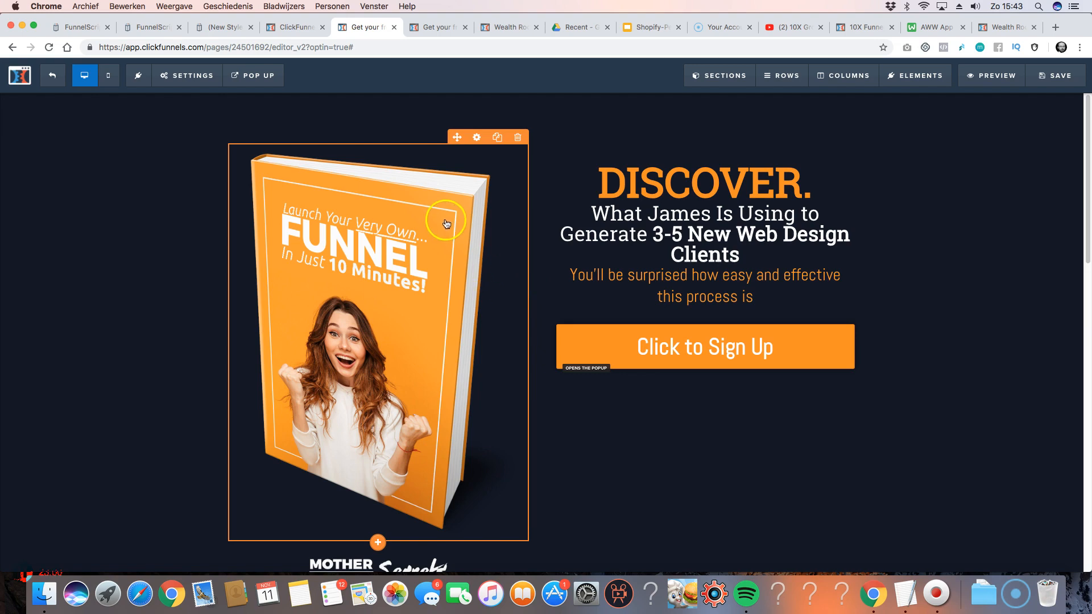
- Examine the page's row list, locating the 1, 2 and 3 column rows of each section on the page
{"action": "mouse_move", "coordinate": [708, 78]}
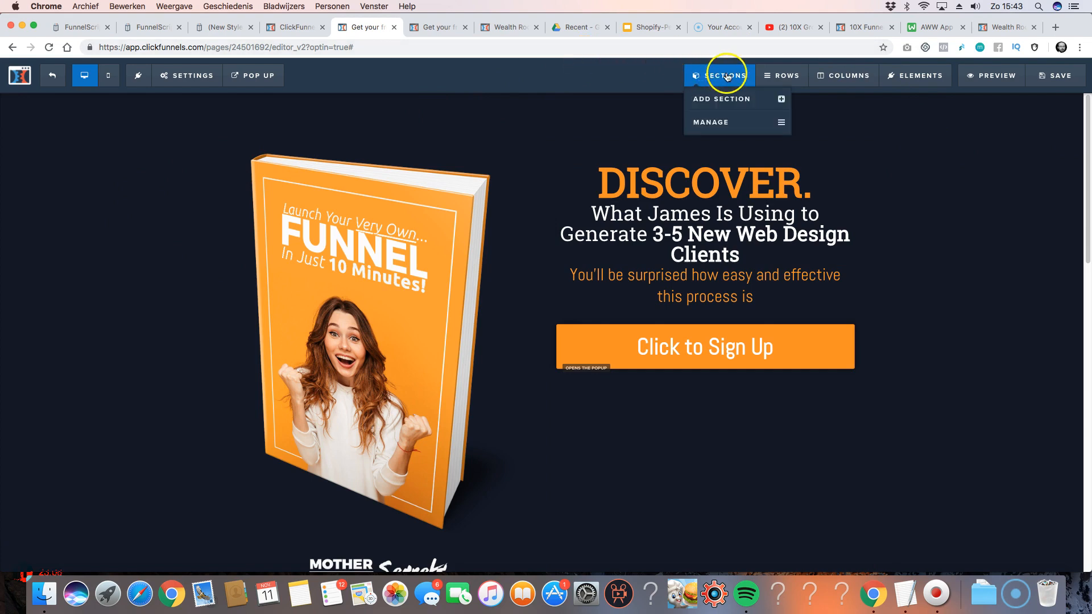
{"action": "mouse_move", "coordinate": [914, 79]}
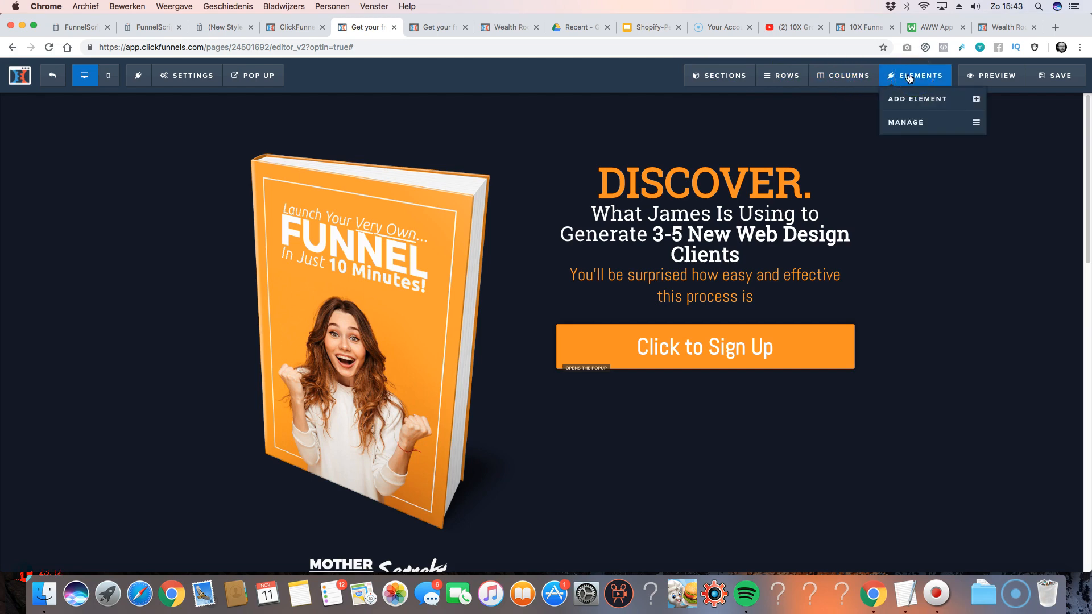
{"action": "left_click", "coordinate": [729, 76]}
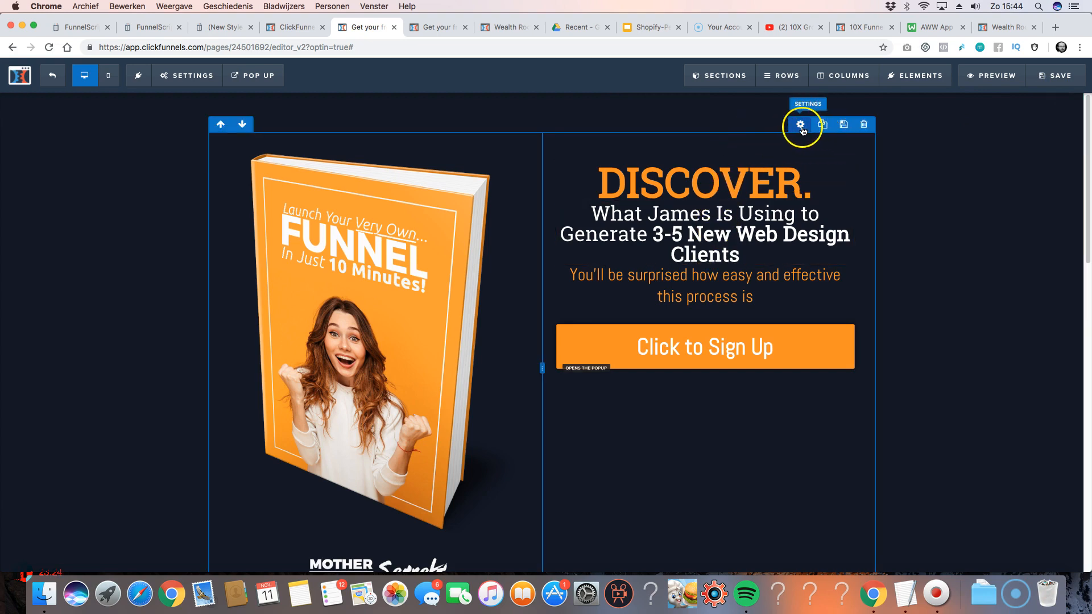
{"action": "left_click", "coordinate": [783, 76]}
{"action": "left_click", "coordinate": [779, 123]}
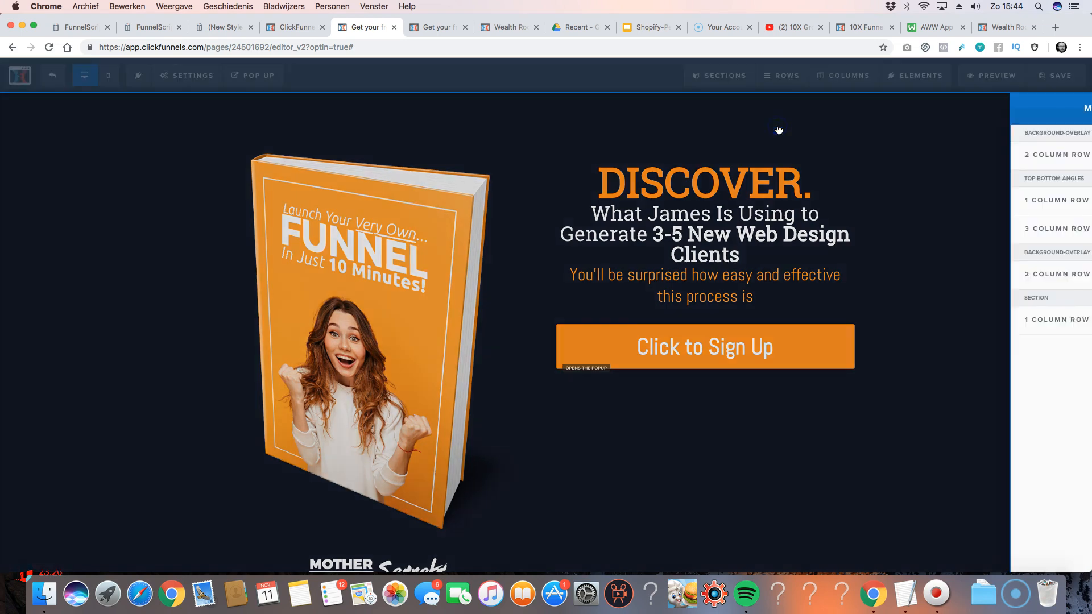
{"action": "left_click", "coordinate": [912, 199]}
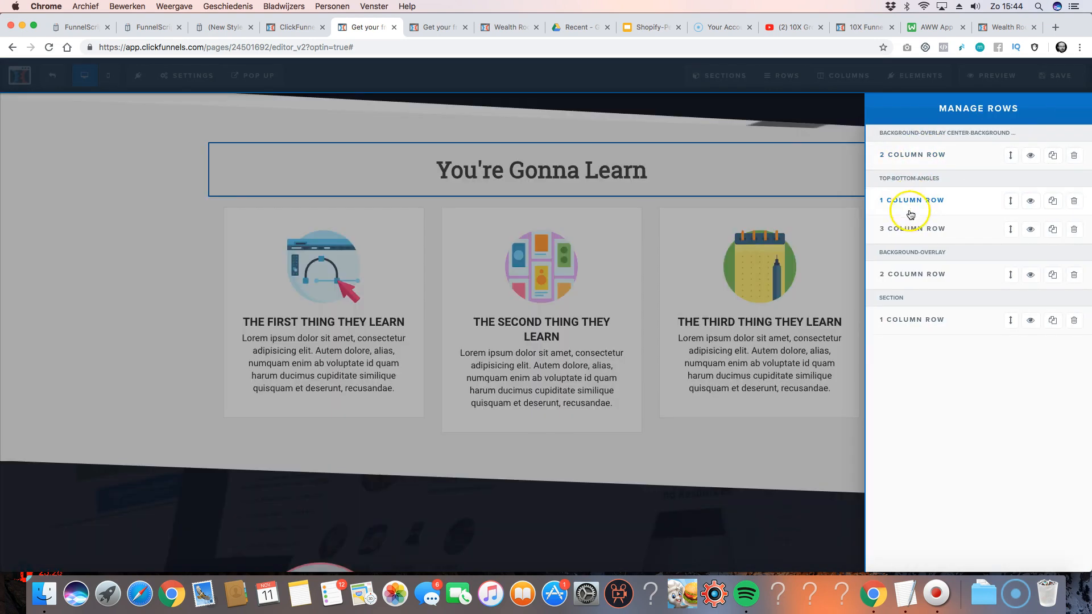
{"action": "left_click", "coordinate": [909, 228]}
{"action": "left_click", "coordinate": [910, 274]}
{"action": "left_click", "coordinate": [907, 319]}
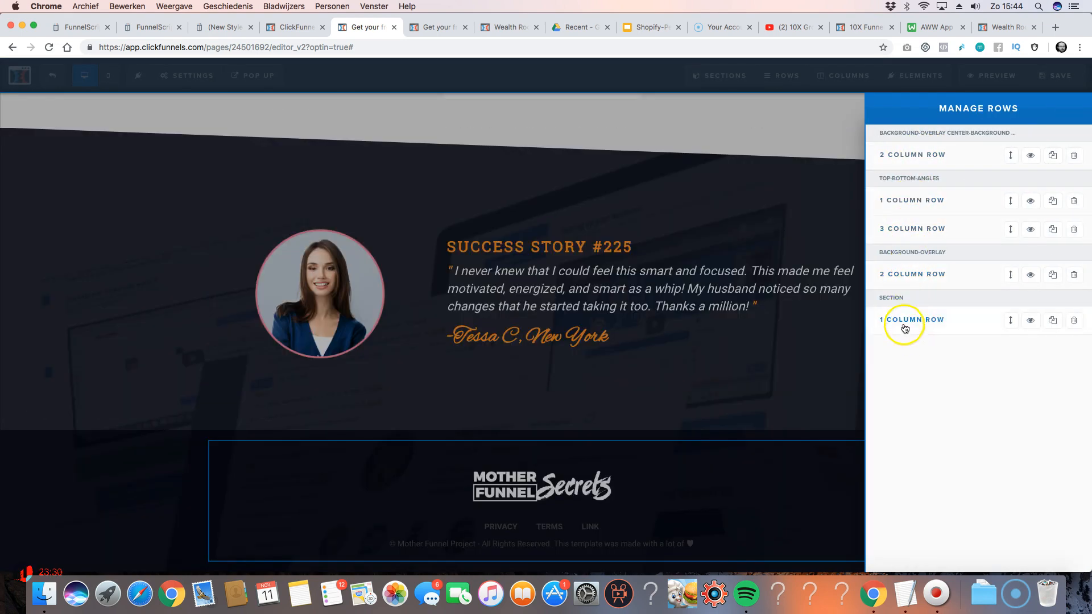
{"action": "left_click", "coordinate": [874, 128]}
- Examine the page's management lists of sections and columns, and close them
{"action": "left_click", "coordinate": [720, 79]}
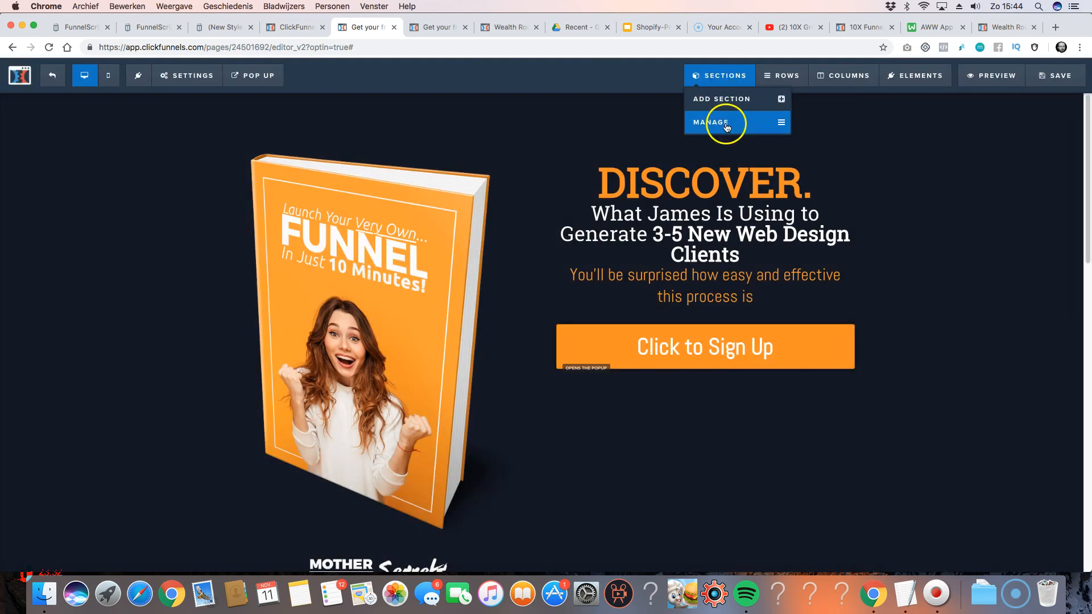
{"action": "left_click", "coordinate": [726, 123]}
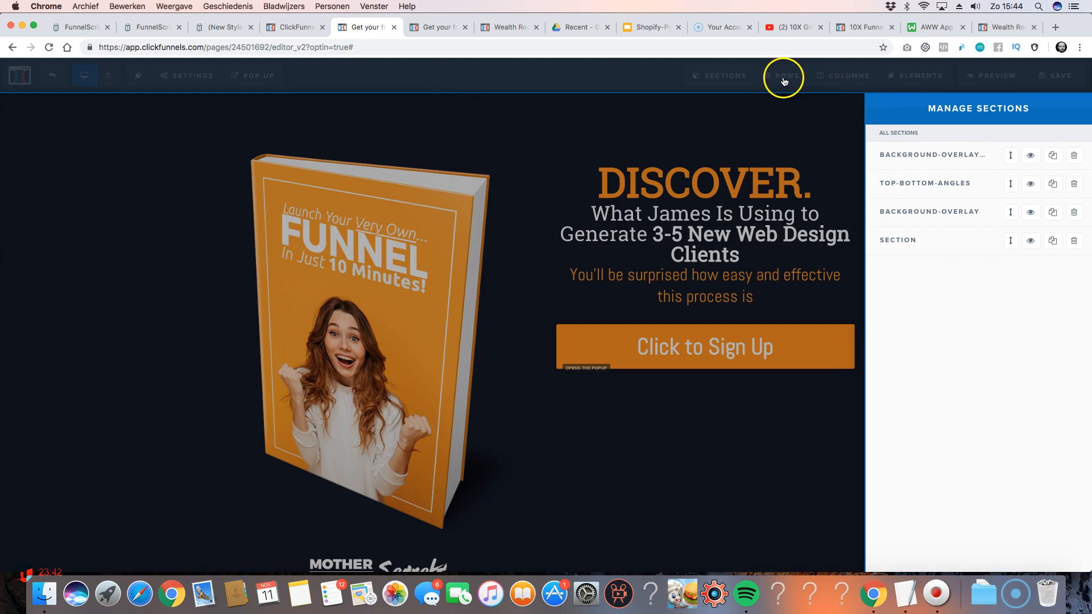
{"action": "left_click", "coordinate": [783, 73]}
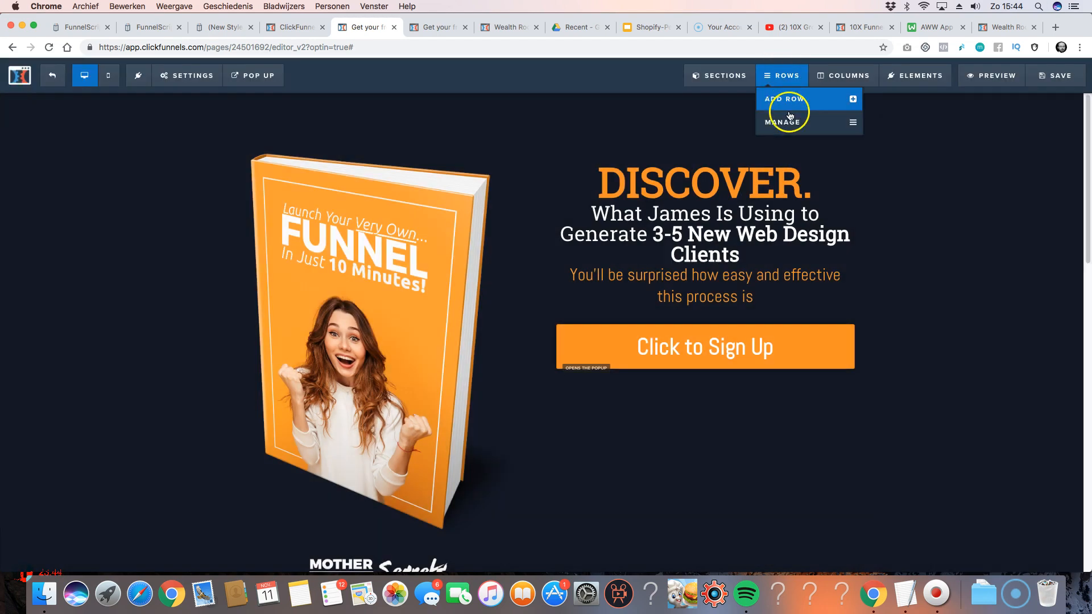
{"action": "left_click", "coordinate": [834, 77]}
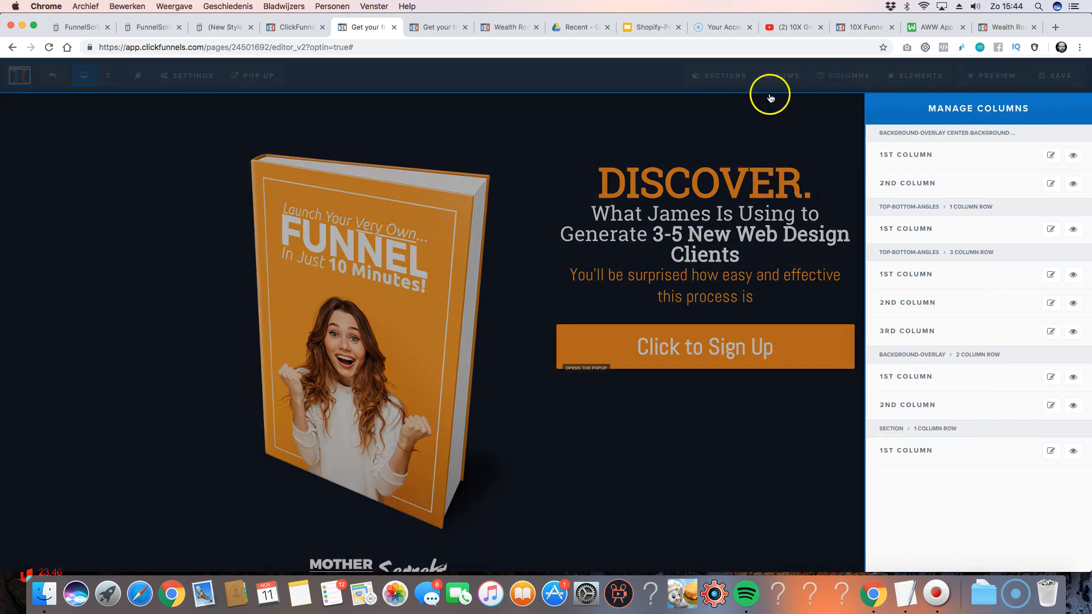
{"action": "left_click", "coordinate": [770, 98]}
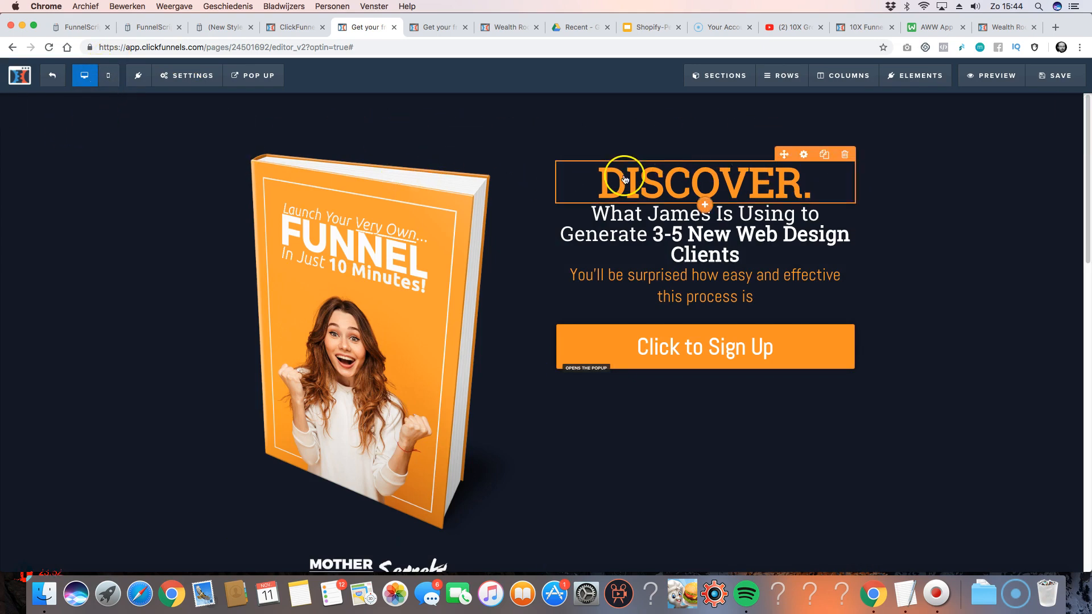
- View the list of all page elements, close it, and look over the page template from start to end
{"action": "mouse_move", "coordinate": [882, 80]}
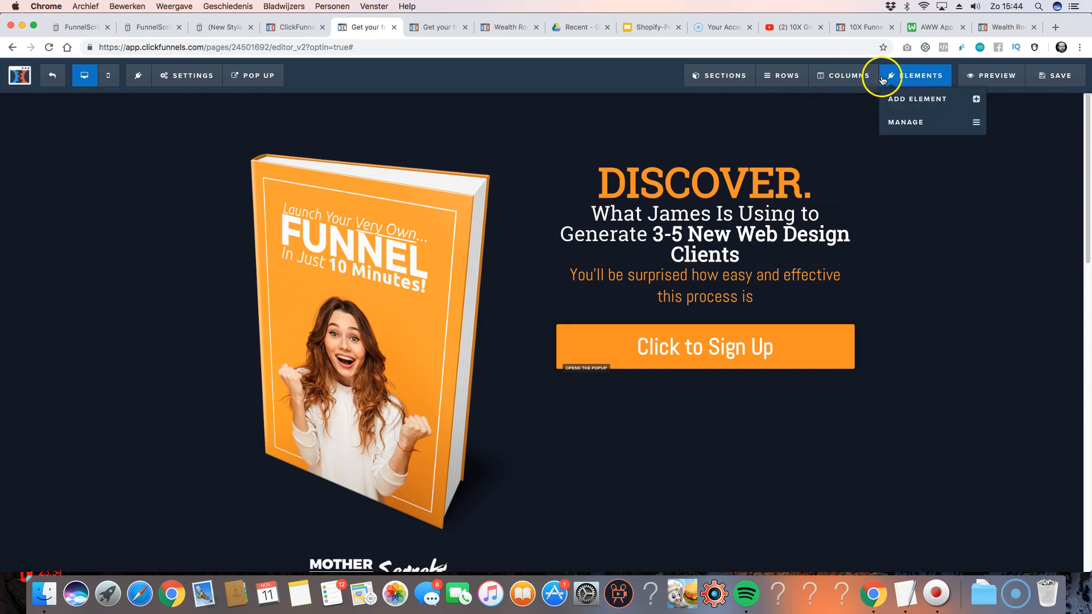
{"action": "left_click", "coordinate": [907, 123]}
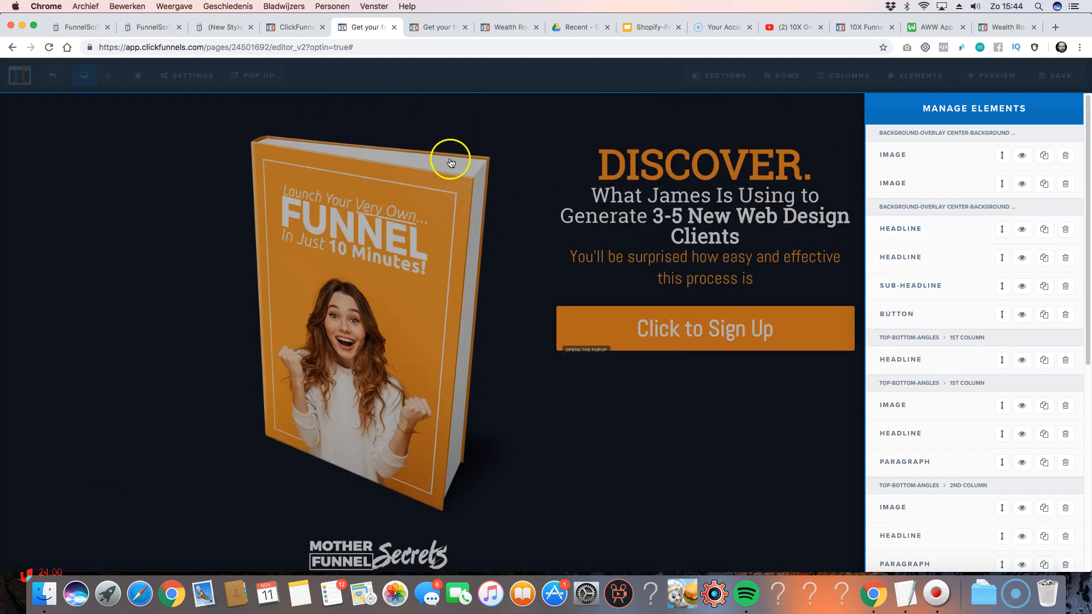
{"action": "left_click", "coordinate": [208, 125]}
{"action": "scroll", "coordinate": [807, 167], "scroll_direction": "down", "scroll_amount": 10}
{"action": "scroll", "coordinate": [739, 130], "scroll_direction": "up", "scroll_amount": 15}
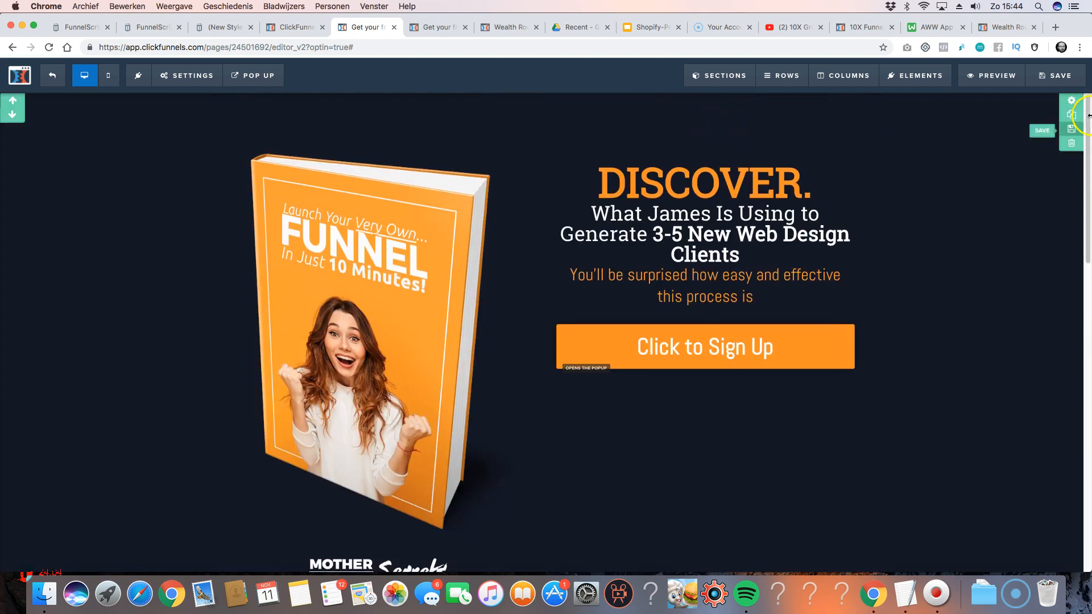
- Delete all four page sections: the book hero, the "You're Gonna Learn" block, the success story and the footer
{"action": "left_click", "coordinate": [1071, 146]}
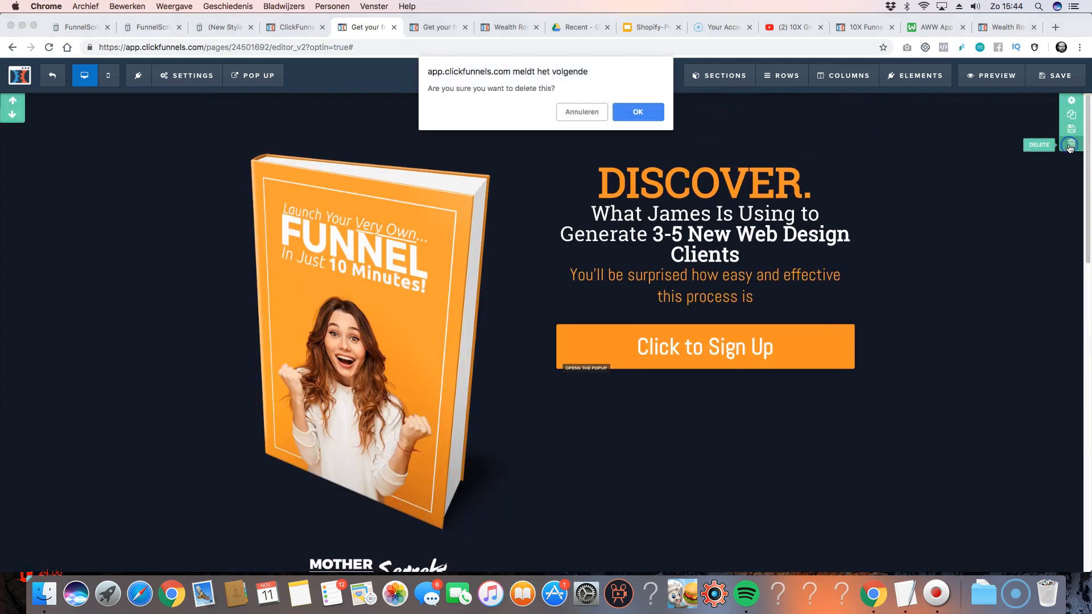
{"action": "left_click", "coordinate": [660, 112]}
{"action": "left_click", "coordinate": [1072, 103]}
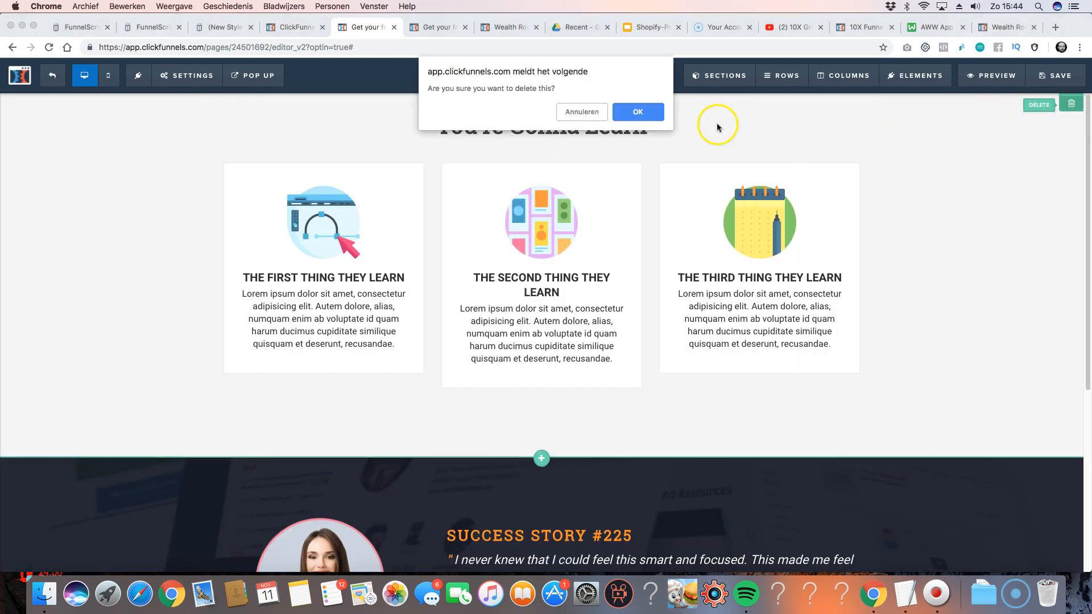
{"action": "left_click", "coordinate": [627, 112]}
{"action": "left_click", "coordinate": [1072, 103]}
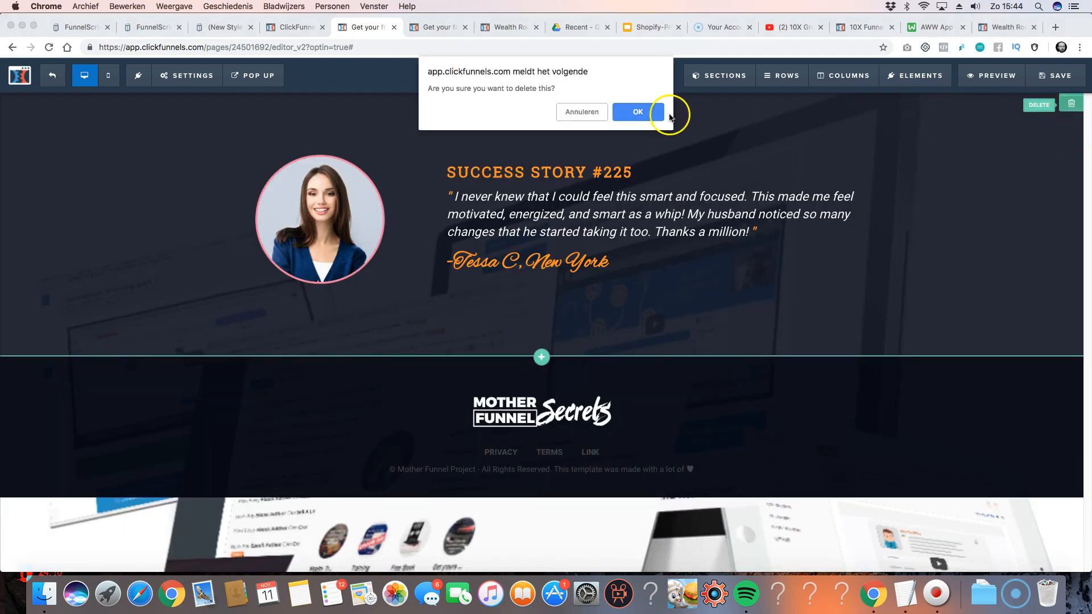
{"action": "left_click", "coordinate": [637, 112]}
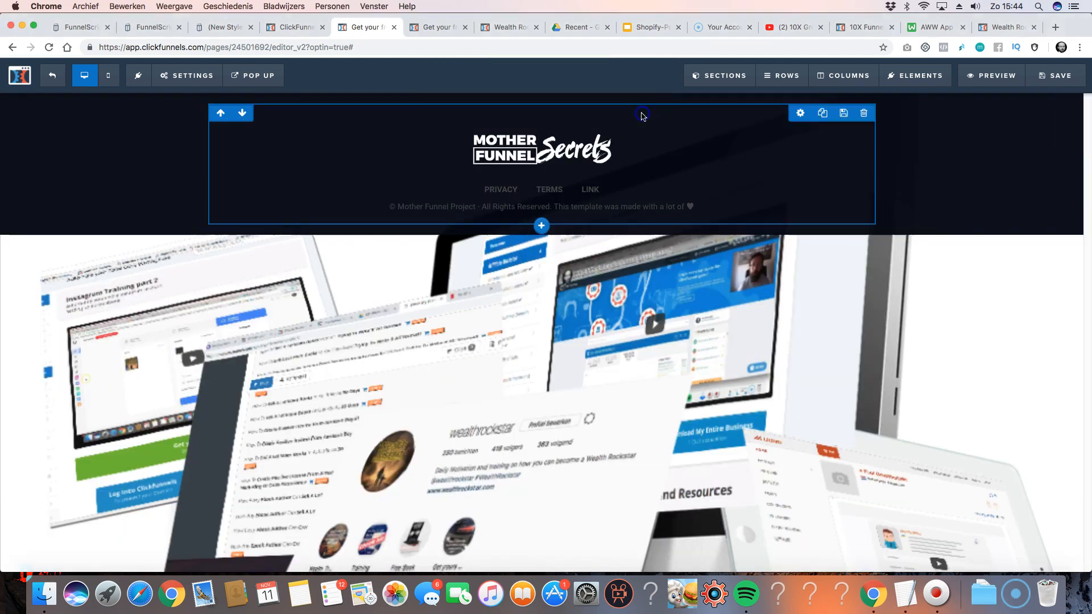
{"action": "left_click", "coordinate": [1070, 149]}
{"action": "left_click", "coordinate": [637, 112]}
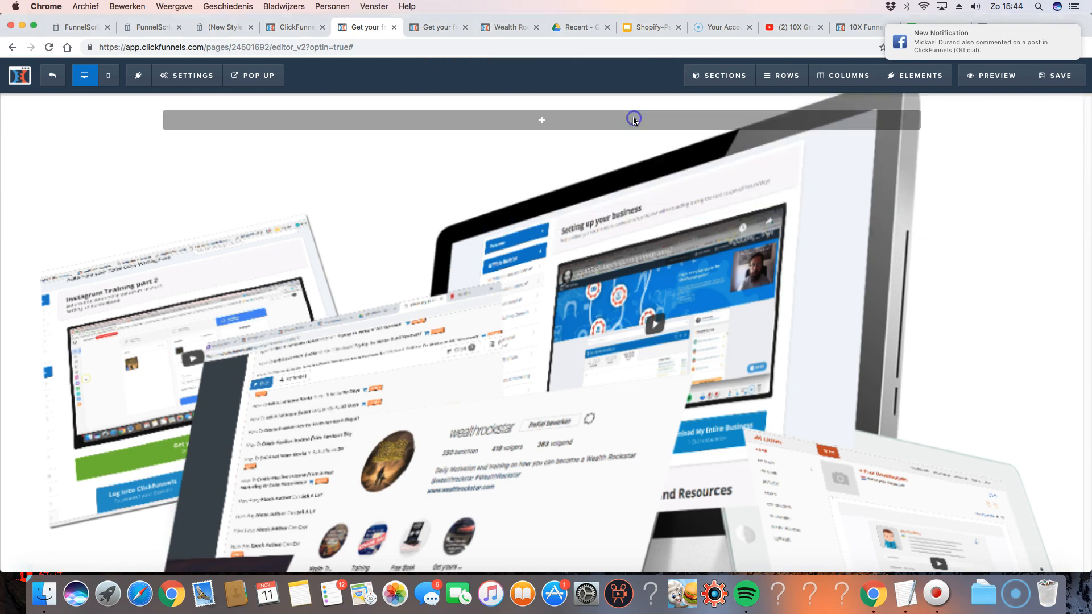
{"action": "left_click", "coordinate": [172, 75]}
{"action": "left_click", "coordinate": [186, 247]}
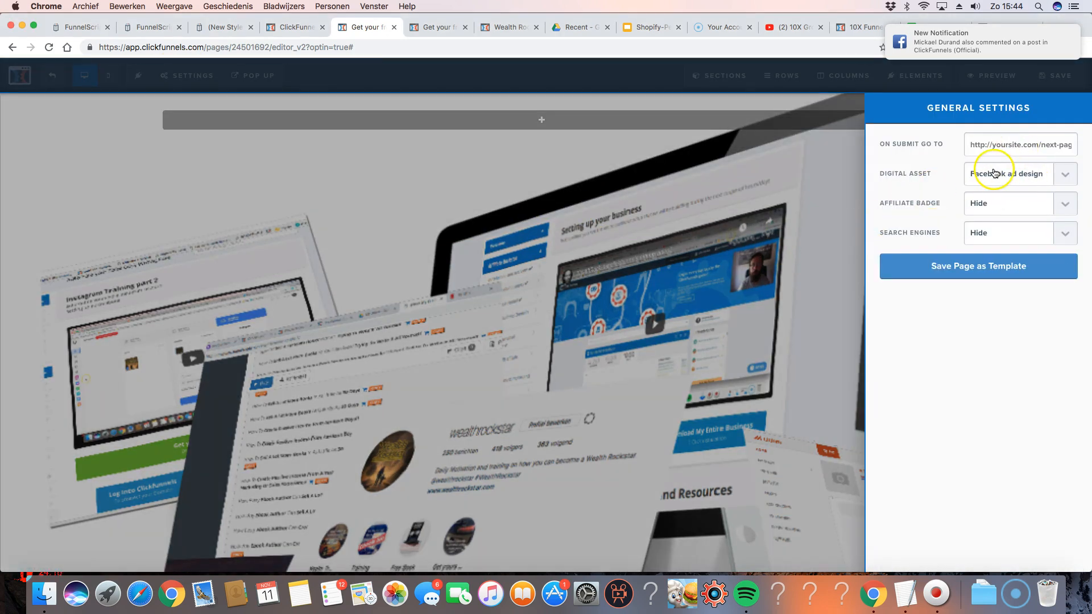
{"action": "left_click", "coordinate": [378, 153]}
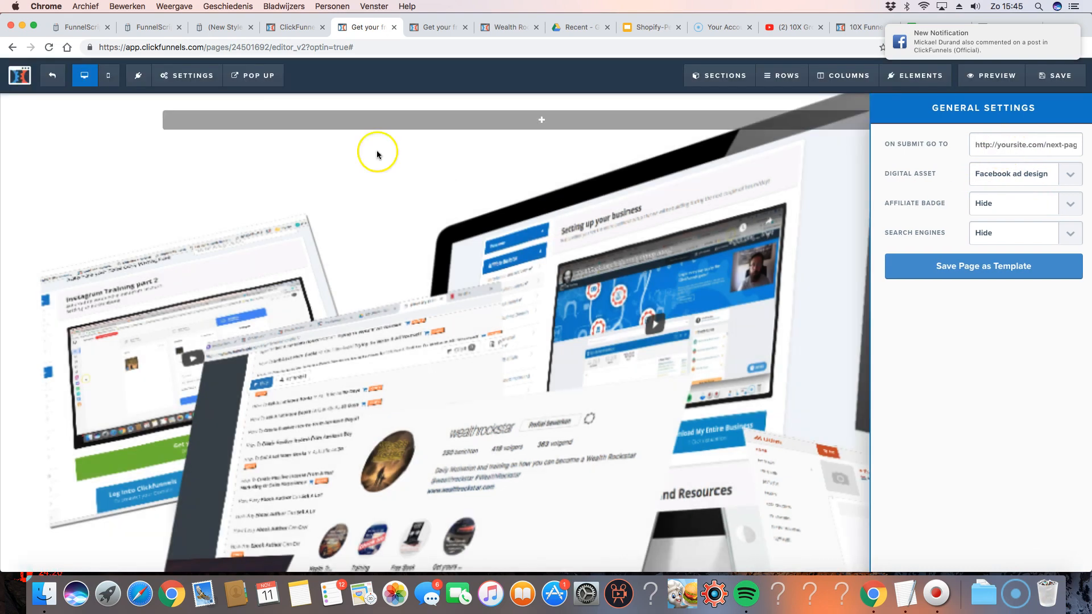
- Remove the page's background image and set its background color to white
{"action": "left_click", "coordinate": [173, 75]}
{"action": "left_click", "coordinate": [196, 192]}
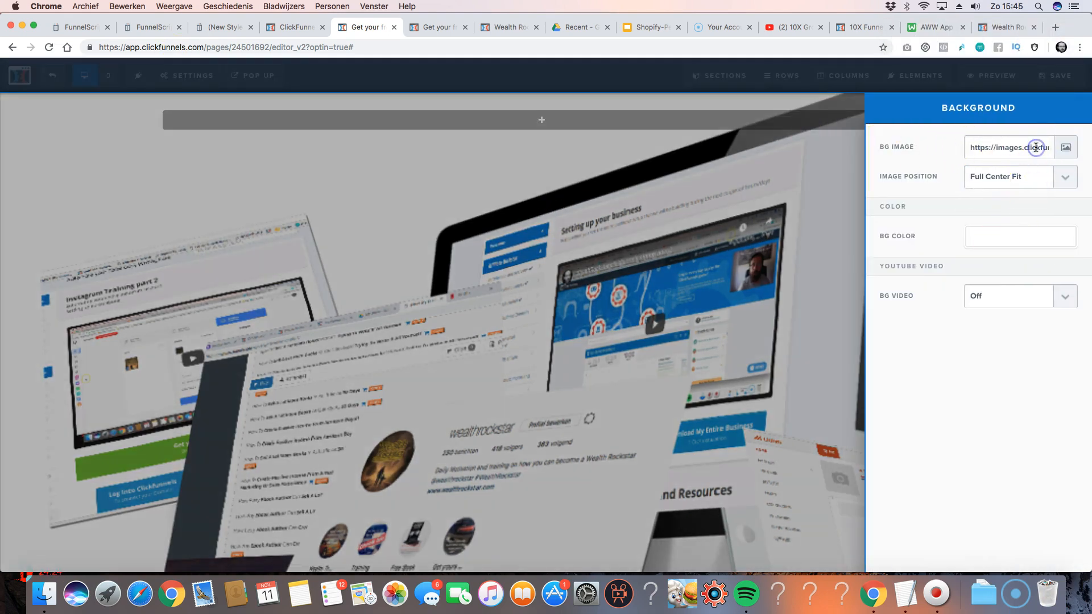
{"action": "key", "text": "BackSpace"}
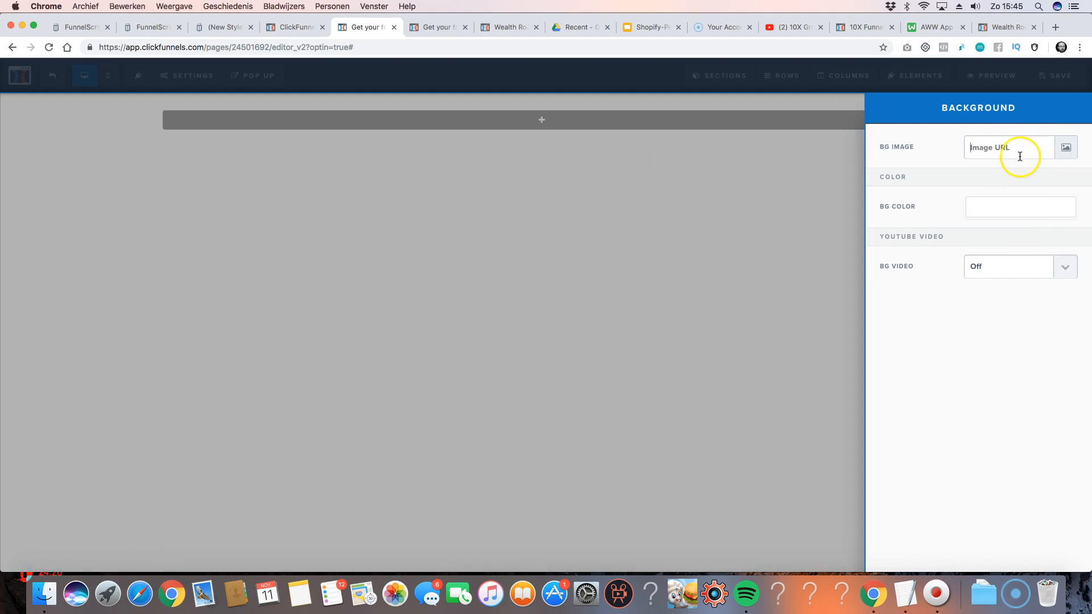
{"action": "left_click", "coordinate": [988, 210]}
{"action": "left_click", "coordinate": [954, 263]}
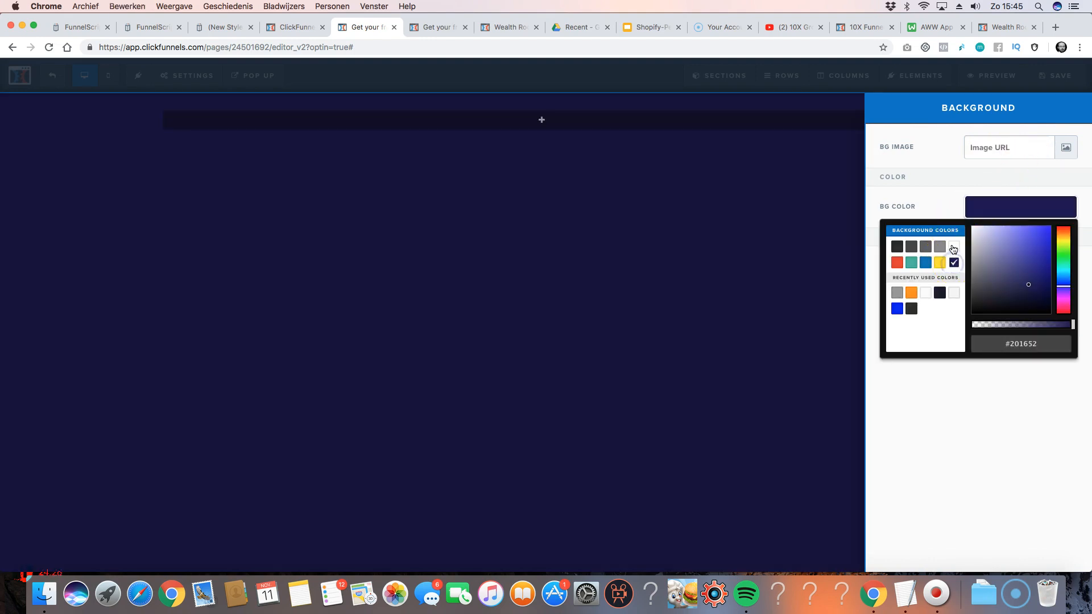
{"action": "left_click", "coordinate": [954, 248]}
{"action": "left_click", "coordinate": [651, 187]}
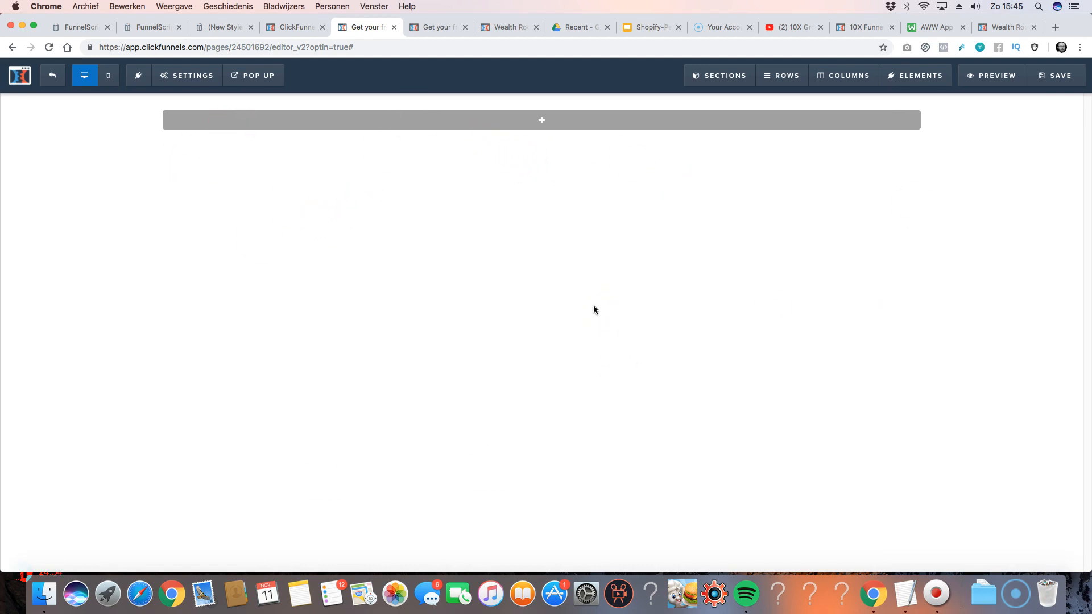
- Add two full-width sections to the empty page
{"action": "left_click", "coordinate": [541, 126]}
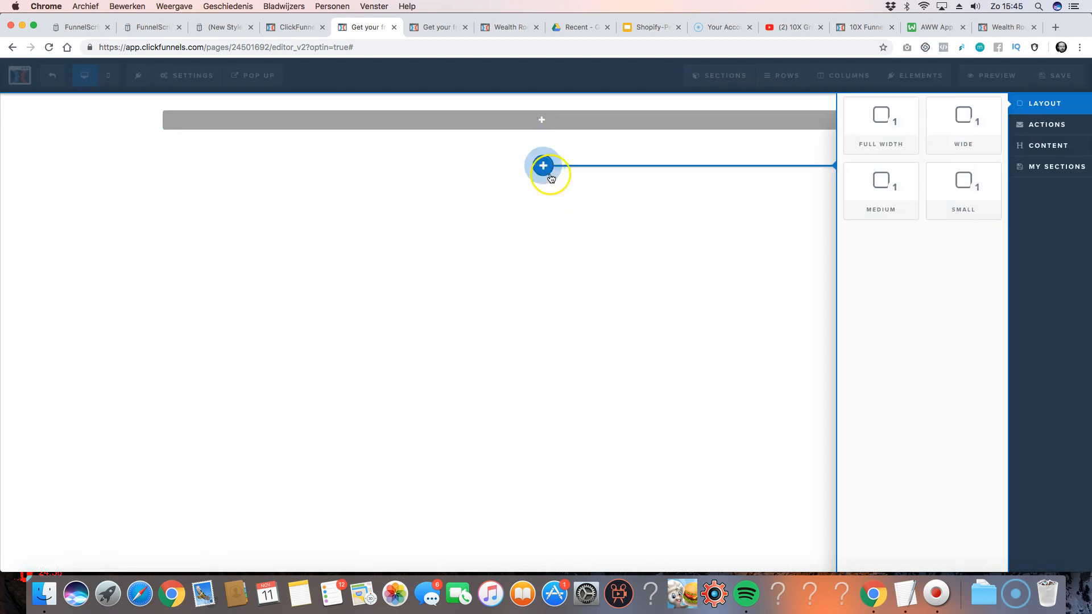
{"action": "left_click", "coordinate": [877, 120]}
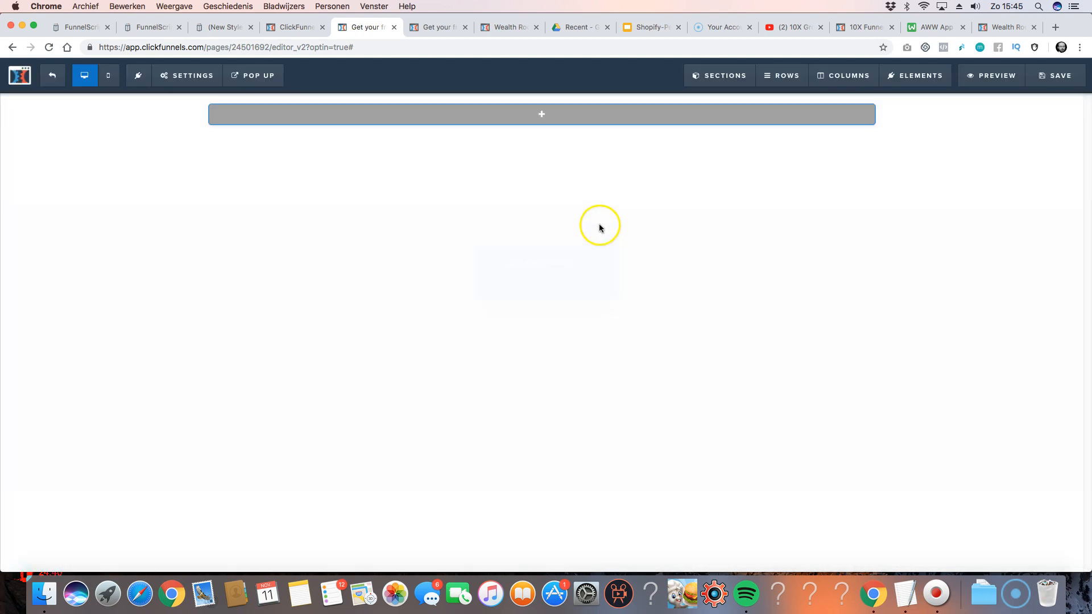
{"action": "left_click", "coordinate": [542, 117]}
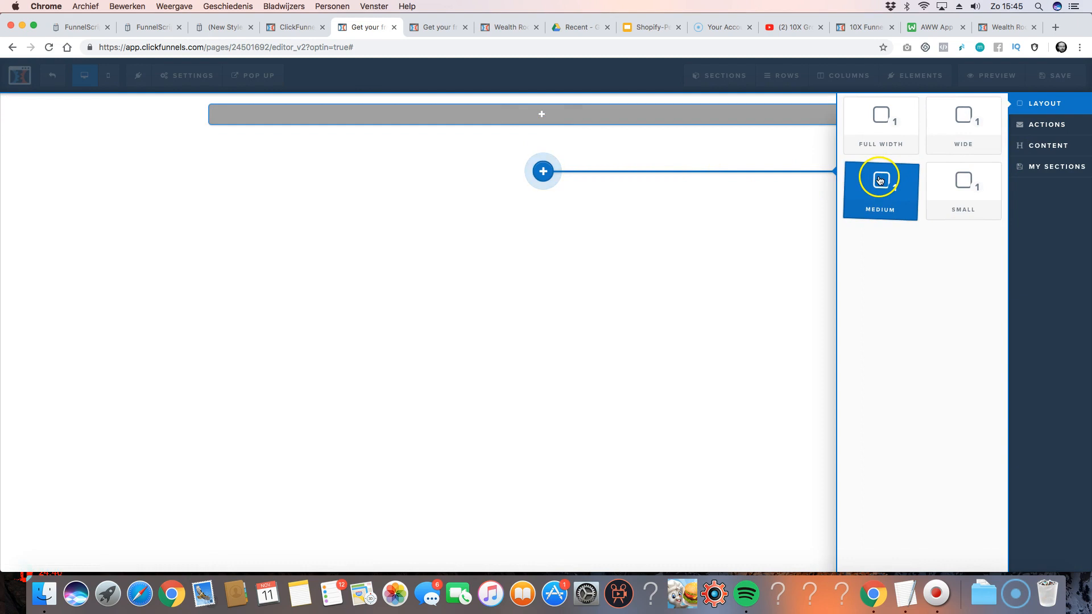
{"action": "left_click", "coordinate": [880, 116]}
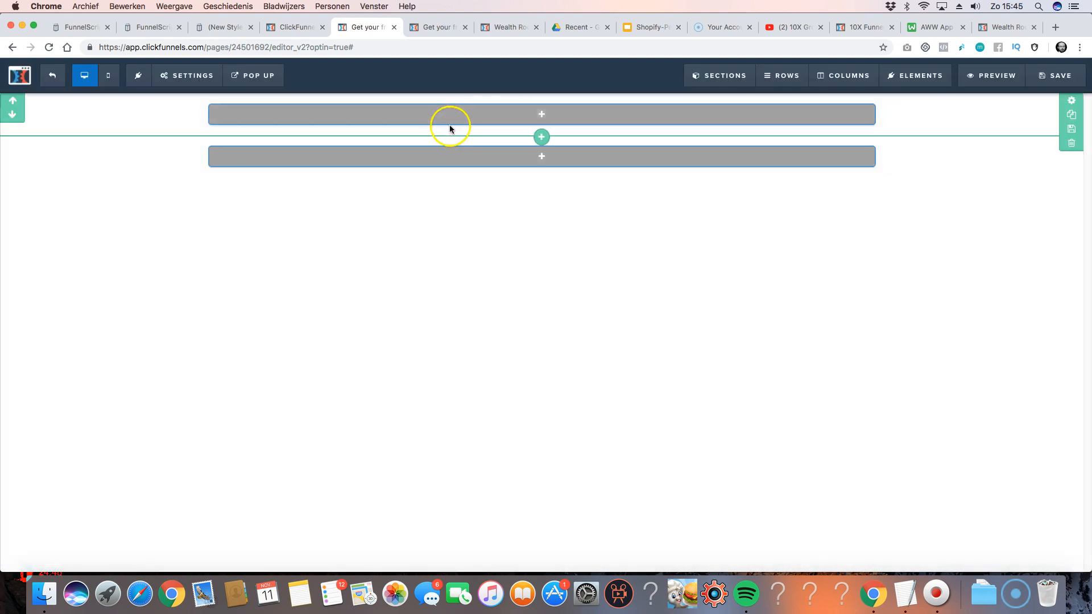
- Add a one-column row to the second section and insert a third section below it
{"action": "mouse_move", "coordinate": [478, 118]}
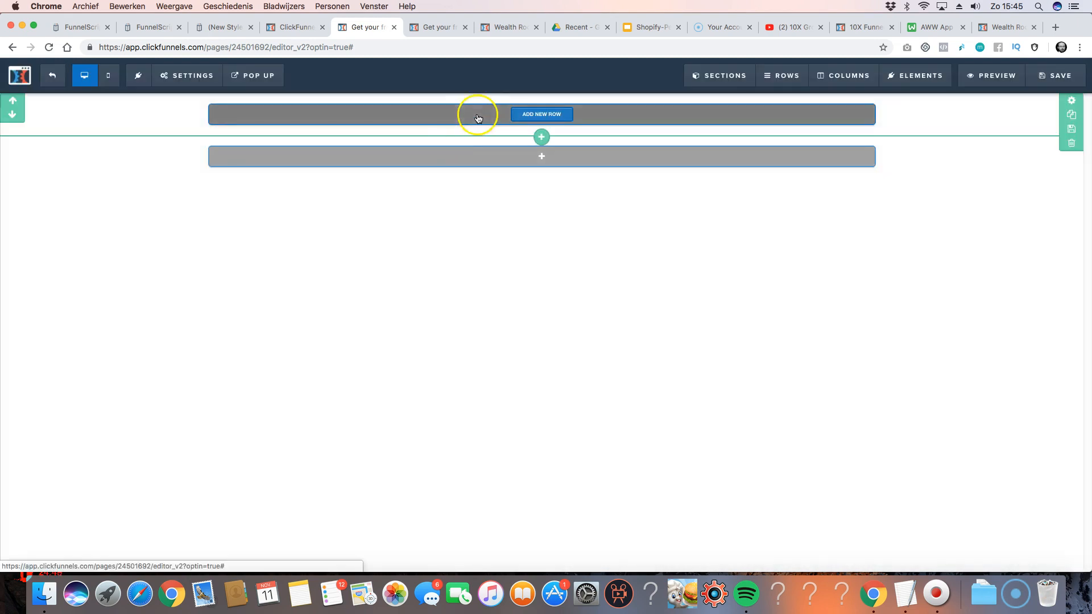
{"action": "left_click", "coordinate": [542, 157]}
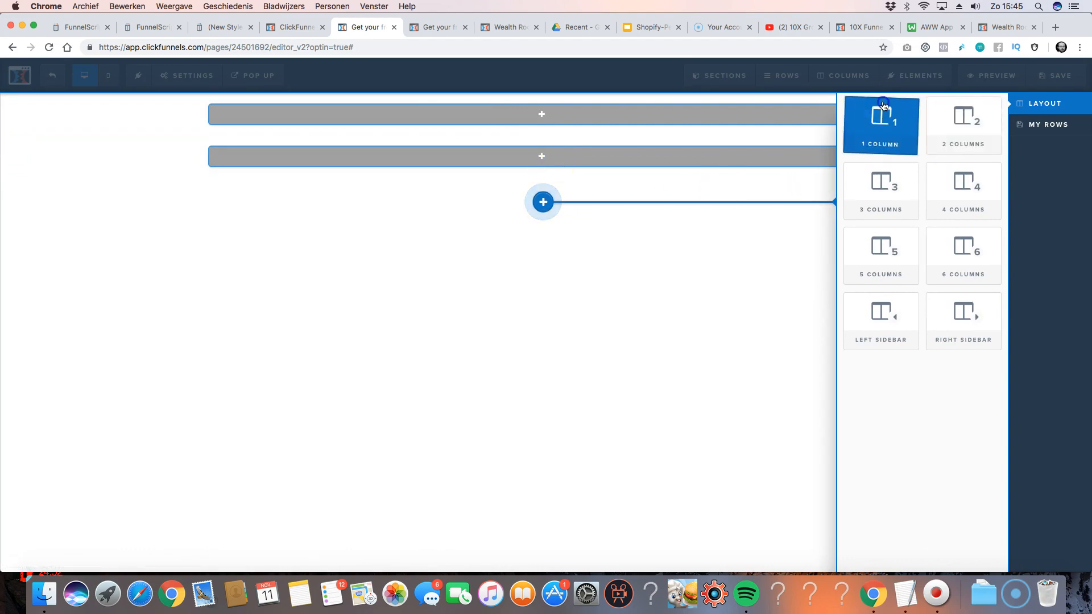
{"action": "left_click", "coordinate": [881, 122]}
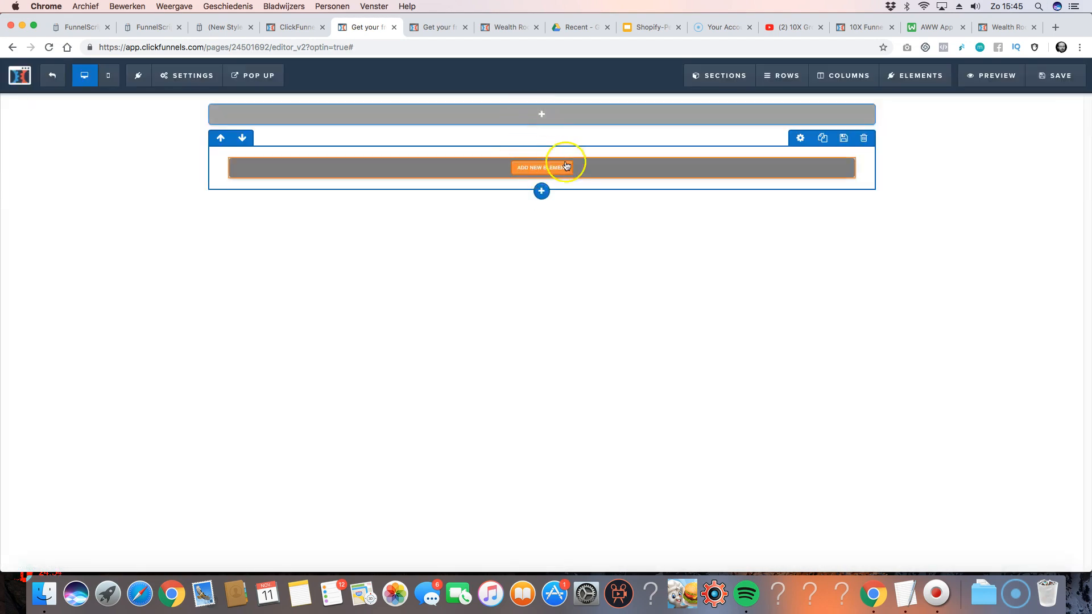
{"action": "mouse_move", "coordinate": [508, 122]}
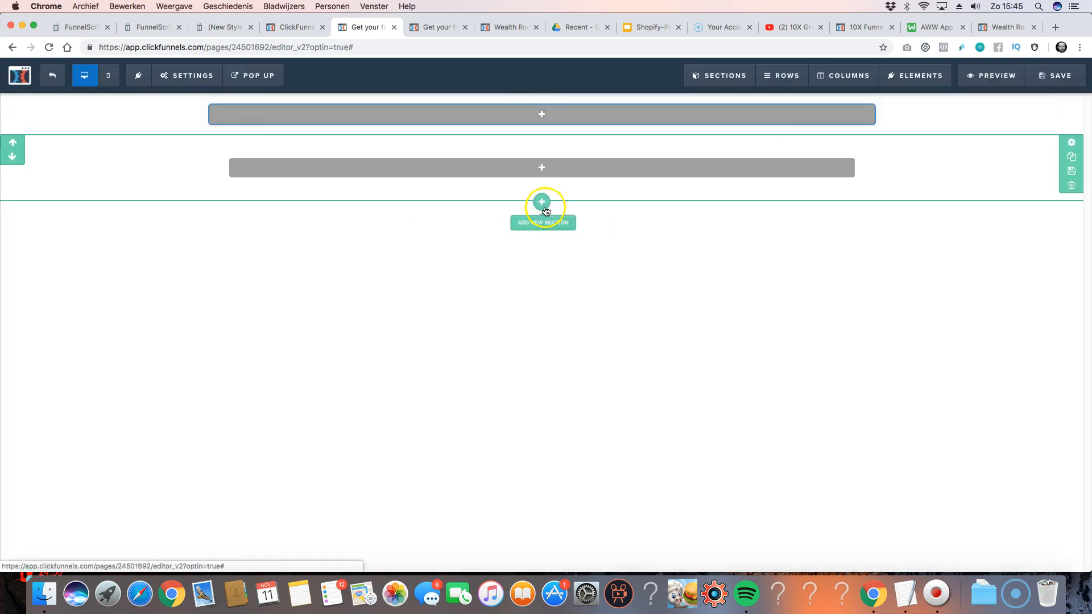
{"action": "mouse_move", "coordinate": [544, 173]}
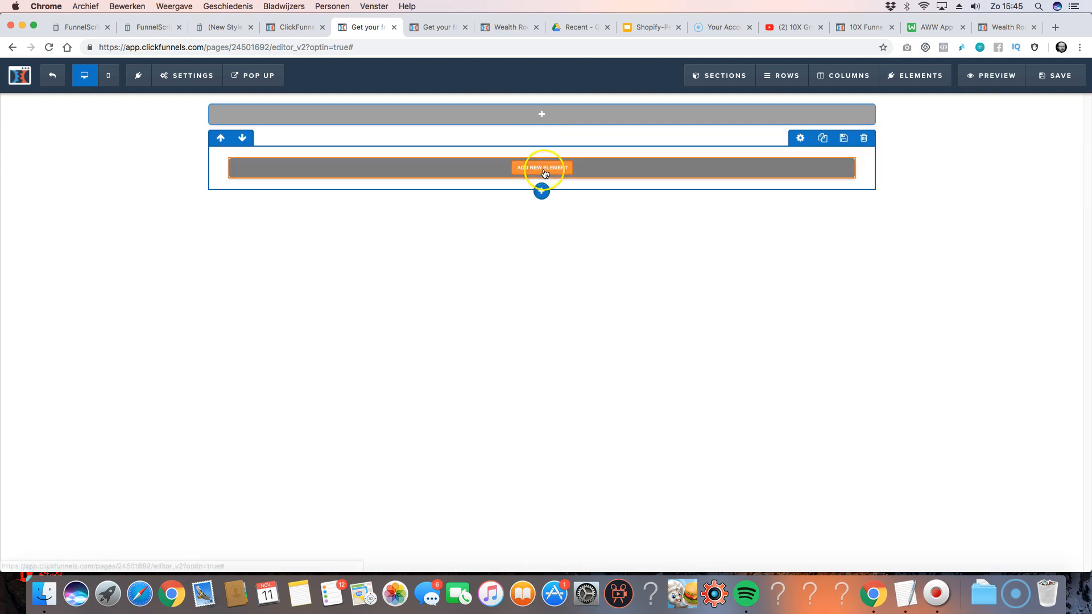
{"action": "left_click", "coordinate": [541, 201]}
{"action": "left_click", "coordinate": [883, 176]}
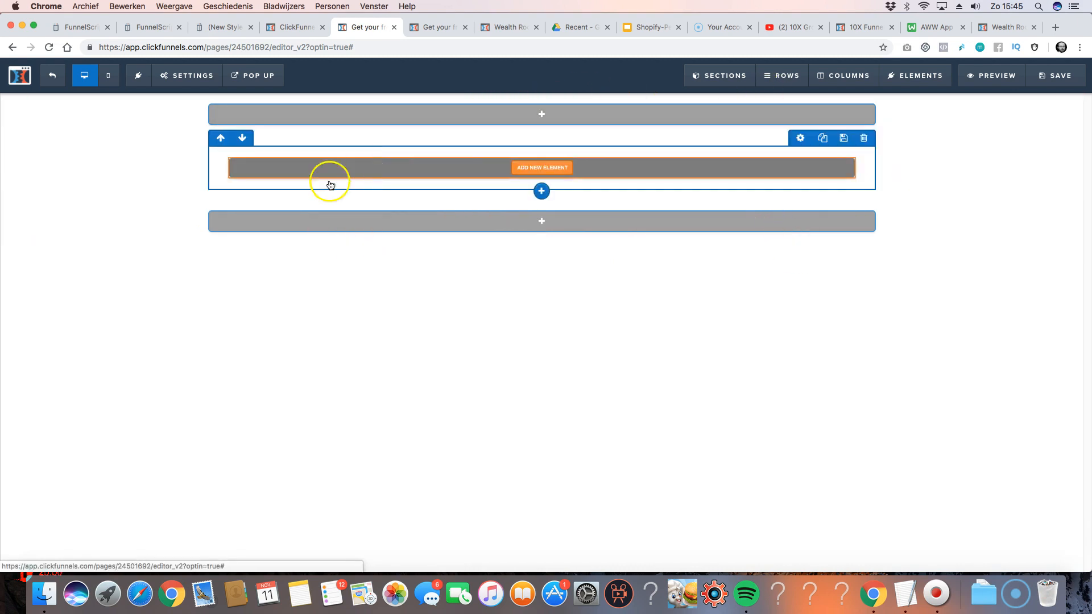
- Browse the saved rows available for the third section and close the list without adding one
{"action": "left_click", "coordinate": [569, 226]}
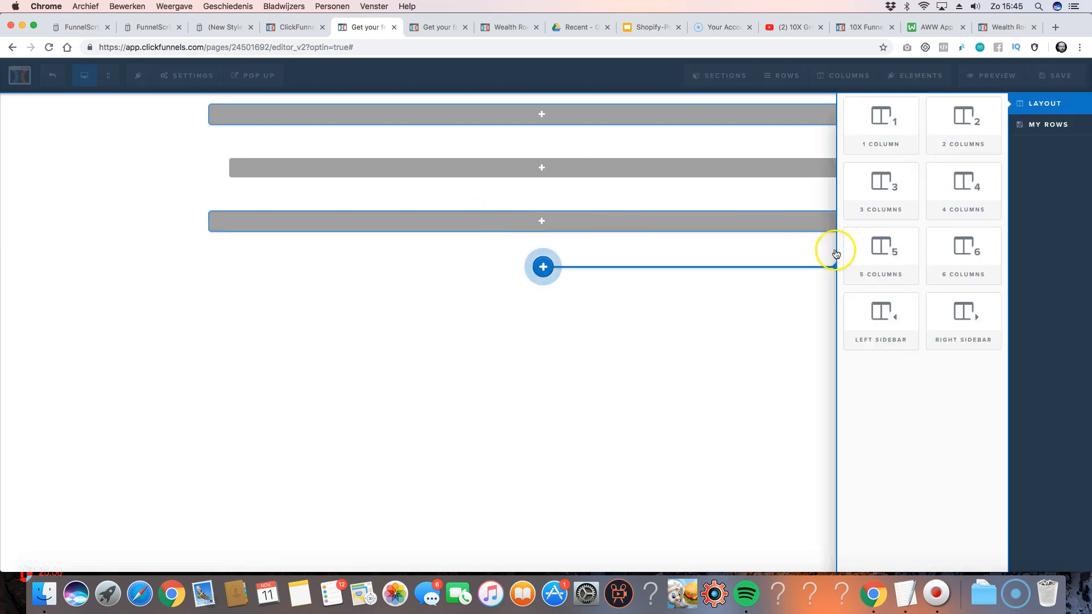
{"action": "left_click", "coordinate": [1067, 127]}
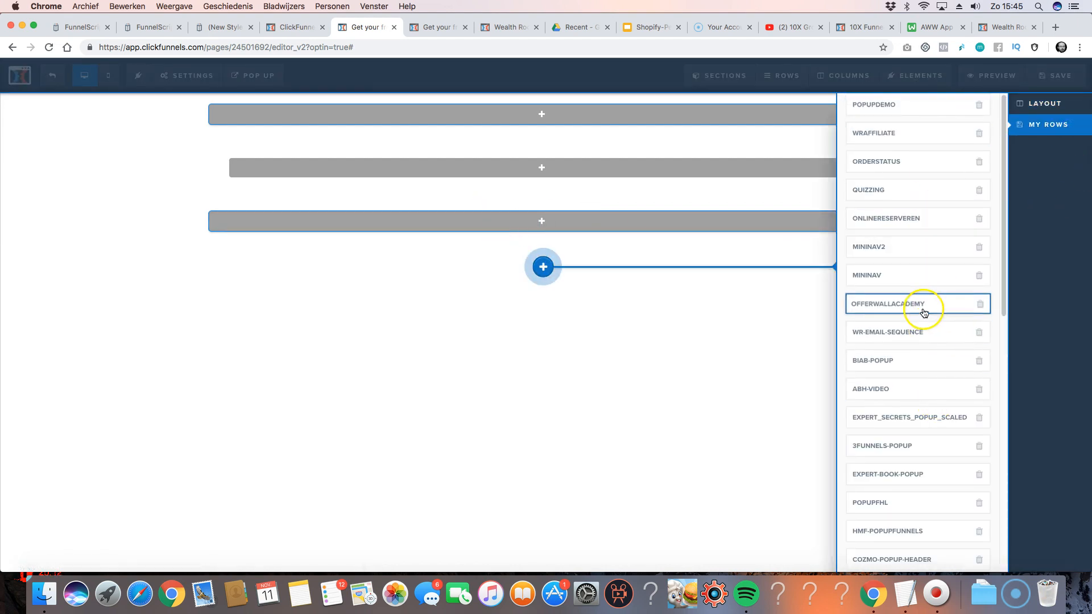
{"action": "left_click", "coordinate": [612, 334]}
- Add a two-column row to the first section and place a Navigation element in its right column
{"action": "left_click", "coordinate": [551, 114]}
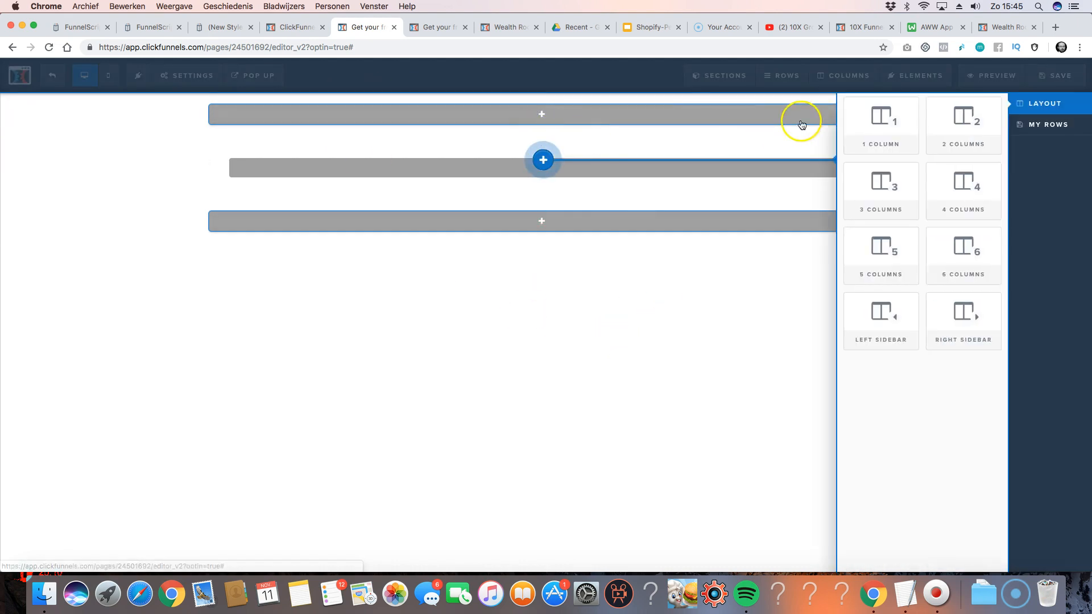
{"action": "left_click", "coordinate": [960, 127]}
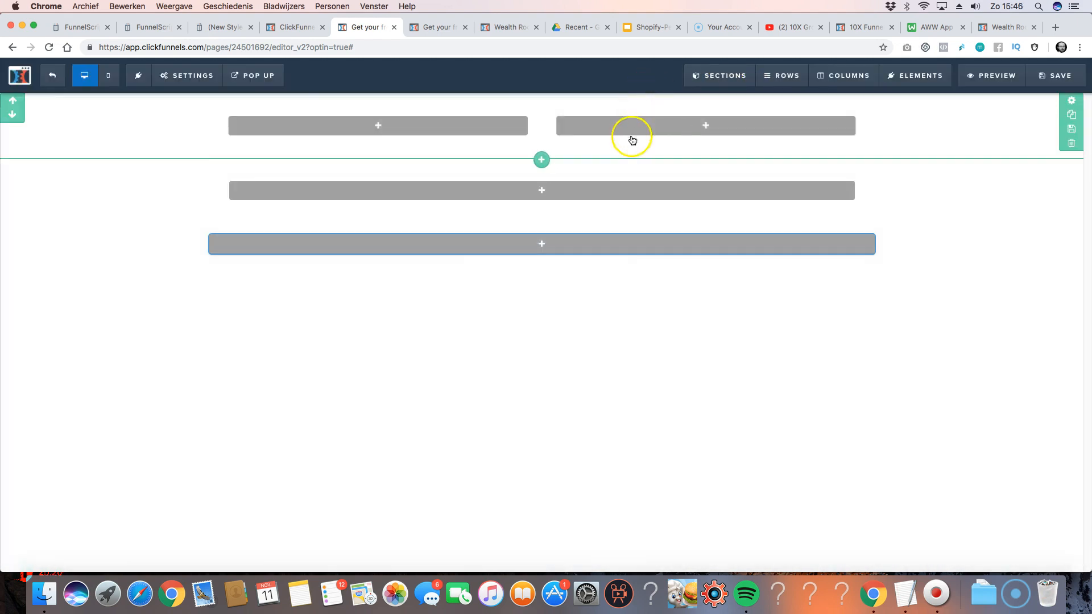
{"action": "left_click", "coordinate": [705, 126]}
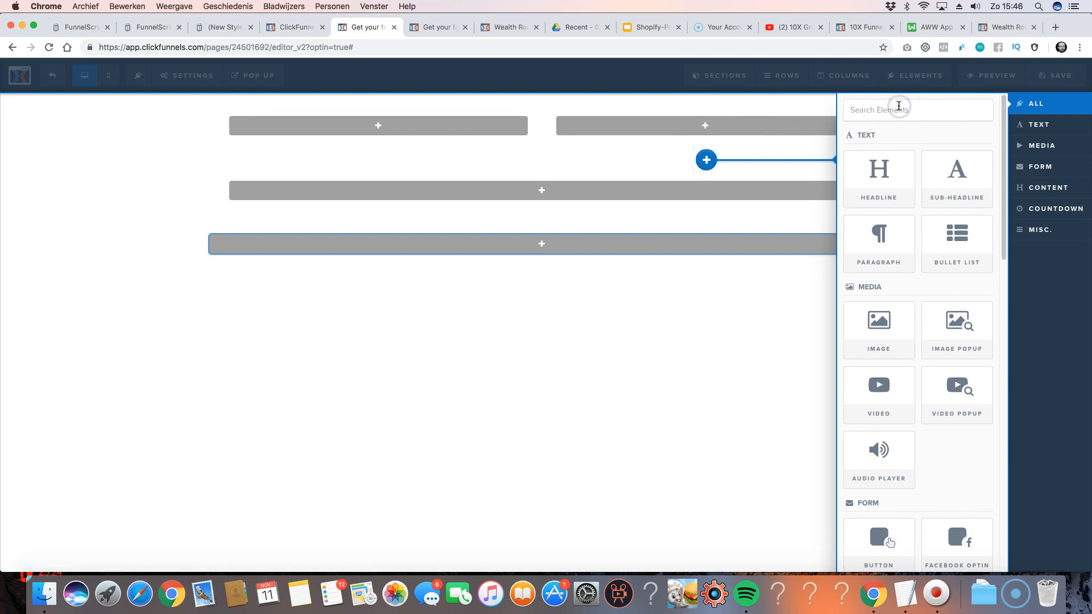
{"action": "type", "text": "nav"}
{"action": "left_click", "coordinate": [893, 296]}
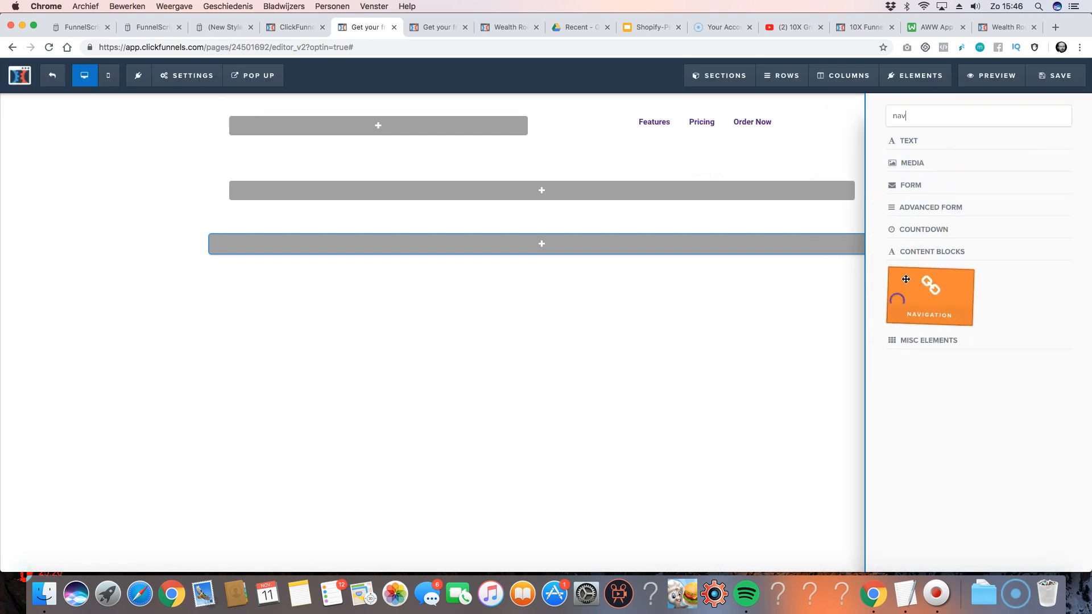
- Place an Image element in the left column beside the navigation links and delete it again
{"action": "left_click", "coordinate": [401, 128]}
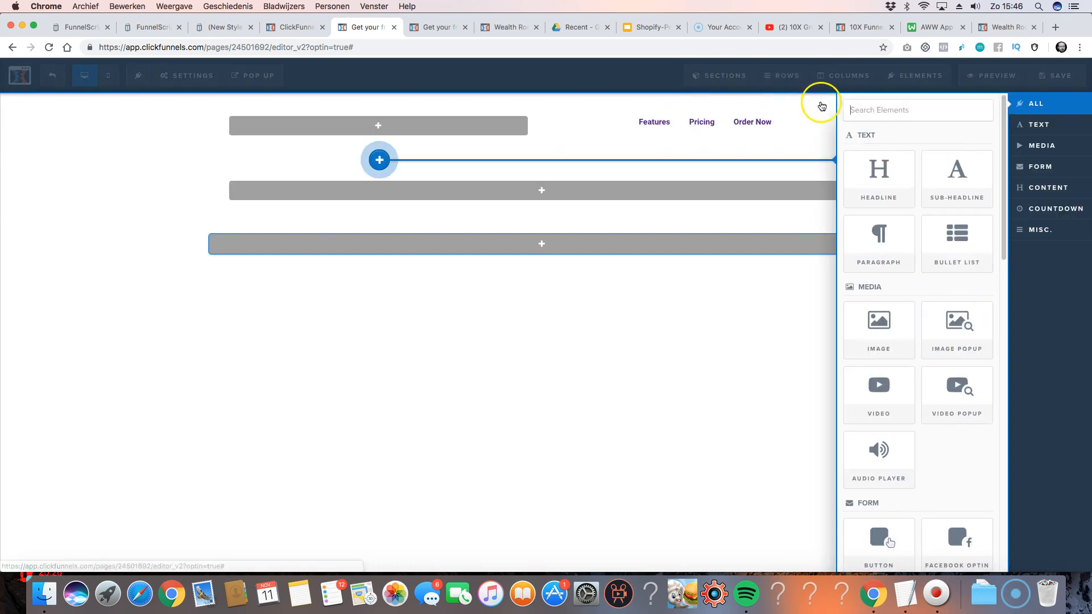
{"action": "left_click", "coordinate": [881, 330]}
{"action": "left_click", "coordinate": [398, 172]}
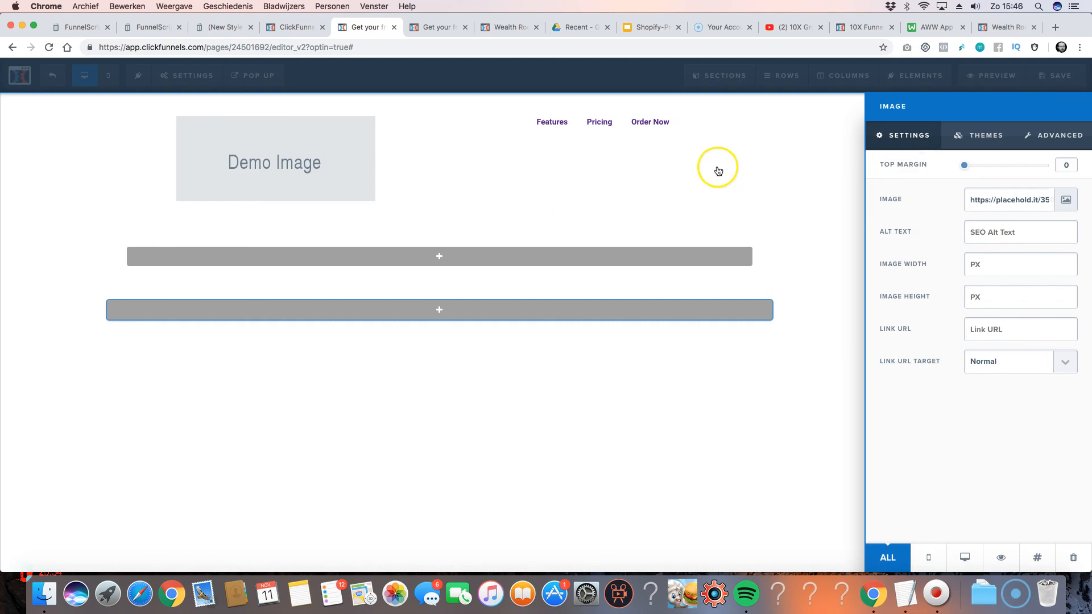
{"action": "left_click", "coordinate": [418, 155]}
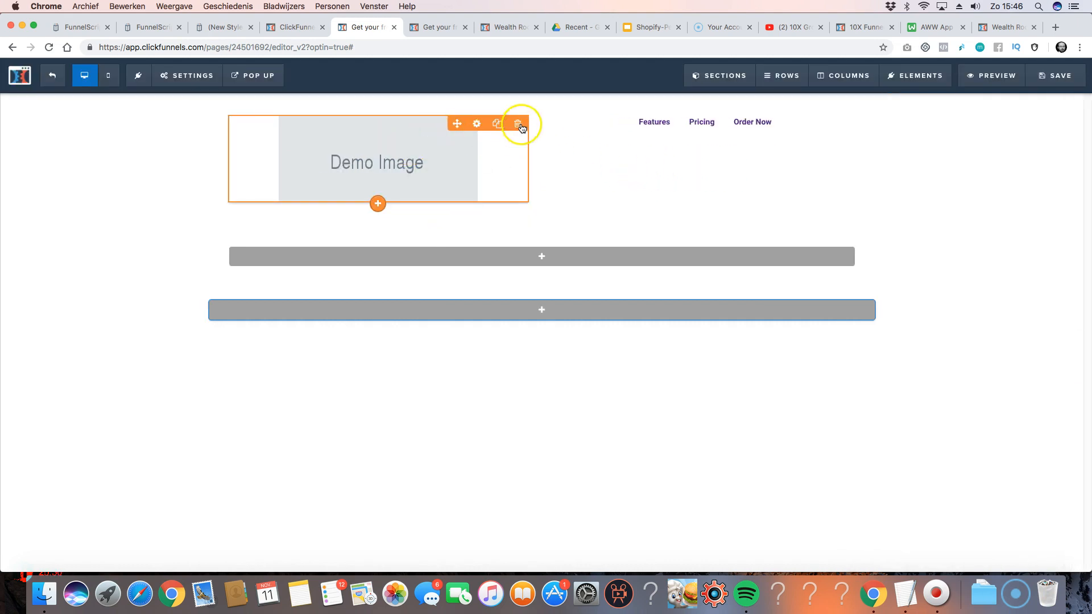
{"action": "left_click", "coordinate": [519, 125]}
{"action": "left_click", "coordinate": [632, 113]}
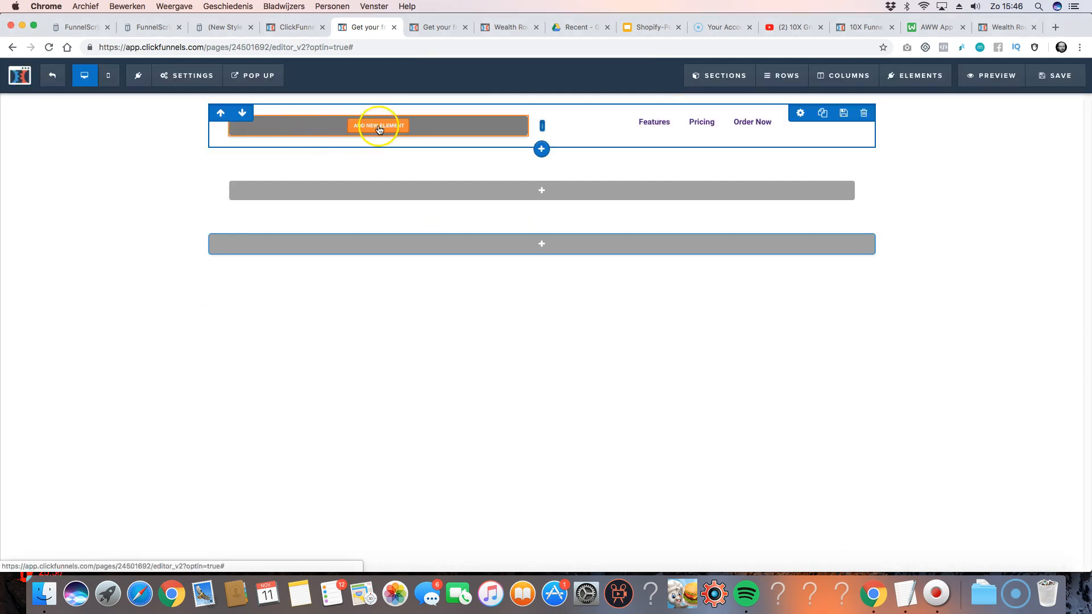
- Add a Headline element to the left column beside the navigation links
{"action": "left_click", "coordinate": [495, 177]}
{"action": "left_click", "coordinate": [886, 184]}
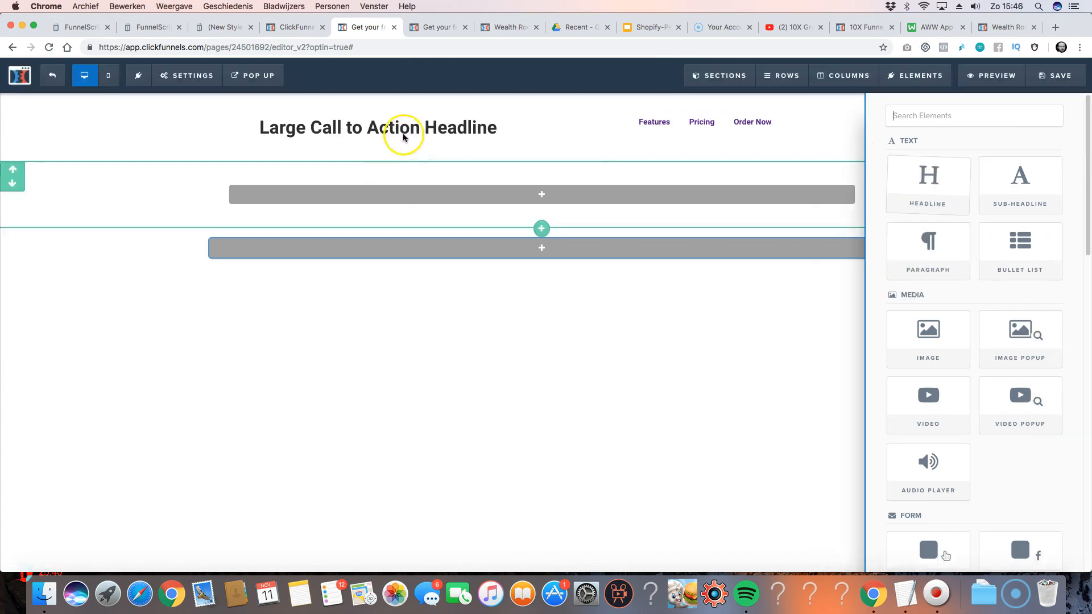
- Replace the header headline's placeholder text with "Wealth Rockstar"
{"action": "left_click", "coordinate": [379, 126]}
{"action": "type", "text": "We"}
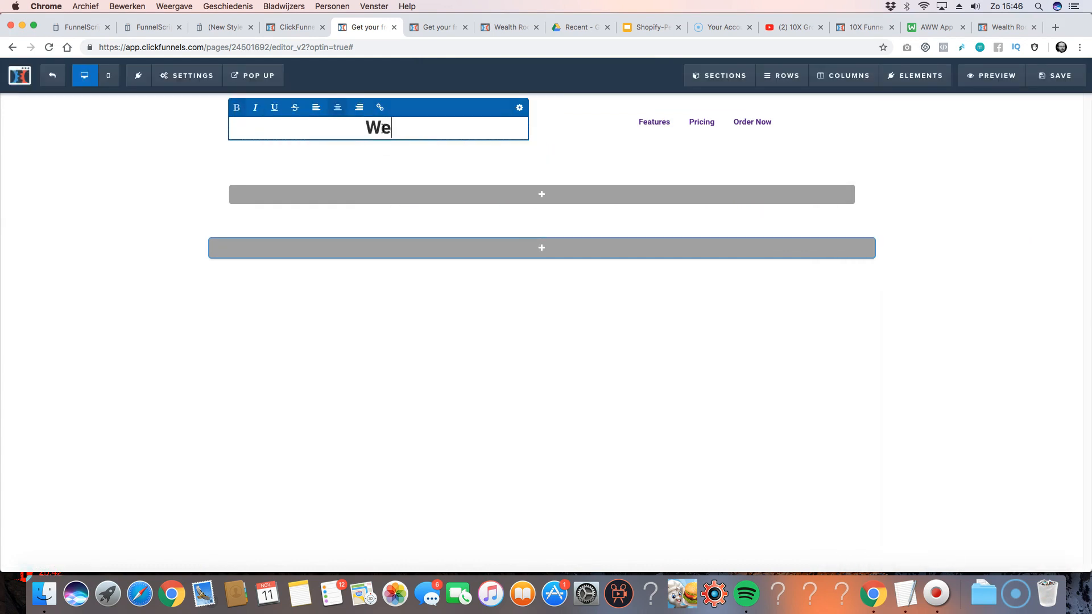
{"action": "type", "text": "alth Rockstar"}
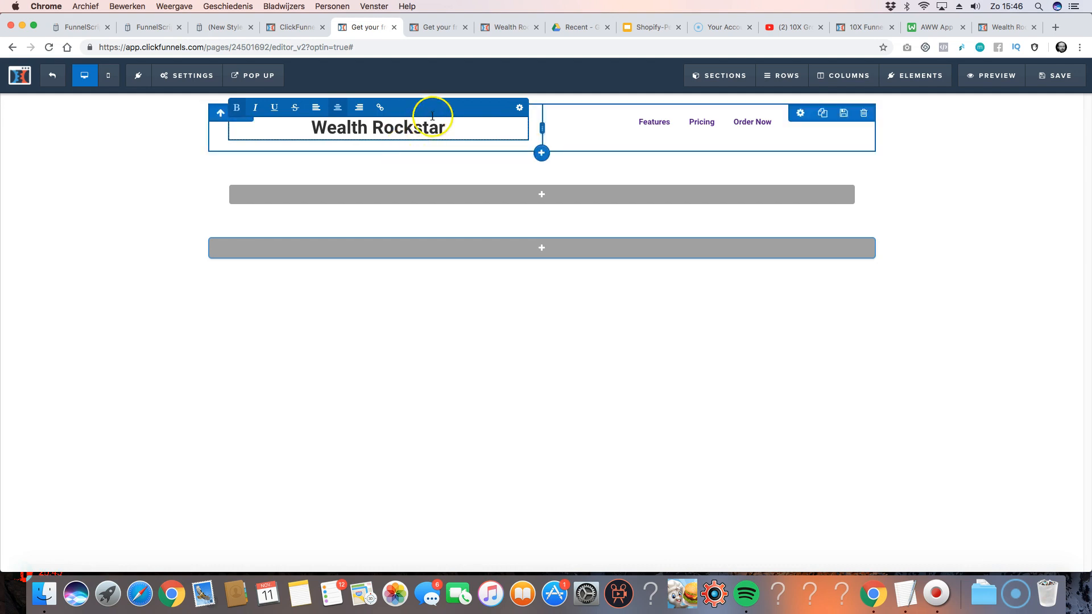
{"action": "left_click", "coordinate": [471, 161]}
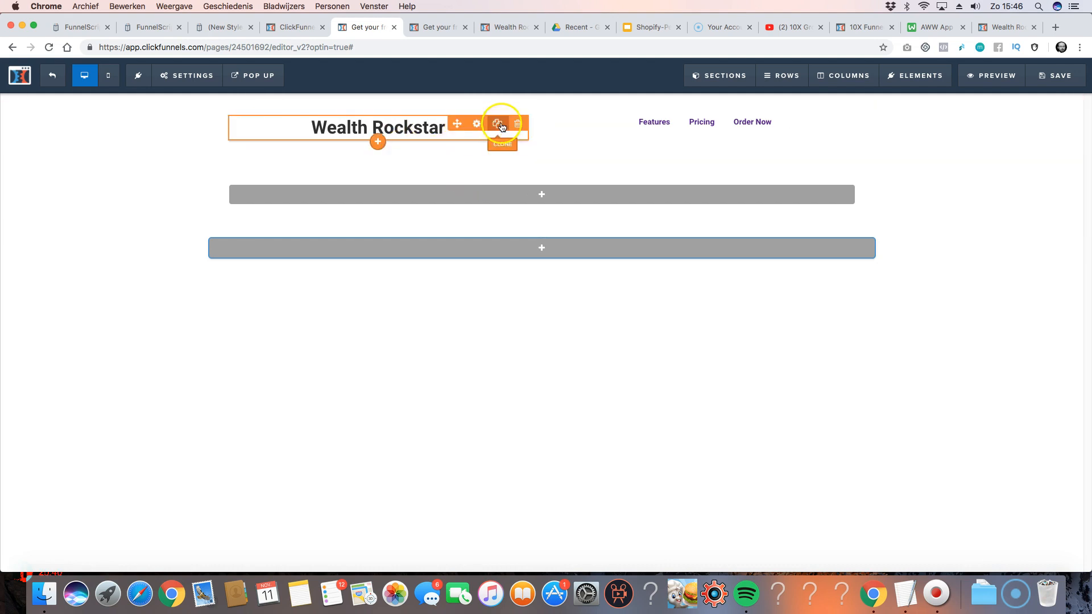
- Clone the "Wealth Rockstar" headline and left-align both copies
{"action": "left_click", "coordinate": [501, 126]}
{"action": "left_click", "coordinate": [474, 127]}
{"action": "left_click", "coordinate": [315, 108]}
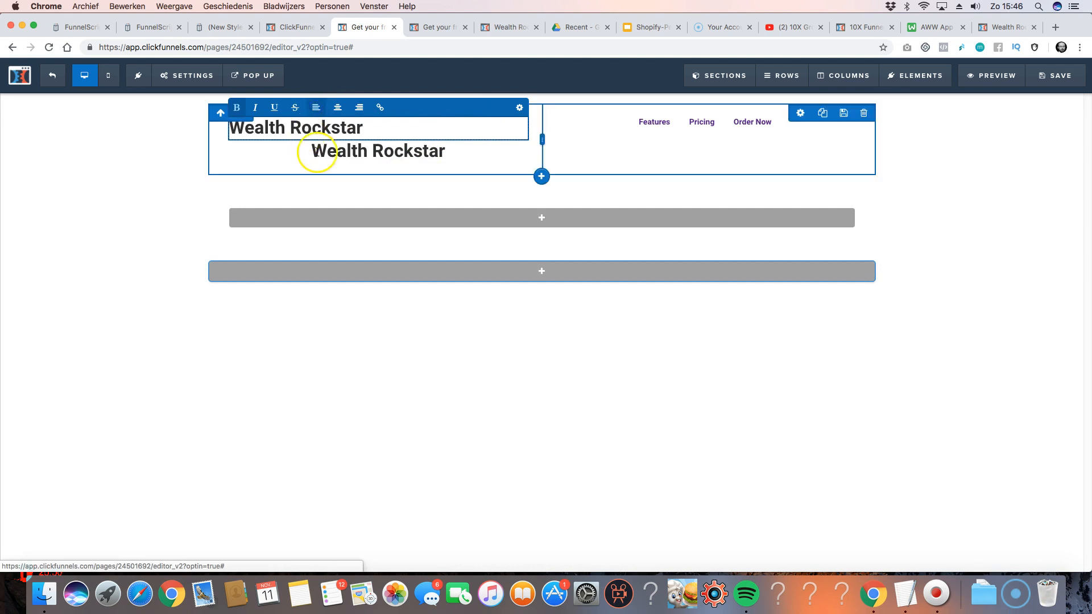
{"action": "triple_click", "coordinate": [351, 152]}
{"action": "left_click", "coordinate": [317, 130]}
- Replace the lower headline's text with "Affiliate Secrets"
{"action": "double_click", "coordinate": [296, 149]}
{"action": "triple_click", "coordinate": [296, 149]}
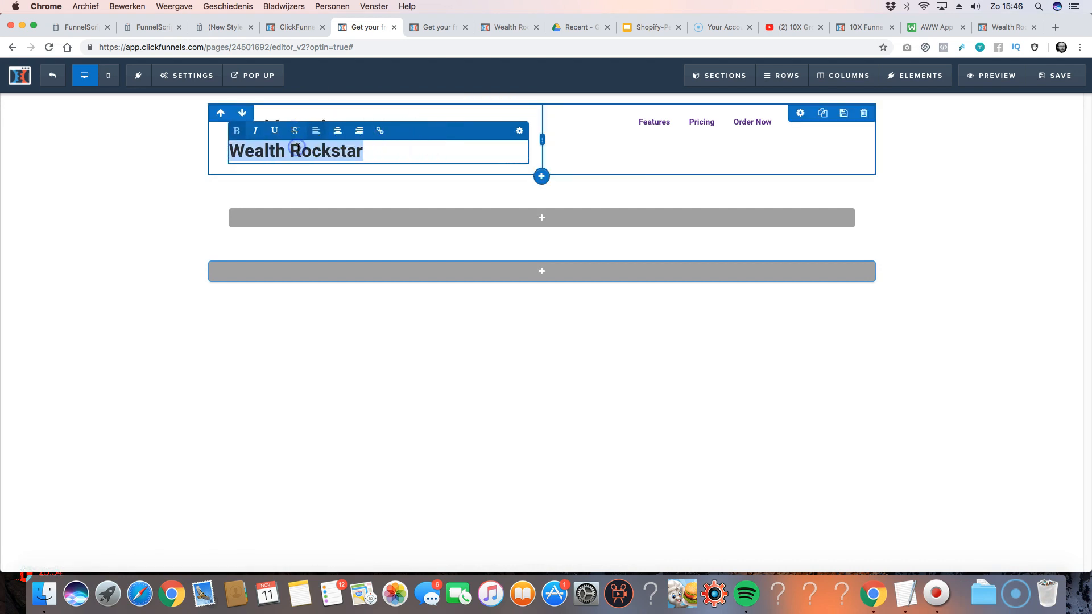
{"action": "type", "text": "Affiliate Secrets"}
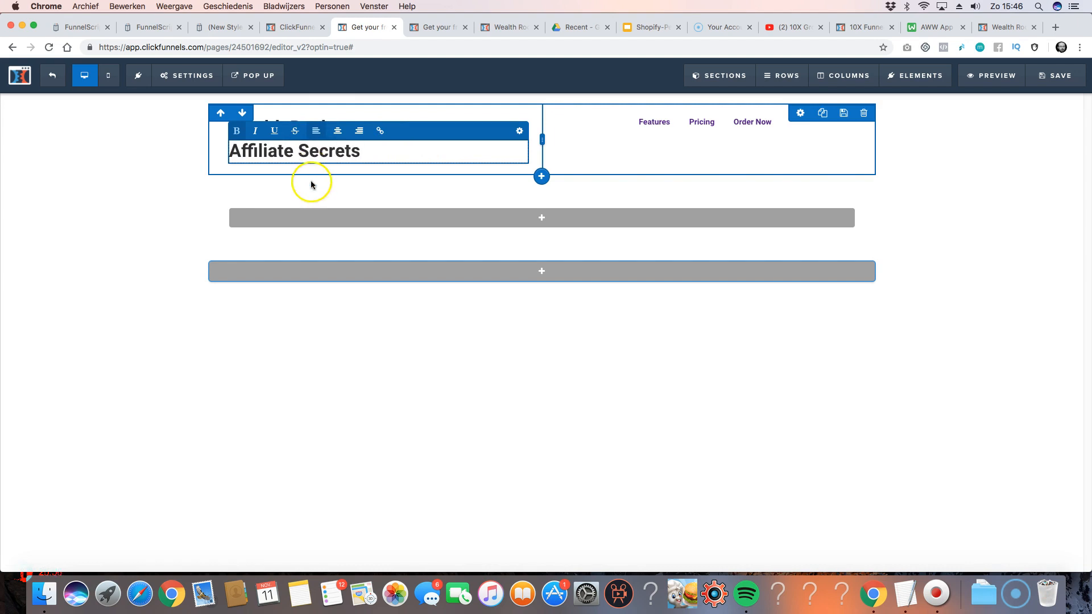
{"action": "left_click", "coordinate": [299, 199]}
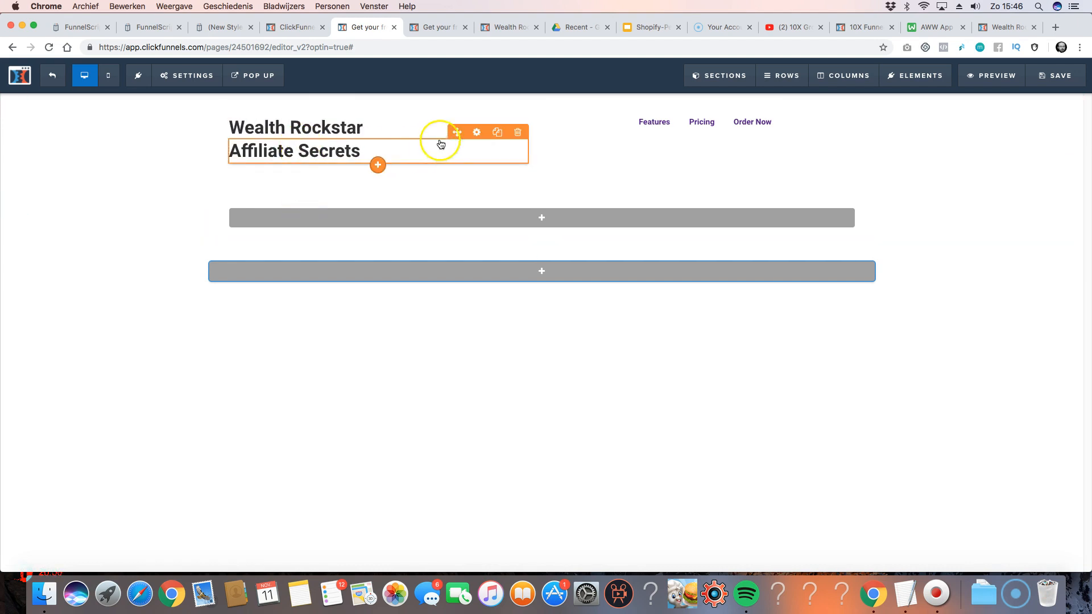
- Set the header section's top padding to 25
{"action": "left_click", "coordinate": [476, 132]}
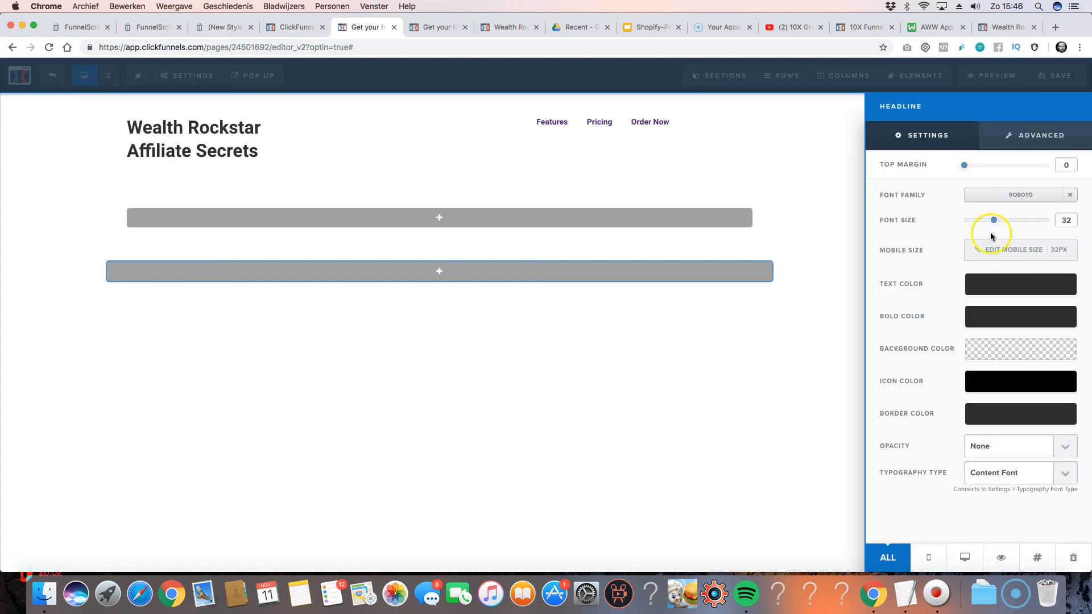
{"action": "left_click", "coordinate": [652, 188]}
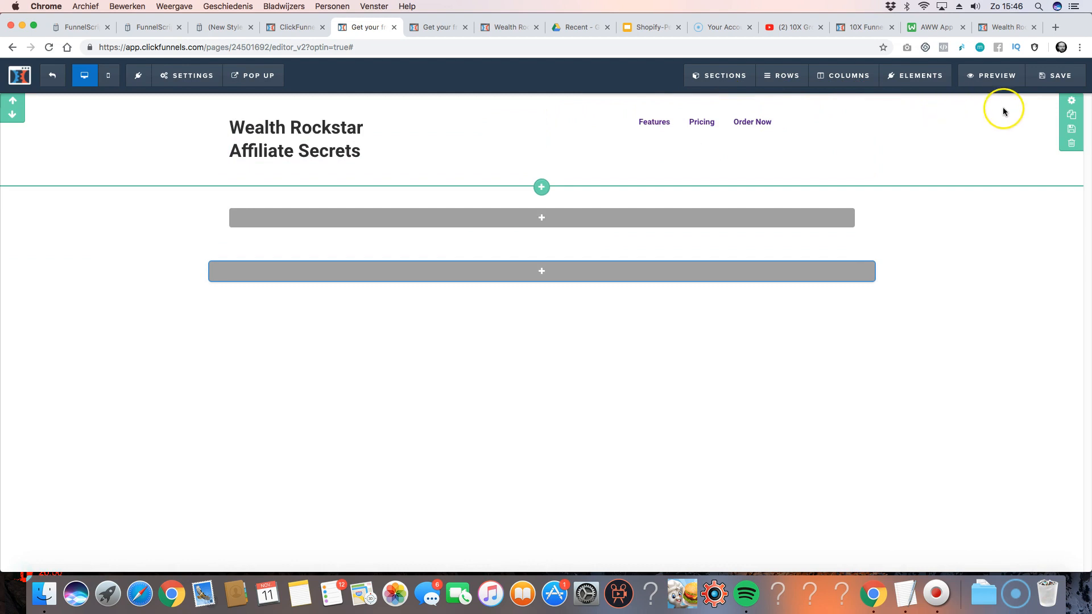
{"action": "left_click", "coordinate": [1072, 102]}
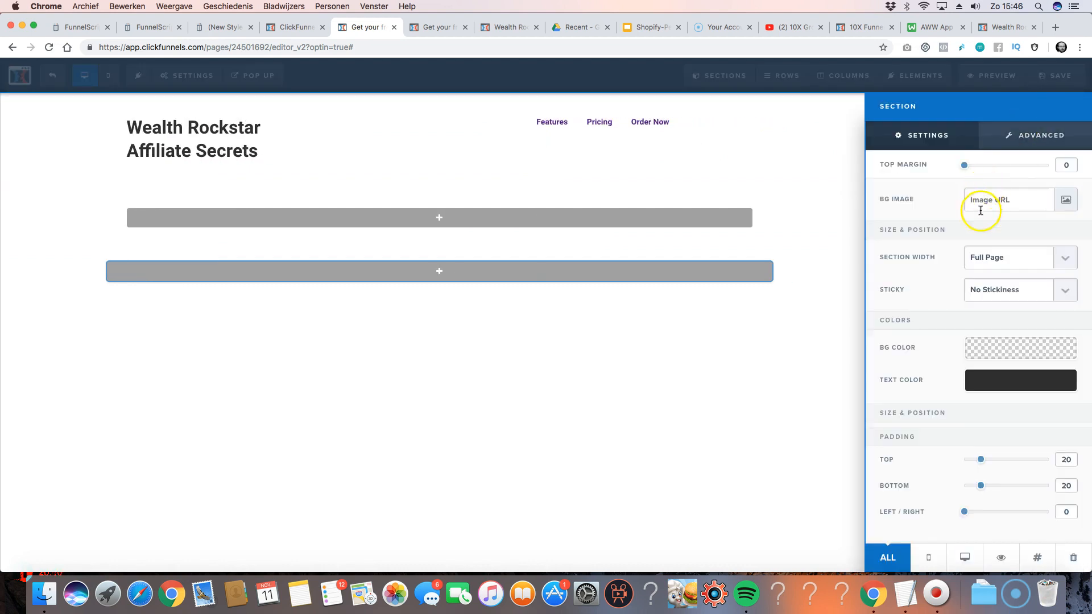
{"action": "left_click_drag", "start_coordinate": [980, 460], "coordinate": [985, 453]}
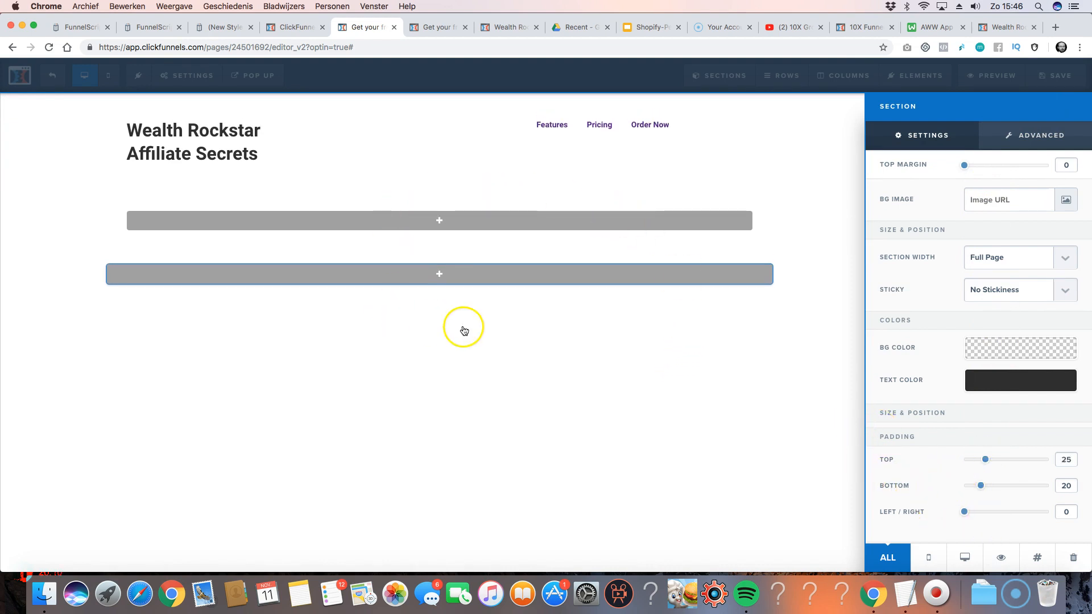
- Search Google for "padding", examine a diagram of margin, border, padding and content, and return to the page editor
{"action": "left_click", "coordinate": [1051, 26]}
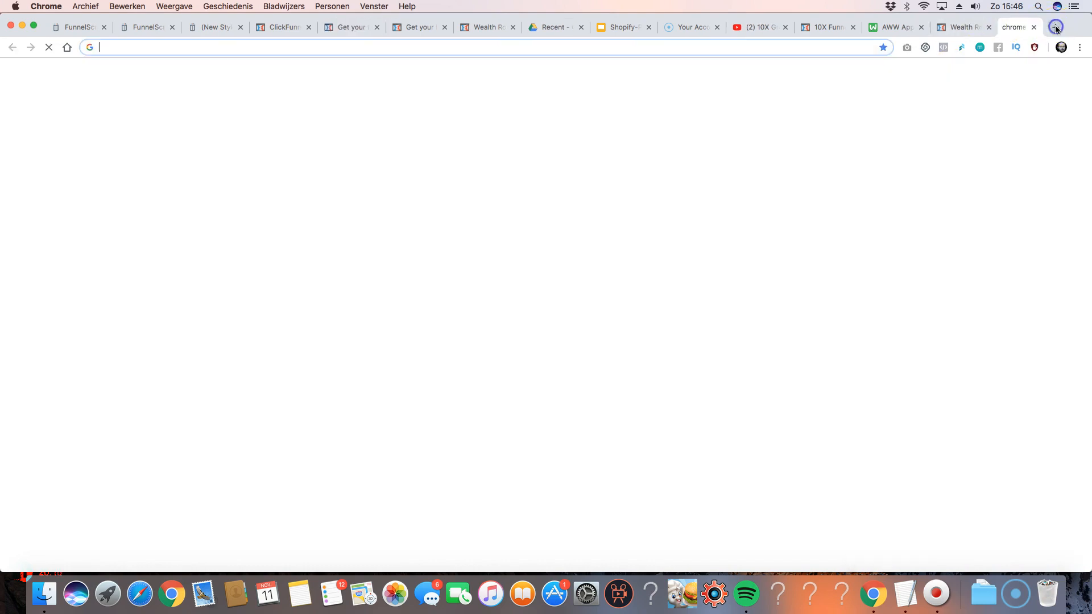
{"action": "type", "text": "padding"}
{"action": "key", "text": "Return"}
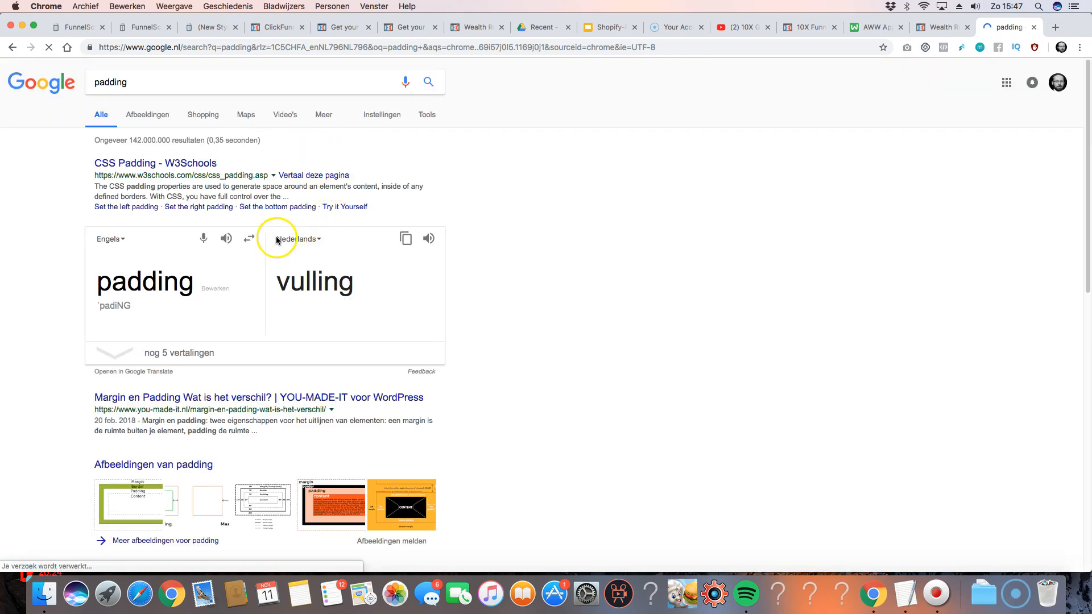
{"action": "scroll", "coordinate": [311, 203], "scroll_direction": "down", "scroll_amount": 3}
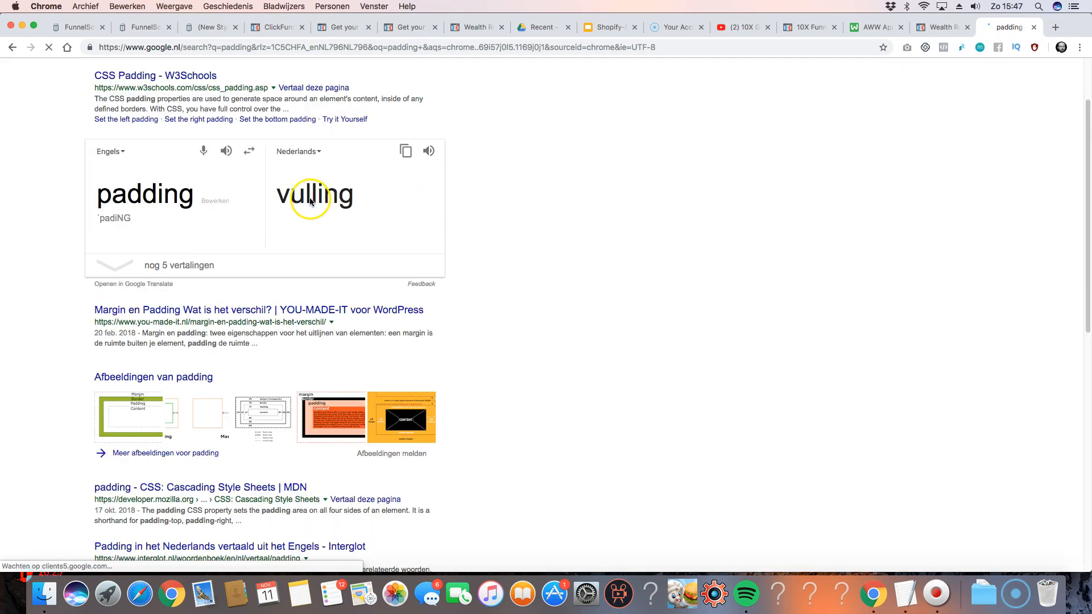
{"action": "left_click", "coordinate": [261, 414]}
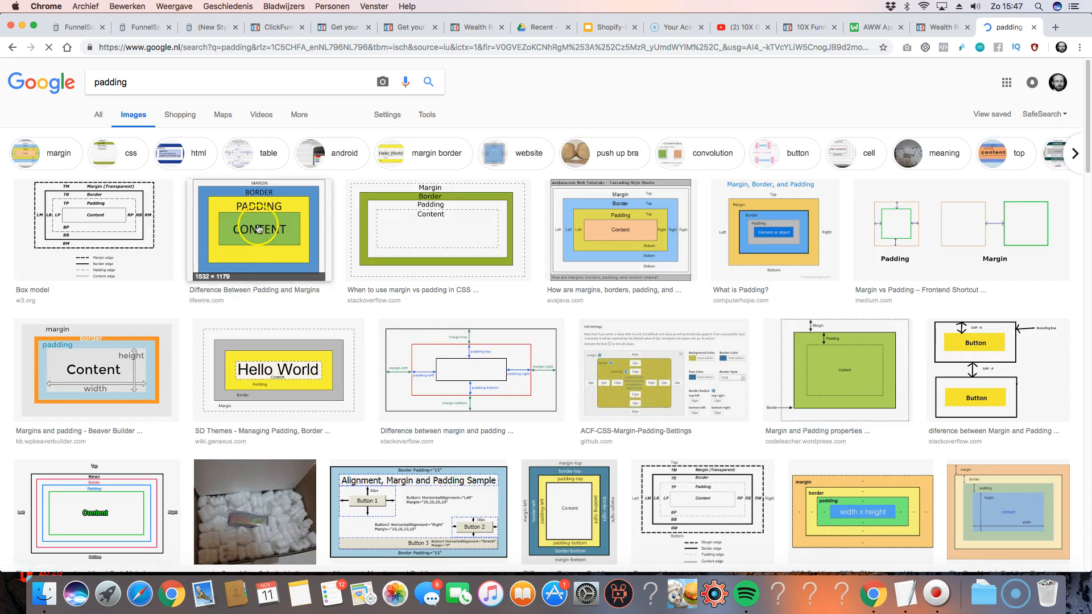
{"action": "left_click", "coordinate": [259, 229]}
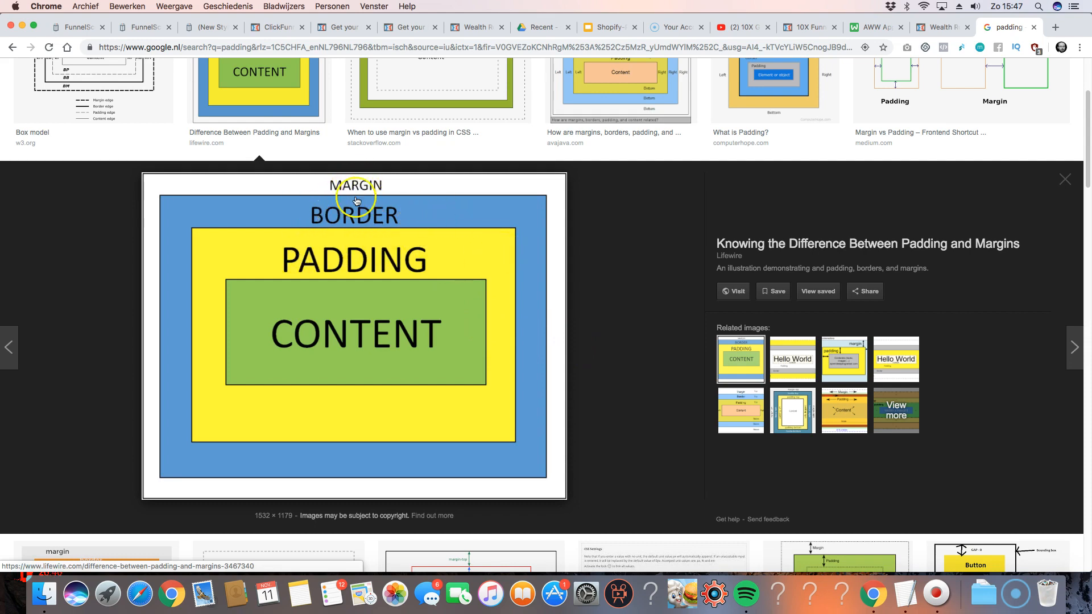
{"action": "left_click", "coordinate": [408, 27]}
{"action": "left_click", "coordinate": [363, 26]}
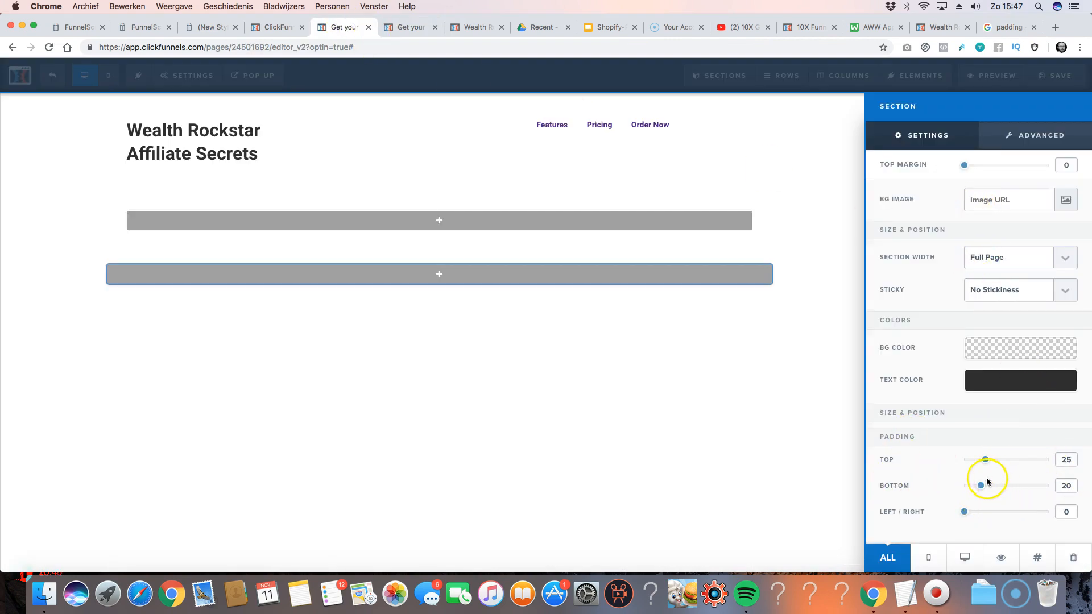
- Set the header section's bottom padding to 5 and close its settings
{"action": "mouse_move", "coordinate": [979, 487]}
{"action": "left_mouse_down"}
{"action": "mouse_move", "coordinate": [946, 488]}
{"action": "mouse_move", "coordinate": [1056, 485]}
{"action": "mouse_move", "coordinate": [969, 488]}
{"action": "left_mouse_up"}
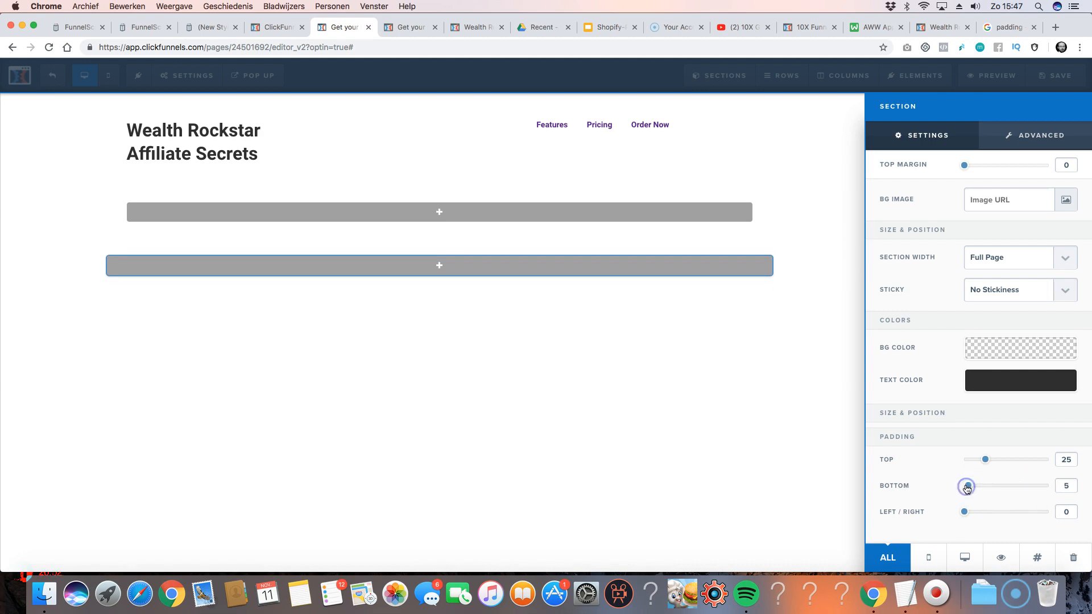
{"action": "left_click", "coordinate": [275, 151]}
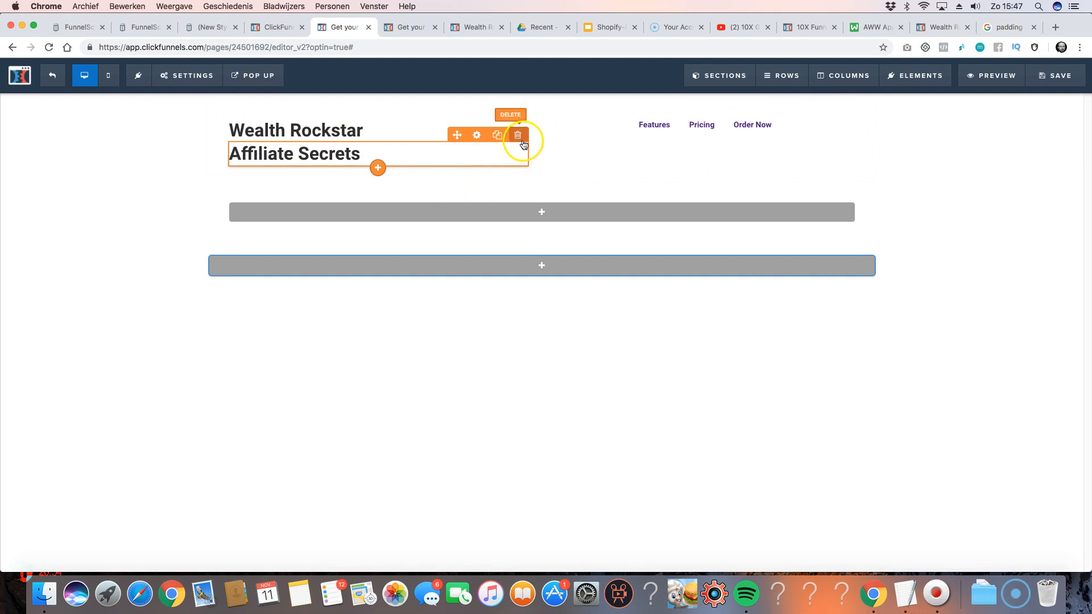
- Set the "Affiliate Secrets" headline's text color to red #e43b2c
{"action": "left_click", "coordinate": [477, 137]}
{"action": "left_click", "coordinate": [1005, 292]}
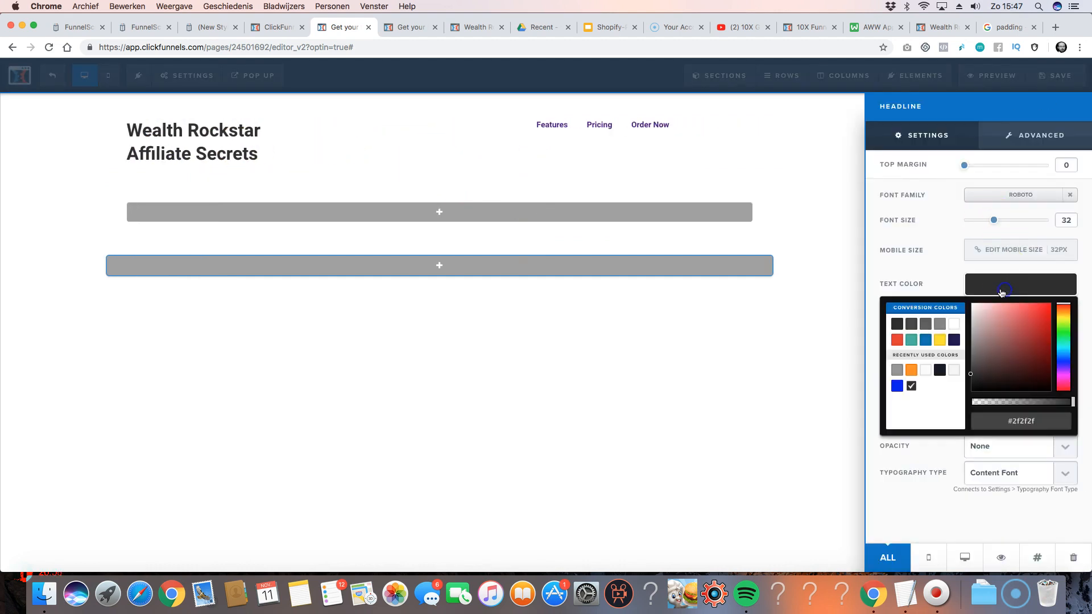
{"action": "left_click", "coordinate": [897, 340]}
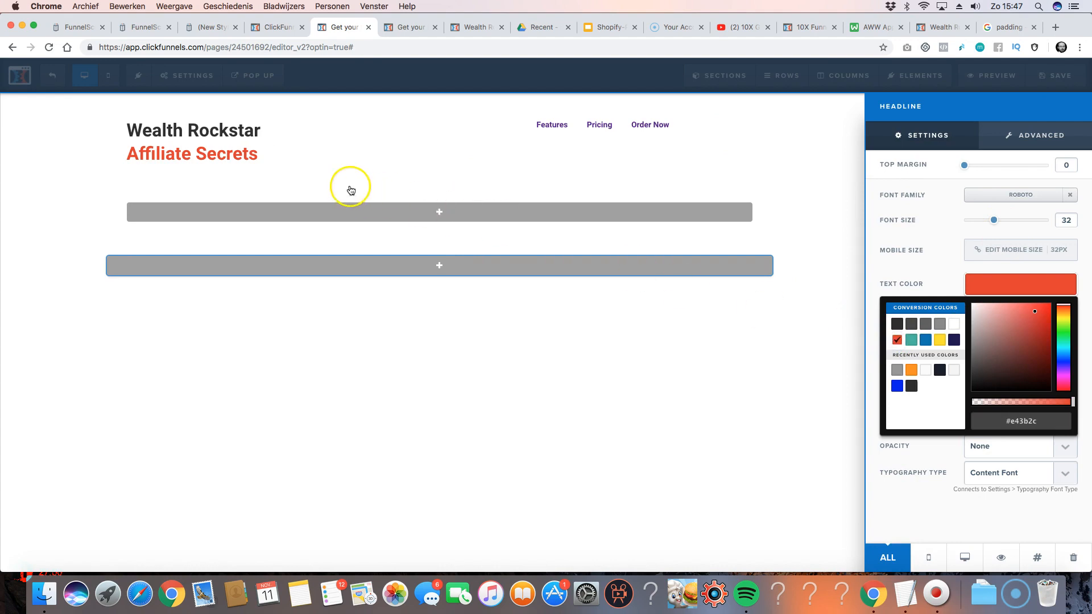
- Add the spy icon to the "Affiliate Secrets" headline, finding it with the icon search "secre"
{"action": "left_click", "coordinate": [1028, 132]}
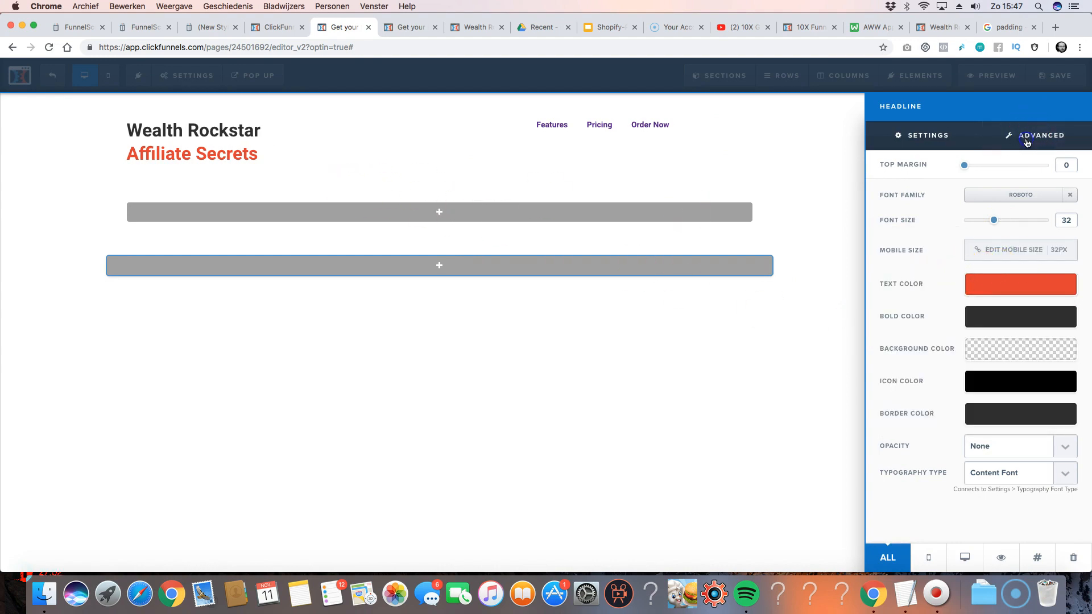
{"action": "left_click", "coordinate": [977, 359]}
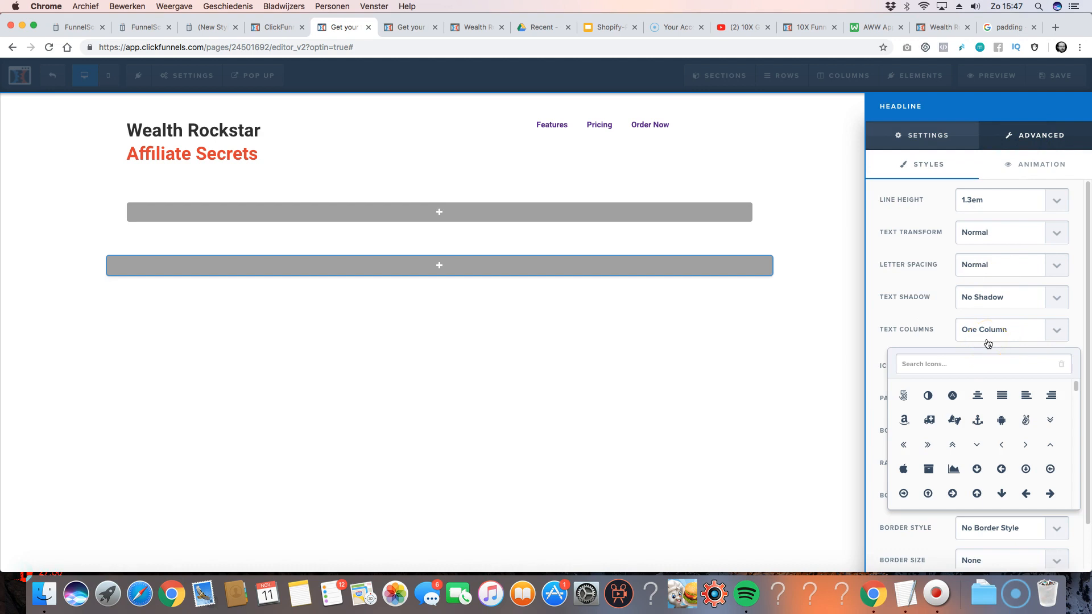
{"action": "type", "text": "secre"}
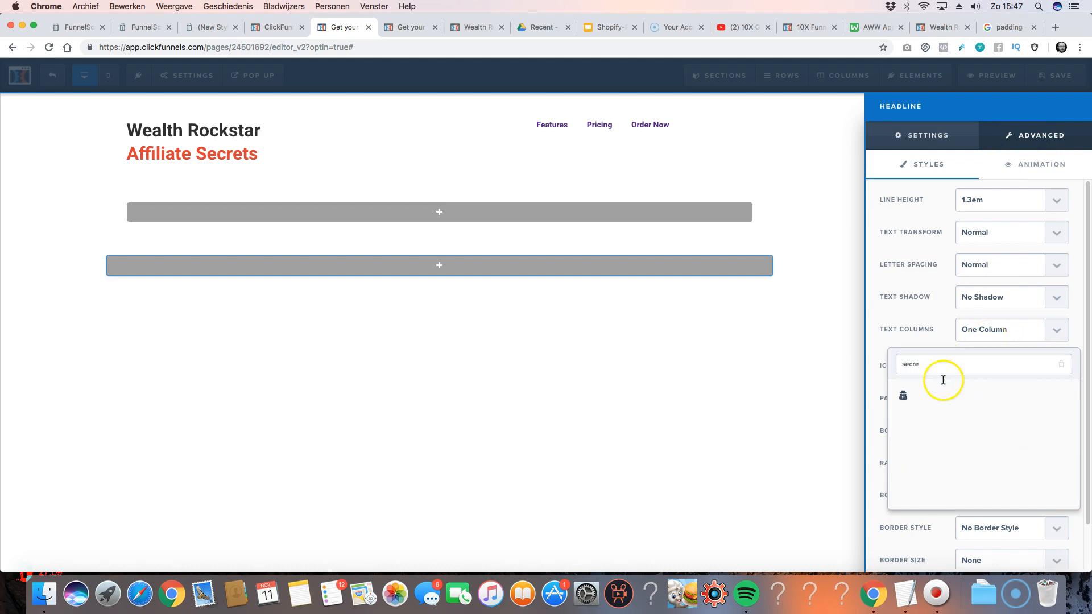
{"action": "left_click", "coordinate": [912, 404]}
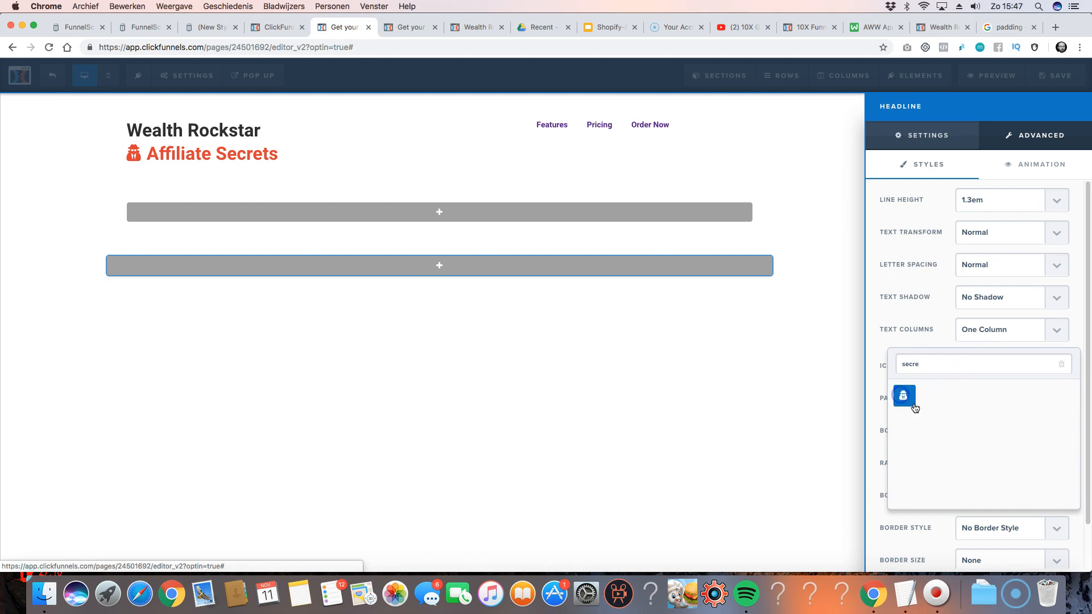
{"action": "left_click", "coordinate": [183, 127]}
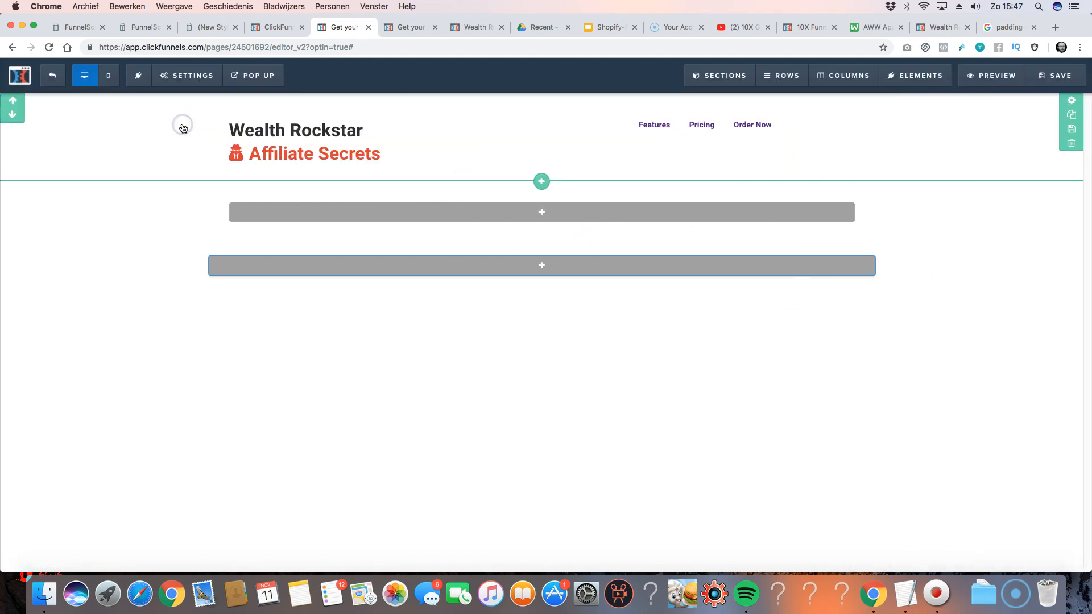
- Set the "Wealth Rockstar" headline's text color to red #e43b2c
{"action": "left_click", "coordinate": [250, 131]}
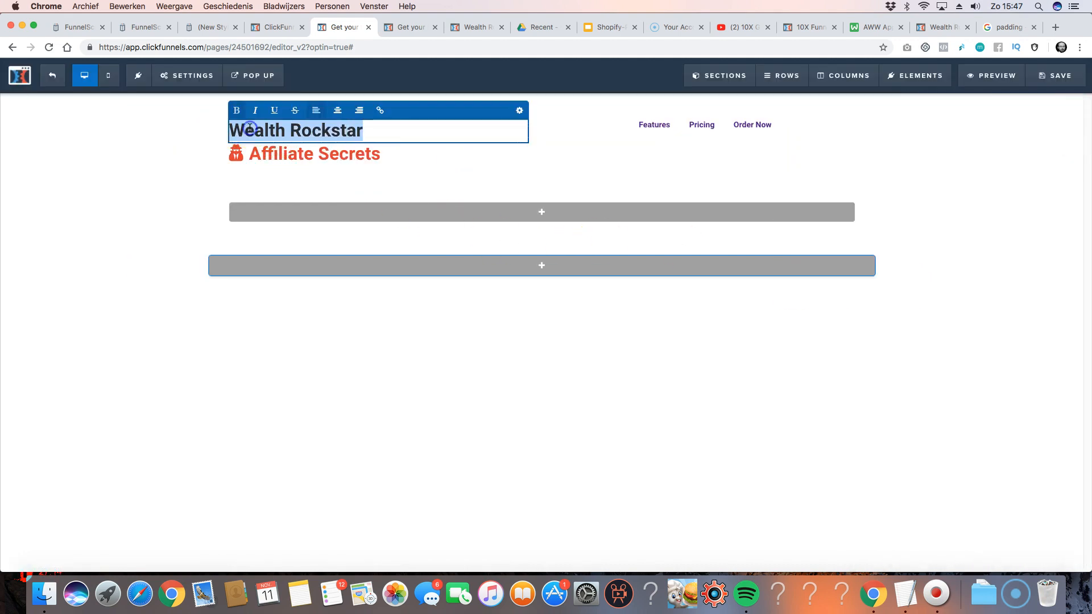
{"action": "left_click", "coordinate": [519, 111]}
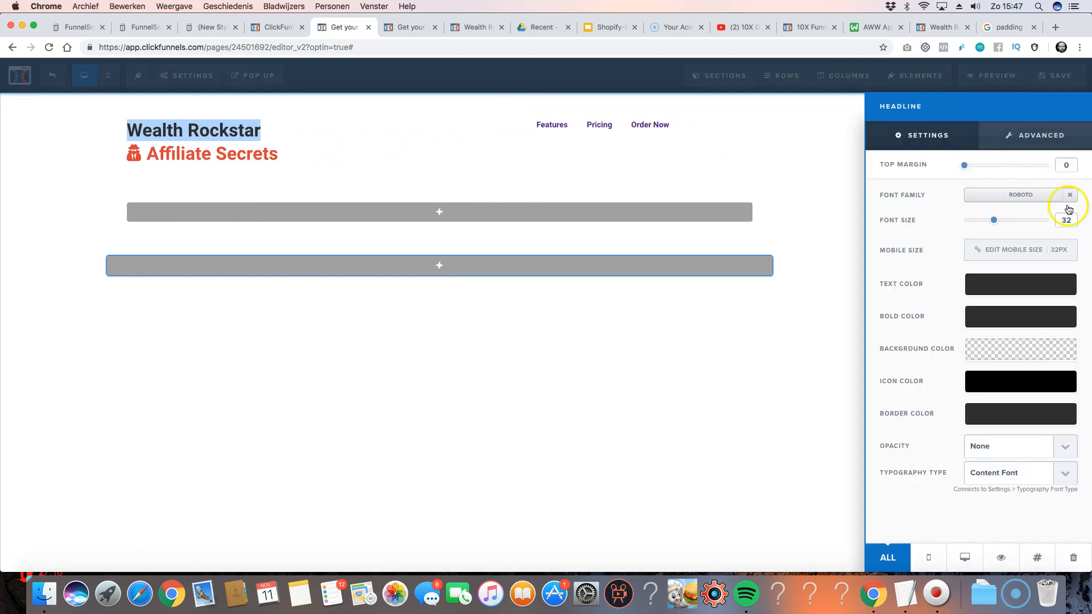
{"action": "left_click", "coordinate": [1016, 281]}
{"action": "left_click", "coordinate": [897, 341]}
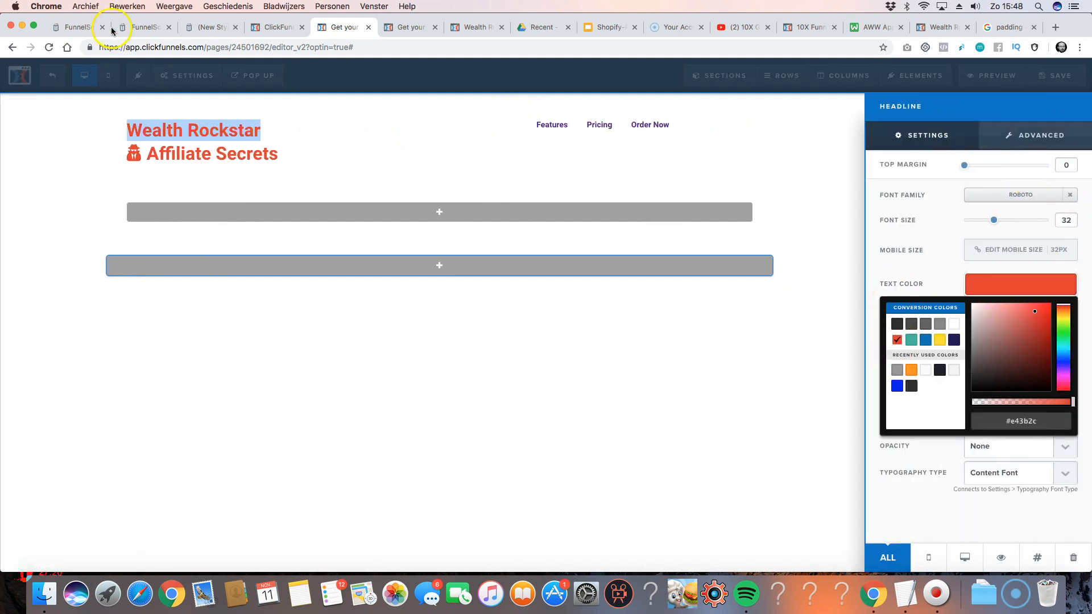
{"action": "left_click", "coordinate": [200, 155]}
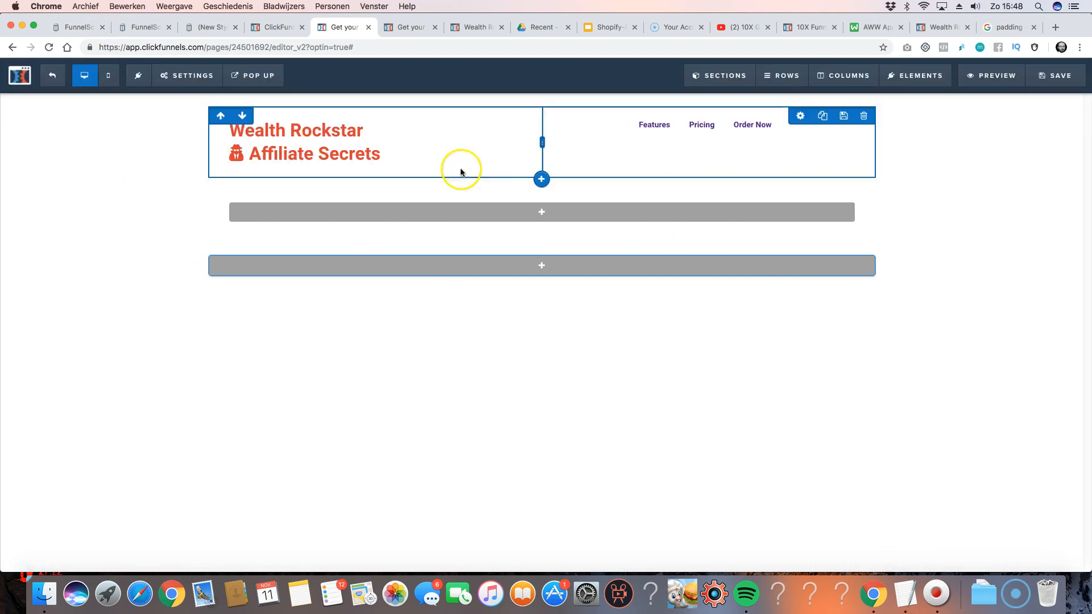
- Set the "Affiliate Secrets" headline's text color to dark gray #2d2d2d
{"action": "left_click", "coordinate": [478, 137]}
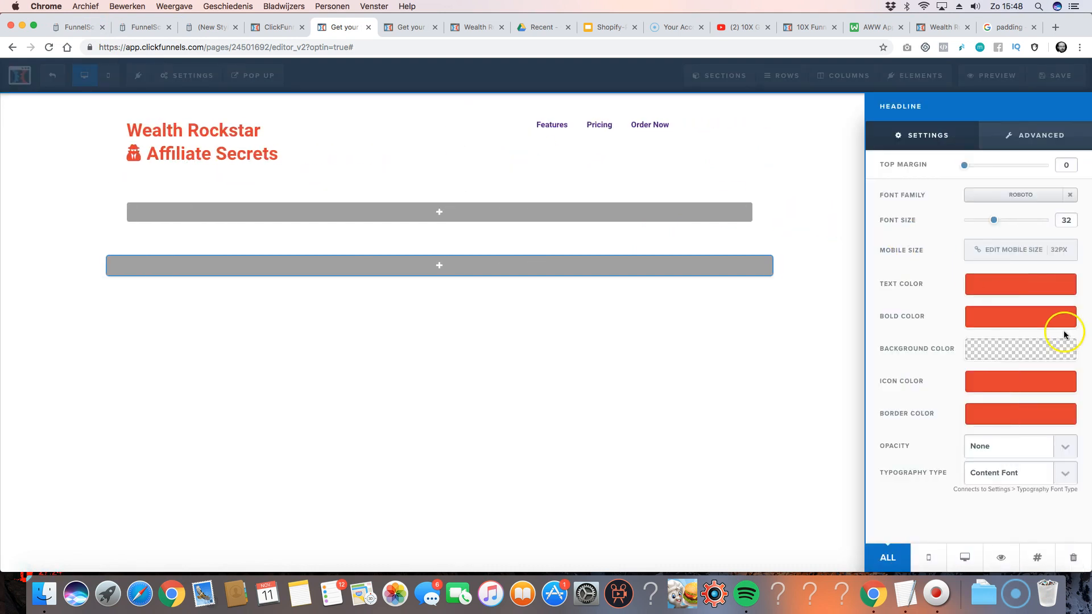
{"action": "left_click", "coordinate": [1022, 295]}
{"action": "left_click", "coordinate": [897, 325]}
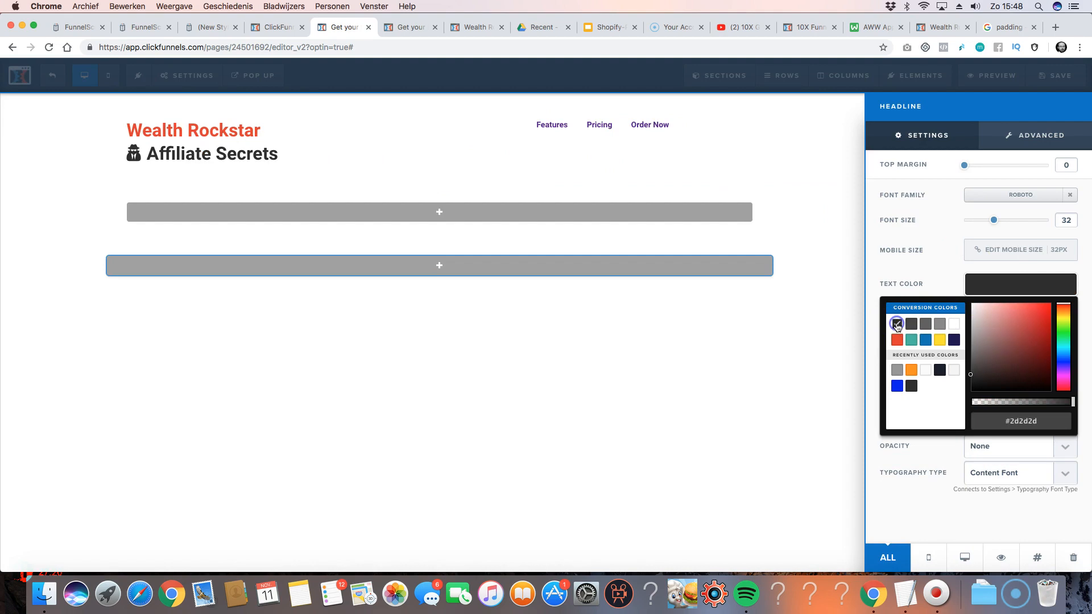
{"action": "left_click", "coordinate": [307, 175]}
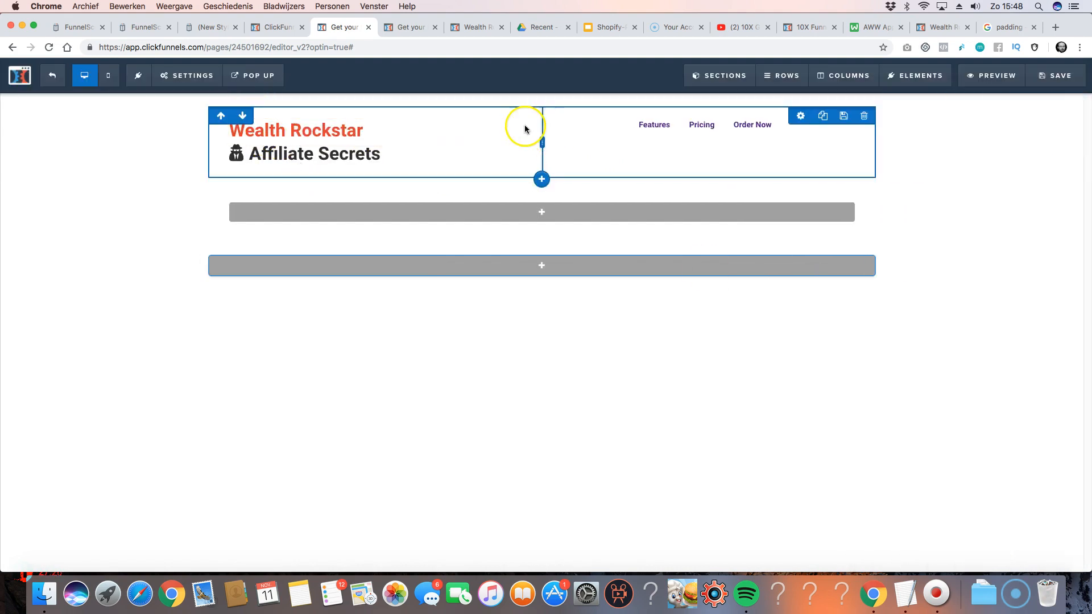
- Reduce the "Wealth Rockstar" headline's font size to 26
{"action": "left_click", "coordinate": [477, 126]}
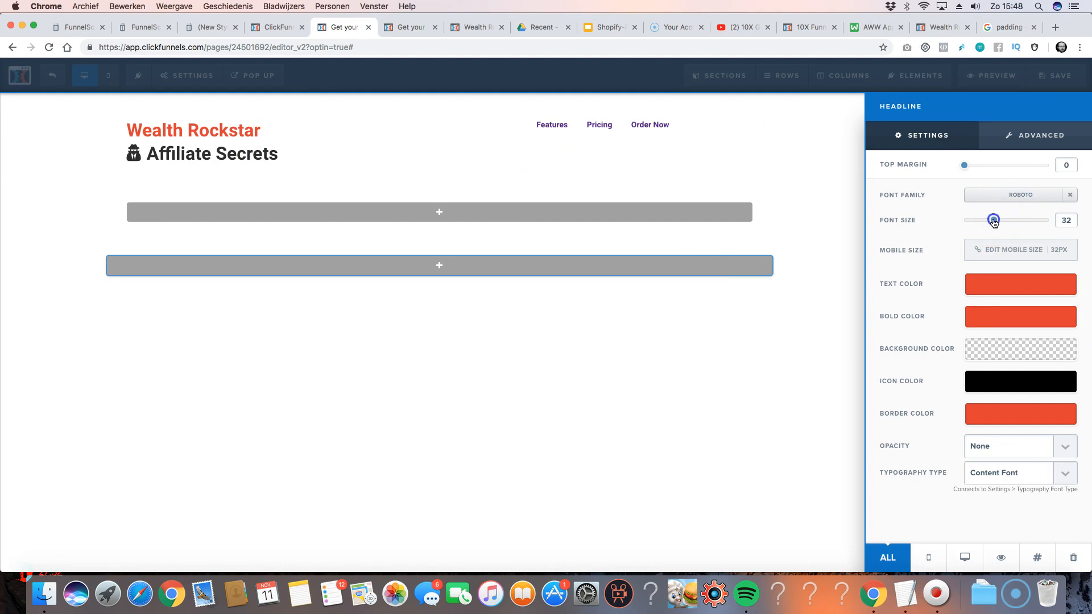
{"action": "left_click_drag", "start_coordinate": [994, 221], "coordinate": [985, 221]}
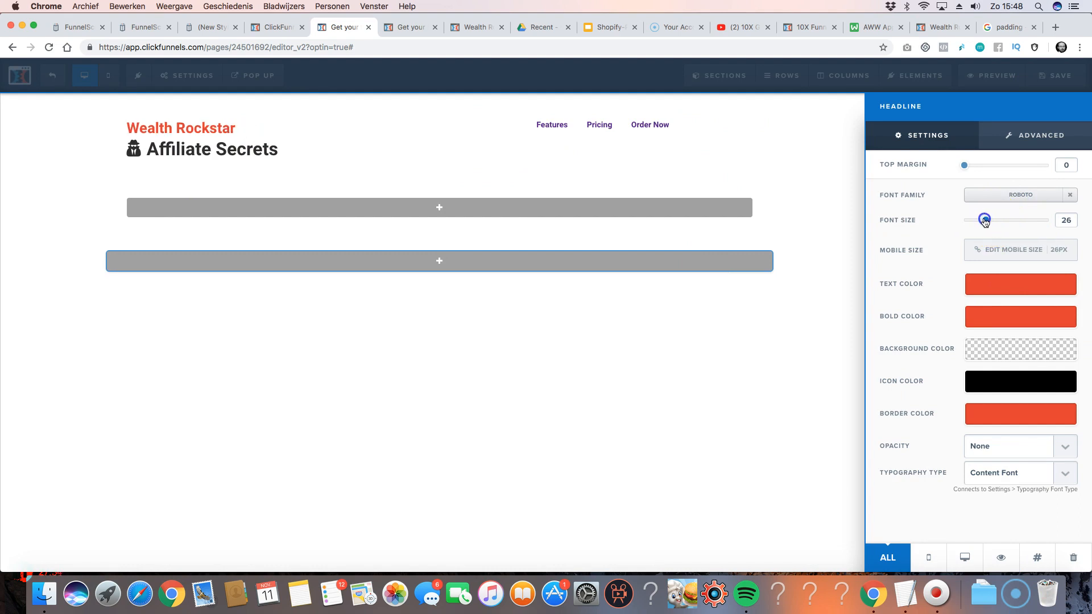
- Reduce the top and bottom padding of the two-column row holding the logo headlines and navigation links
{"action": "left_click", "coordinate": [276, 170]}
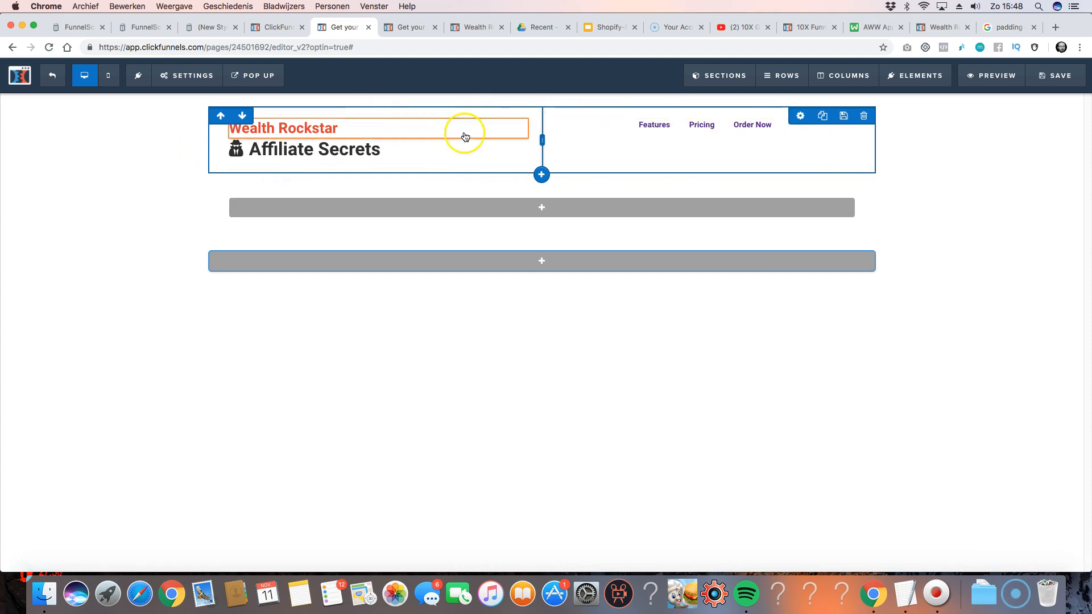
{"action": "left_click", "coordinate": [989, 148]}
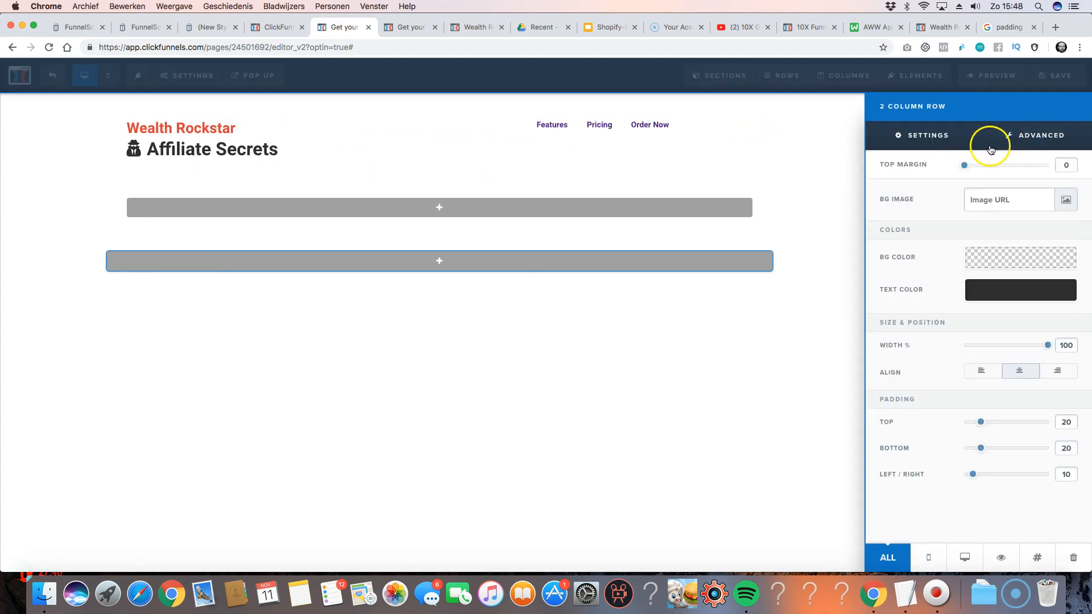
{"action": "left_click_drag", "start_coordinate": [981, 424], "coordinate": [965, 449]}
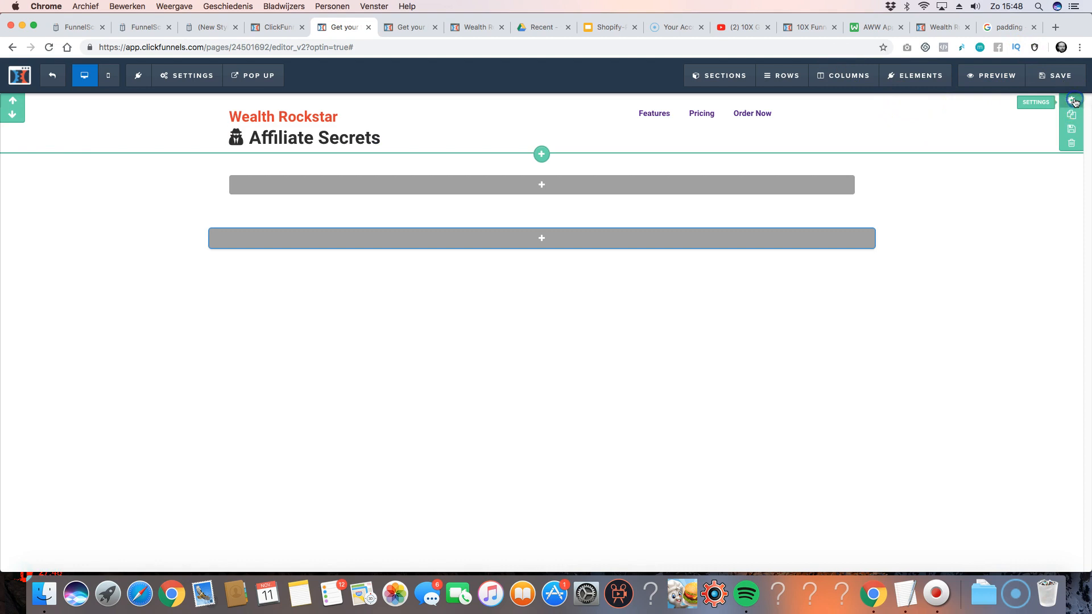
- Set the header section's background color to blue #0075b2
{"action": "left_click", "coordinate": [1073, 101]}
{"action": "left_click", "coordinate": [1010, 351]}
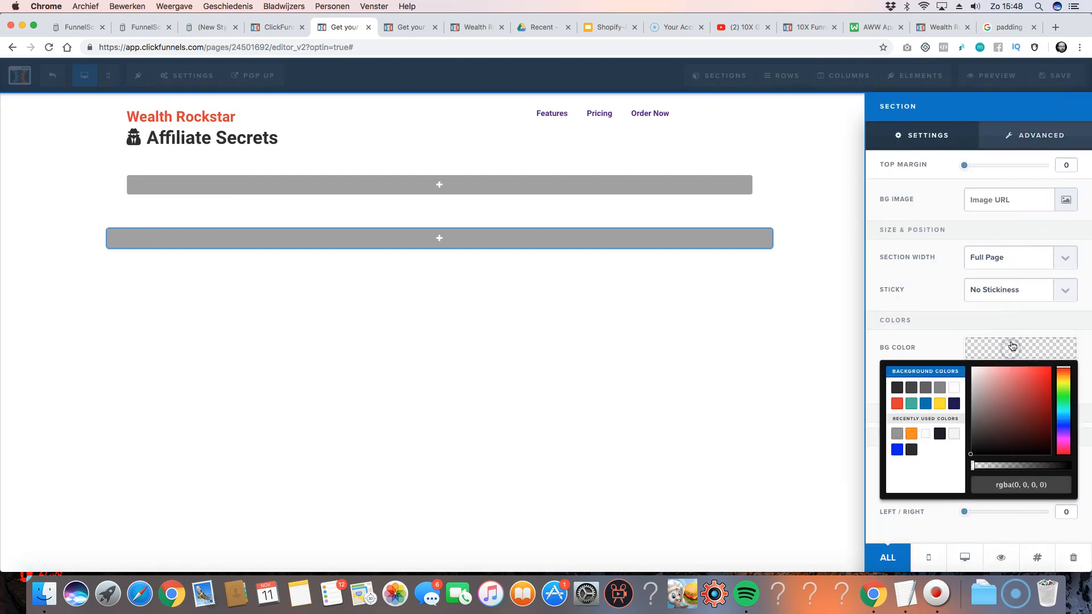
{"action": "left_click", "coordinate": [926, 405]}
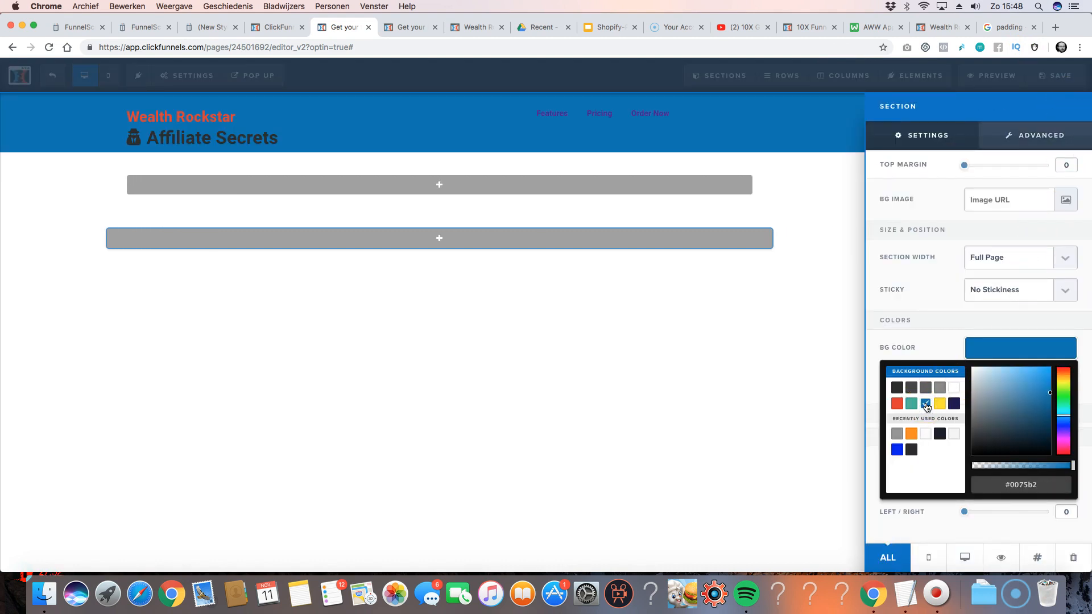
{"action": "left_click", "coordinate": [924, 348]}
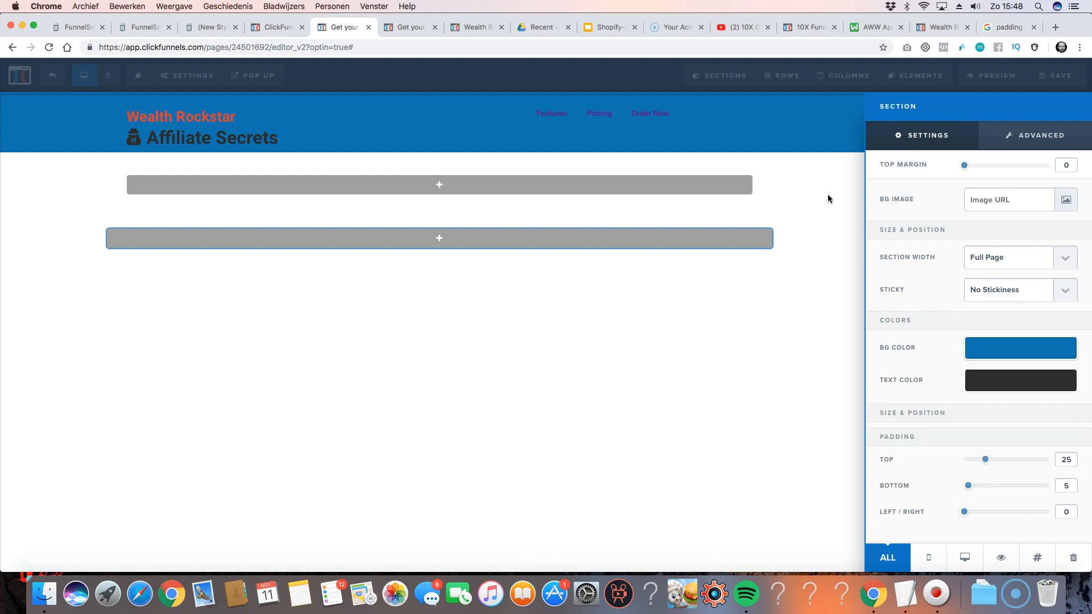
- Set the header navigation's link color to off-white #f4f4f4
{"action": "left_click", "coordinate": [608, 116]}
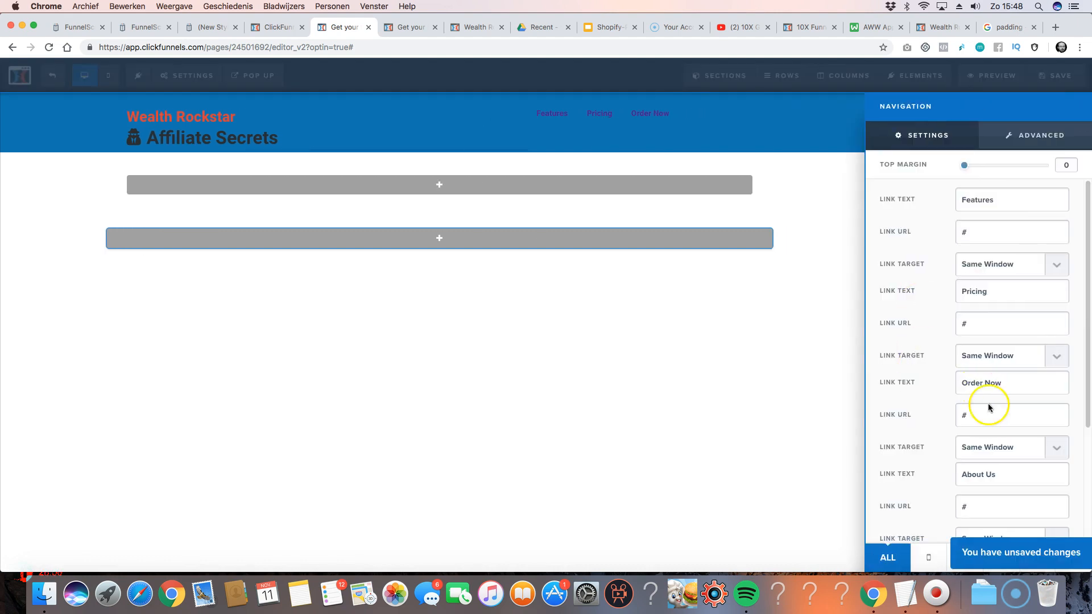
{"action": "scroll", "coordinate": [1039, 243], "scroll_direction": "down", "scroll_amount": 3}
{"action": "scroll", "coordinate": [1030, 243], "scroll_direction": "up", "scroll_amount": 2}
{"action": "scroll", "coordinate": [1001, 398], "scroll_direction": "down", "scroll_amount": 2}
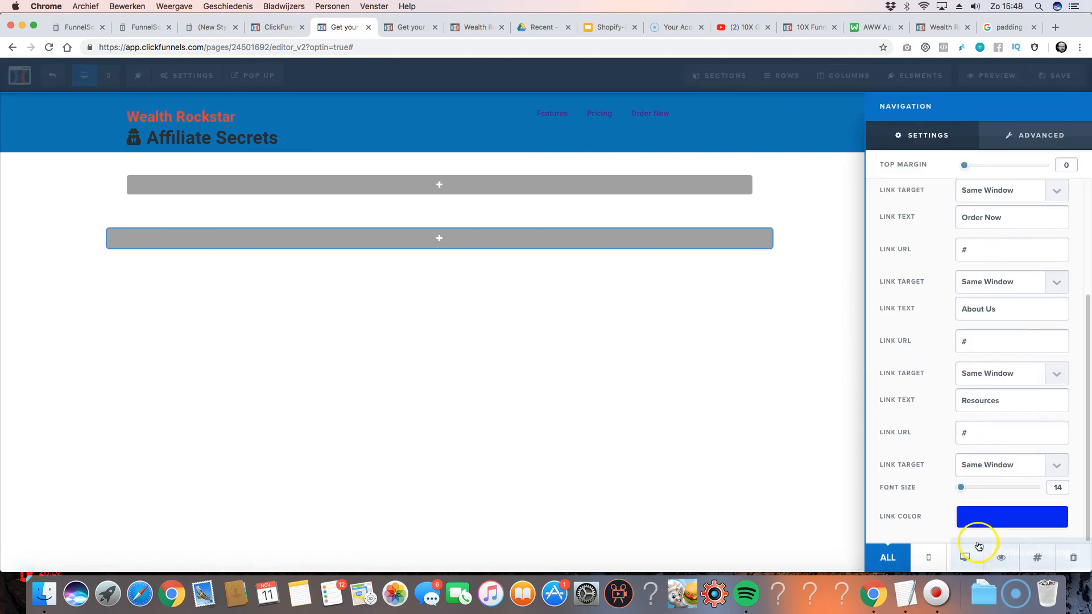
{"action": "left_click", "coordinate": [979, 517]}
{"action": "left_click", "coordinate": [959, 439]}
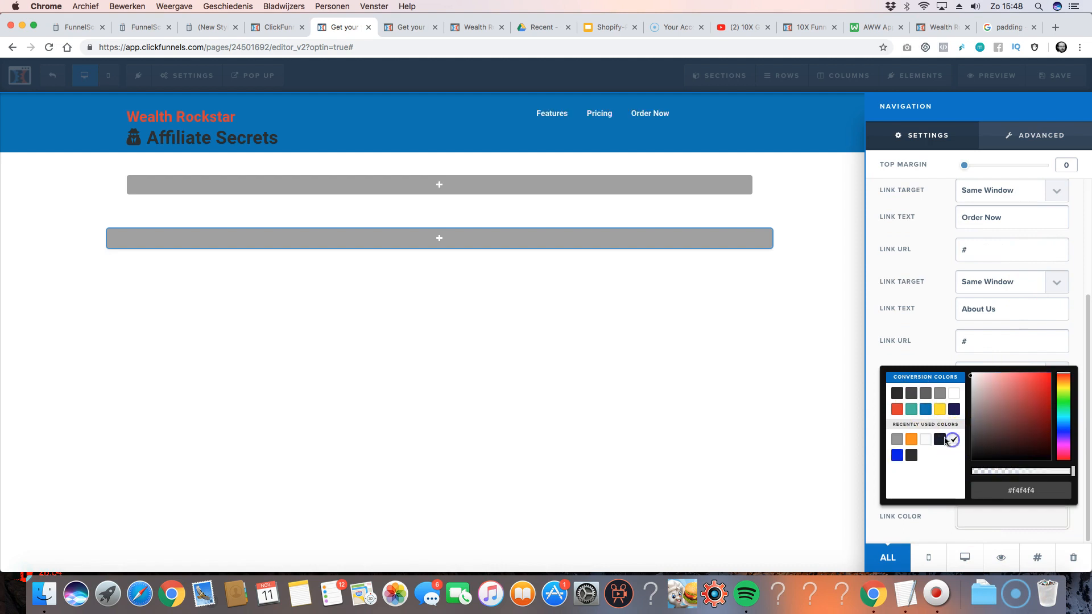
{"action": "left_click", "coordinate": [377, 260]}
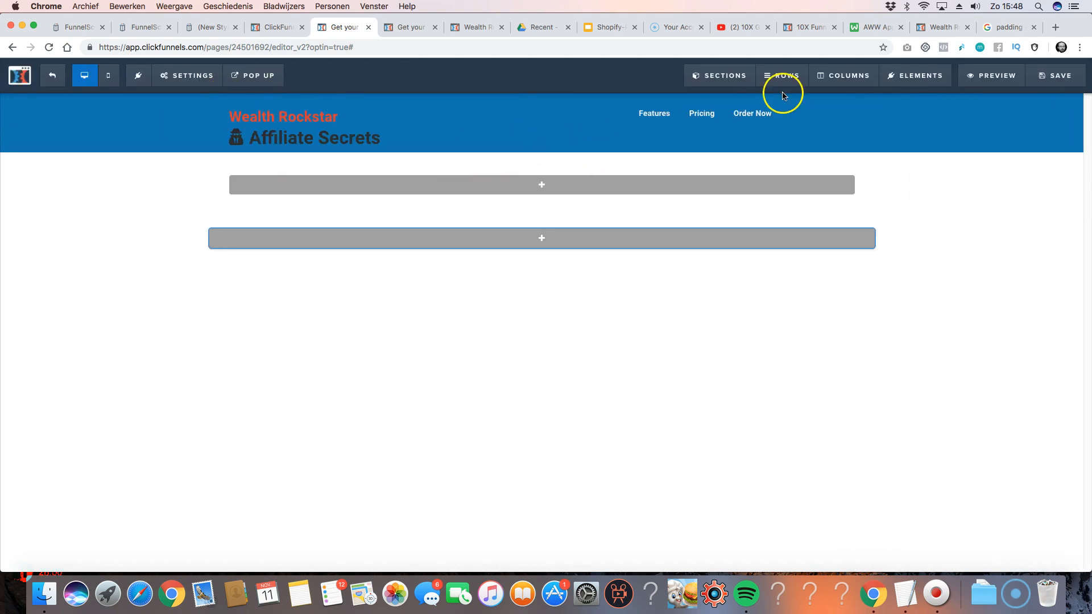
- Save the page with the restyled header
{"action": "left_click", "coordinate": [1062, 85]}
{"action": "left_click", "coordinate": [441, 177]}
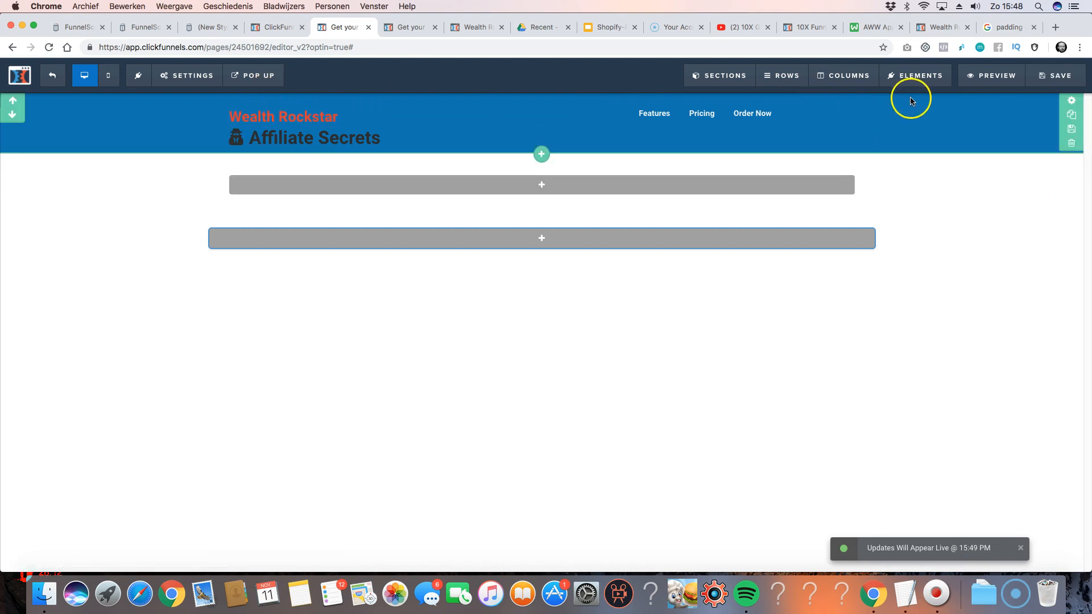
{"action": "left_click", "coordinate": [535, 184]}
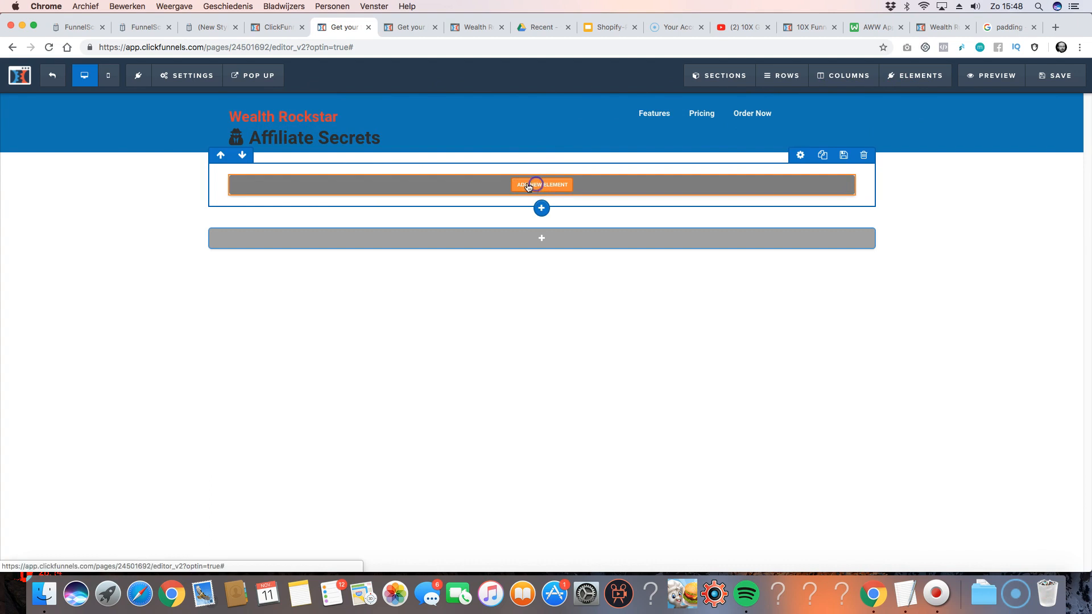
- Increase the header navigation's top margin and enlarge the font size of its links
{"action": "left_click", "coordinate": [501, 127]}
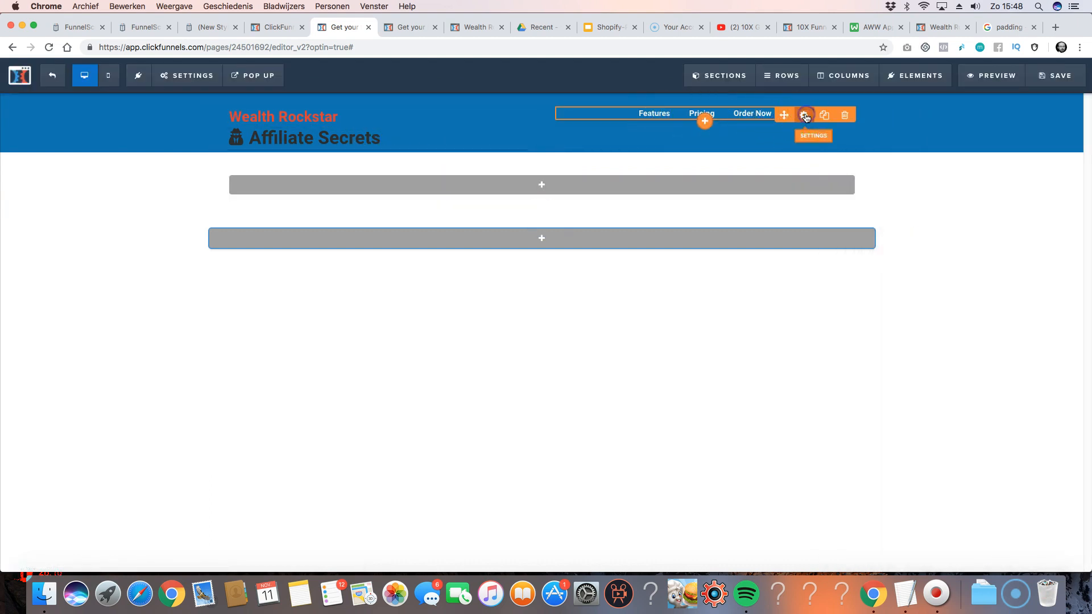
{"action": "left_click", "coordinate": [811, 133]}
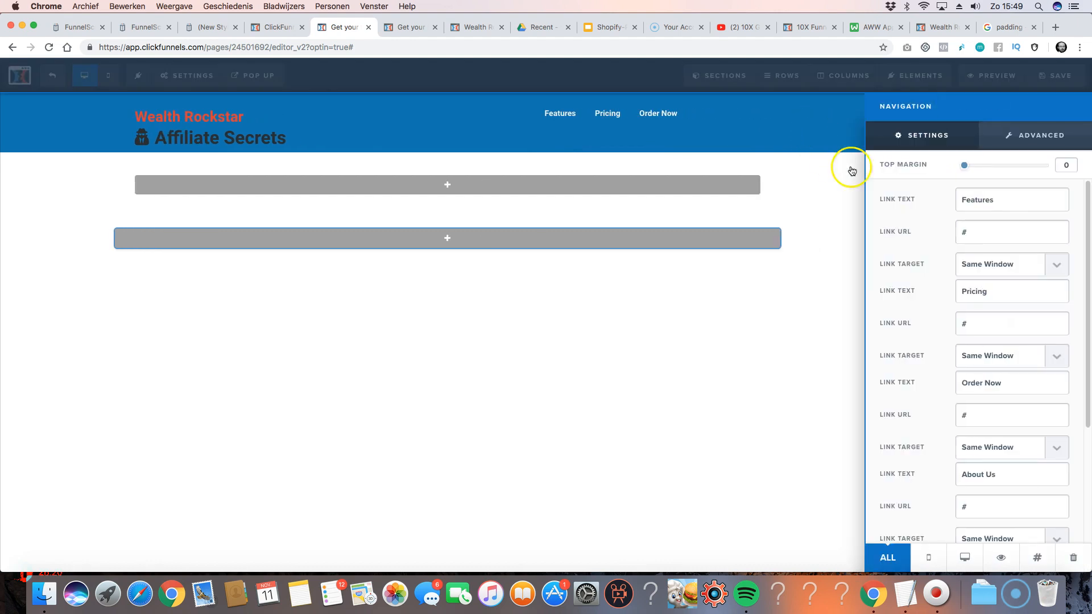
{"action": "left_click_drag", "start_coordinate": [966, 167], "coordinate": [990, 166]}
{"action": "scroll", "coordinate": [1043, 385], "scroll_direction": "down", "scroll_amount": 1}
{"action": "scroll", "coordinate": [1043, 387], "scroll_direction": "down", "scroll_amount": 5}
{"action": "right_click", "coordinate": [1003, 484]}
{"action": "left_click", "coordinate": [1012, 487]}
{"action": "left_click_drag", "start_coordinate": [965, 488], "coordinate": [978, 490]}
{"action": "left_click", "coordinate": [555, 386]}
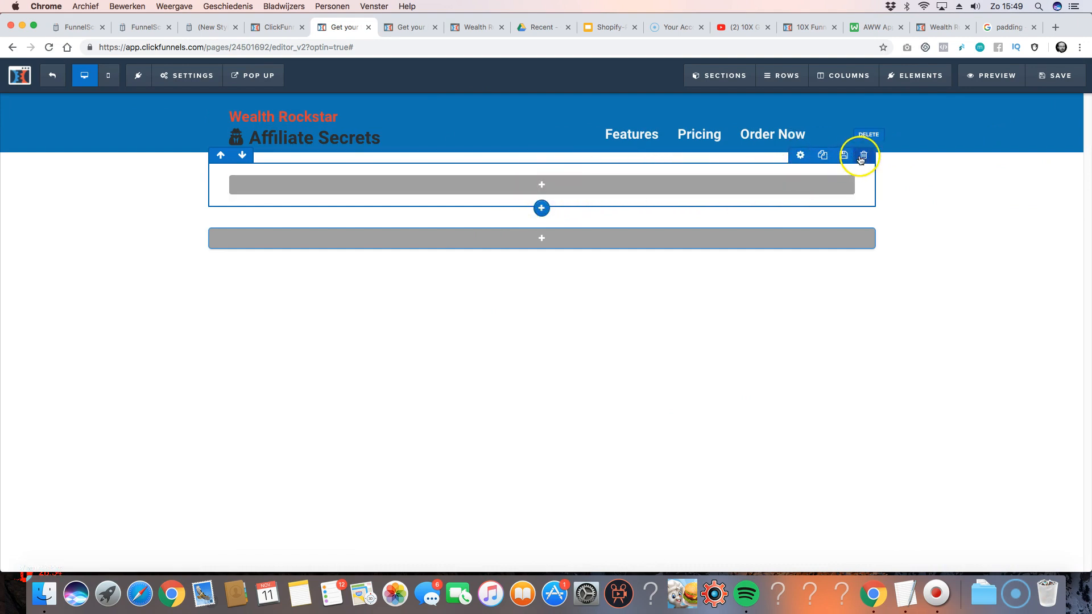
- Replace the empty one-column row below the header with a two-column row
{"action": "left_click", "coordinate": [865, 156]}
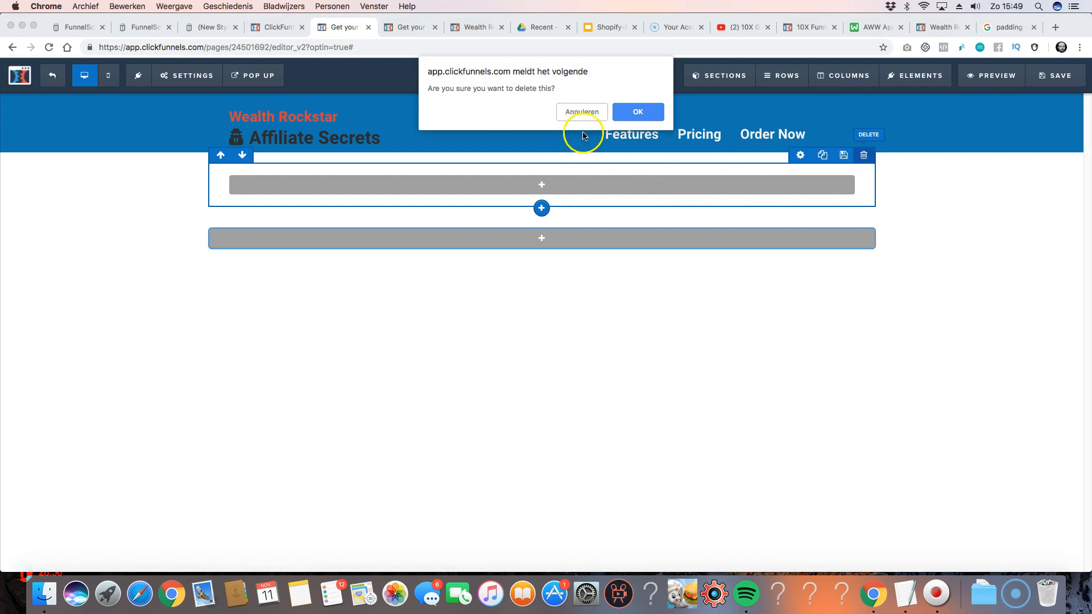
{"action": "left_click", "coordinate": [638, 112]}
{"action": "left_click", "coordinate": [541, 195]}
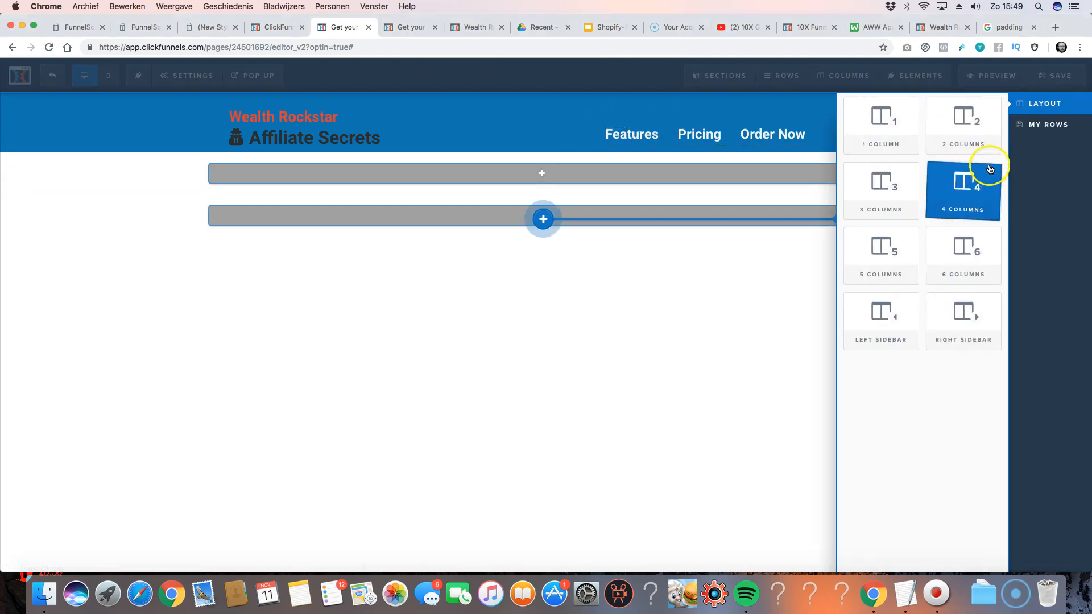
{"action": "left_click", "coordinate": [952, 137]}
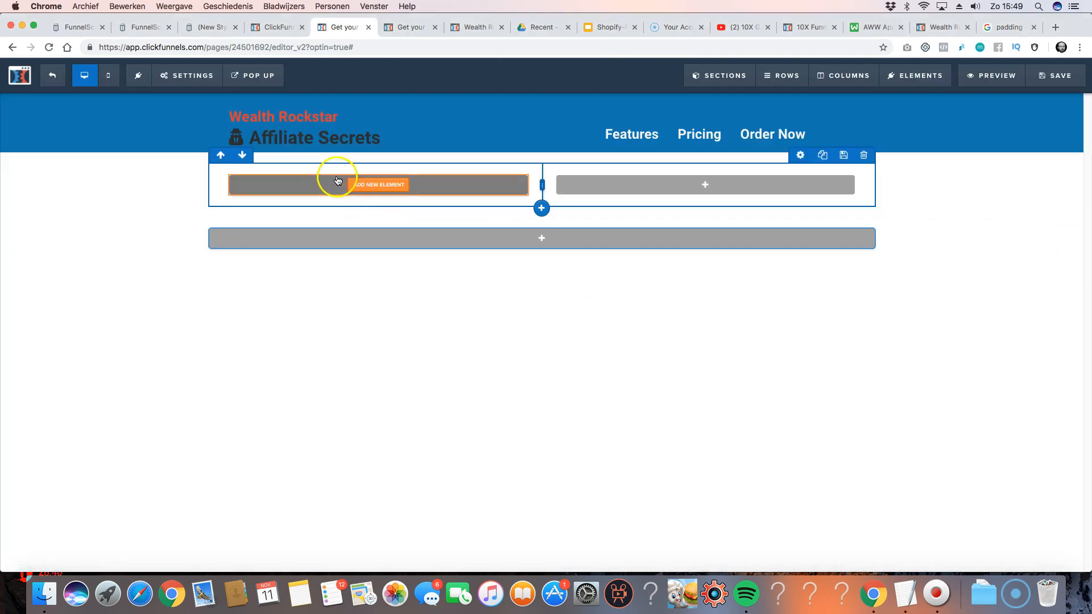
- Add an image element to the new row's left column and fill it with the "48 Hour On Demand Access Pass" picture from the image library
{"action": "left_click", "coordinate": [388, 188]}
{"action": "left_click", "coordinate": [886, 344]}
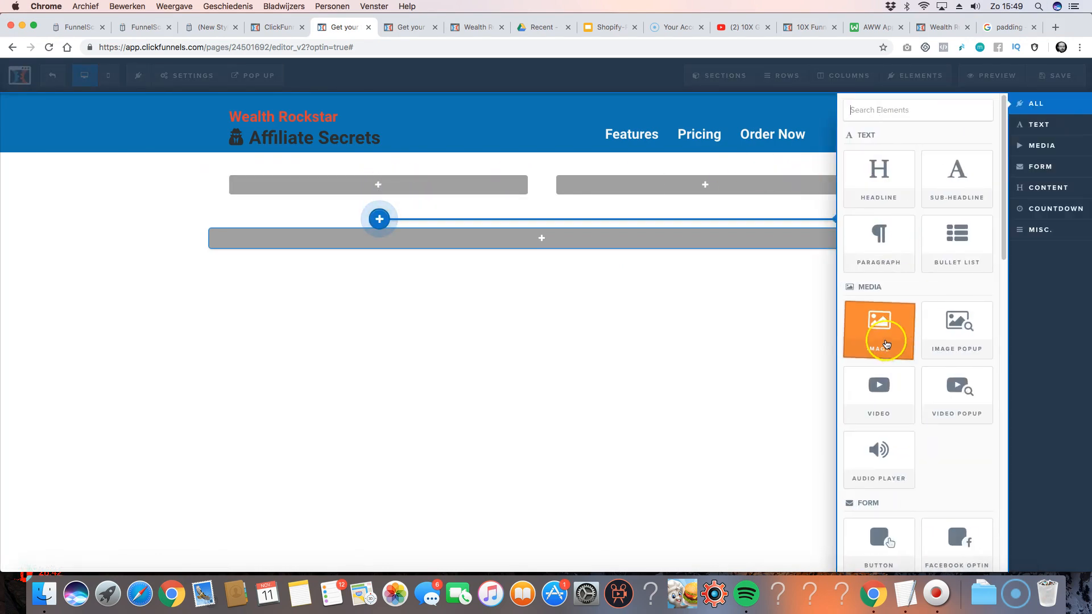
{"action": "left_click", "coordinate": [887, 340]}
{"action": "left_click", "coordinate": [373, 222]}
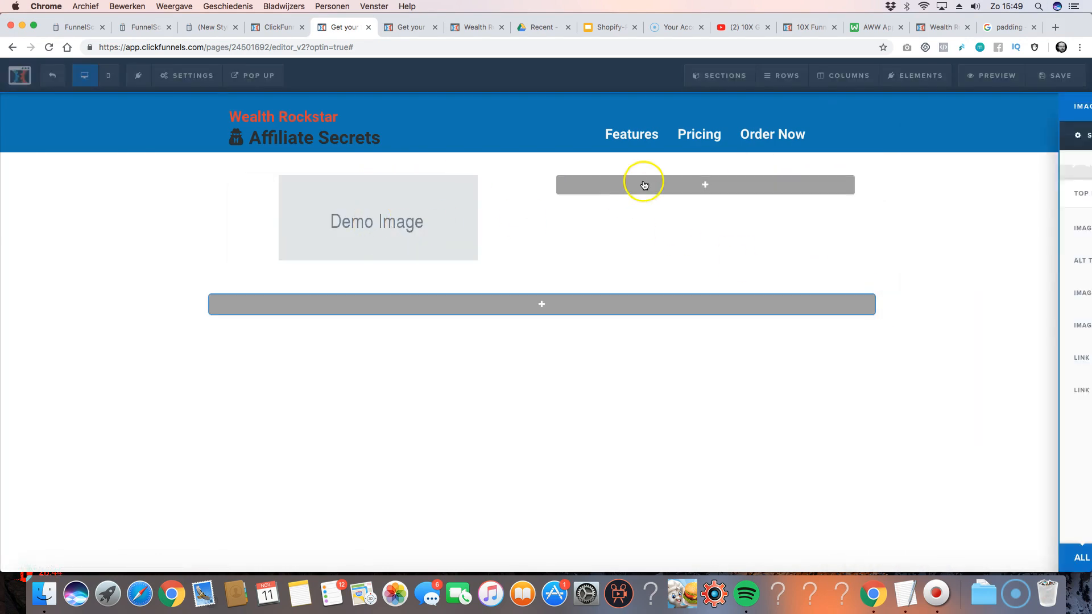
{"action": "left_click", "coordinate": [1071, 202]}
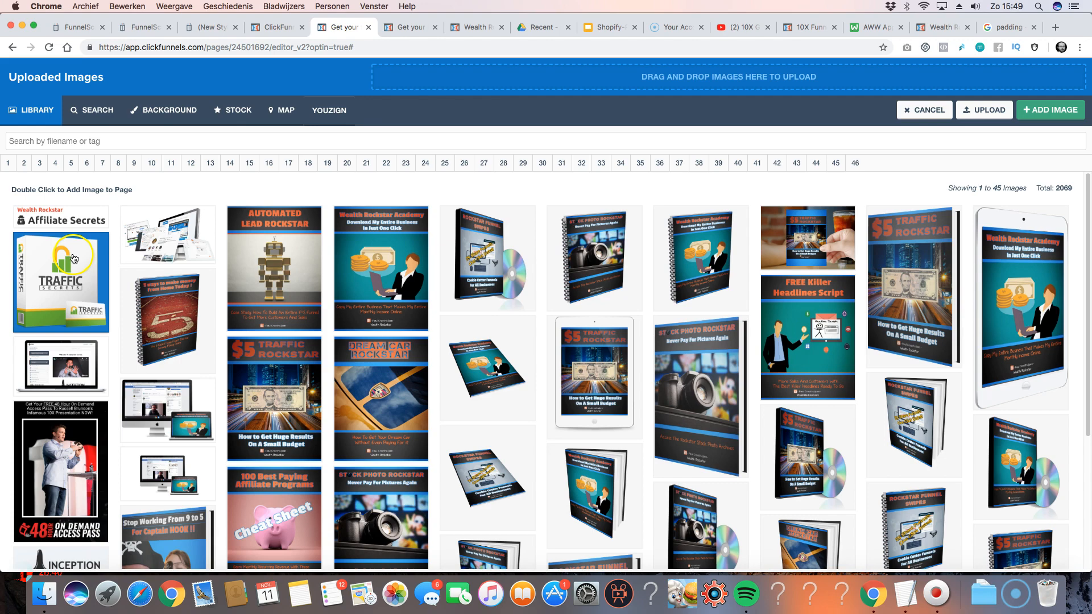
{"action": "double_click", "coordinate": [84, 436]}
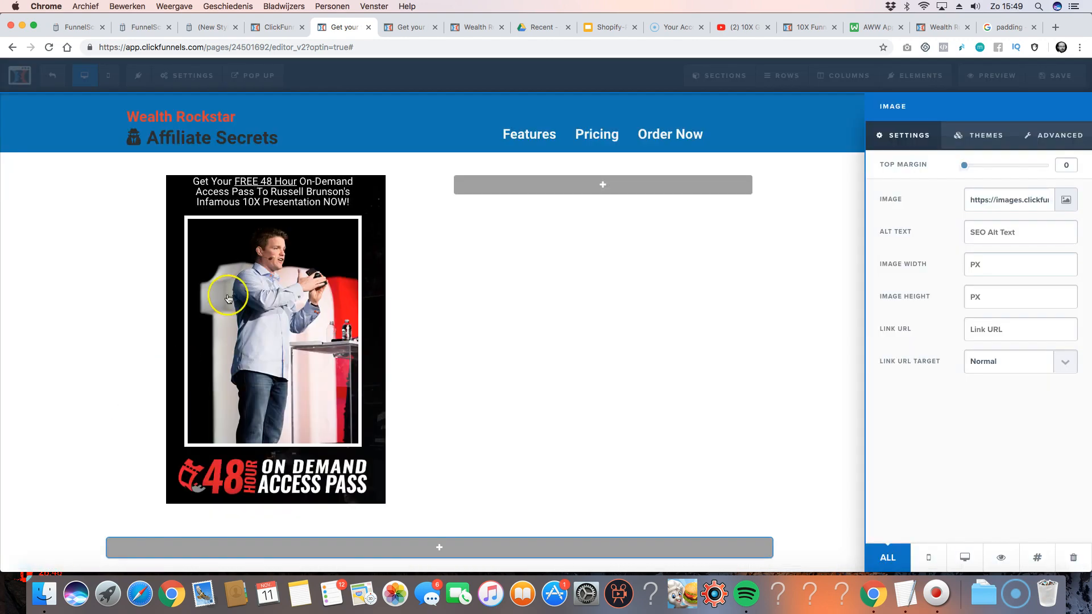
- Add a one-column row in the image row's section and move it above the image row
{"action": "left_click", "coordinate": [601, 186]}
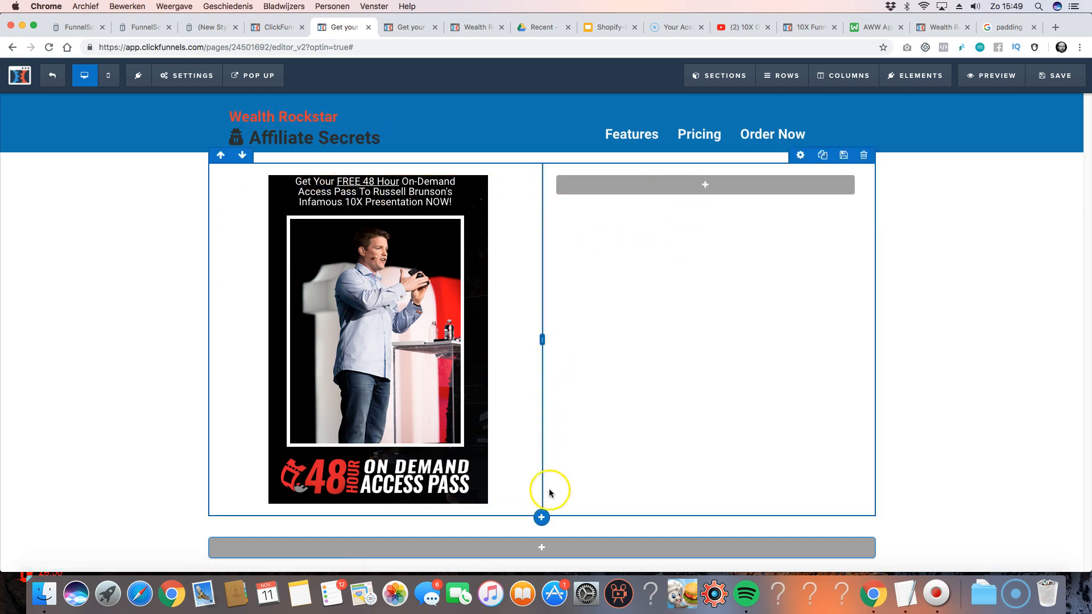
{"action": "left_click", "coordinate": [542, 517]}
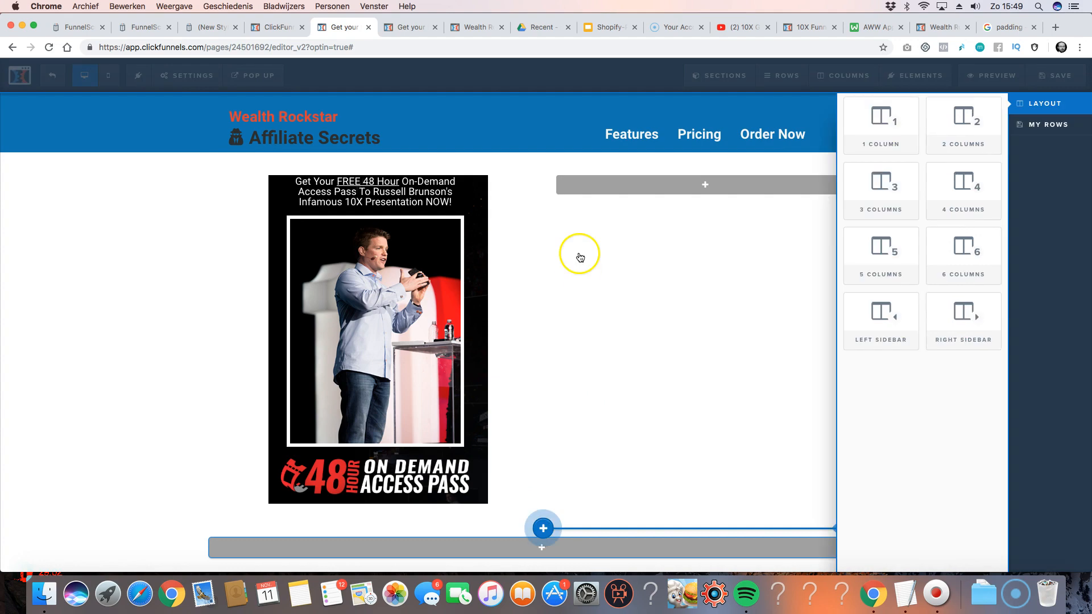
{"action": "left_click", "coordinate": [876, 128]}
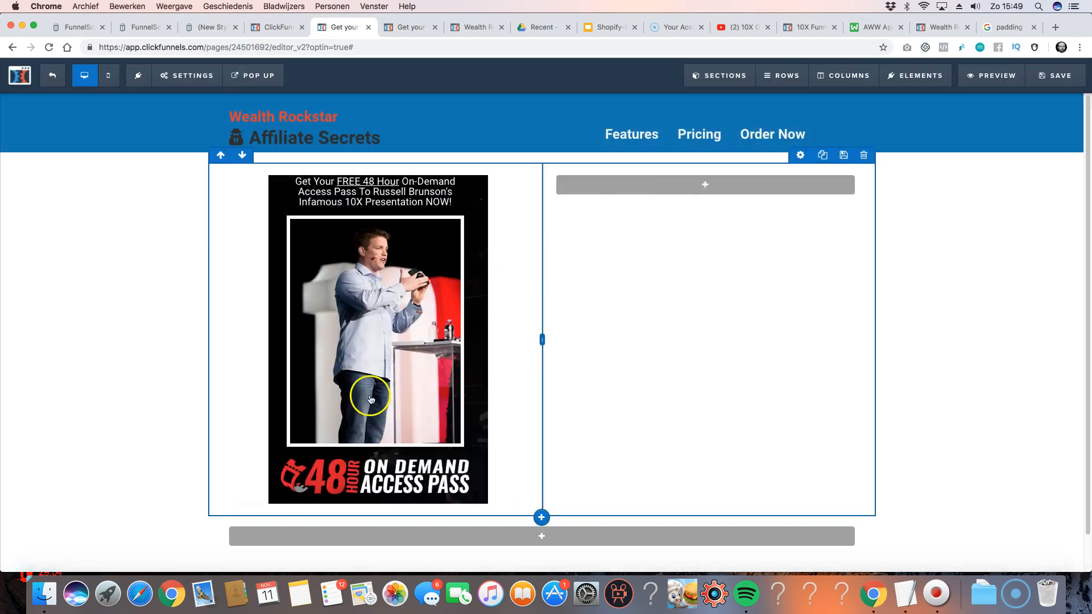
{"action": "left_click", "coordinate": [220, 502]}
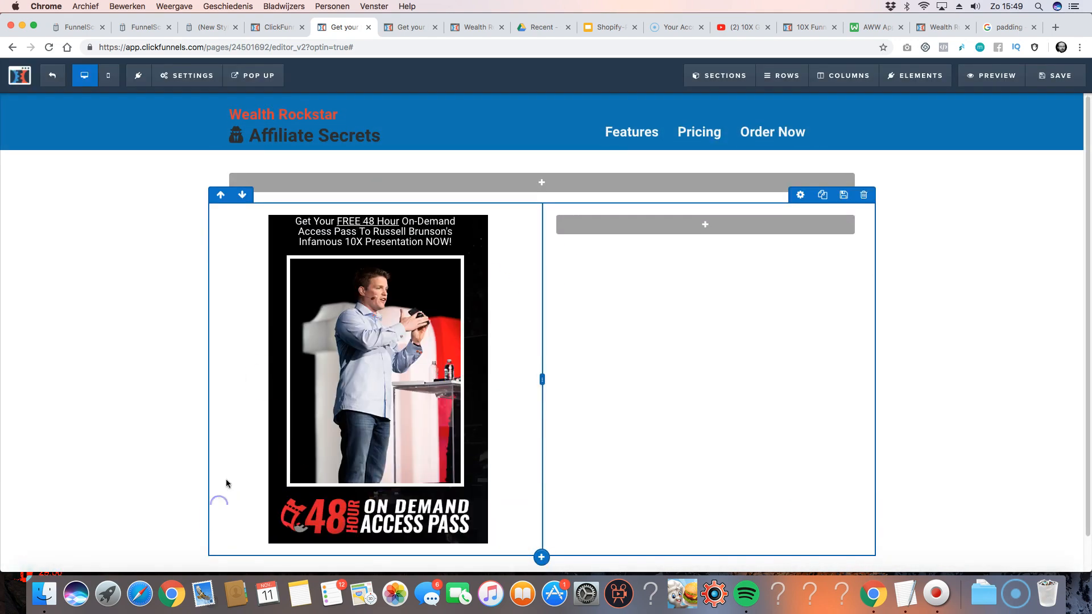
- Add a headline to the new one-column row reading "Get your 48 Hour on Demand Access Pass"
{"action": "left_click", "coordinate": [557, 168]}
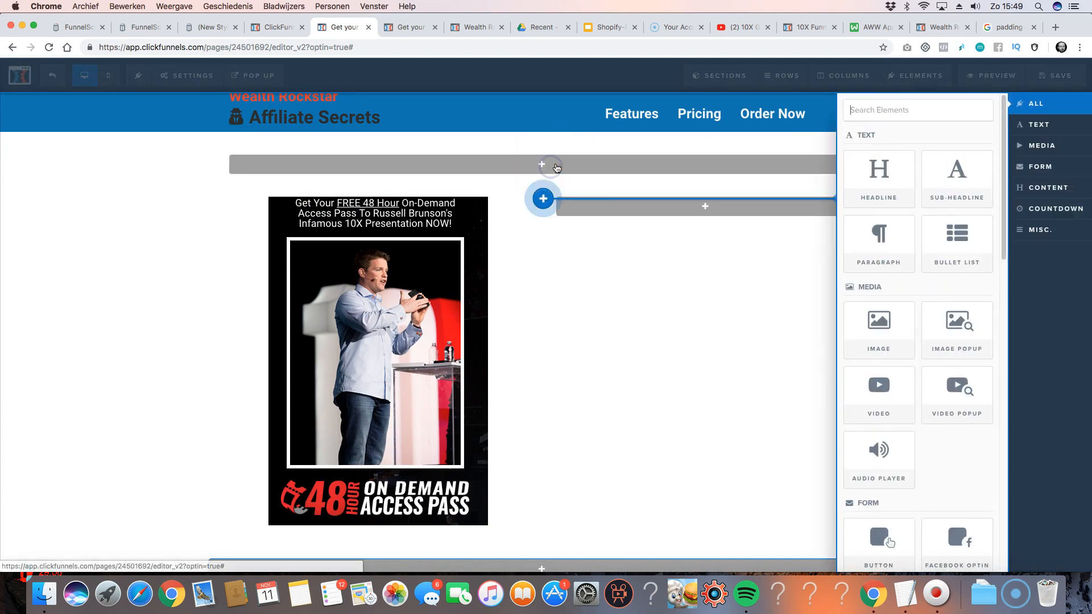
{"action": "left_click", "coordinate": [890, 186]}
{"action": "left_click", "coordinate": [515, 165]}
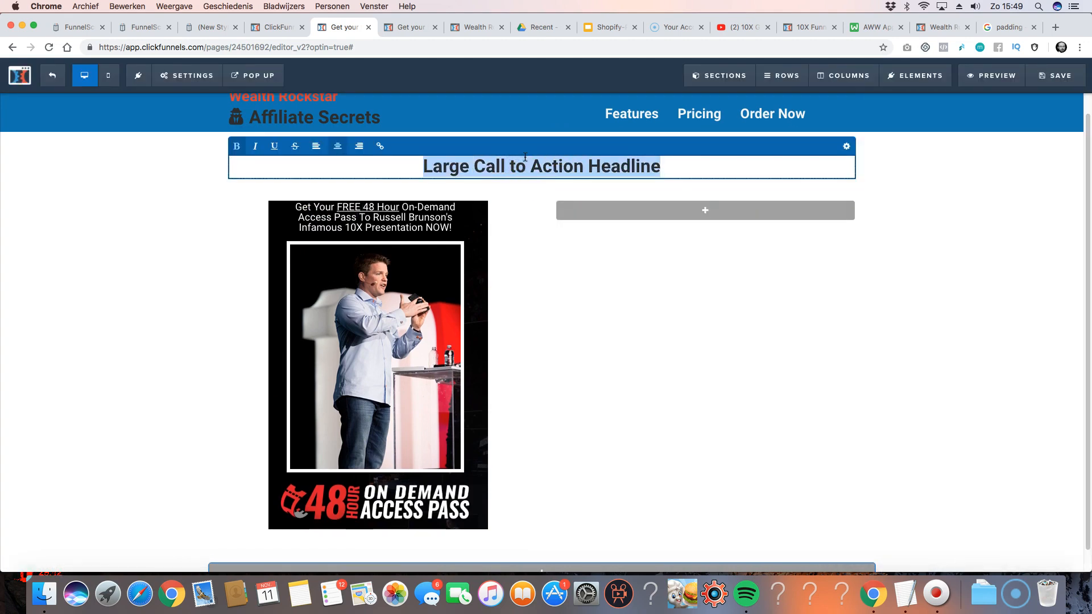
{"action": "type", "text": "Get your 48Hour "}
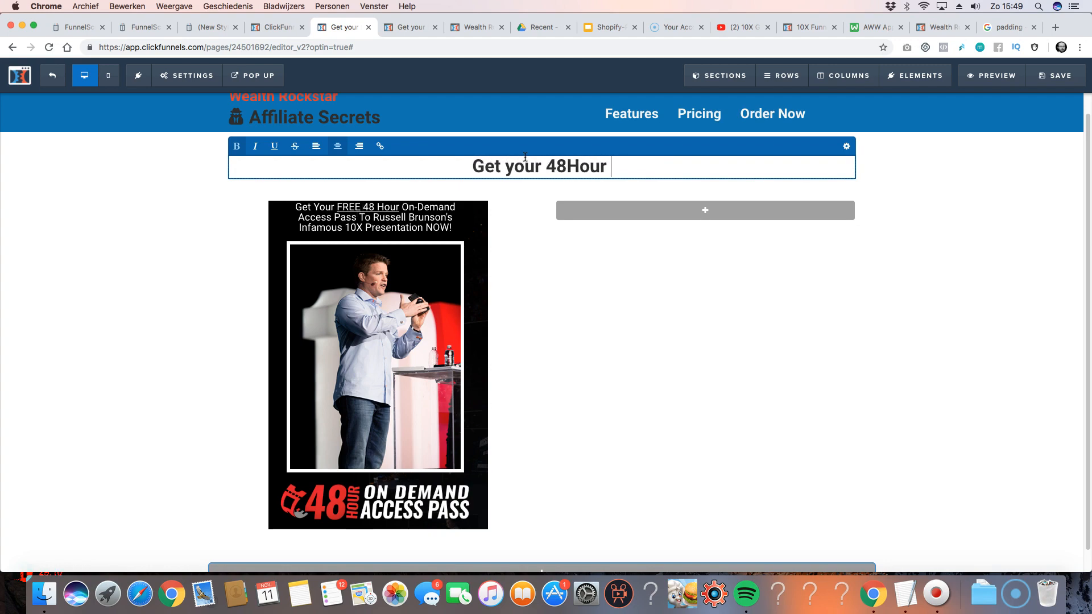
{"action": "type", "text": "on Dema"}
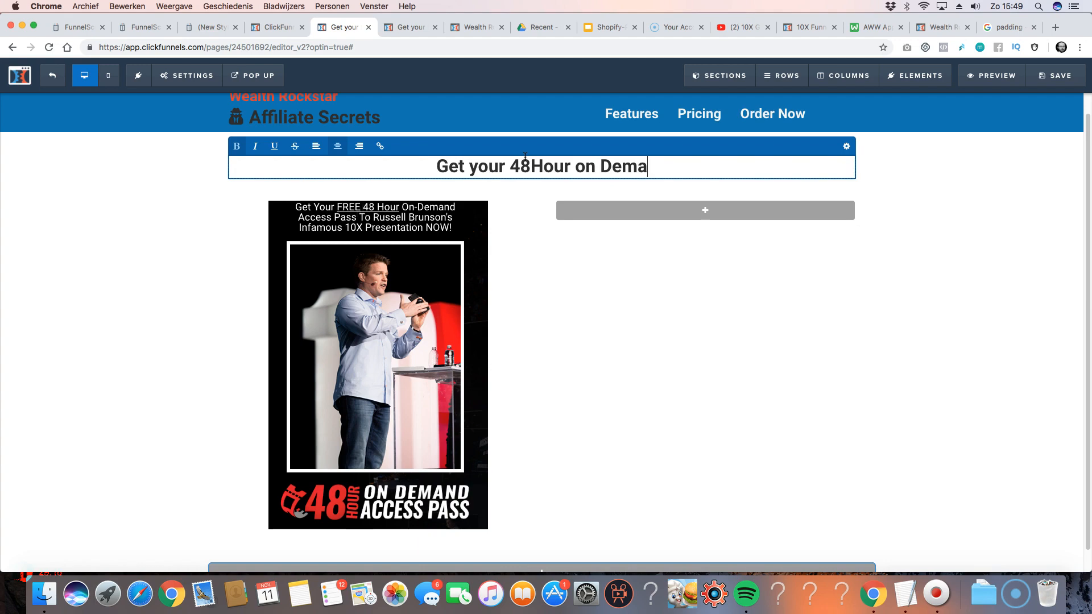
{"action": "type", "text": "n d A"}
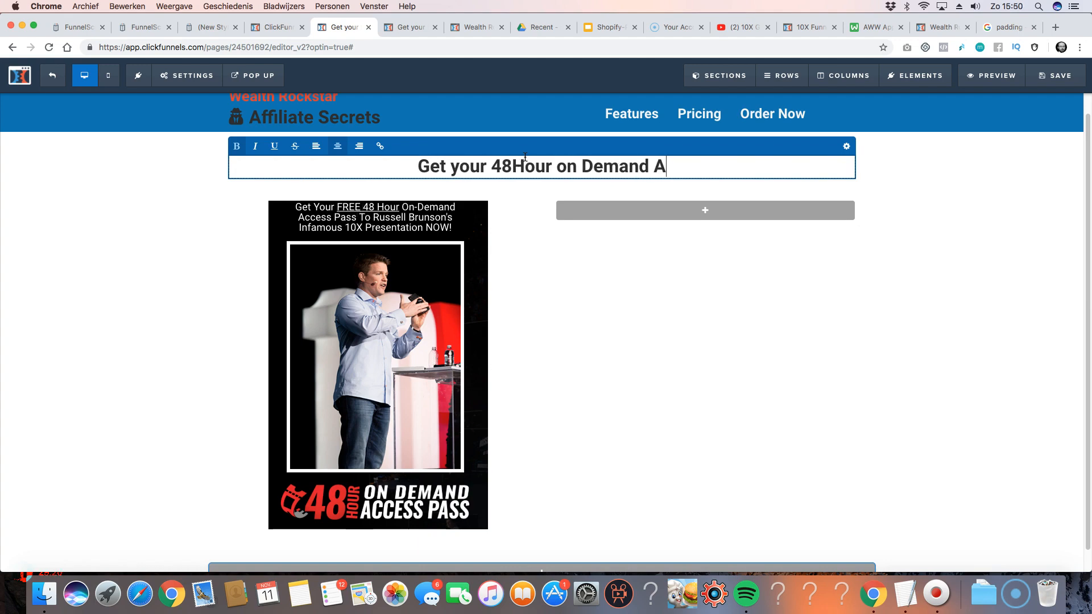
{"action": "type", "text": "ccess O=P"}
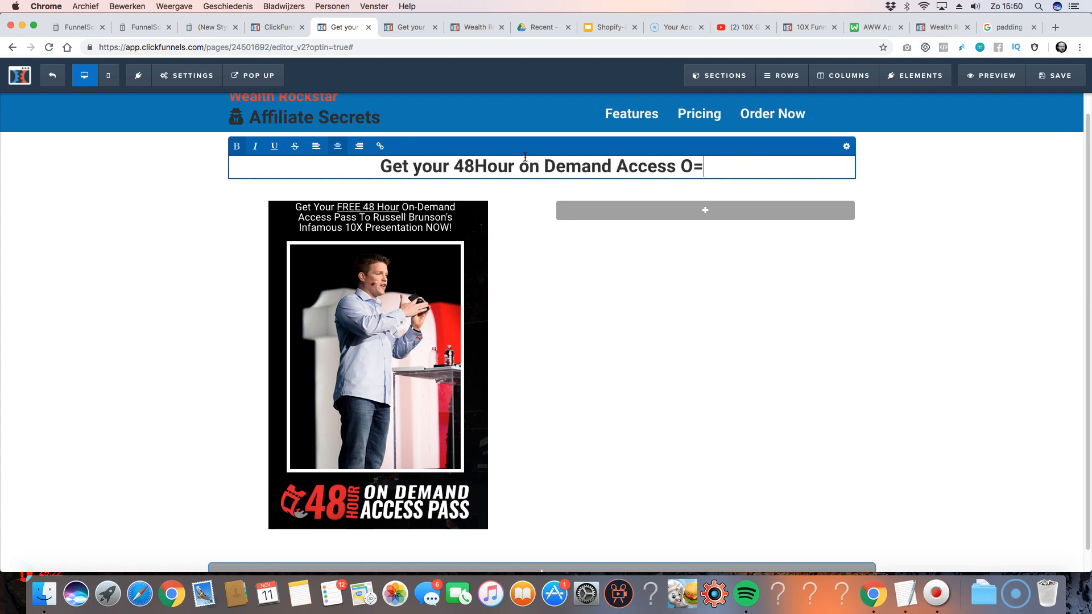
{"action": "key", "text": "BackSpace"}
{"action": "key", "text": "BackSpace"}
{"action": "key", "text": "BackSpace"}
{"action": "type", "text": "{a"}
{"action": "key", "text": "BackSpace"}
{"action": "key", "text": "BackSpace"}
{"action": "type", "text": "Pass"}
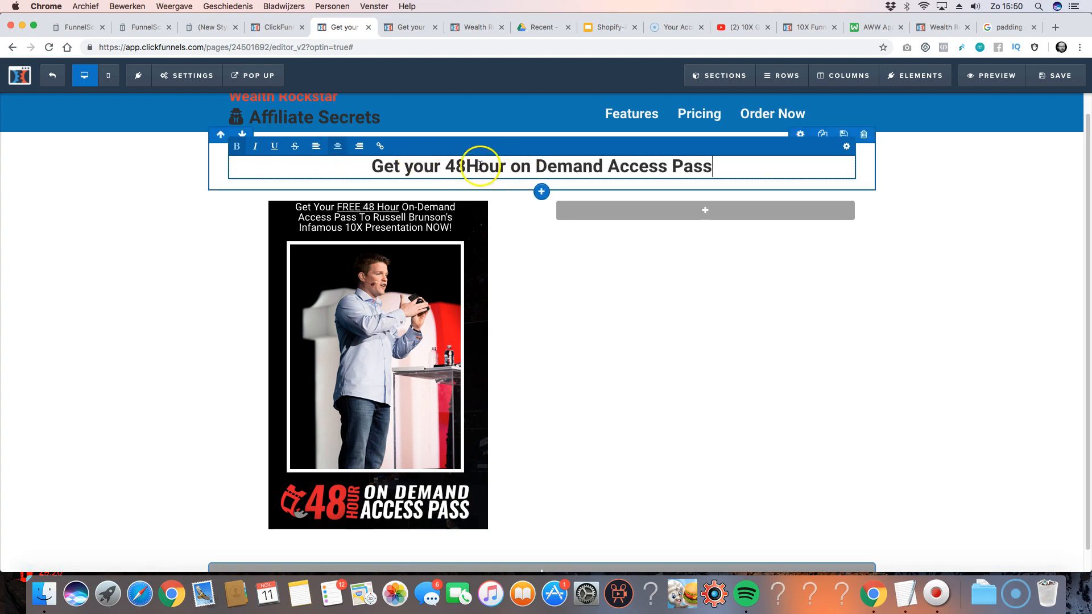
- Set the "Get your 48 Hour on Demand Access Pass" headline to font size 48 in Roboto, with a 48px mobile size
{"action": "left_click", "coordinate": [847, 147]}
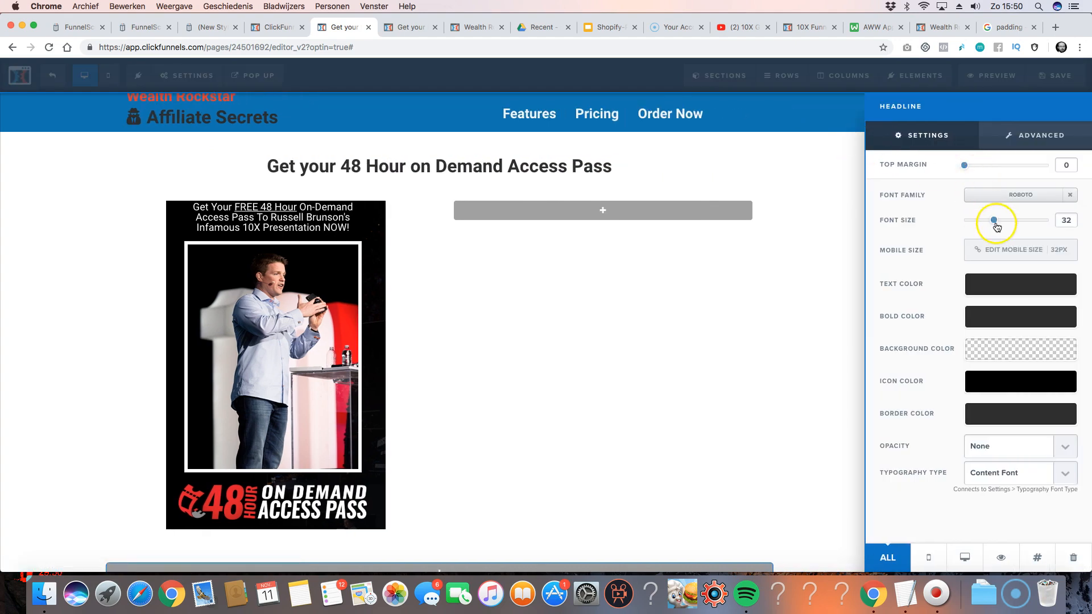
{"action": "left_click_drag", "start_coordinate": [996, 221], "coordinate": [1018, 218]}
{"action": "left_click", "coordinate": [1056, 250]}
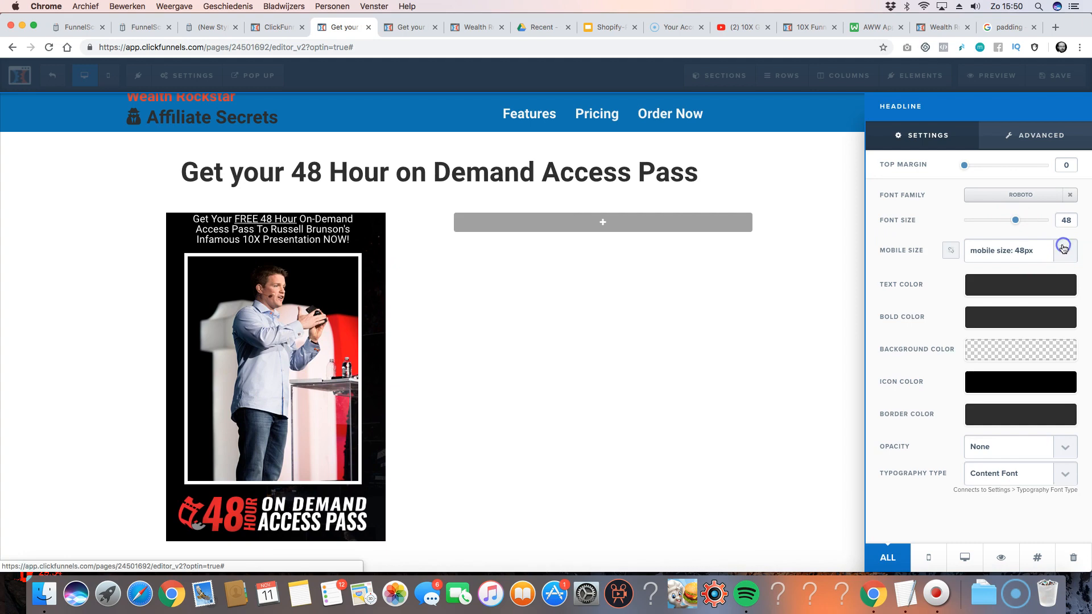
{"action": "left_click", "coordinate": [1001, 197]}
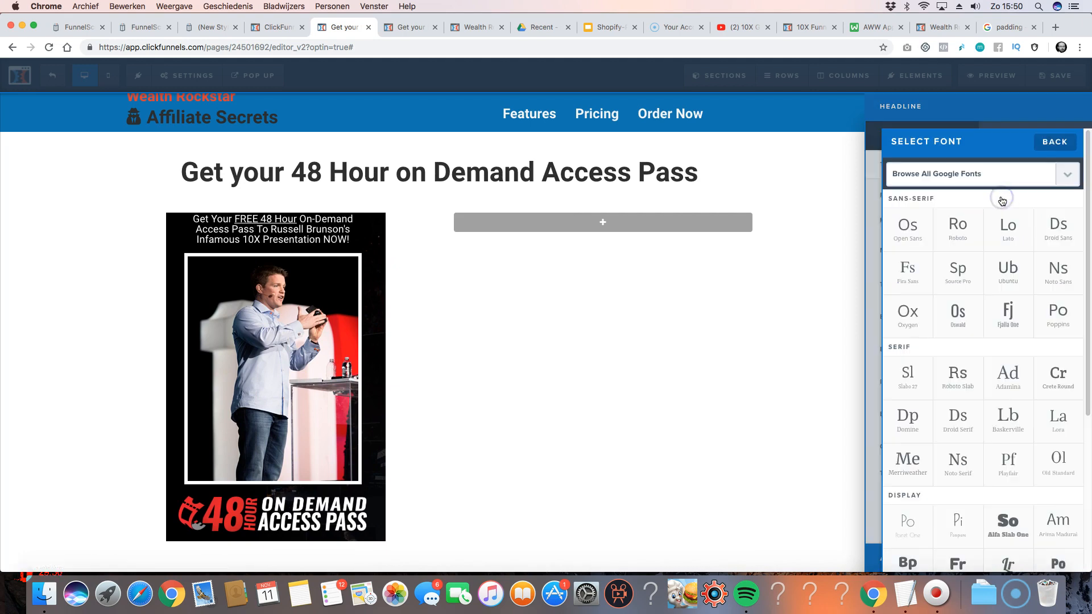
{"action": "left_click", "coordinate": [963, 232]}
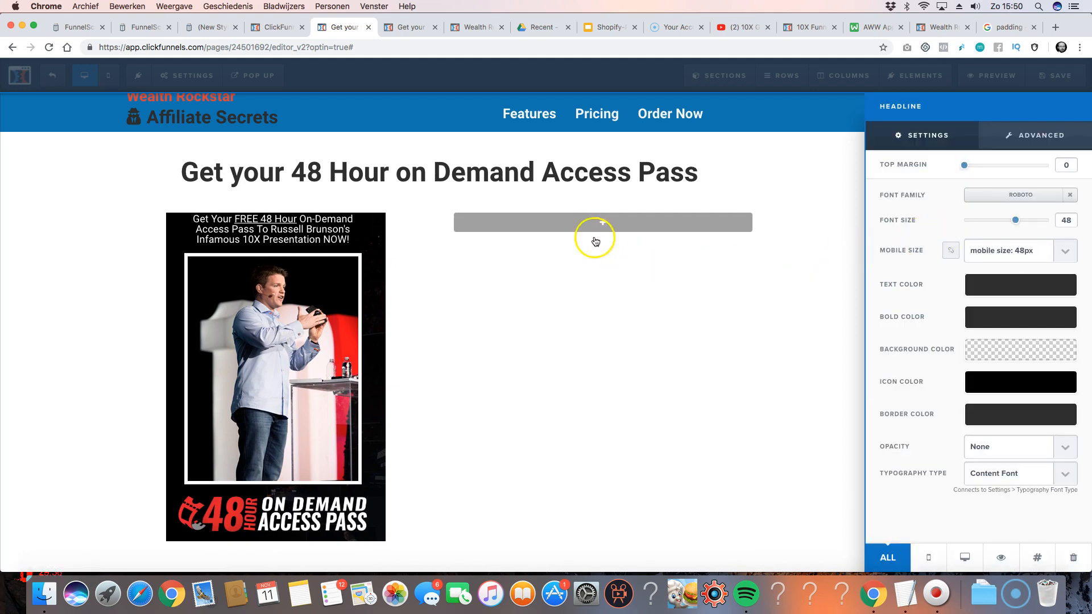
{"action": "left_click", "coordinate": [571, 223]}
- Add a headline to the empty right column reading "Only for 48 hours get your ticket here"
{"action": "left_click", "coordinate": [705, 223]}
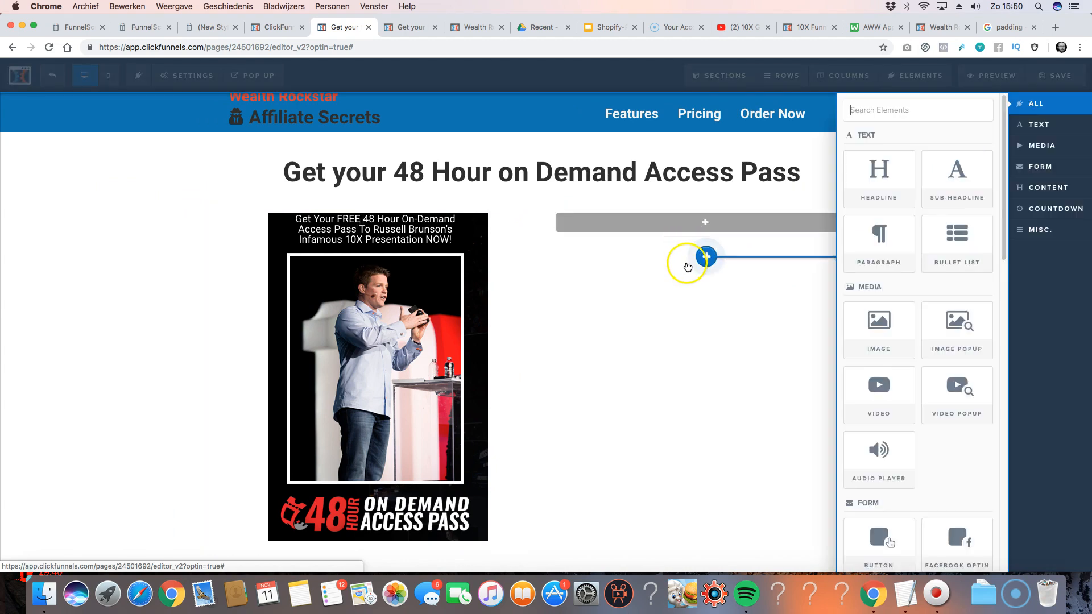
{"action": "left_click", "coordinate": [889, 177]}
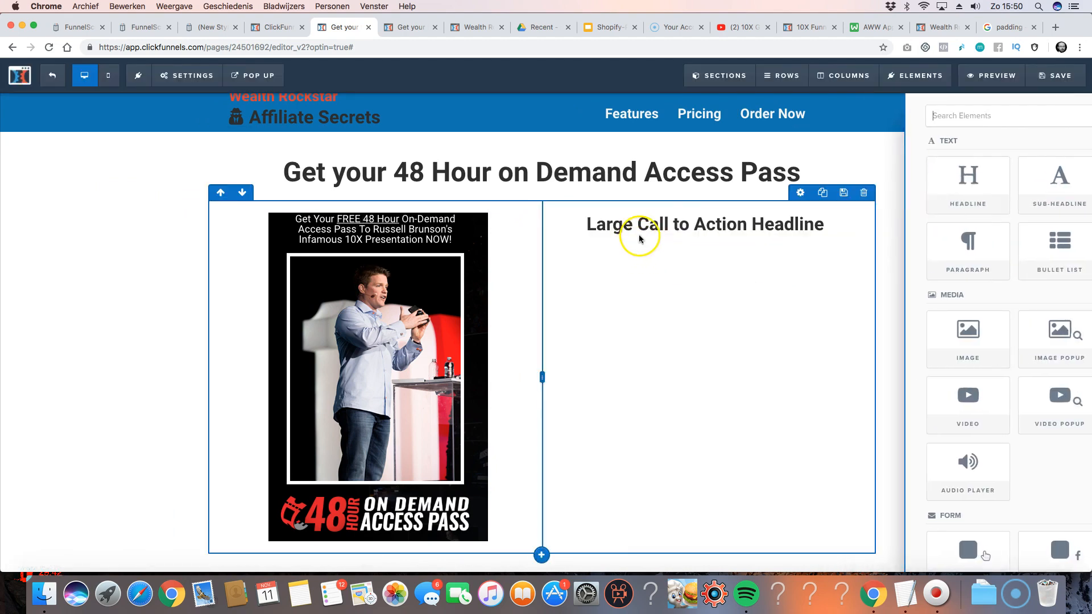
{"action": "triple_click", "coordinate": [682, 223]}
{"action": "type", "text": "only"}
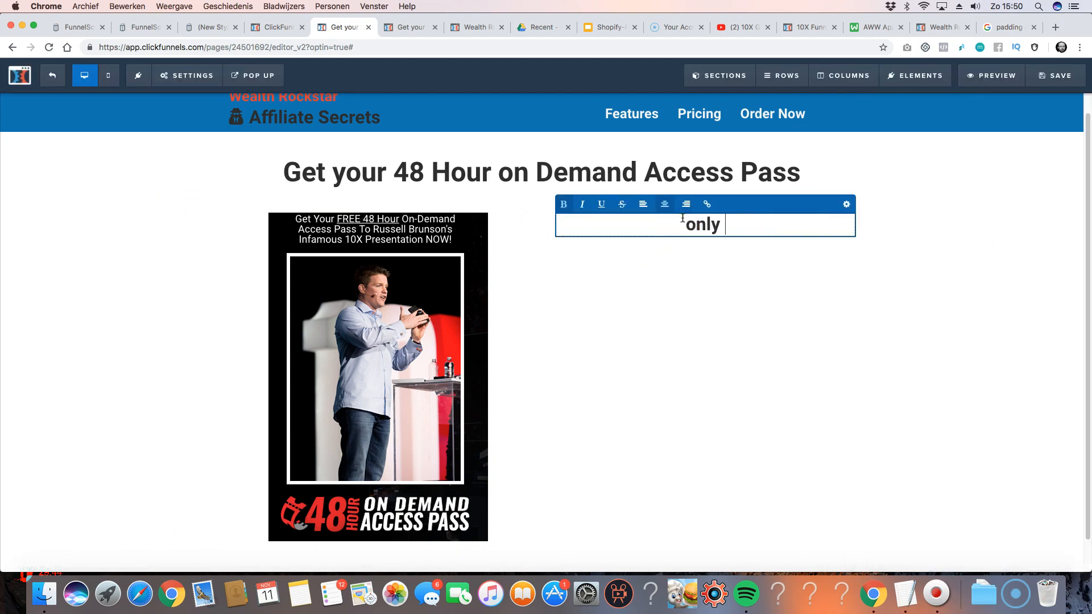
{"action": "type", "text": " for 48 "}
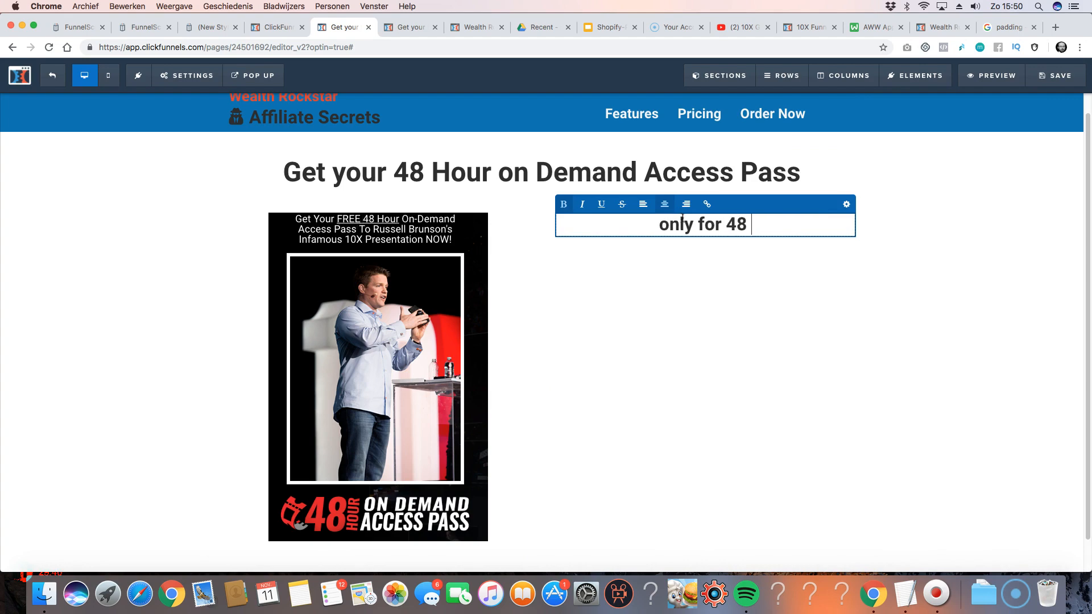
{"action": "type", "text": "hours get your tik"}
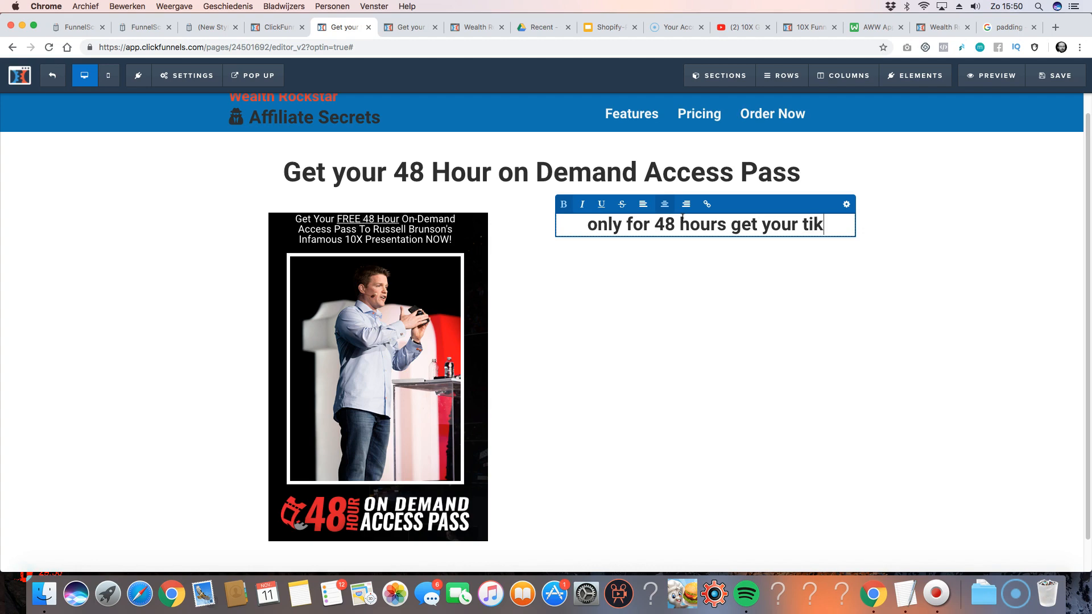
{"action": "type", "text": "ket her"}
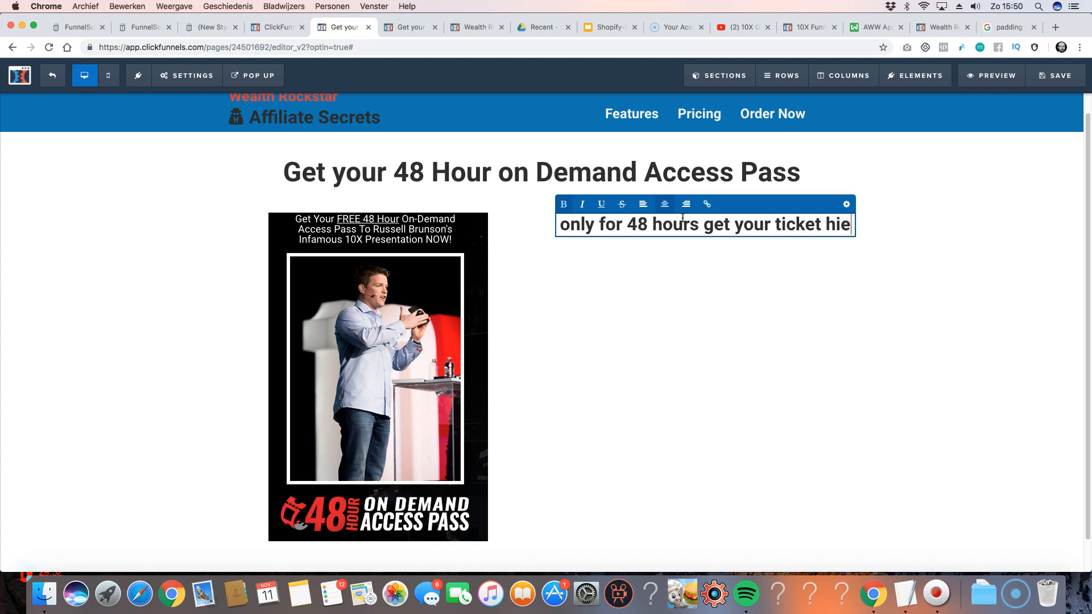
{"action": "type", "text": "e"}
{"action": "left_click", "coordinate": [581, 225]}
{"action": "key", "text": "BackSpace"}
{"action": "type", "text": "O"}
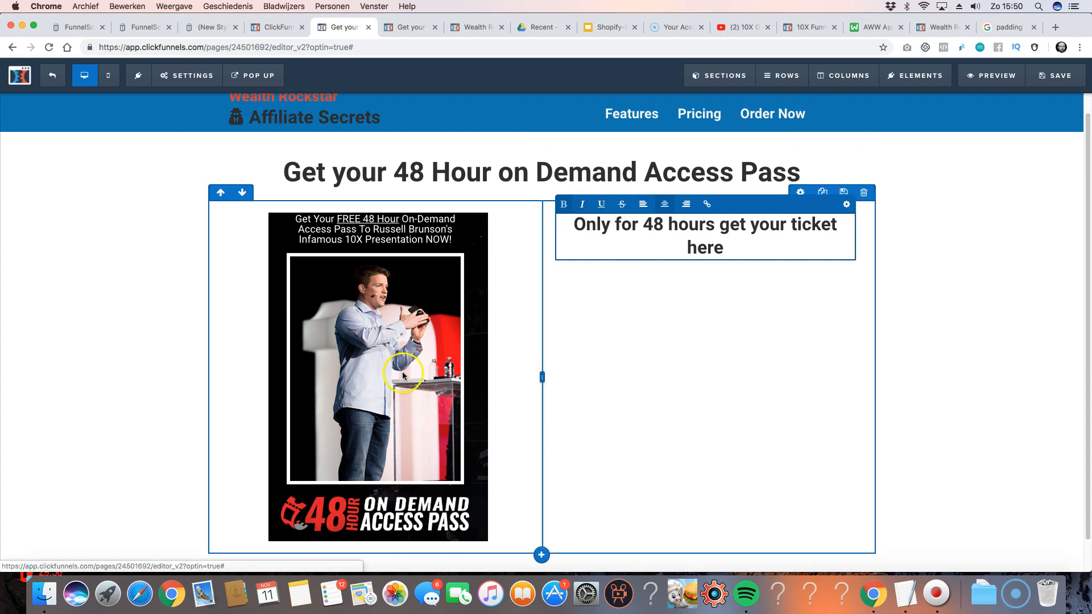
{"action": "left_click", "coordinate": [717, 267]}
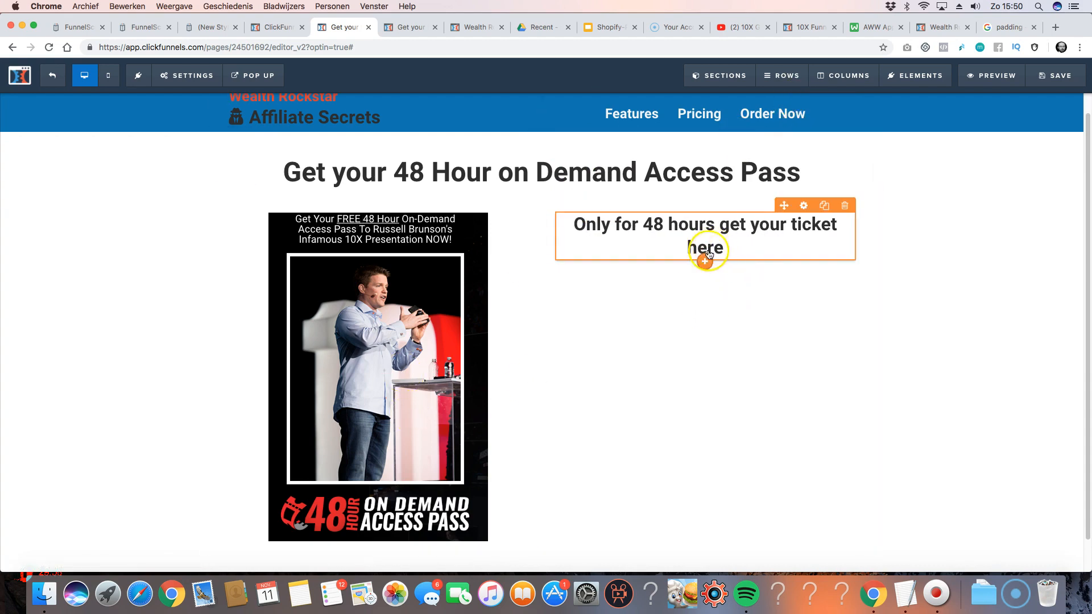
- Add an input field below the right column's headline and clone it to get a second one
{"action": "left_click", "coordinate": [705, 264]}
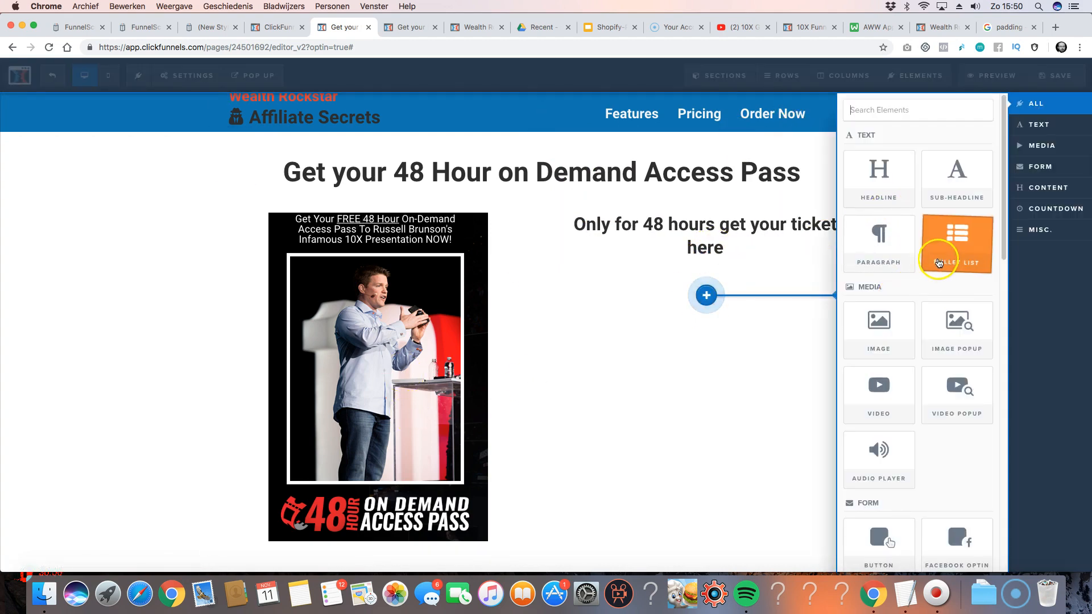
{"action": "left_click_drag", "start_coordinate": [948, 242], "coordinate": [947, 249]}
{"action": "scroll", "coordinate": [948, 251], "scroll_direction": "down", "scroll_amount": 3}
{"action": "scroll", "coordinate": [937, 261], "scroll_direction": "down", "scroll_amount": 2}
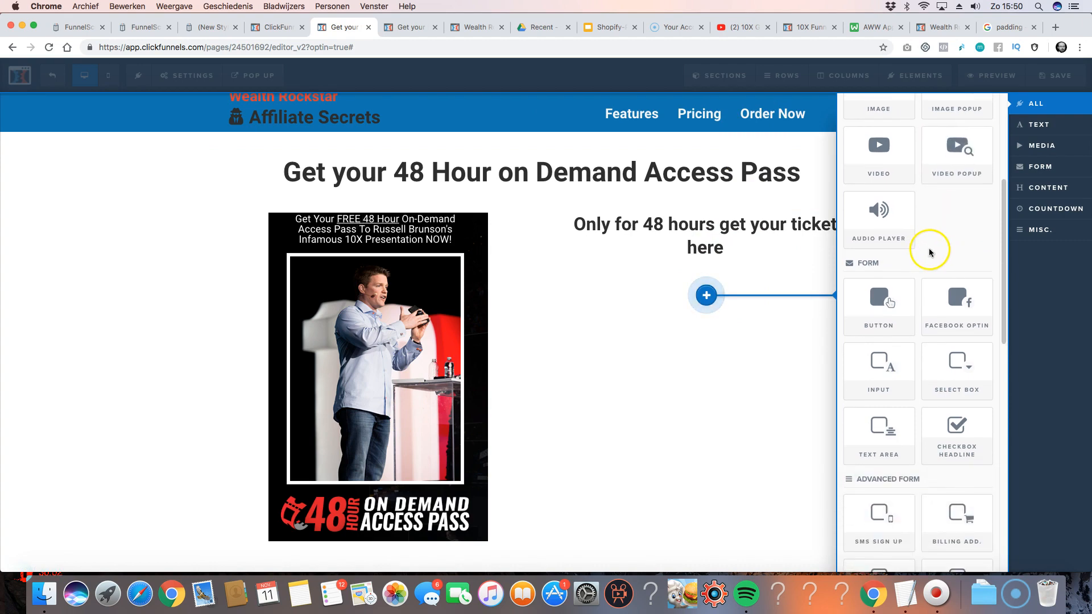
{"action": "left_click", "coordinate": [885, 315]}
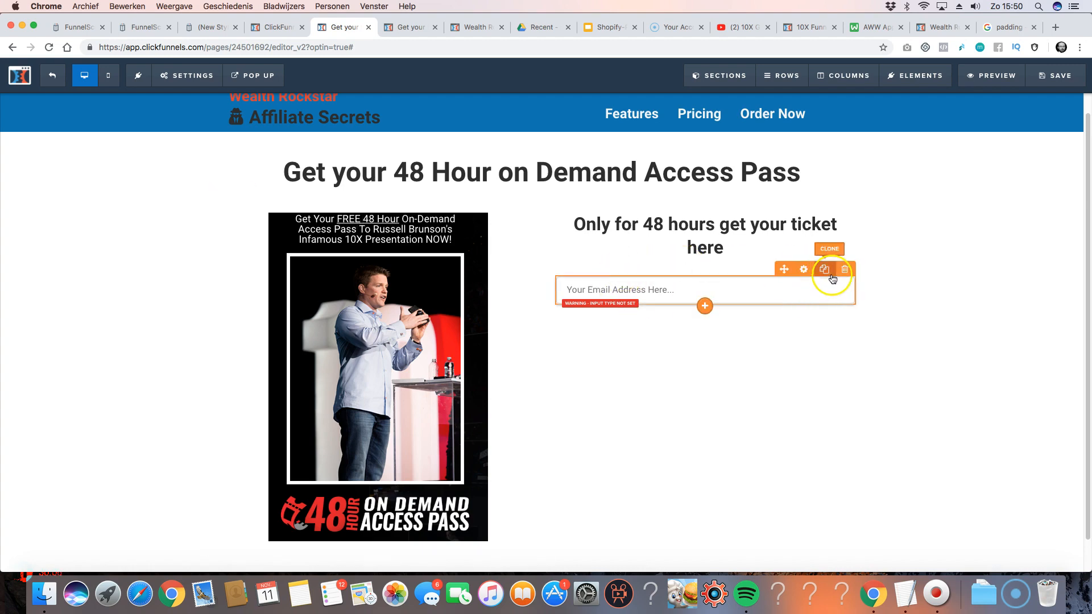
{"action": "left_click", "coordinate": [832, 275]}
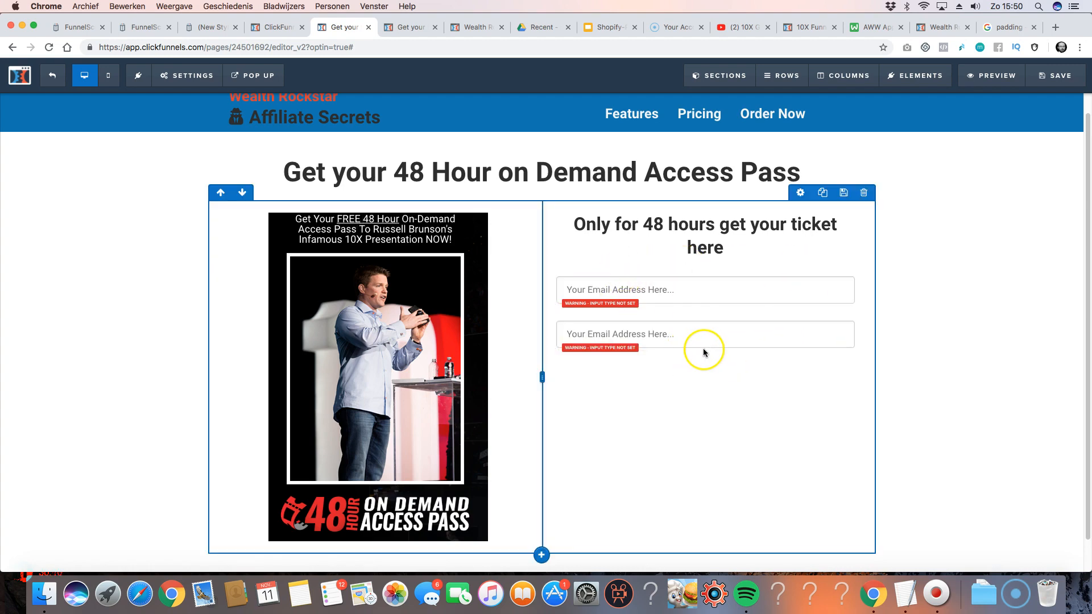
- Configure the upper input field as a required Full Name input with the placeholder "Enter Name here"
{"action": "left_click", "coordinate": [703, 293]}
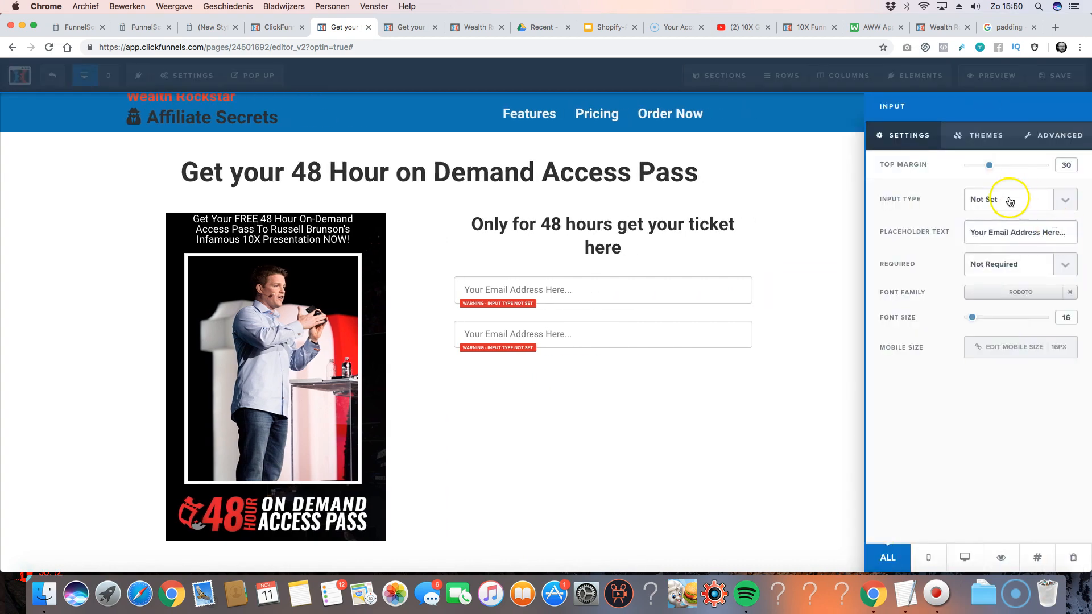
{"action": "left_click", "coordinate": [1008, 197]}
{"action": "left_click", "coordinate": [998, 210]}
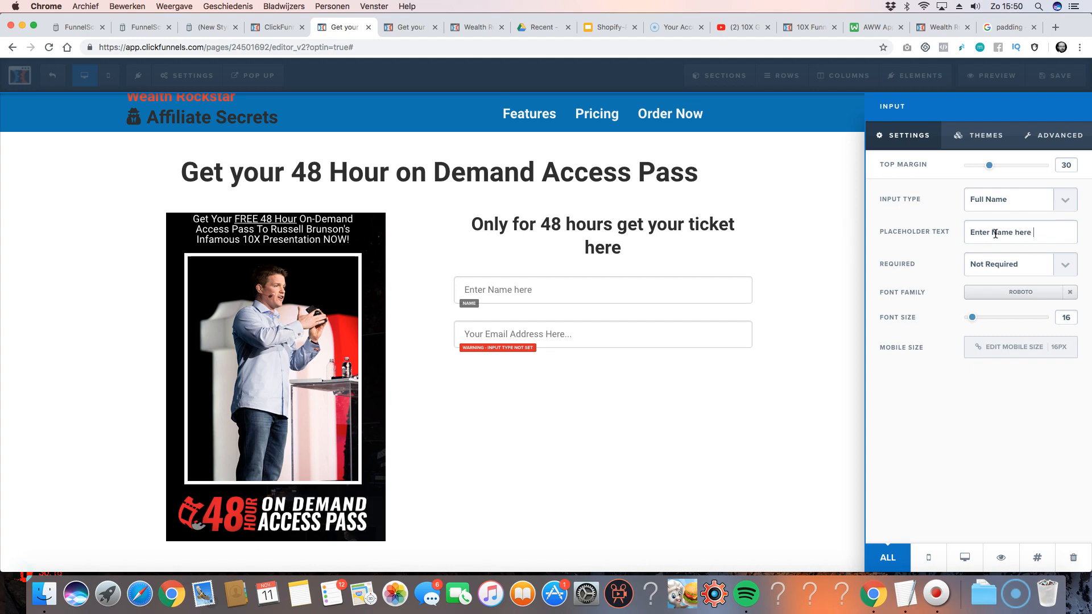
{"action": "left_click", "coordinate": [1005, 264]}
{"action": "left_click", "coordinate": [996, 278]}
{"action": "left_click", "coordinate": [503, 333]}
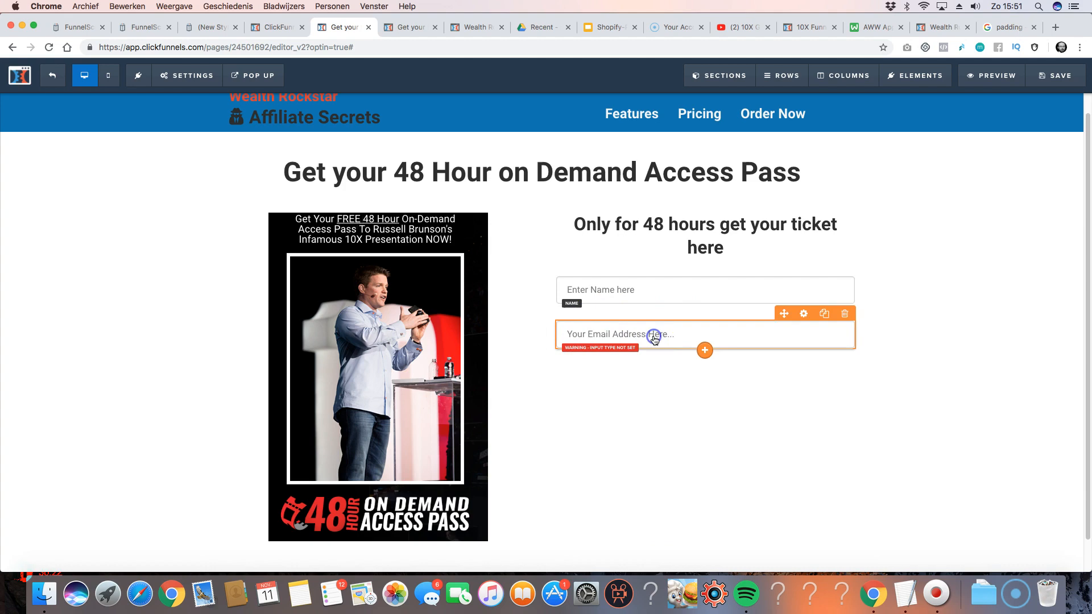
- Set the lower input field's type to Email Address, keeping its placeholder text
{"action": "left_click", "coordinate": [748, 336]}
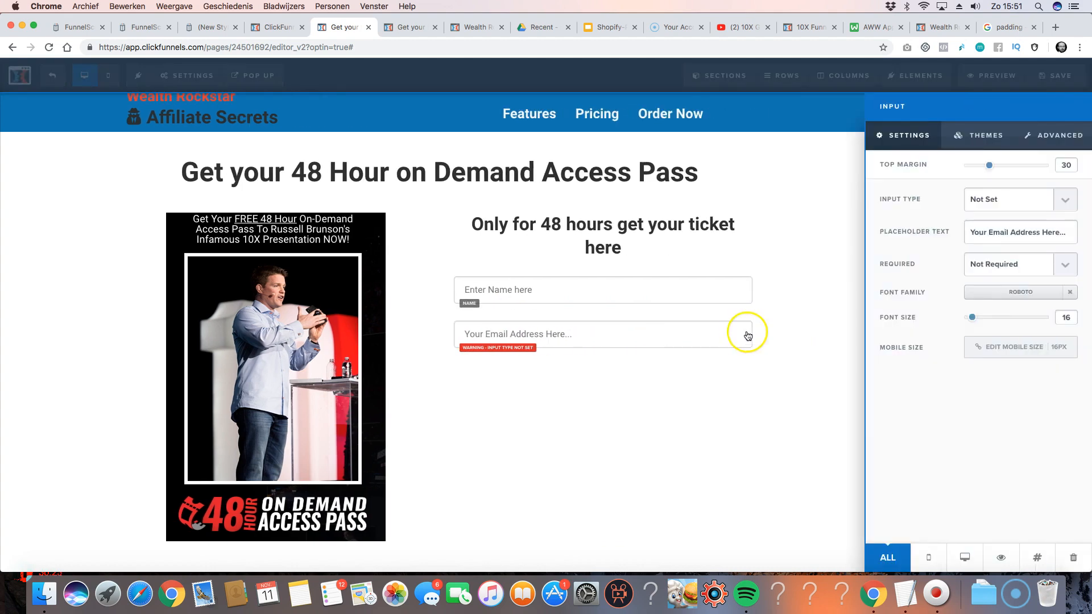
{"action": "left_click", "coordinate": [989, 208]}
{"action": "left_click", "coordinate": [984, 243]}
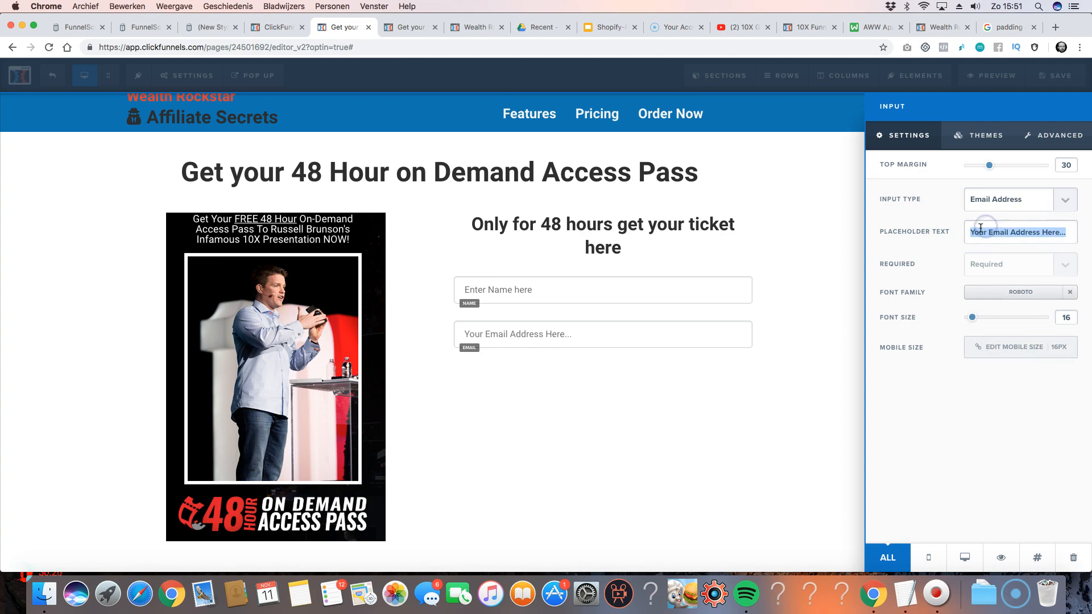
{"action": "left_click", "coordinate": [575, 426]}
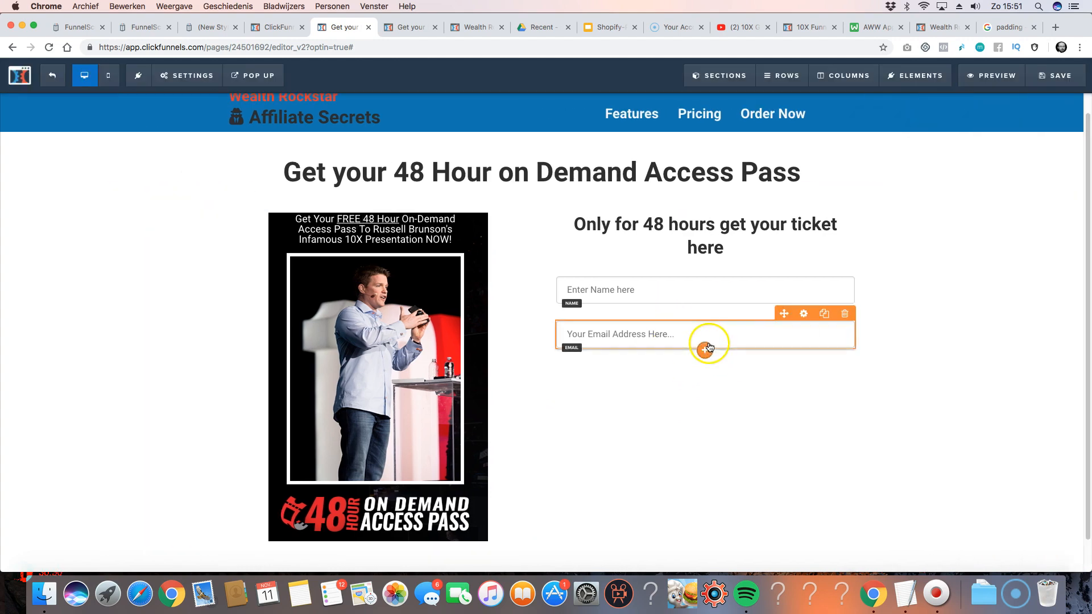
- Add a button below the email field and enlarge its text until the button fills nearly the full column width
{"action": "left_click", "coordinate": [705, 371]}
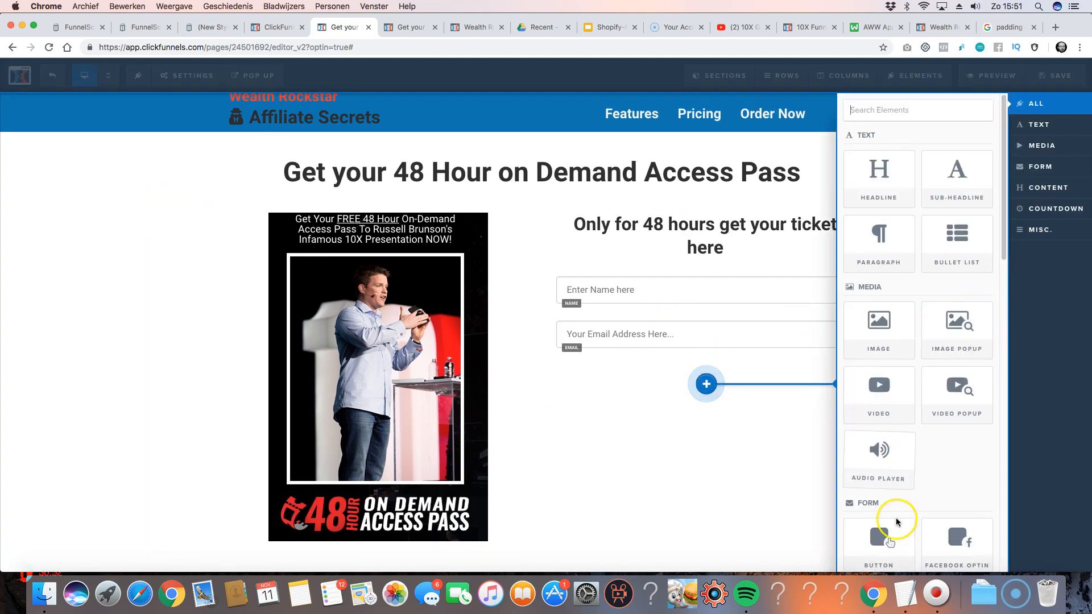
{"action": "left_click", "coordinate": [882, 538]}
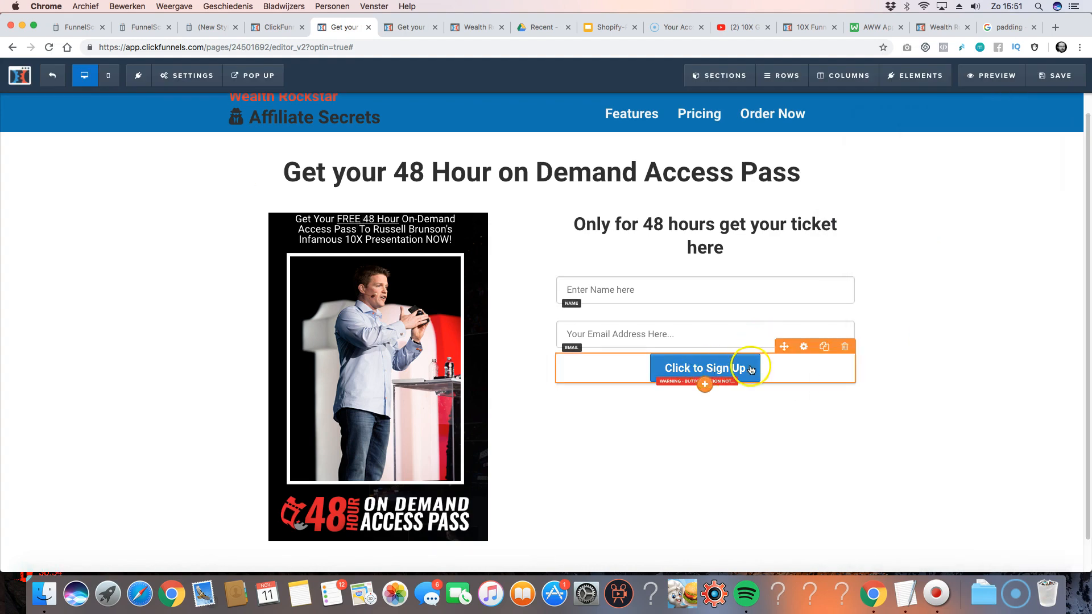
{"action": "left_click", "coordinate": [805, 368]}
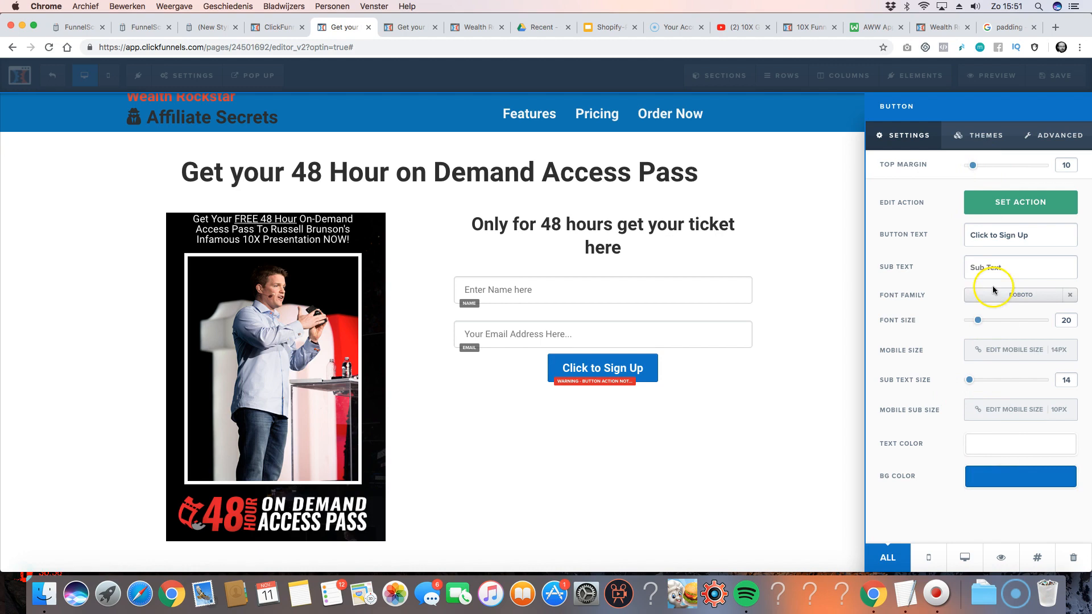
{"action": "left_click_drag", "start_coordinate": [978, 322], "coordinate": [1040, 321]}
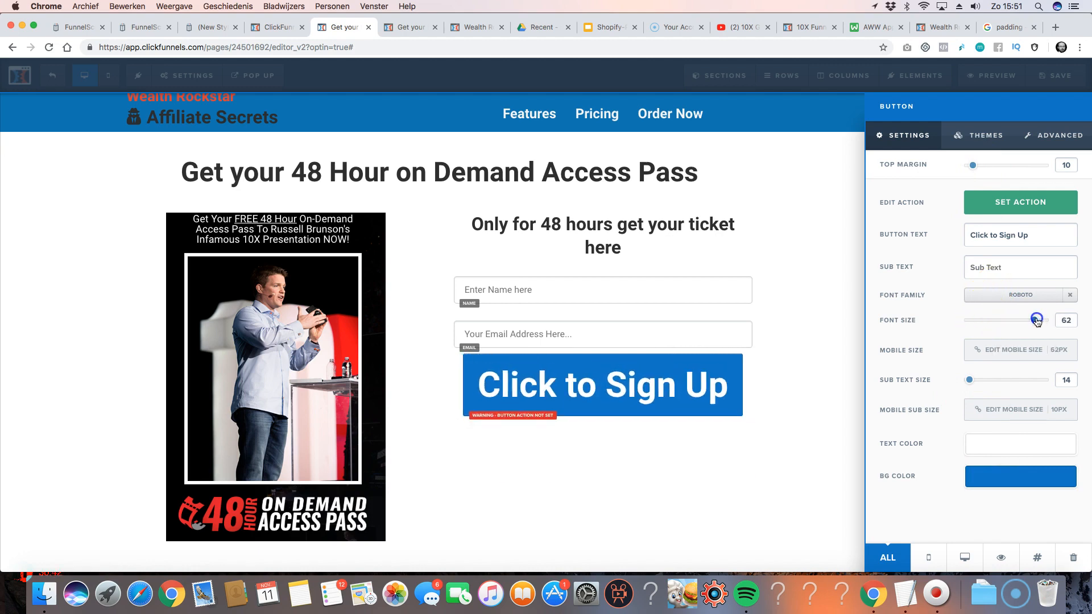
{"action": "left_click", "coordinate": [759, 246]}
- Give the section holding the headline and form the blue polygon background image and position it as Full Center (Parallax)
{"action": "scroll", "coordinate": [760, 242], "scroll_direction": "down", "scroll_amount": 1}
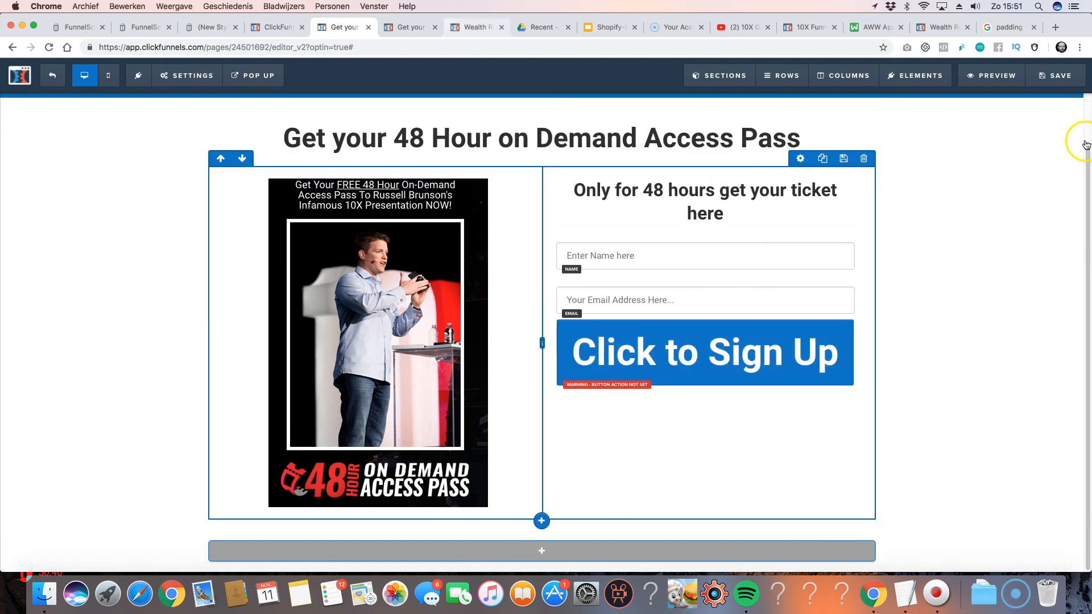
{"action": "left_click", "coordinate": [812, 127]}
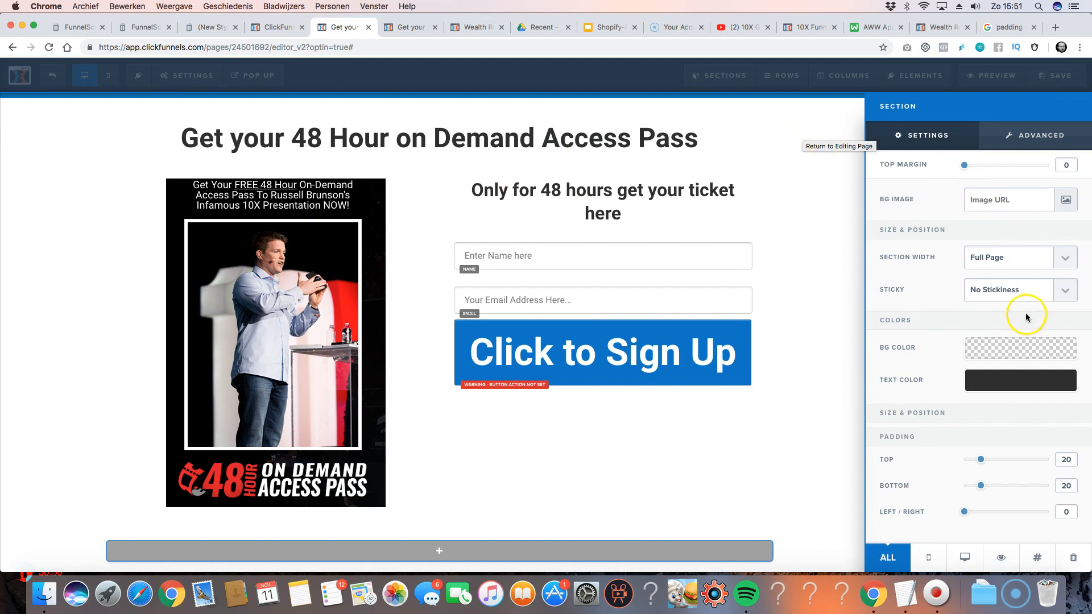
{"action": "left_click", "coordinate": [1010, 350]}
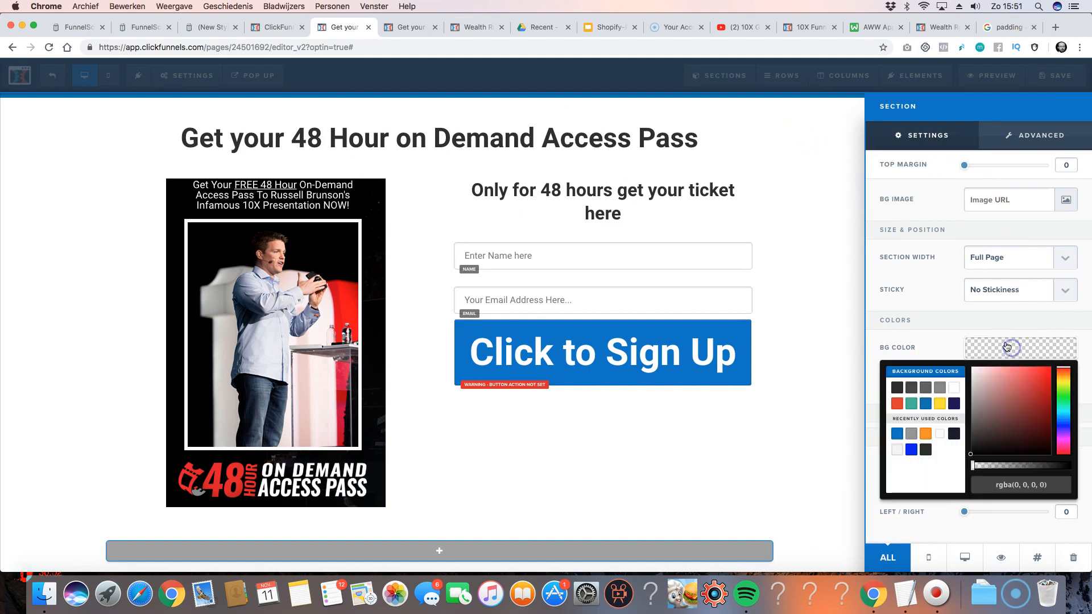
{"action": "left_click", "coordinate": [1024, 203]}
{"action": "left_click", "coordinate": [1070, 200]}
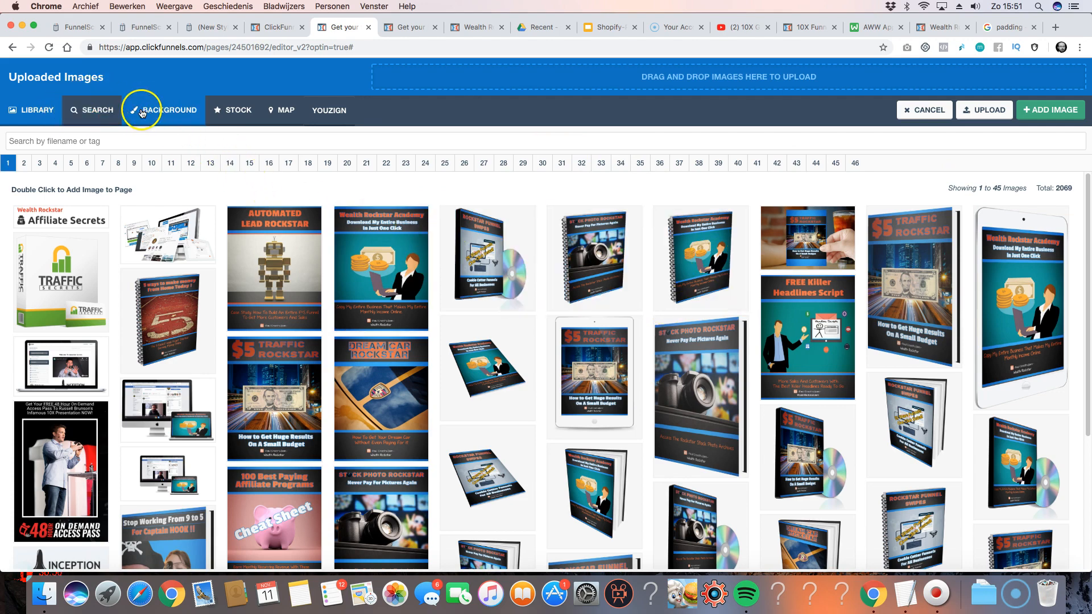
{"action": "left_click", "coordinate": [179, 110]}
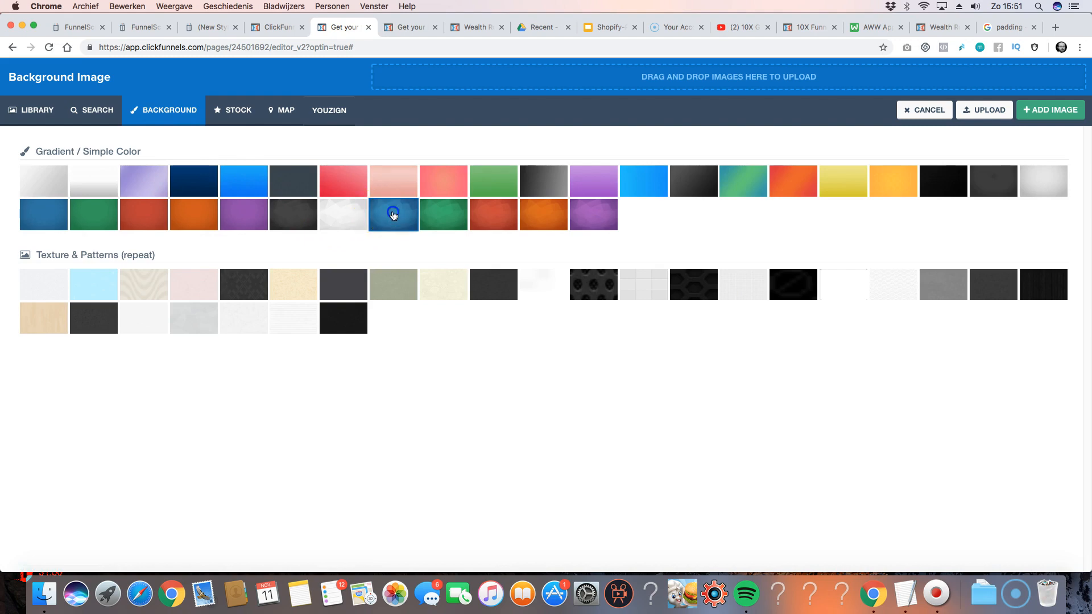
{"action": "left_click", "coordinate": [393, 214]}
{"action": "left_click", "coordinate": [1024, 234]}
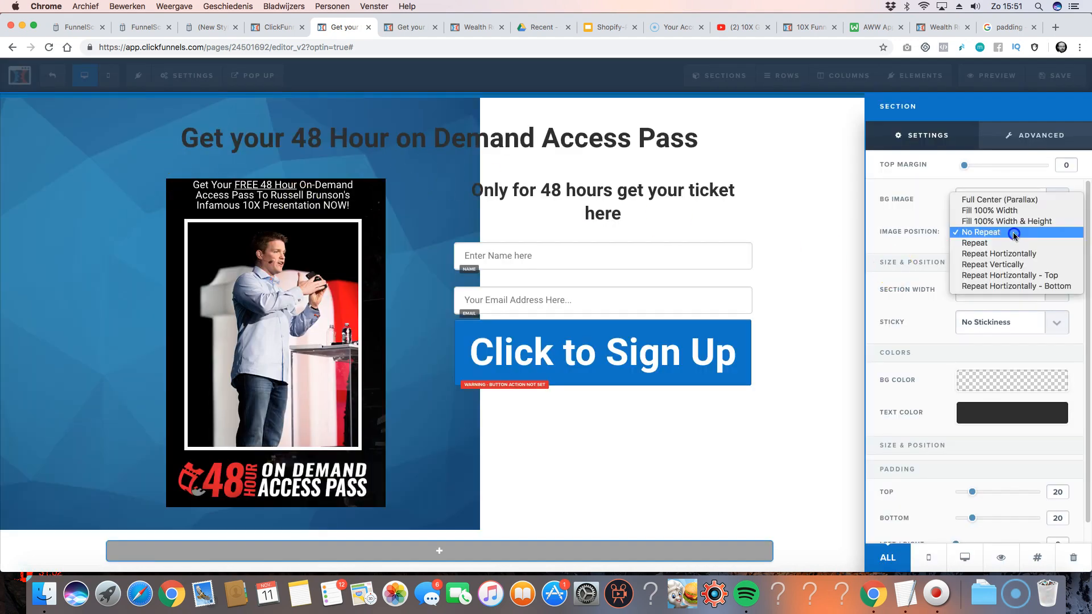
{"action": "left_click", "coordinate": [1004, 203]}
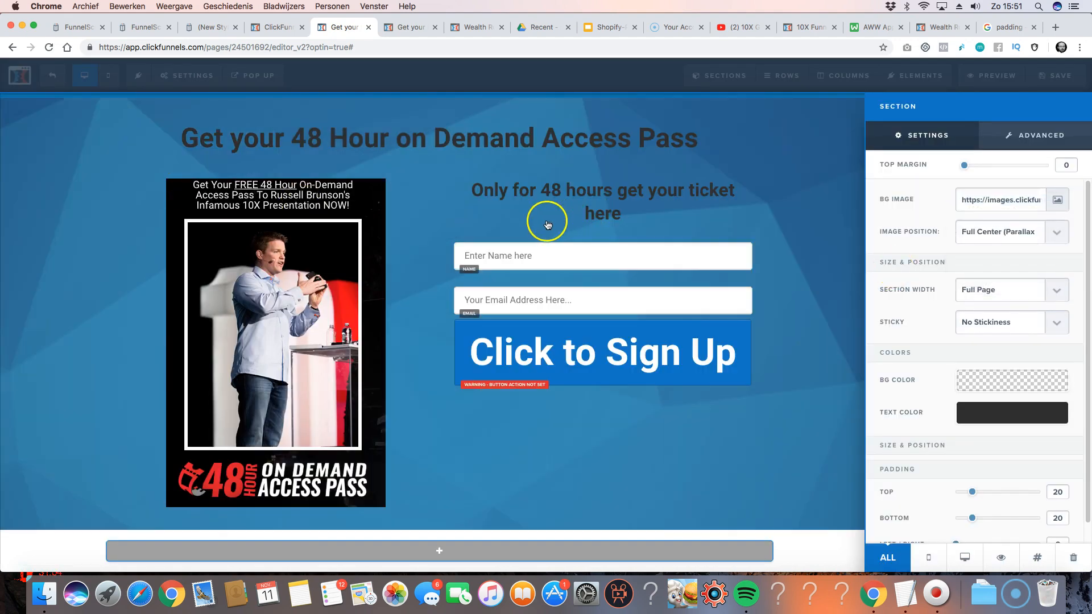
{"action": "left_click", "coordinate": [696, 449]}
- Set the text color of the headline "Get your 48 Hour on Demand Access Pass" to yellow (#ffe300)
{"action": "scroll", "coordinate": [637, 228], "scroll_direction": "up", "scroll_amount": 2}
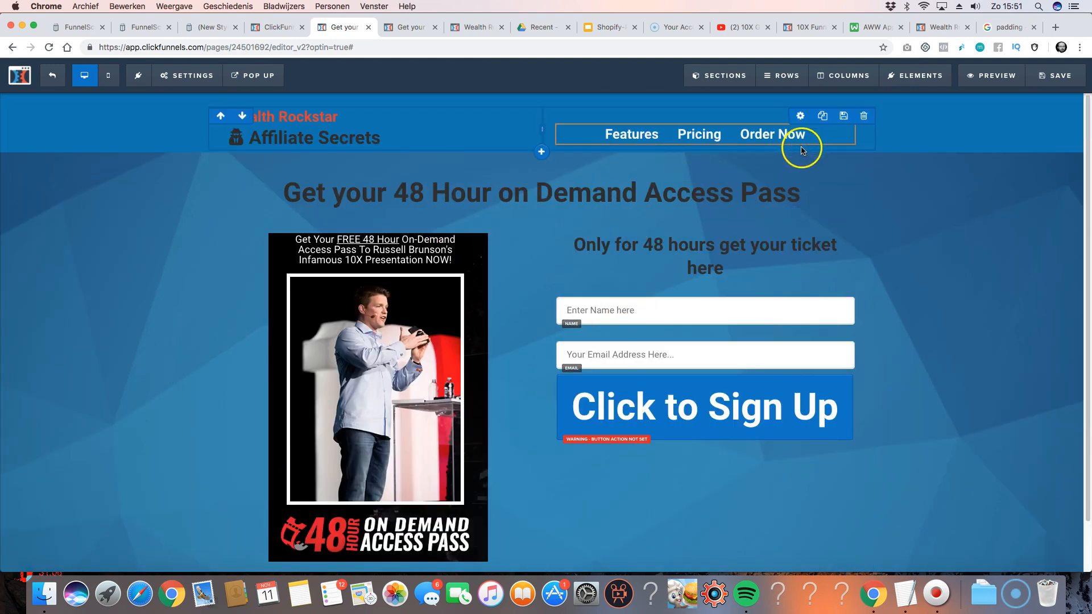
{"action": "left_click", "coordinate": [655, 171]}
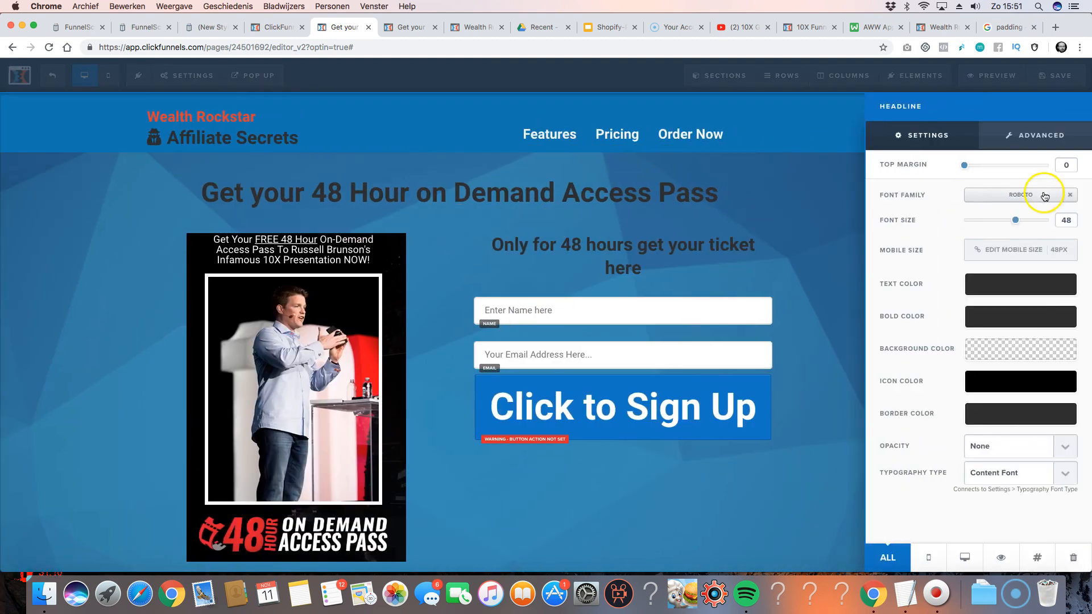
{"action": "left_click", "coordinate": [1012, 286]}
{"action": "left_click", "coordinate": [943, 342]}
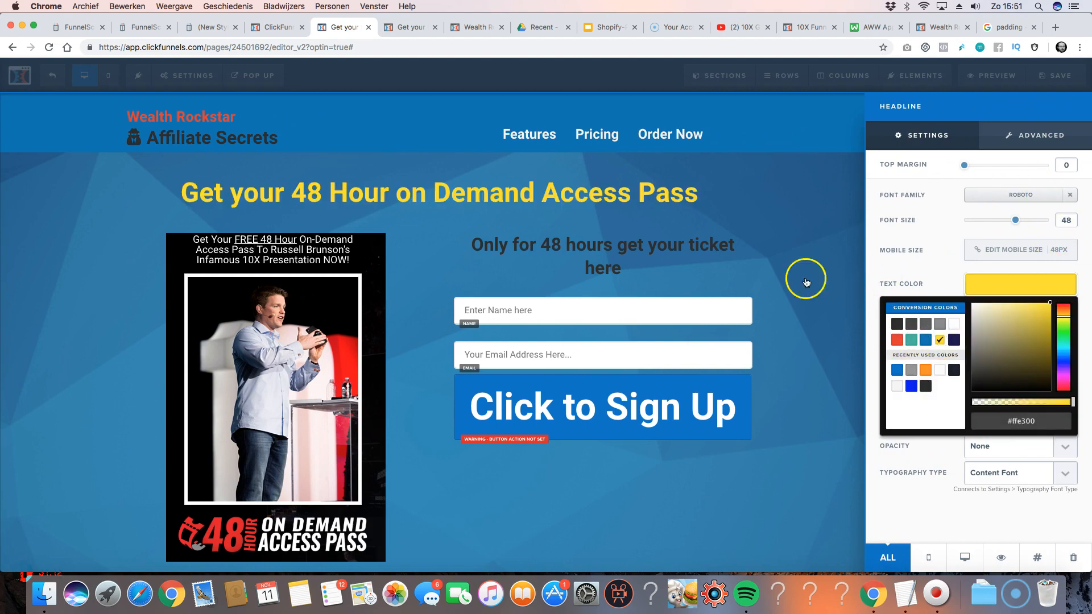
{"action": "left_click", "coordinate": [723, 298]}
{"action": "scroll", "coordinate": [808, 179], "scroll_direction": "down", "scroll_amount": 2}
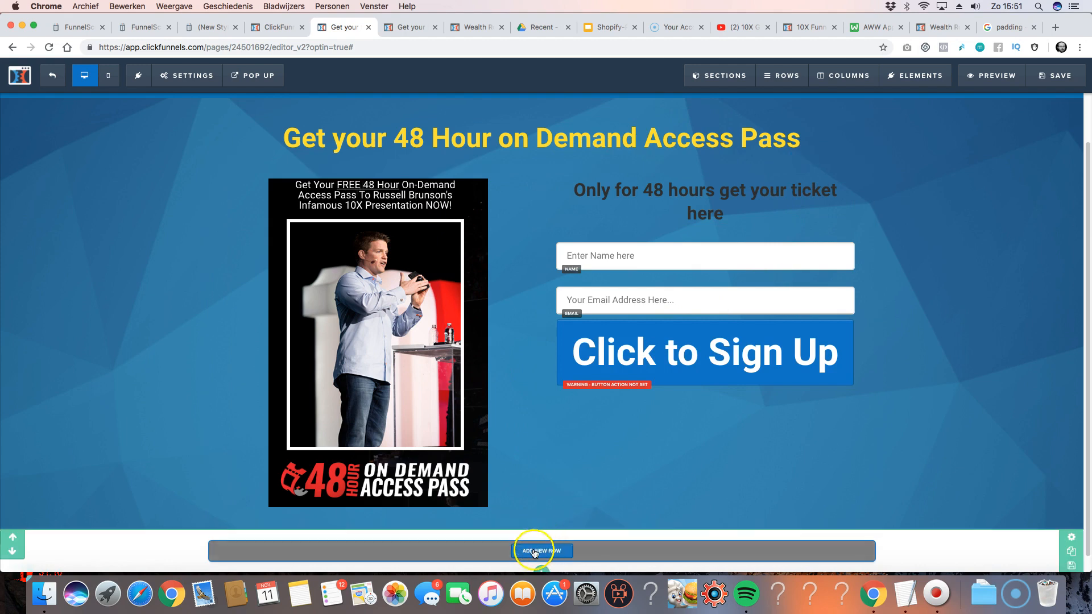
{"action": "left_click", "coordinate": [542, 550]}
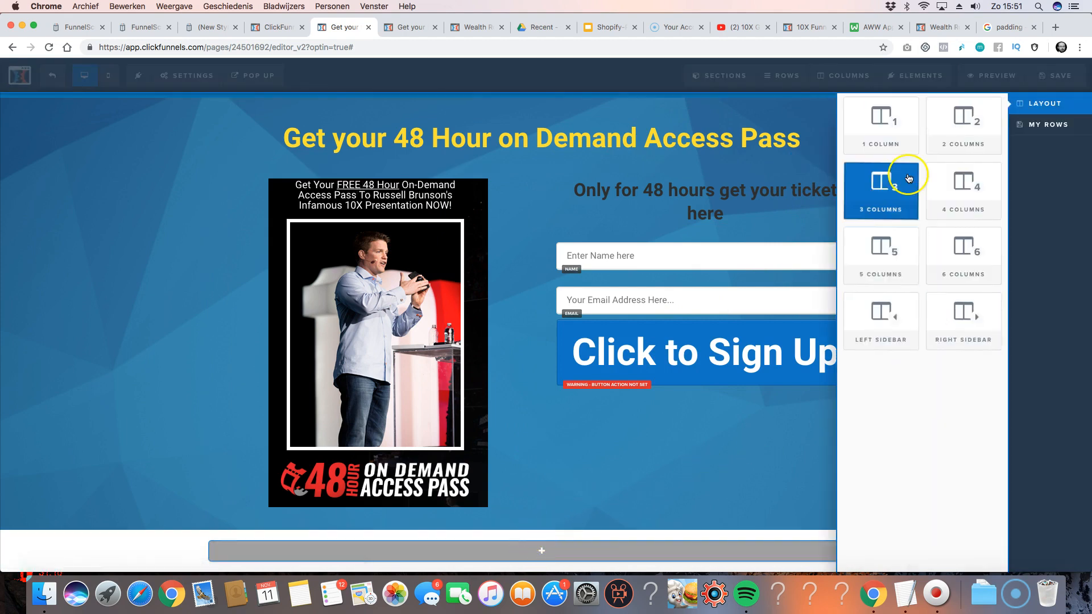
{"action": "left_click", "coordinate": [161, 314]}
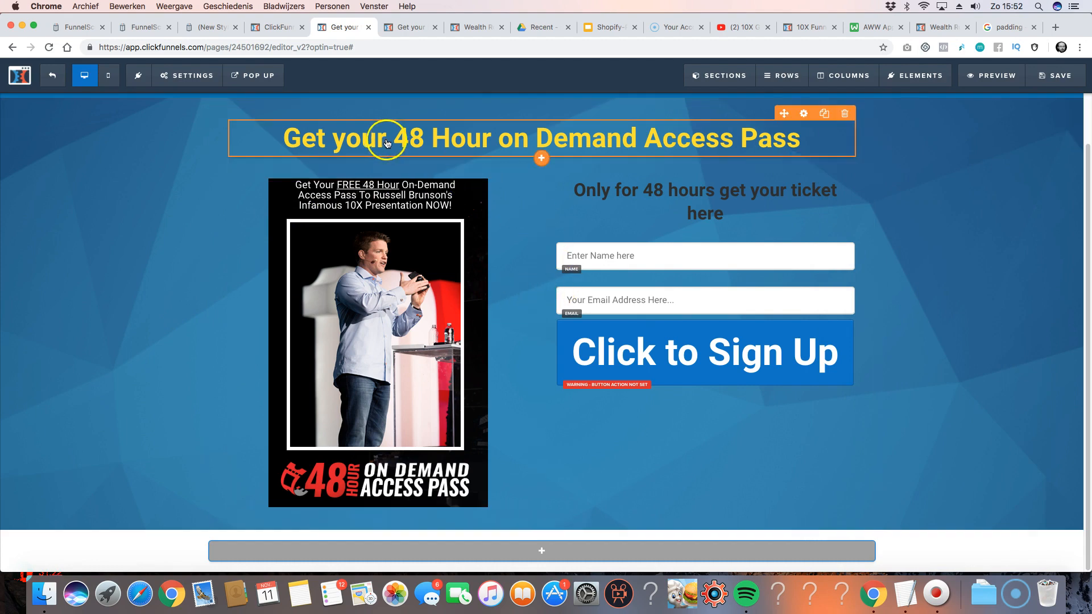
- Try rearranging the elements by moving the headline below the email field and the button and image into the single-column row above
{"action": "left_click_drag", "start_coordinate": [545, 256], "coordinate": [649, 325]}
{"action": "left_click_drag", "start_coordinate": [571, 219], "coordinate": [548, 188]}
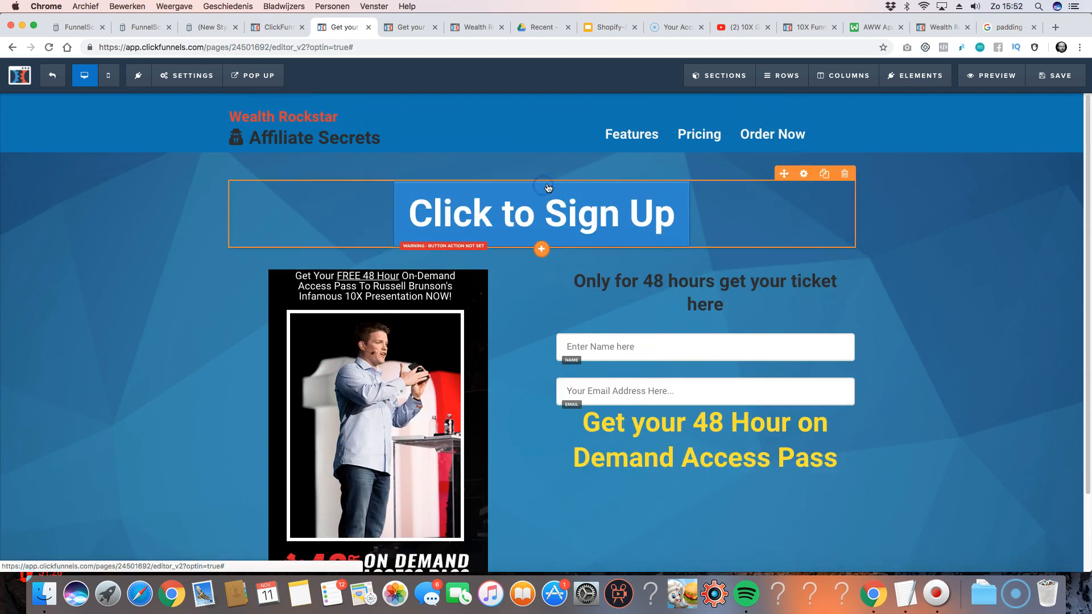
{"action": "left_click_drag", "start_coordinate": [413, 336], "coordinate": [580, 196]}
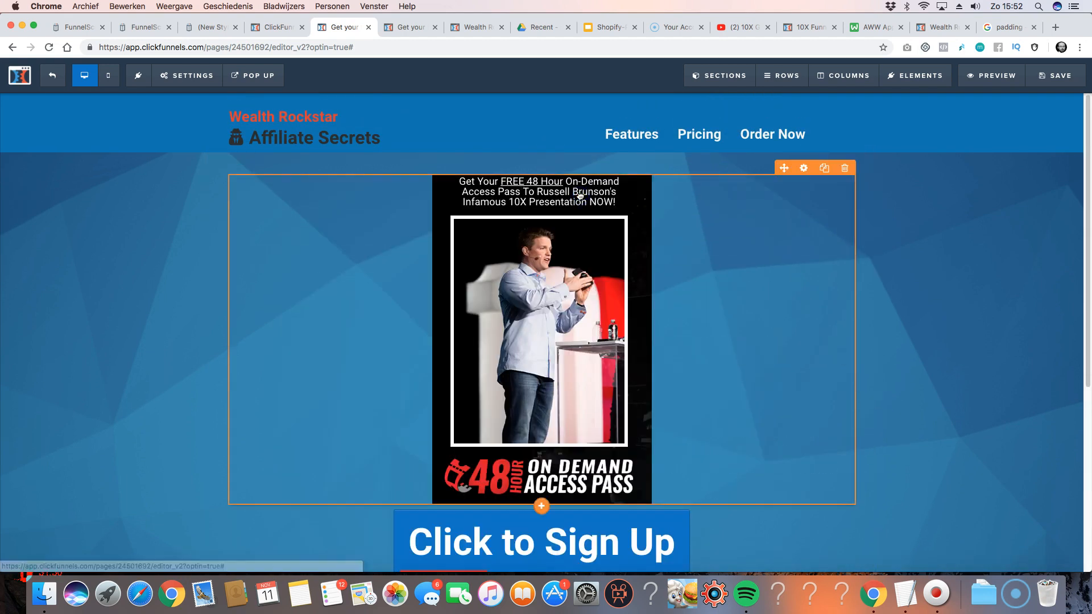
- Return the image to the first column, the button to below the email field and the headline to the single-column row
{"action": "scroll", "coordinate": [632, 248], "scroll_direction": "down", "scroll_amount": 5}
{"action": "left_click_drag", "start_coordinate": [576, 239], "coordinate": [404, 290]}
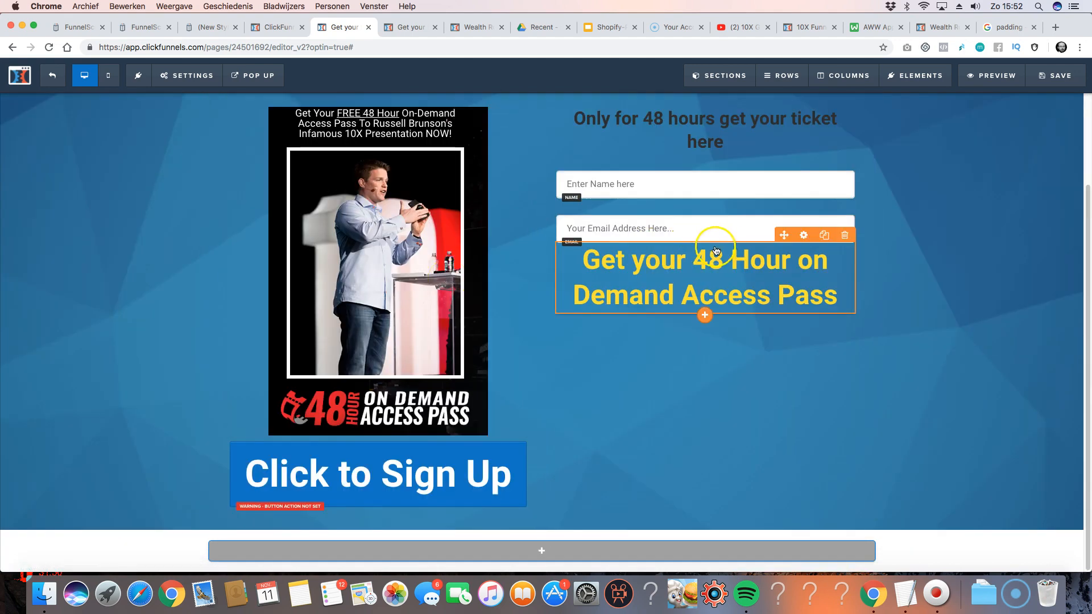
{"action": "left_click_drag", "start_coordinate": [415, 476], "coordinate": [757, 278]}
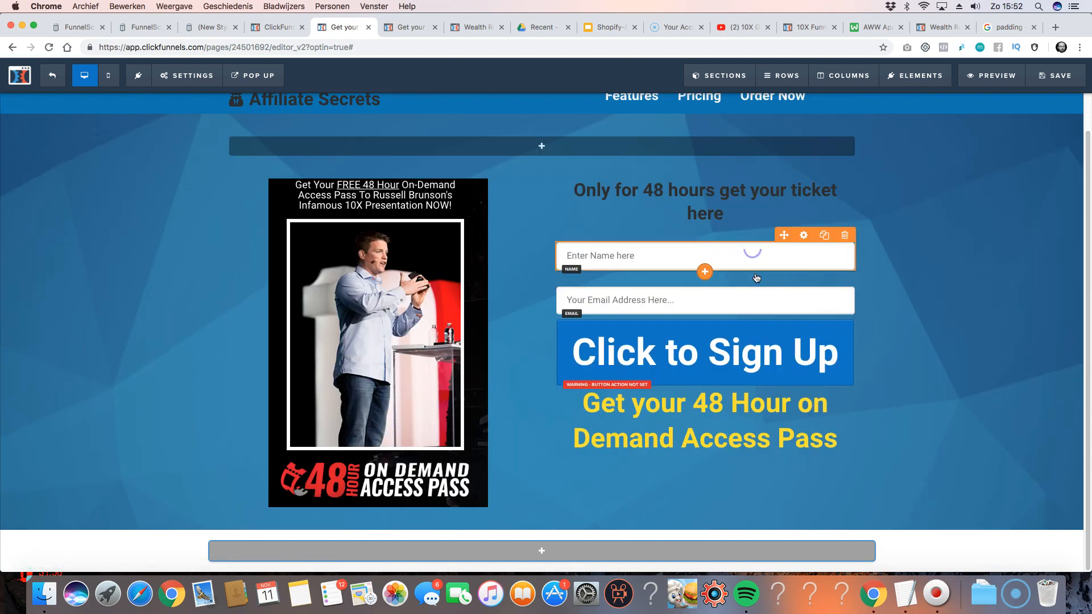
{"action": "left_click_drag", "start_coordinate": [714, 432], "coordinate": [560, 180]}
{"action": "scroll", "coordinate": [638, 175], "scroll_direction": "down", "scroll_amount": 2}
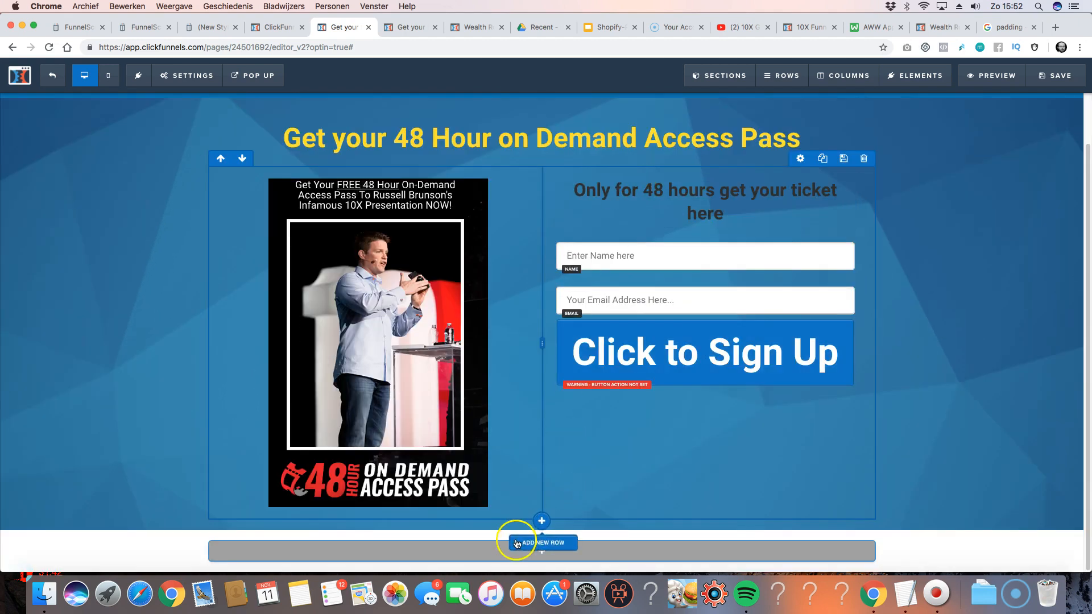
{"action": "left_click", "coordinate": [550, 551]}
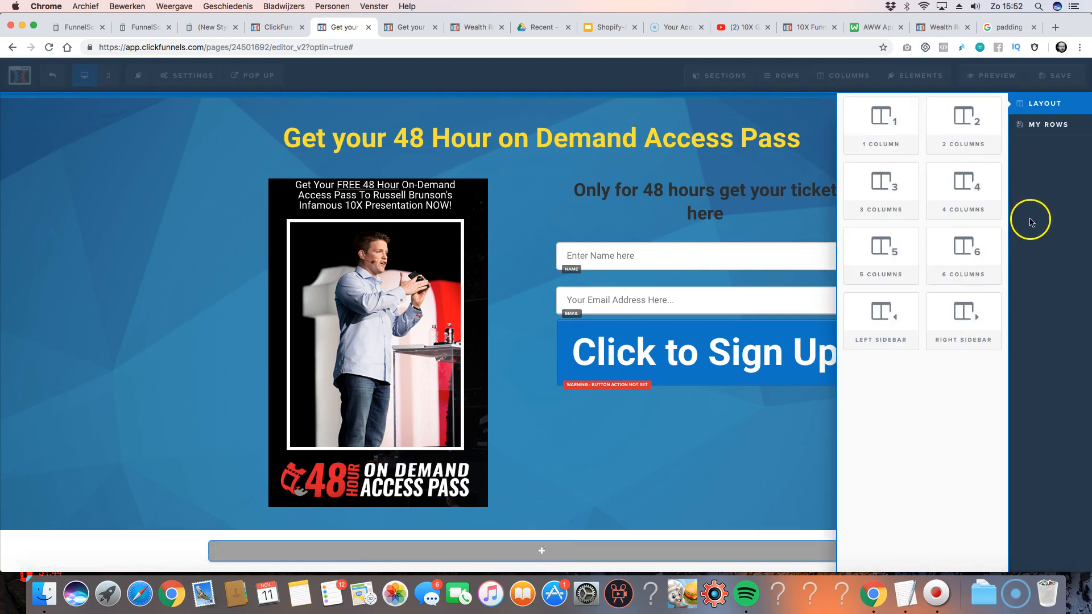
{"action": "left_click", "coordinate": [757, 464]}
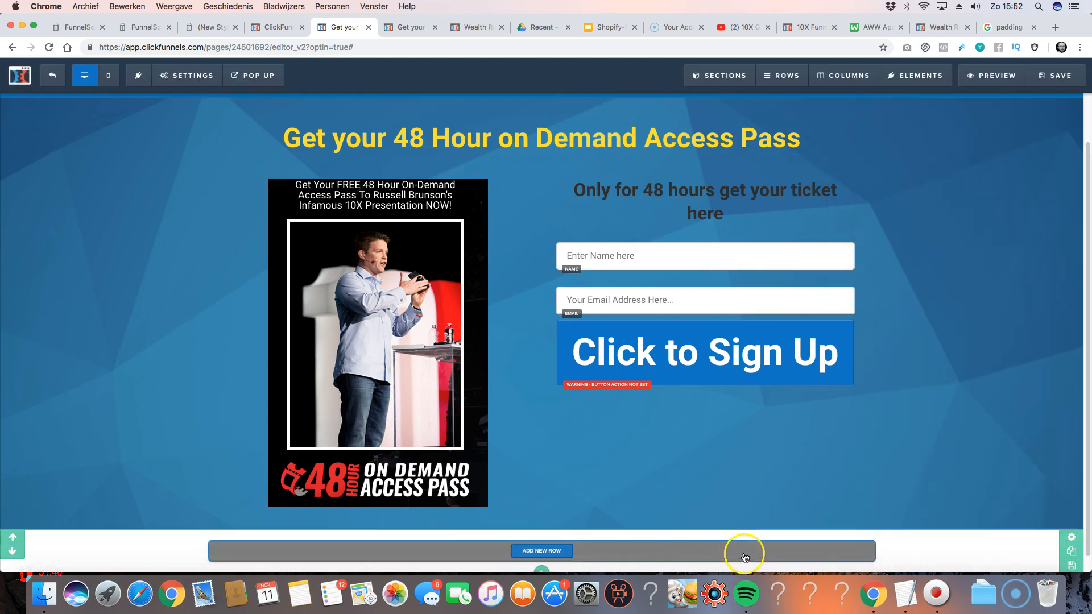
{"action": "left_click", "coordinate": [529, 552]}
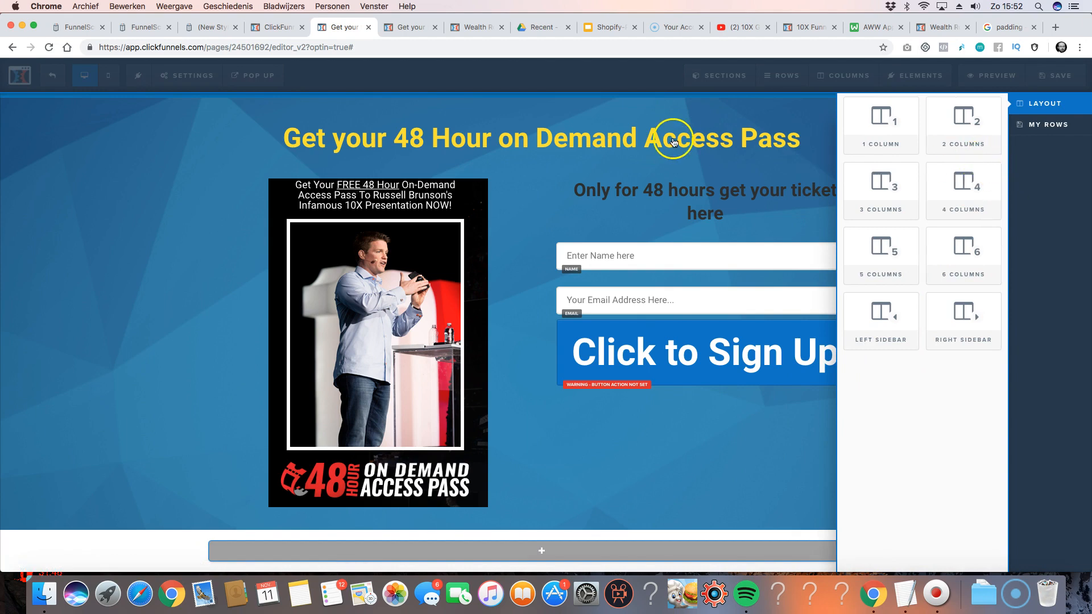
{"action": "left_click", "coordinate": [676, 143]}
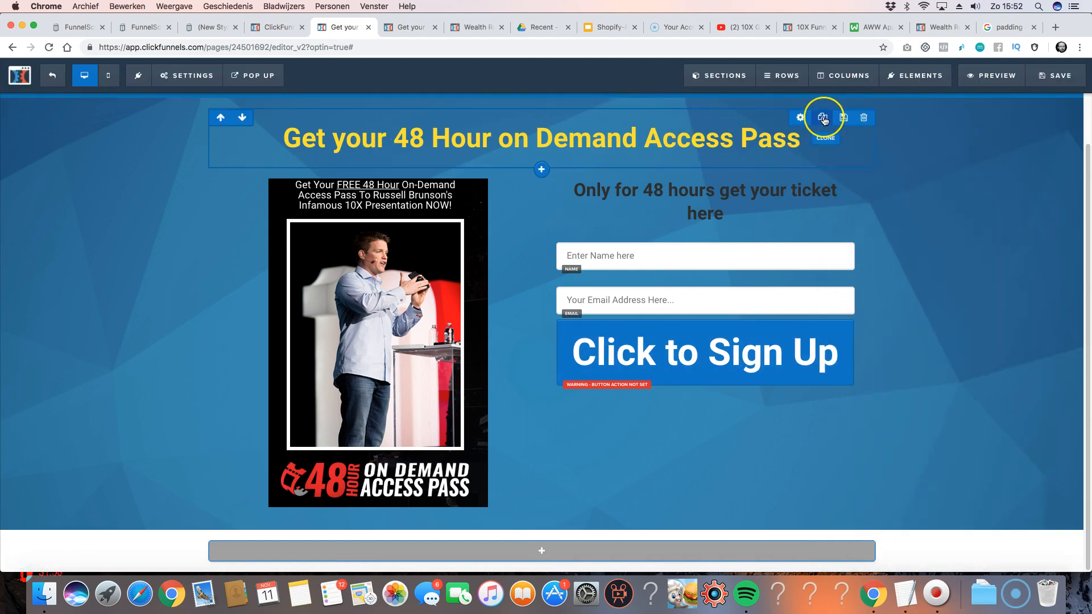
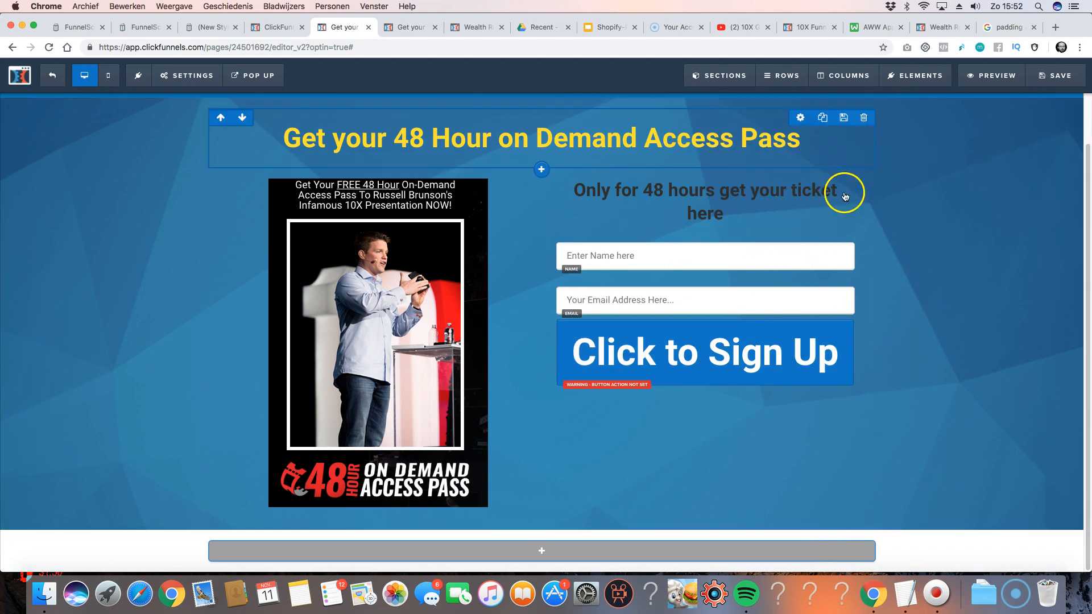
- Give the second column, which holds the opt-in form, a white background color (#ffffff)
{"action": "left_click", "coordinate": [836, 76]}
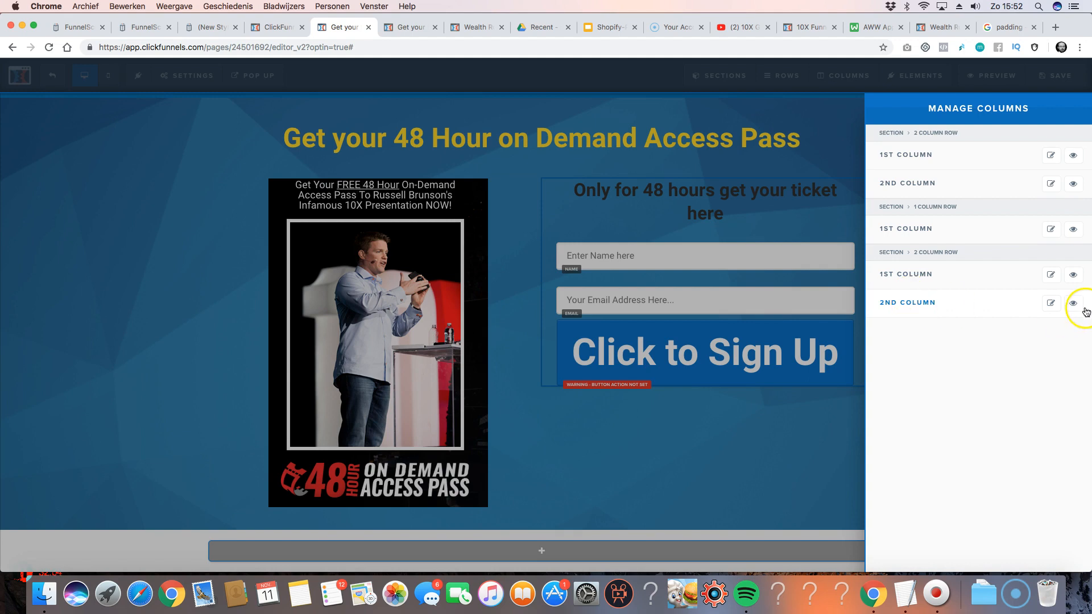
{"action": "left_click", "coordinate": [957, 308]}
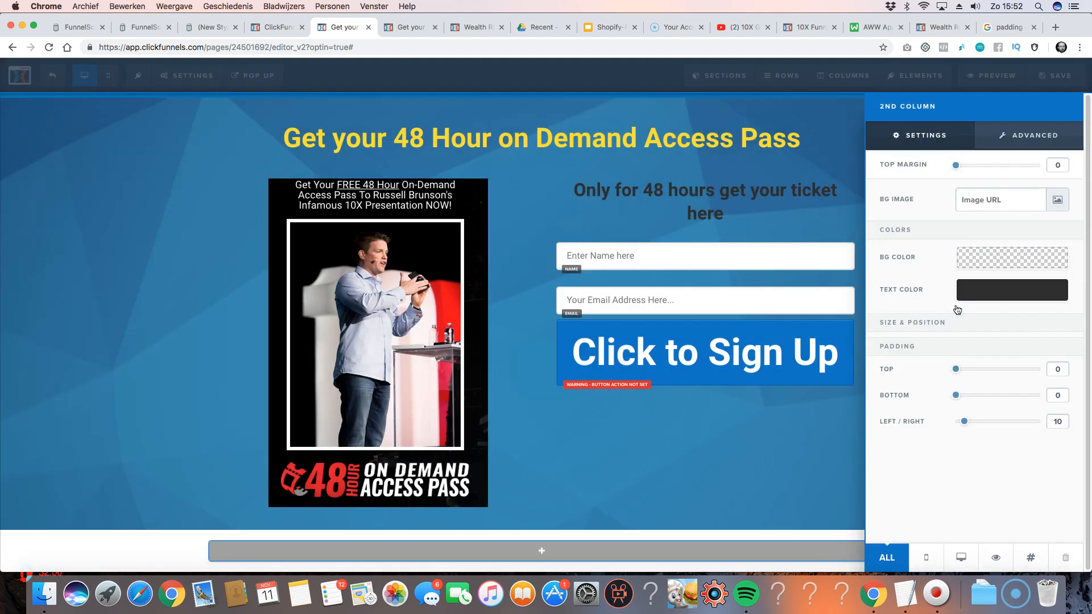
{"action": "left_click", "coordinate": [978, 257]}
{"action": "left_click", "coordinate": [956, 298]}
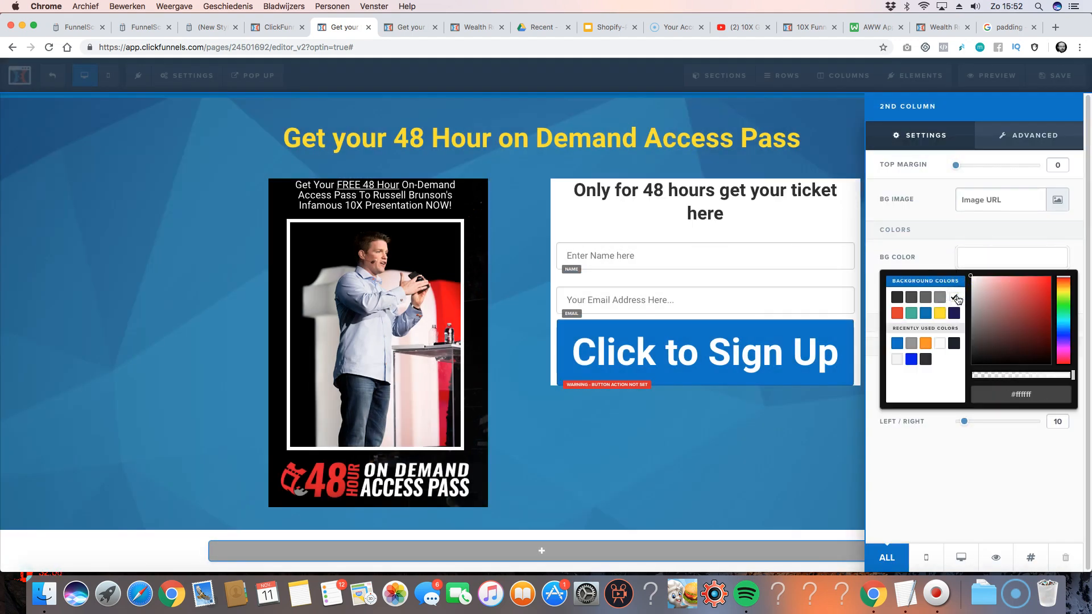
{"action": "left_click", "coordinate": [922, 217]}
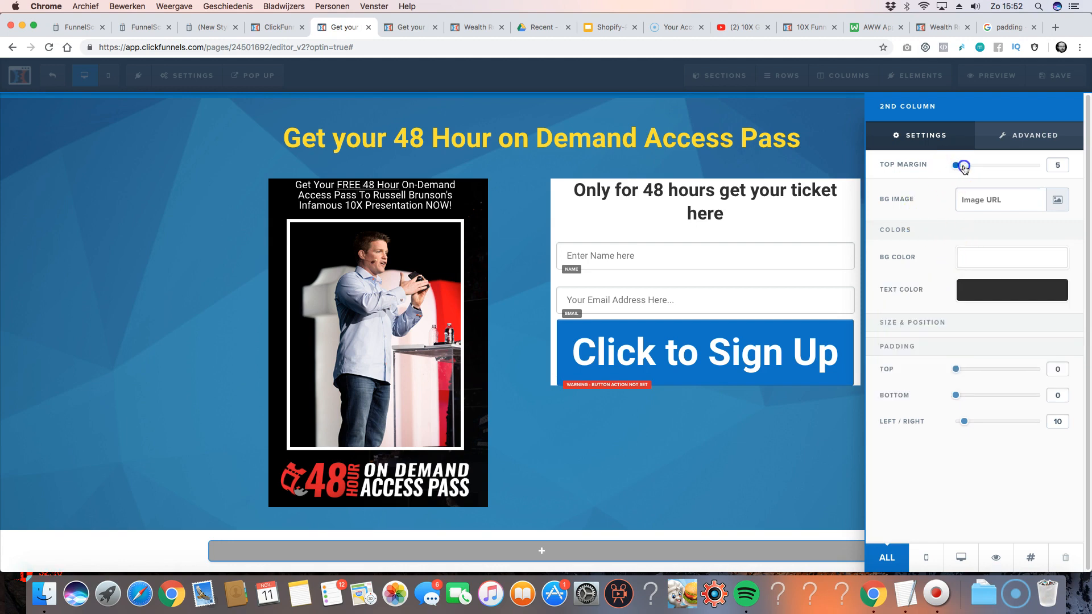
- Set the form column's top margin to 25, its top padding to 10 and its bottom padding to 80
{"action": "left_click_drag", "start_coordinate": [964, 167], "coordinate": [977, 166]}
{"action": "left_click_drag", "start_coordinate": [957, 370], "coordinate": [1023, 395]}
{"action": "mouse_move", "coordinate": [965, 421]}
{"action": "left_mouse_down"}
{"action": "mouse_move", "coordinate": [1017, 418]}
{"action": "mouse_move", "coordinate": [965, 419]}
{"action": "left_mouse_up"}
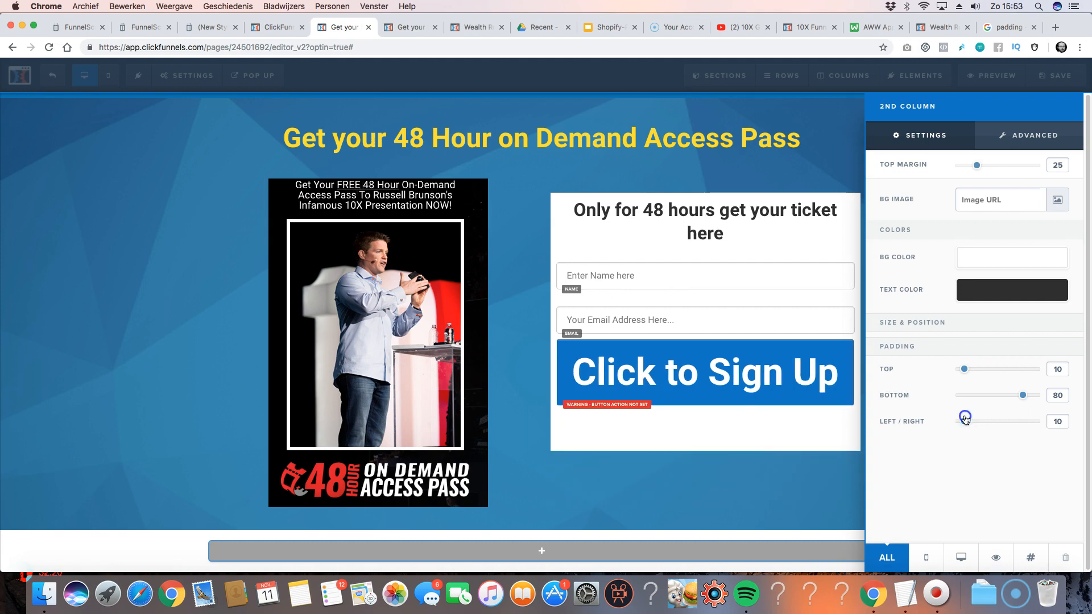
{"action": "left_click", "coordinate": [497, 326]}
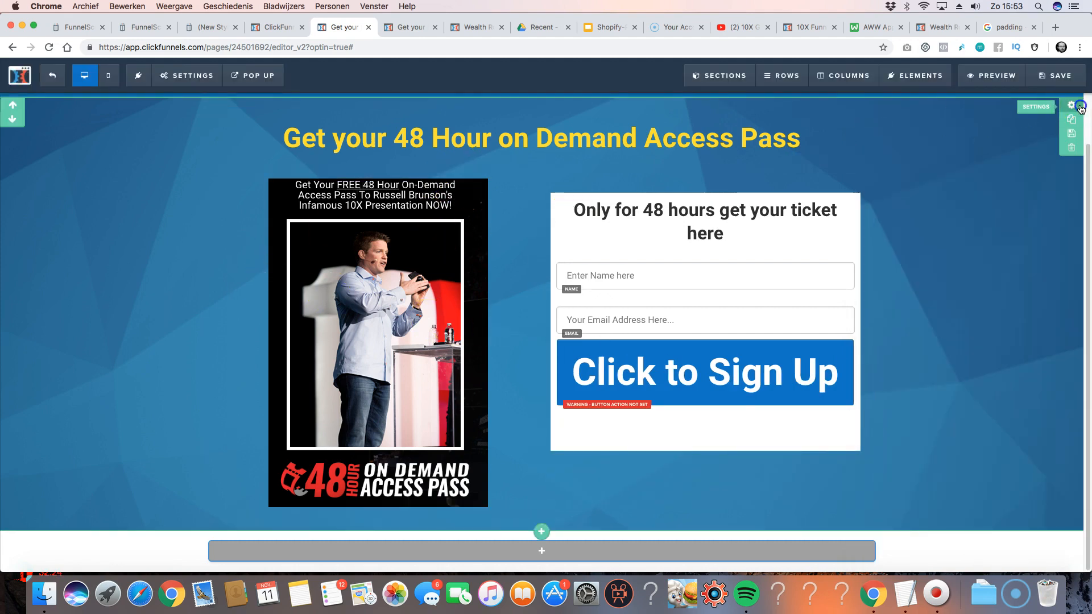
{"action": "left_click", "coordinate": [1080, 107]}
{"action": "left_click", "coordinate": [779, 187]}
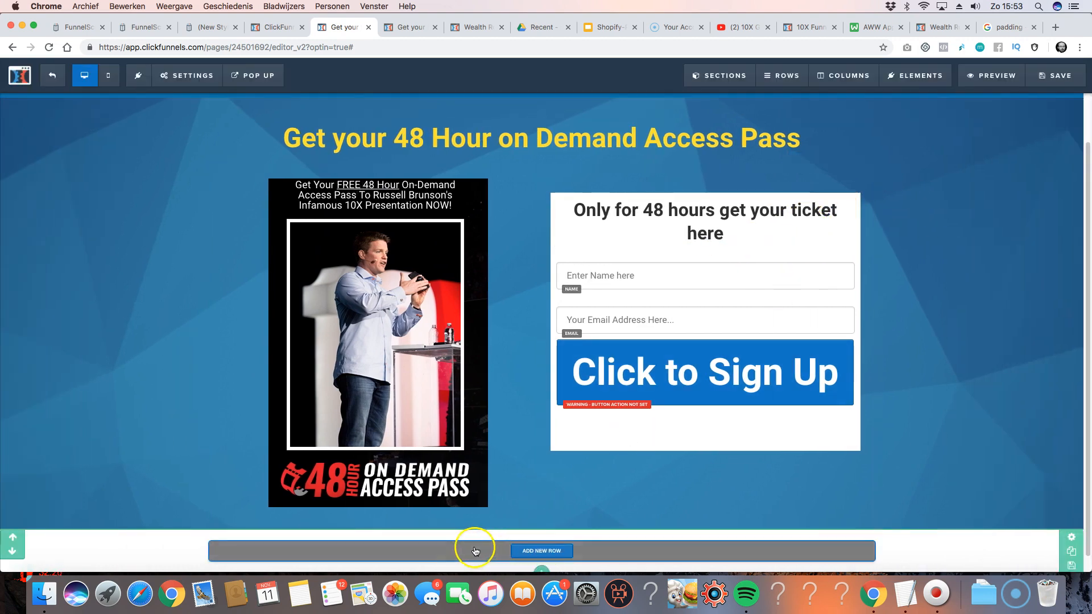
{"action": "left_click", "coordinate": [534, 557]}
{"action": "left_click", "coordinate": [741, 418]}
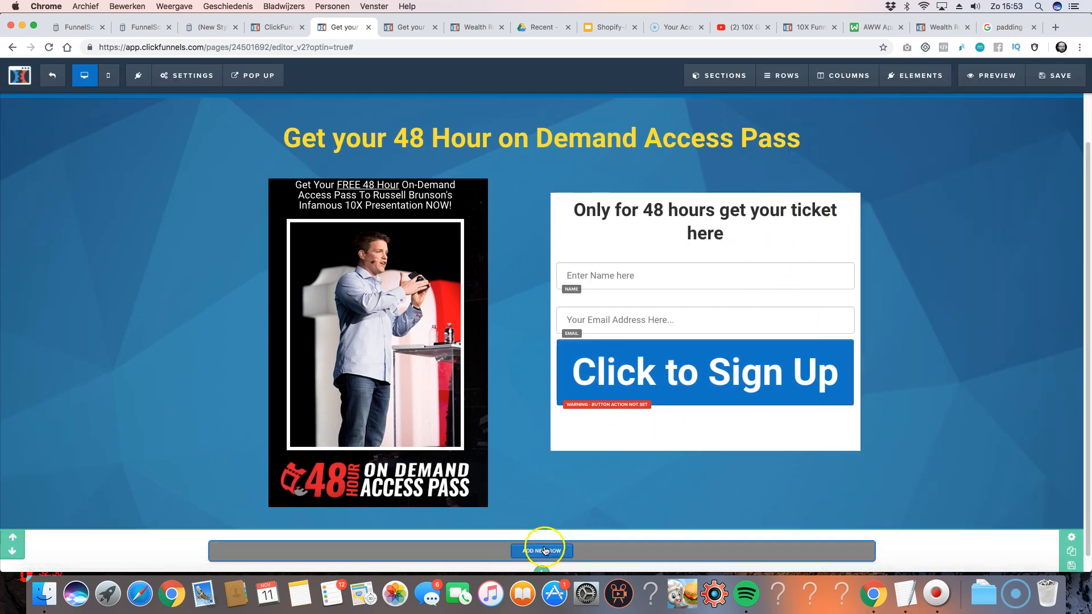
- Add a two-column row to the empty white section below the opt-in form
{"action": "left_click", "coordinate": [539, 551]}
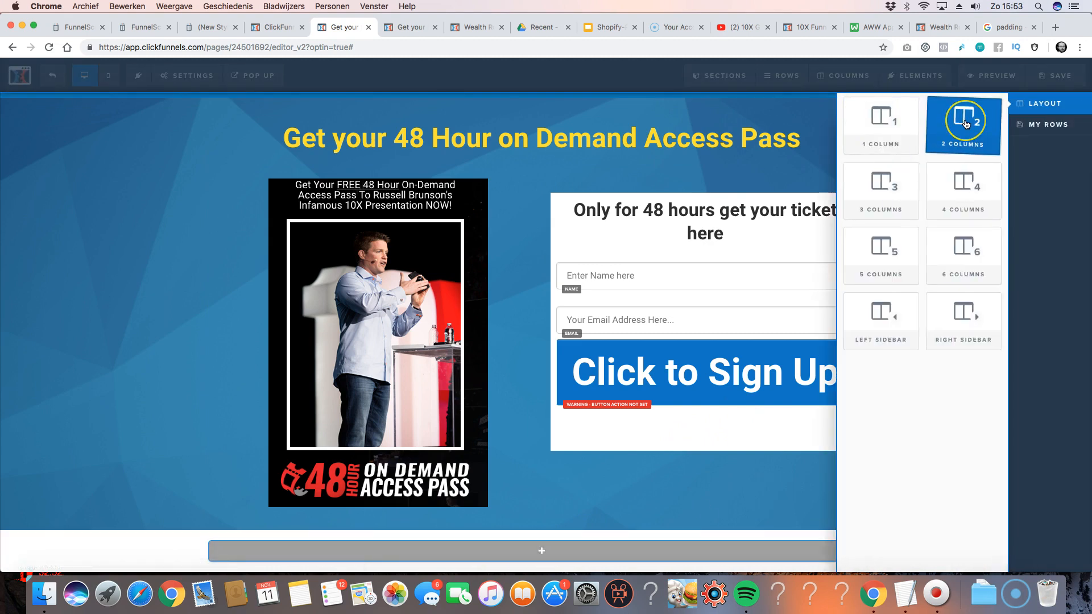
{"action": "left_click", "coordinate": [265, 531]}
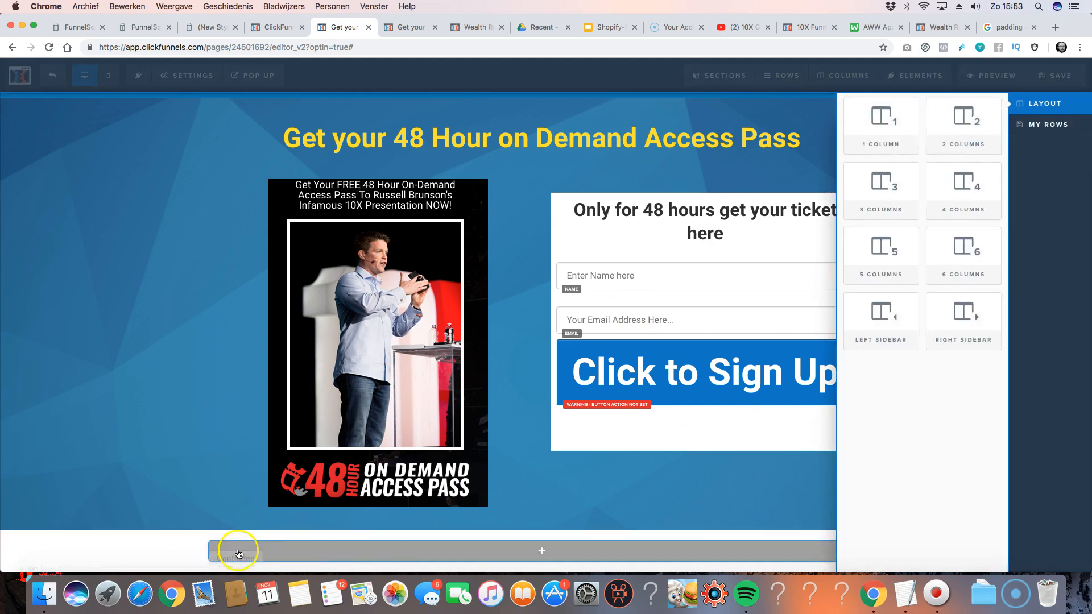
{"action": "left_click", "coordinate": [938, 132]}
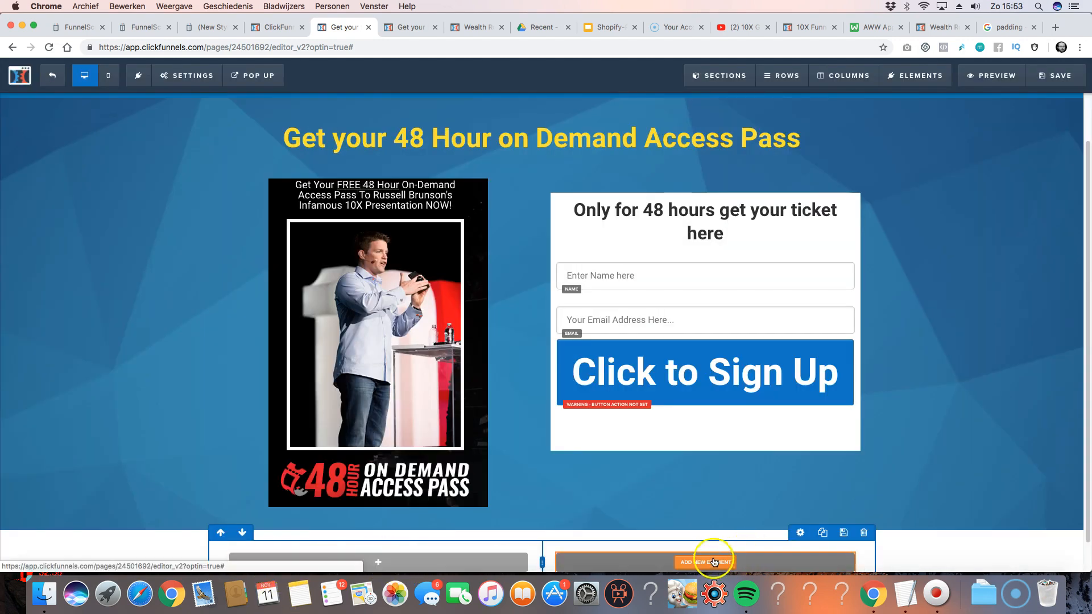
- Set the background color of the section with the empty two-column row to near-black
{"action": "left_click", "coordinate": [615, 554]}
{"action": "left_click", "coordinate": [671, 554]}
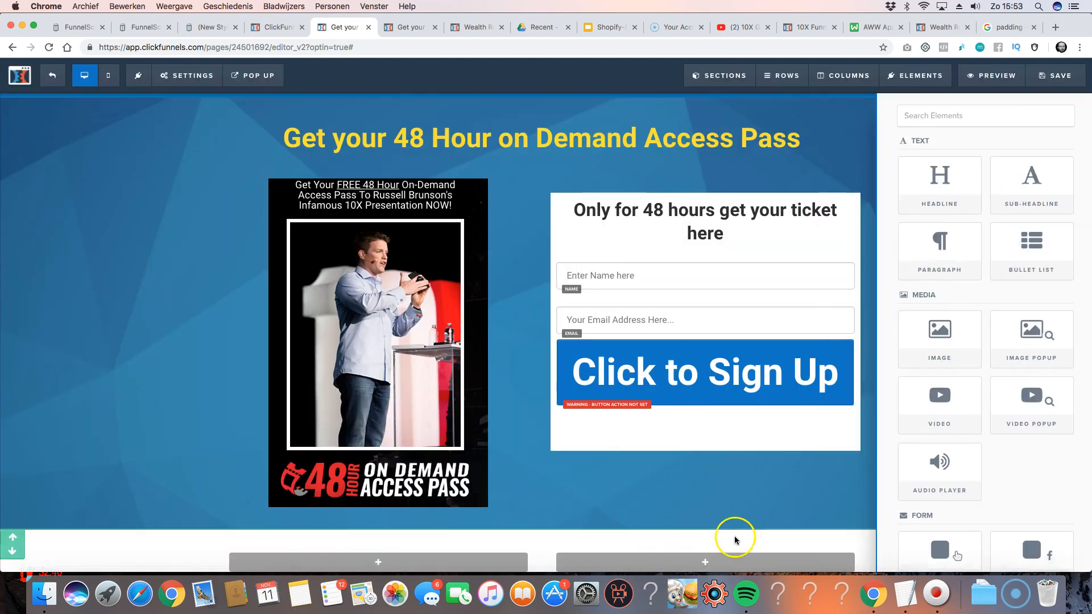
{"action": "left_click", "coordinate": [1073, 538]}
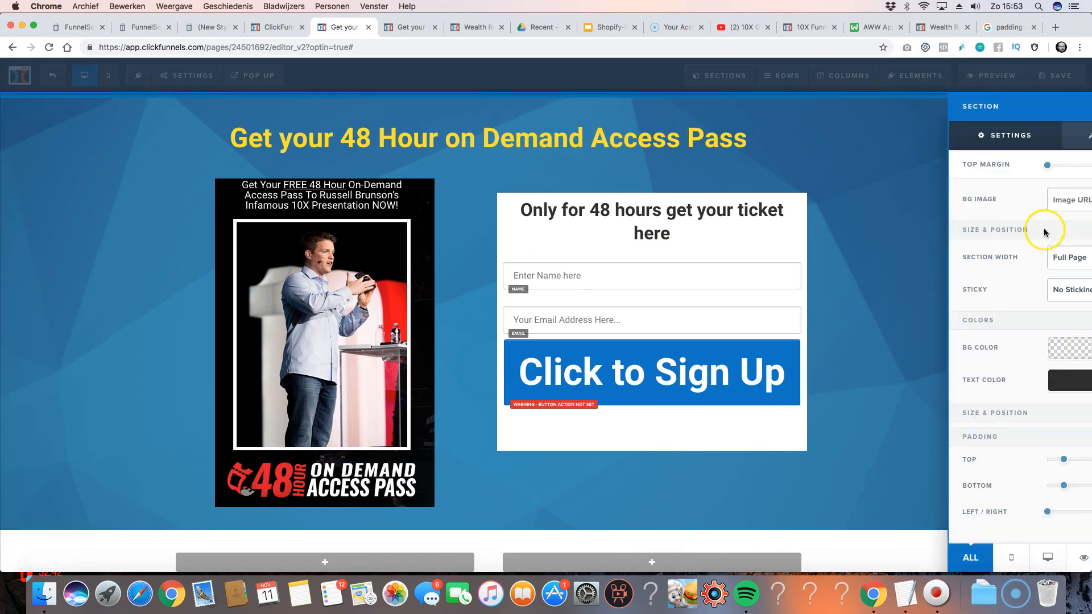
{"action": "left_click", "coordinate": [1003, 348]}
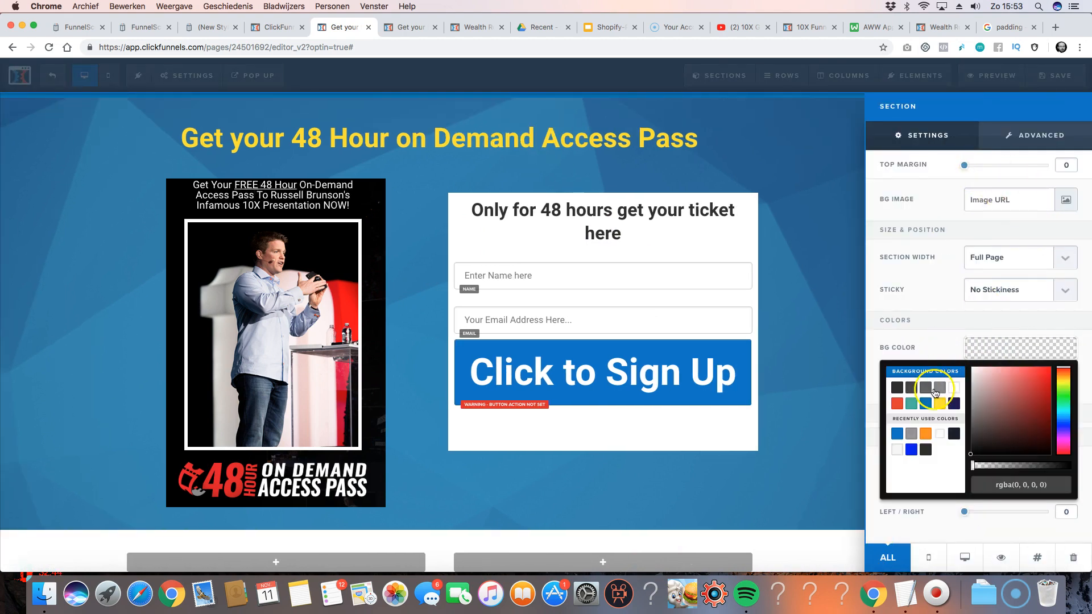
{"action": "left_click", "coordinate": [896, 388]}
{"action": "left_click", "coordinate": [364, 546]}
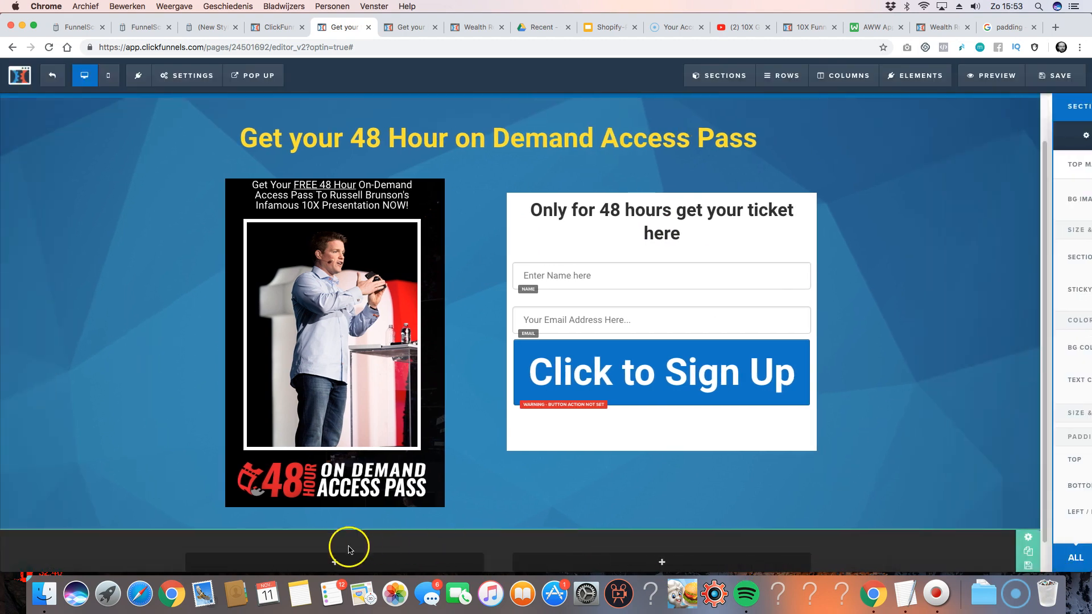
- Add a sub-headline to the first column of the dark footer section and replace its text with "Compaby details"
{"action": "left_click", "coordinate": [366, 563]}
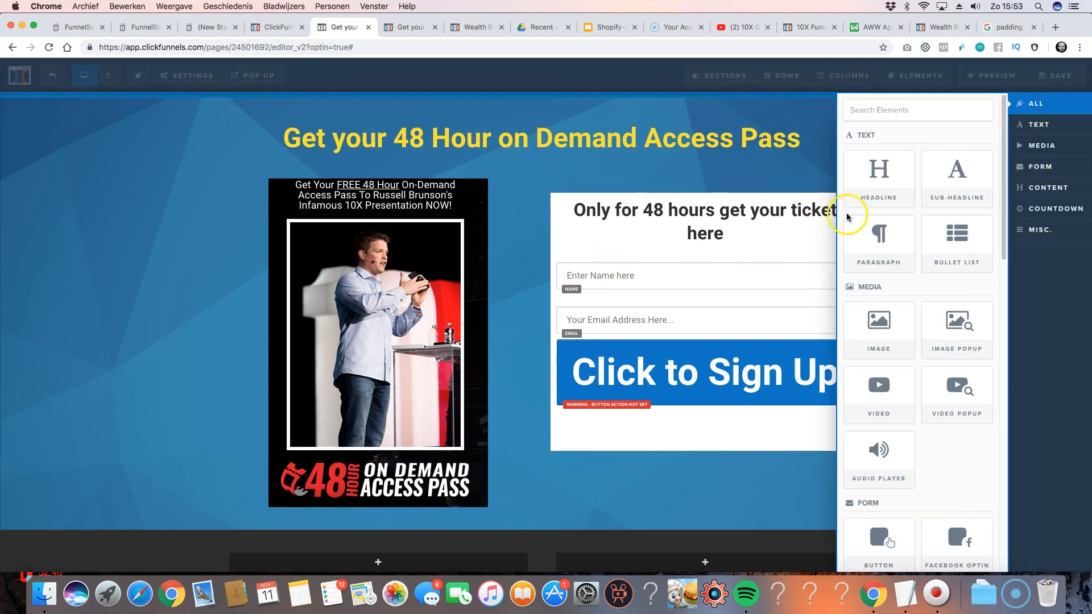
{"action": "left_click", "coordinate": [952, 169]}
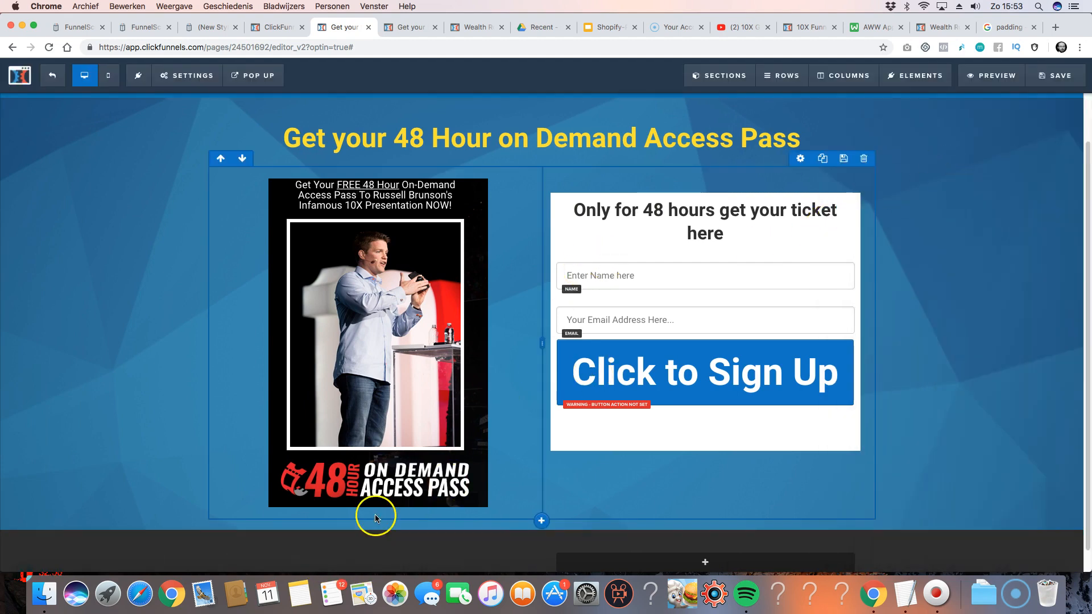
{"action": "scroll", "coordinate": [420, 498], "scroll_direction": "up", "scroll_amount": 1}
{"action": "scroll", "coordinate": [420, 496], "scroll_direction": "down", "scroll_amount": 2}
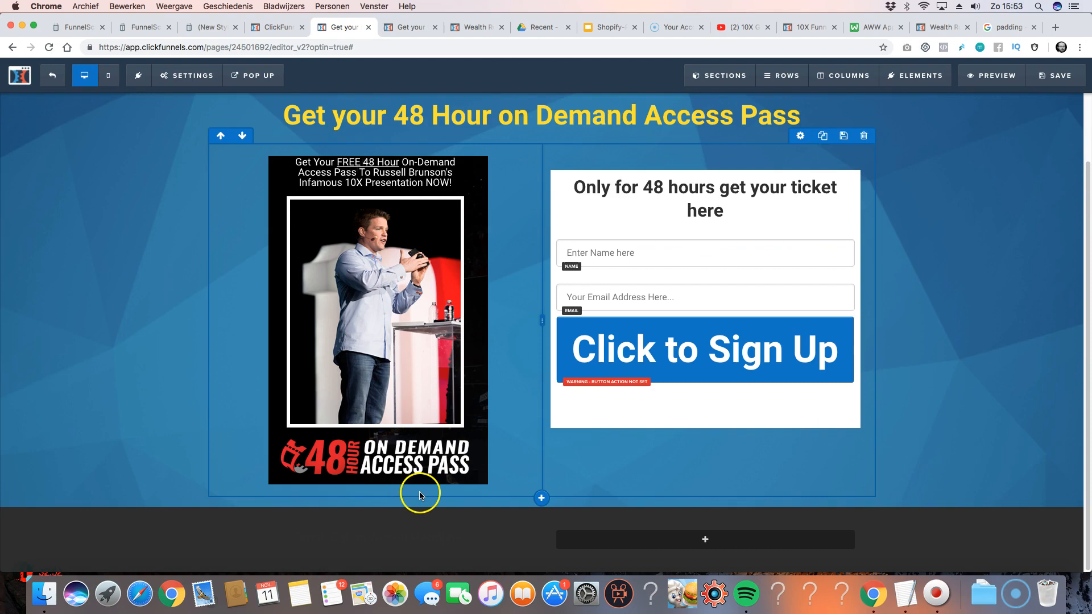
{"action": "left_click", "coordinate": [322, 539]}
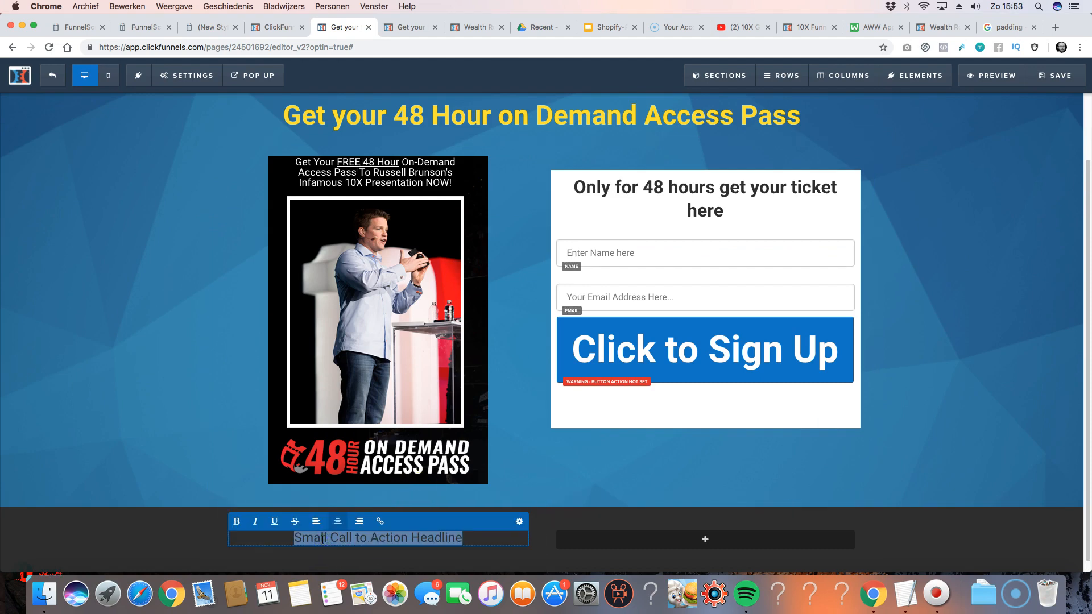
{"action": "key", "text": "BackSpace"}
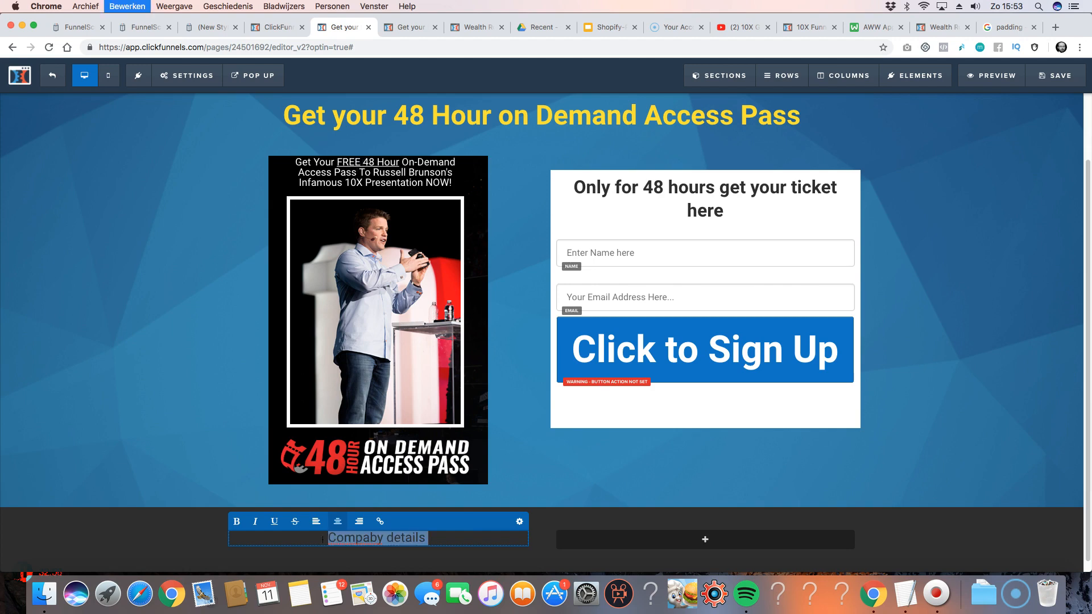
- Set the text color of the footer sub-headline to white
{"action": "left_click", "coordinate": [519, 521]}
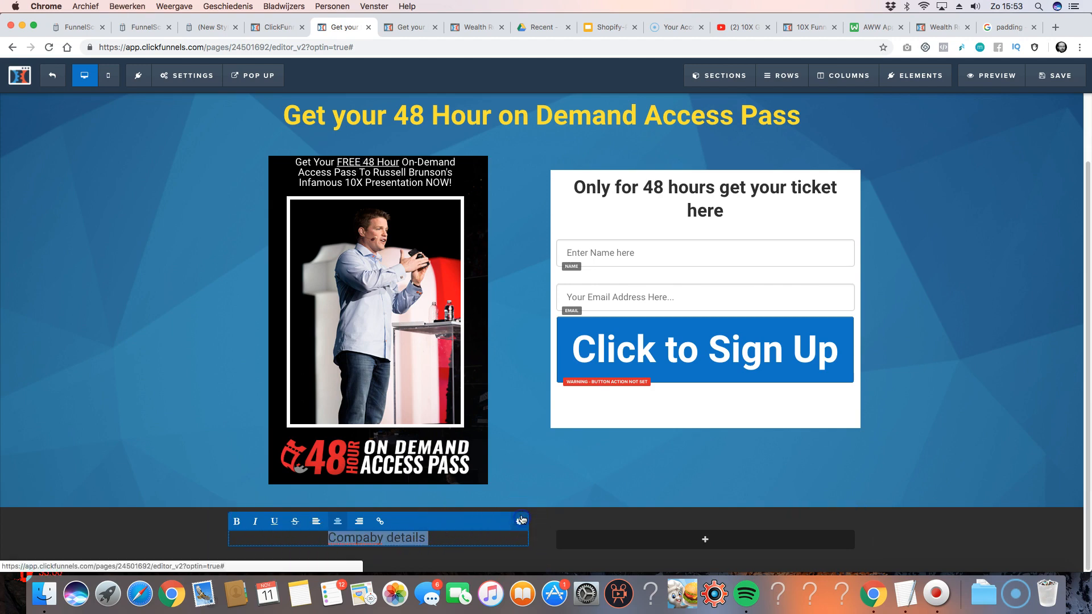
{"action": "left_click", "coordinate": [999, 288]}
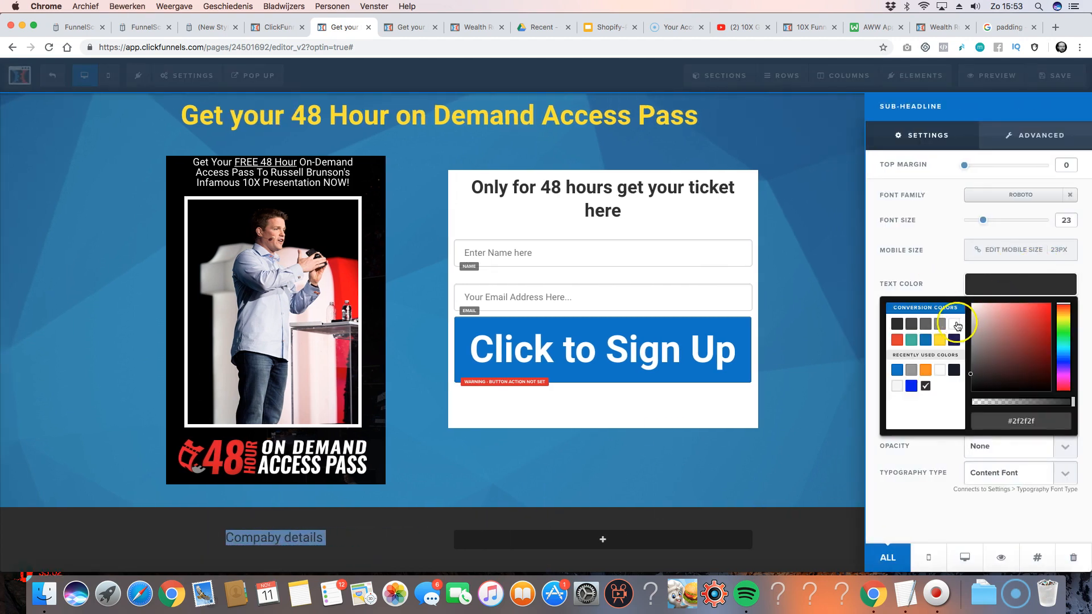
{"action": "left_click", "coordinate": [956, 324]}
{"action": "left_click", "coordinate": [392, 544]}
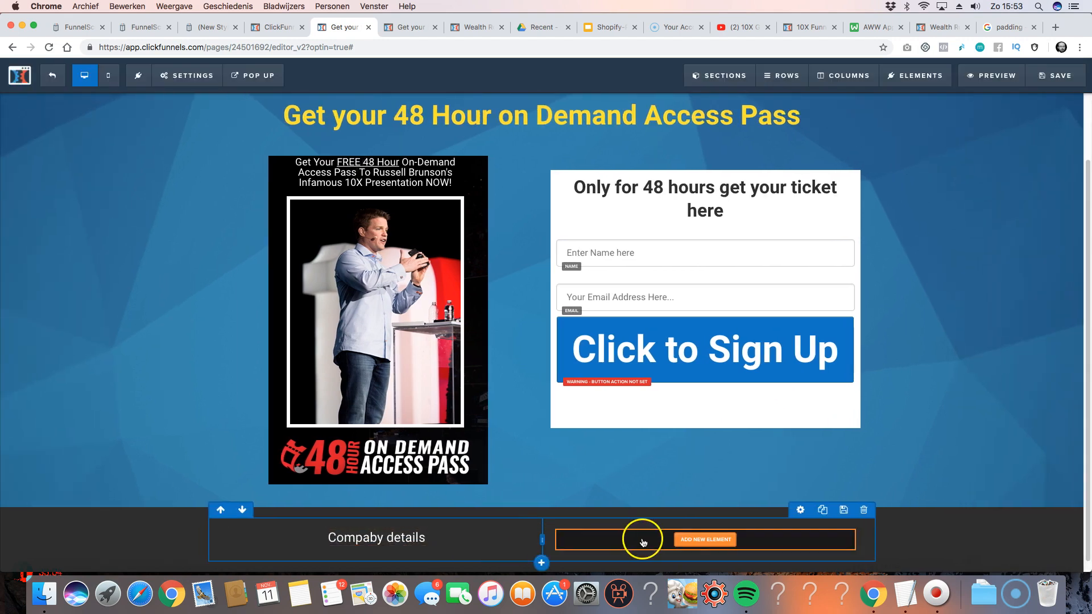
- Correct the spelling of the footer sub-headline so it reads "Company details"
{"action": "left_click", "coordinate": [659, 546]}
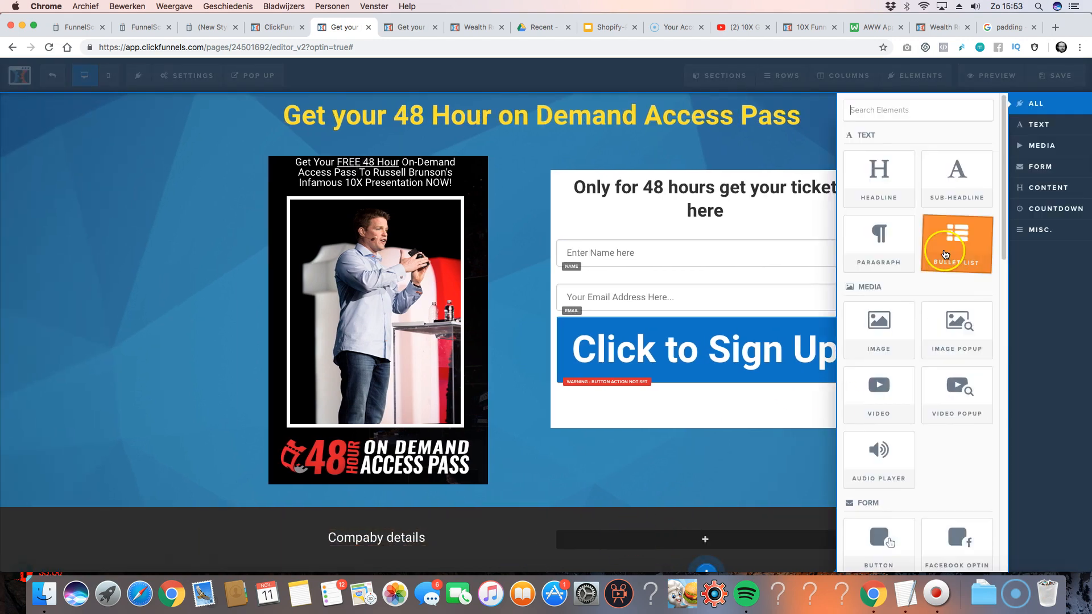
{"action": "left_click", "coordinate": [389, 537]}
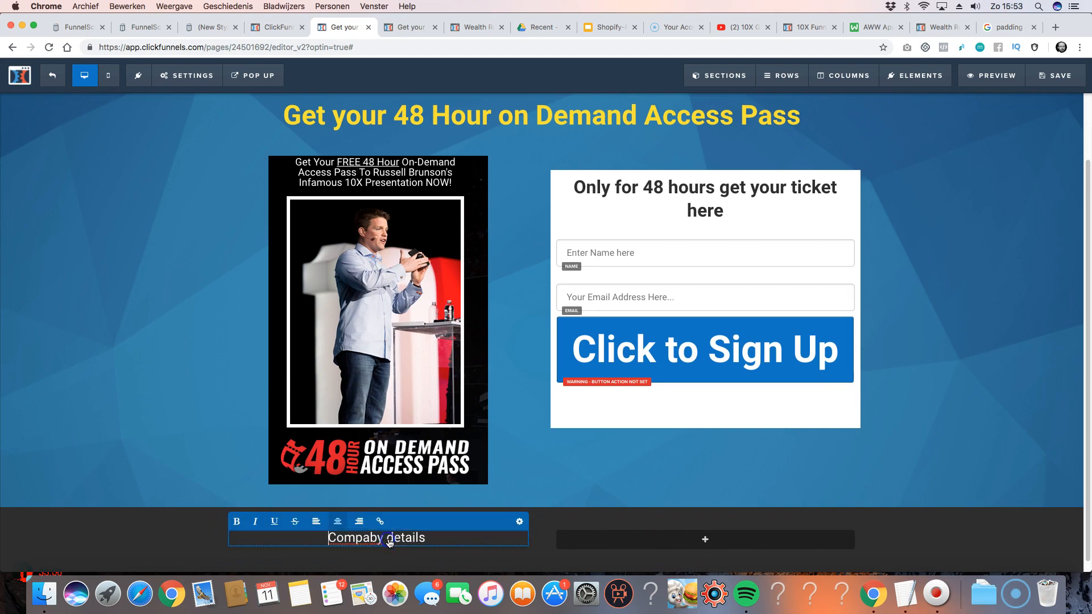
{"action": "left_click", "coordinate": [633, 540]}
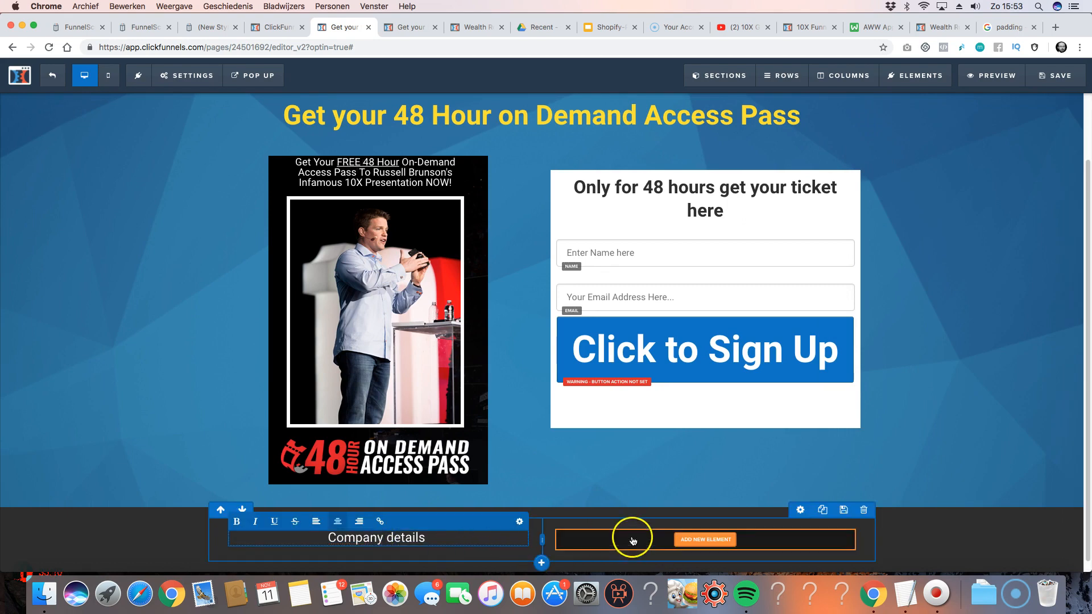
{"action": "left_click", "coordinate": [706, 545]}
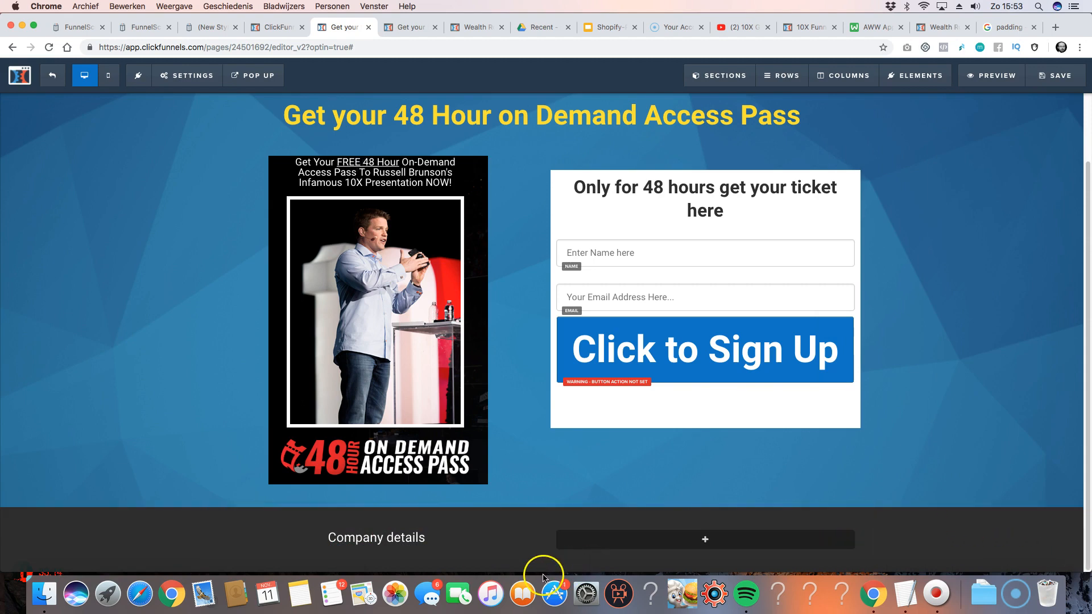
- Look through the list of saved personal sections that can be inserted below the footer
{"action": "scroll", "coordinate": [541, 560], "scroll_direction": "down", "scroll_amount": 1}
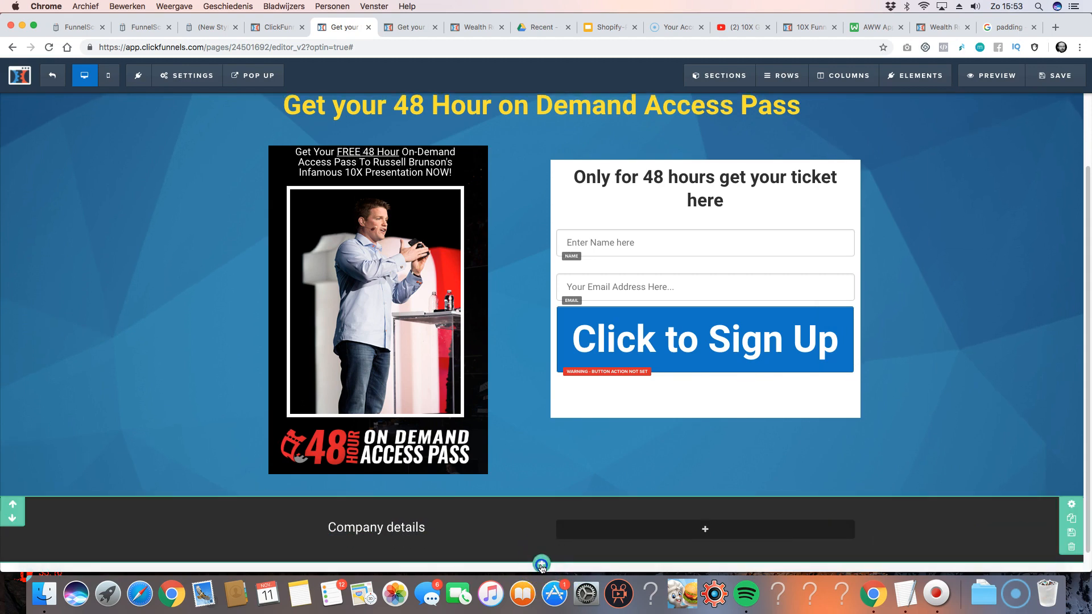
{"action": "left_click", "coordinate": [542, 566]}
{"action": "left_click", "coordinate": [1041, 167]}
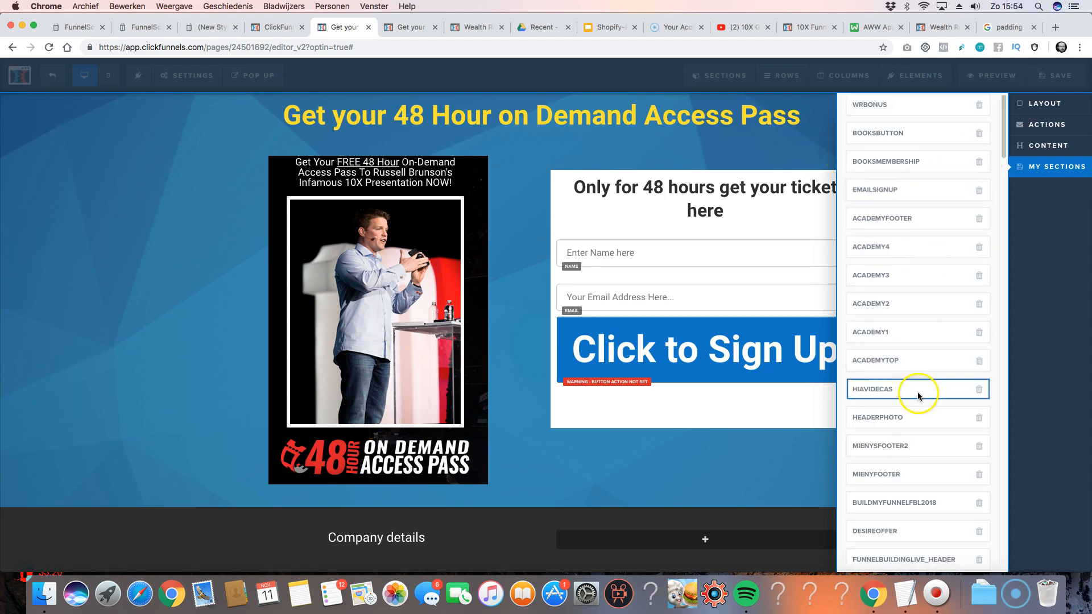
{"action": "scroll", "coordinate": [941, 369], "scroll_direction": "down", "scroll_amount": 2}
{"action": "scroll", "coordinate": [945, 365], "scroll_direction": "down", "scroll_amount": 8}
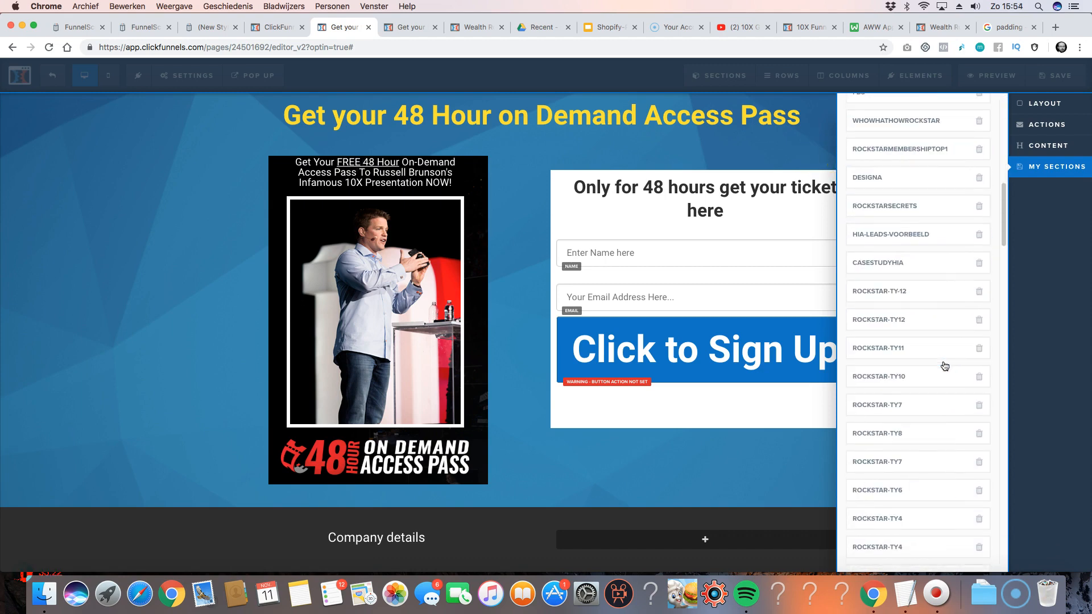
{"action": "scroll", "coordinate": [944, 366], "scroll_direction": "down", "scroll_amount": 5}
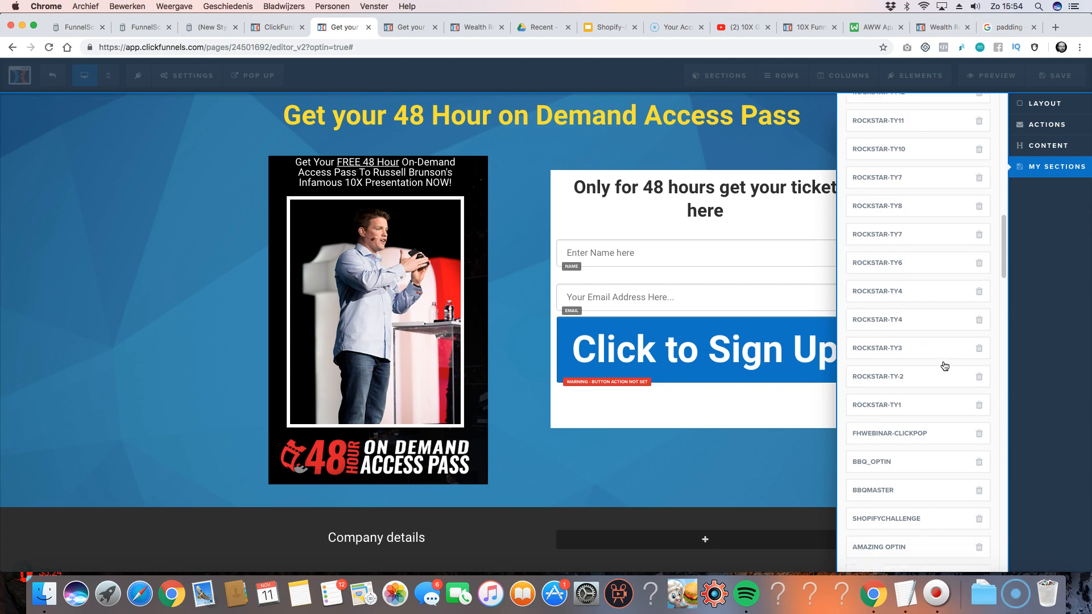
{"action": "scroll", "coordinate": [945, 366], "scroll_direction": "down", "scroll_amount": 5}
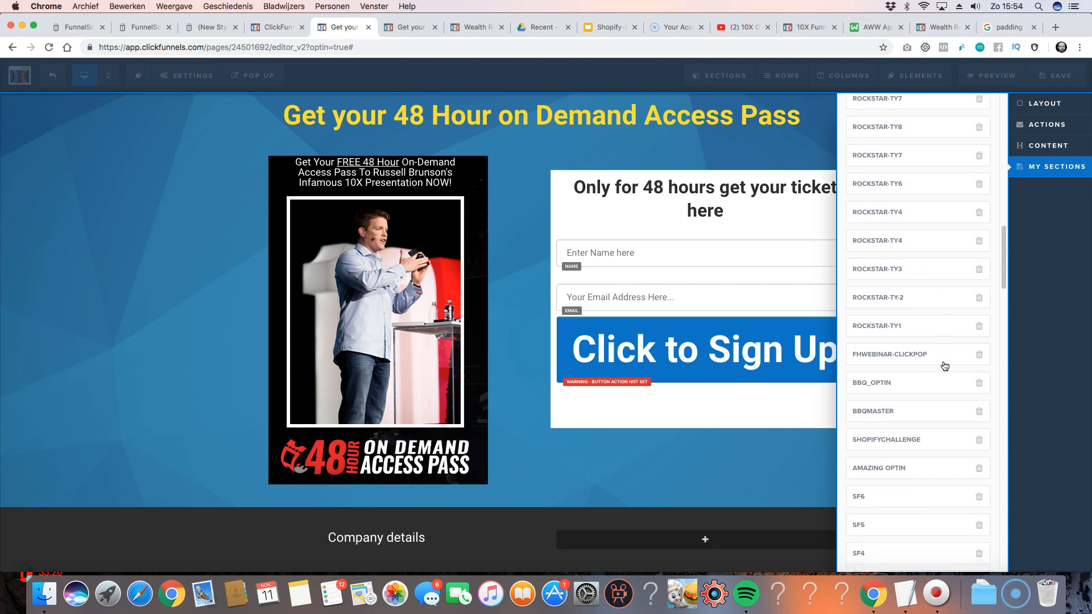
{"action": "scroll", "coordinate": [944, 365], "scroll_direction": "down", "scroll_amount": 8}
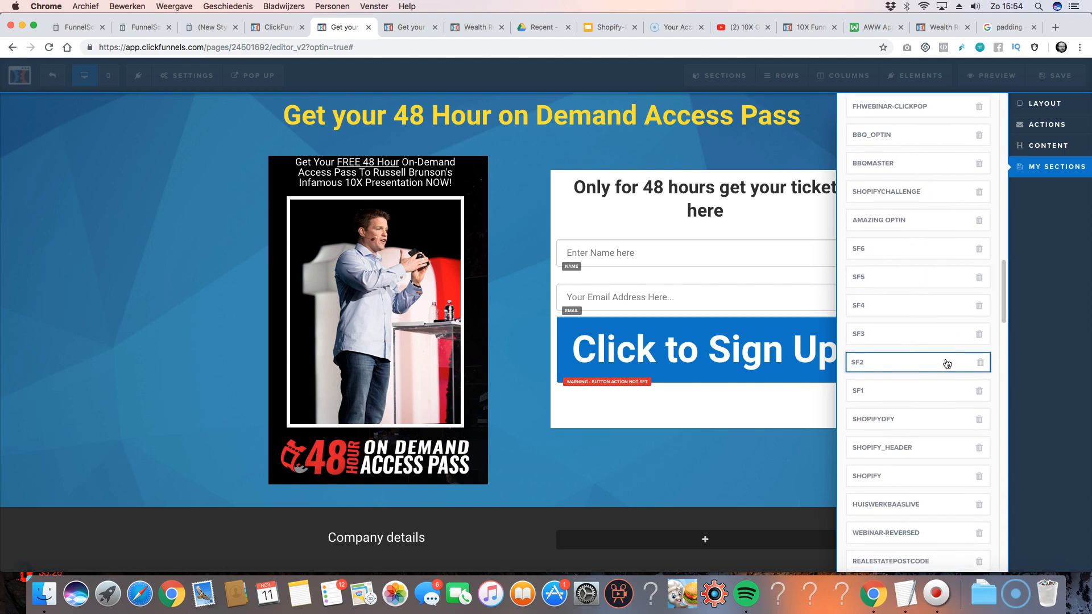
{"action": "scroll", "coordinate": [967, 239], "scroll_direction": "up", "scroll_amount": 15}
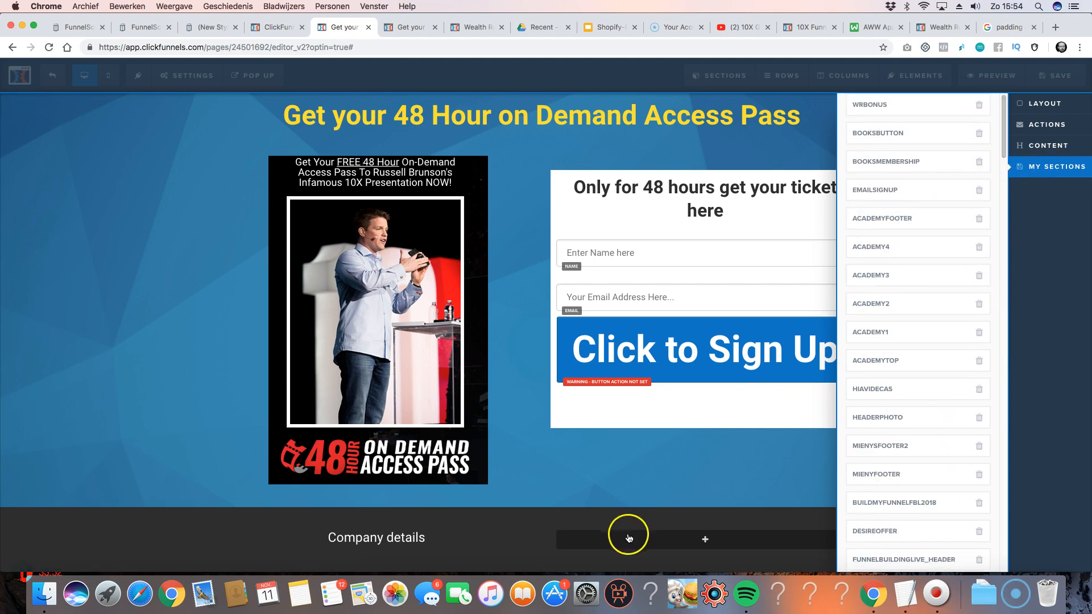
{"action": "left_click", "coordinate": [476, 535]}
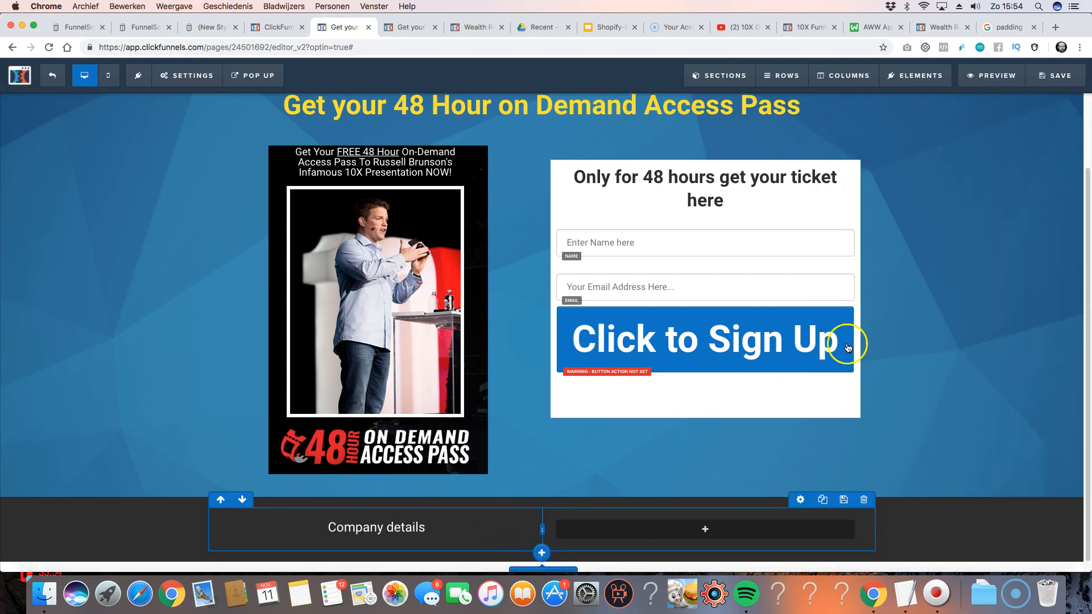
- Look through the list of saved personal rows that can be inserted in the footer section
{"action": "left_click", "coordinate": [1036, 125]}
{"action": "scroll", "coordinate": [944, 176], "scroll_direction": "down", "scroll_amount": 10}
{"action": "scroll", "coordinate": [938, 175], "scroll_direction": "up", "scroll_amount": 15}
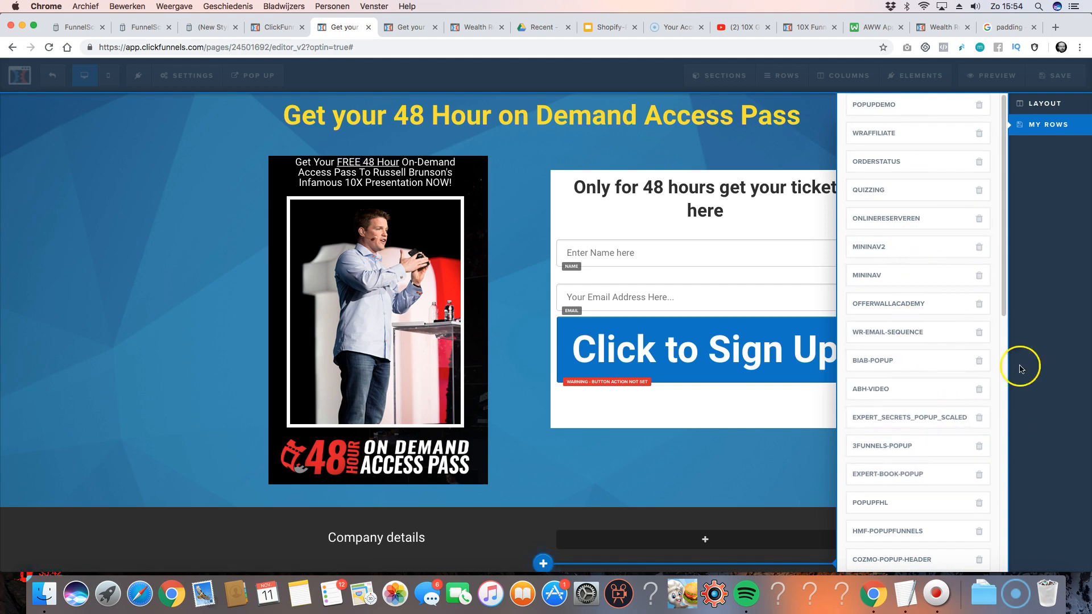
{"action": "left_click", "coordinate": [527, 483]}
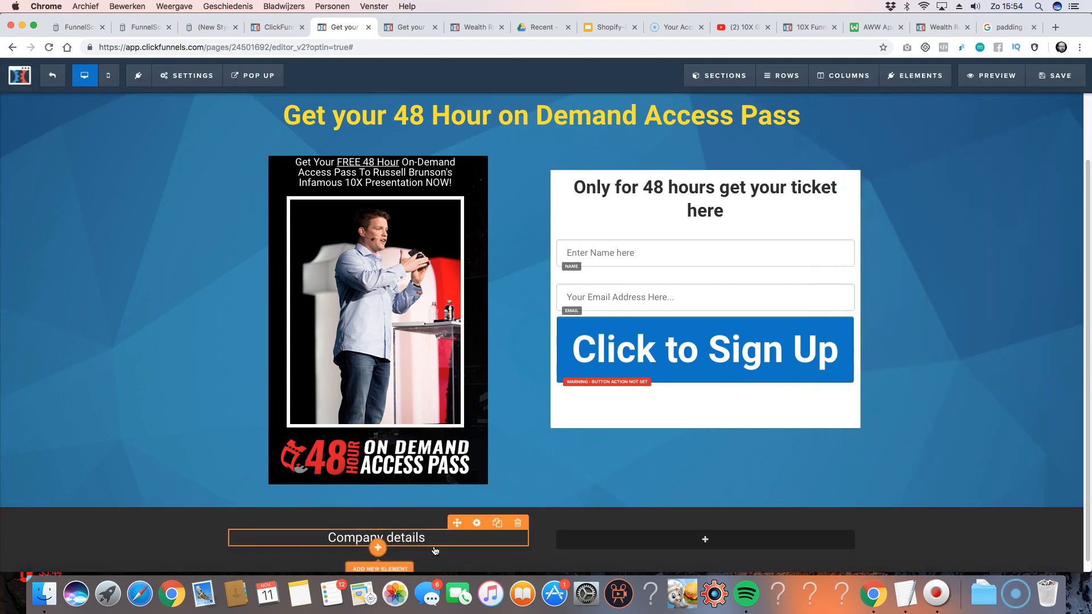
- Save the dark footer section as a personal template named "footer"
{"action": "left_click", "coordinate": [793, 532]}
{"action": "left_click", "coordinate": [741, 513]}
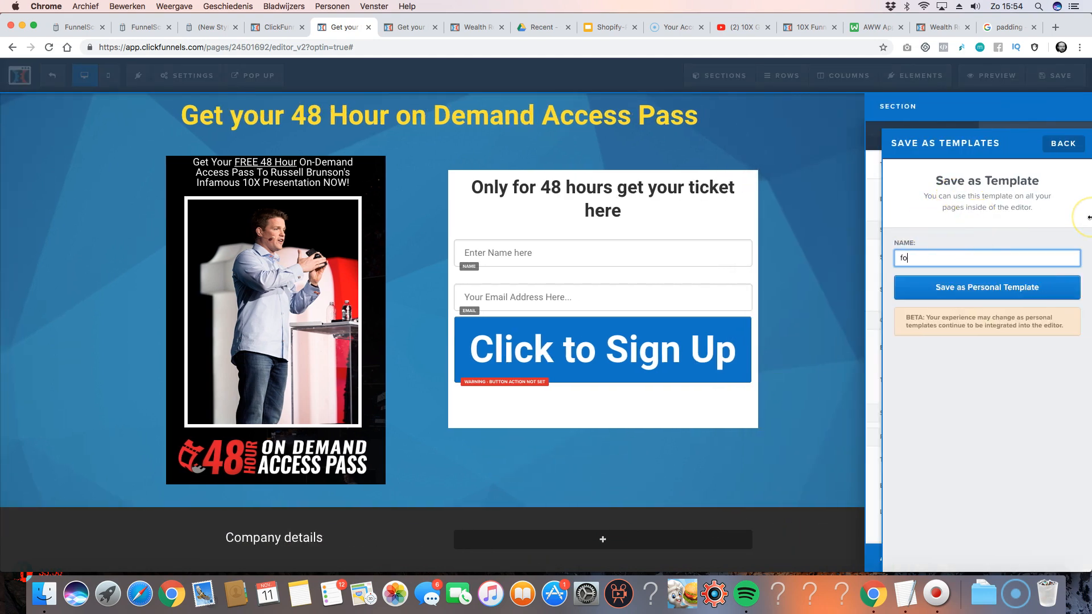
{"action": "left_click", "coordinate": [995, 287]}
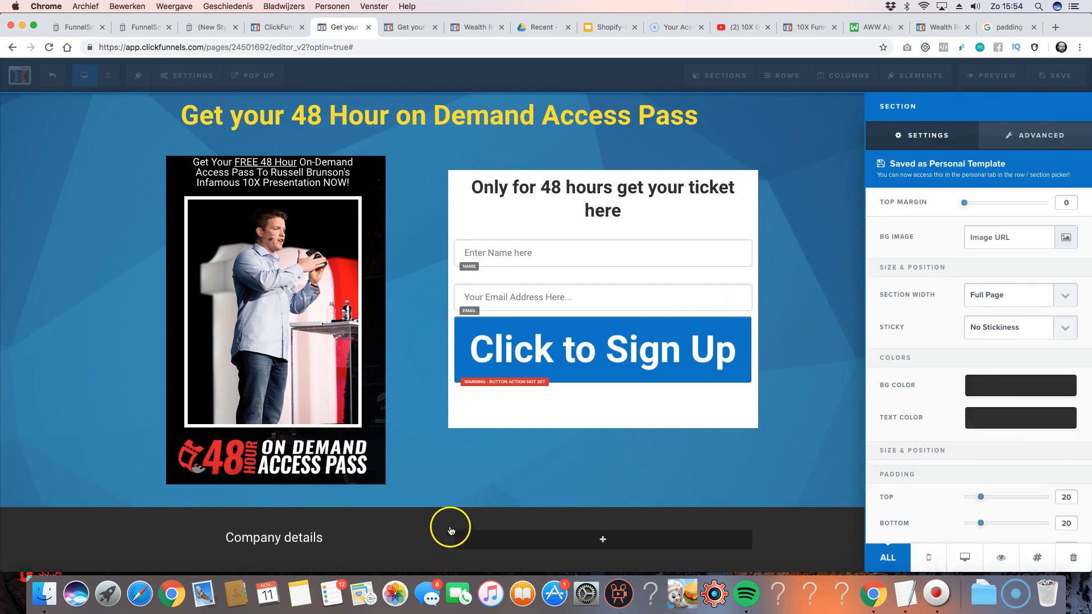
{"action": "left_click", "coordinate": [451, 531]}
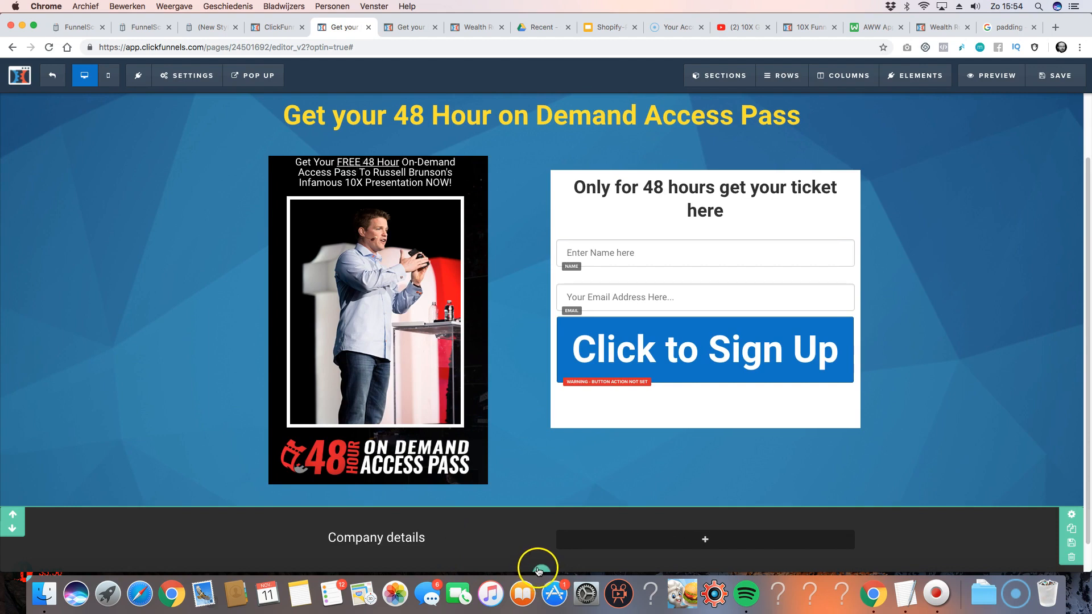
- Insert the saved "footer" section template below the existing footer and delete that duplicate section again
{"action": "left_click", "coordinate": [539, 569]}
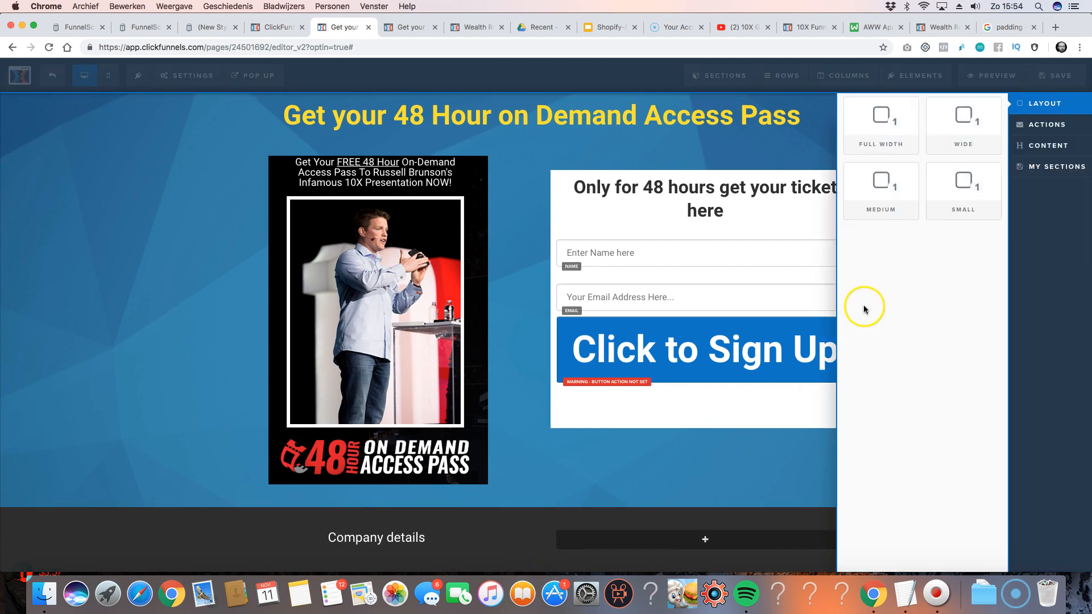
{"action": "left_click", "coordinate": [1037, 167]}
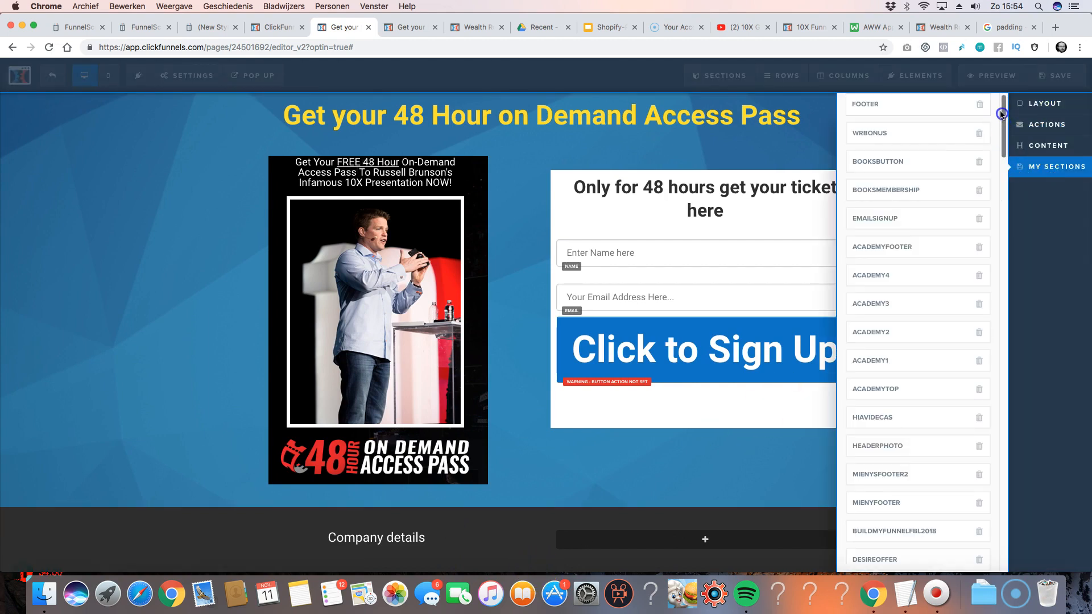
{"action": "left_click", "coordinate": [919, 107]}
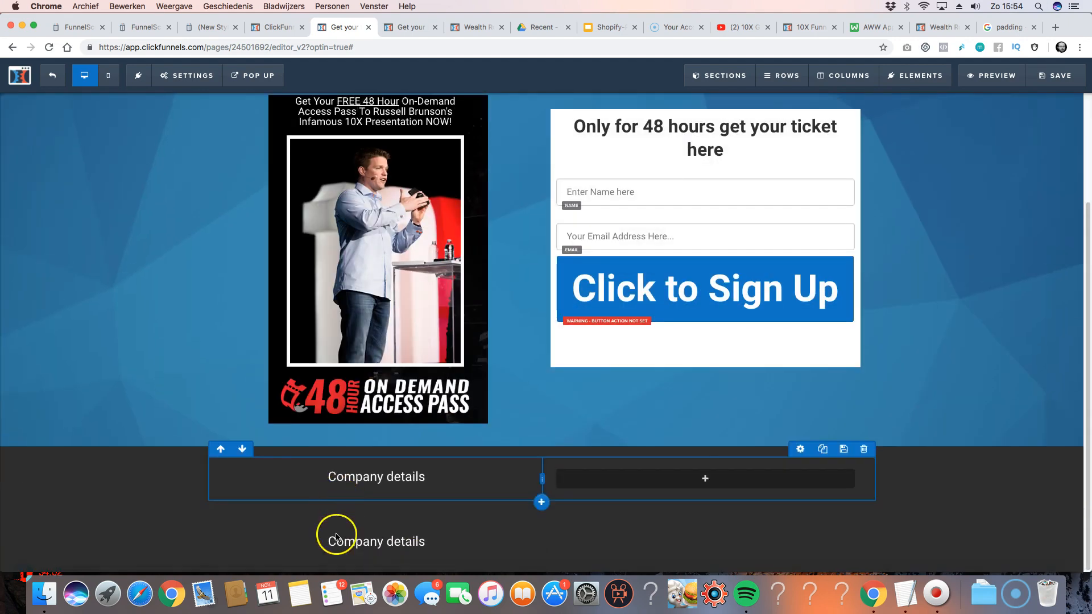
{"action": "scroll", "coordinate": [355, 506], "scroll_direction": "down", "scroll_amount": 1}
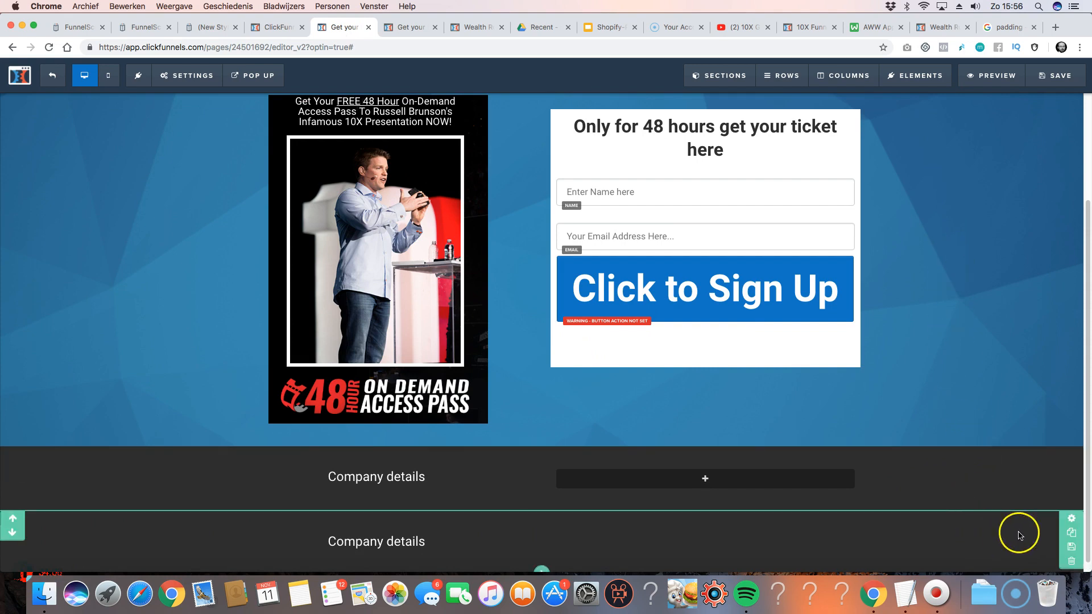
{"action": "left_click", "coordinate": [1071, 562]}
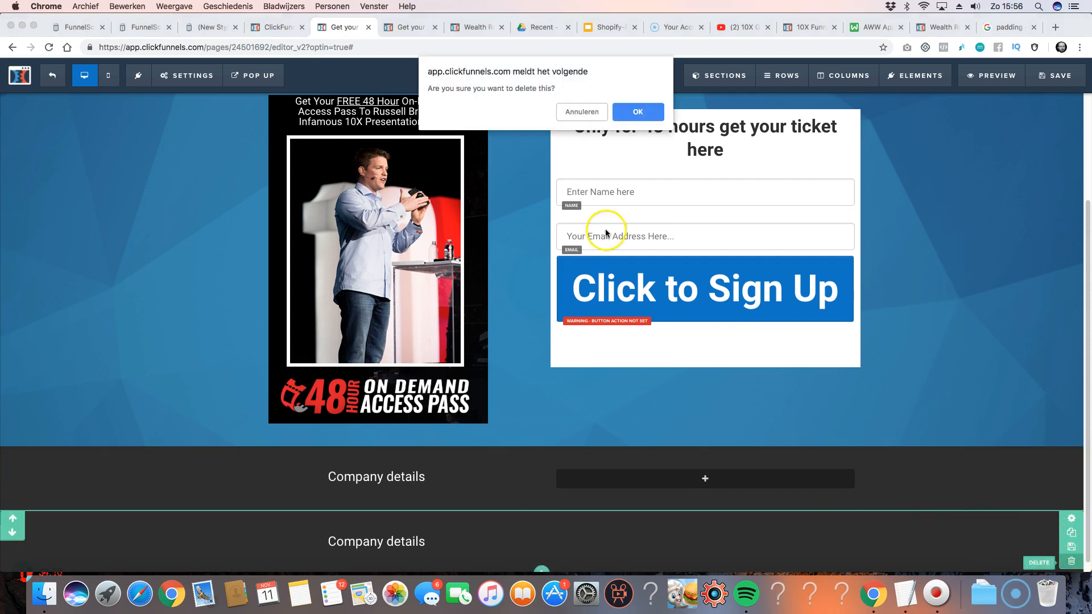
{"action": "left_click", "coordinate": [631, 111]}
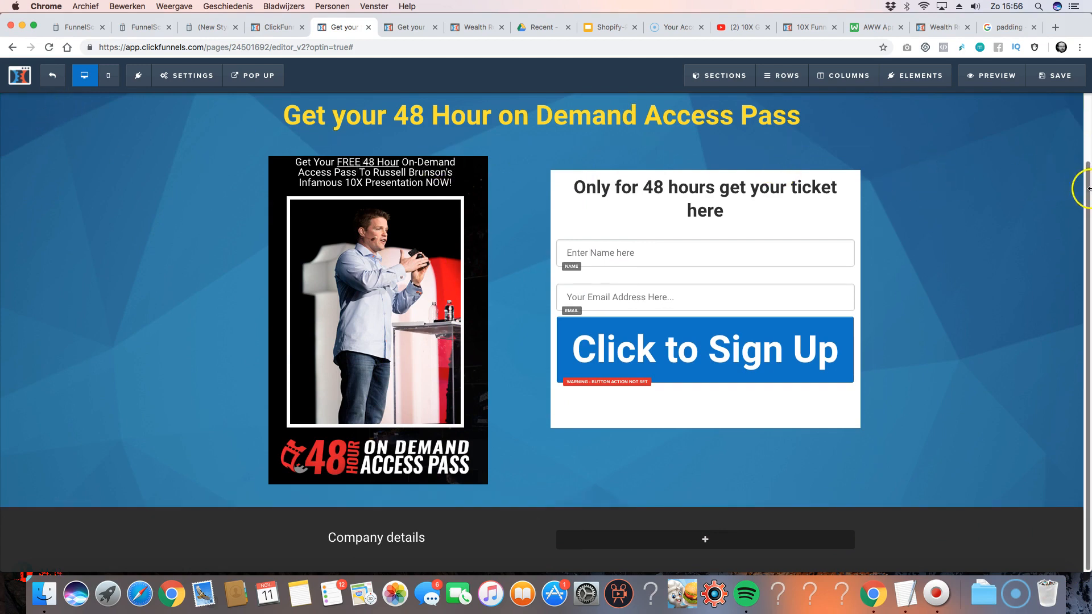
- Set the background color of the header section with the navigation links to near-black (#2d2d2d)
{"action": "left_click_drag", "start_coordinate": [1084, 182], "coordinate": [1083, 112]}
{"action": "mouse_move", "coordinate": [1061, 107]}
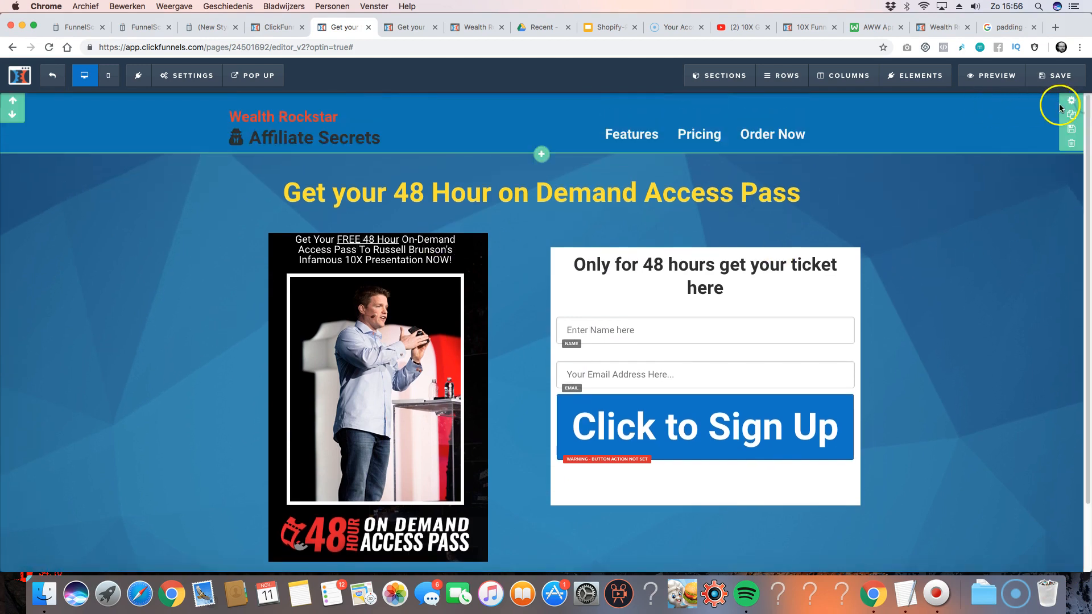
{"action": "left_click", "coordinate": [1072, 102]}
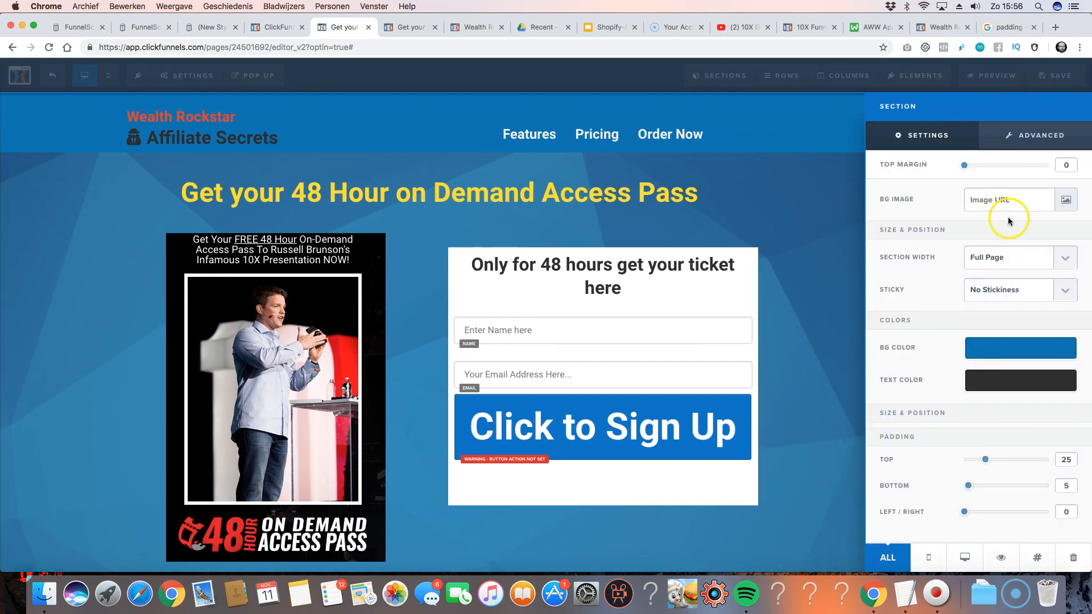
{"action": "left_click", "coordinate": [991, 348]}
{"action": "left_click", "coordinate": [898, 388]}
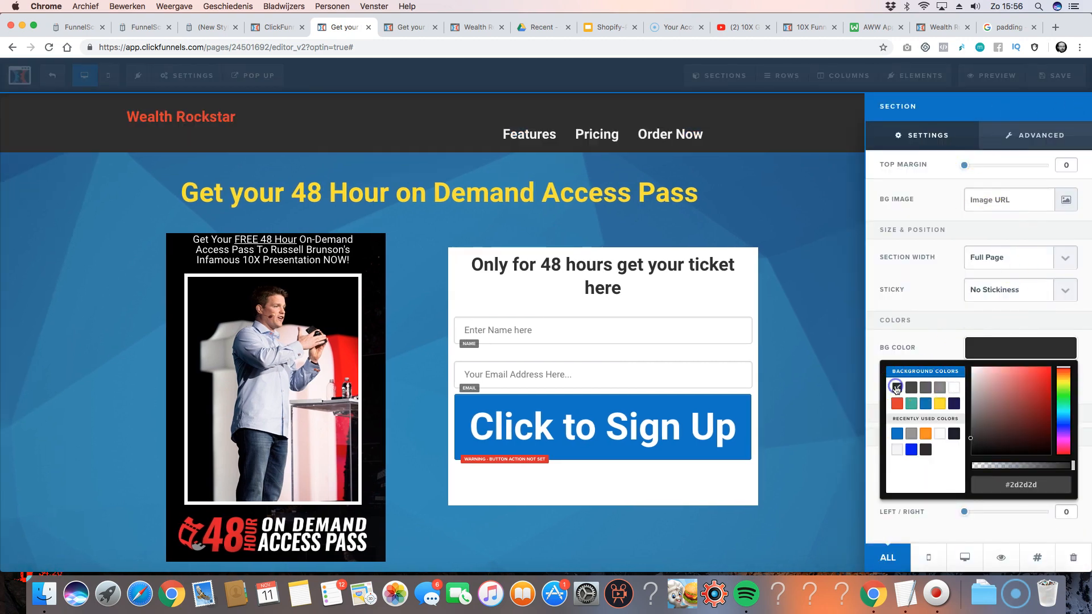
{"action": "left_click", "coordinate": [254, 134]}
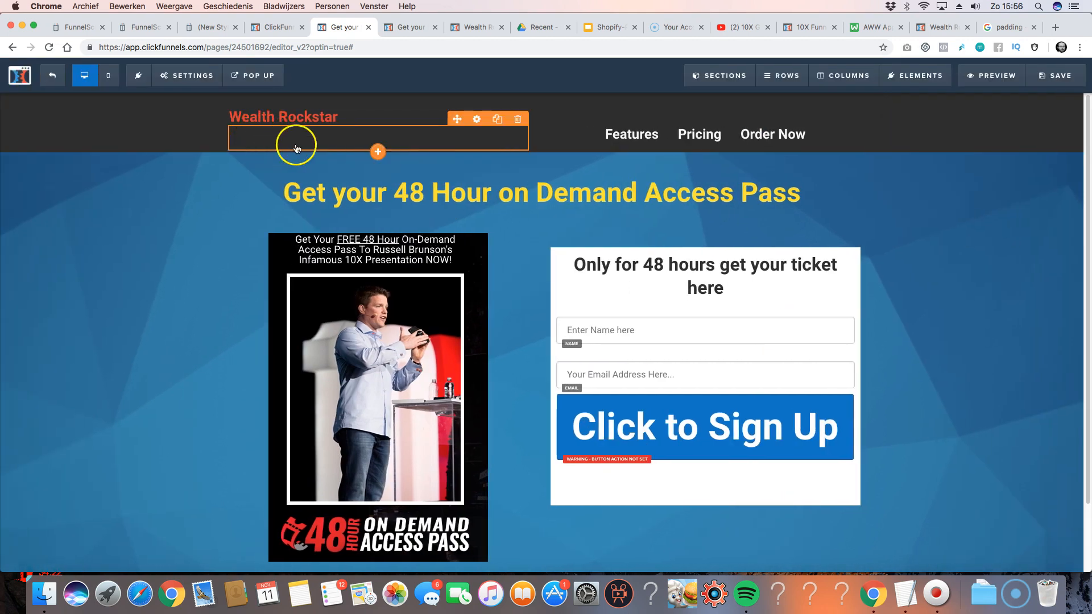
- Set the text color of the "Affiliate Secrets" headline in the dark header to white
{"action": "left_click", "coordinate": [296, 147]}
{"action": "left_click", "coordinate": [519, 118]}
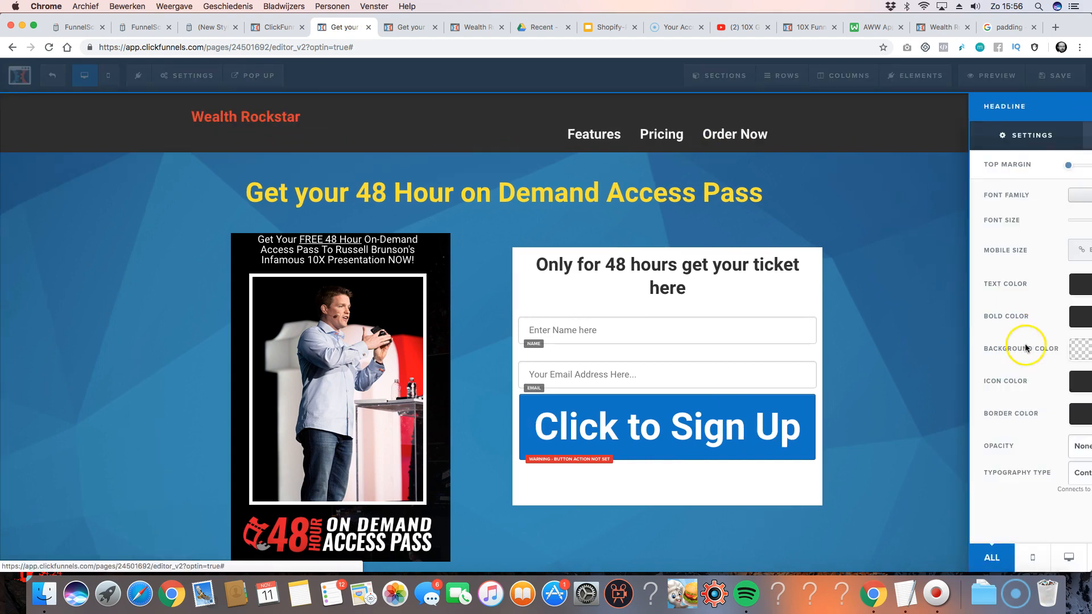
{"action": "left_click", "coordinate": [1008, 289]}
{"action": "left_click", "coordinate": [952, 329]}
{"action": "left_click", "coordinate": [188, 136]}
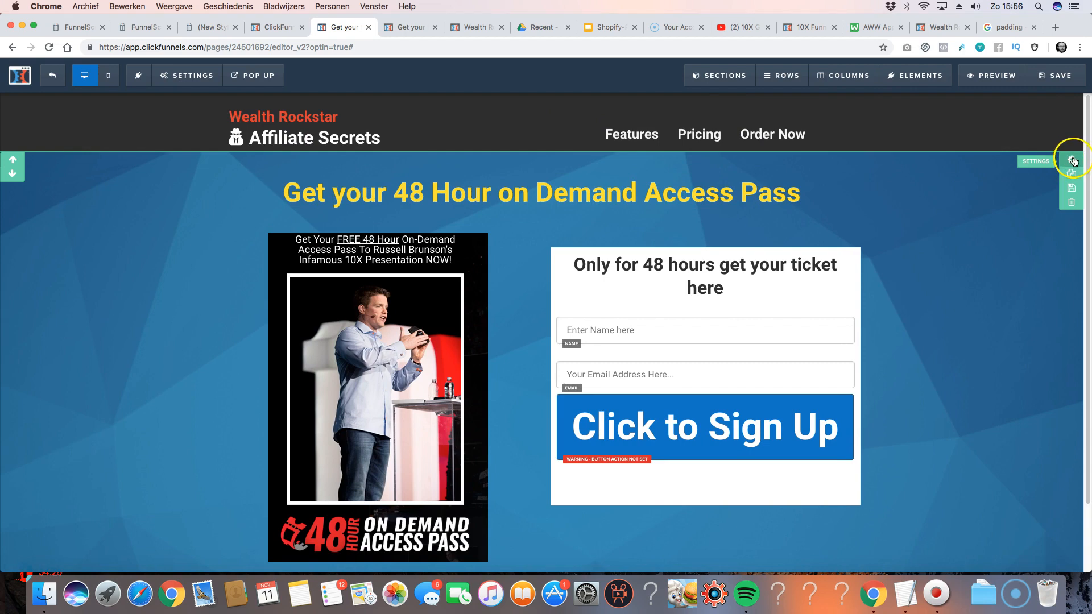
- Replace the background image of the main content section with the light gray gradient from the background collection
{"action": "left_click", "coordinate": [1072, 159]}
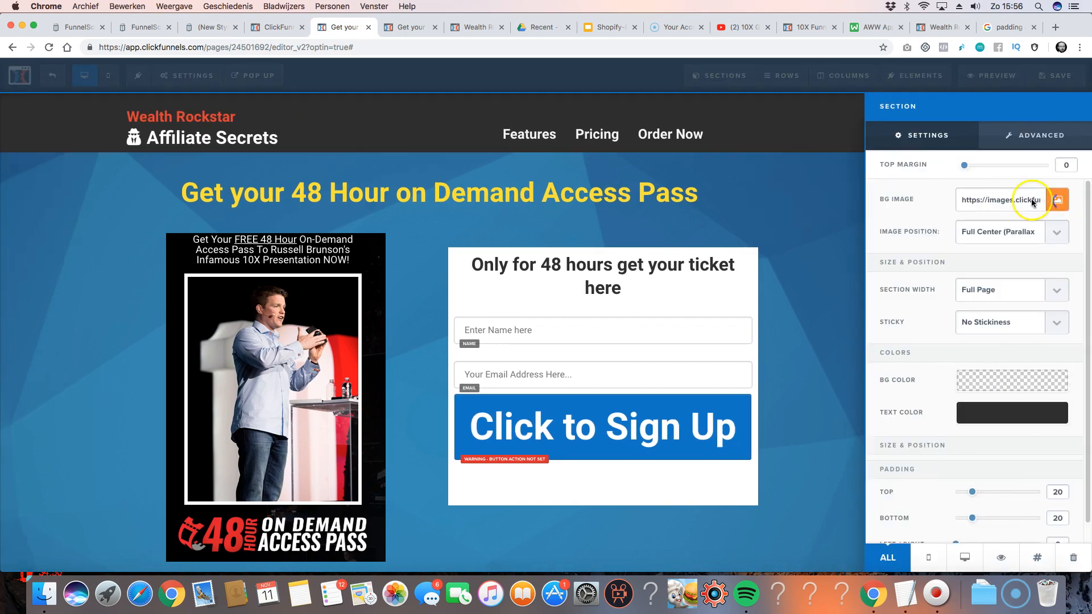
{"action": "left_click", "coordinate": [1057, 200]}
{"action": "left_click", "coordinate": [160, 119]}
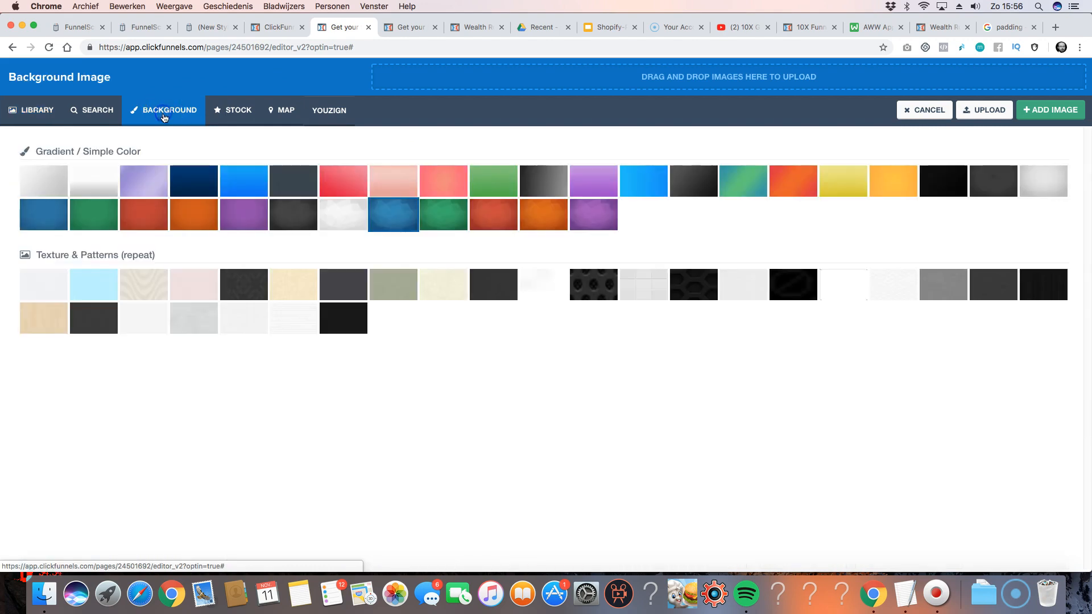
{"action": "left_click", "coordinate": [43, 179]}
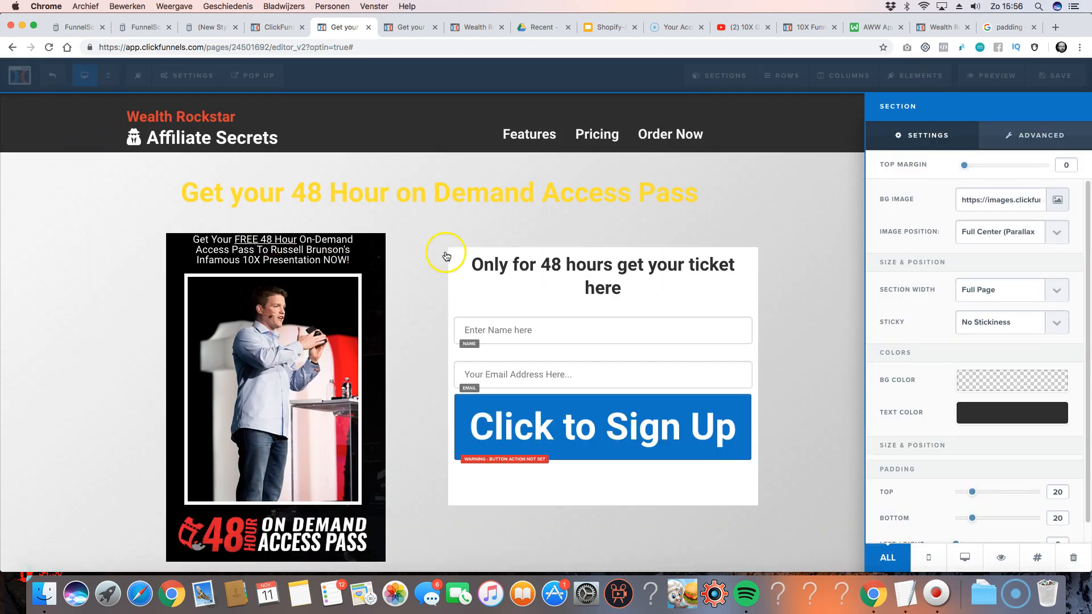
- Set the text color of the "Get your 48 Hour on Demand Access Pass" headline to dark gray
{"action": "left_click", "coordinate": [357, 193]}
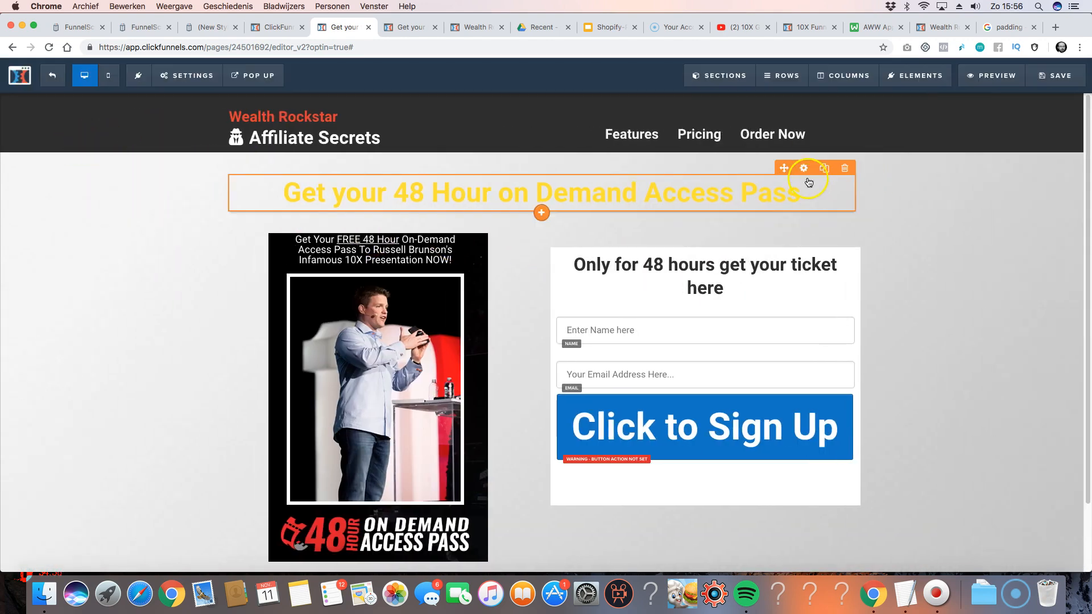
{"action": "left_click", "coordinate": [804, 168]}
{"action": "left_click", "coordinate": [987, 288]}
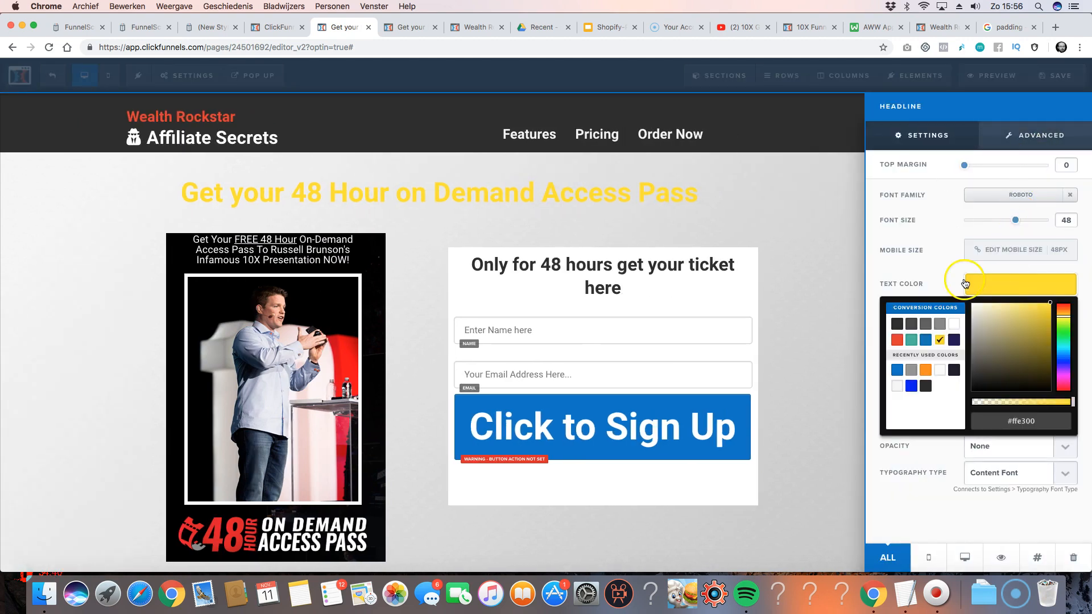
{"action": "left_click", "coordinate": [910, 325]}
{"action": "left_click", "coordinate": [757, 217]}
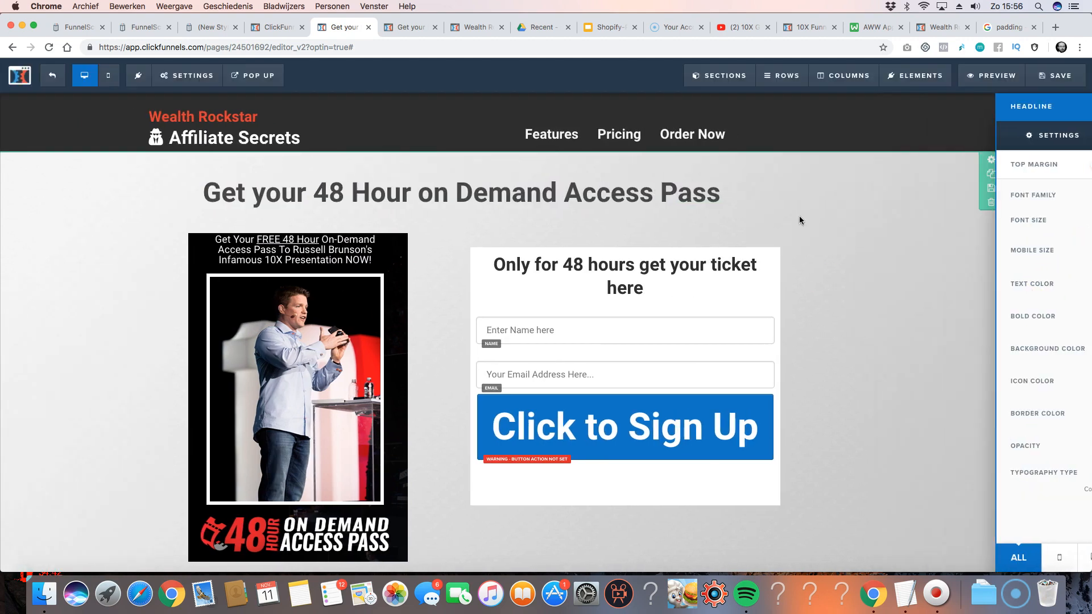
{"action": "scroll", "coordinate": [654, 316], "scroll_direction": "down", "scroll_amount": 3}
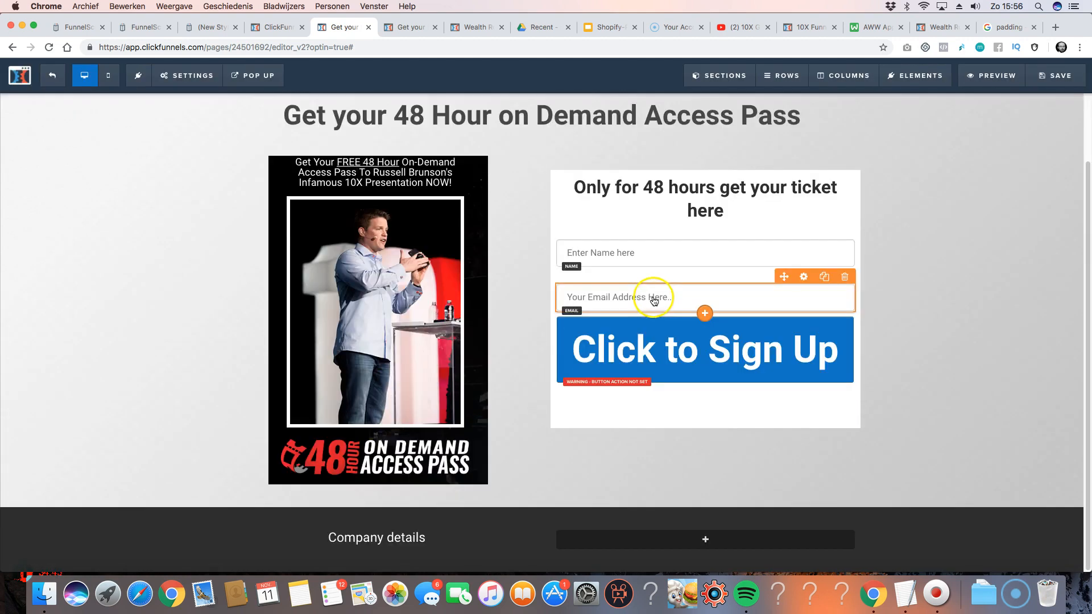
{"action": "left_click", "coordinate": [604, 335]}
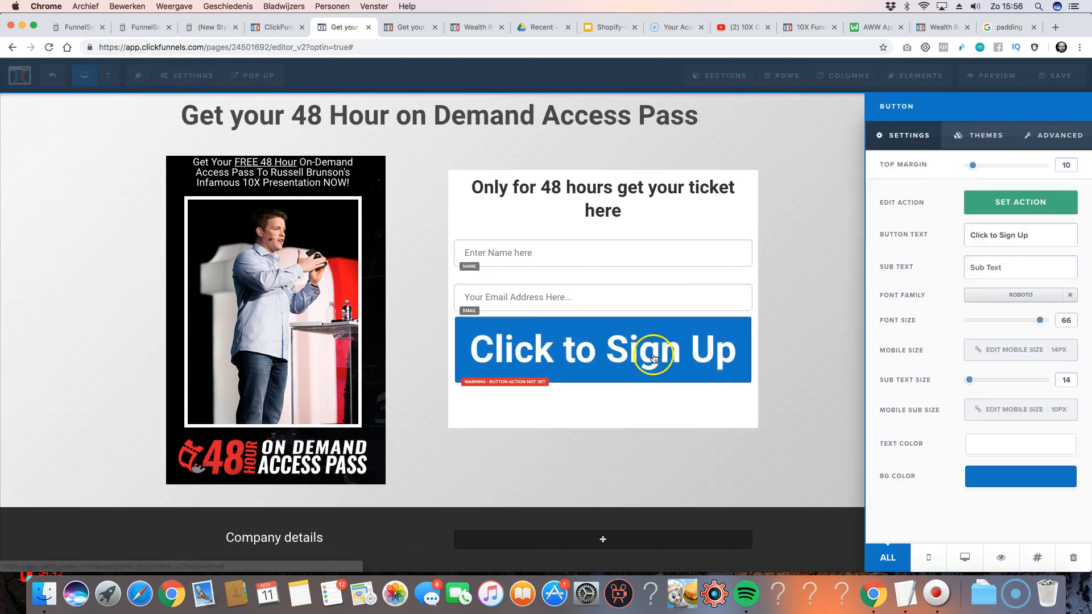
{"action": "left_click", "coordinate": [657, 446]}
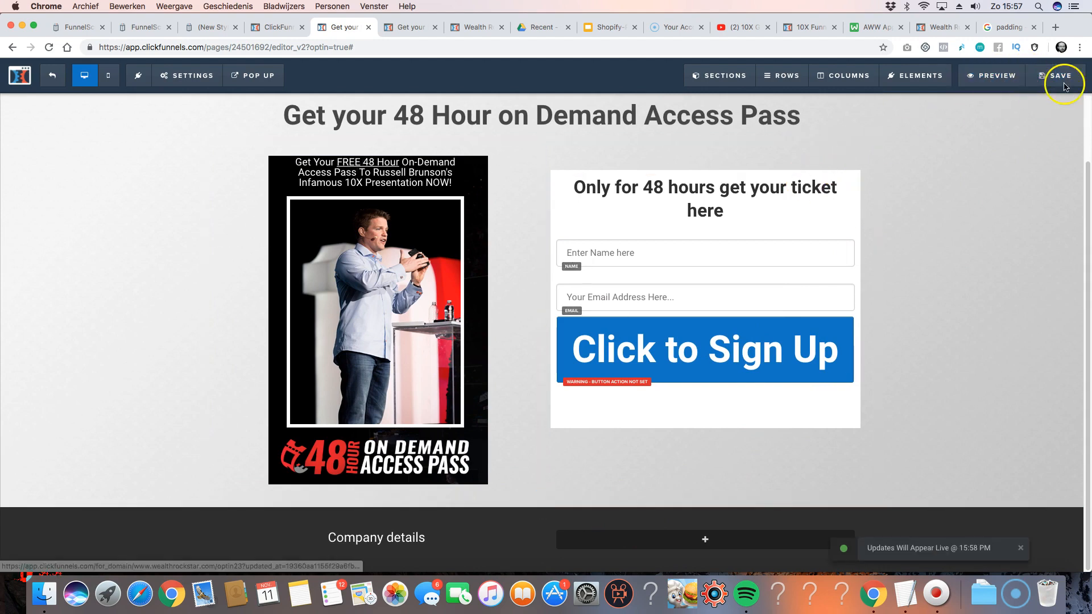
- Preview the page and test its opt-in form by filling in a name and an email address and submitting them
{"action": "left_click", "coordinate": [978, 76]}
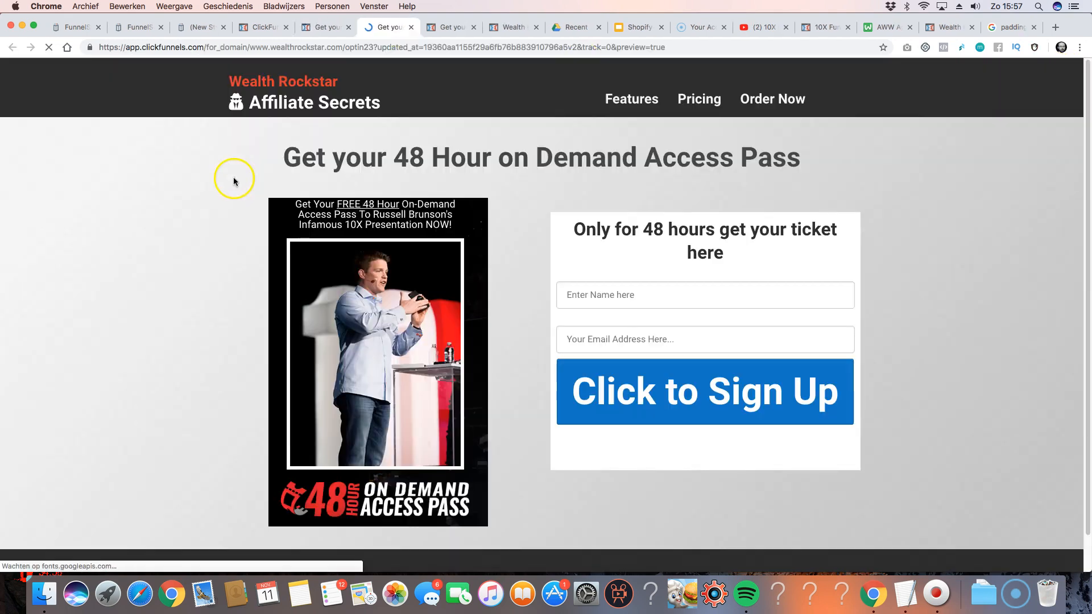
{"action": "left_click_drag", "start_coordinate": [313, 144], "coordinate": [794, 148]}
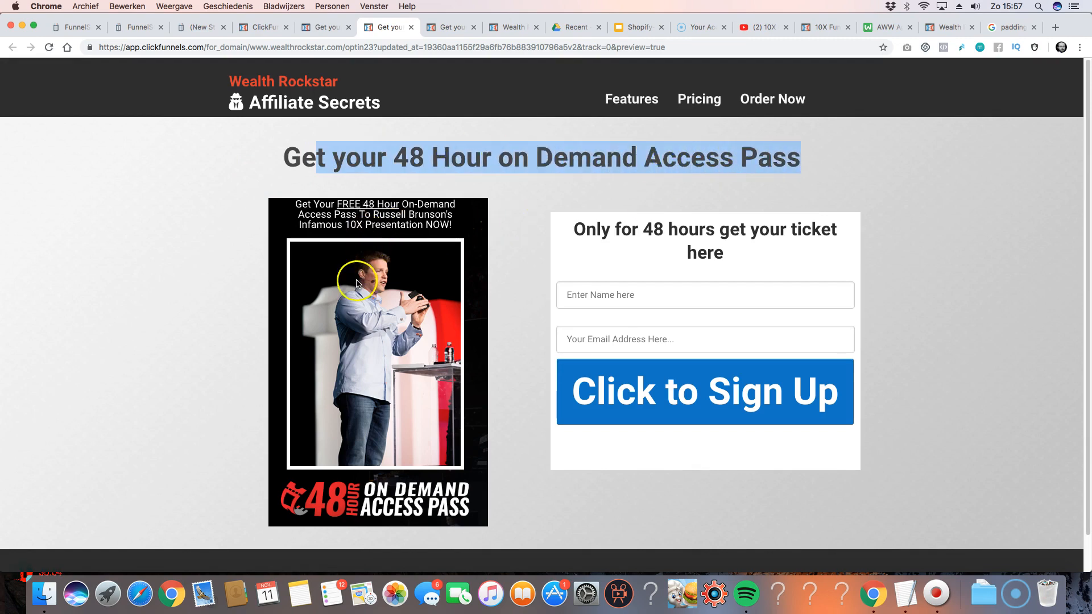
{"action": "left_click", "coordinate": [639, 302]}
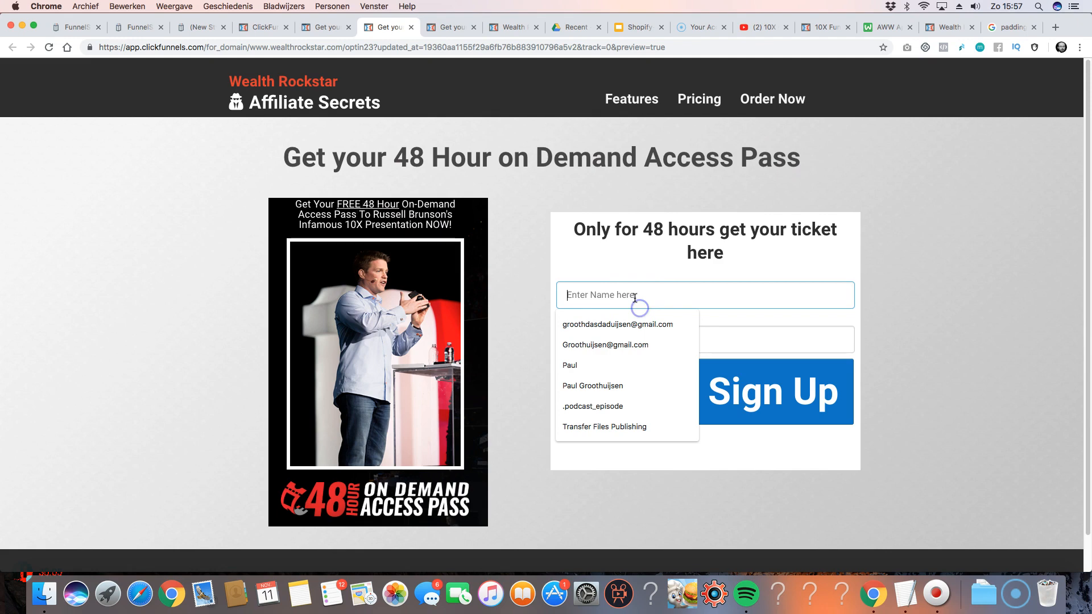
{"action": "left_click", "coordinate": [585, 388]}
{"action": "left_click", "coordinate": [599, 340]}
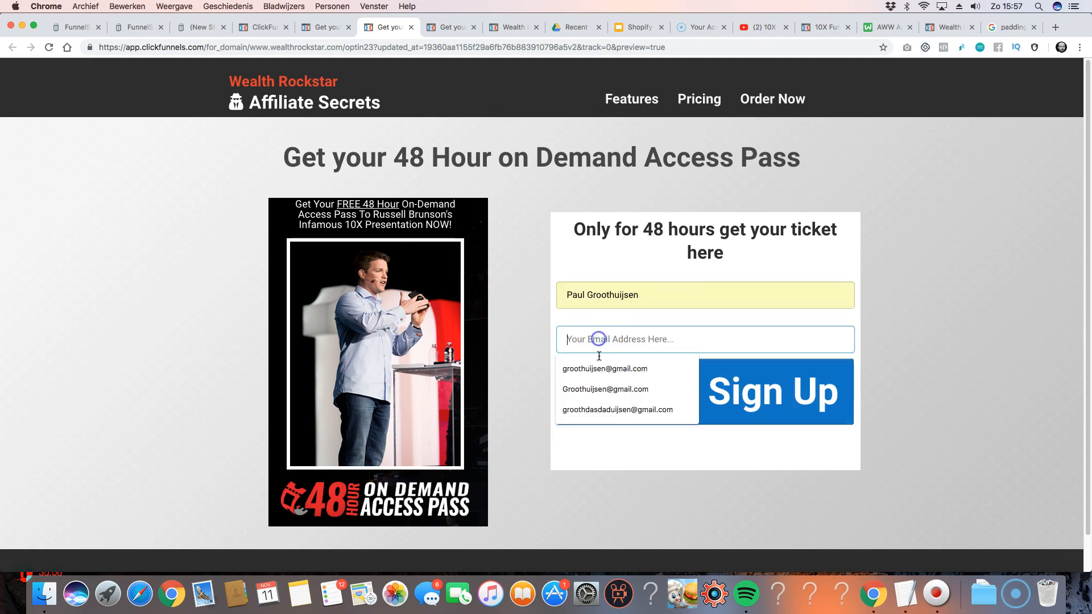
{"action": "left_click", "coordinate": [599, 409]}
{"action": "left_click", "coordinate": [690, 393]}
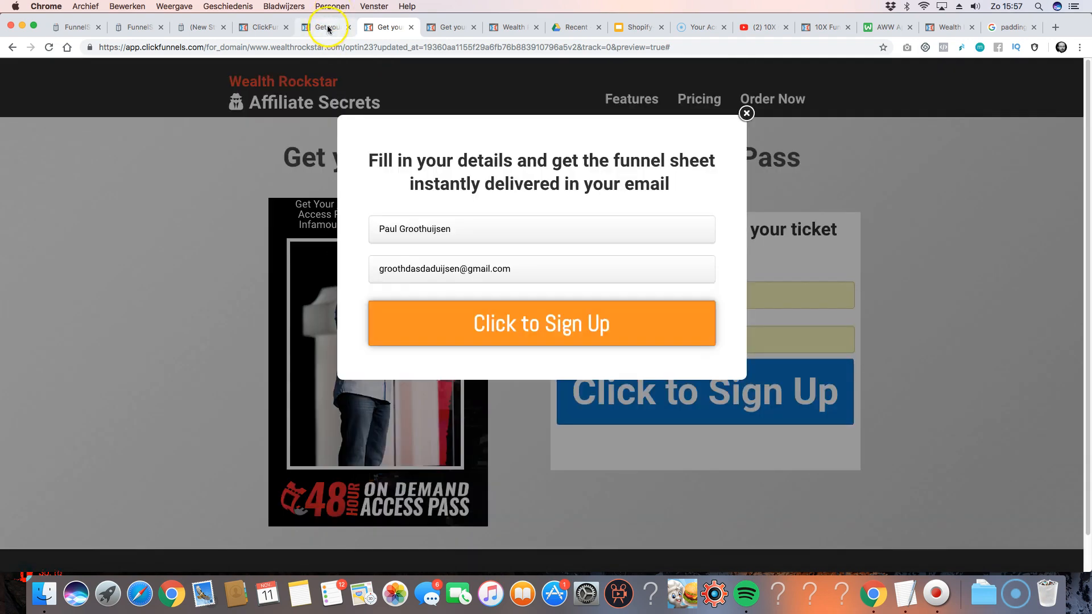
{"action": "left_click", "coordinate": [490, 316]}
- Return to the page editor, set the "Click to Sign Up" button's action to Submit Order / Submit Form, and save the page
{"action": "left_click", "coordinate": [327, 25]}
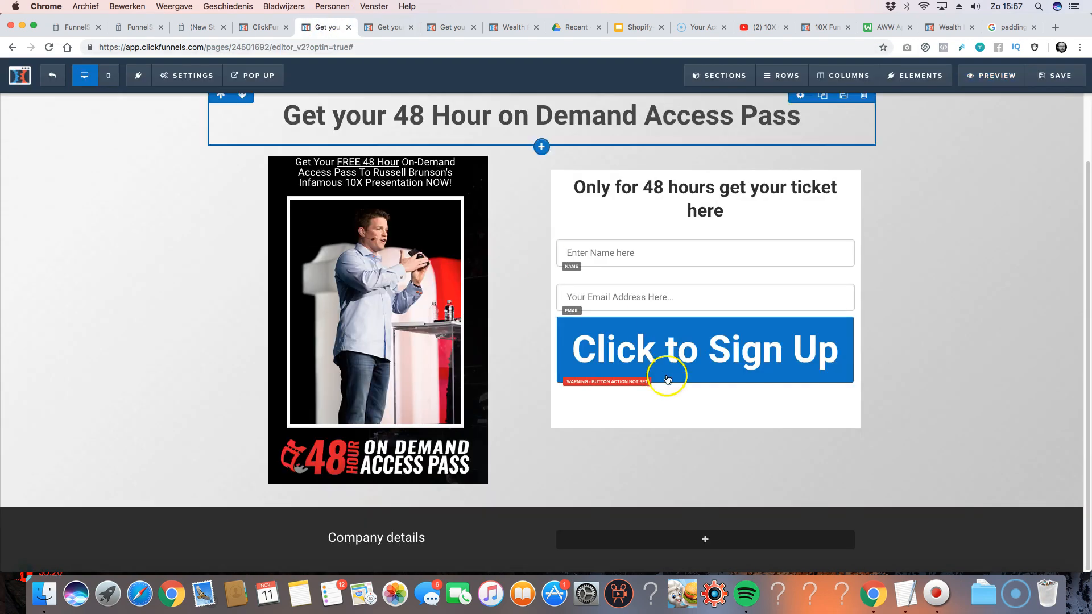
{"action": "left_click", "coordinate": [657, 352]}
{"action": "left_click", "coordinate": [972, 235]}
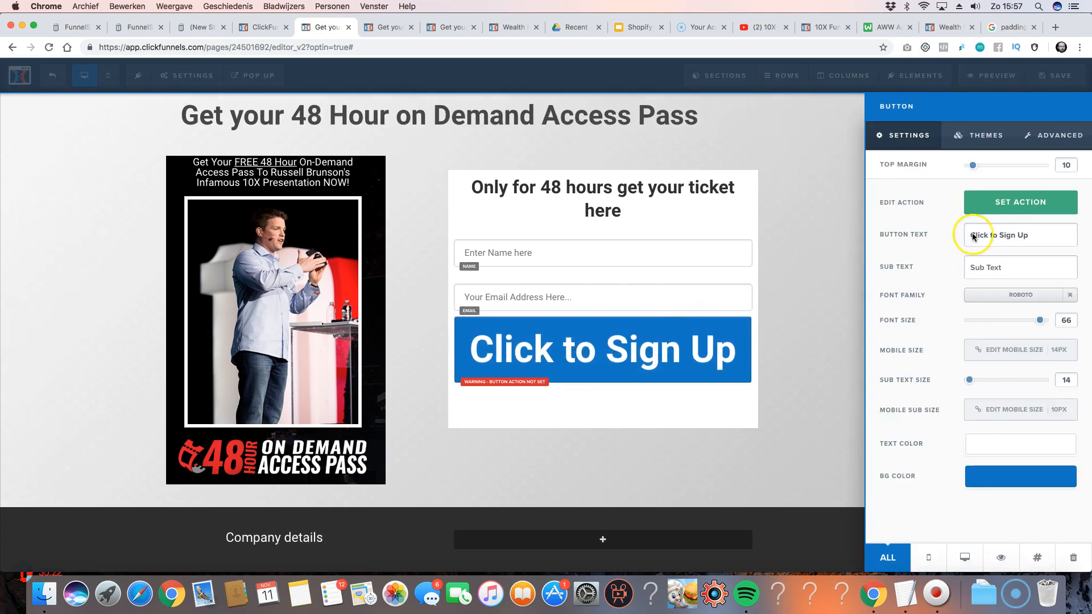
{"action": "left_click", "coordinate": [1005, 208]}
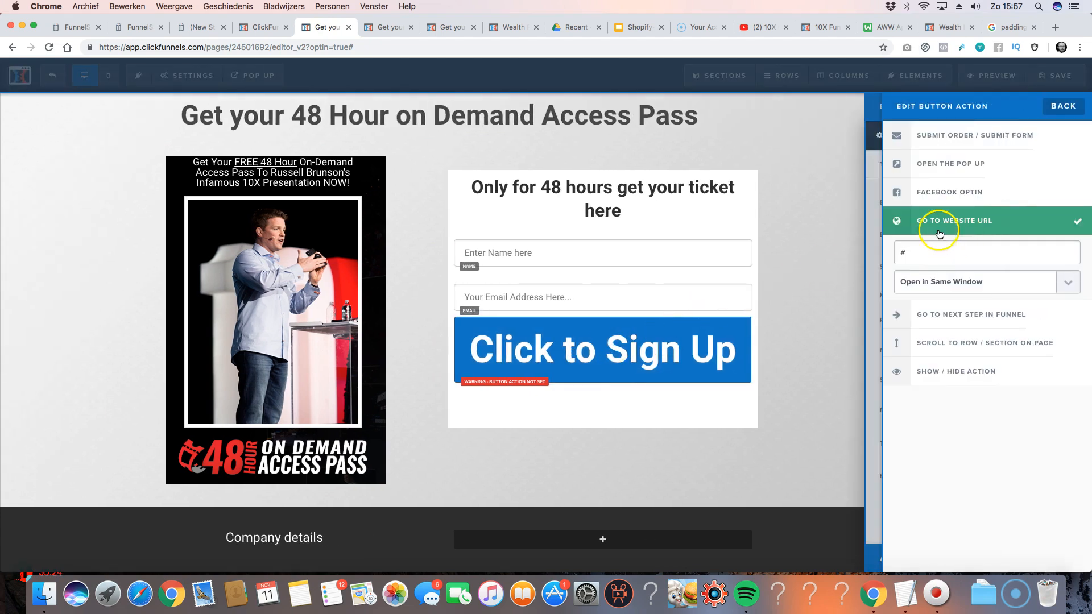
{"action": "left_click", "coordinate": [936, 135]}
{"action": "left_click", "coordinate": [1072, 108]}
{"action": "left_click", "coordinate": [1063, 74]}
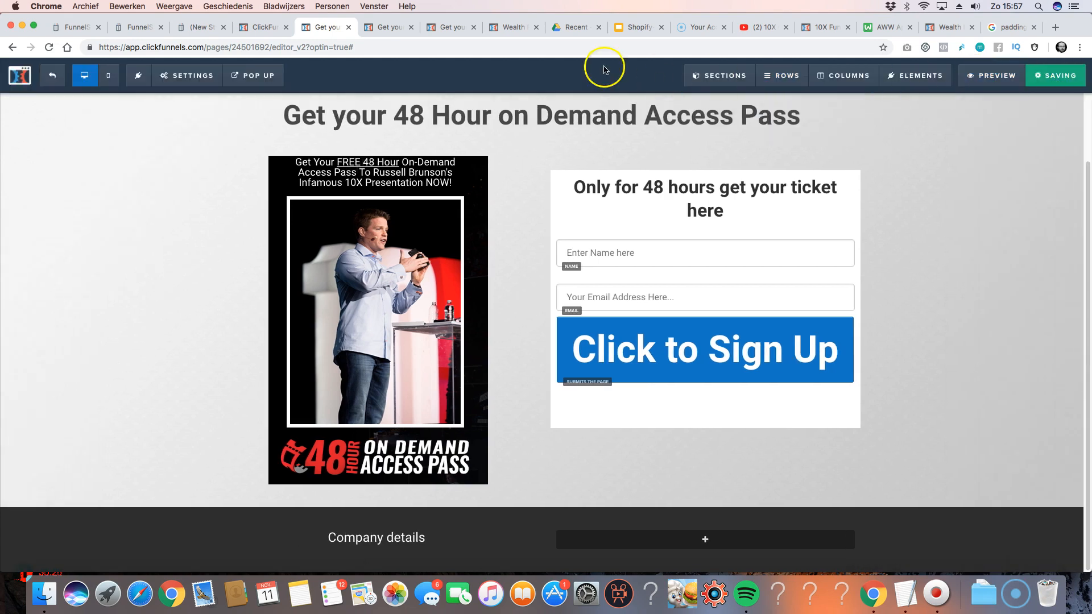
- Preview the page again, submit the filled opt-in form to test the button, and dismiss the pop-up
{"action": "left_click", "coordinate": [987, 74]}
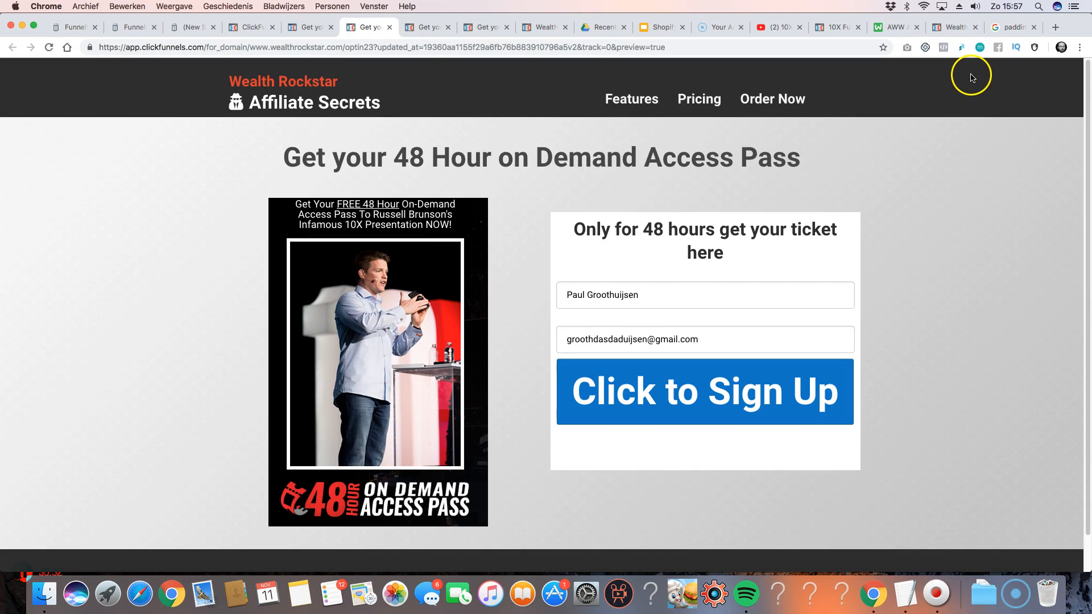
{"action": "left_click", "coordinate": [634, 396]}
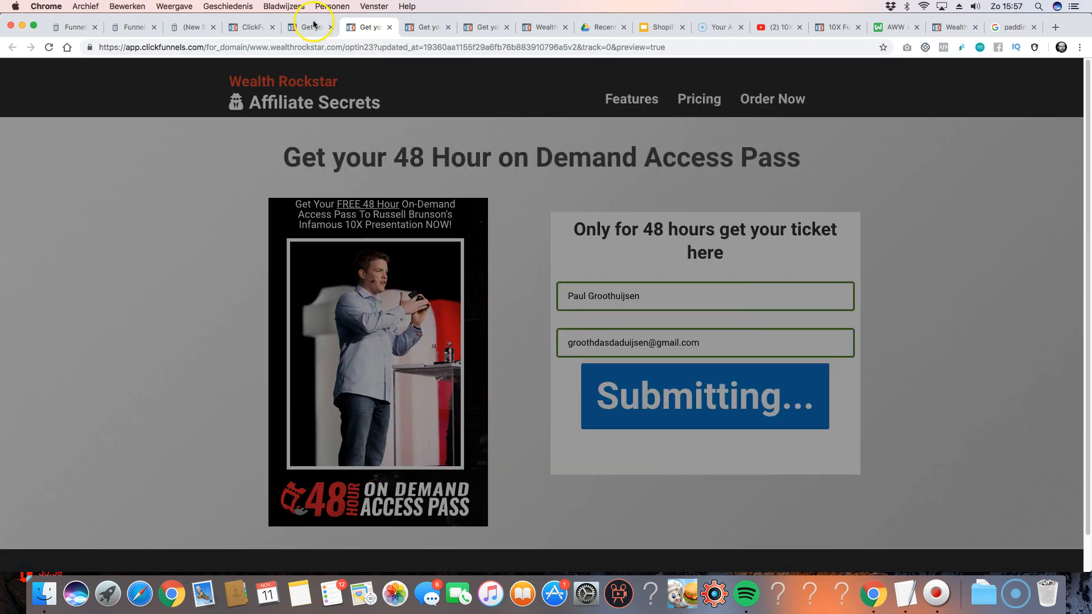
{"action": "mouse_move", "coordinate": [313, 27]}
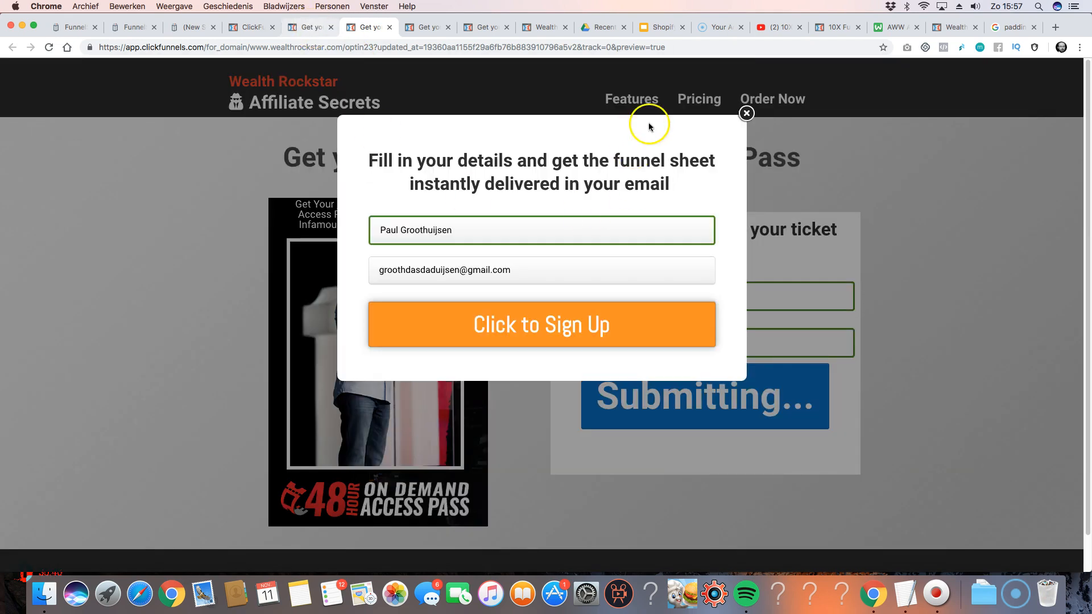
{"action": "left_click", "coordinate": [747, 114]}
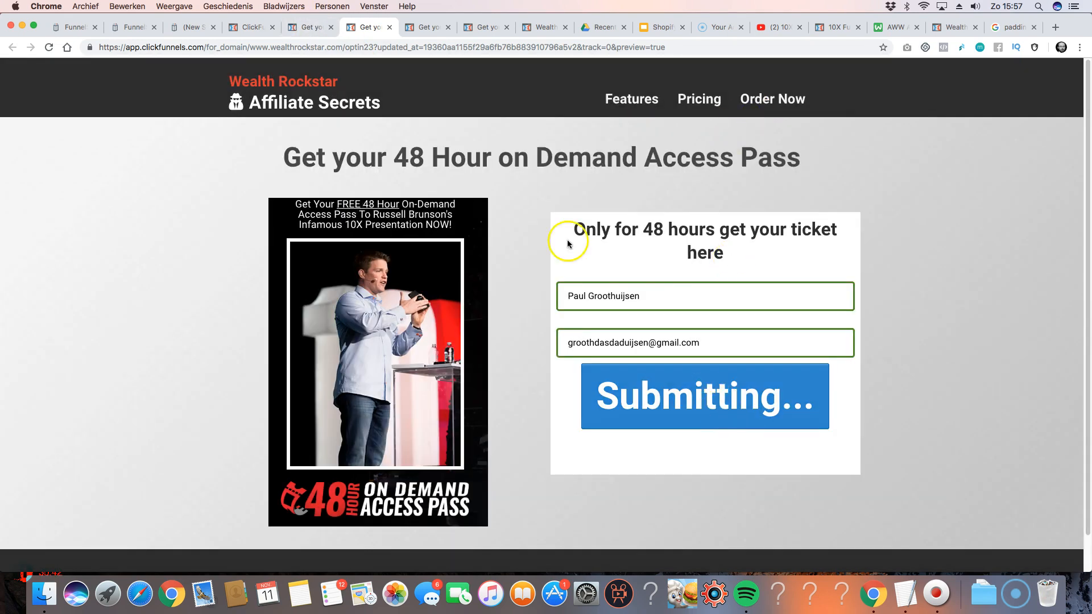
- Save the opt-in page in the editor again and exit to the funnel's step overview
{"action": "left_click", "coordinate": [307, 26]}
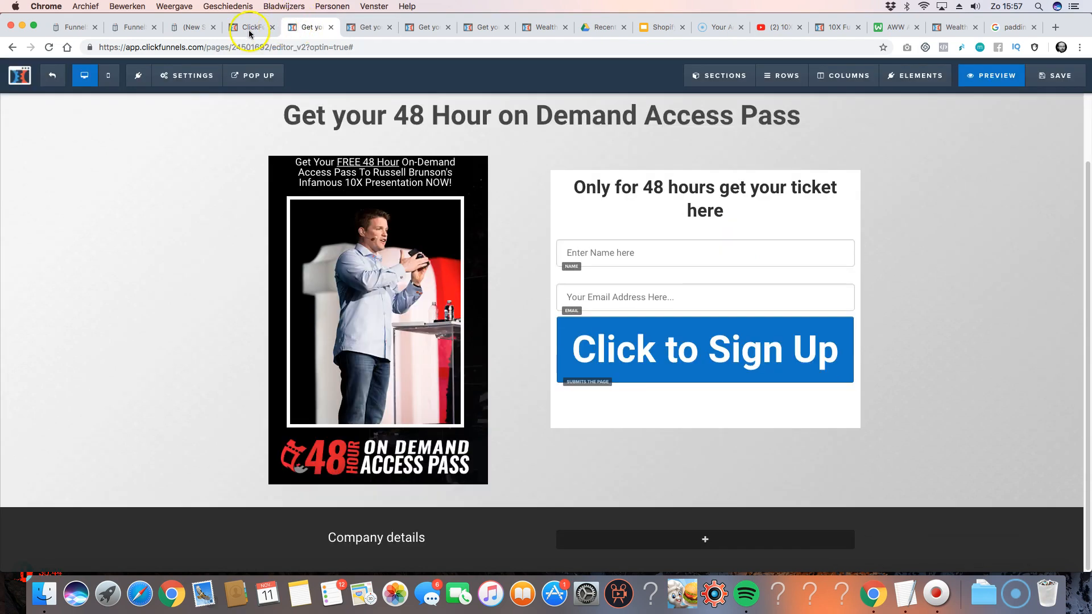
{"action": "left_click", "coordinate": [1057, 75]}
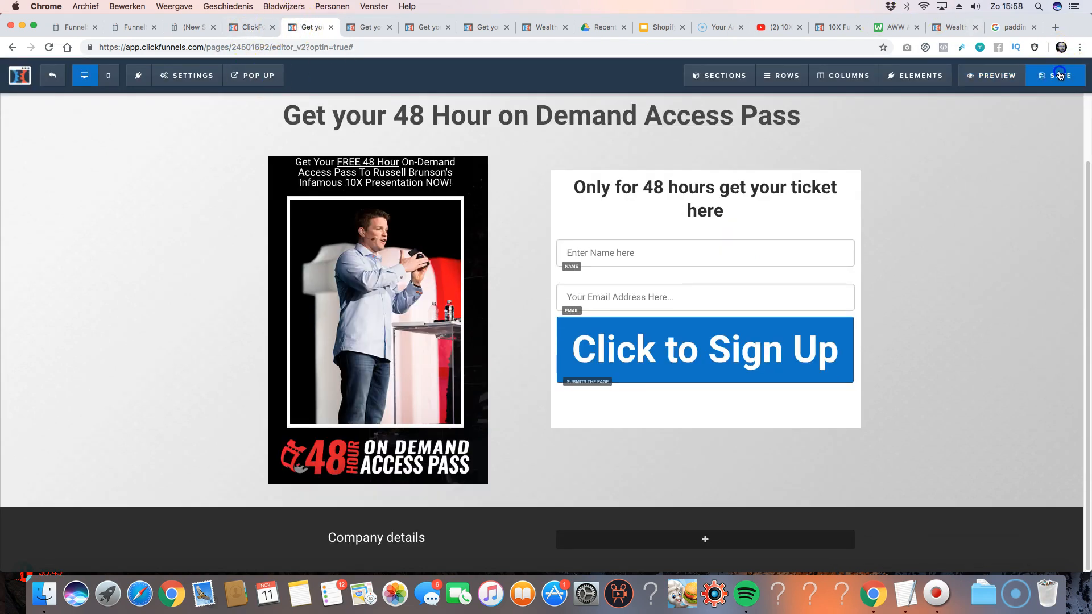
{"action": "left_click", "coordinate": [57, 74]}
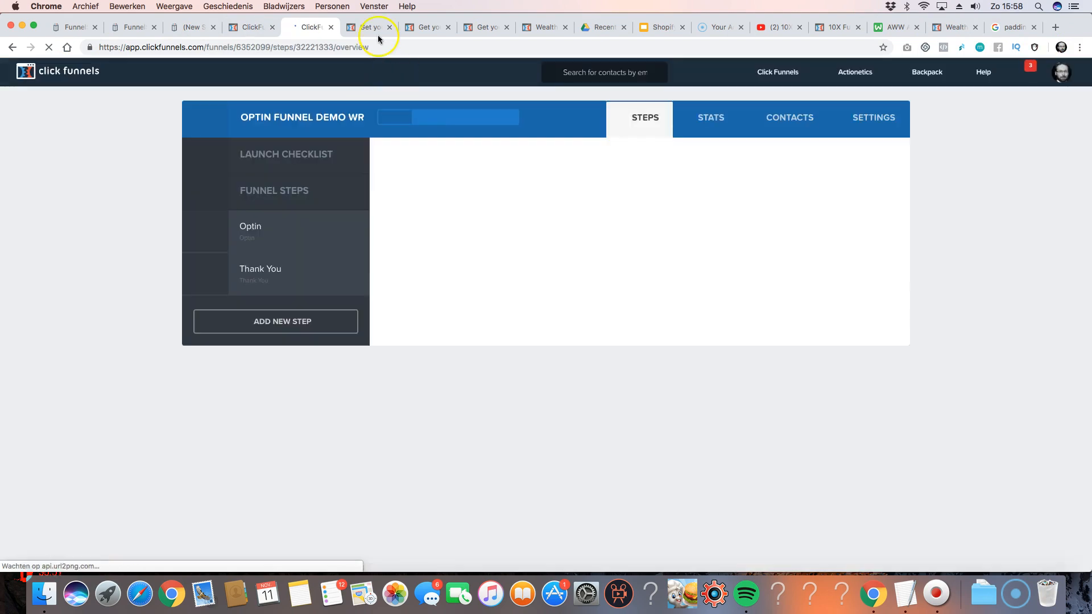
- Open the funnel's Thank You step and update its page with the path thank-you5353
{"action": "left_click", "coordinate": [375, 28]}
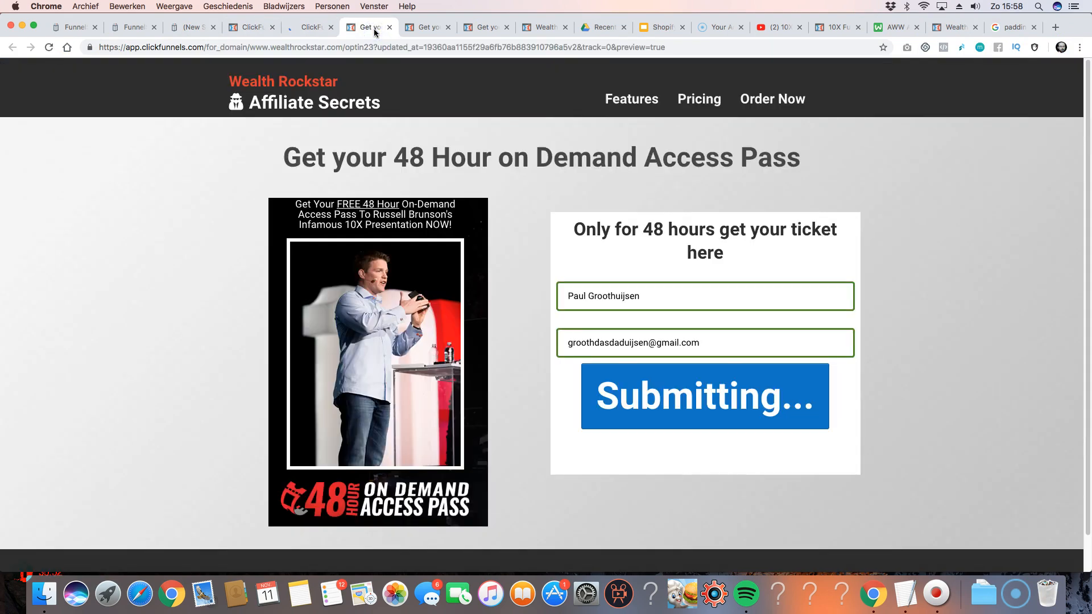
{"action": "left_click", "coordinate": [311, 26]}
{"action": "left_click", "coordinate": [287, 271]}
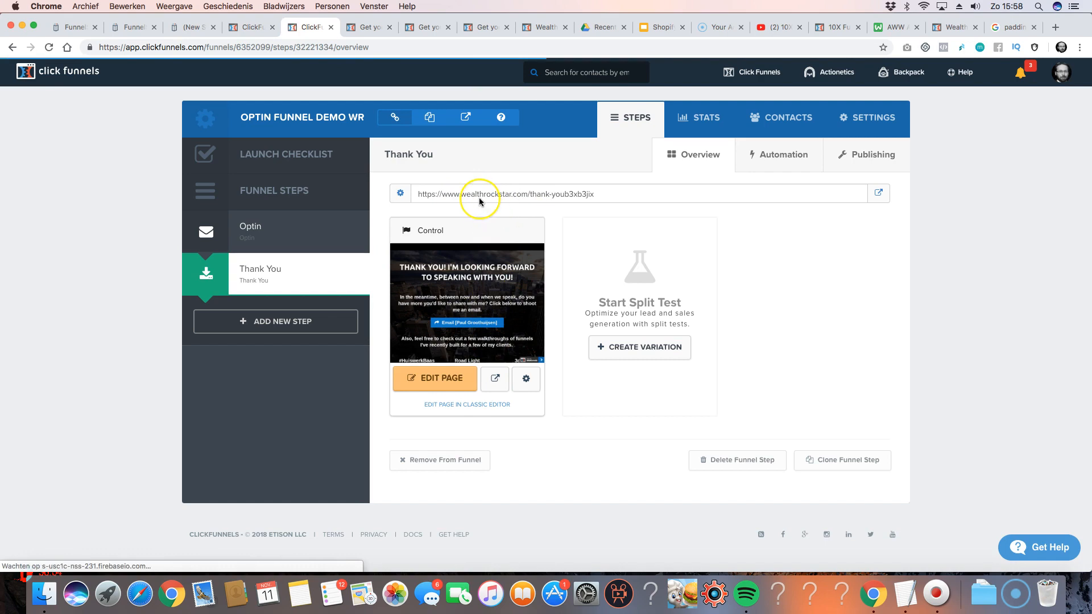
{"action": "left_click", "coordinate": [526, 378]}
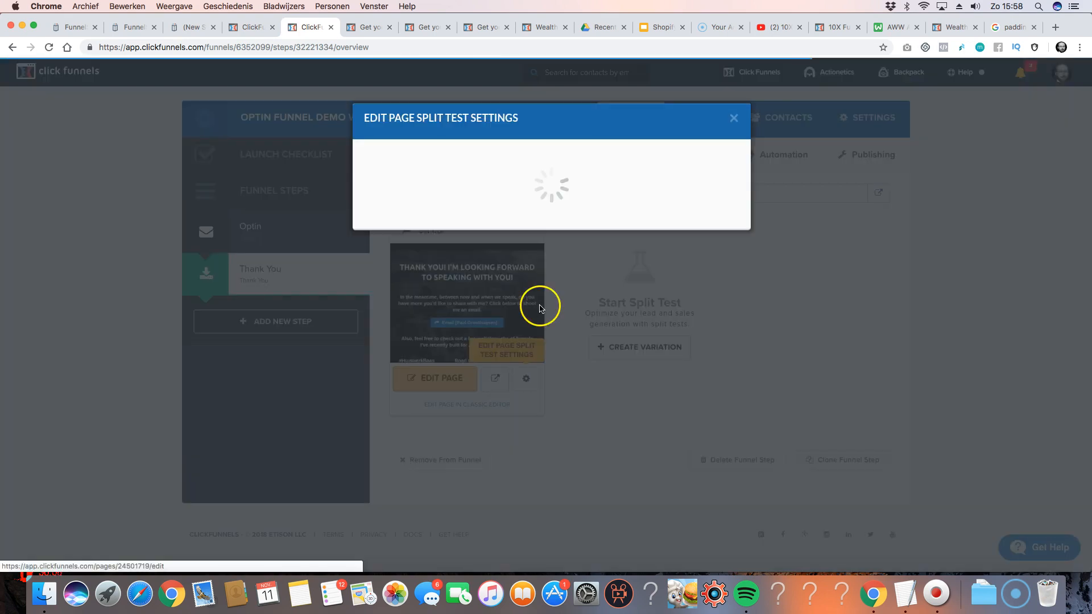
{"action": "left_click", "coordinate": [447, 251]}
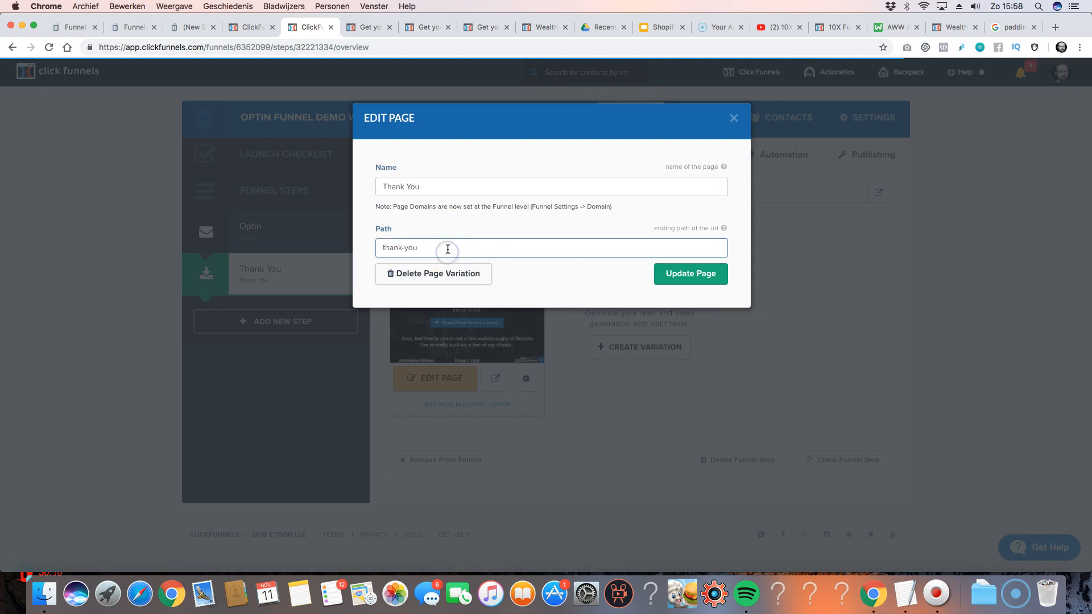
{"action": "key", "text": "F4"}
{"action": "key", "text": "Escape"}
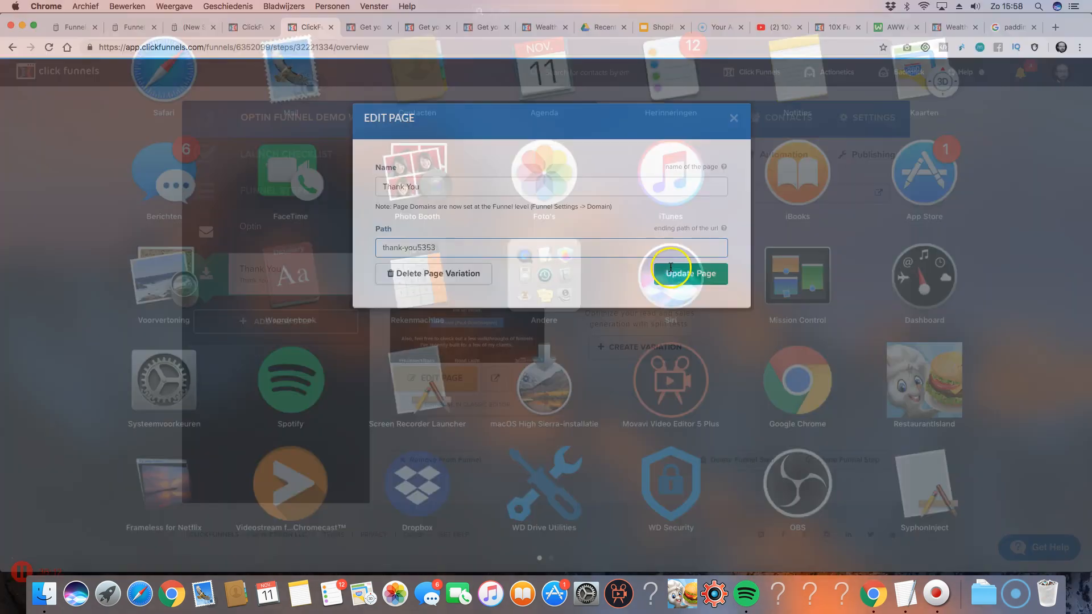
{"action": "left_click", "coordinate": [690, 273]}
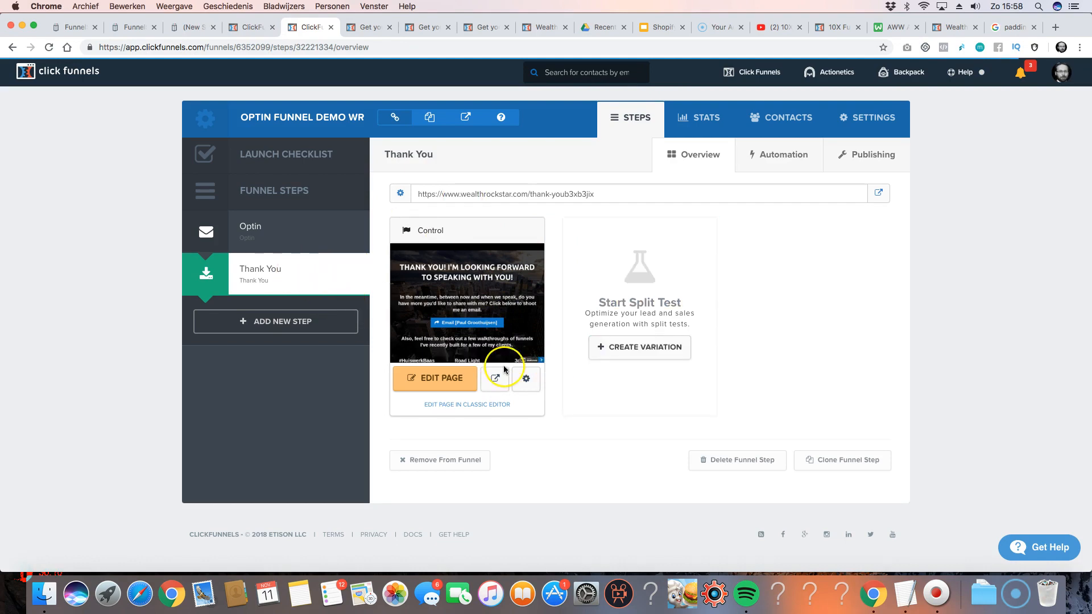
- Check the Thank You page's path in its settings, update the page again and reopen the Thank You step
{"action": "left_click", "coordinate": [525, 380]}
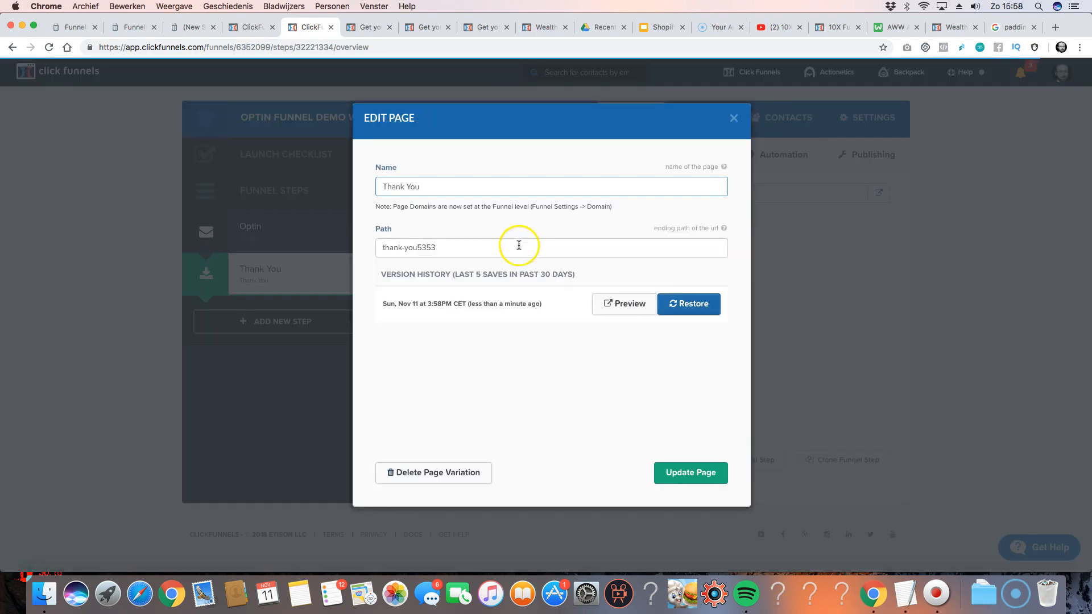
{"action": "left_click", "coordinate": [683, 471]}
{"action": "left_click", "coordinate": [243, 270]}
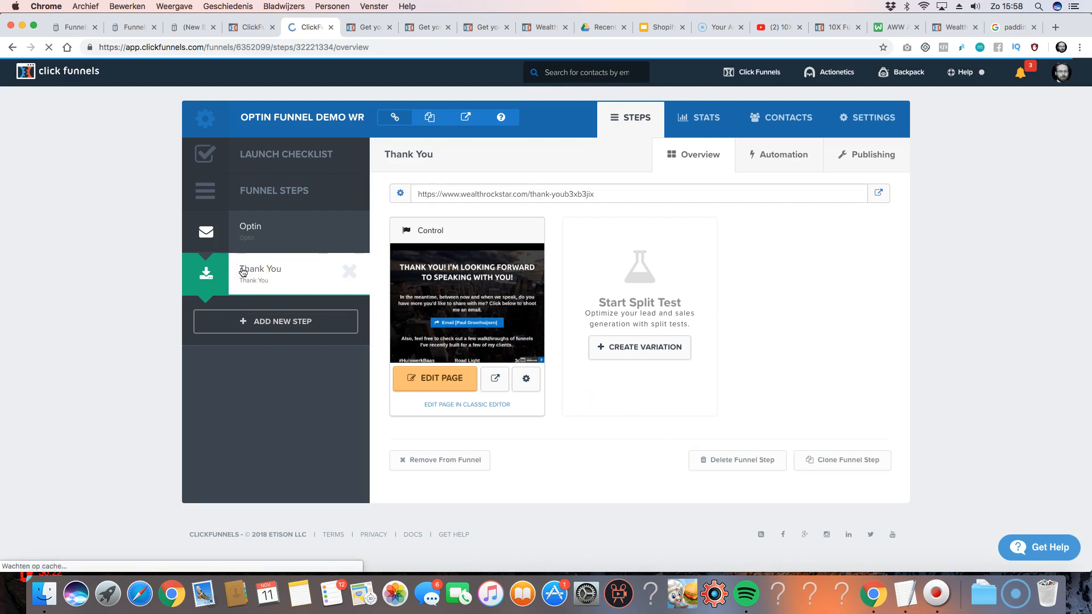
- Open the funnel's Optin step and check the test contact's e-mail and memberships in the contact profile
{"action": "left_click", "coordinate": [255, 233]}
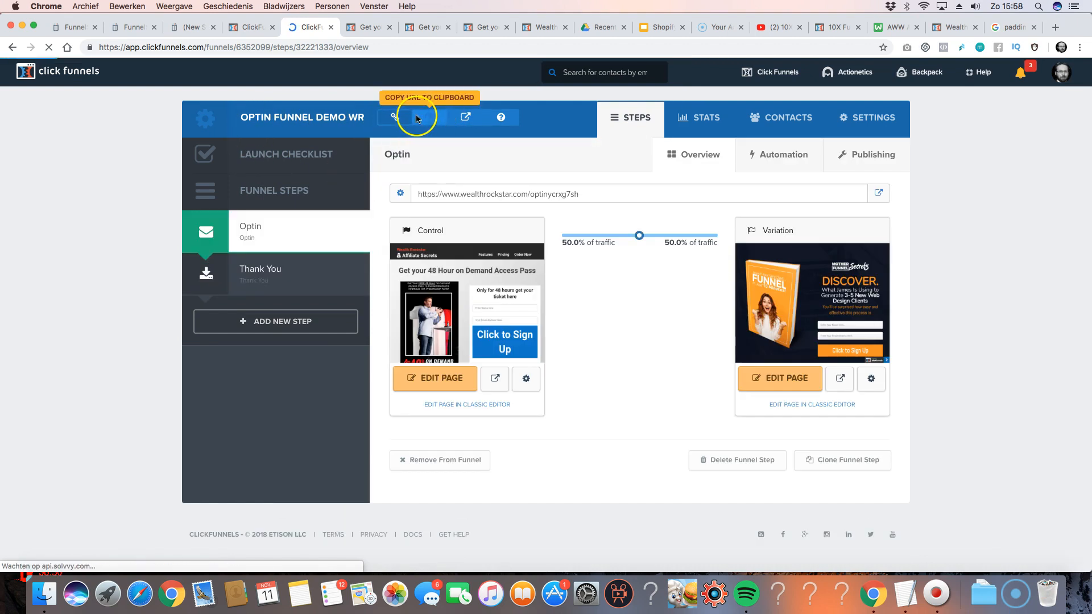
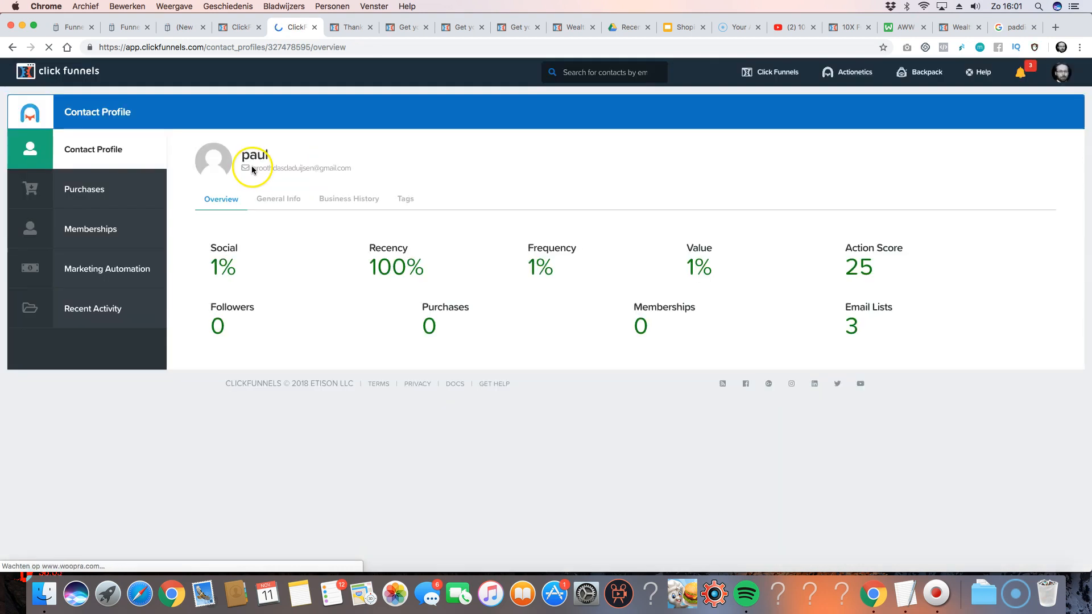
{"action": "left_click_drag", "start_coordinate": [252, 166], "coordinate": [356, 167]}
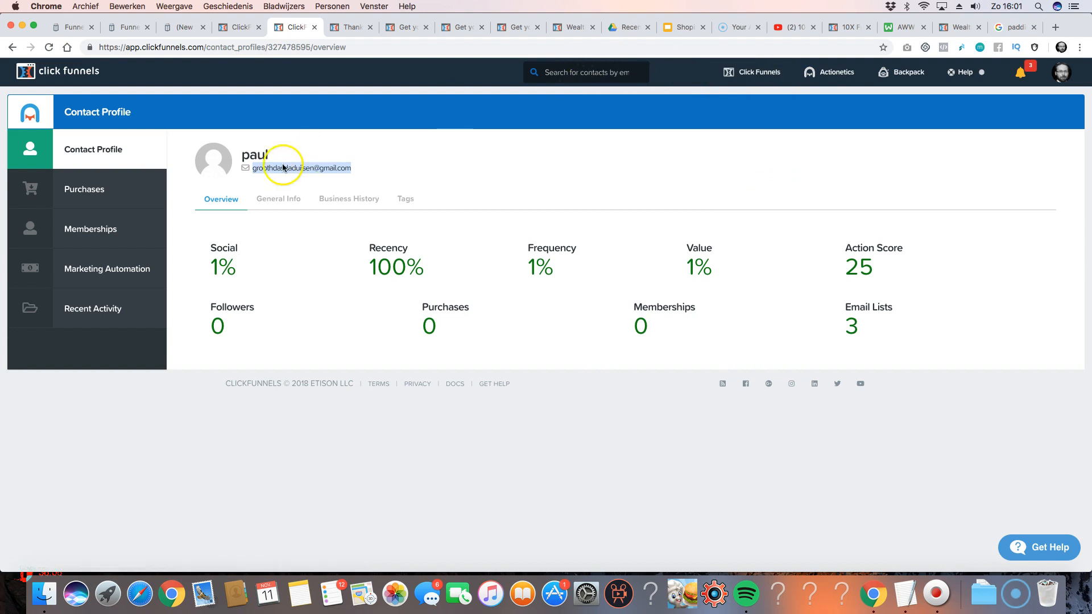
{"action": "left_click", "coordinate": [89, 219]}
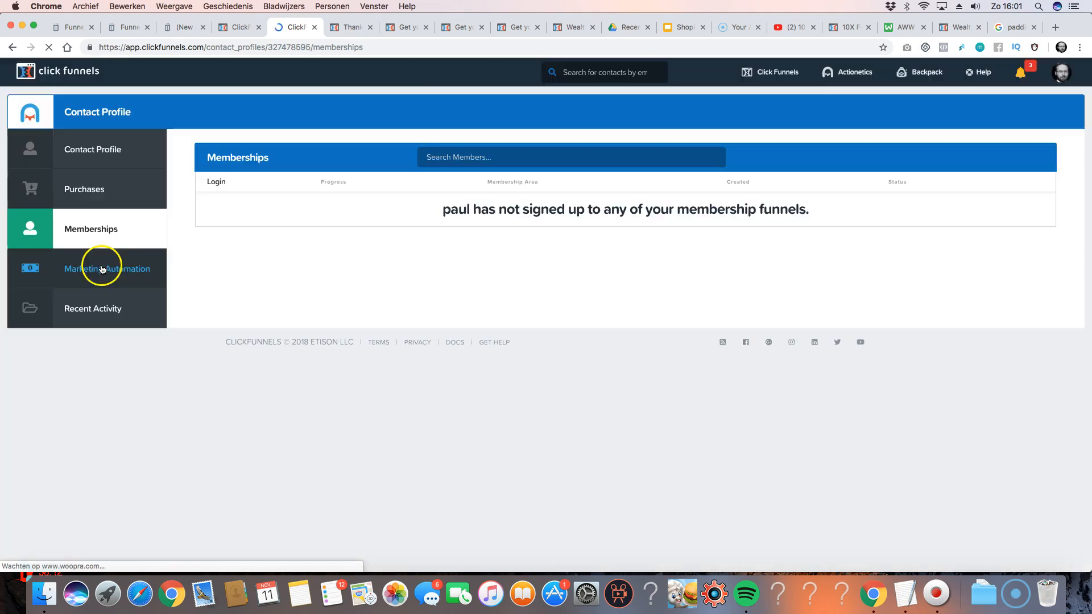
- Remove the contact from the beemden, Shopifriday Top500, WRAcademy free+paid and 30 days lists, keeping WR Broadcast Mail, and update the lists
{"action": "left_click", "coordinate": [101, 268]}
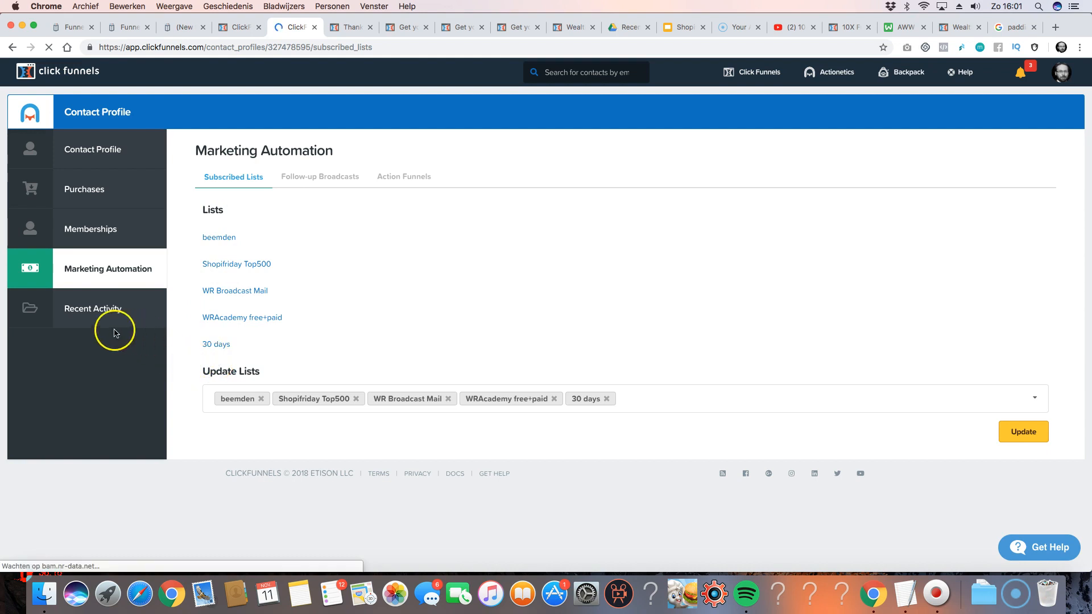
{"action": "left_click", "coordinate": [260, 400]}
{"action": "left_click", "coordinate": [296, 399]}
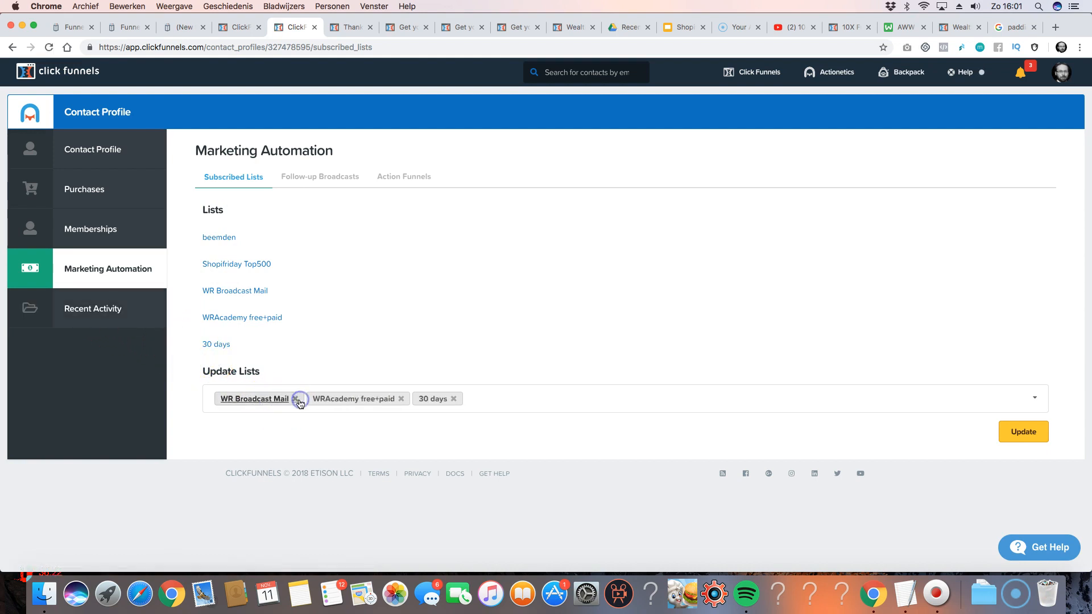
{"action": "left_click", "coordinate": [402, 399]}
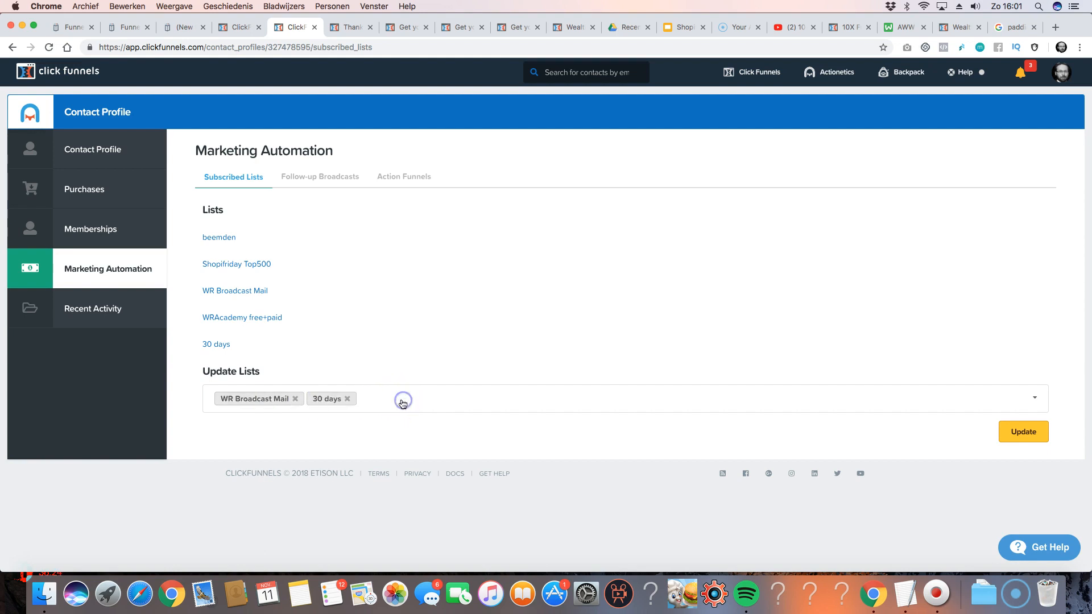
{"action": "left_click", "coordinate": [347, 398]}
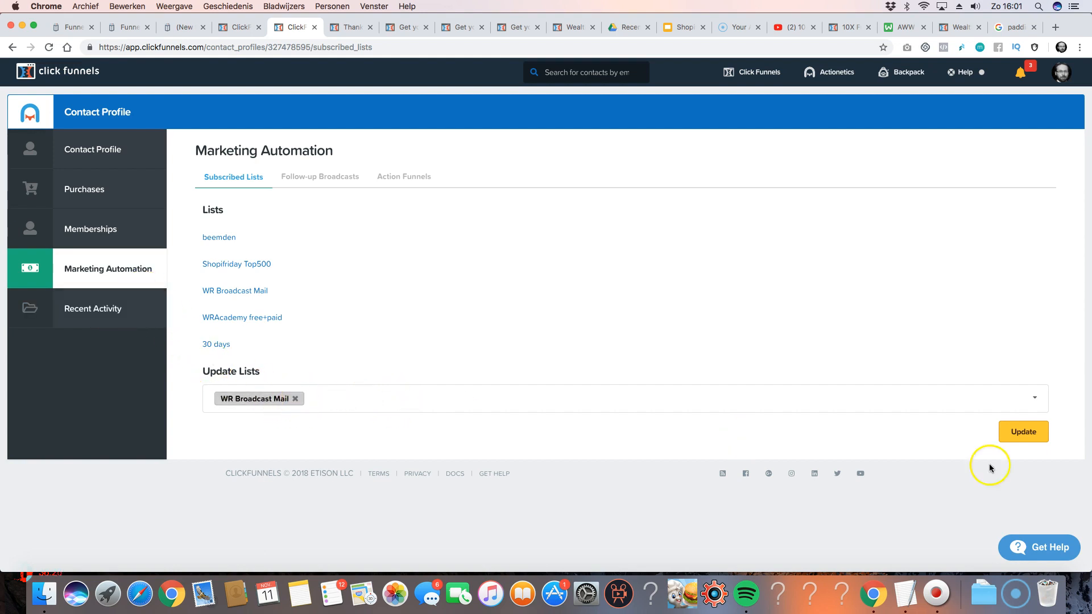
{"action": "left_click", "coordinate": [1024, 432]}
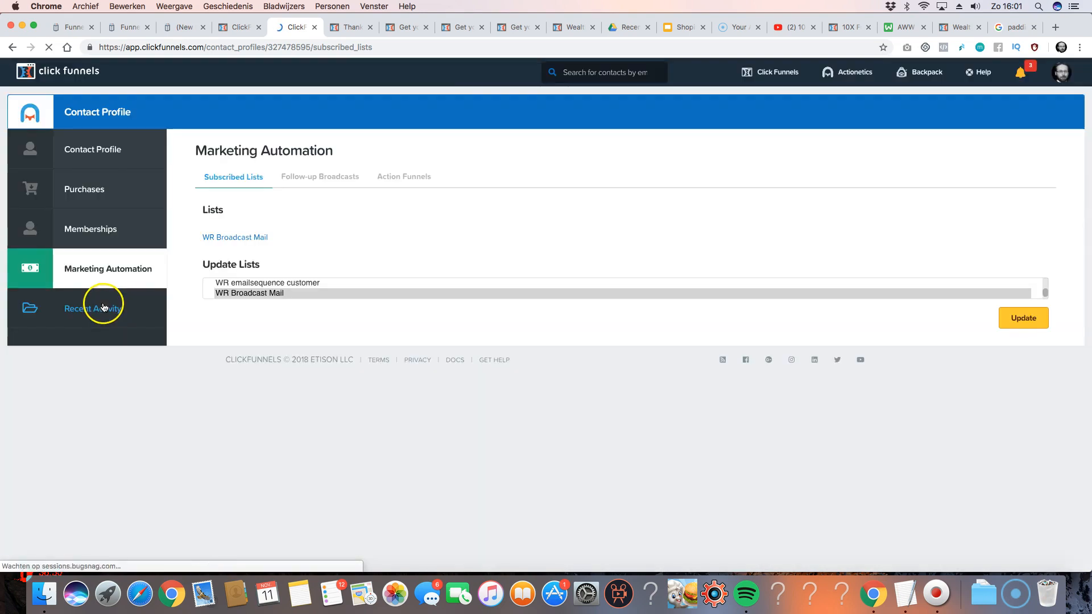
- Review the contact's recent activity and the heading and message on the published Thank You page
{"action": "left_click", "coordinate": [103, 307]}
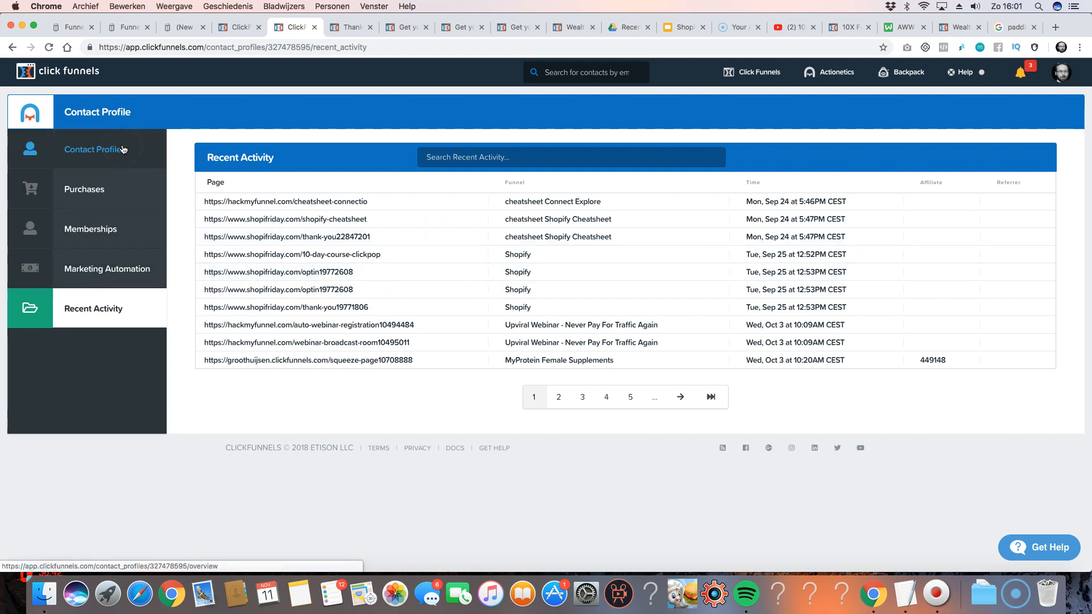
{"action": "left_click", "coordinate": [353, 27]}
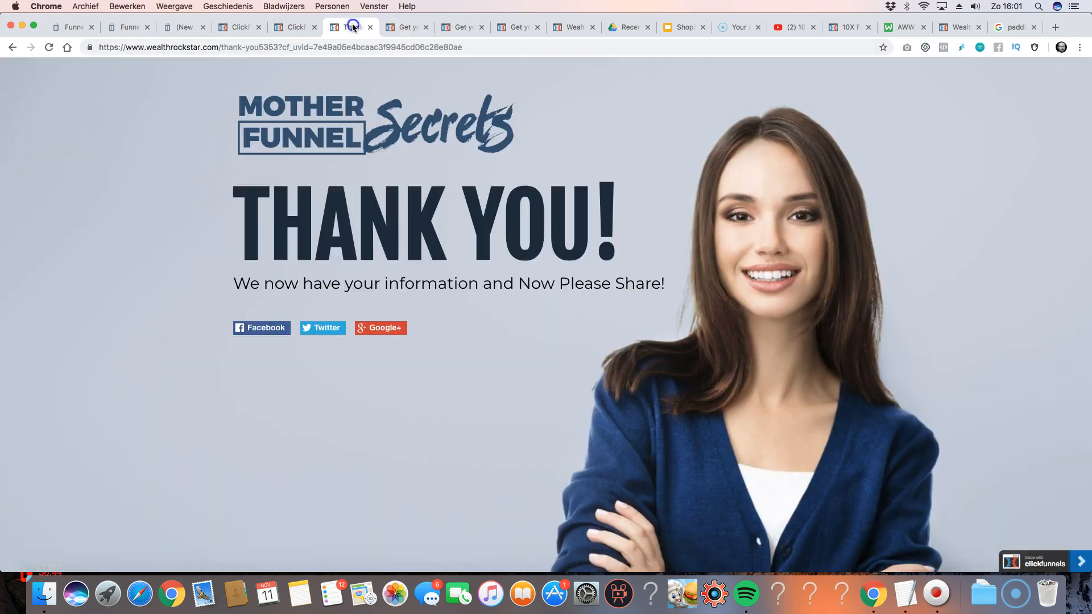
{"action": "left_click", "coordinate": [291, 28]}
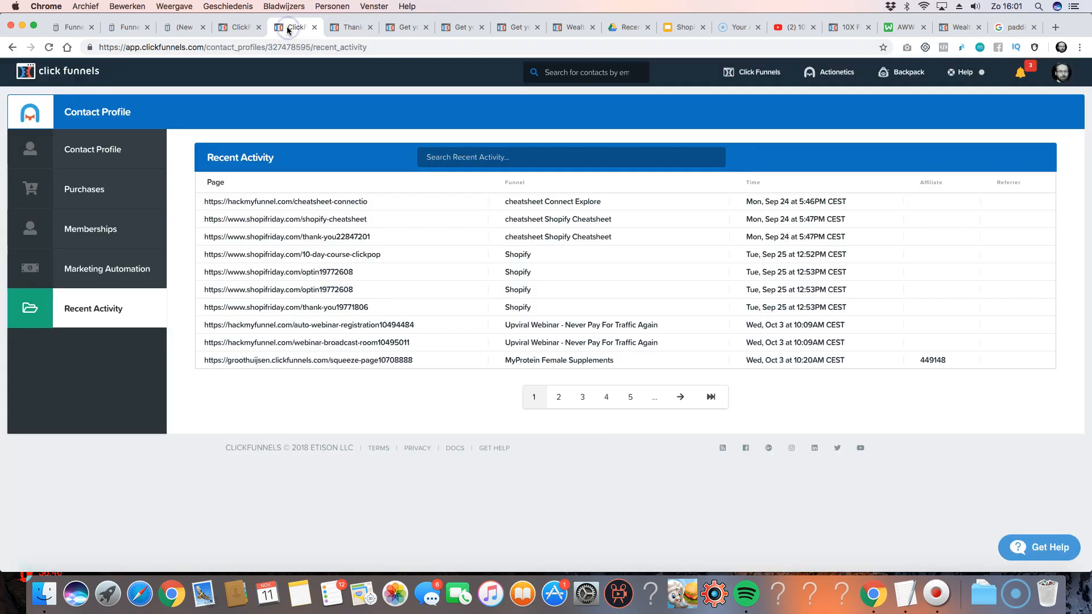
{"action": "left_click", "coordinate": [353, 27]}
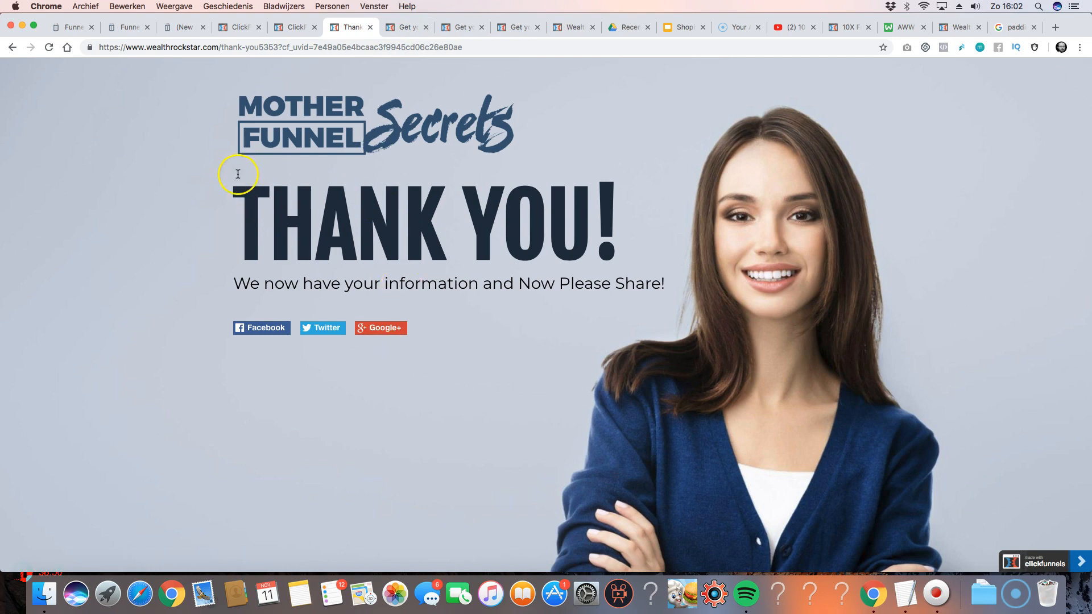
{"action": "left_click_drag", "start_coordinate": [241, 177], "coordinate": [620, 234]}
{"action": "left_click_drag", "start_coordinate": [227, 285], "coordinate": [596, 274]}
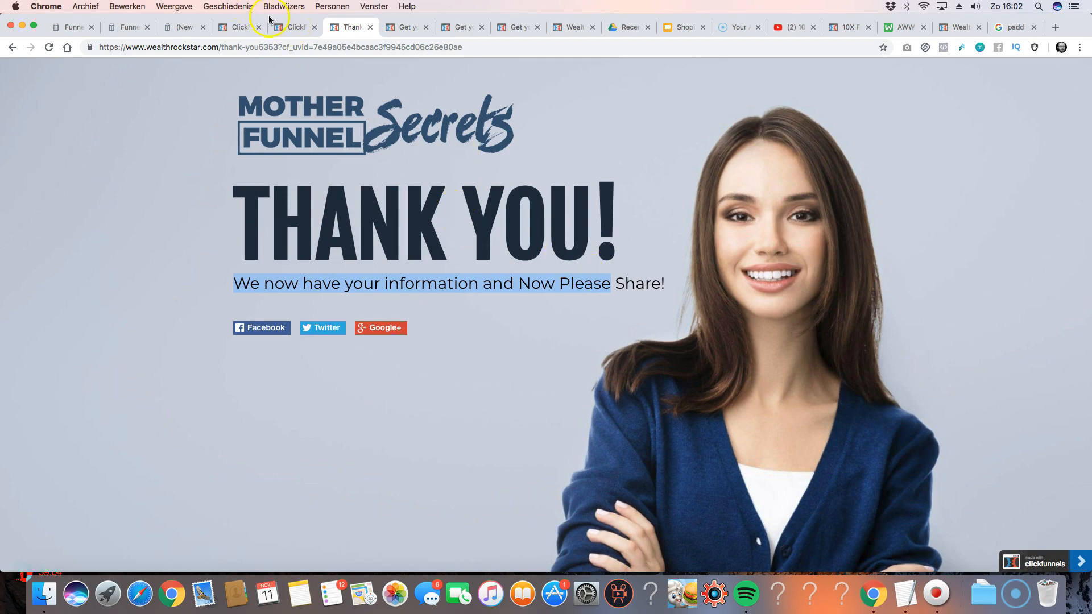
- Return to the contact profile in ClickFunnels and open the list of all funnels
{"action": "left_click", "coordinate": [292, 28]}
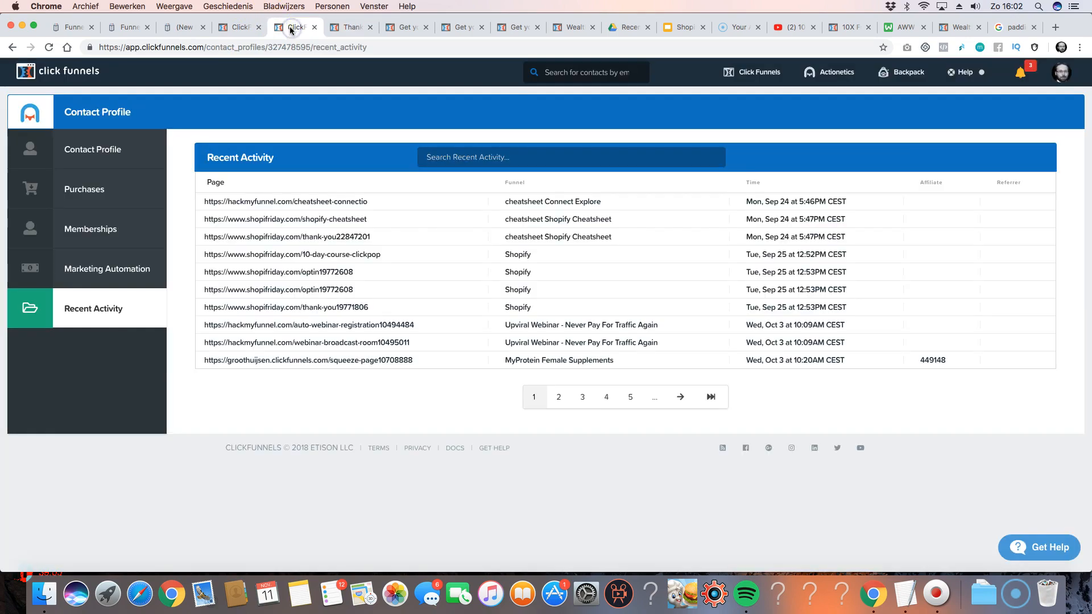
{"action": "left_click", "coordinate": [237, 29]}
{"action": "left_click", "coordinate": [296, 27]}
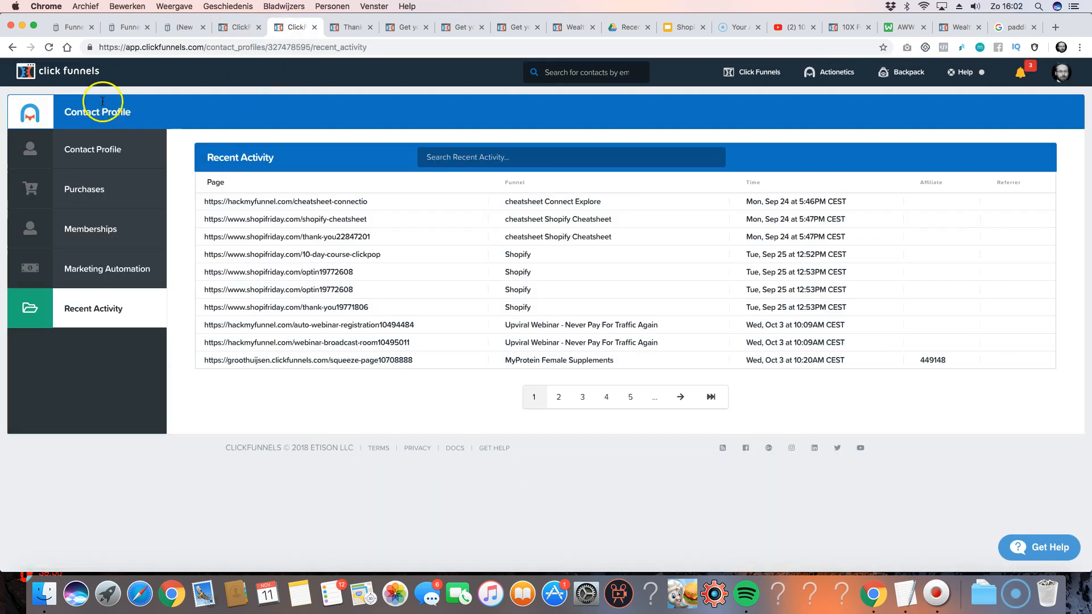
{"action": "mouse_move", "coordinate": [763, 76]}
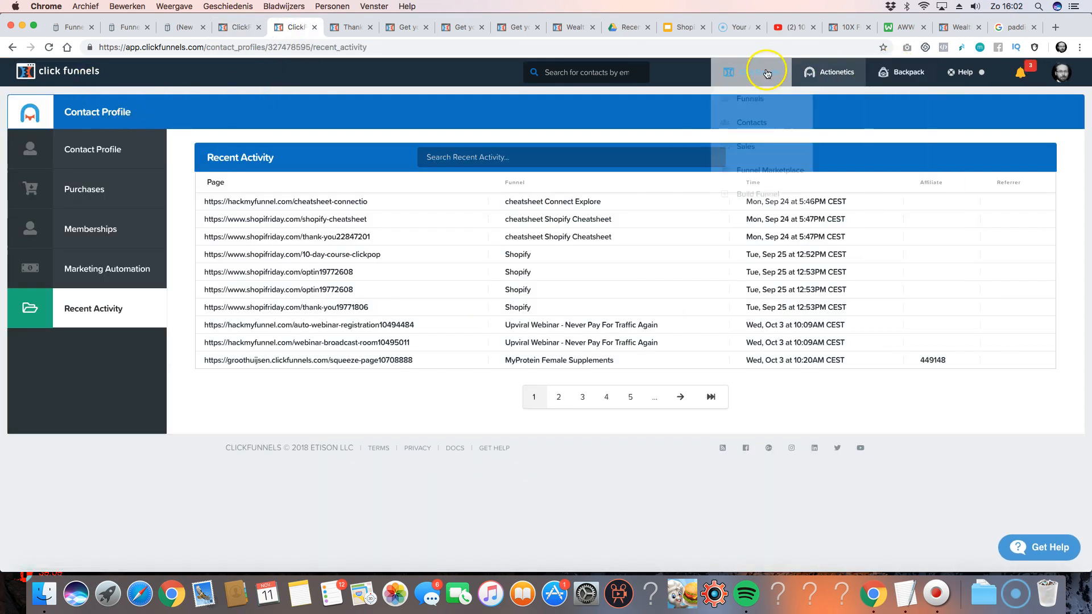
{"action": "left_click", "coordinate": [746, 102]}
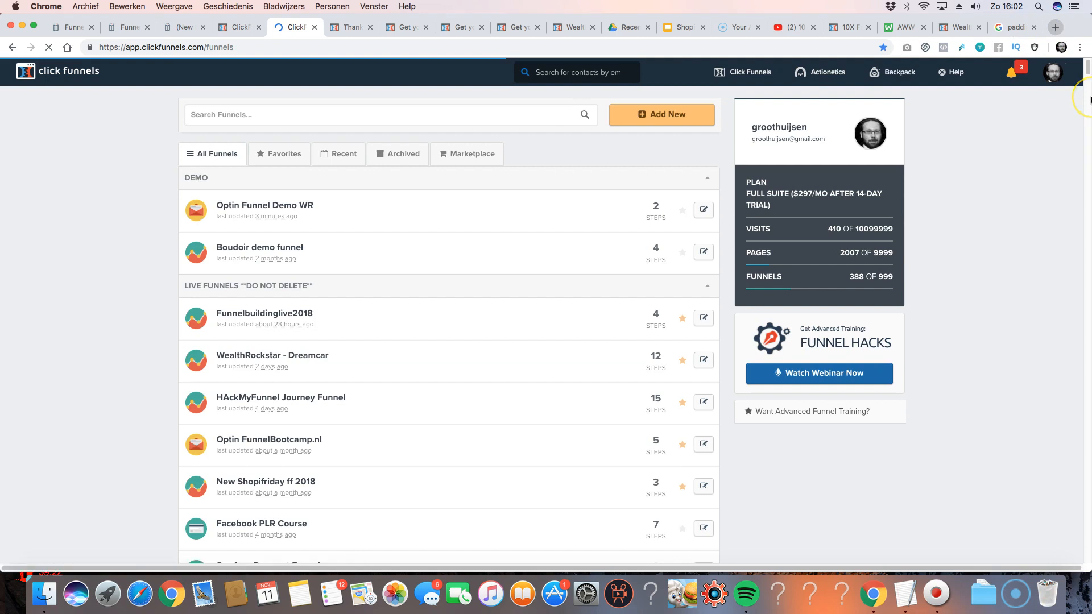
- Load wealthrockstar.com/free-clickfunnels-course in a new browser tab
{"action": "left_click", "coordinate": [1056, 28]}
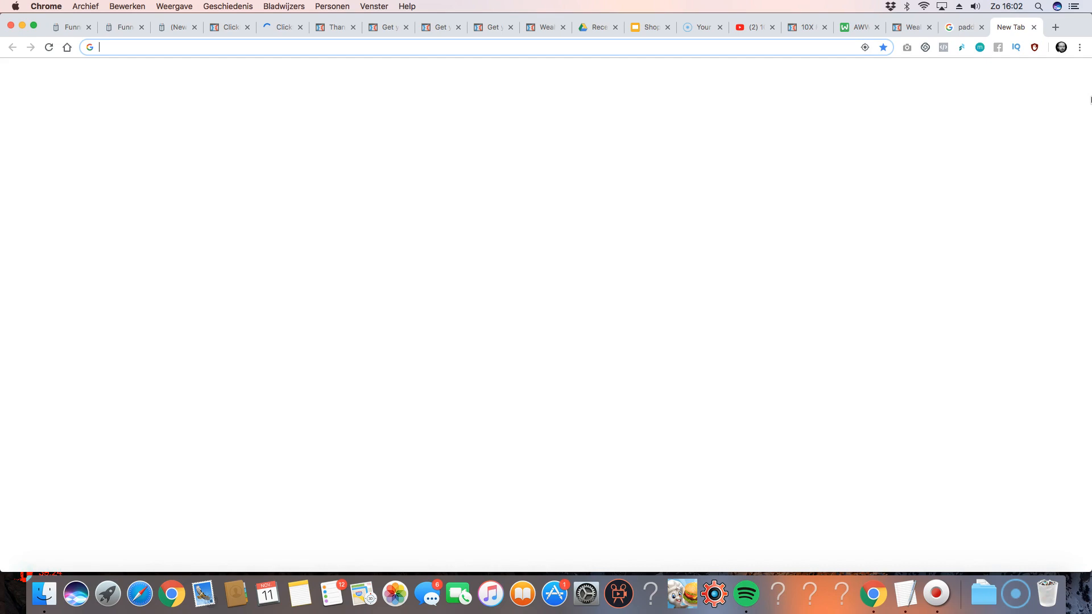
{"action": "type", "text": "wealthrockstar.com"}
{"action": "type", "text": "/free"}
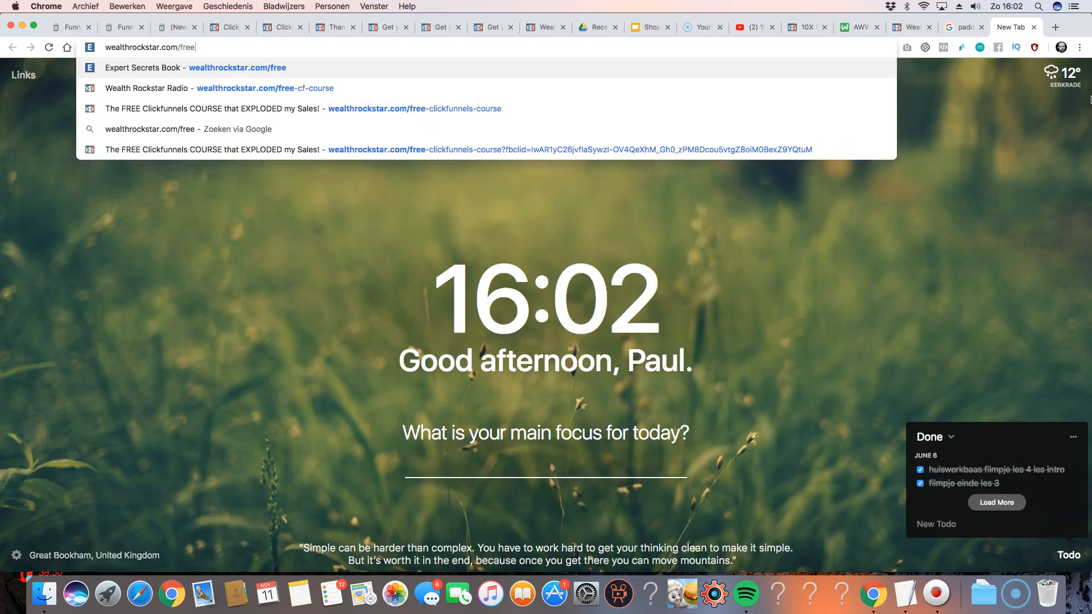
{"action": "key", "text": "Down"}
{"action": "key", "text": "Down"}
{"action": "key", "text": "Down"}
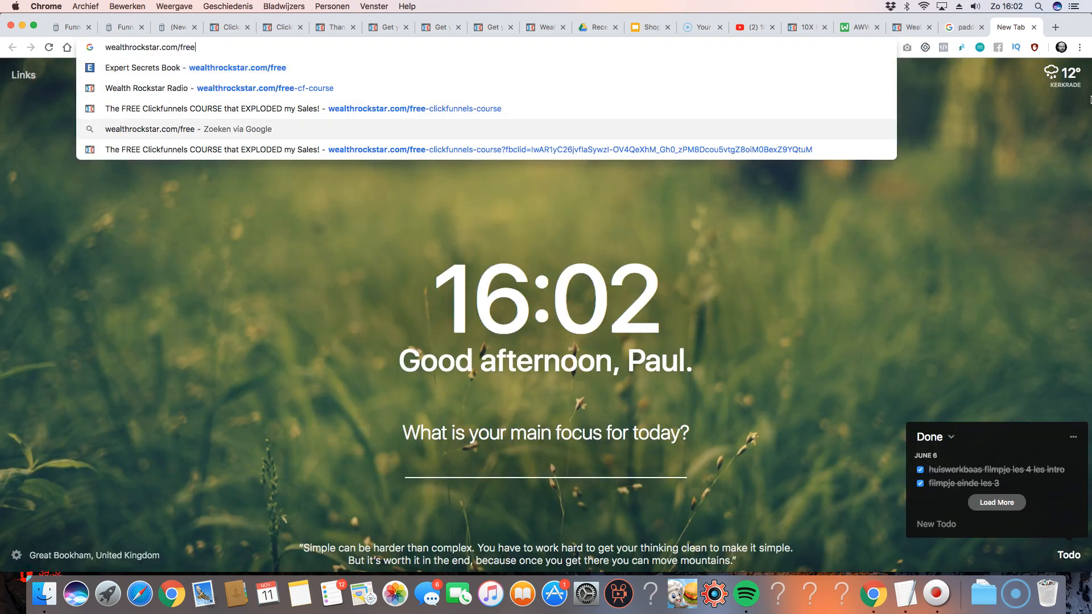
{"action": "key", "text": "Up"}
{"action": "key", "text": "Return"}
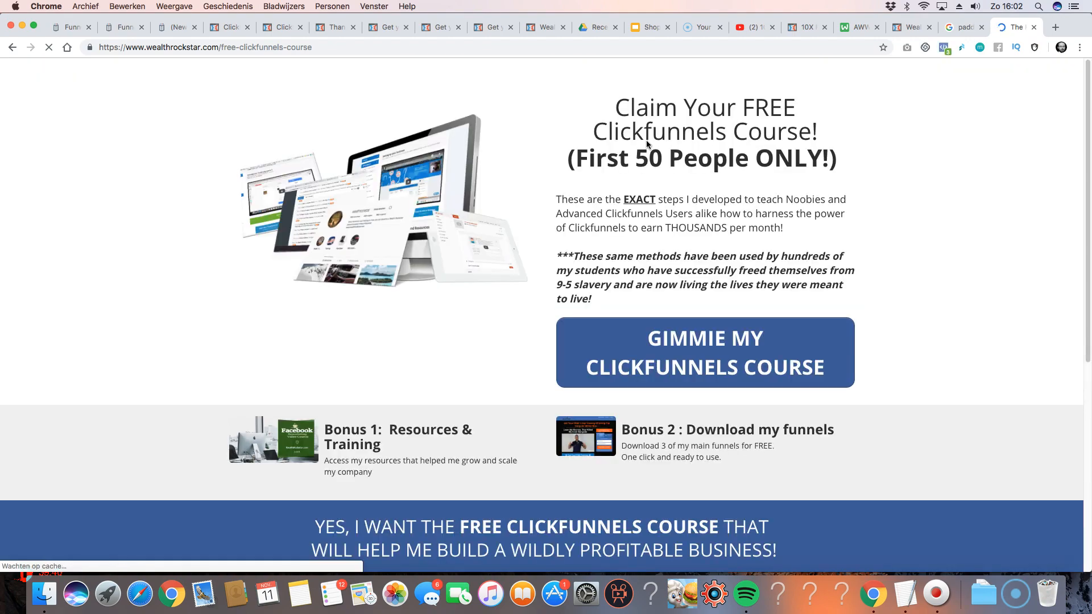
- Examine the free course page's headline, sign-up pop-up, bonuses and footer disclaimers
{"action": "left_click_drag", "start_coordinate": [616, 103], "coordinate": [728, 145]}
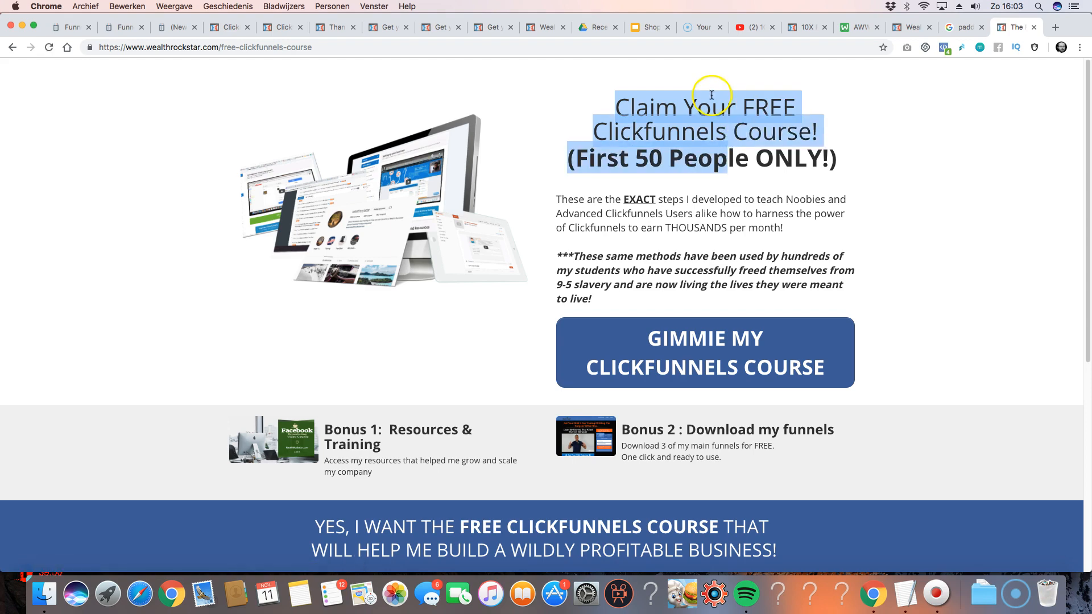
{"action": "double_click", "coordinate": [596, 157]}
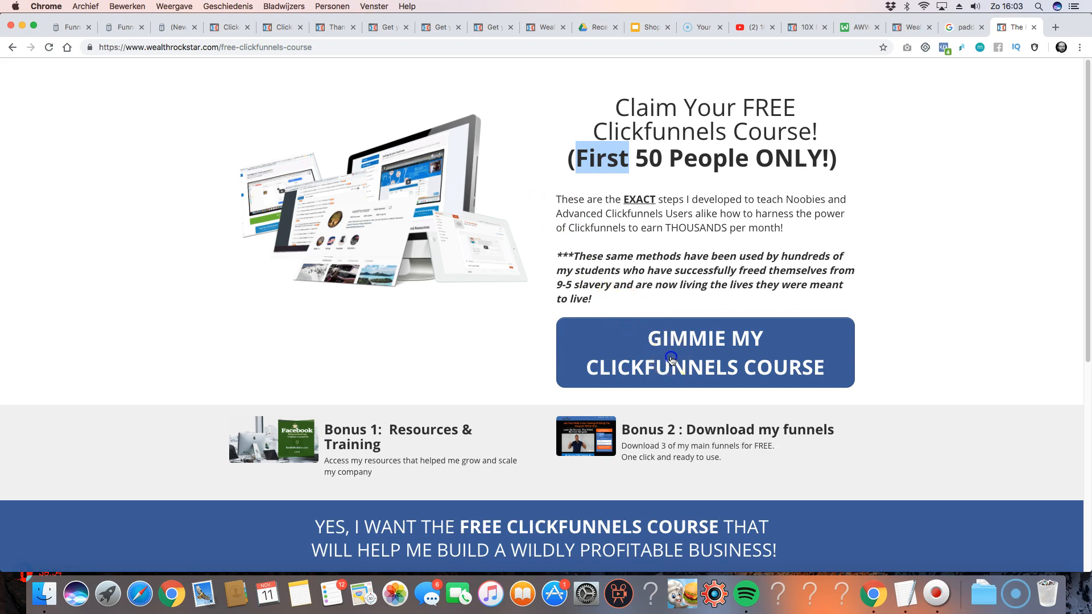
{"action": "left_click", "coordinate": [671, 359]}
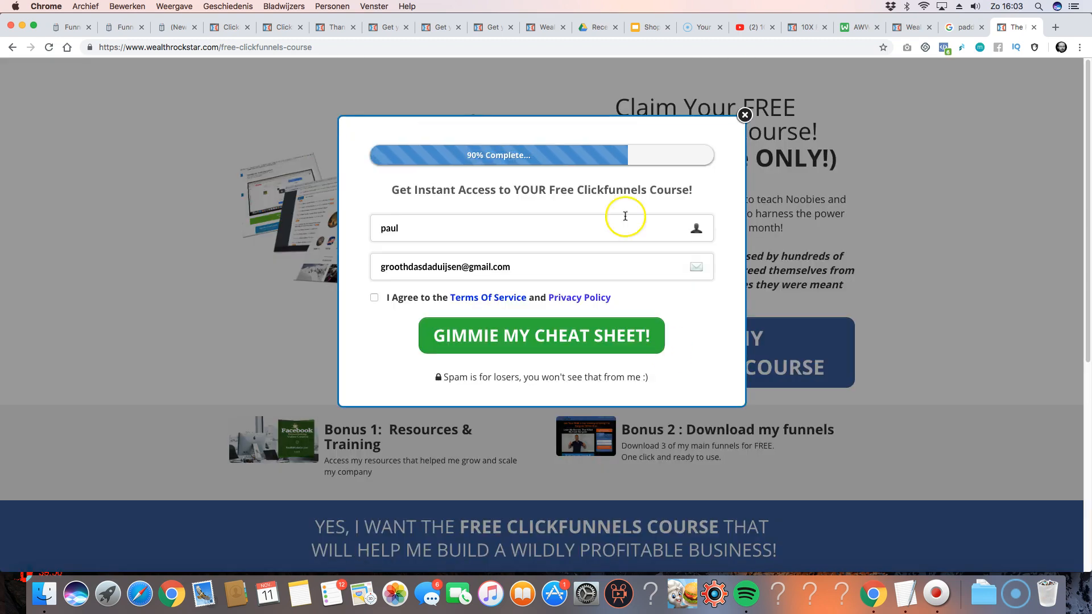
{"action": "left_click", "coordinate": [744, 114]}
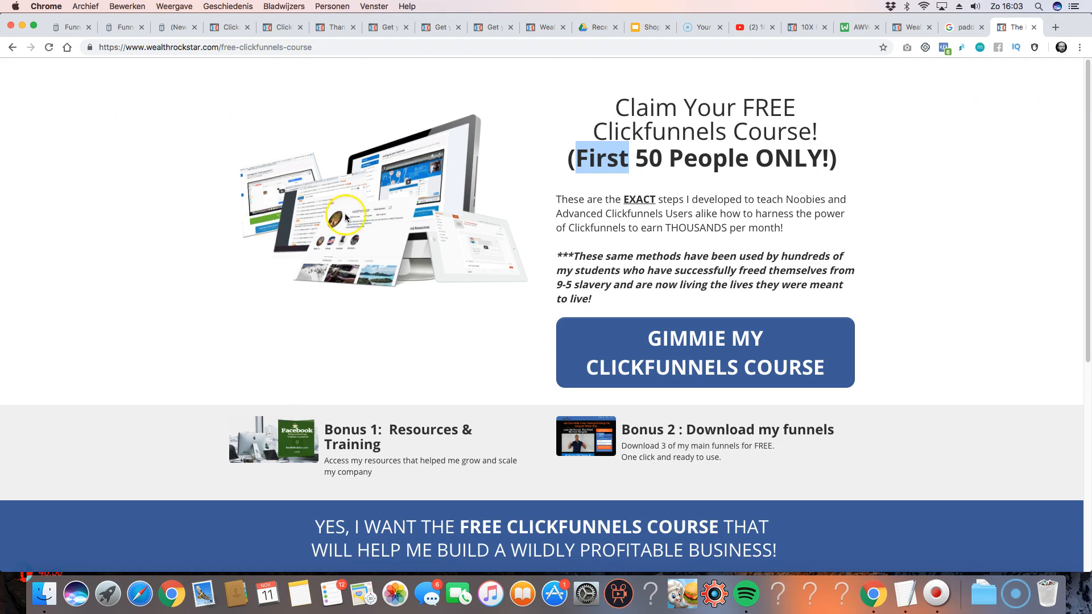
{"action": "double_click", "coordinate": [841, 151]}
{"action": "left_click", "coordinate": [89, 384]}
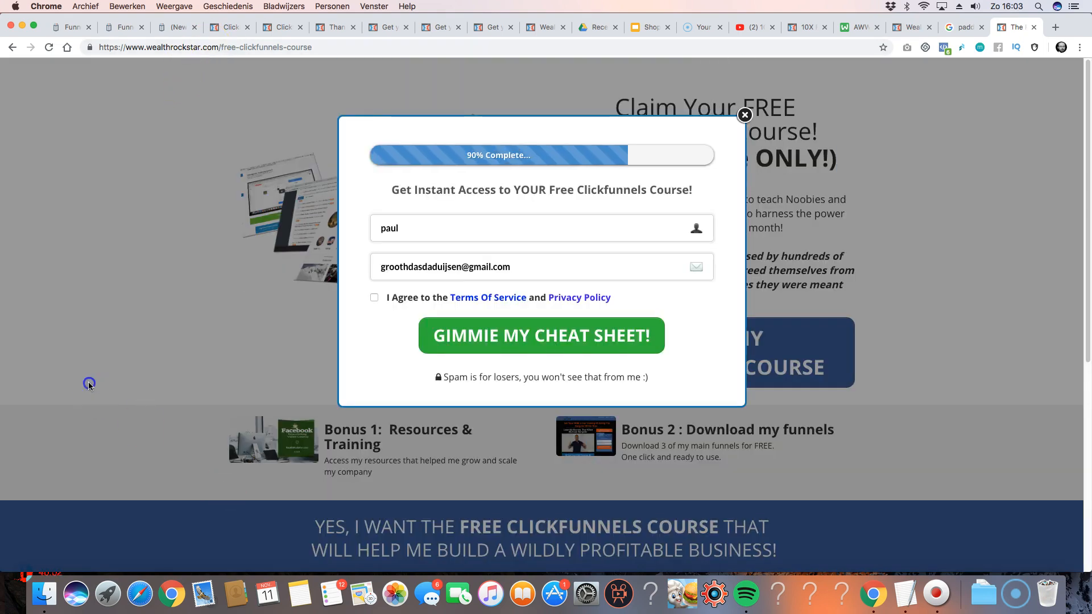
{"action": "scroll", "coordinate": [144, 313], "scroll_direction": "down", "scroll_amount": 6}
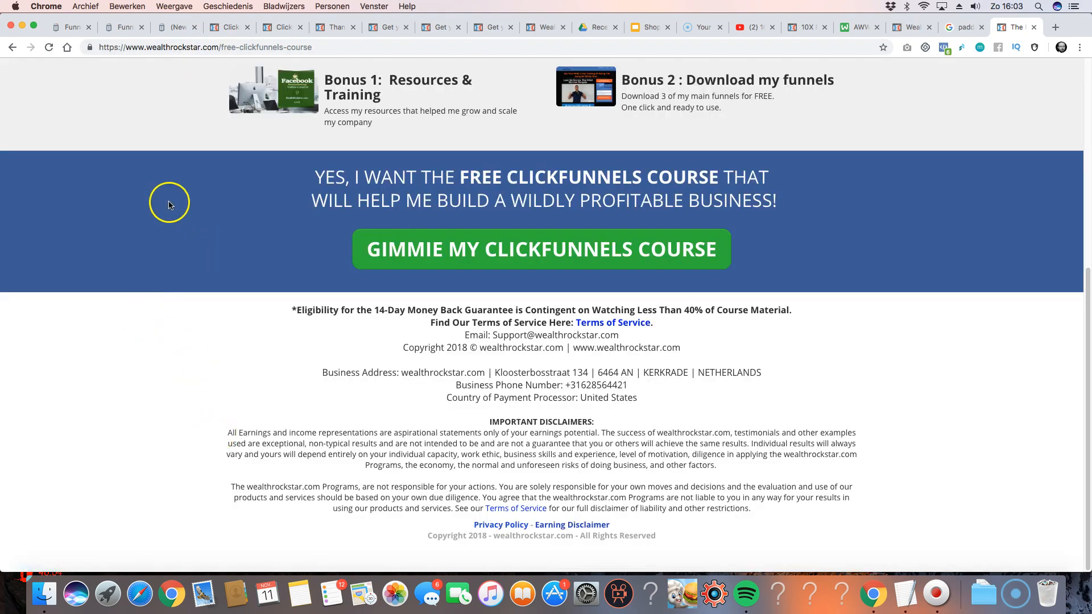
{"action": "scroll", "coordinate": [171, 256], "scroll_direction": "up", "scroll_amount": 6}
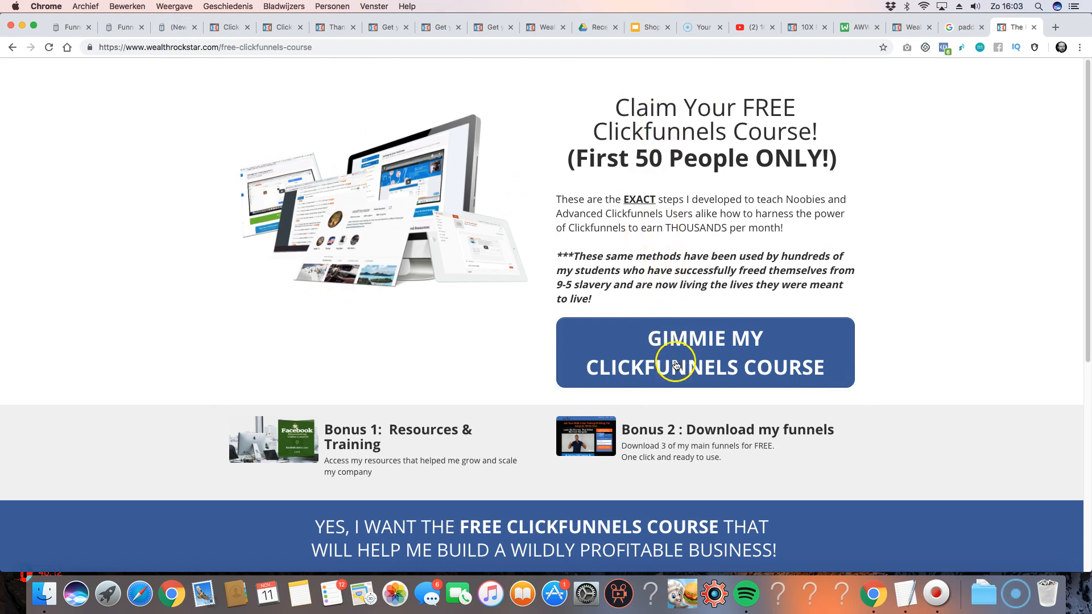
- Reopen the course page's sign-up pop-up from the GIMMIE MY CLICKFUNNELS COURSE button and inspect its name field
{"action": "left_click", "coordinate": [660, 348]}
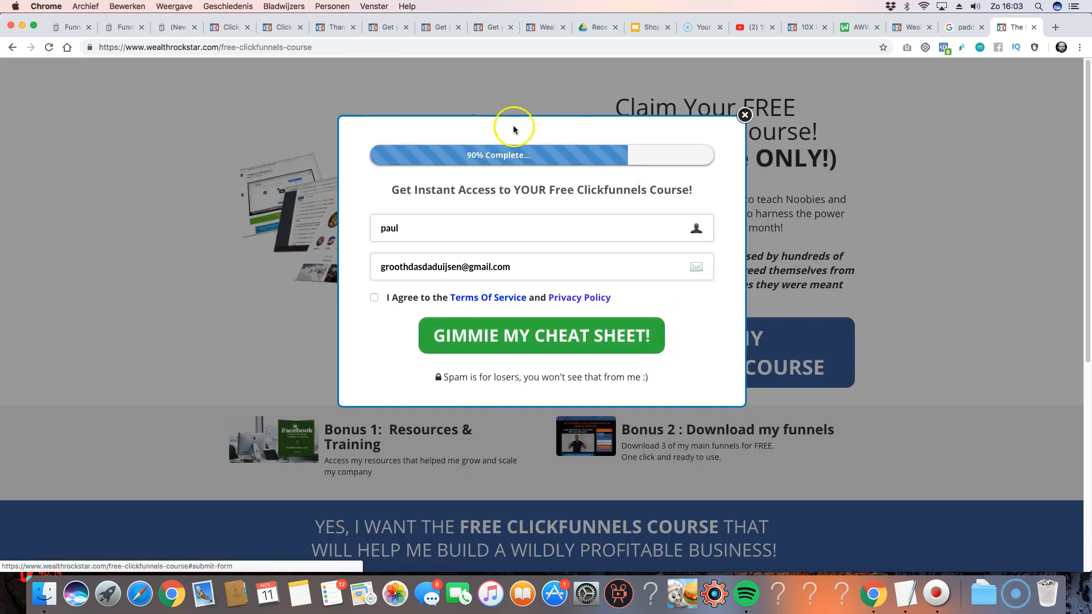
{"action": "left_click", "coordinate": [426, 221]}
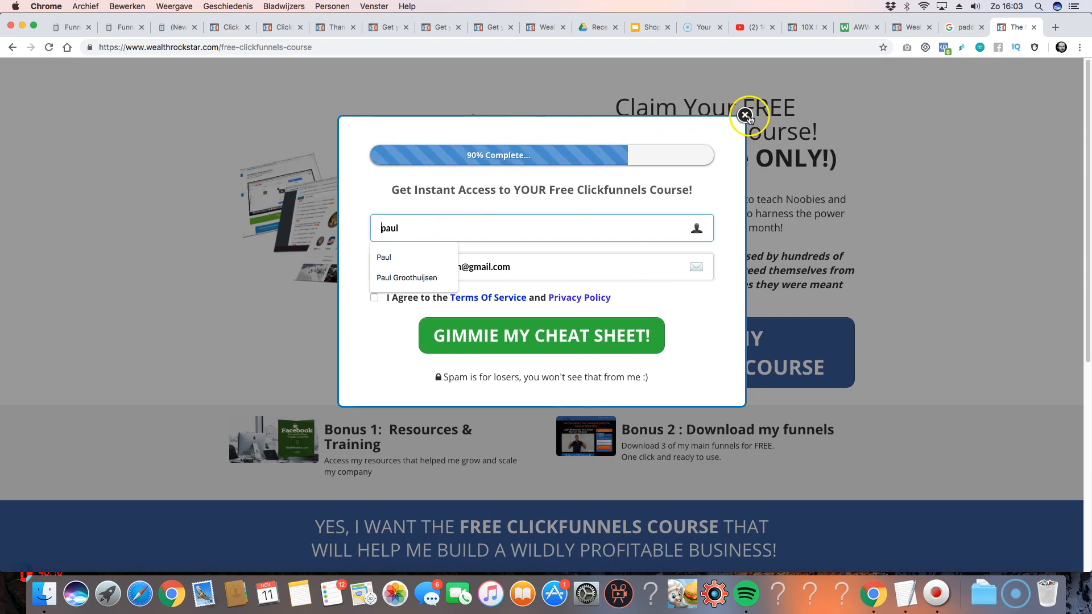
{"action": "left_click", "coordinate": [745, 115]}
{"action": "left_click", "coordinate": [732, 340]}
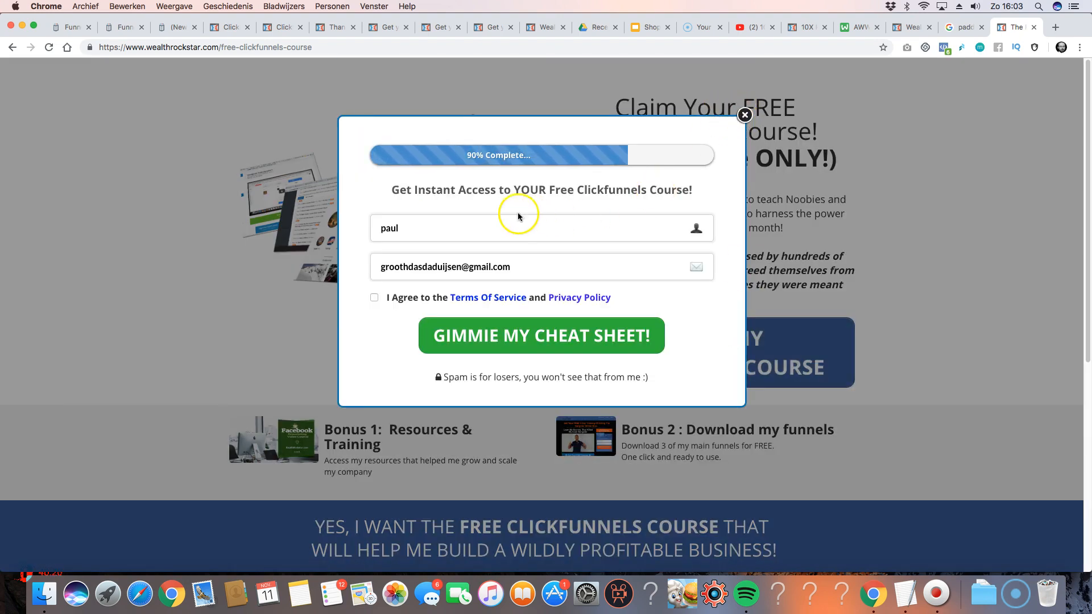
{"action": "double_click", "coordinate": [477, 224]}
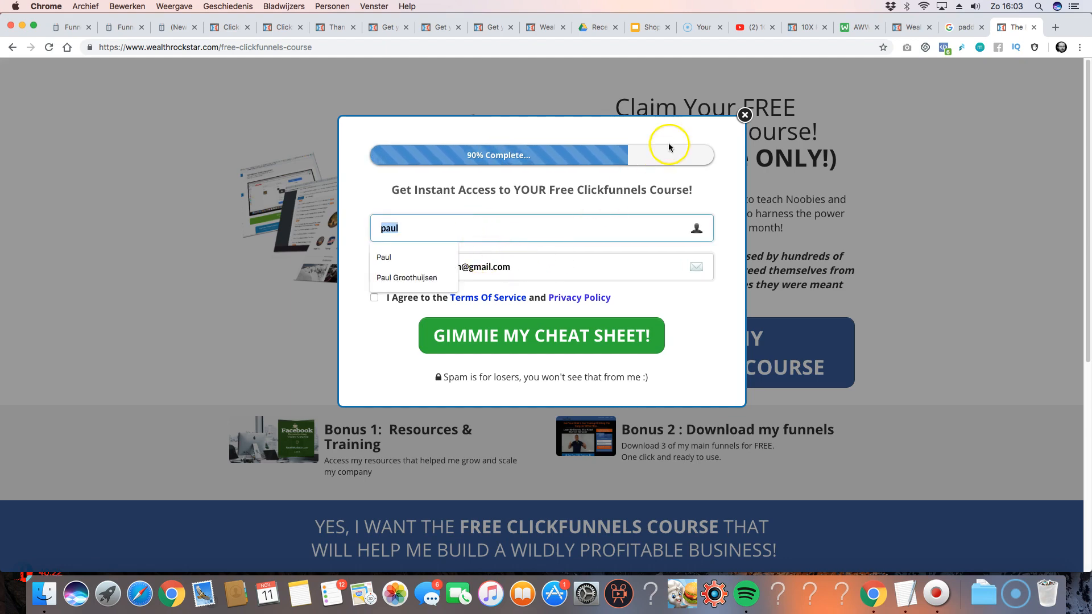
{"action": "left_click", "coordinate": [744, 116]}
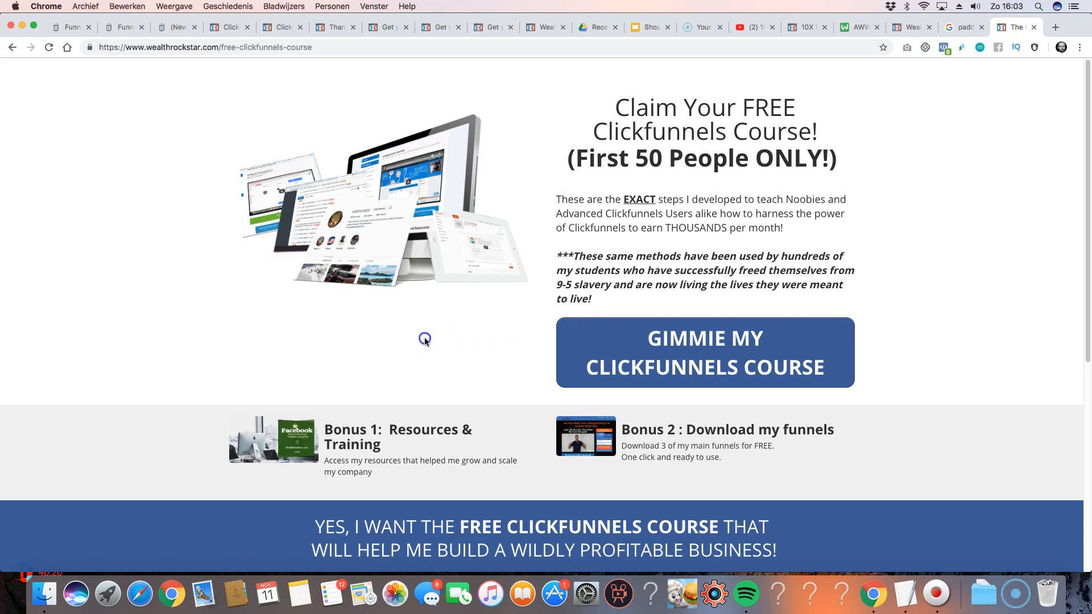
{"action": "left_click", "coordinate": [731, 362]}
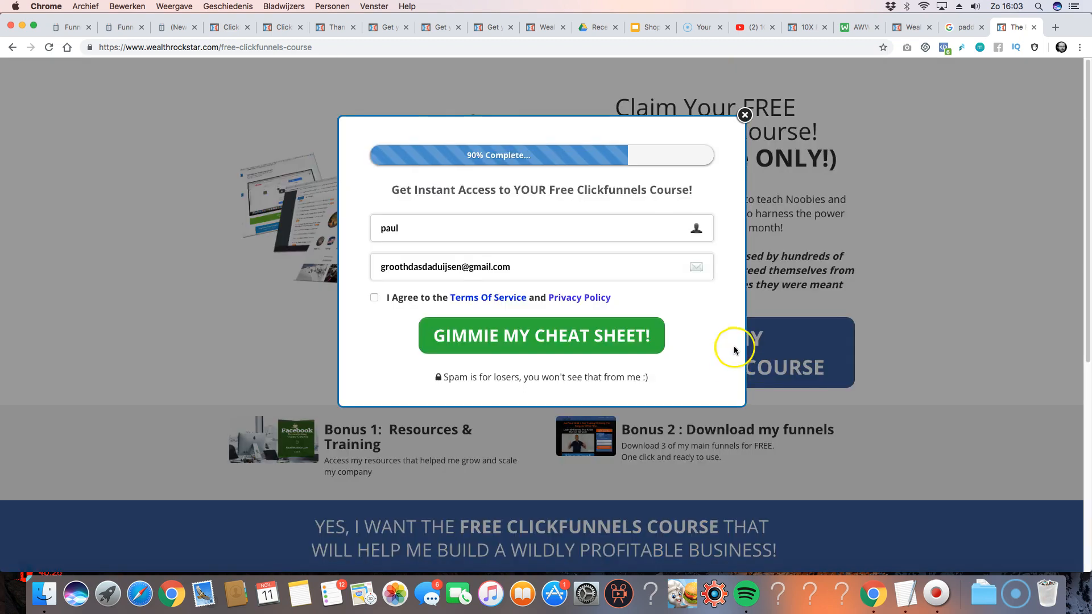
- Dismiss the course page's sign-up pop-up, display it once more from the GIMMIE MY CLICKFUNNELS COURSE button, and close it
{"action": "left_click", "coordinate": [744, 116]}
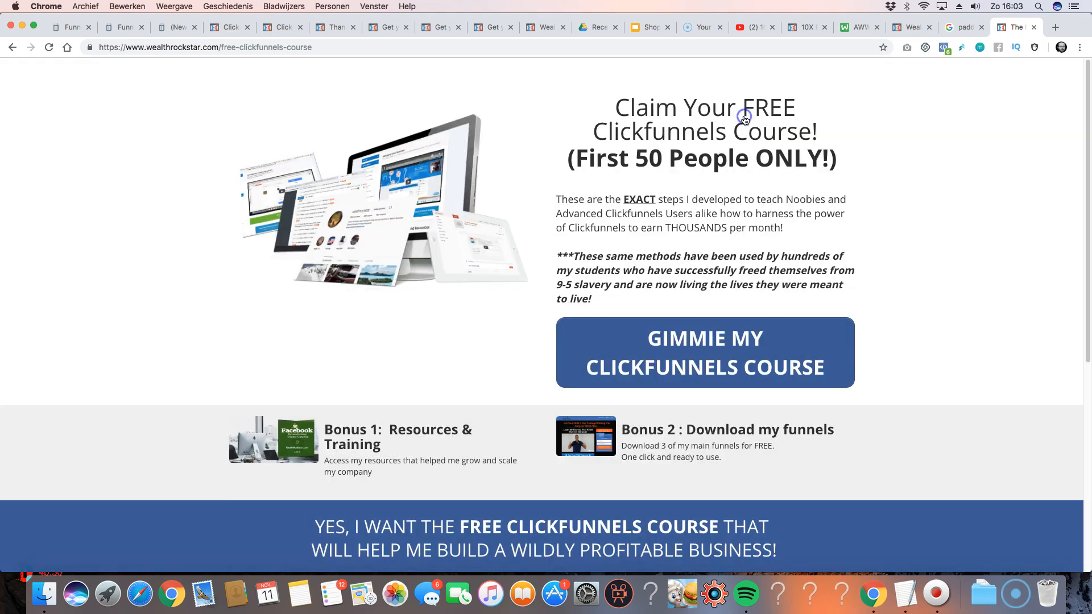
{"action": "left_click", "coordinate": [705, 352]}
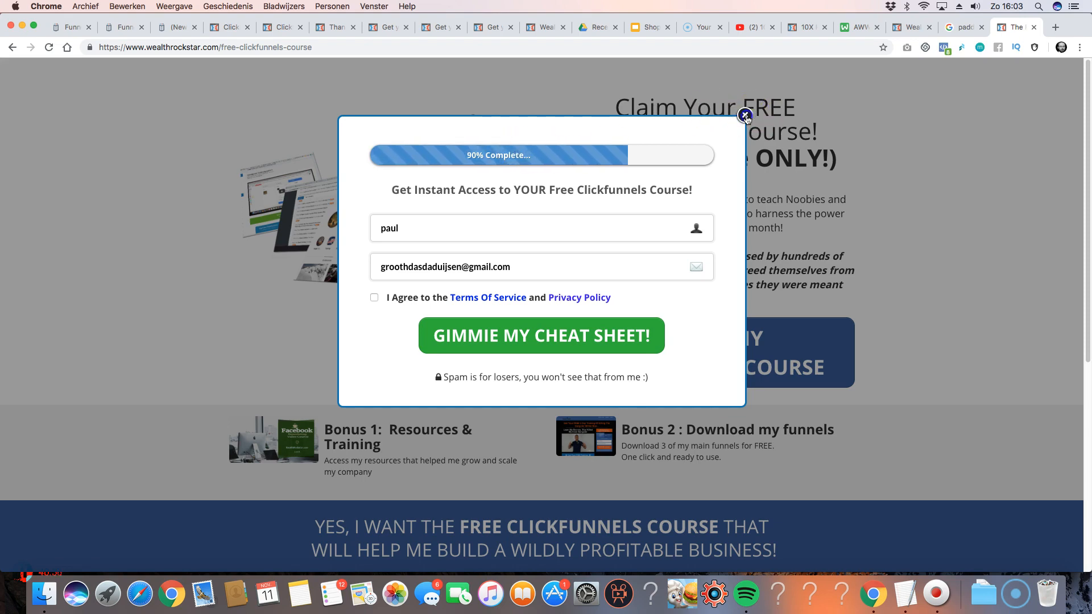
{"action": "left_click", "coordinate": [744, 115]}
- Return to the ClickFunnels funnel list and open the Optin page of Optin Funnel Demo WR in the page editor
{"action": "left_click", "coordinate": [336, 27]}
{"action": "left_click", "coordinate": [283, 28]}
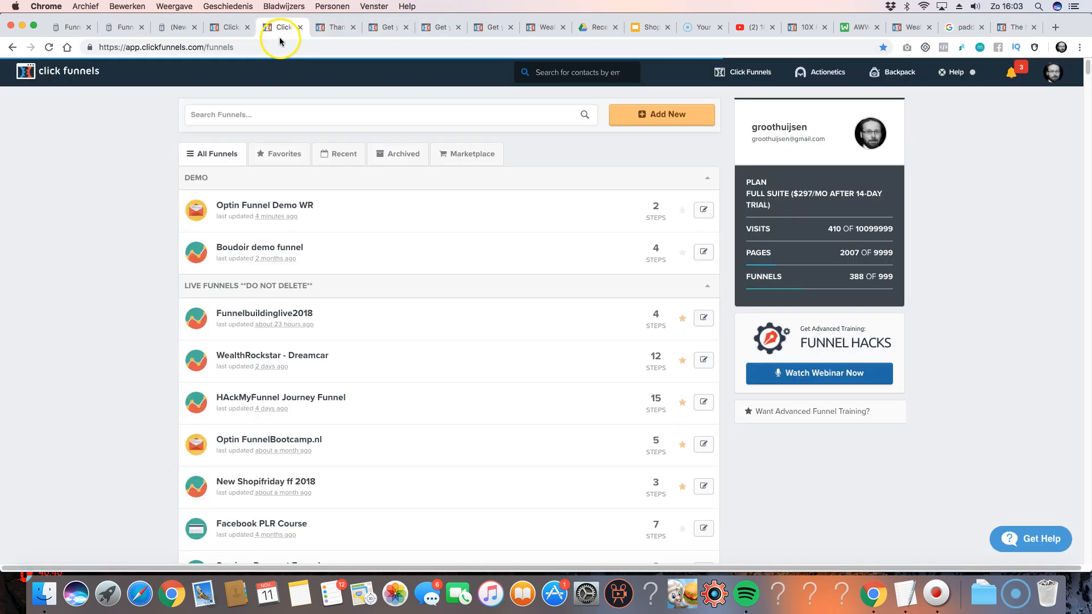
{"action": "left_click", "coordinate": [391, 32]}
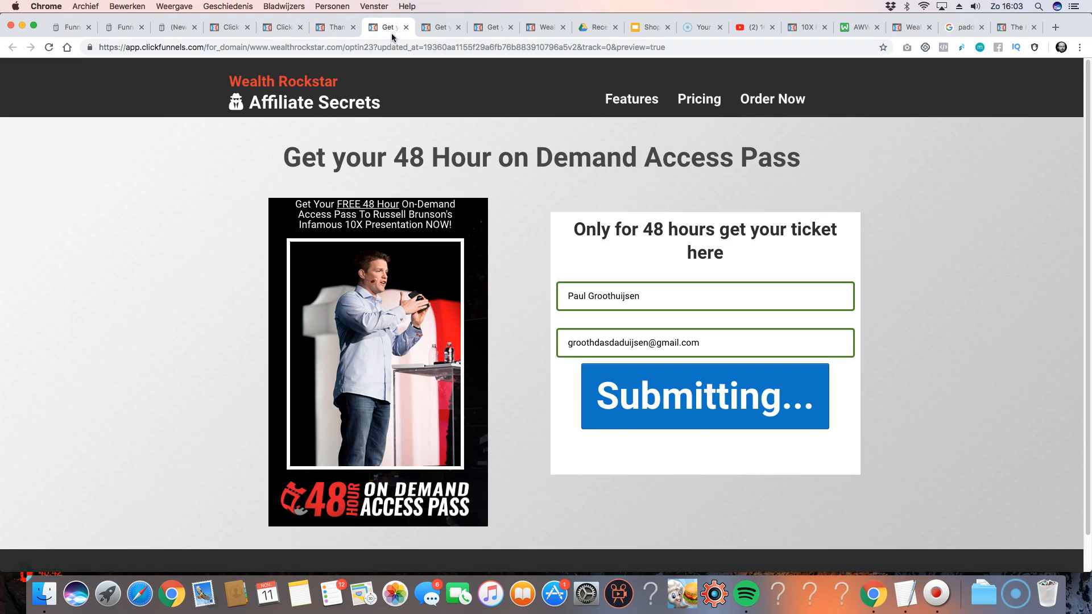
{"action": "left_click", "coordinate": [283, 27]}
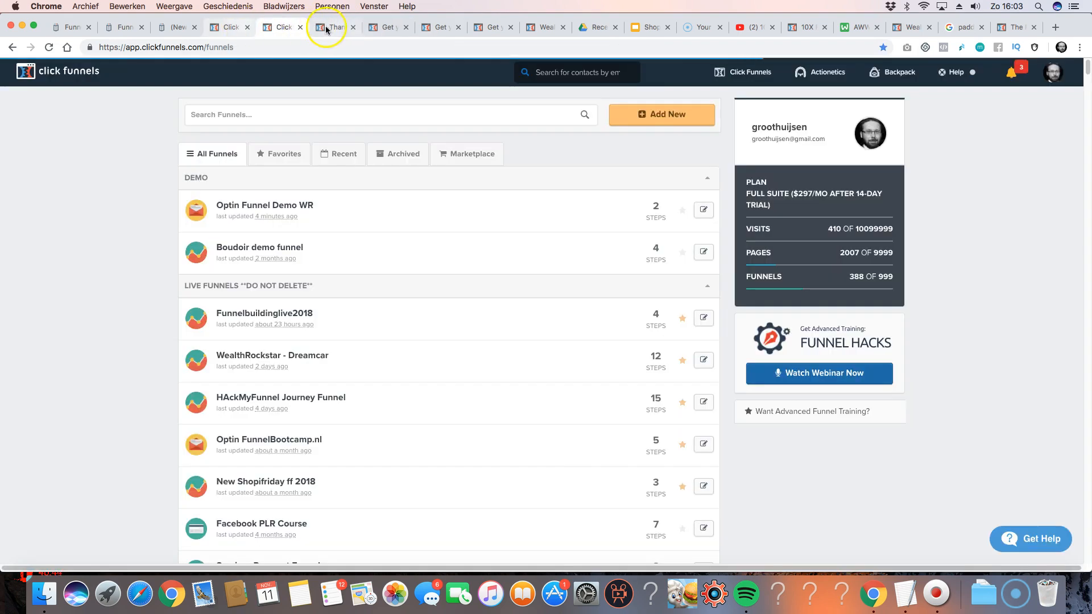
{"action": "left_click", "coordinate": [291, 206]}
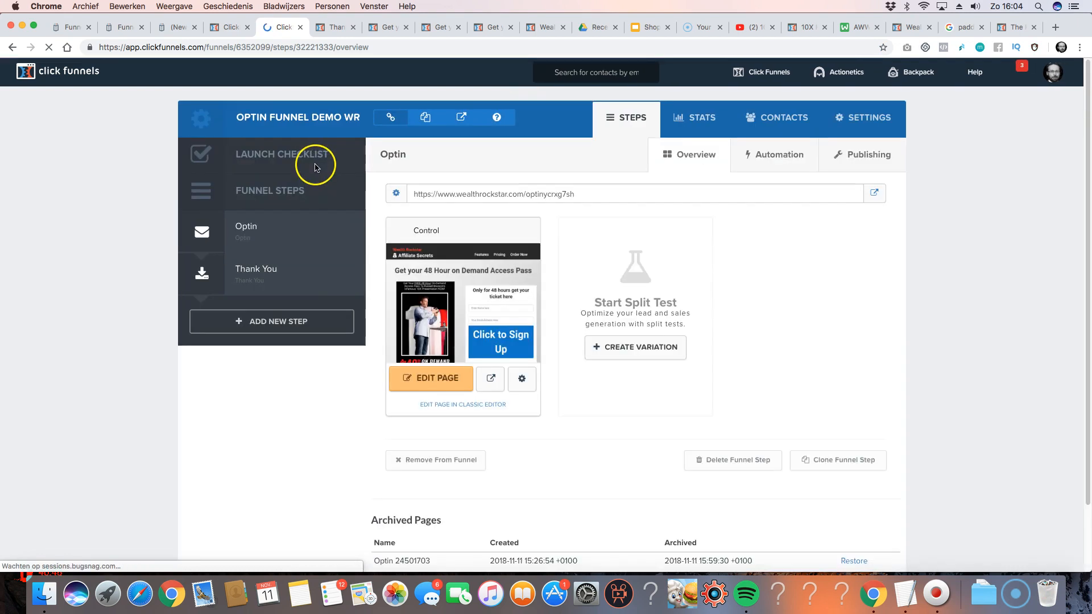
{"action": "left_click", "coordinate": [421, 377]}
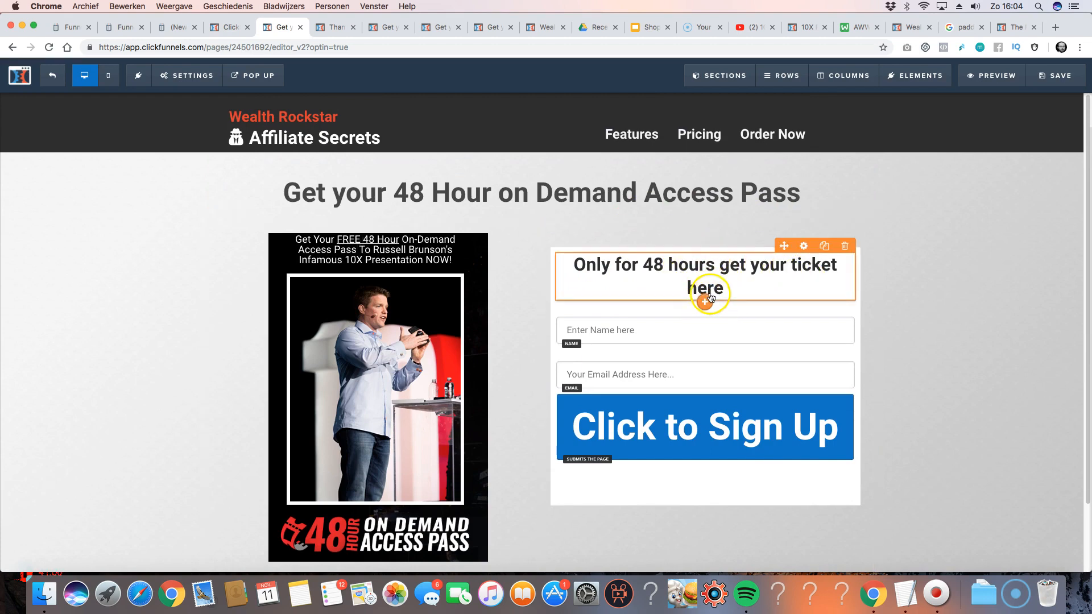
- Insert a minute countdown between the 48-hour ticket headline and the name field, with the dark circle theme
{"action": "left_click", "coordinate": [706, 336]}
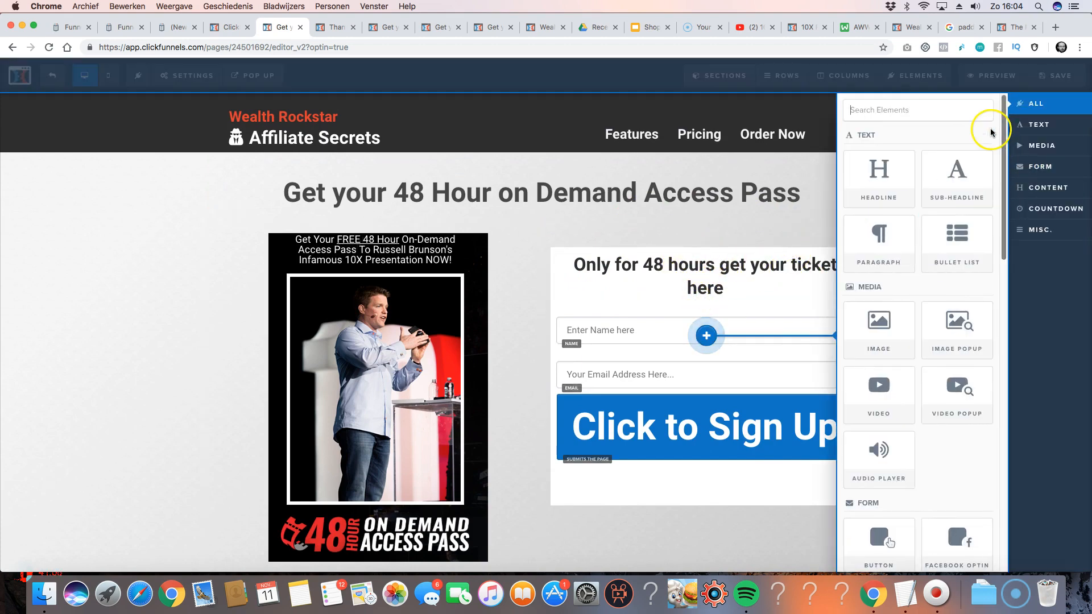
{"action": "left_click", "coordinate": [1035, 209]}
{"action": "left_click", "coordinate": [960, 175]}
{"action": "left_click", "coordinate": [688, 333]}
{"action": "left_click", "coordinate": [804, 309]}
{"action": "left_click", "coordinate": [965, 138]}
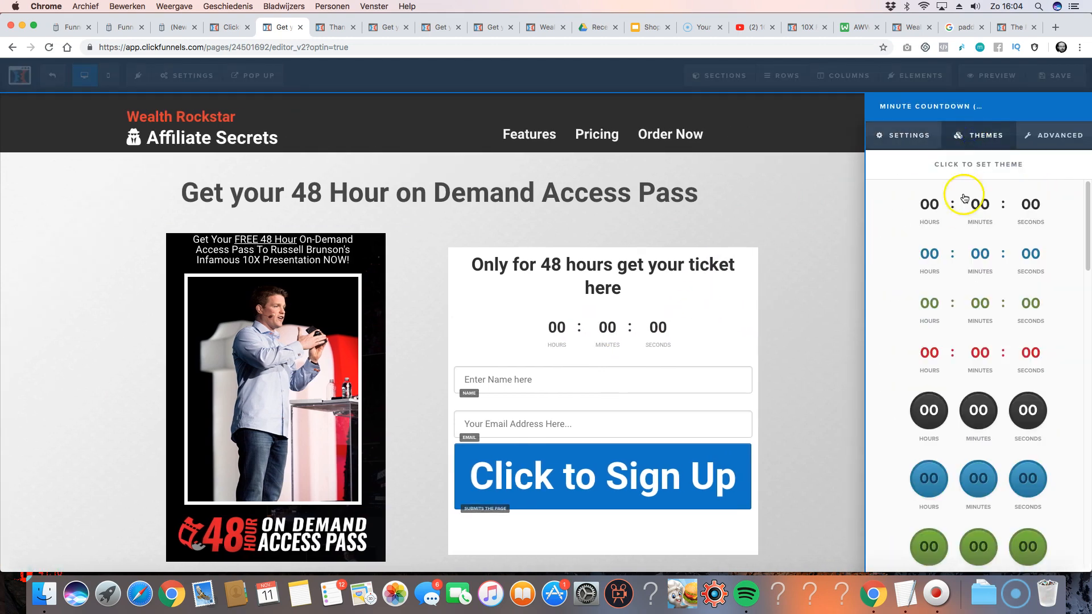
{"action": "left_click", "coordinate": [967, 407]}
{"action": "left_click", "coordinate": [704, 367]}
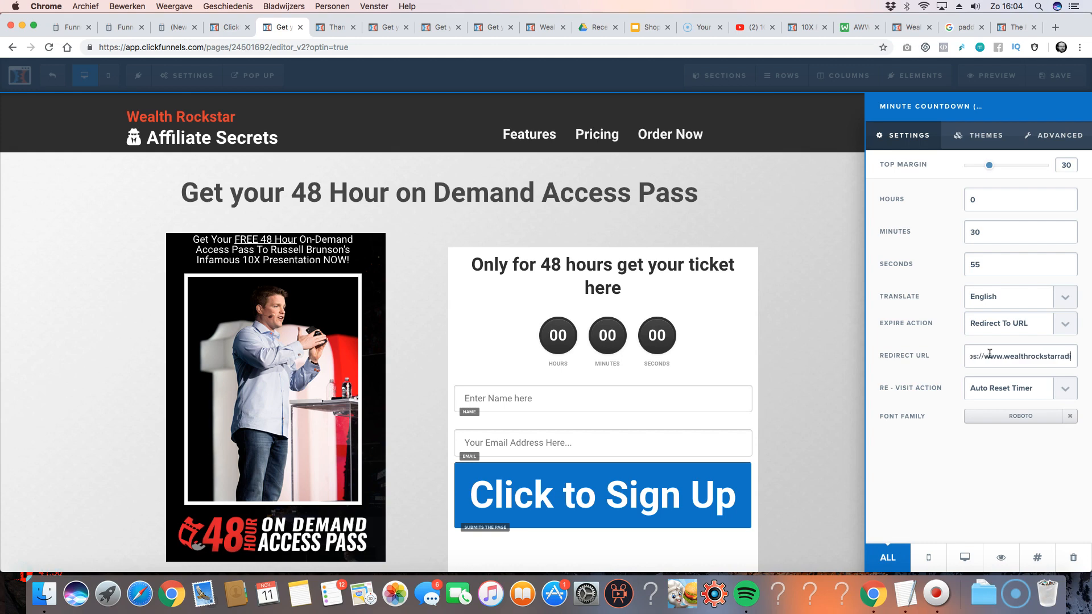
{"action": "left_click", "coordinate": [1008, 228]}
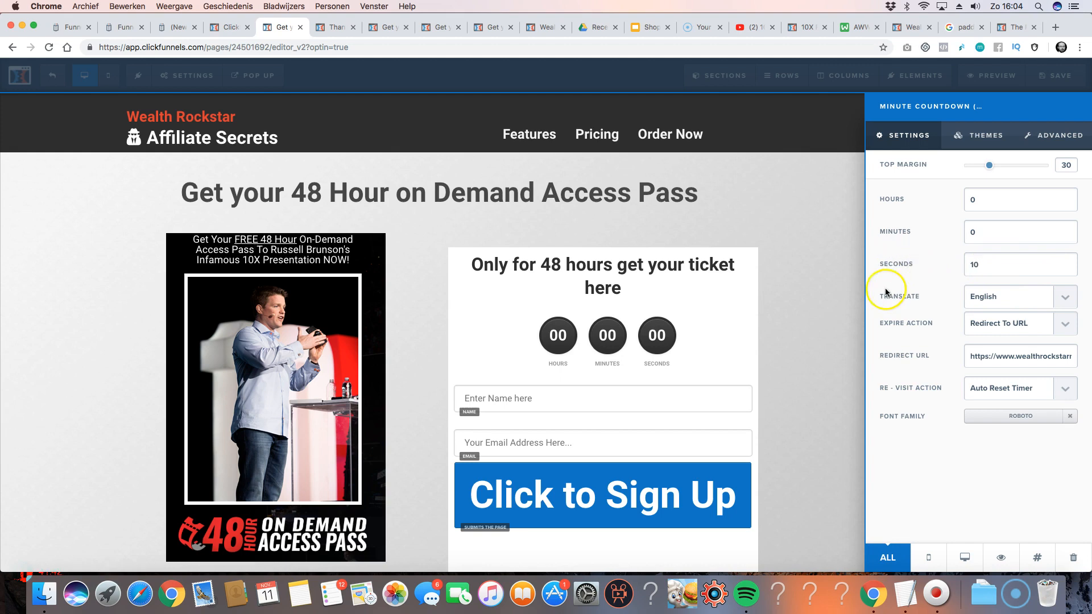
{"action": "left_click", "coordinate": [783, 211]}
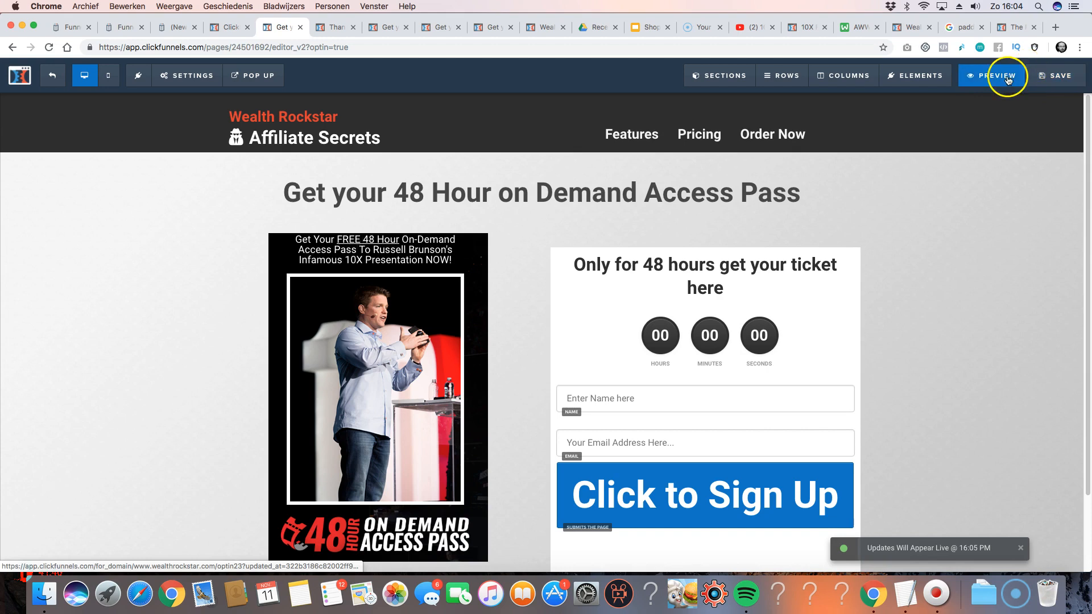
- Recheck the countdown's settings, save the opt-in page and preview it to test the timed redirect
{"action": "left_click", "coordinate": [774, 322]}
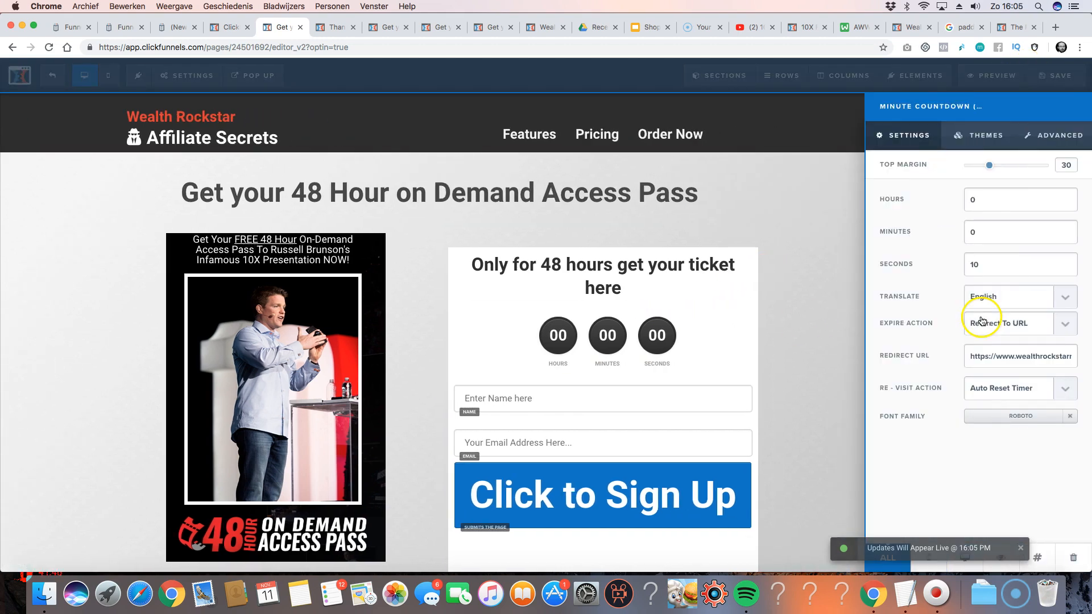
{"action": "left_click", "coordinate": [787, 301]}
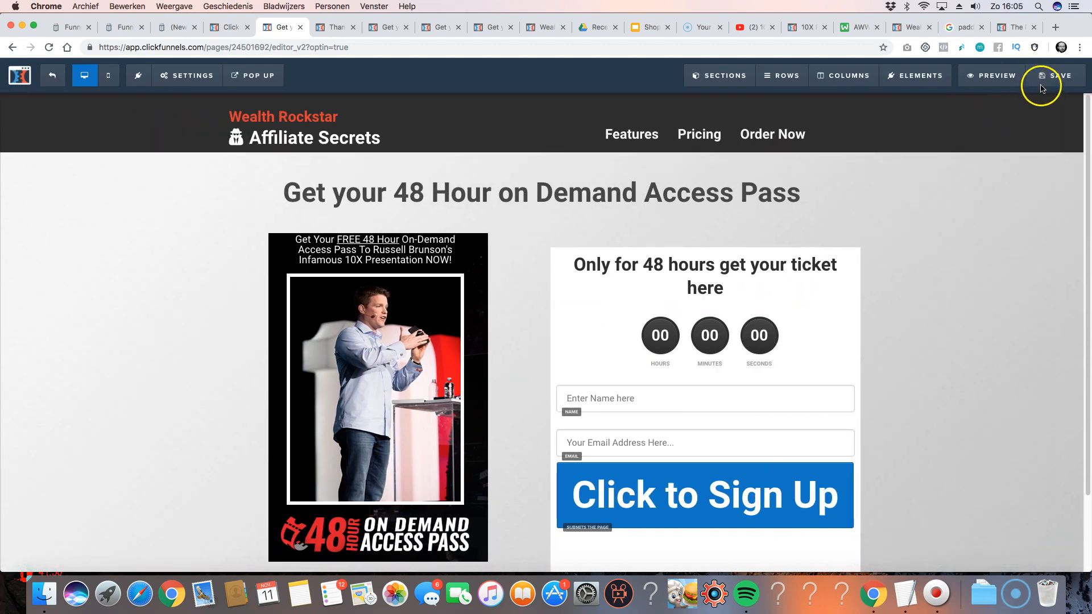
{"action": "left_click", "coordinate": [1047, 80]}
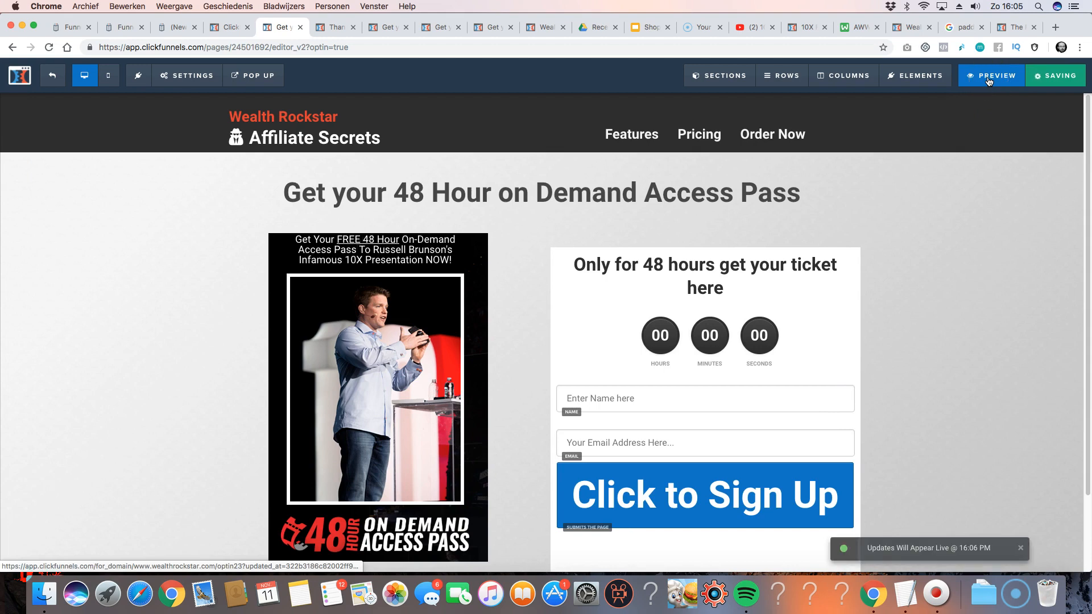
{"action": "left_click", "coordinate": [1000, 80]}
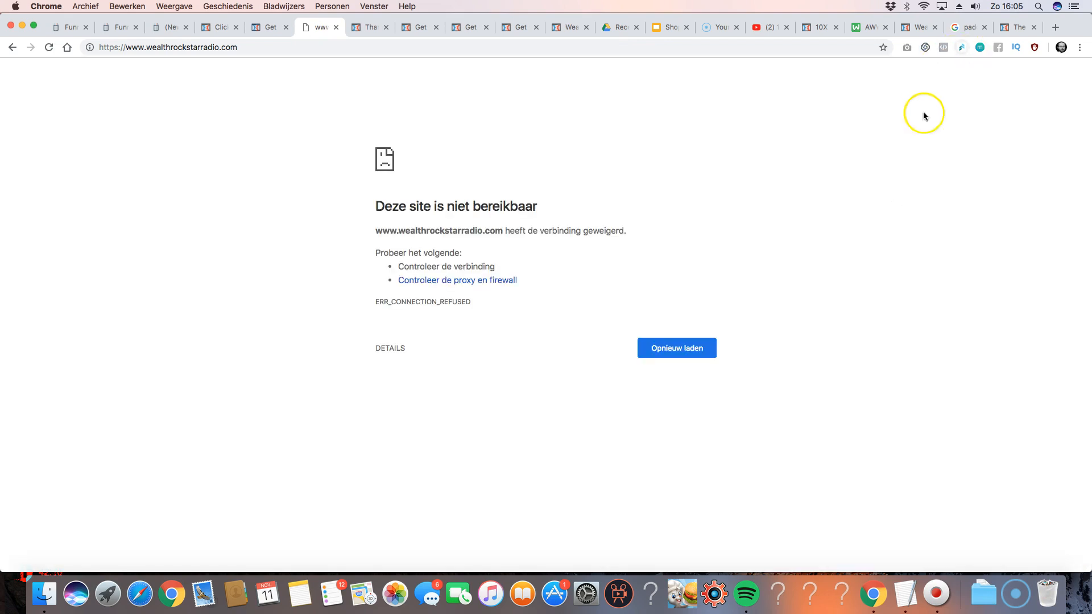
- Remove the www prefix from the redirected address and load wealthrockstarradio.com
{"action": "left_click", "coordinate": [137, 48]}
{"action": "double_click", "coordinate": [134, 47]}
{"action": "key", "text": "BackSpace"}
{"action": "key", "text": "Delete"}
{"action": "key", "text": "Return"}
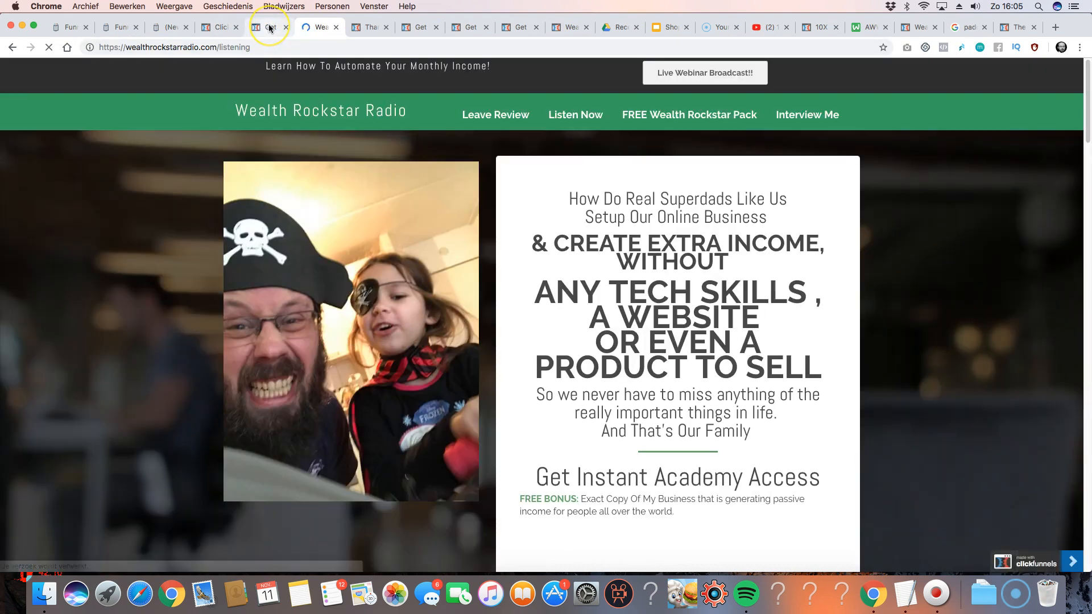
- Examine the Wealth Rockstar Radio page and its masterclass pack email pop-up, closing the pop-up
{"action": "scroll", "coordinate": [330, 246], "scroll_direction": "down", "scroll_amount": 15}
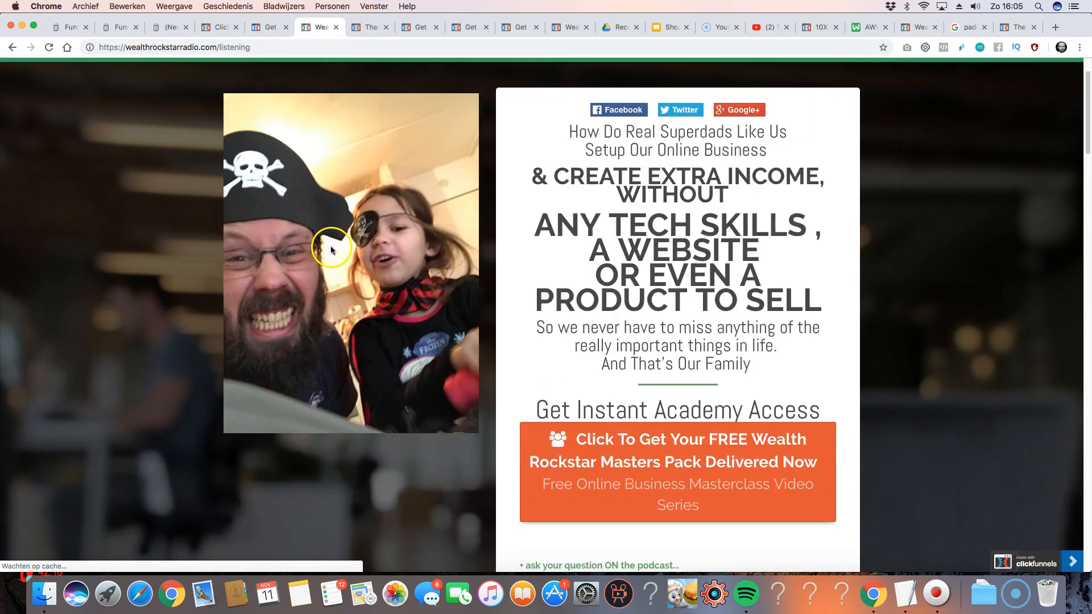
{"action": "scroll", "coordinate": [296, 245], "scroll_direction": "up", "scroll_amount": 15}
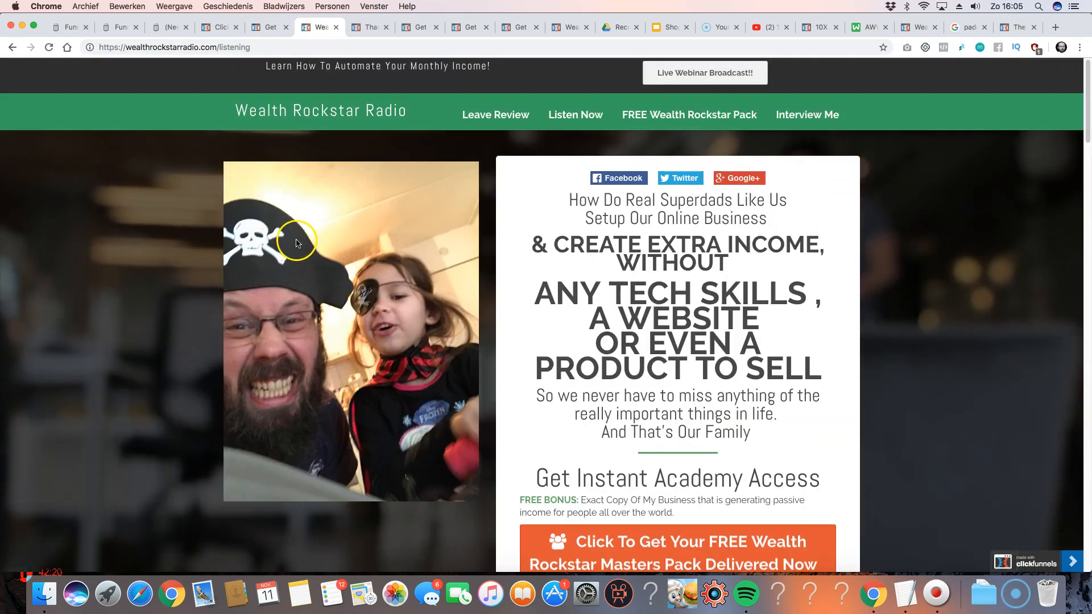
{"action": "scroll", "coordinate": [569, 341], "scroll_direction": "down", "scroll_amount": 1}
{"action": "left_click", "coordinate": [592, 520]}
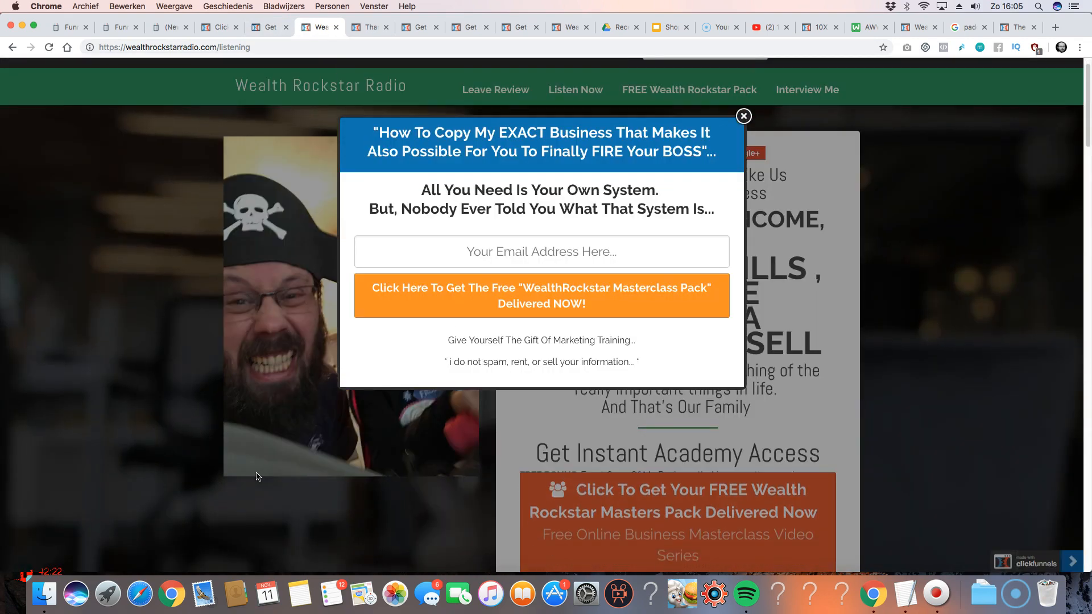
{"action": "left_click", "coordinate": [743, 116]}
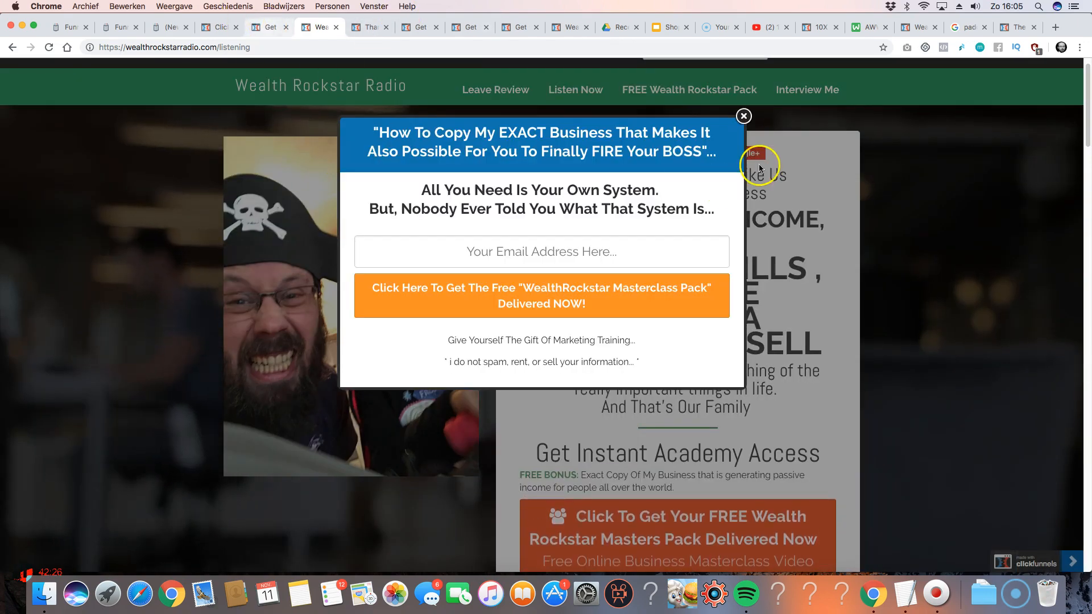
{"action": "left_click", "coordinate": [743, 116]}
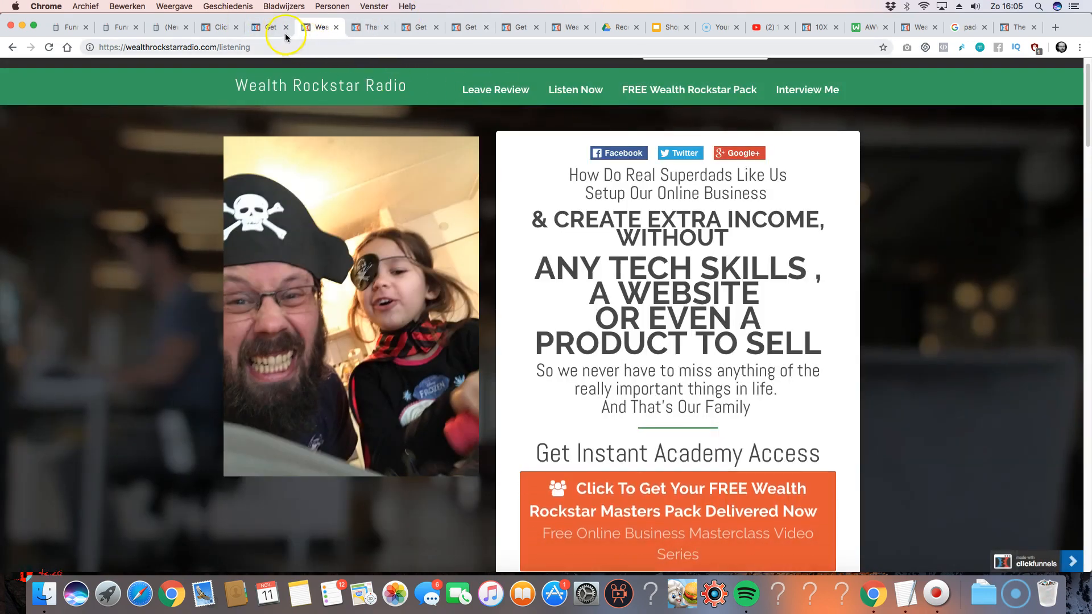
- Return to the opt-in page editor and insert a progress bar between the countdown and the name field
{"action": "left_click", "coordinate": [260, 26]}
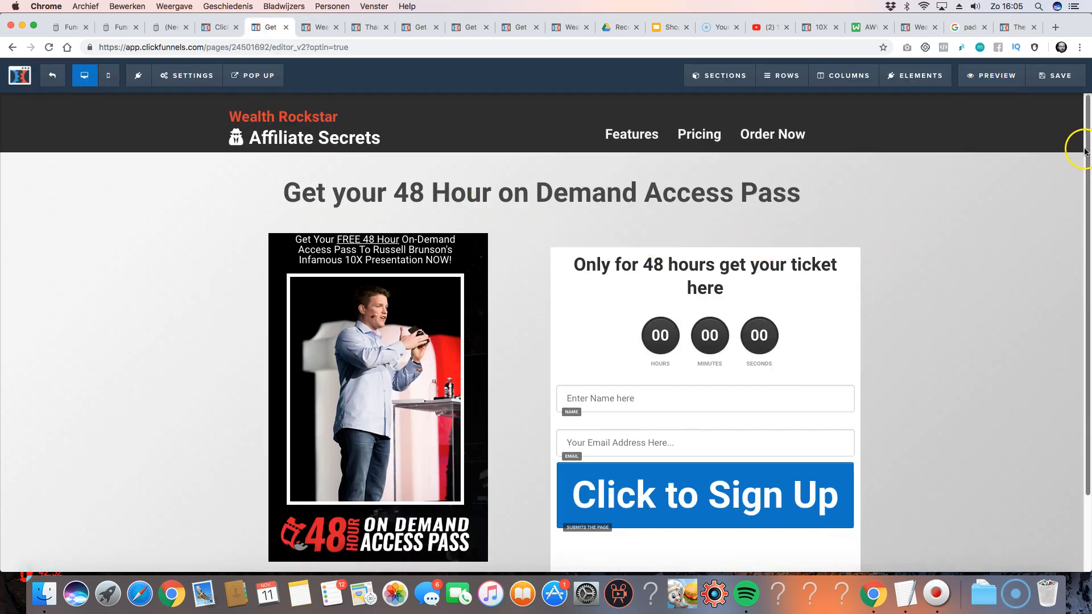
{"action": "left_click_drag", "start_coordinate": [1088, 154], "coordinate": [1088, 251]}
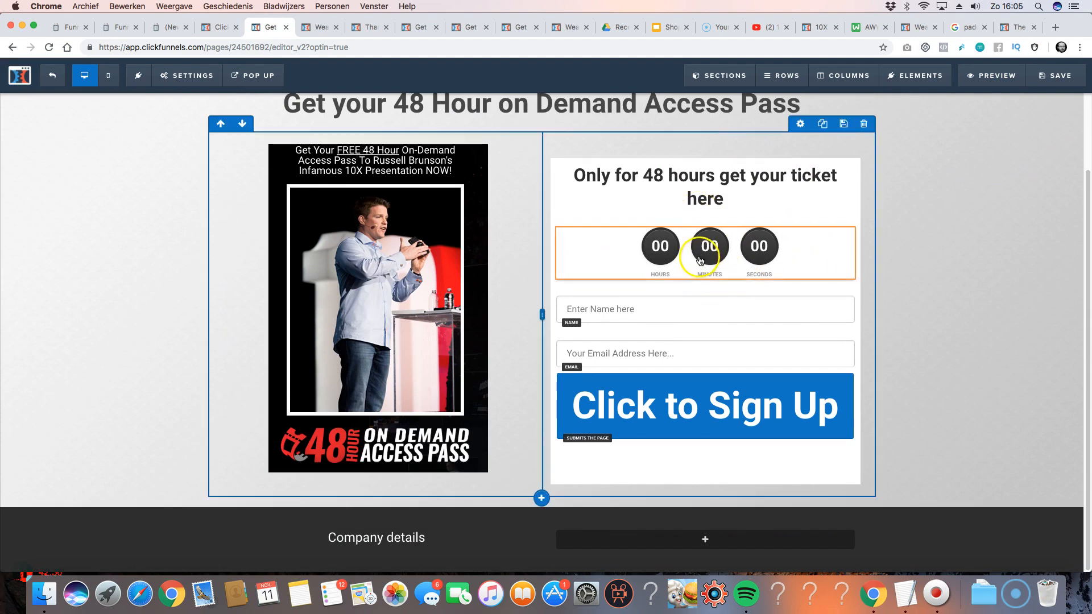
{"action": "left_click", "coordinate": [705, 279]}
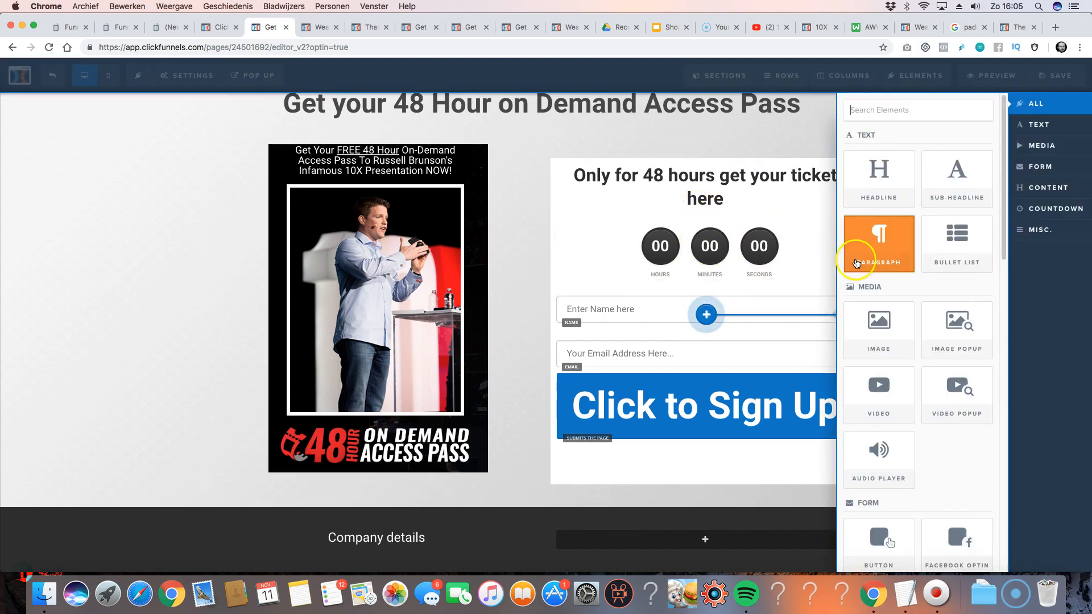
{"action": "left_click", "coordinate": [882, 111]}
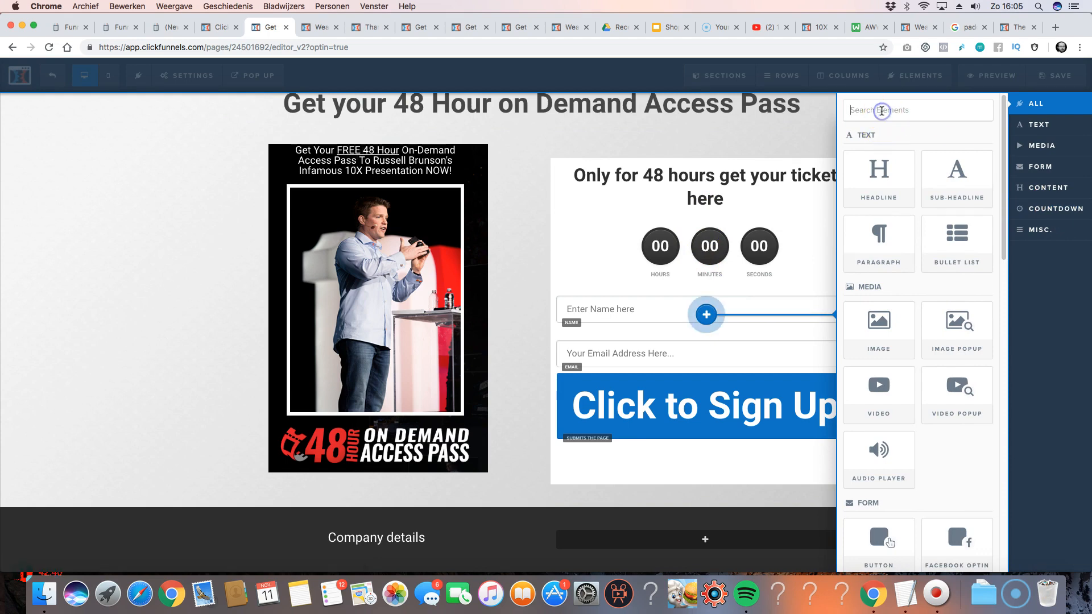
{"action": "type", "text": "prog"}
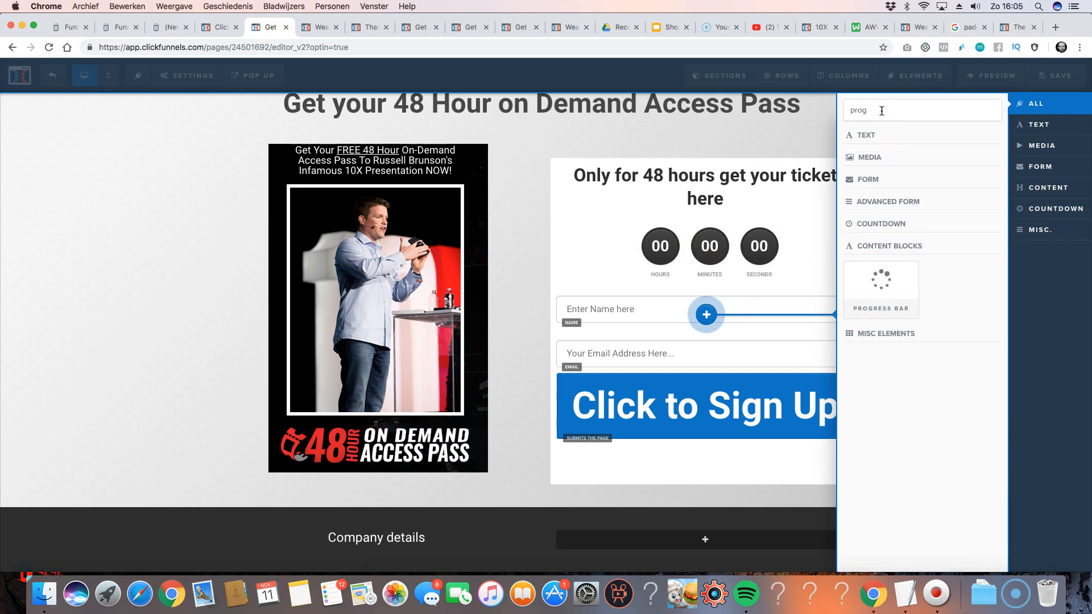
{"action": "left_click", "coordinate": [862, 269]}
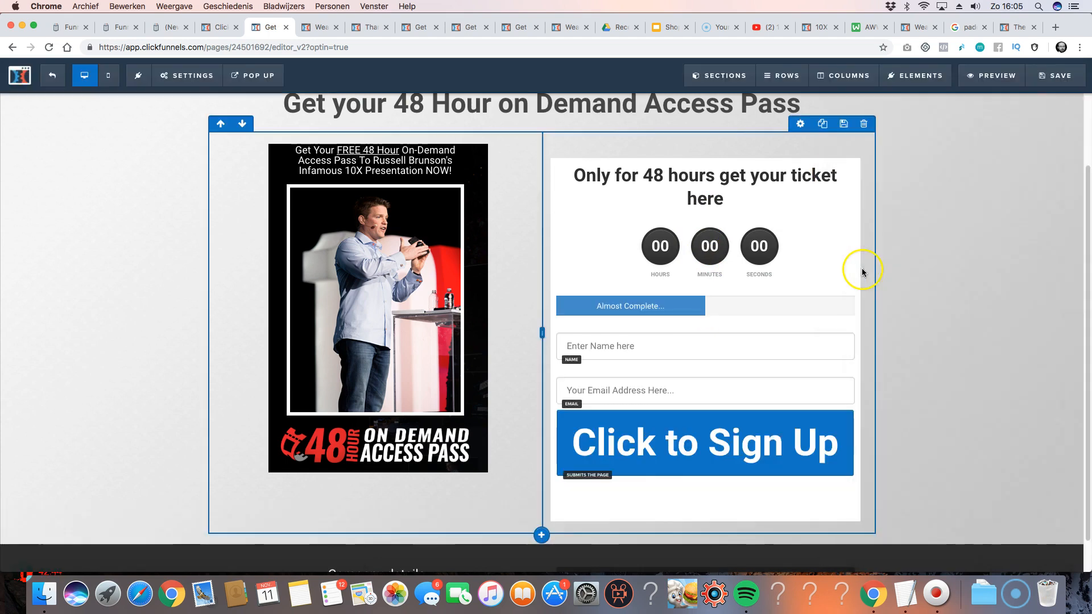
- Set the progress bar's percent width to 90 Percent in its advanced styles
{"action": "left_click", "coordinate": [639, 315]}
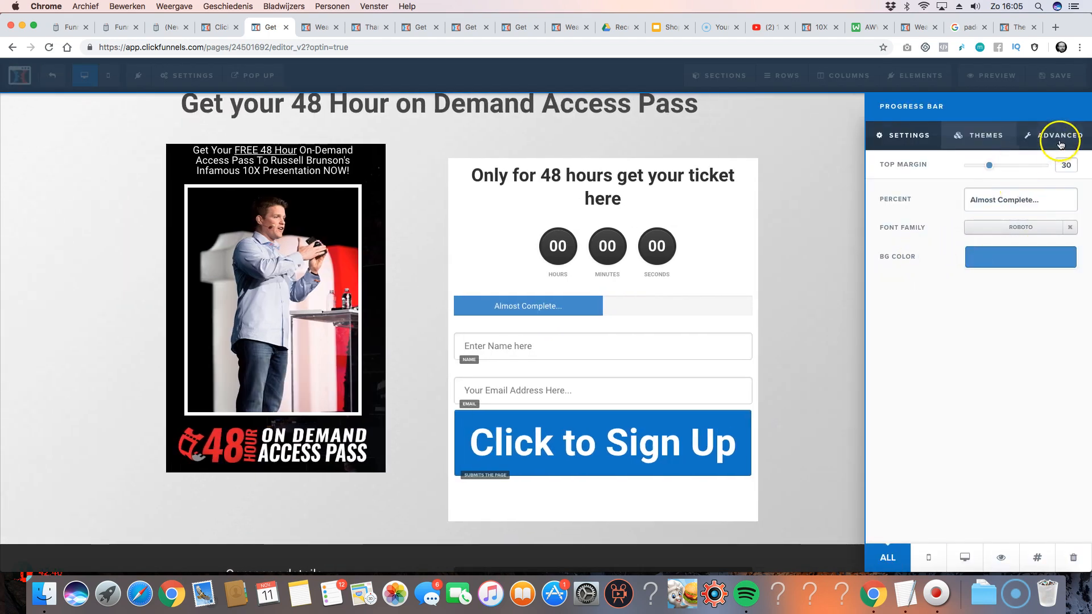
{"action": "left_click", "coordinate": [1060, 145]}
{"action": "left_click", "coordinate": [1007, 199]}
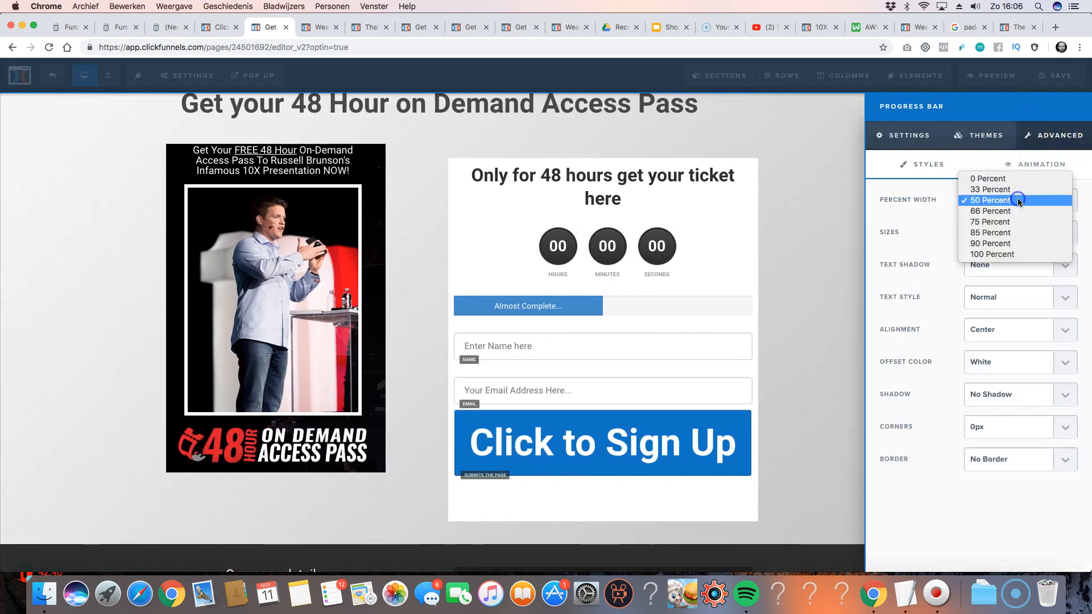
{"action": "left_click", "coordinate": [1007, 245]}
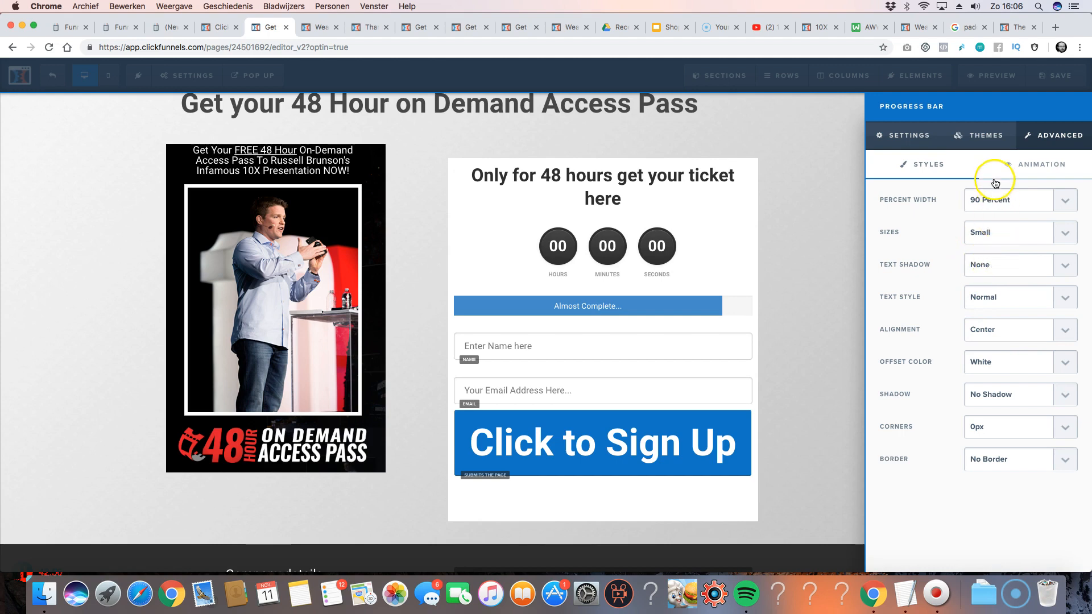
- Inspect the progress bar's animation settings and its available text style options
{"action": "left_click", "coordinate": [1025, 172]}
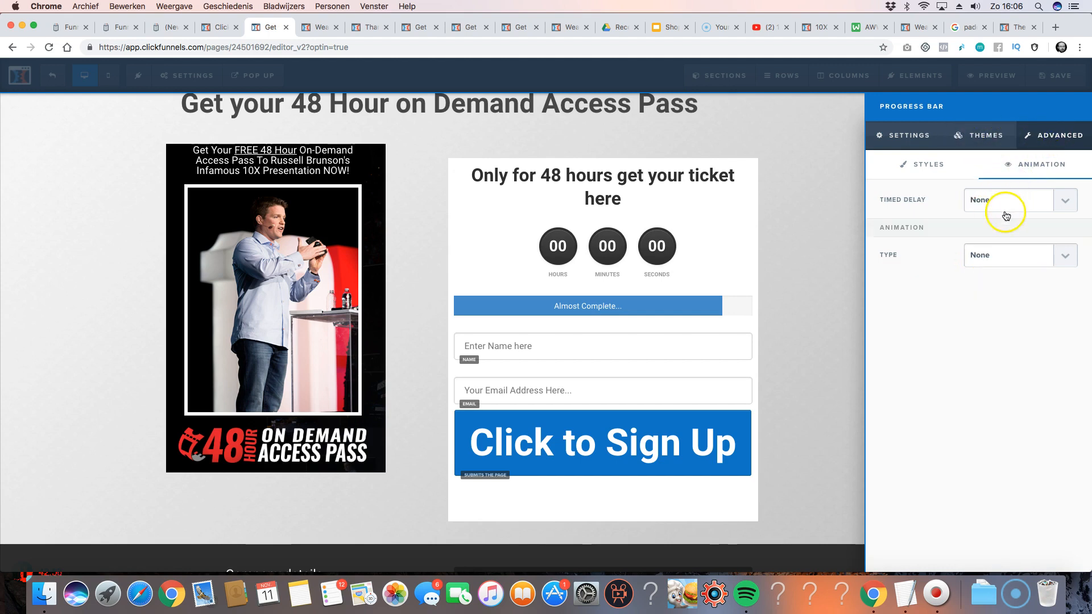
{"action": "left_click", "coordinate": [923, 164]}
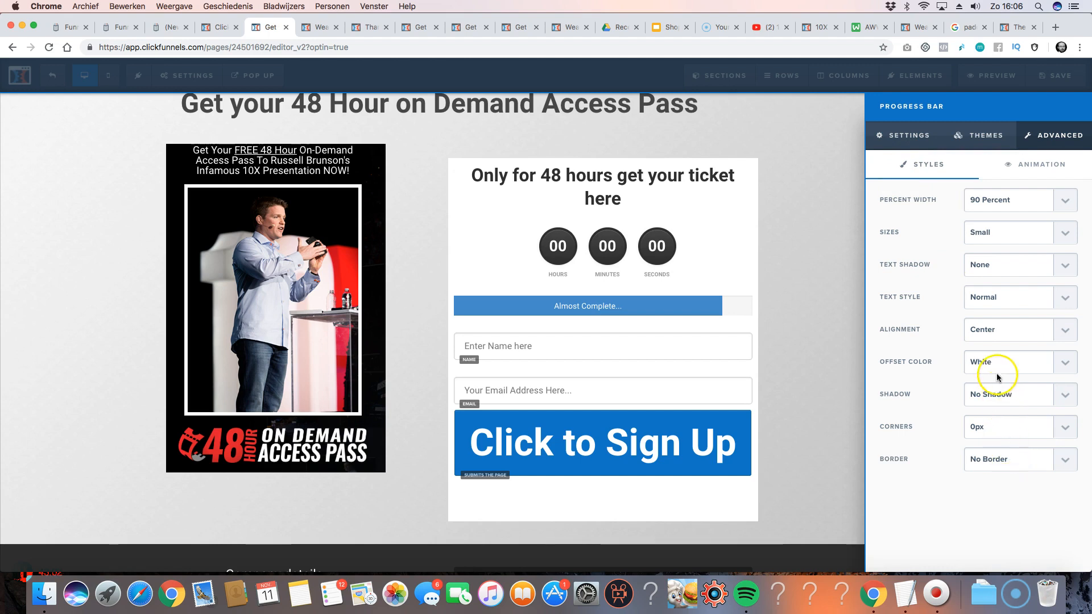
{"action": "left_click", "coordinate": [992, 297]}
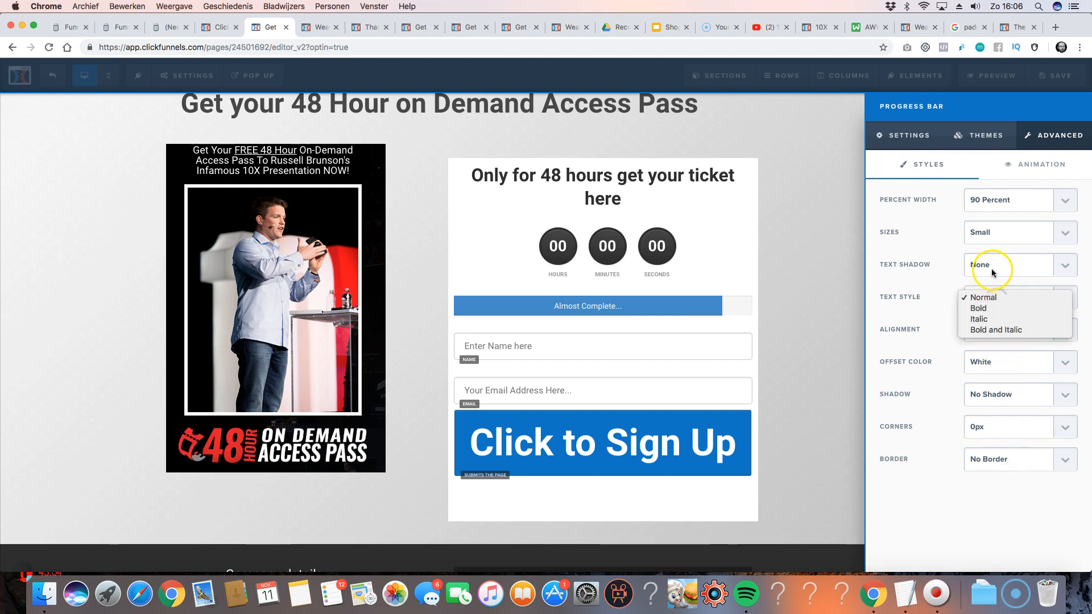
{"action": "left_click", "coordinate": [989, 272]}
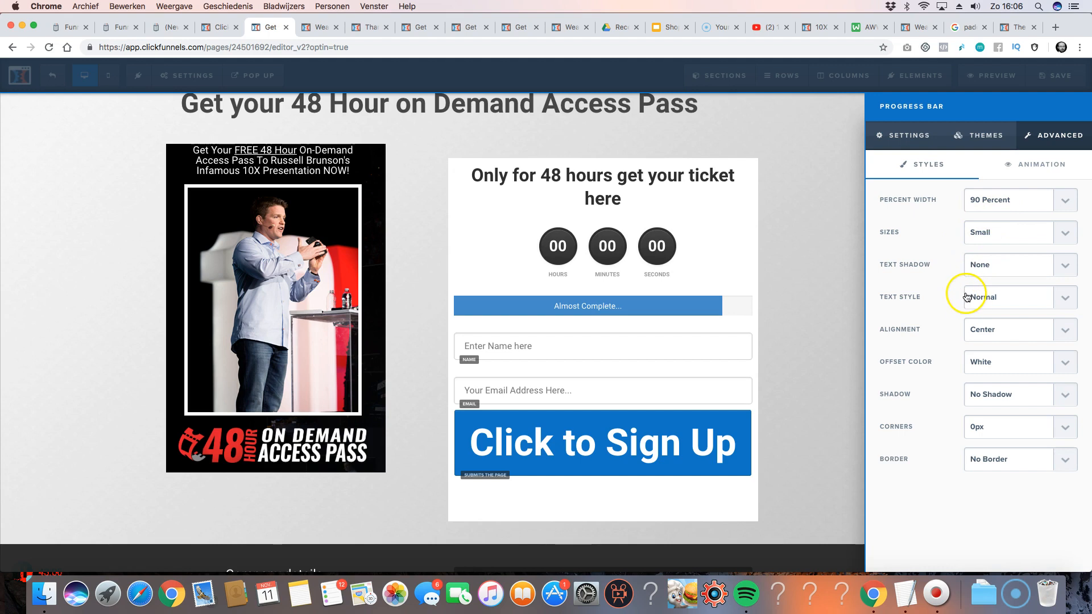
- Apply the Stripes theme to the progress bar
{"action": "left_click", "coordinate": [745, 313]}
{"action": "left_click", "coordinate": [804, 289]}
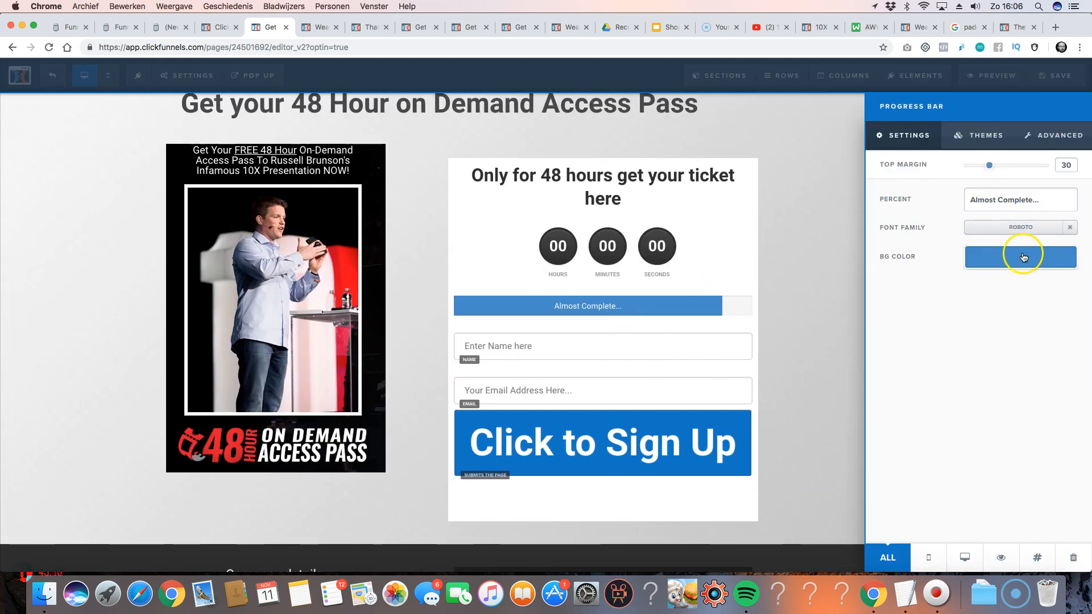
{"action": "left_click", "coordinate": [980, 135]}
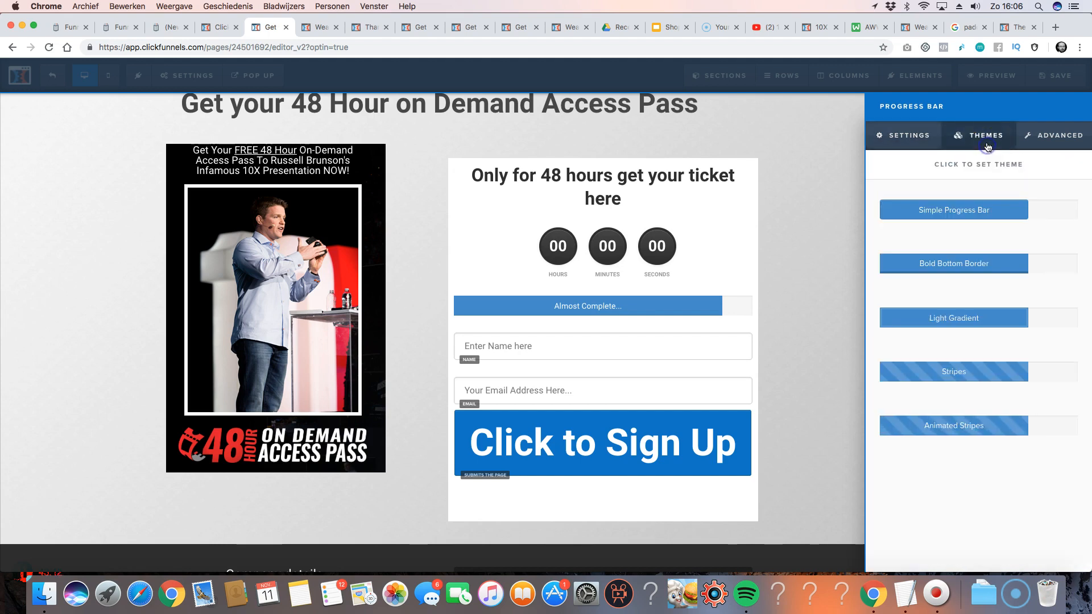
{"action": "left_click", "coordinate": [960, 375]}
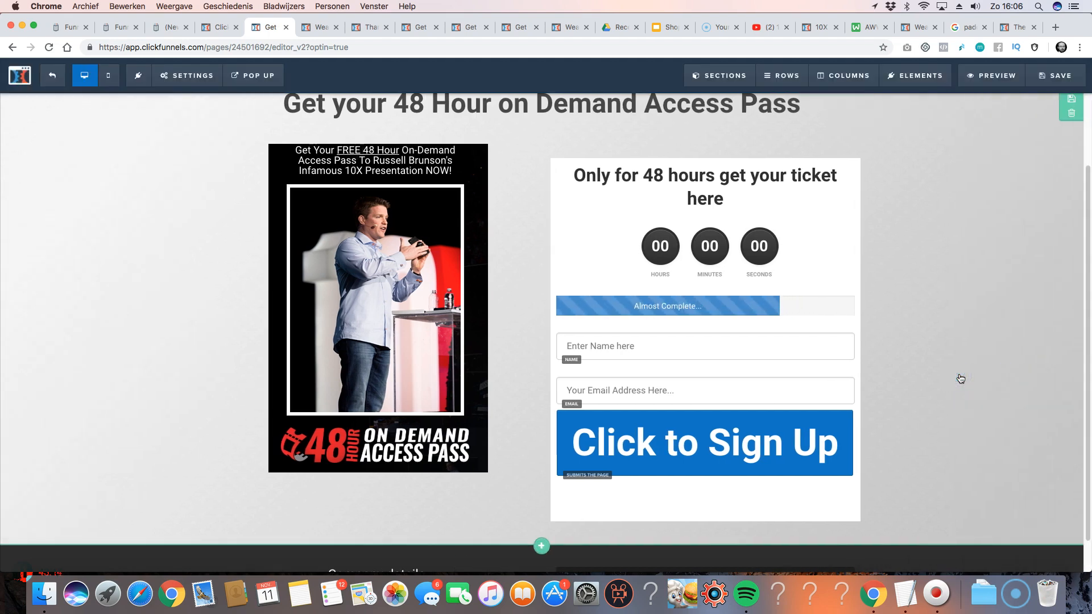
- Change the progress bar's theme to Animated Stripes
{"action": "mouse_move", "coordinate": [808, 310]}
{"action": "left_click", "coordinate": [802, 289]}
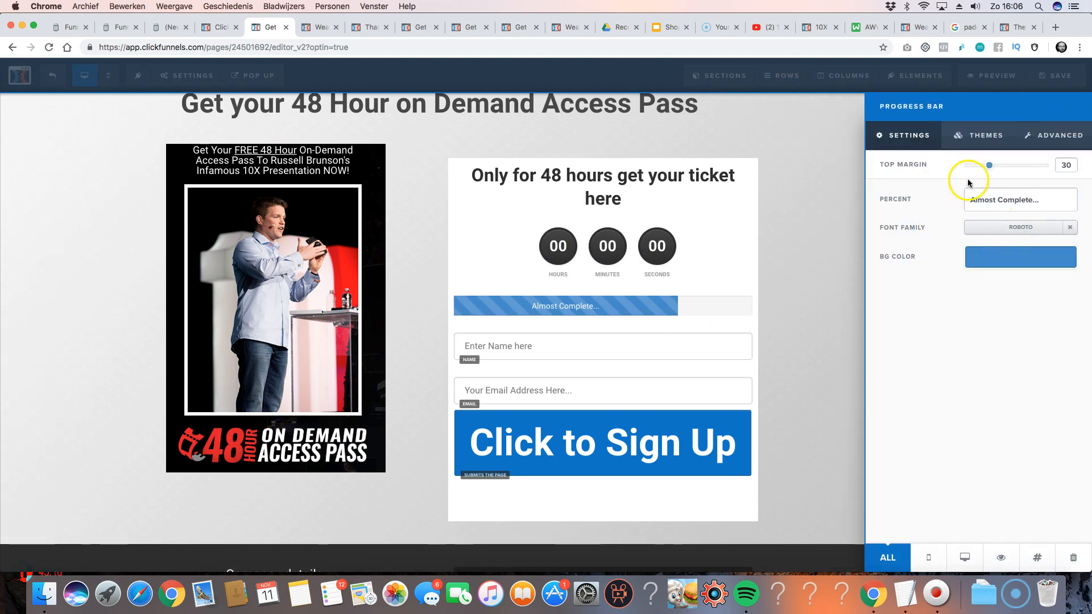
{"action": "left_click", "coordinate": [980, 136]}
{"action": "left_click", "coordinate": [940, 425]}
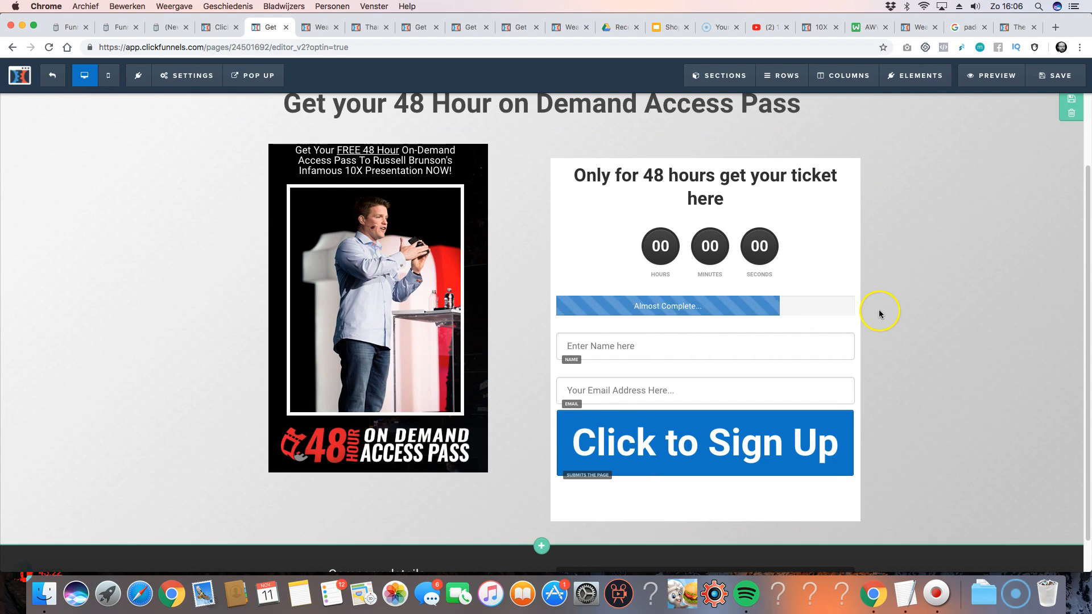
- Set the striped progress bar's percent width to 90 Percent in its advanced styles
{"action": "left_click", "coordinate": [763, 309]}
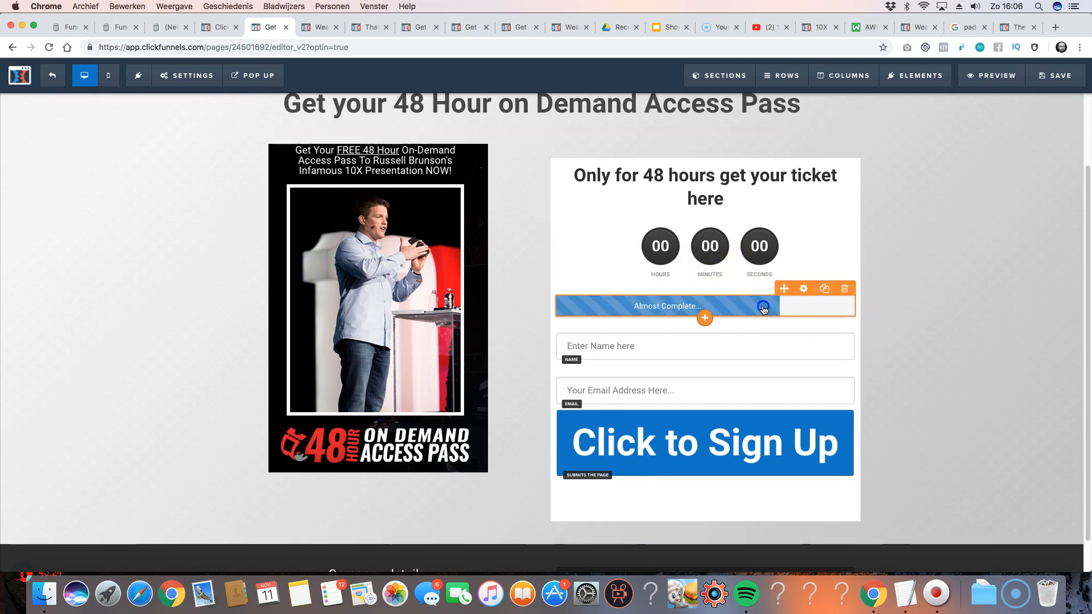
{"action": "left_click", "coordinate": [1052, 137]}
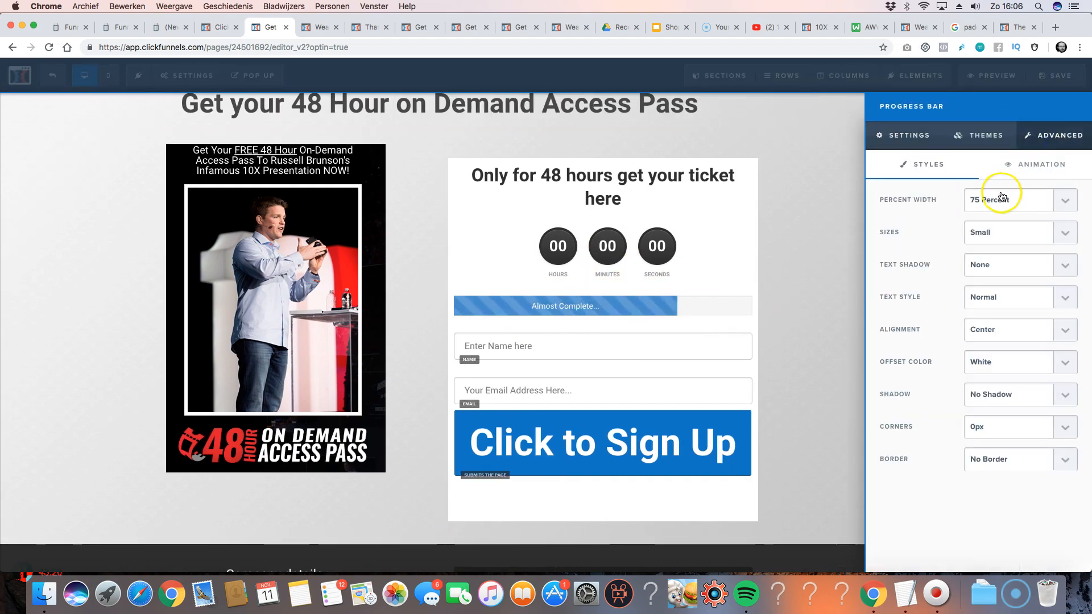
{"action": "left_click", "coordinate": [1002, 196]}
{"action": "left_click", "coordinate": [987, 222]}
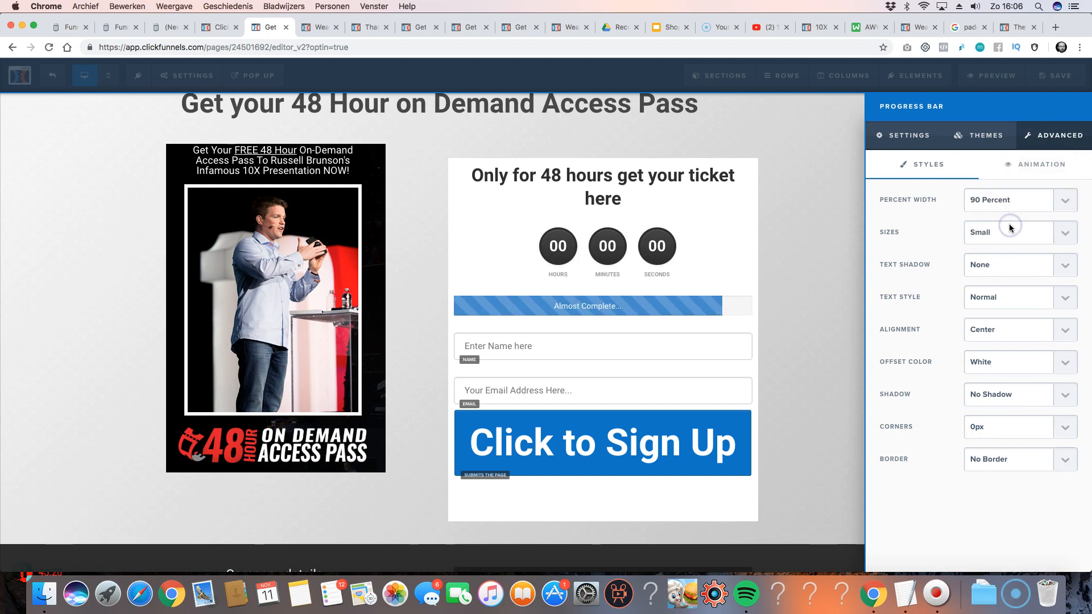
- Move the progress bar above the ticket headline and the countdown above the 48-hour access pass image
{"action": "left_click", "coordinate": [750, 249]}
{"action": "left_click_drag", "start_coordinate": [691, 177], "coordinate": [692, 174]}
{"action": "left_click_drag", "start_coordinate": [397, 169], "coordinate": [382, 198]}
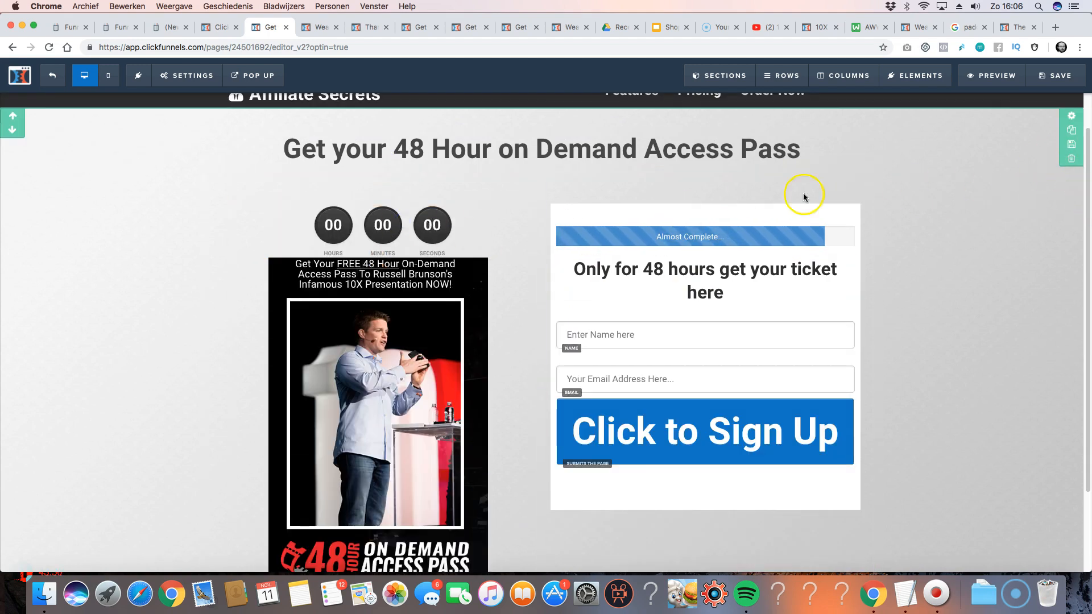
- Apply the yellow square theme to the minute countdown above the access pass image
{"action": "left_click", "coordinate": [379, 224]}
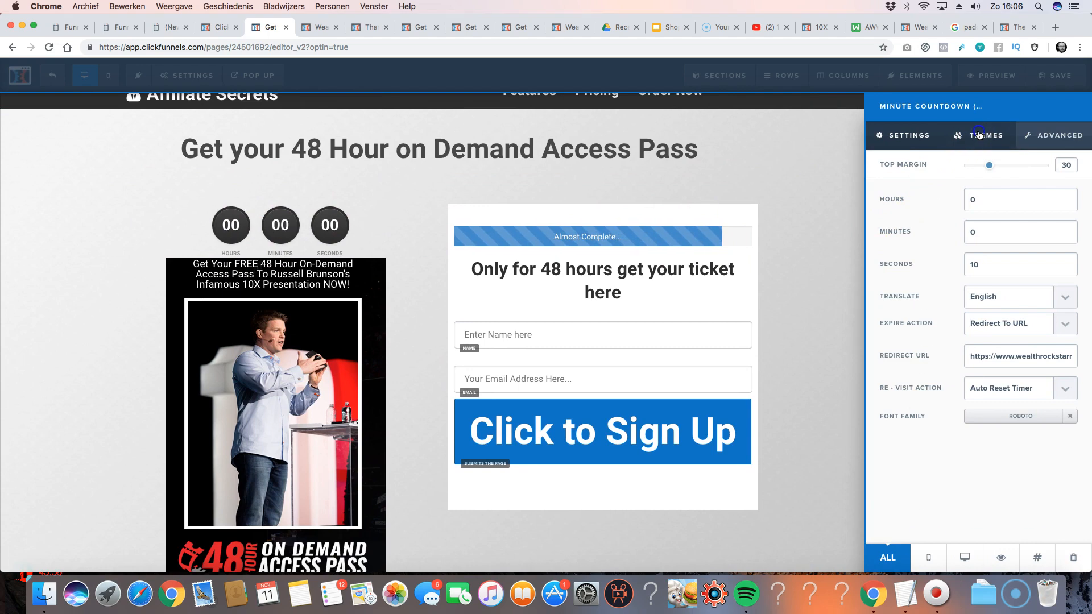
{"action": "left_click", "coordinate": [978, 135]}
{"action": "scroll", "coordinate": [977, 312], "scroll_direction": "down", "scroll_amount": 5}
{"action": "left_click", "coordinate": [979, 263]}
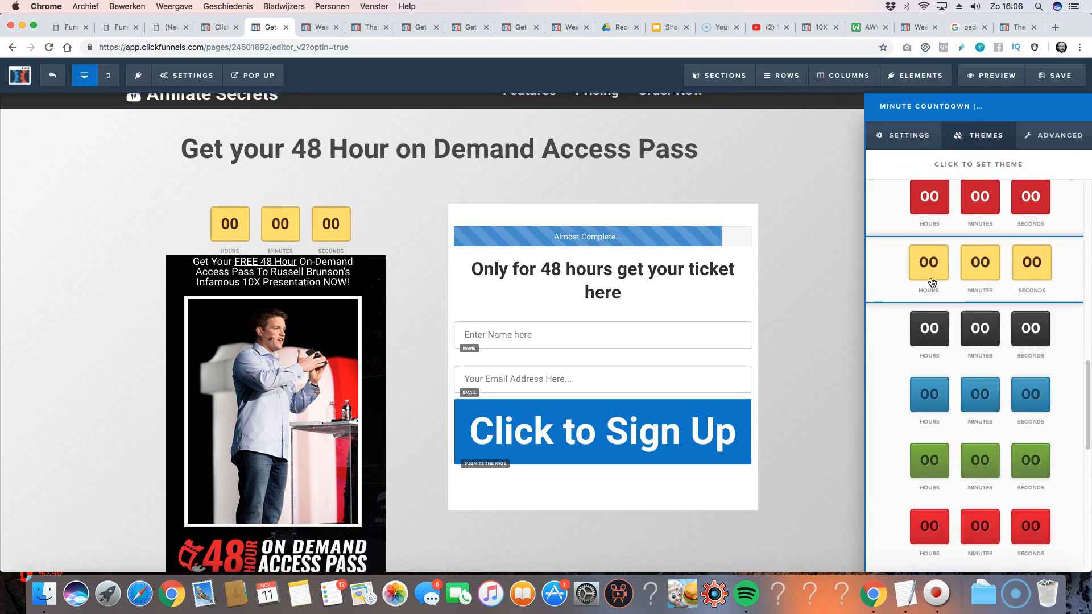
- Set the minute countdown's expire action to Show & Hide Elements and close its settings
{"action": "left_click", "coordinate": [377, 227]}
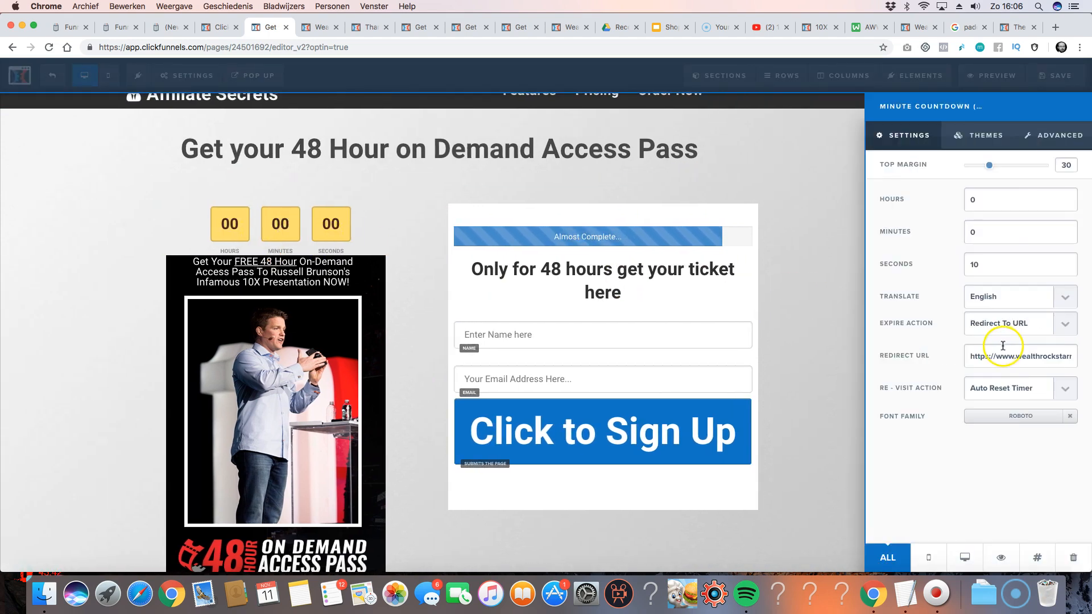
{"action": "left_click", "coordinate": [995, 326]}
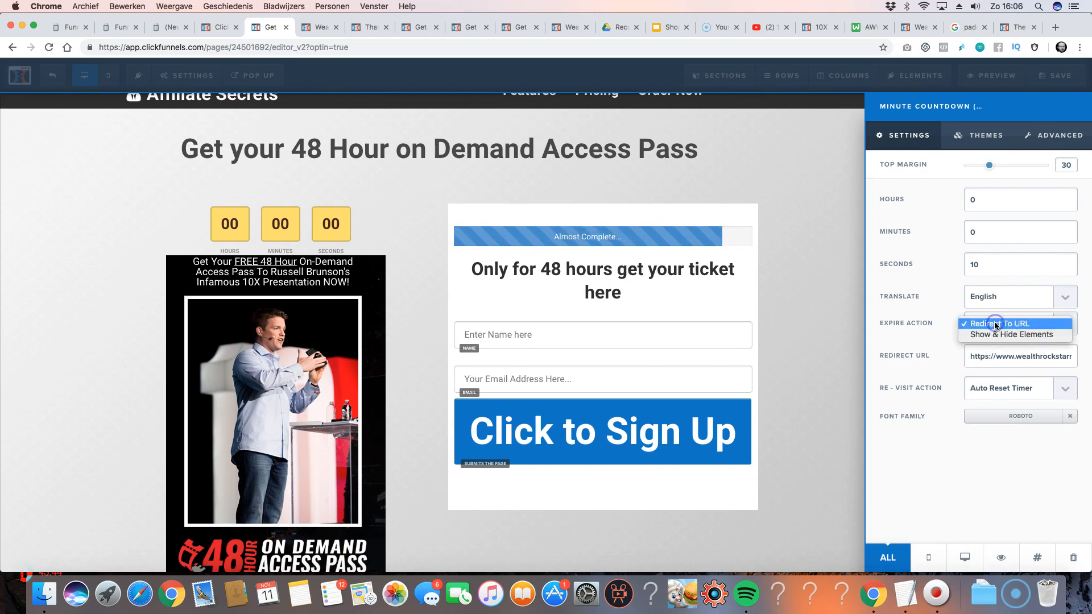
{"action": "left_click", "coordinate": [987, 337]}
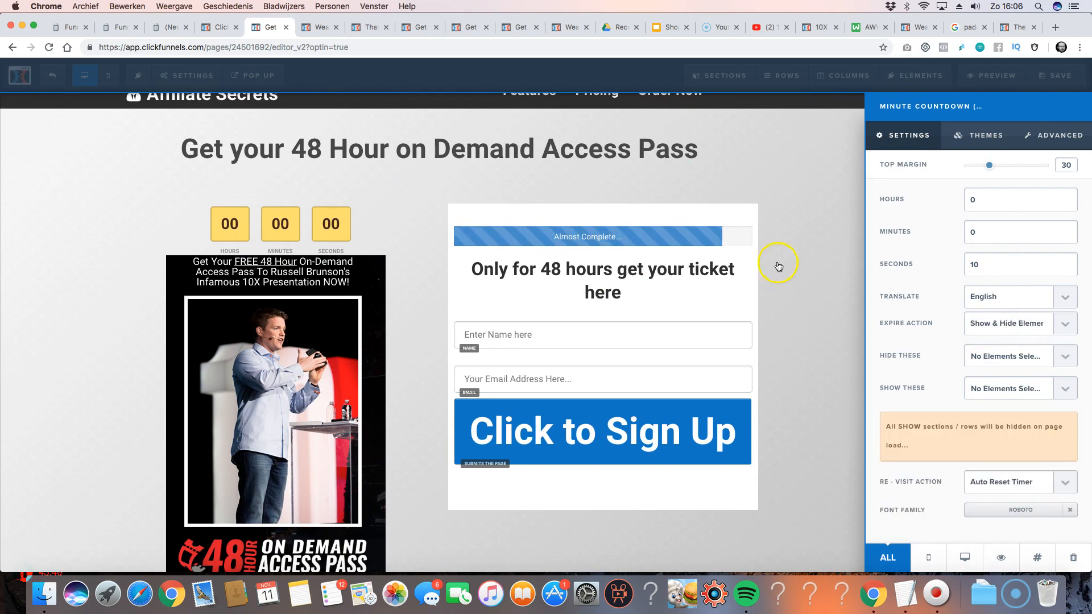
{"action": "left_click", "coordinate": [825, 209]}
- Look through the available text, media and form elements for the page, including the audio player
{"action": "scroll", "coordinate": [685, 287], "scroll_direction": "down", "scroll_amount": 2}
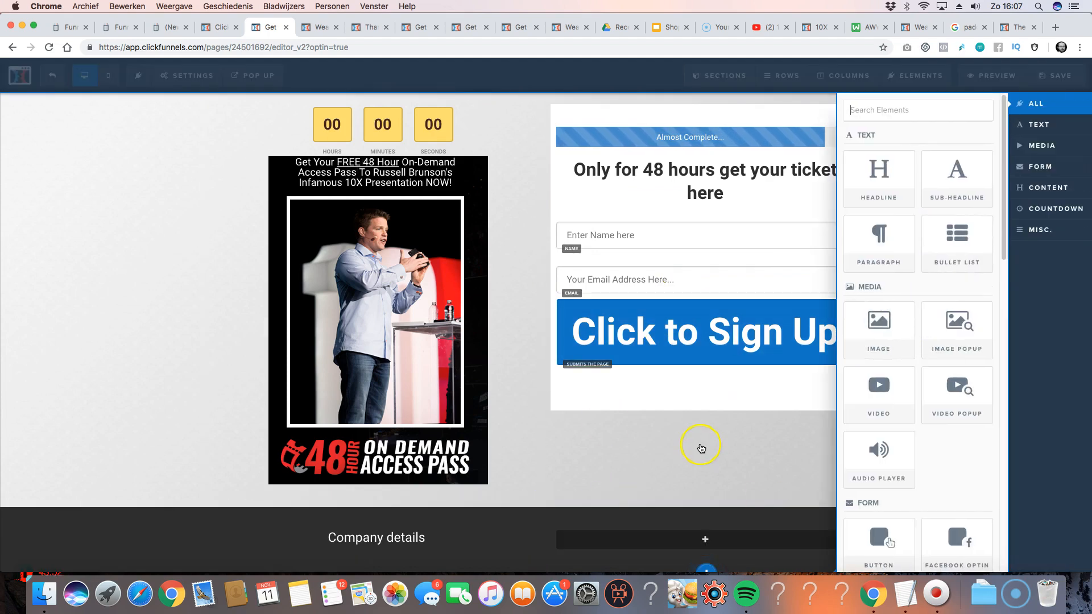
{"action": "scroll", "coordinate": [913, 307], "scroll_direction": "down", "scroll_amount": 5}
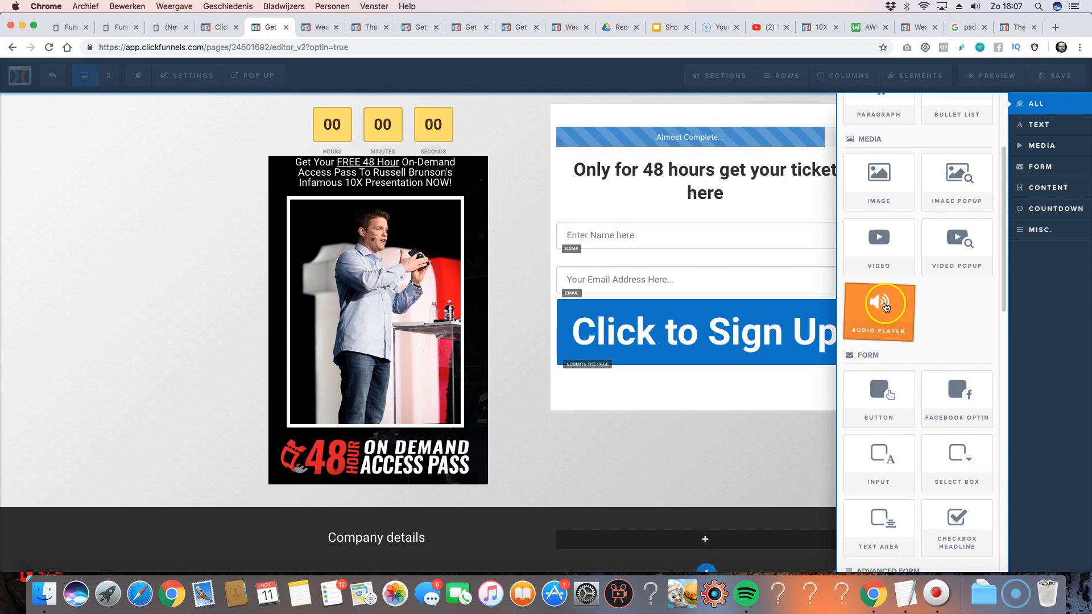
{"action": "left_click", "coordinate": [884, 306]}
{"action": "left_click", "coordinate": [703, 543]}
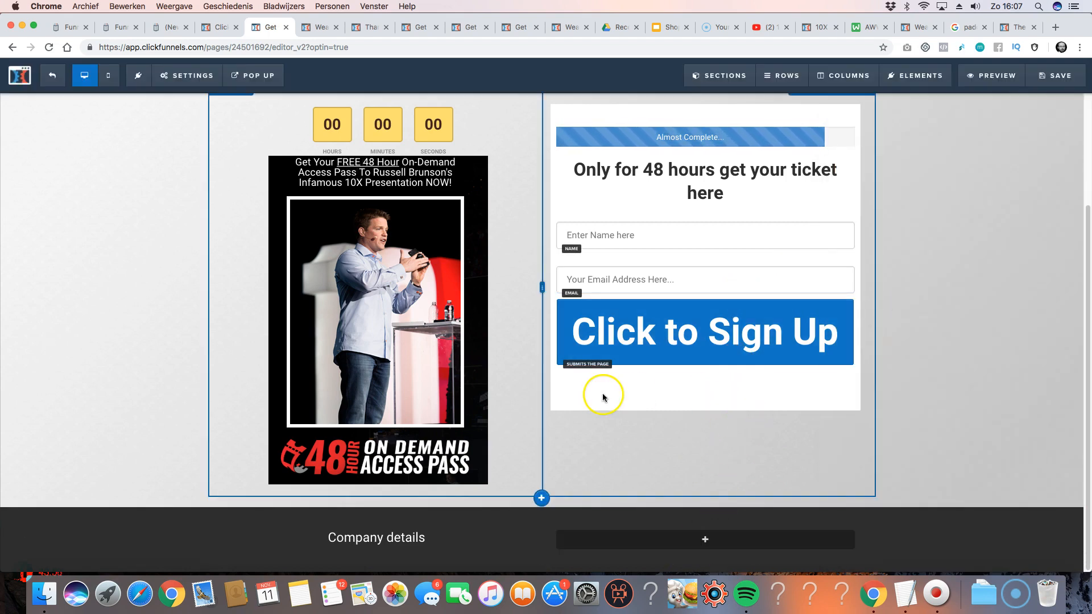
- Check over the opt-in page from header to footer and save its changes
{"action": "scroll", "coordinate": [731, 313], "scroll_direction": "up", "scroll_amount": 3}
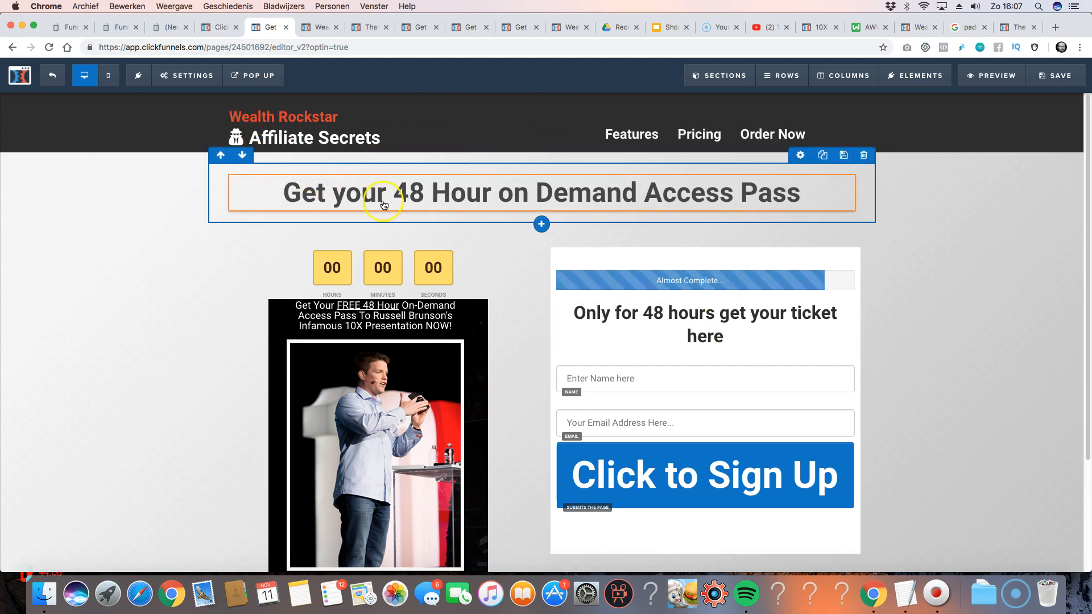
{"action": "left_click_drag", "start_coordinate": [382, 195], "coordinate": [630, 254]}
{"action": "left_click", "coordinate": [634, 138]}
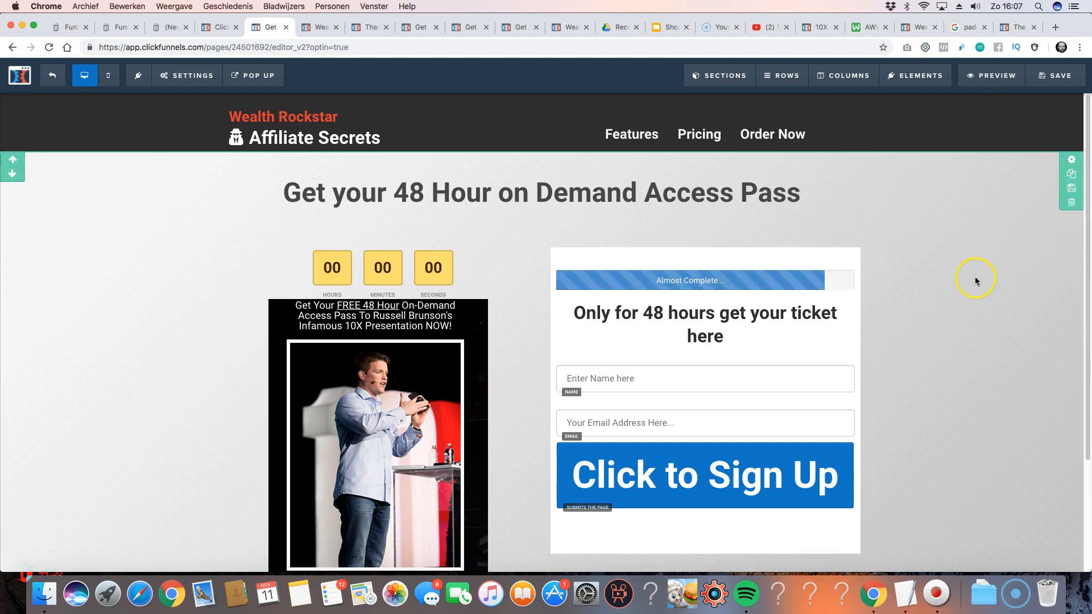
{"action": "scroll", "coordinate": [633, 291], "scroll_direction": "down", "scroll_amount": 3}
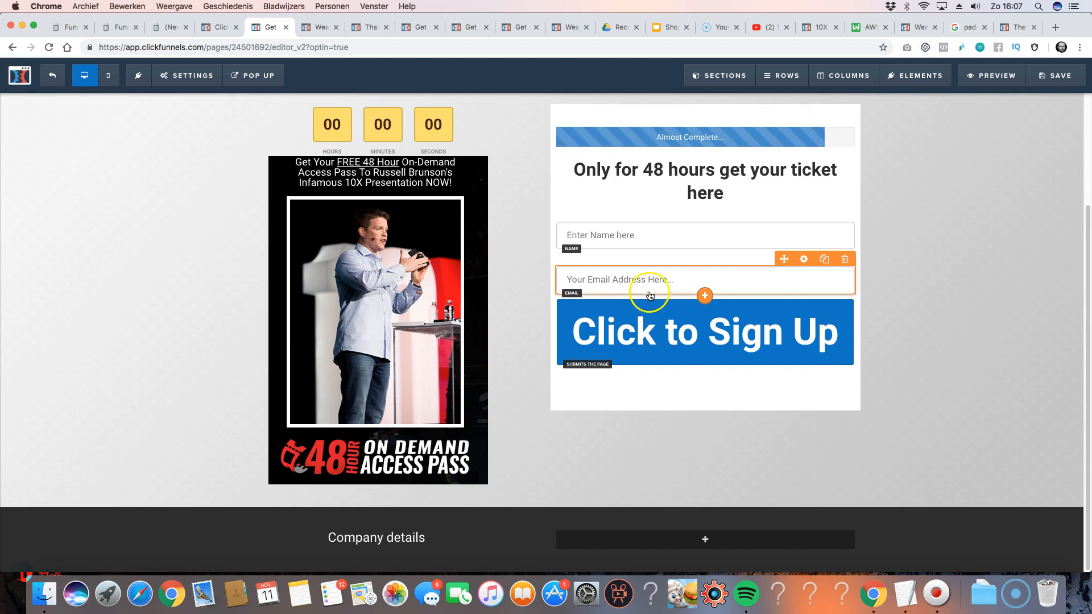
{"action": "scroll", "coordinate": [929, 203], "scroll_direction": "up", "scroll_amount": 3}
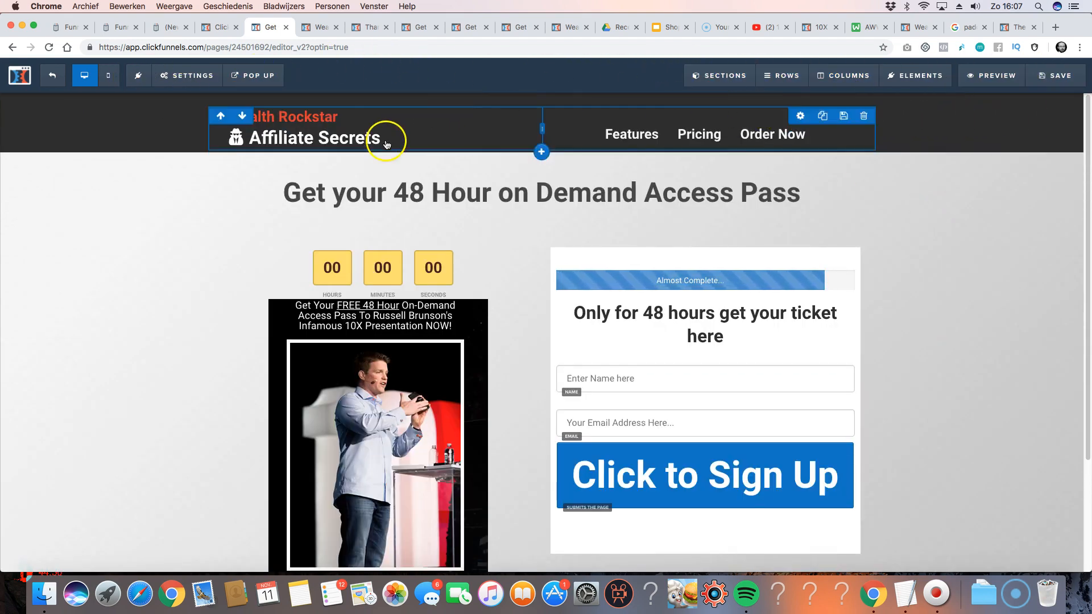
{"action": "scroll", "coordinate": [226, 247], "scroll_direction": "down", "scroll_amount": 3}
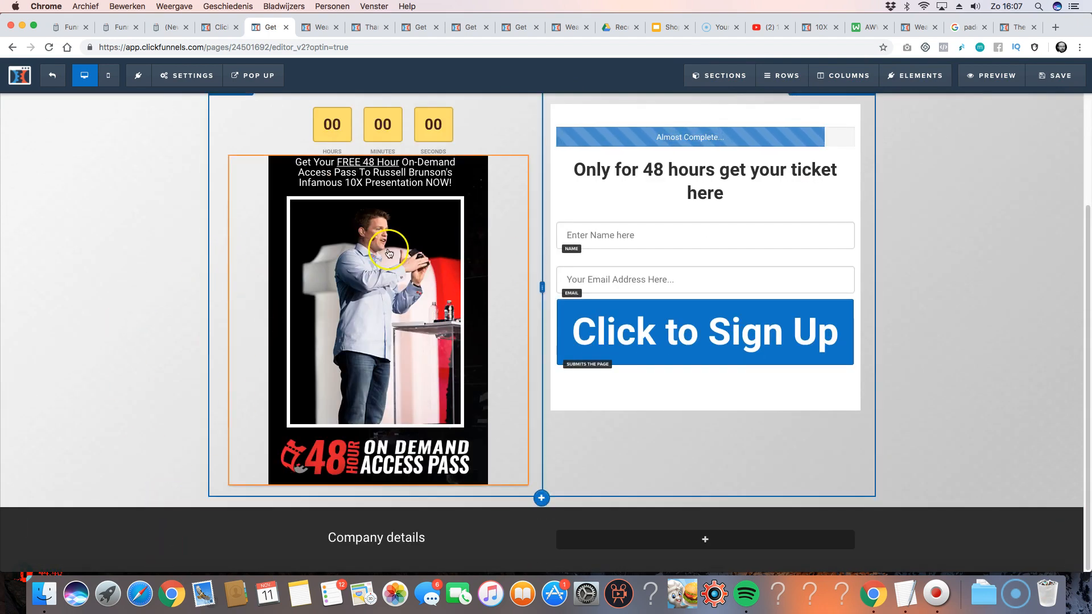
{"action": "mouse_move", "coordinate": [726, 245]}
{"action": "left_click", "coordinate": [1063, 78]}
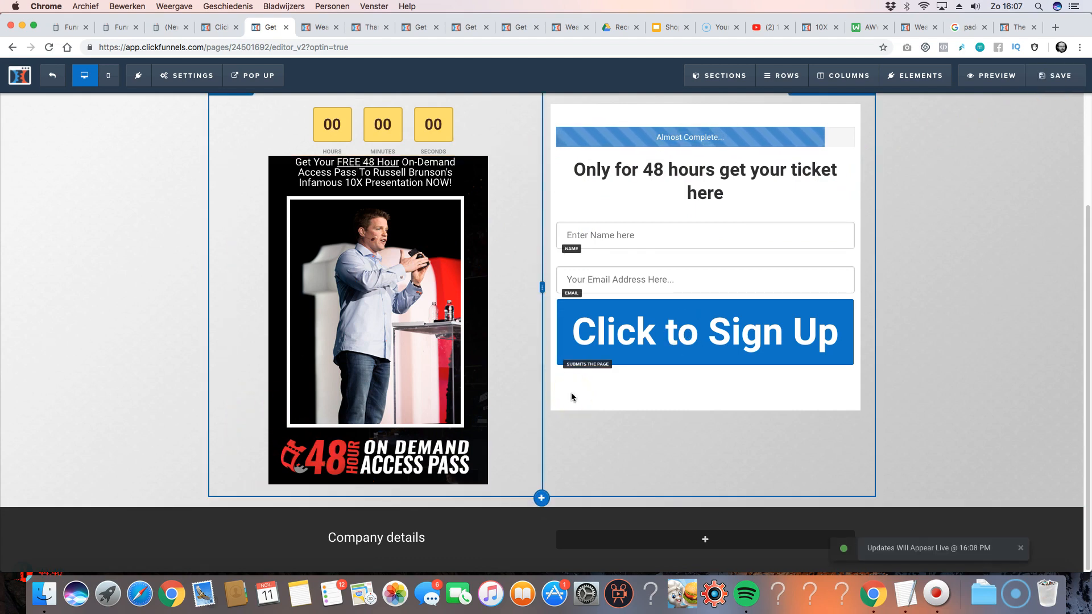
{"action": "scroll", "coordinate": [110, 351], "scroll_direction": "up", "scroll_amount": 2}
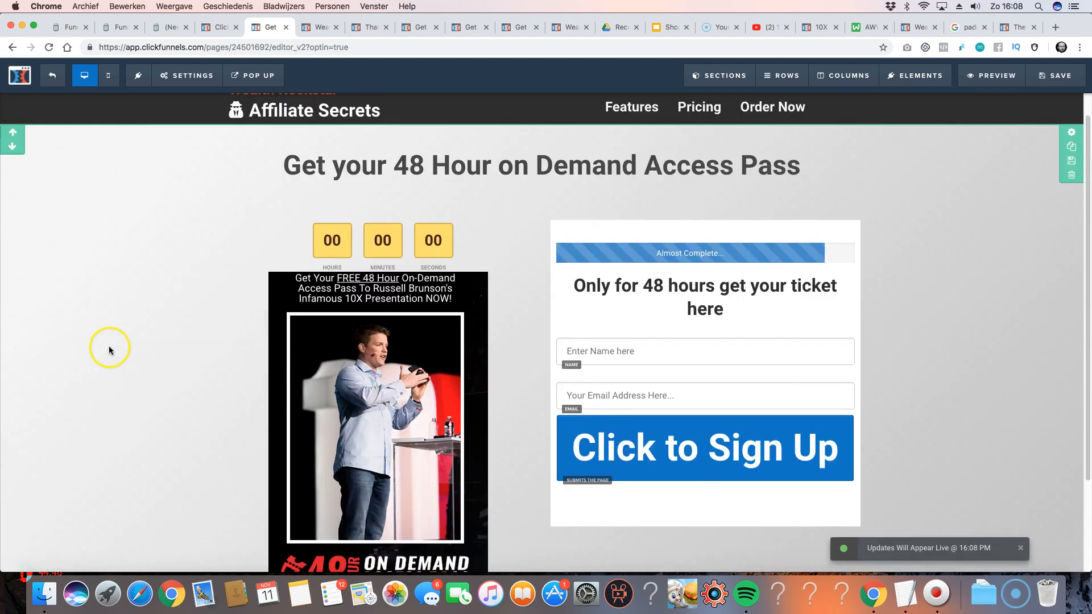
{"action": "scroll", "coordinate": [110, 351], "scroll_direction": "up", "scroll_amount": 1}
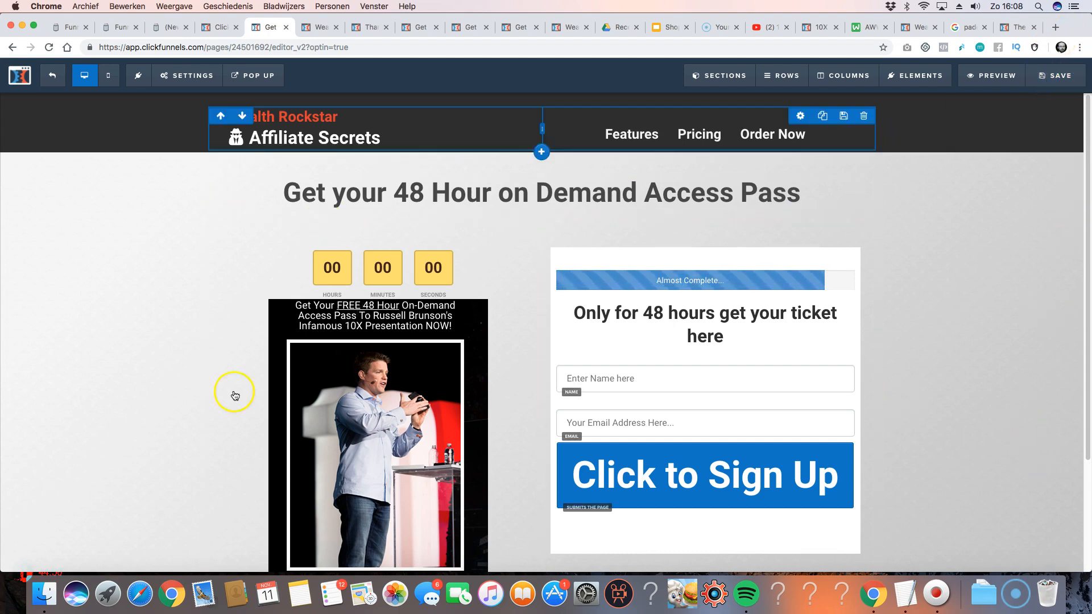
{"action": "left_click", "coordinate": [18, 571]}
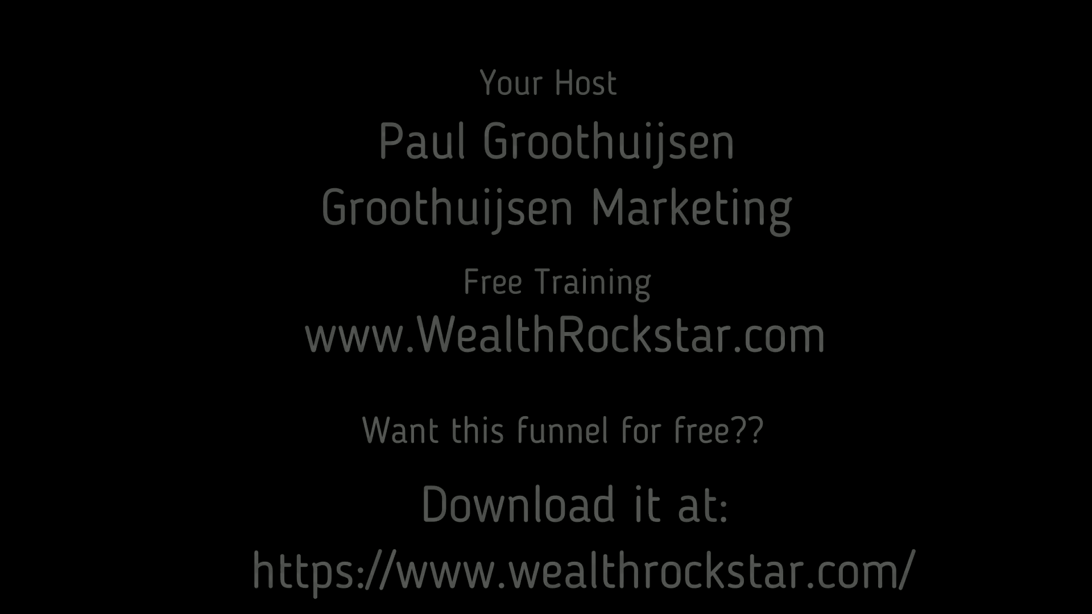